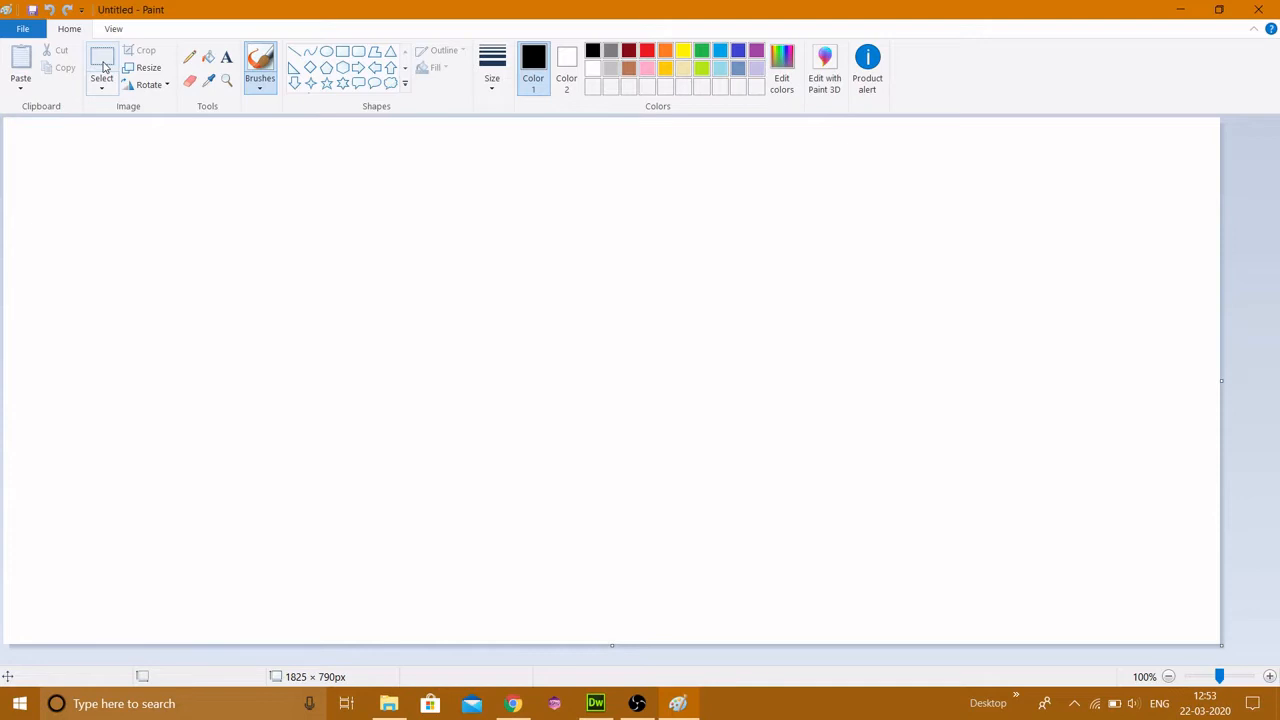
# Draw a black rectangular page frame of about 1299 × 753 px and shift it slightly right to centre it on the canvas
pyautogui.click(342, 51)
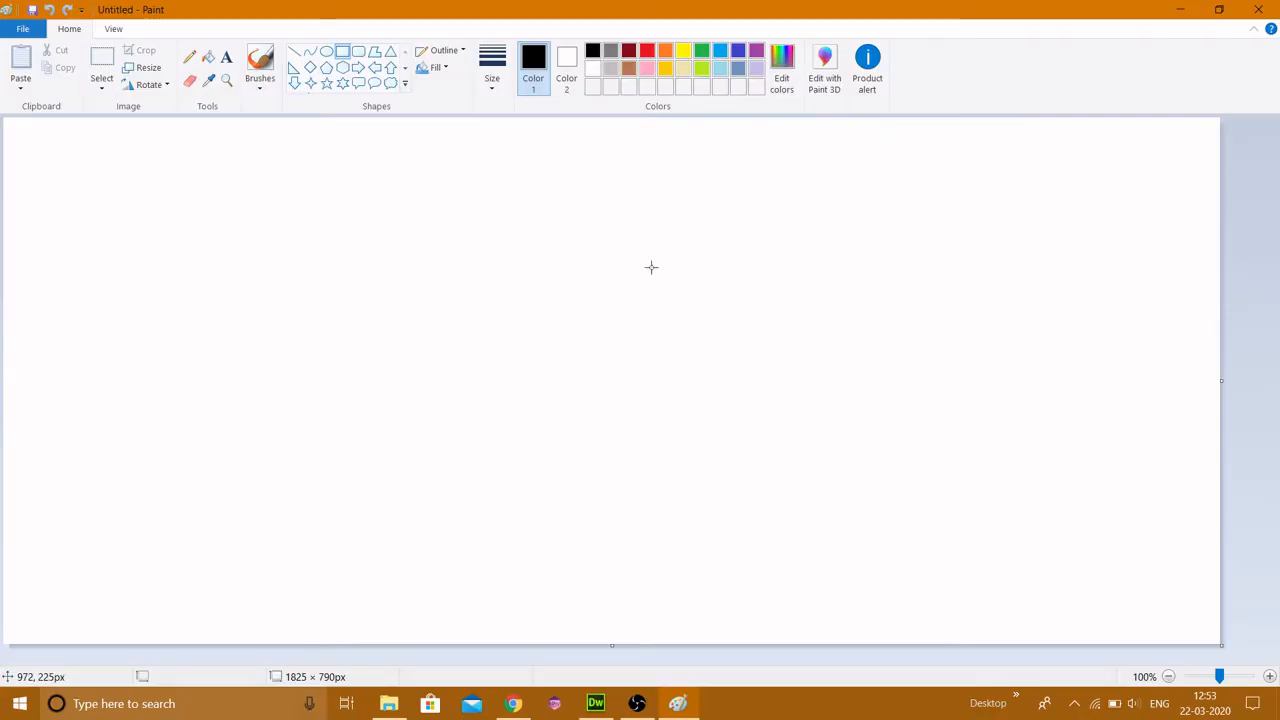
pyautogui.moveTo(157, 130); pyautogui.dragTo(1021, 630)
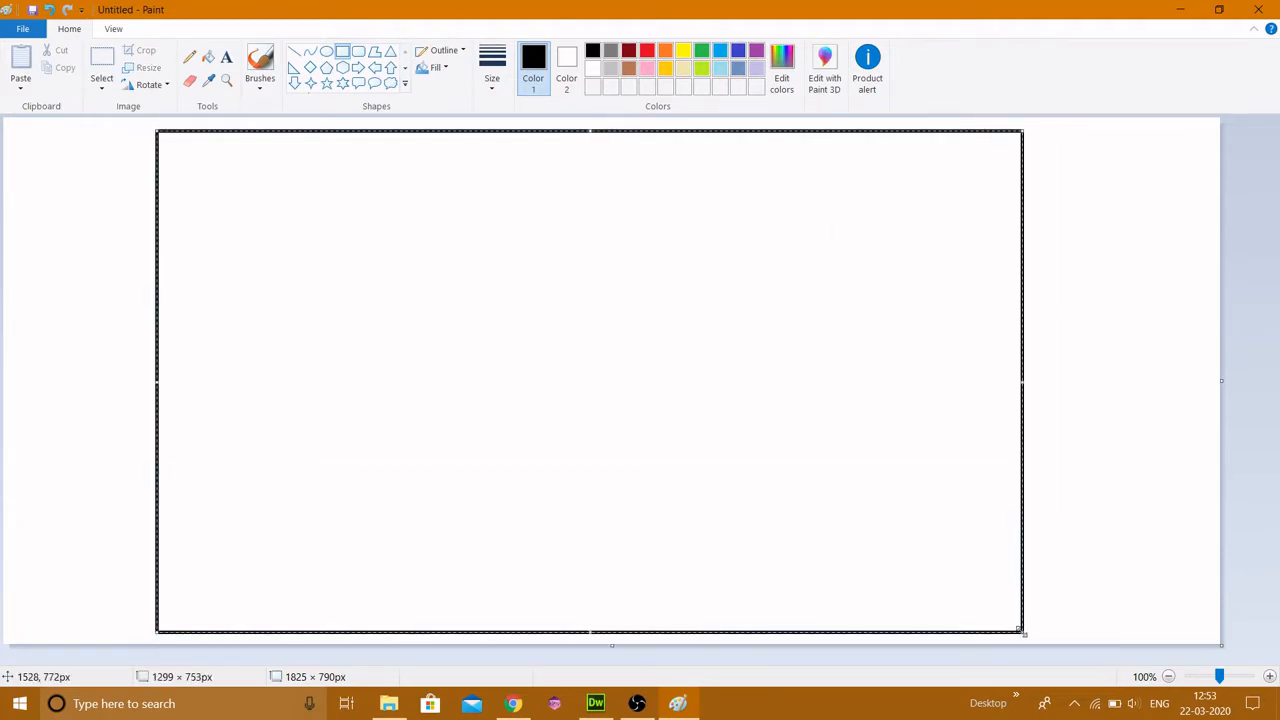
pyautogui.moveTo(446, 224); pyautogui.dragTo(494, 229)
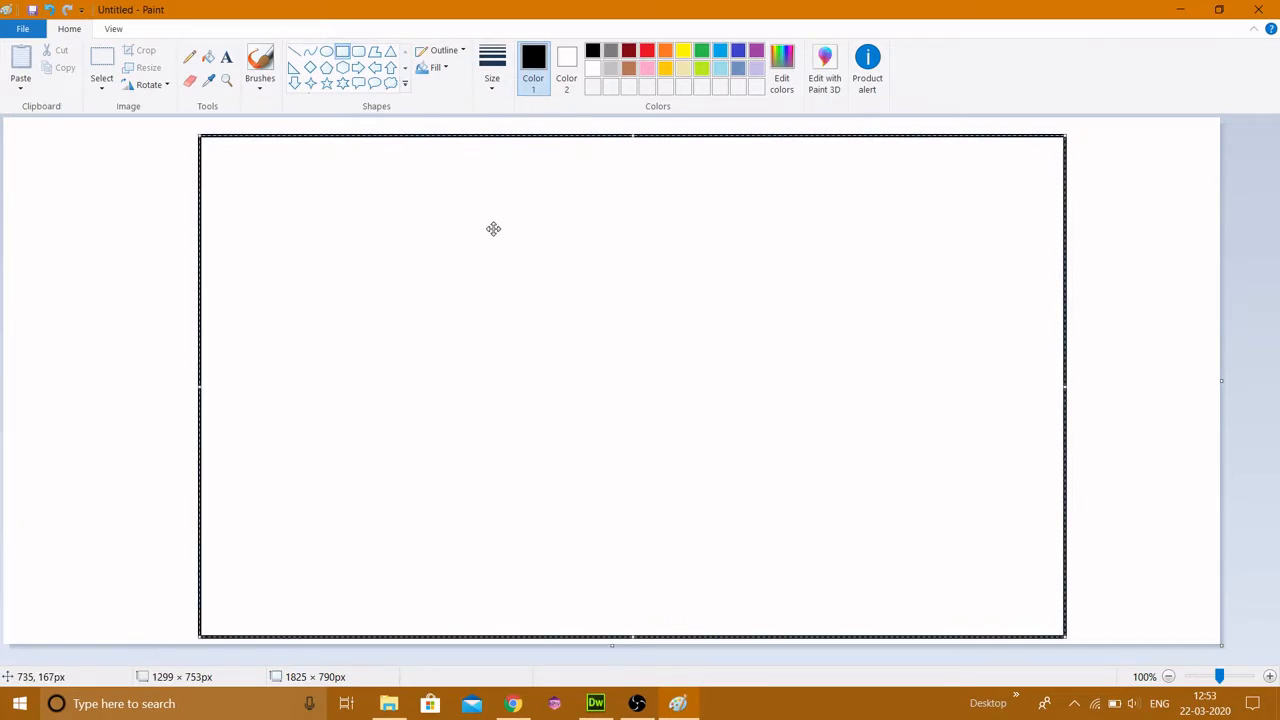
pyautogui.click(1106, 272)
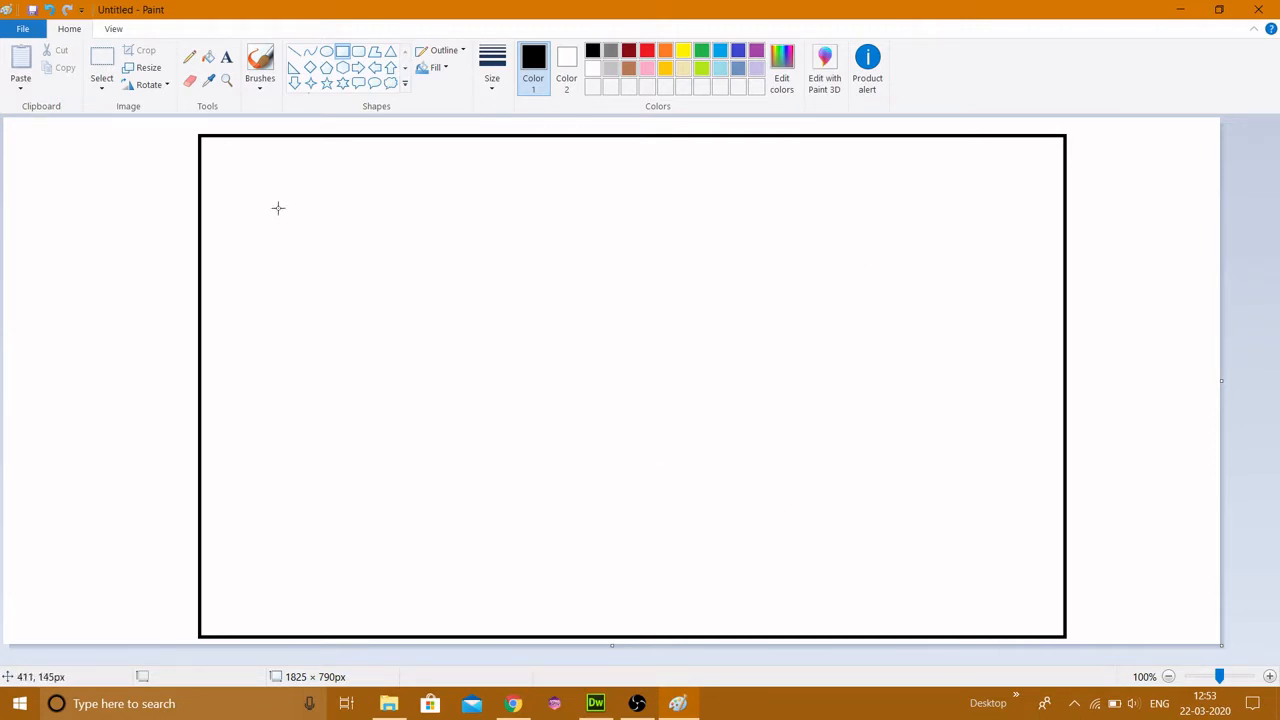
pyautogui.click(259, 62)
pyautogui.moveTo(453, 366)
pyautogui.mouseDown()
pyautogui.moveTo(543, 482)
pyautogui.moveTo(541, 448)
pyautogui.mouseUp()
pyautogui.hotkey('ctrl', 'z')
pyautogui.hotkey('ctrl', 'z')
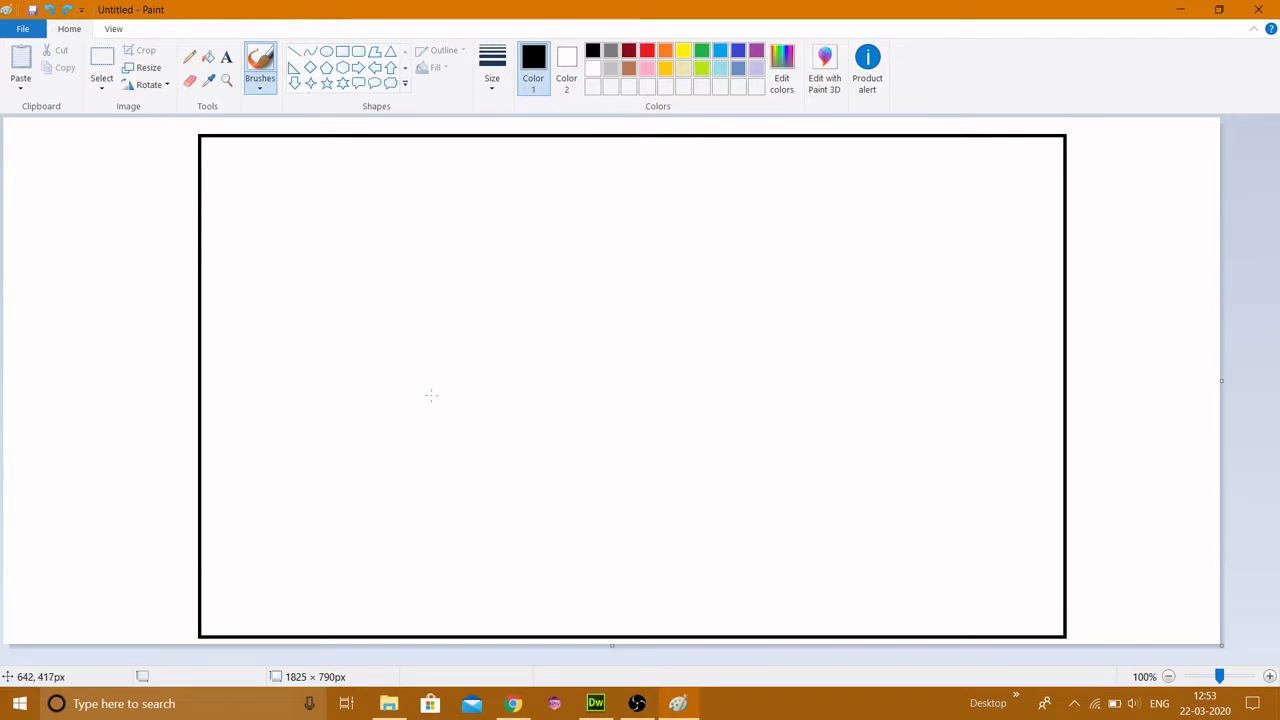
# Draw a small ellipse in the frame's upper-left corner and a short horizontal line in its upper-right corner
pyautogui.click(326, 51)
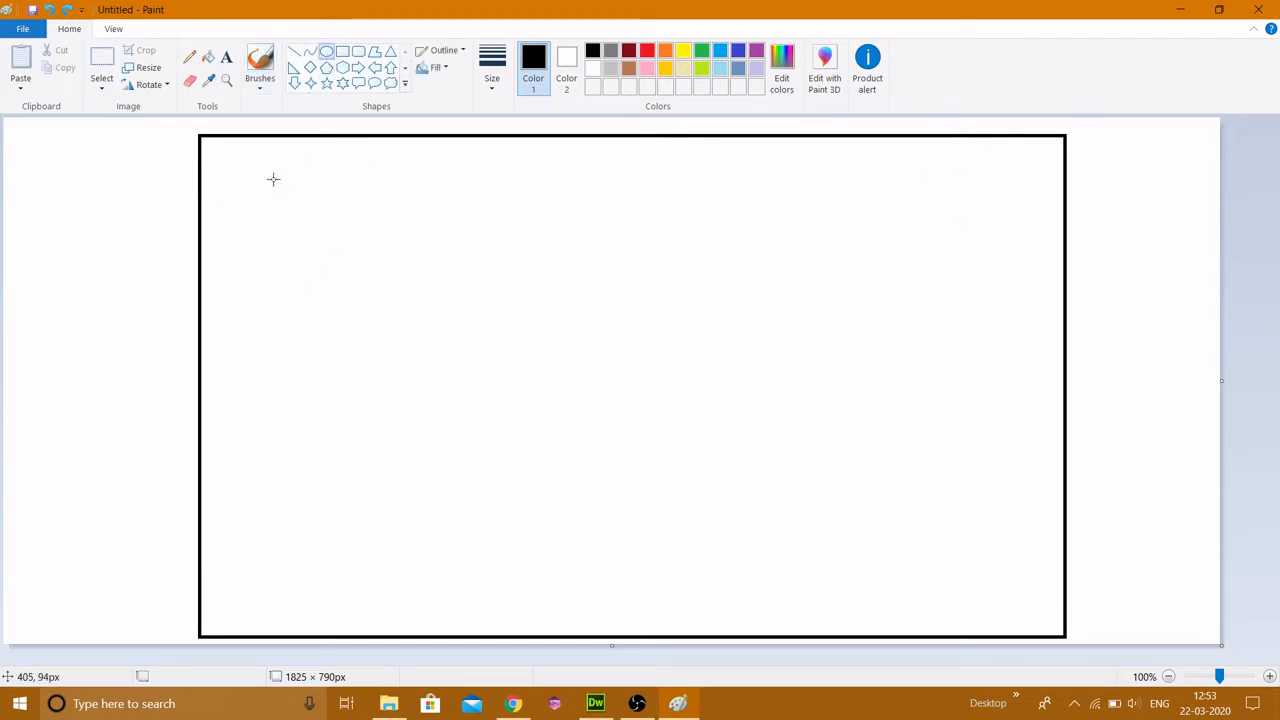
pyautogui.moveTo(225, 152); pyautogui.dragTo(325, 201)
pyautogui.click(294, 51)
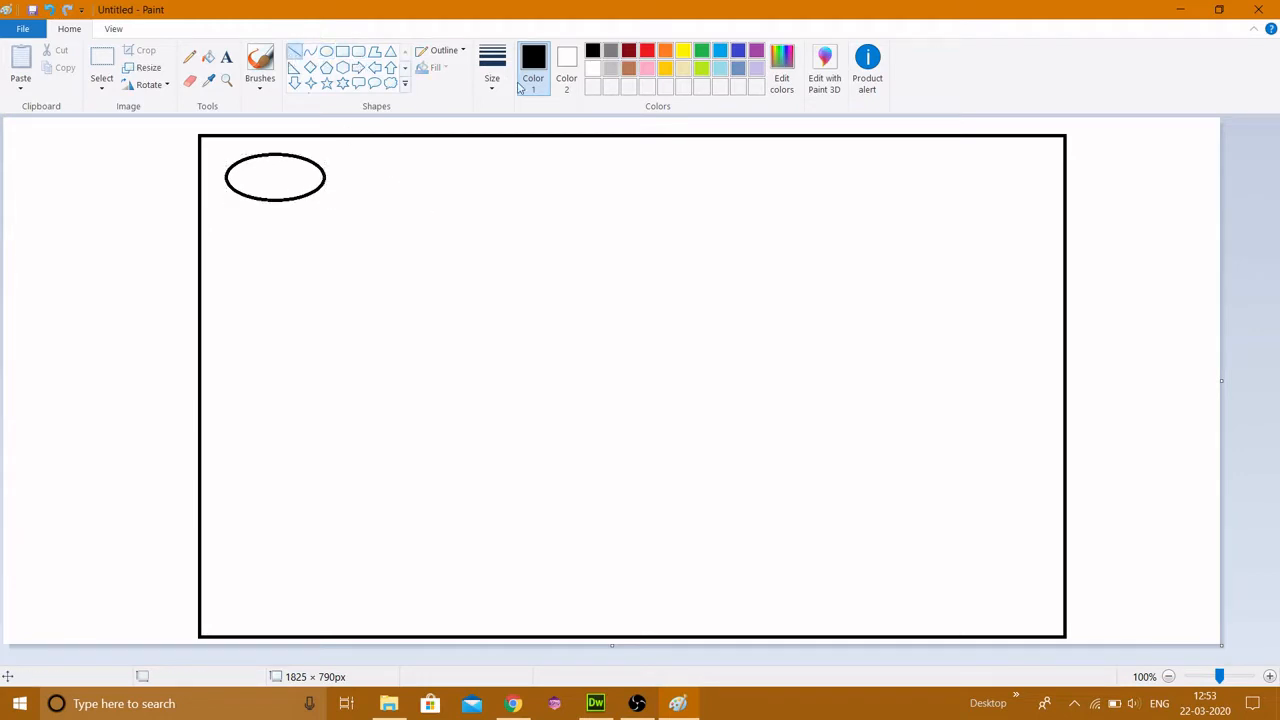
pyautogui.moveTo(859, 162); pyautogui.dragTo(1043, 162)
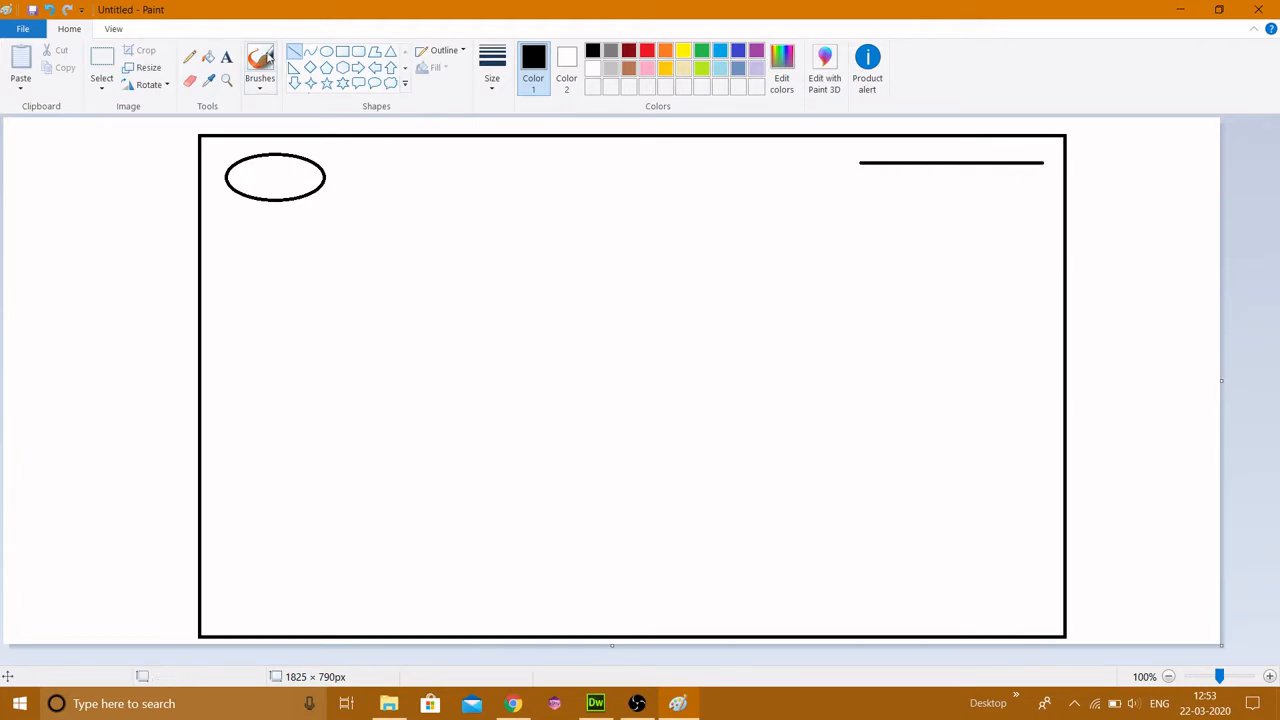
pyautogui.click(326, 51)
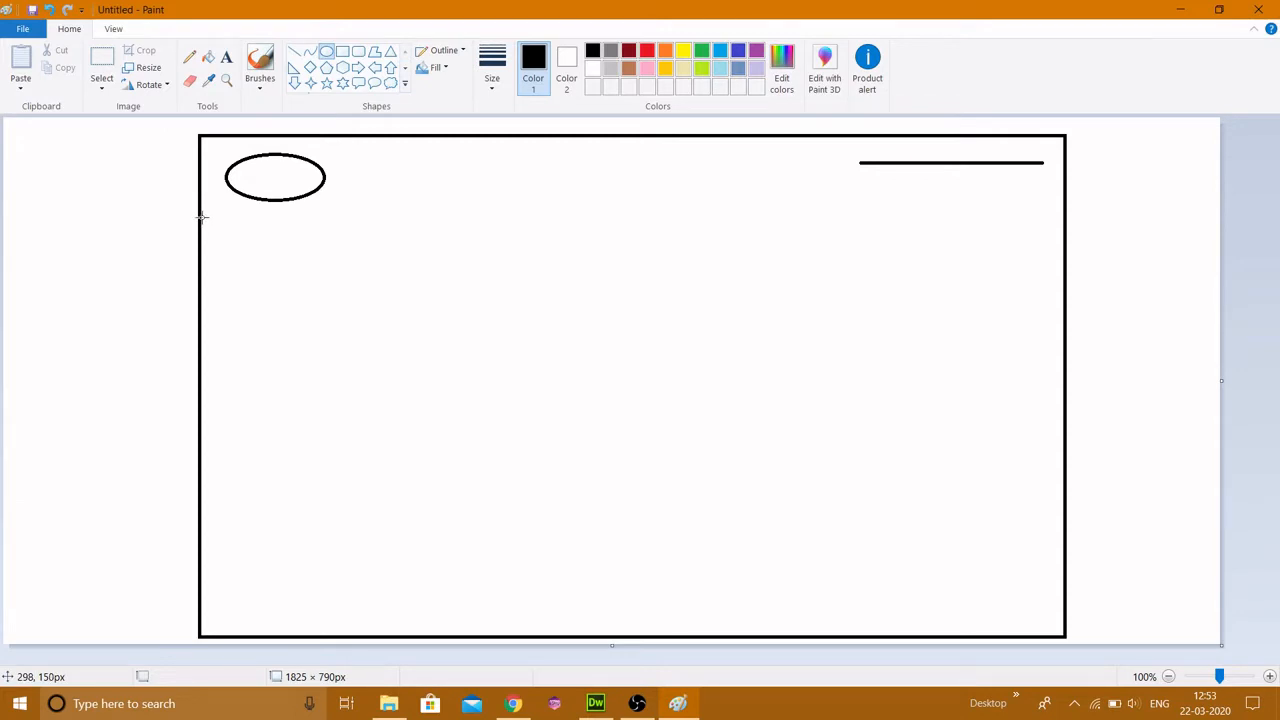
pyautogui.moveTo(201, 216); pyautogui.dragTo(217, 238)
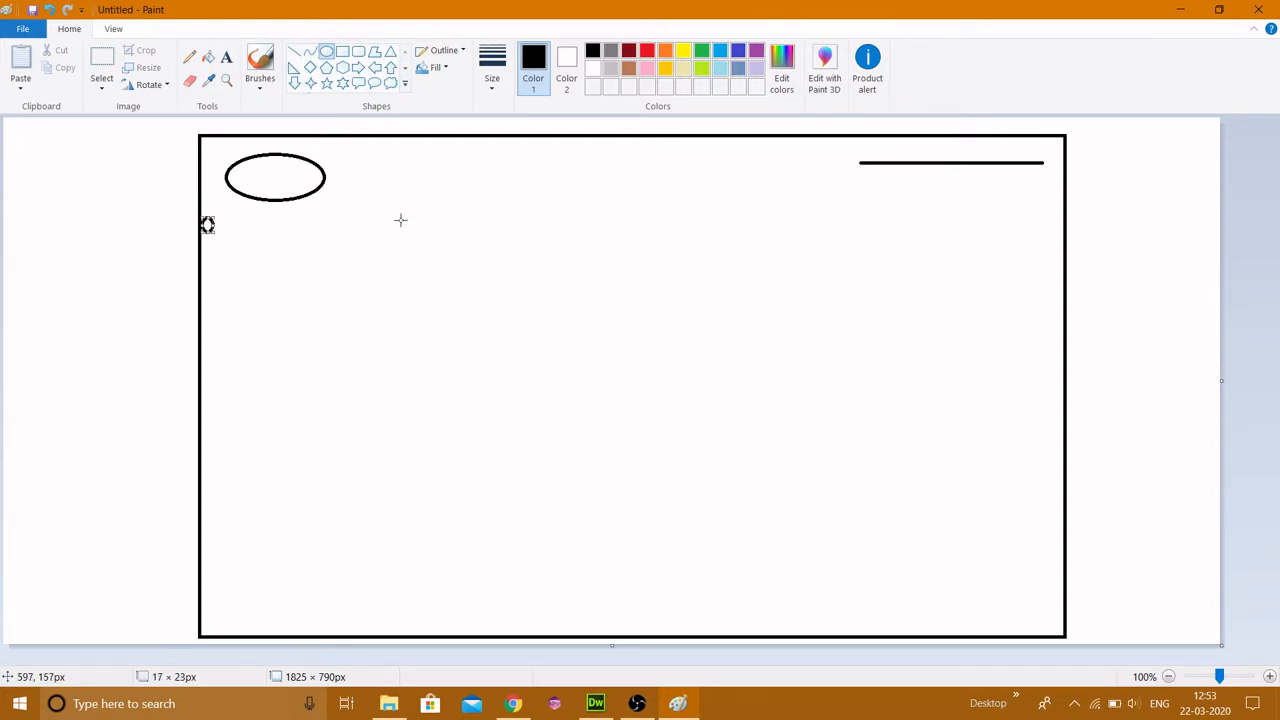
pyautogui.hotkey('ctrl', 'z')
# Draw a thin full-width rectangle below the ellipse and a taller one of about 1289 × 184 px directly beneath it
pyautogui.click(342, 51)
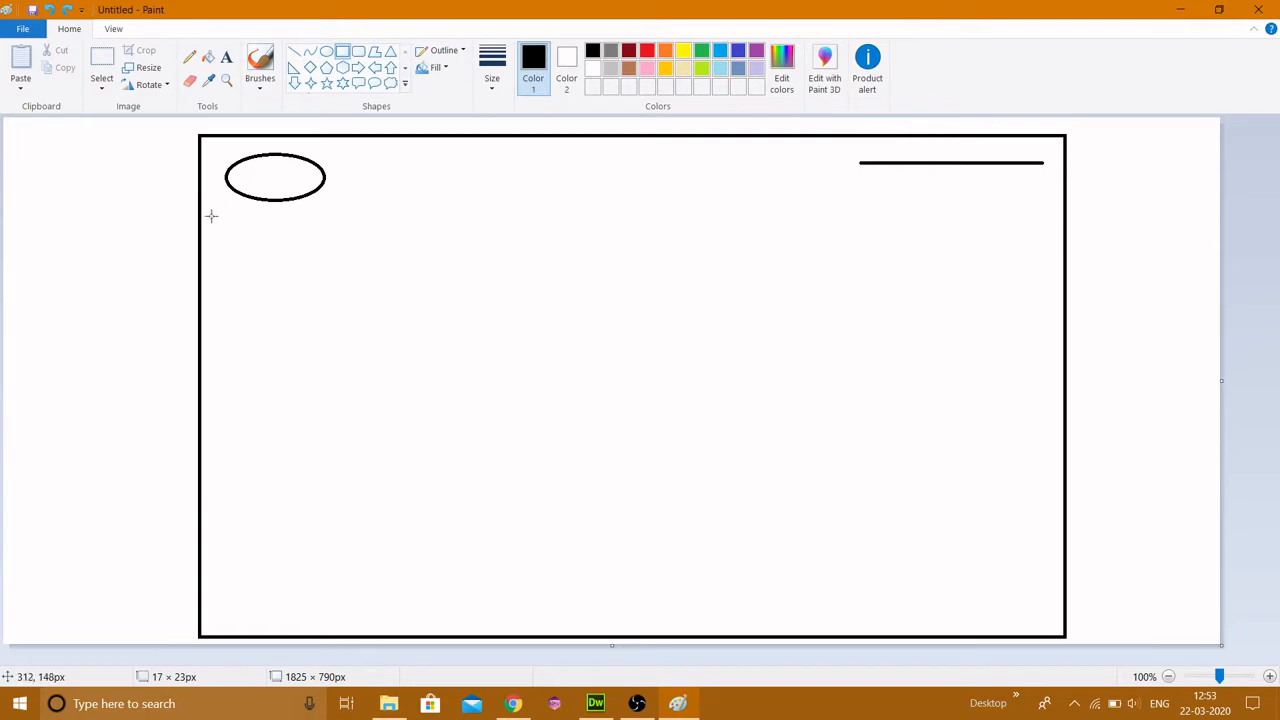
pyautogui.moveTo(201, 216); pyautogui.dragTo(1062, 240)
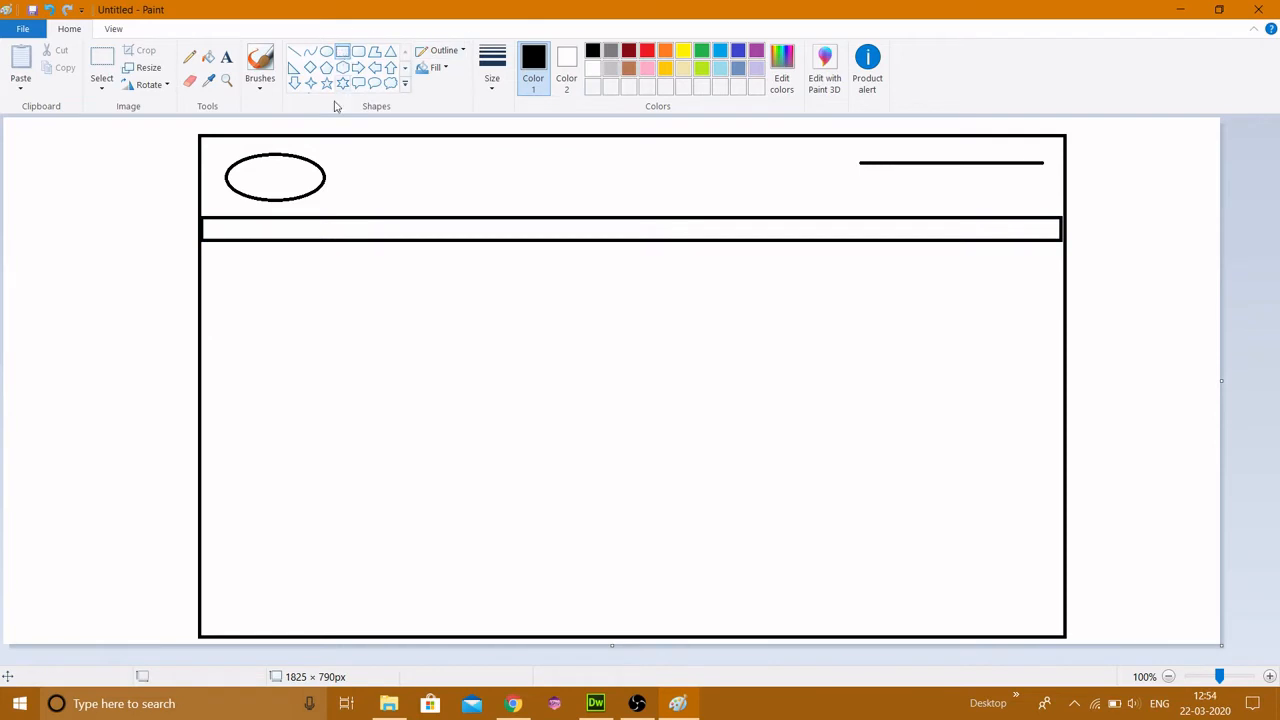
pyautogui.moveTo(201, 244); pyautogui.dragTo(1061, 366)
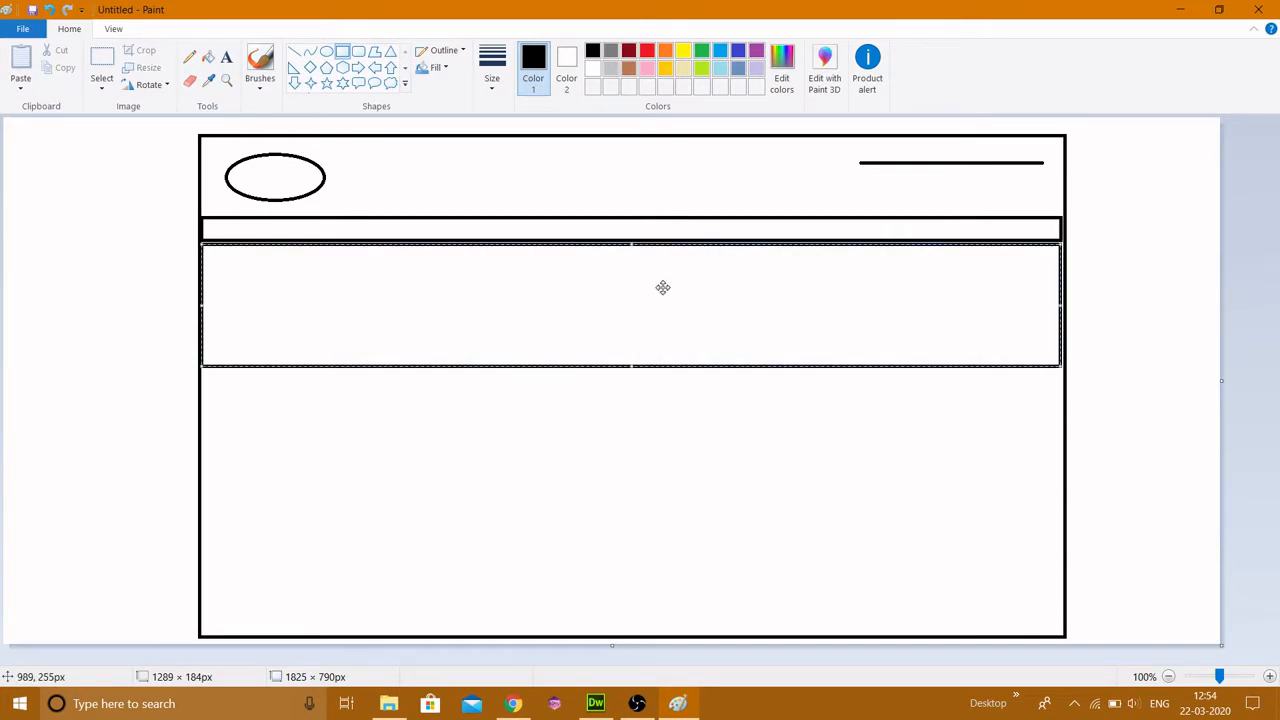
pyautogui.click(666, 434)
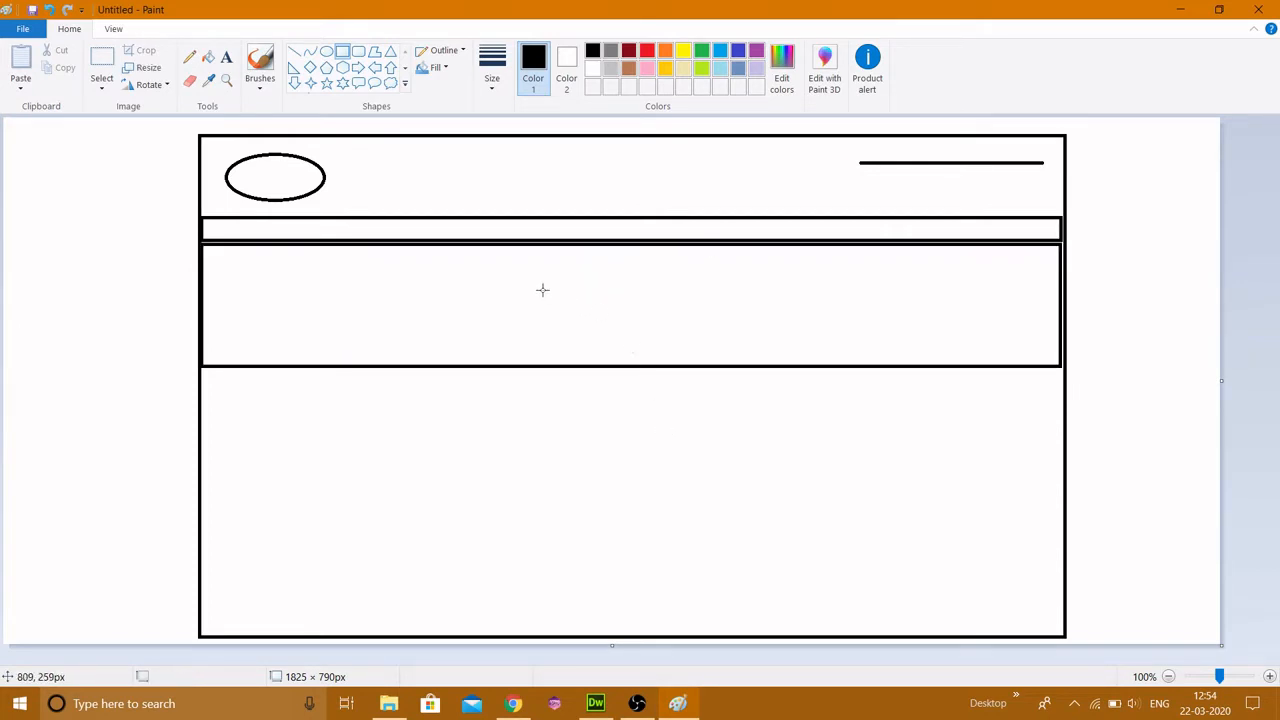
# Label the tall rectangle "Banner" and the thin bar above it "Navigation bar"
pyautogui.click(226, 56)
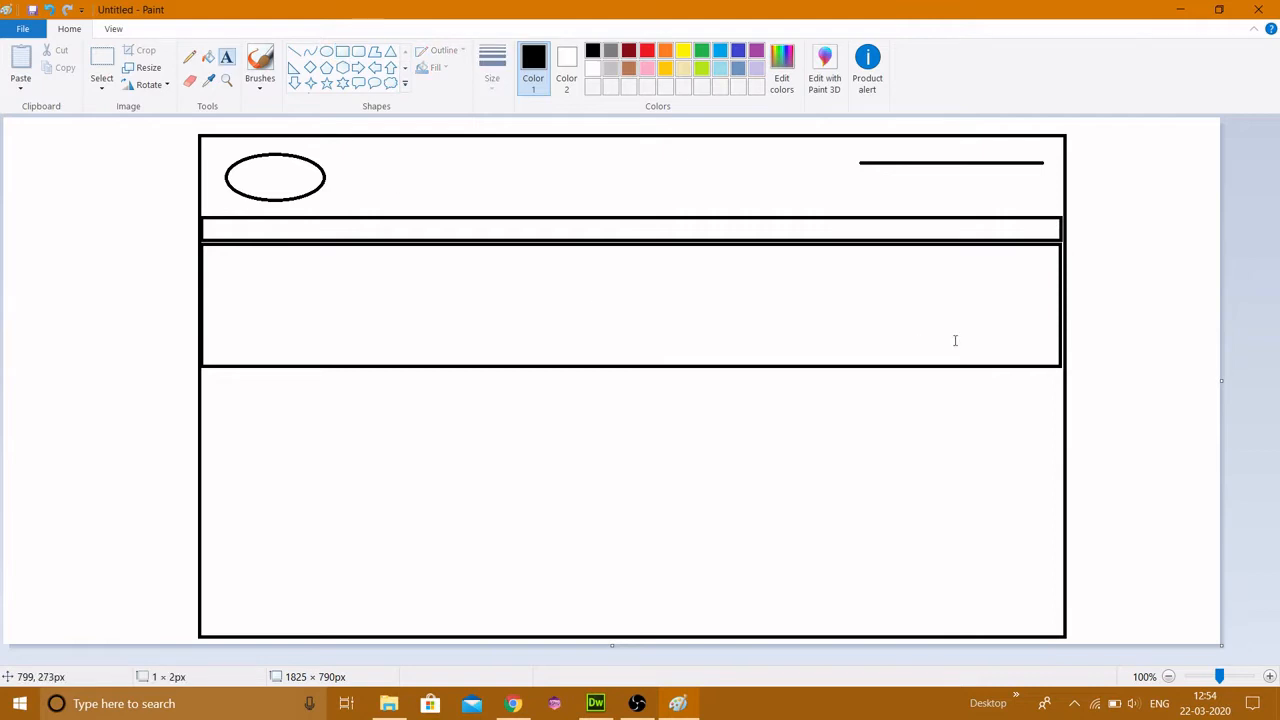
pyautogui.click(534, 290)
pyautogui.write('Banner')
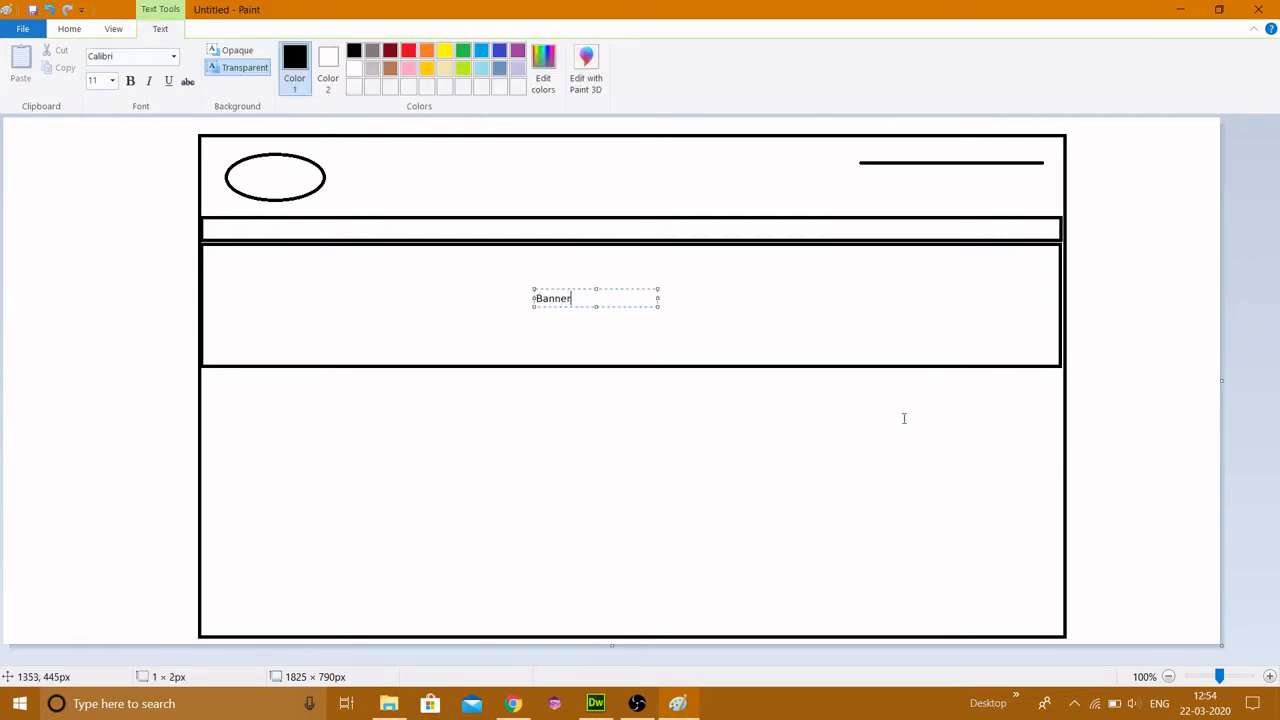
pyautogui.click(900, 420)
pyautogui.click(553, 226)
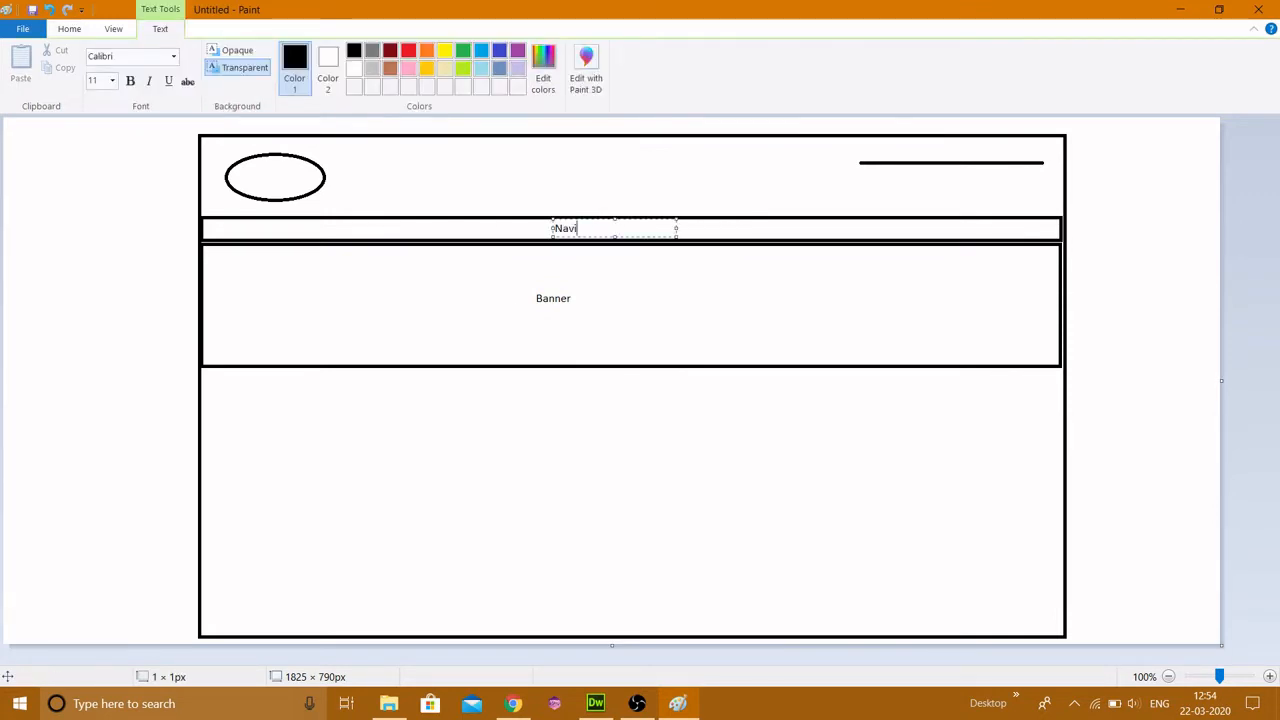
pyautogui.write('Navigation bar')
pyautogui.click(709, 289)
# Add the text "Logo" inside the ellipse and "could be phone number" above the short line
pyautogui.click(261, 170)
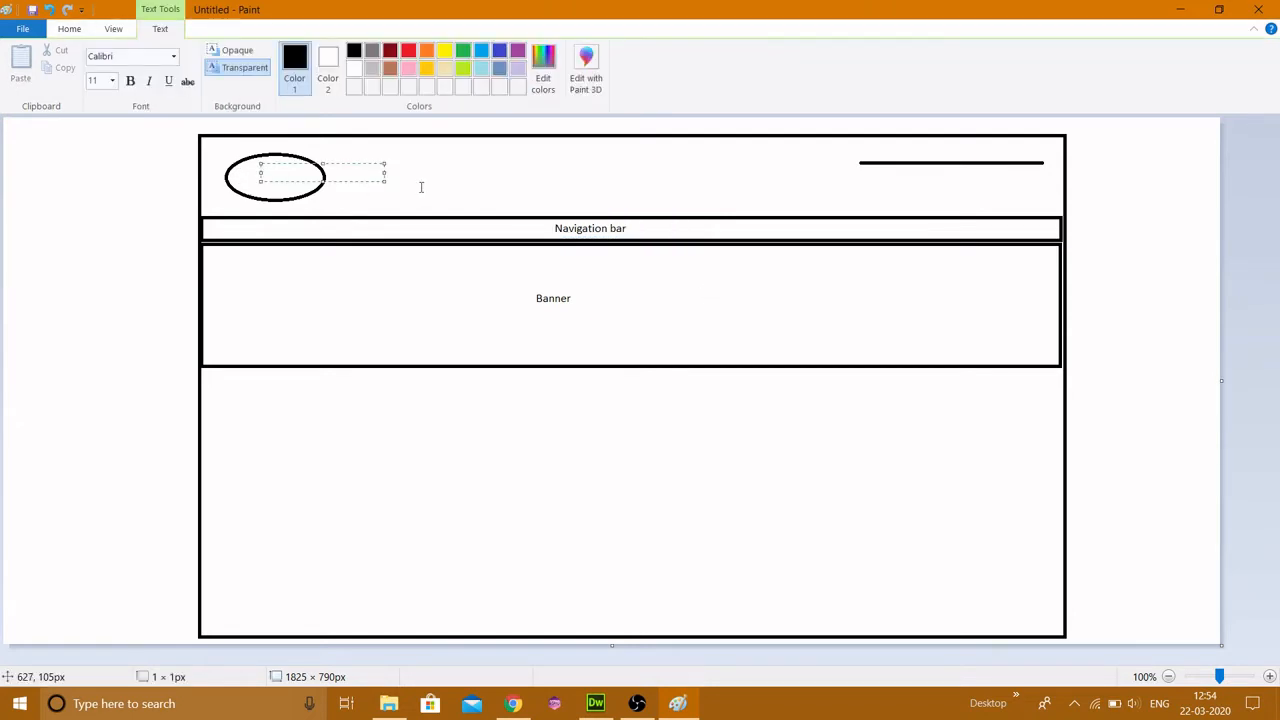
pyautogui.click(608, 191)
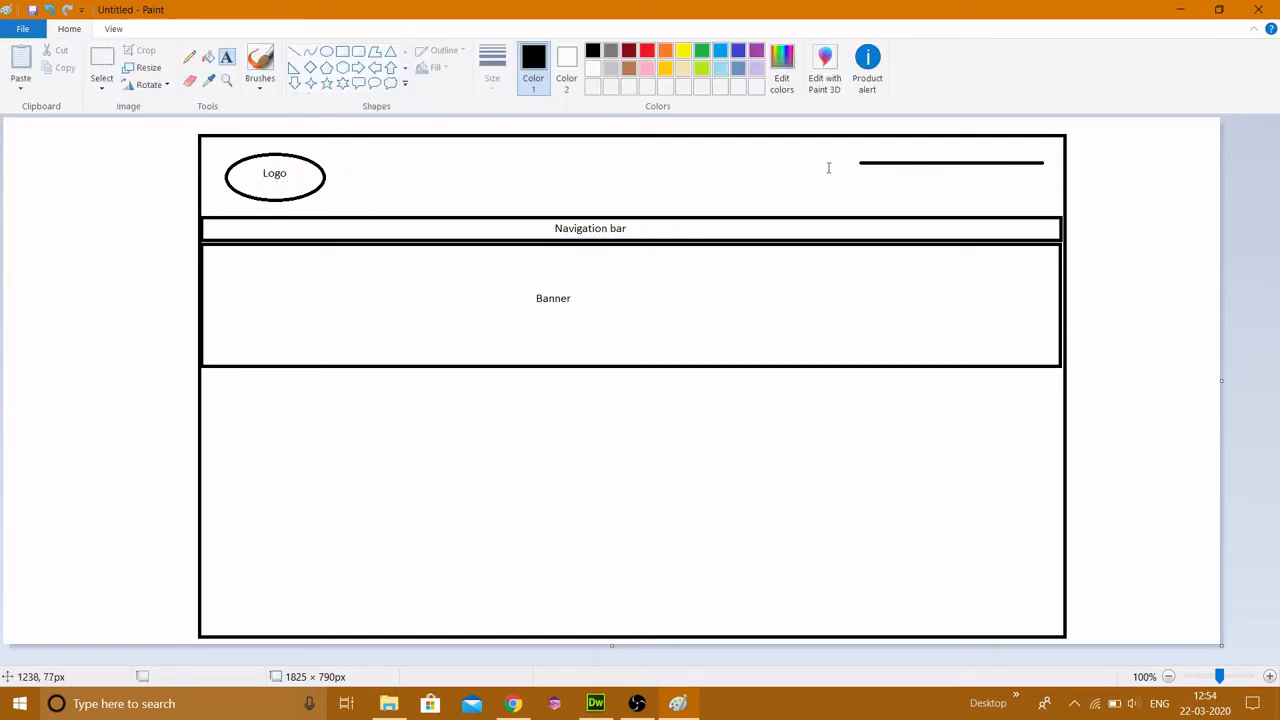
pyautogui.click(897, 149)
pyautogui.write('could')
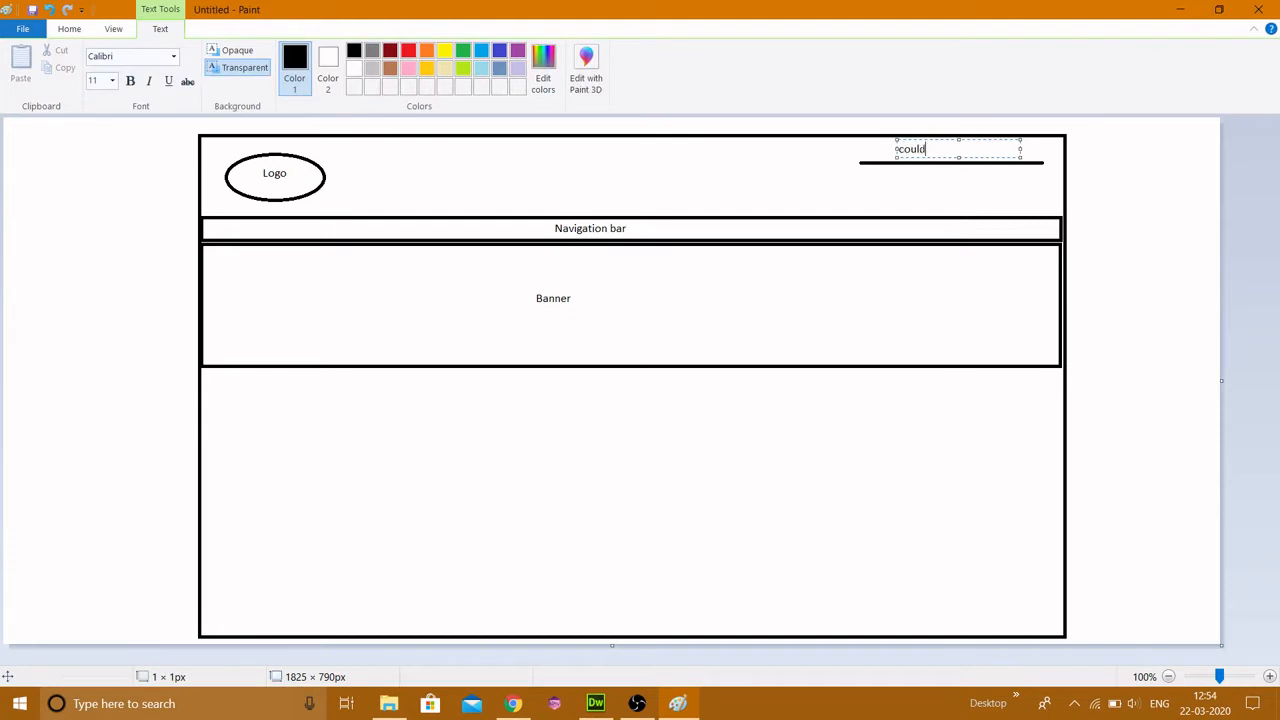
pyautogui.write(' be phone number')
pyautogui.click(705, 168)
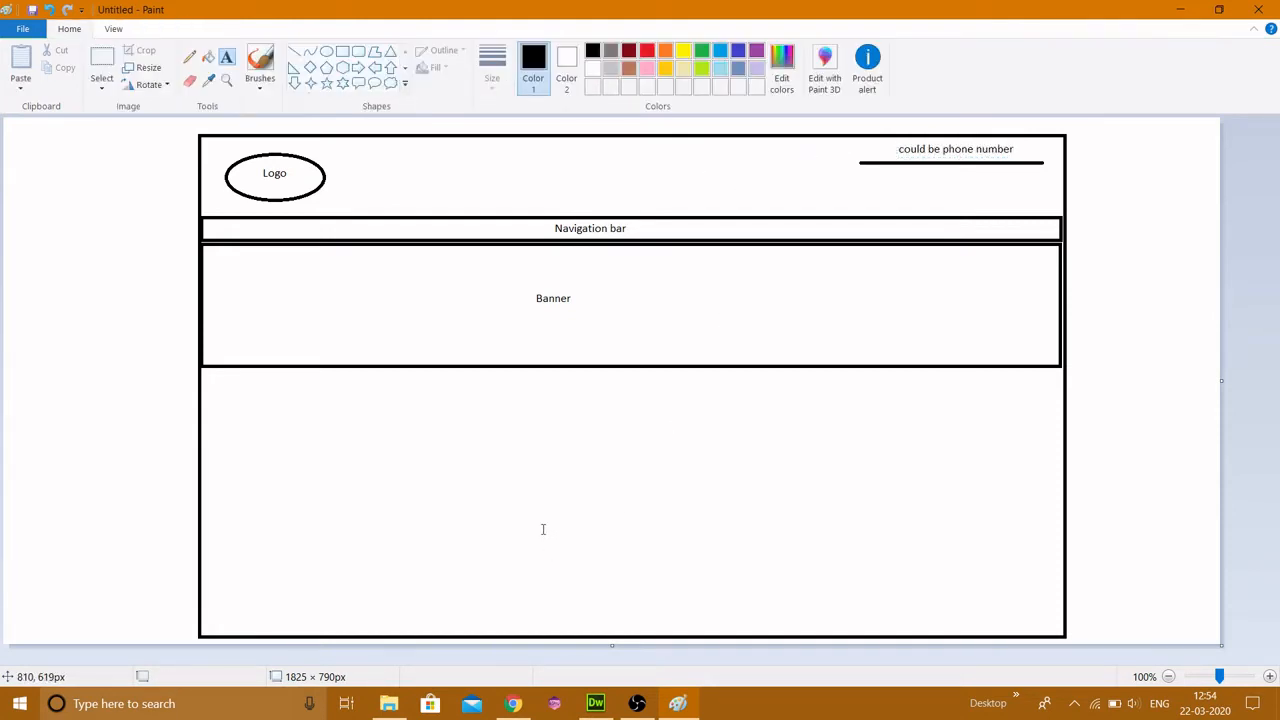
# Draw a thin full-width footer rectangle along the frame's bottom edge and label it "copywrite"
pyautogui.click(342, 51)
pyautogui.moveTo(203, 613); pyautogui.dragTo(1059, 633)
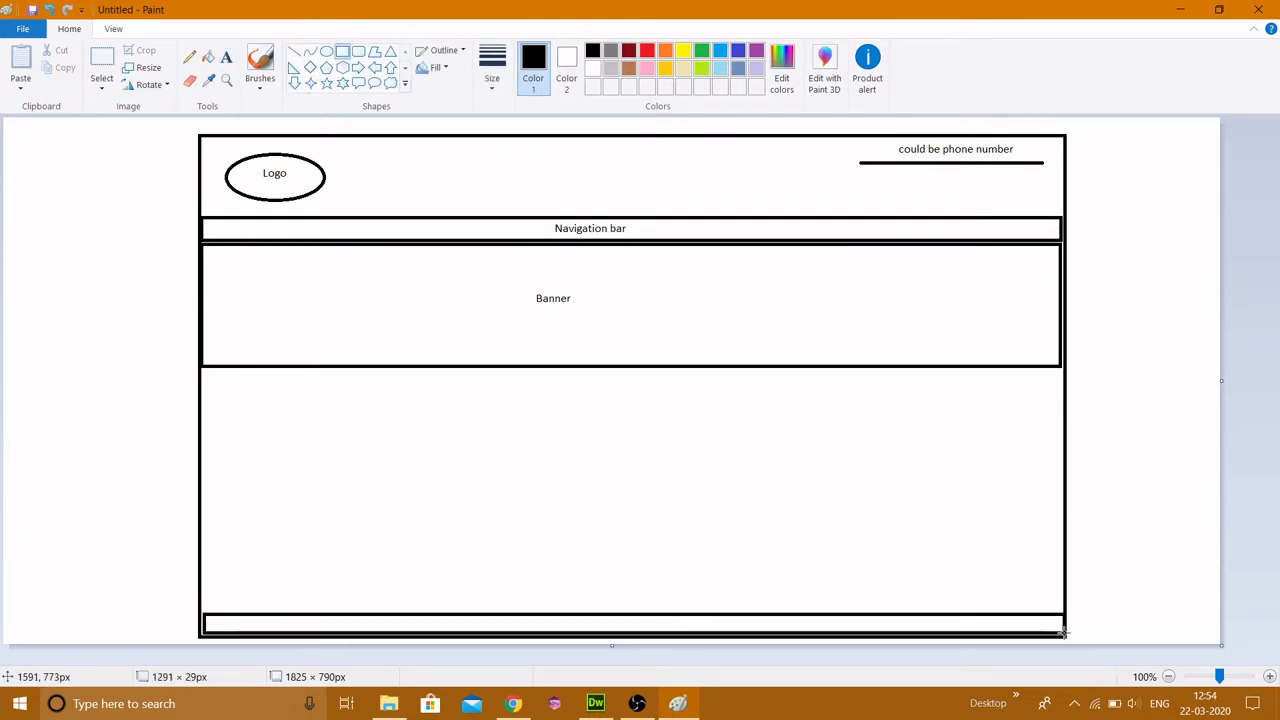
pyautogui.click(849, 516)
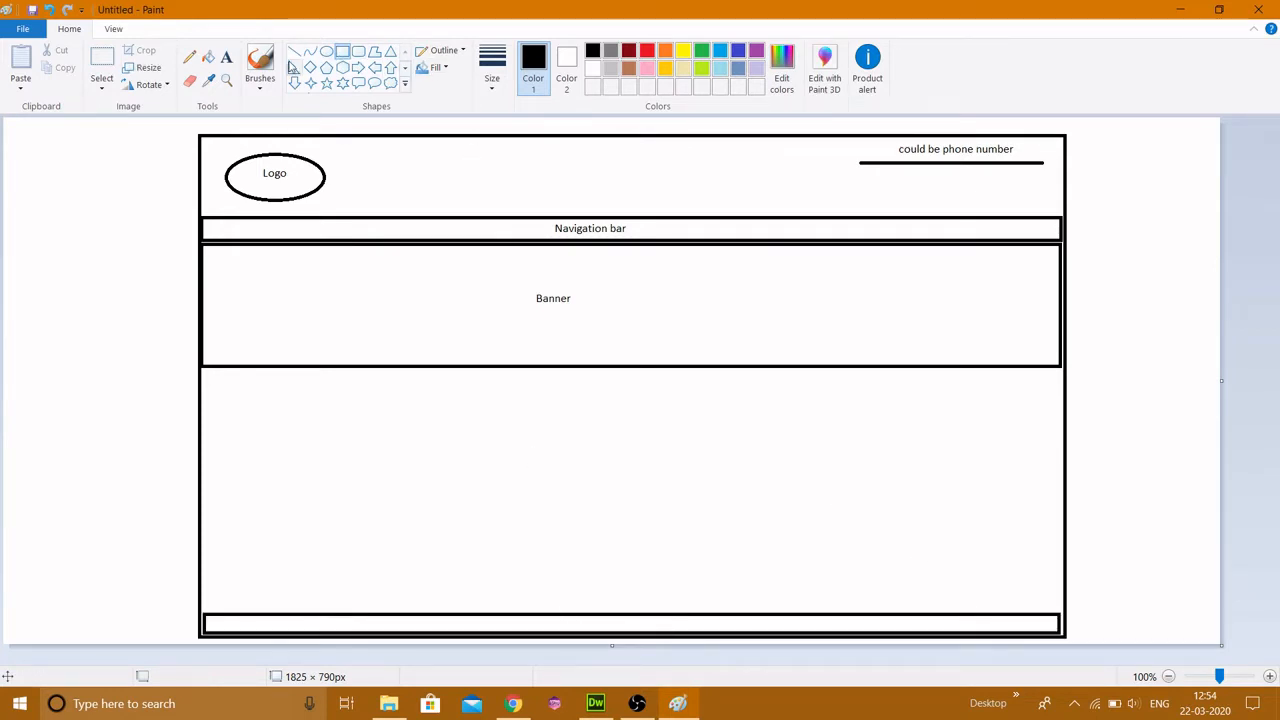
pyautogui.click(227, 58)
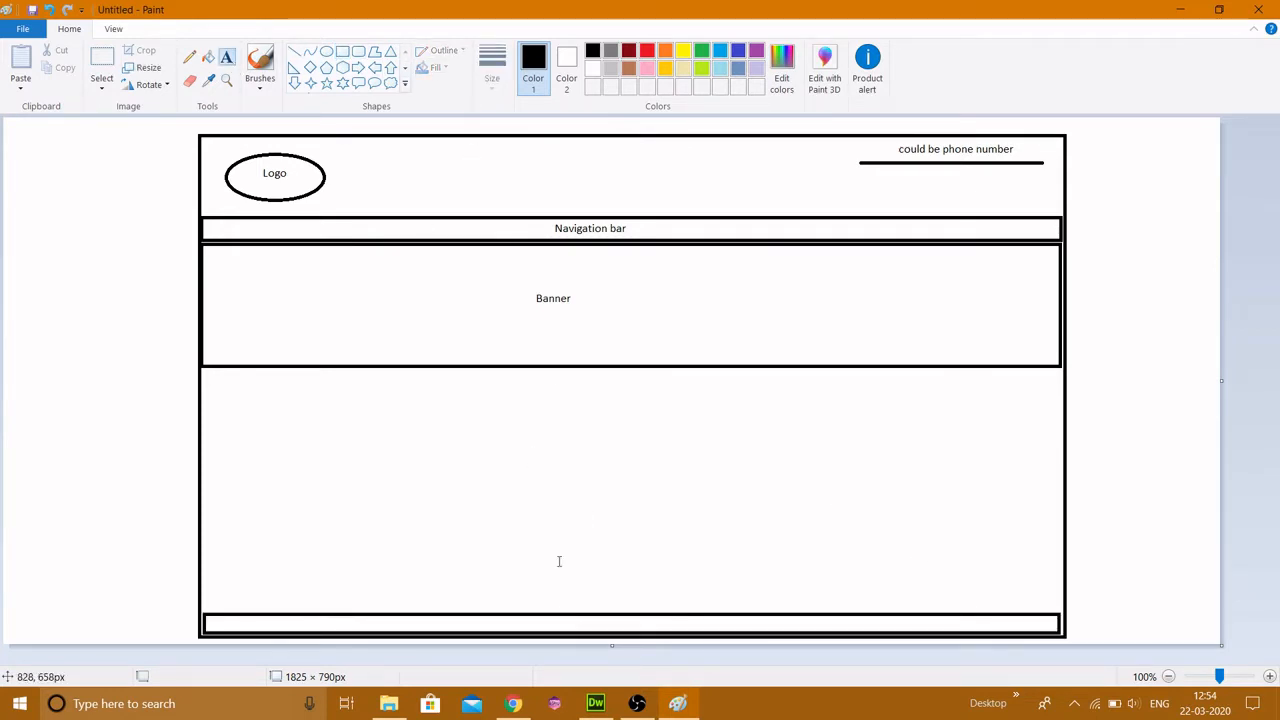
pyautogui.click(558, 624)
pyautogui.write('copy')
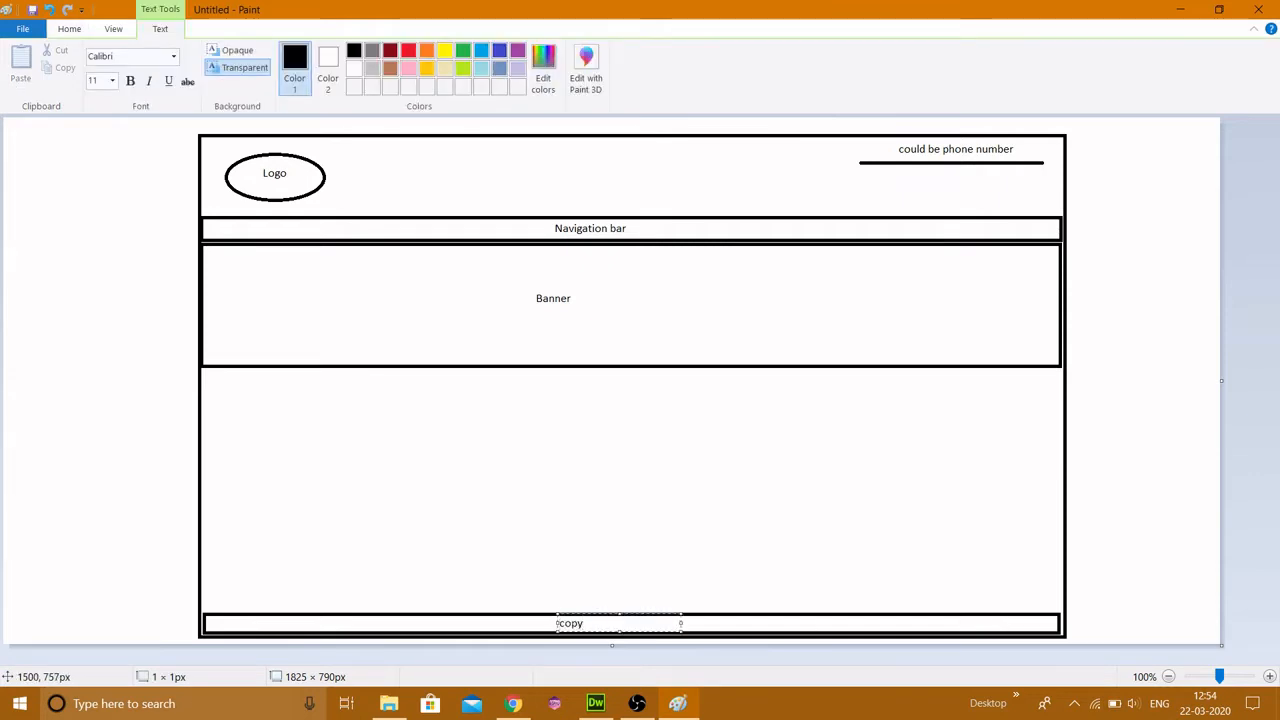
pyautogui.write('write')
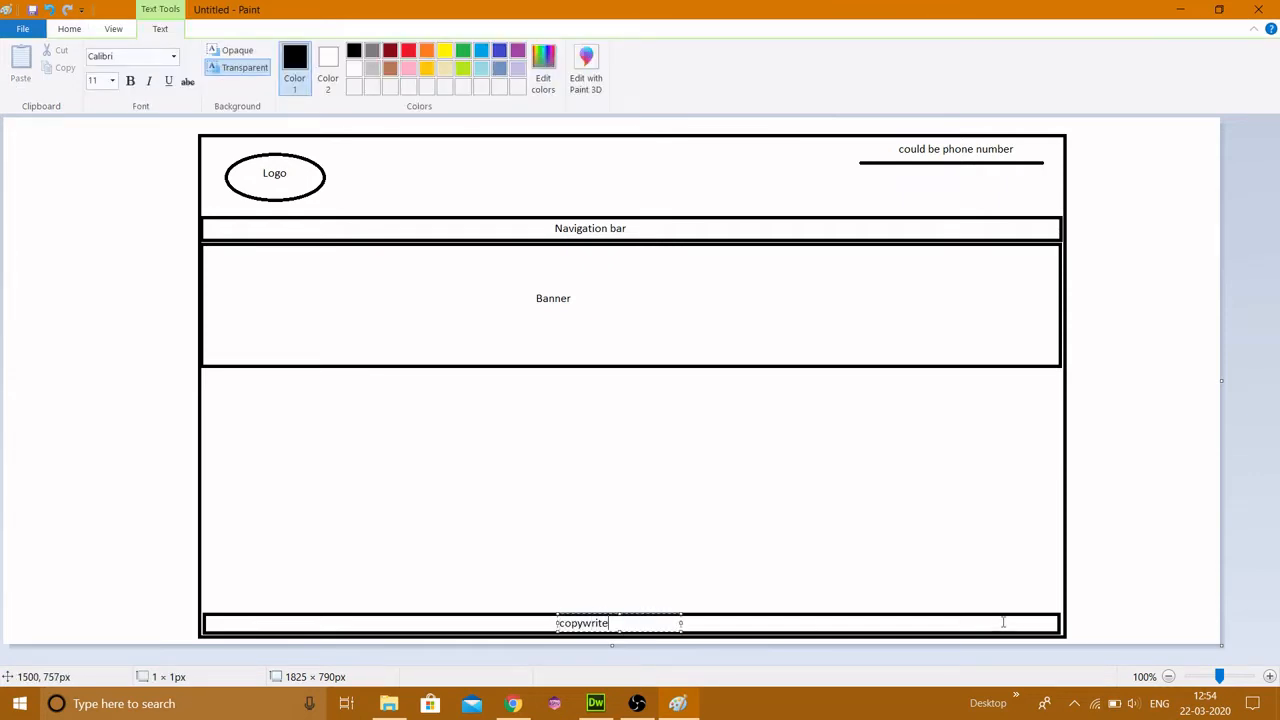
pyautogui.click(1007, 576)
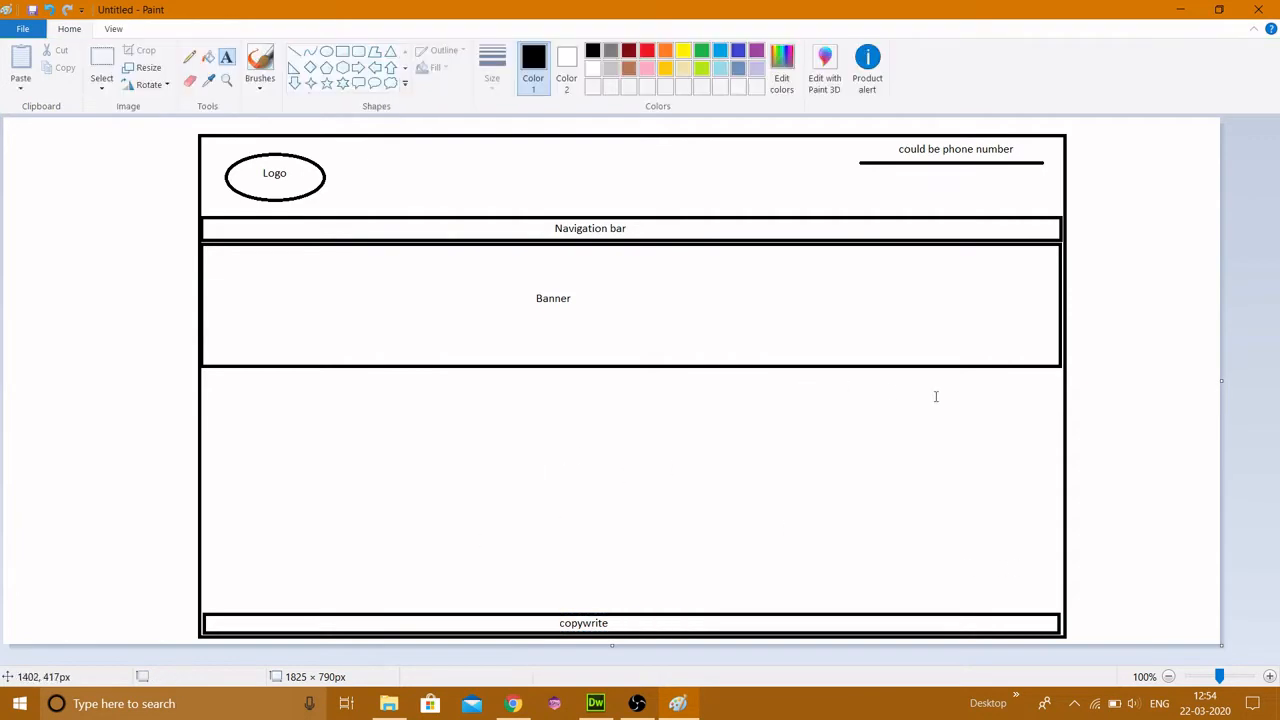
# Draw a rectangle of about 280 × 343 px on the right between banner and footer, and label it "News" near its top
pyautogui.click(342, 51)
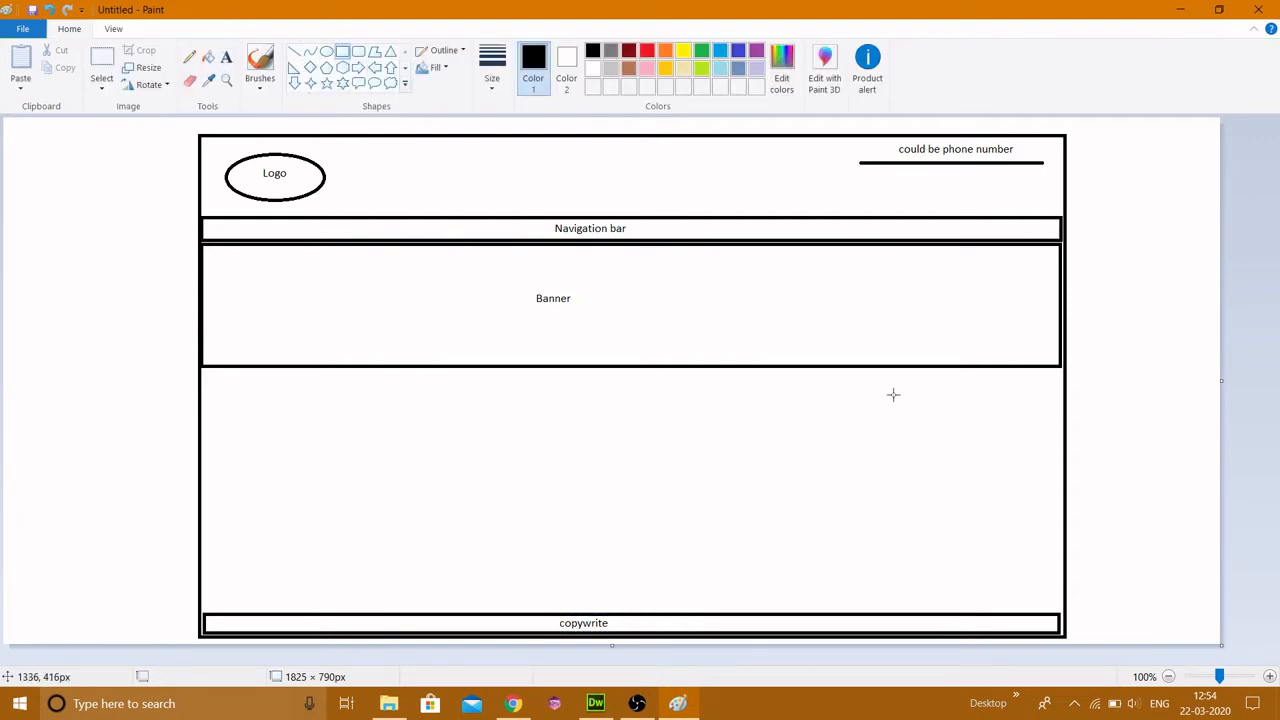
pyautogui.moveTo(868, 379); pyautogui.dragTo(1053, 606)
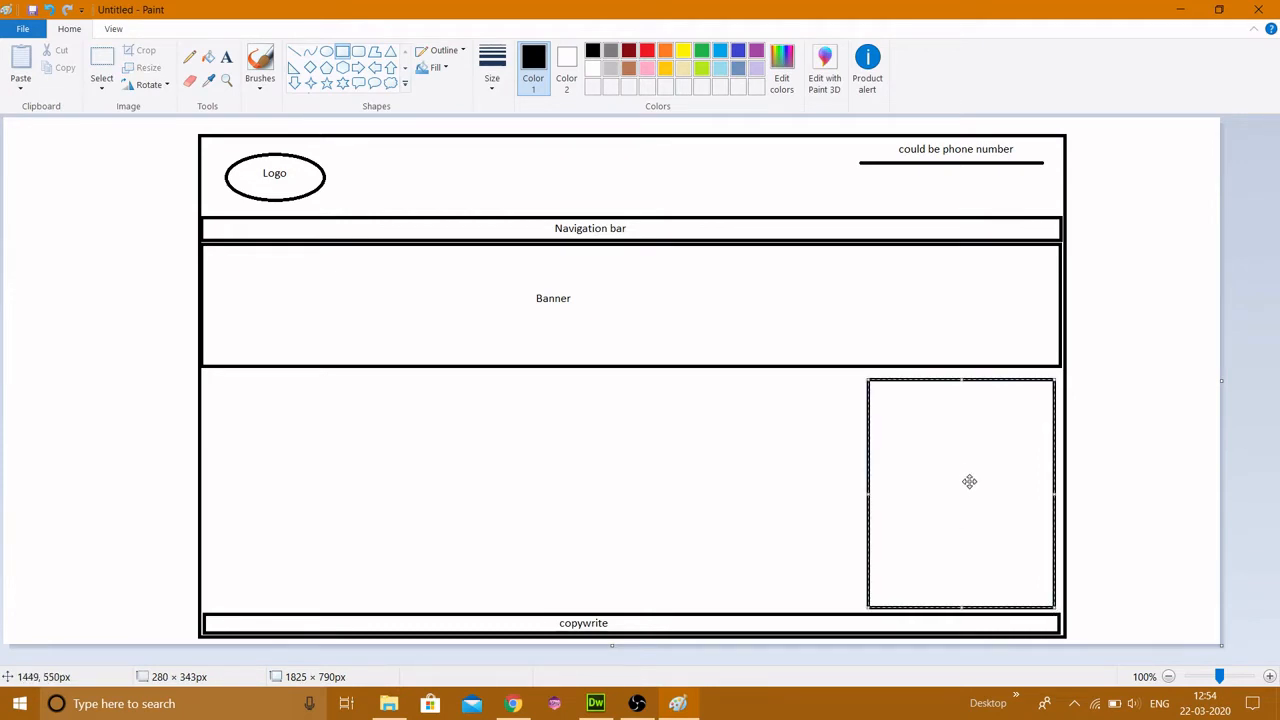
pyautogui.click(1120, 426)
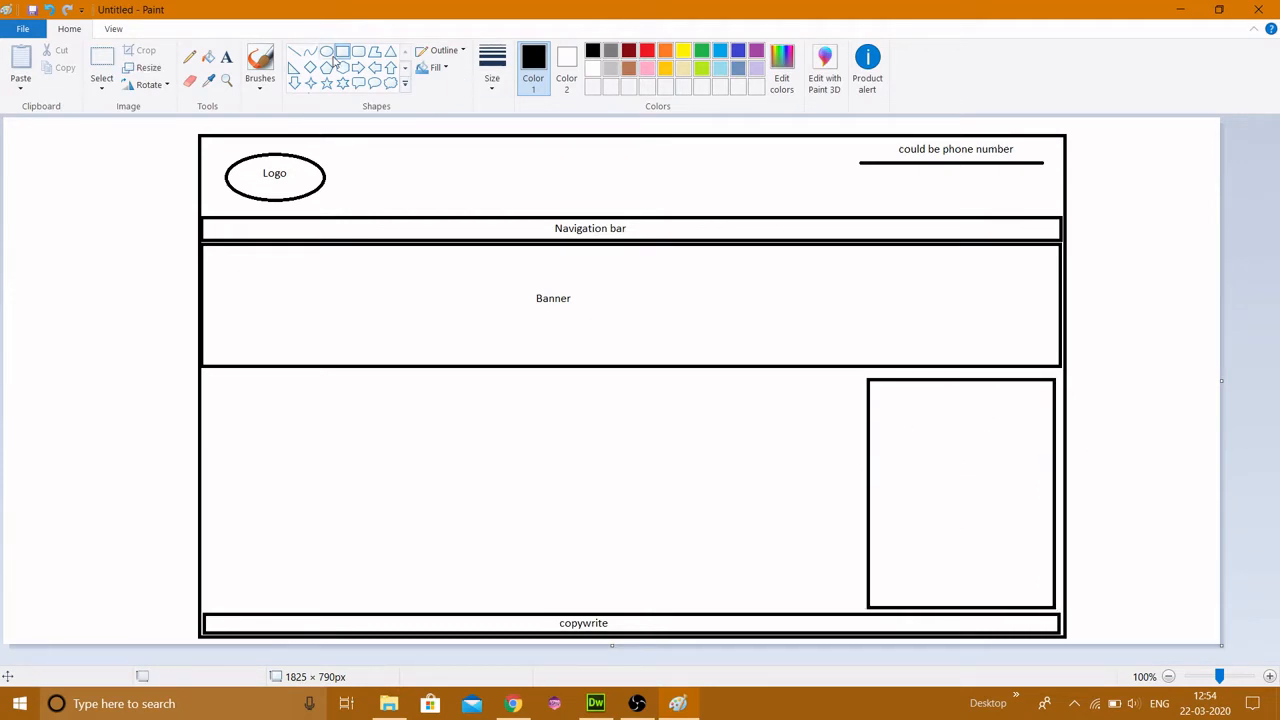
pyautogui.click(226, 57)
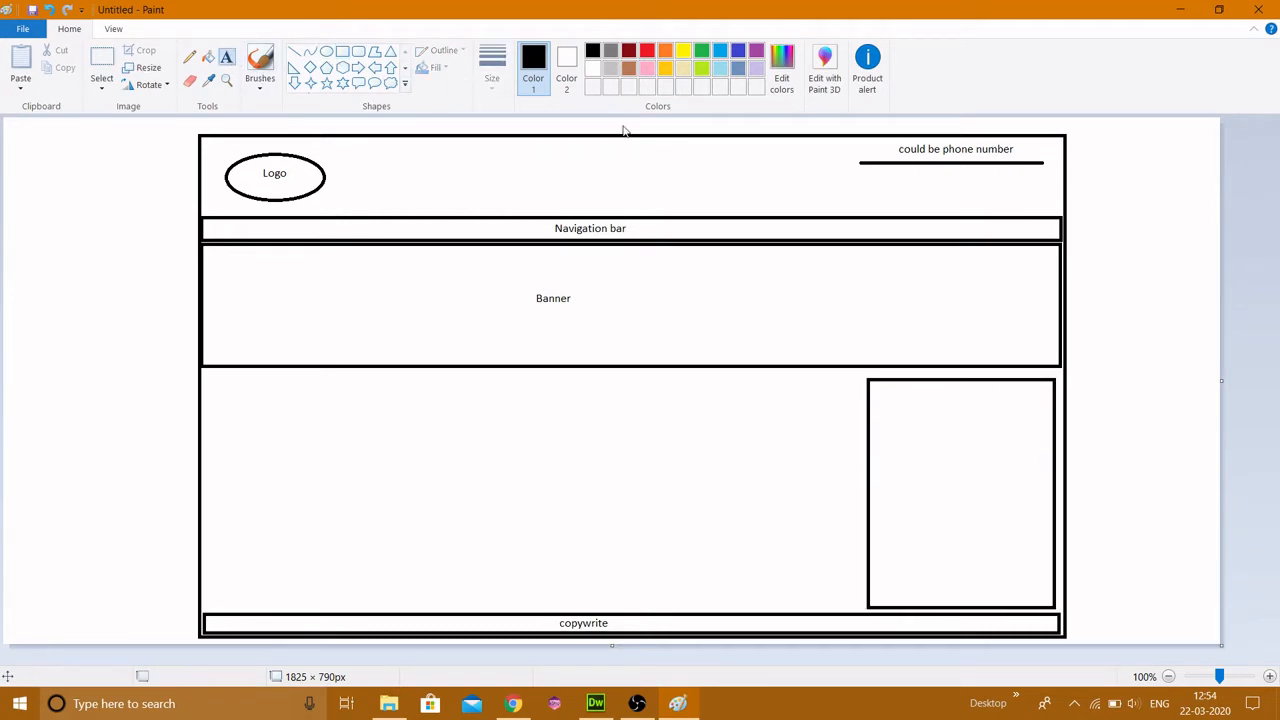
pyautogui.click(905, 402)
pyautogui.write('News')
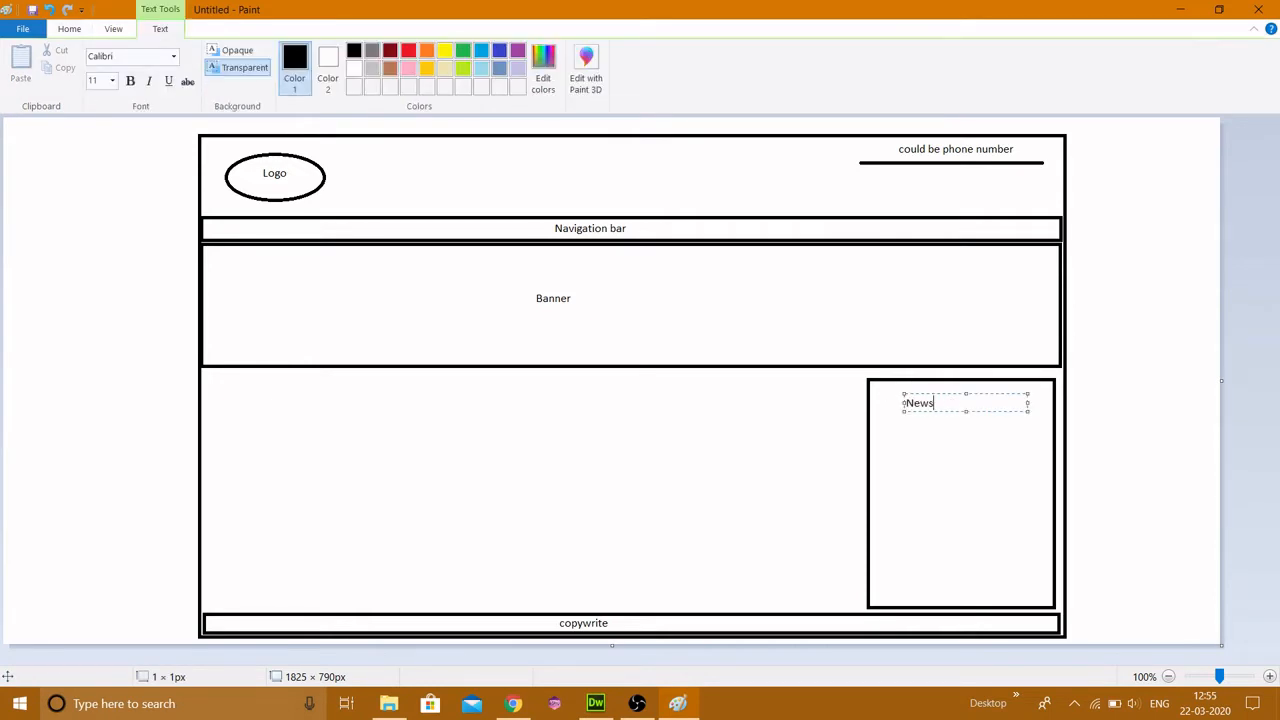
pyautogui.click(528, 428)
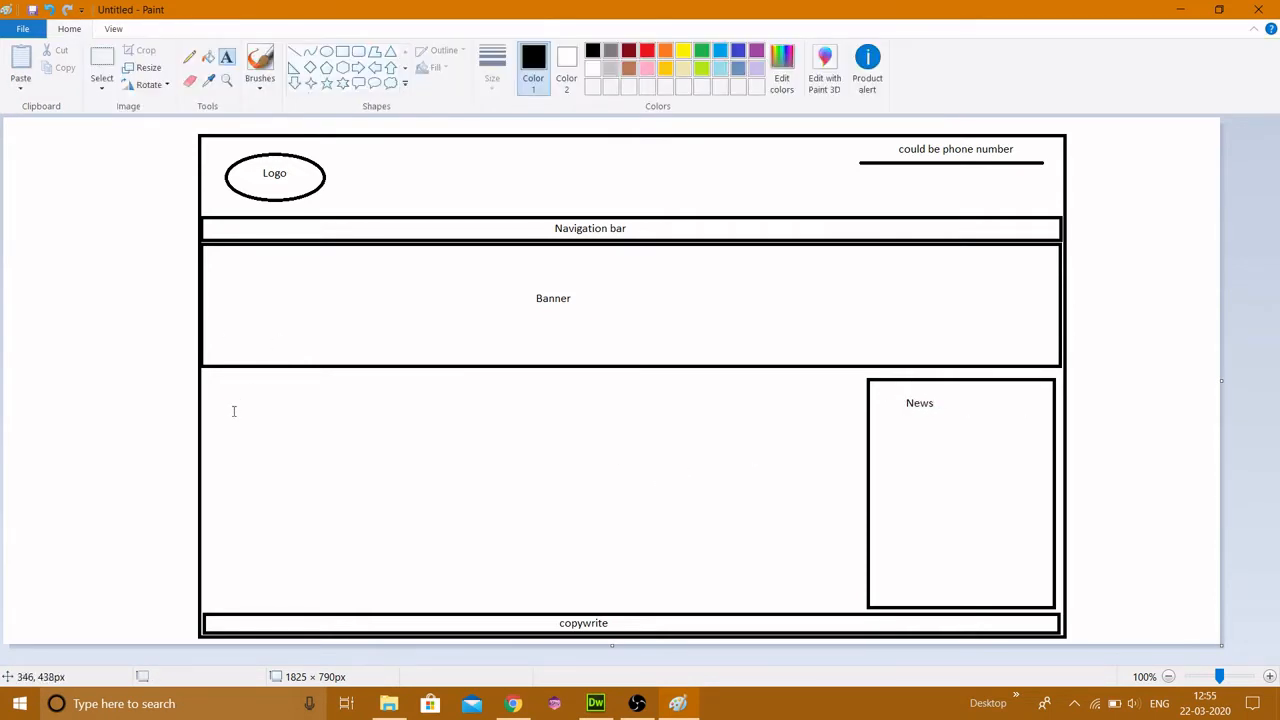
# Draw a main content rectangle of about 974 × 348 px left of the News box, between the banner and the footer
pyautogui.click(342, 51)
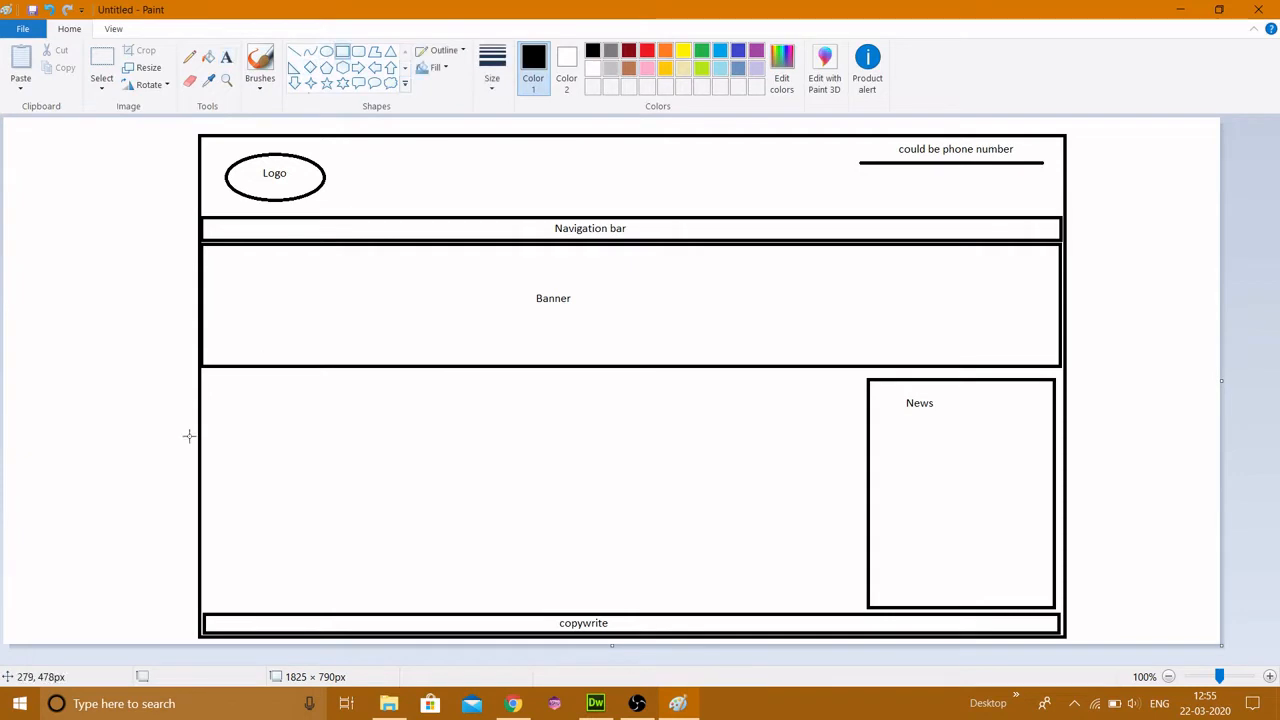
pyautogui.moveTo(208, 378); pyautogui.dragTo(857, 606)
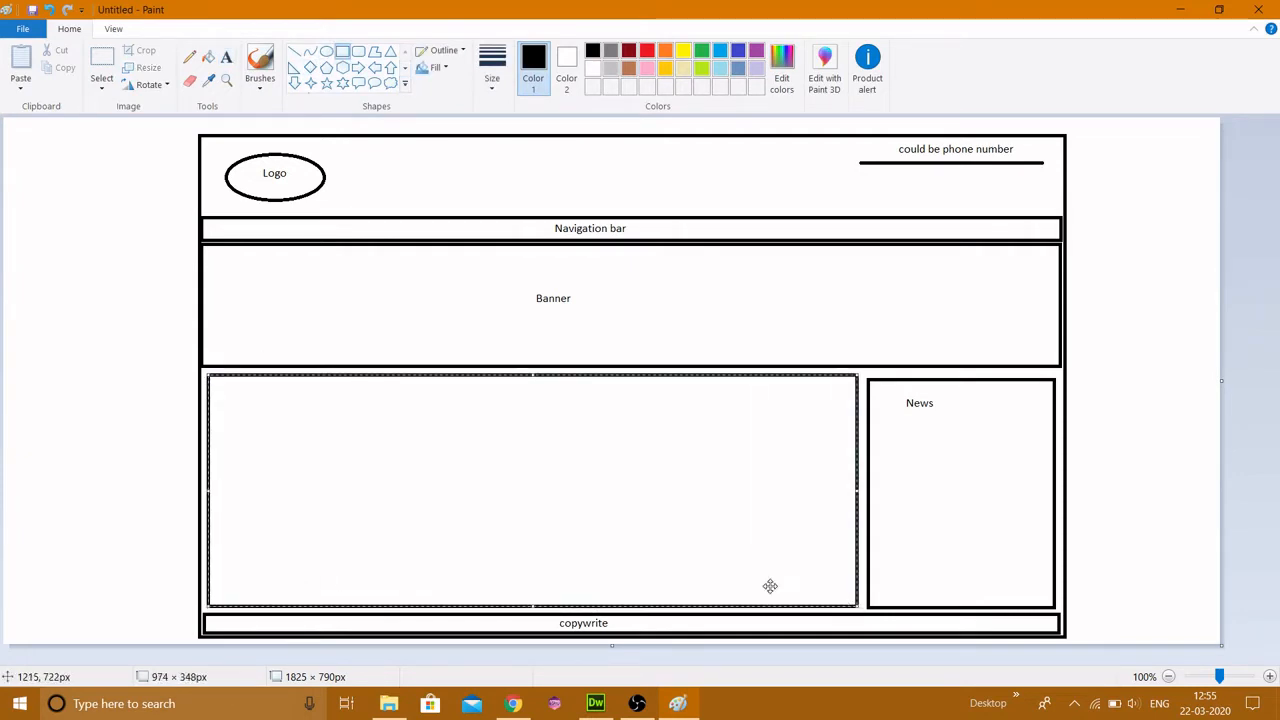
# Add the text "content holder... main contents of the page" inside the large content rectangle beside the News box
pyautogui.click(908, 468)
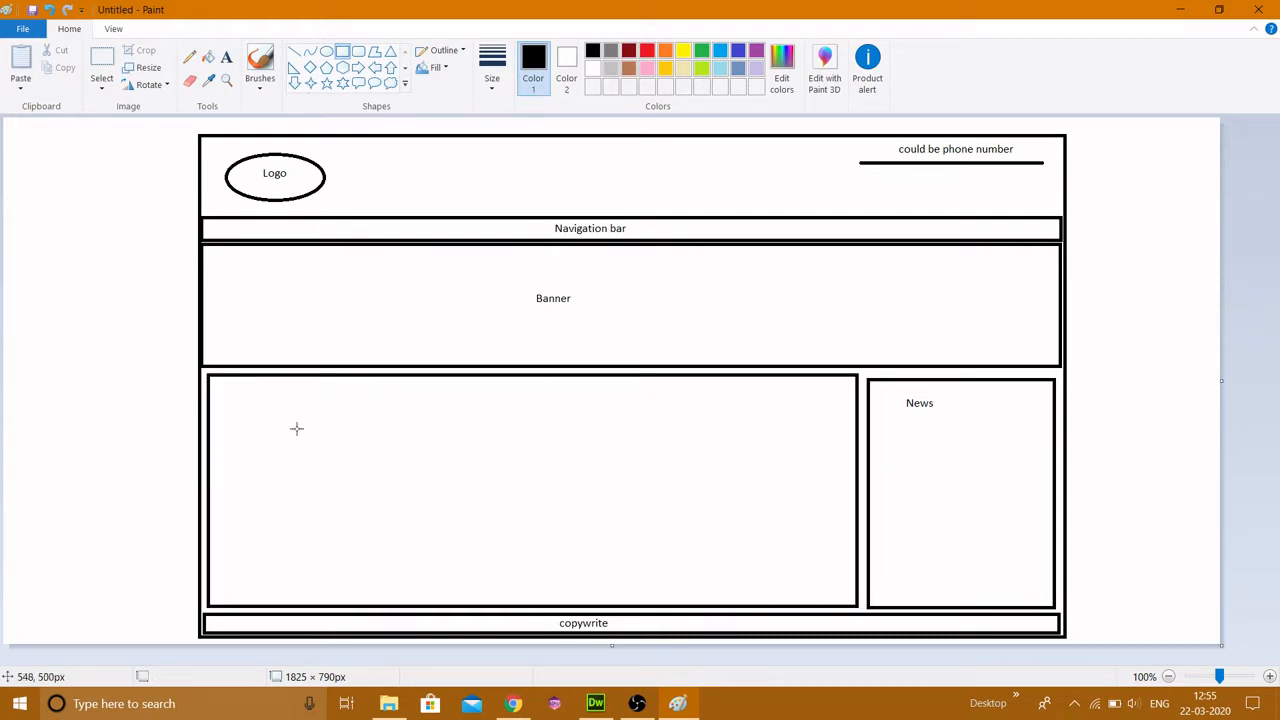
pyautogui.click(226, 57)
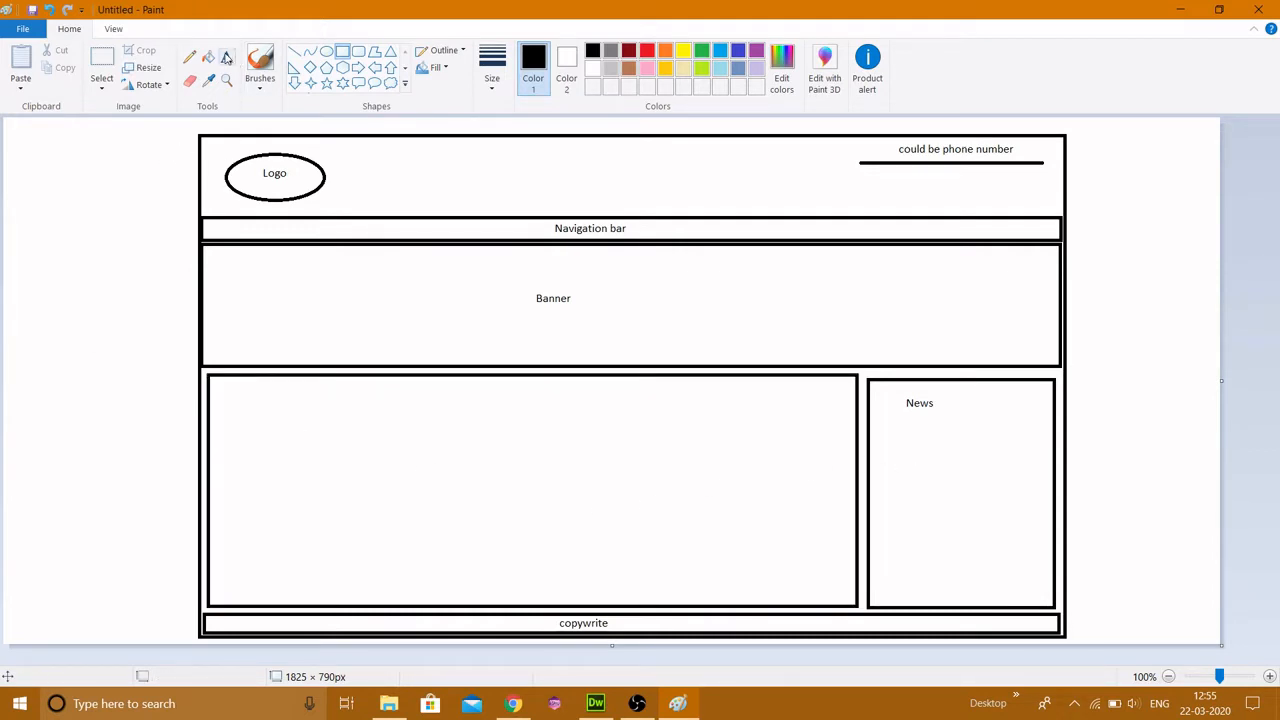
pyautogui.click(375, 446)
pyautogui.write('content ')
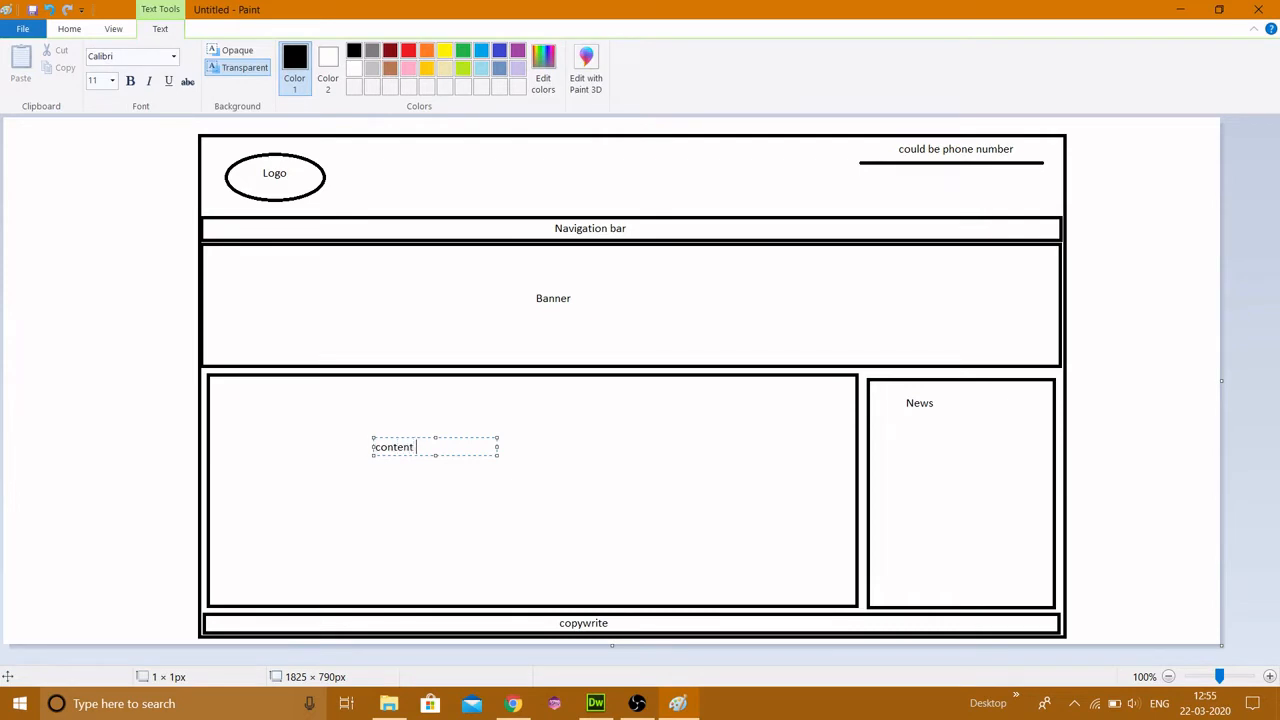
pyautogui.write('holder... main contents of the page')
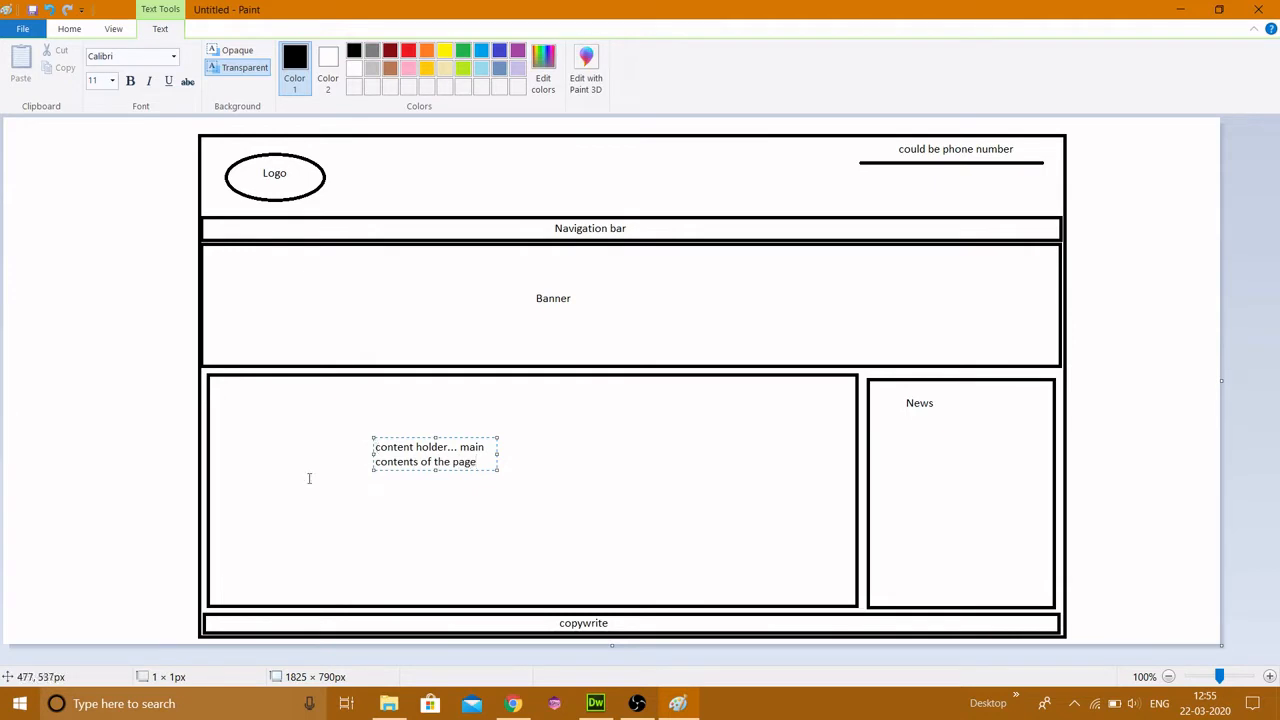
pyautogui.click(452, 532)
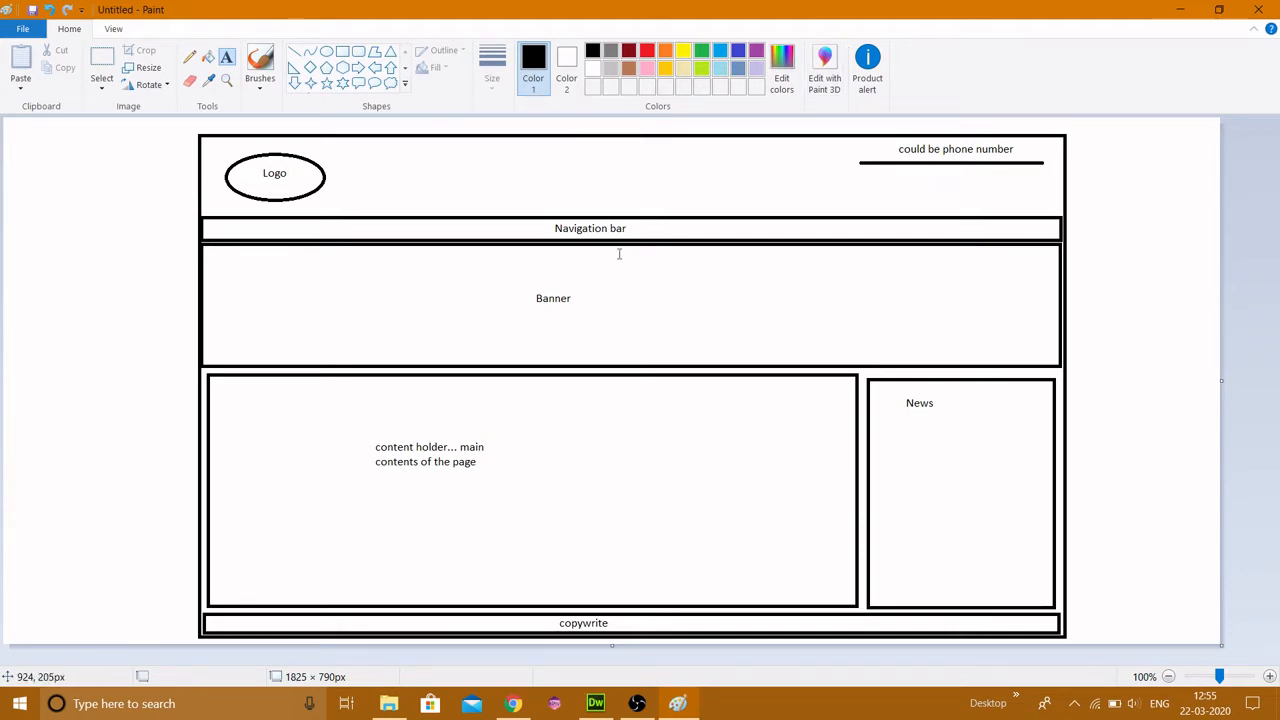
# Switch to Dreamweaver and choose the Classic workspace layout
pyautogui.click(595, 704)
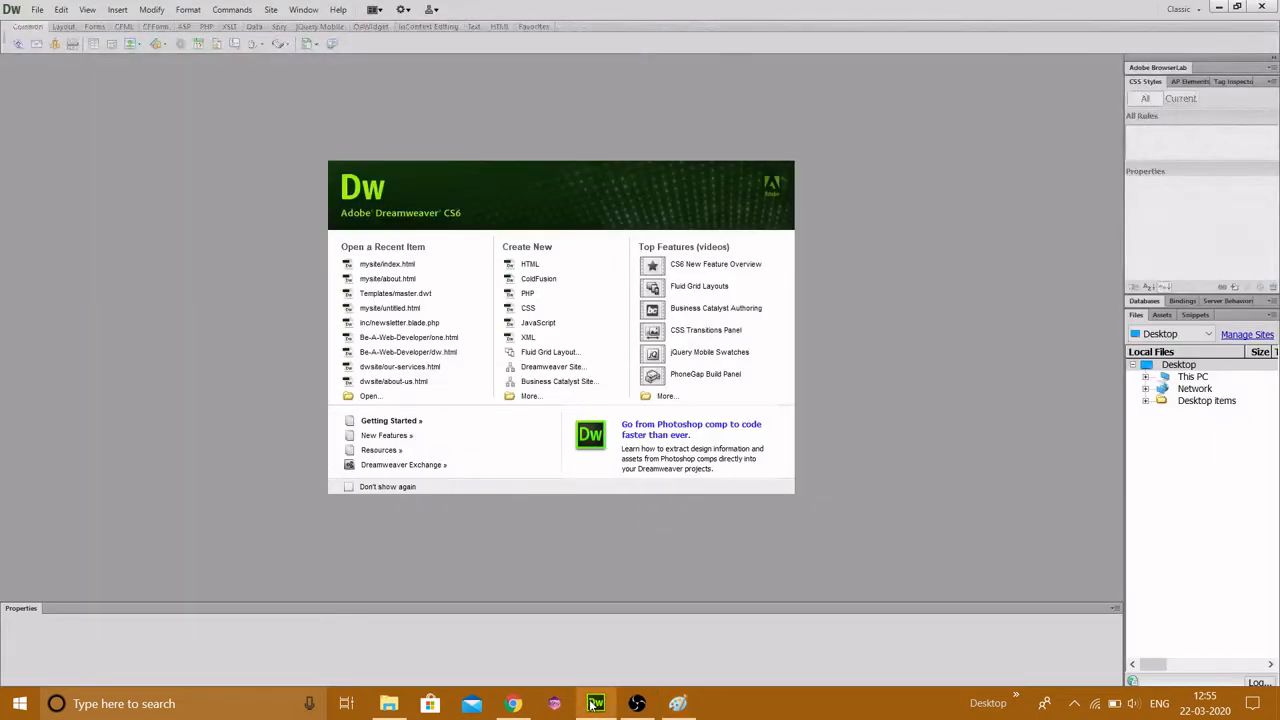
pyautogui.click(301, 12)
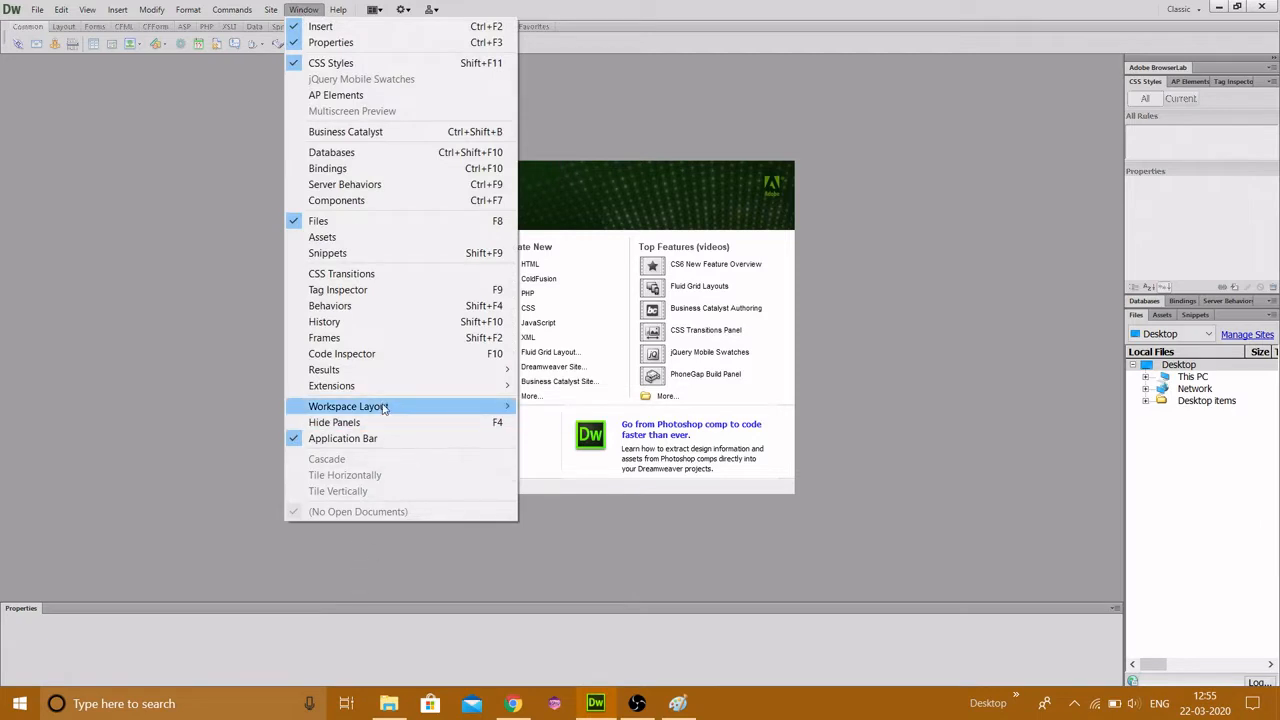
pyautogui.moveTo(394, 407)
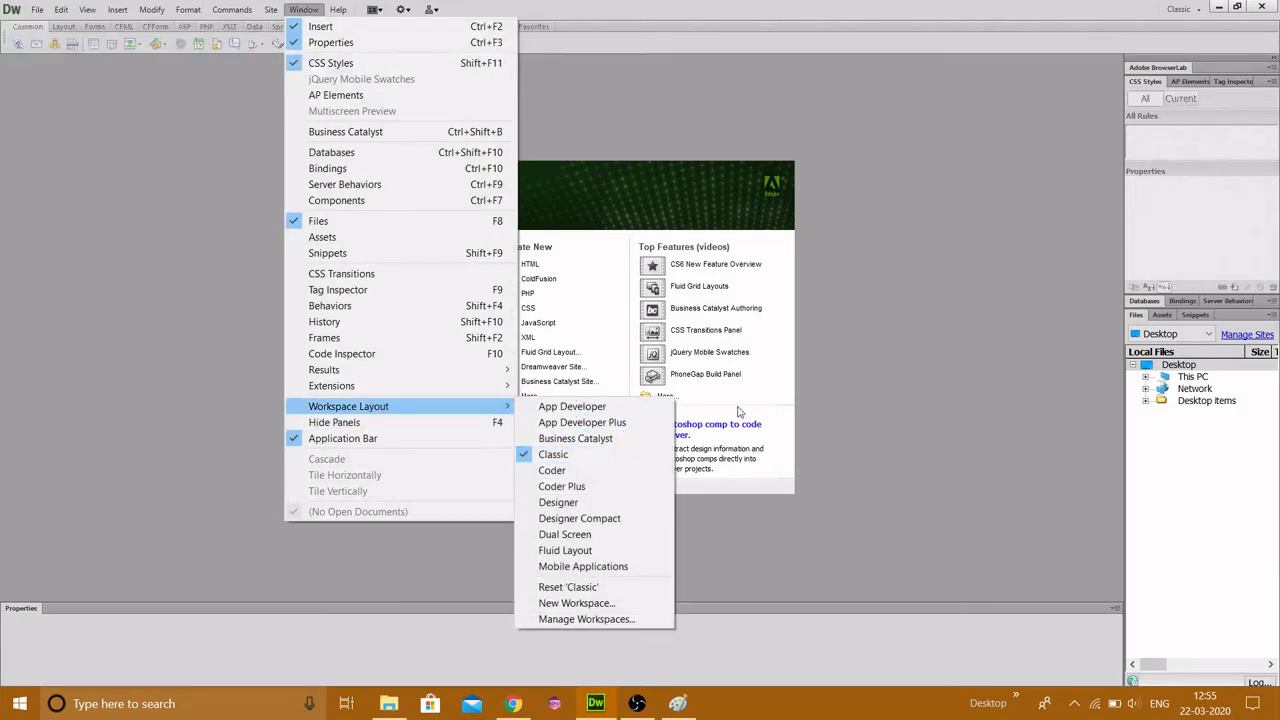
pyautogui.click(560, 459)
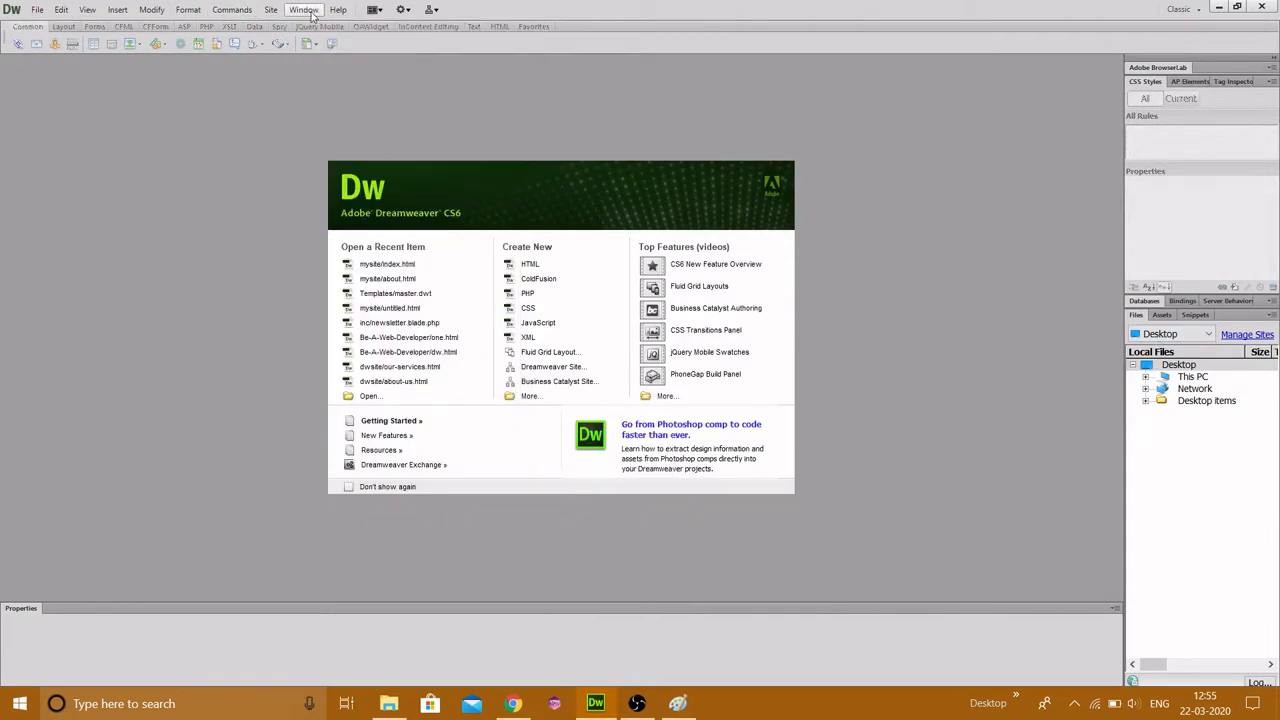
# Create a new site named "mysite" with Desktop\mysite as its local site folder, and save the site setup
pyautogui.click(271, 11)
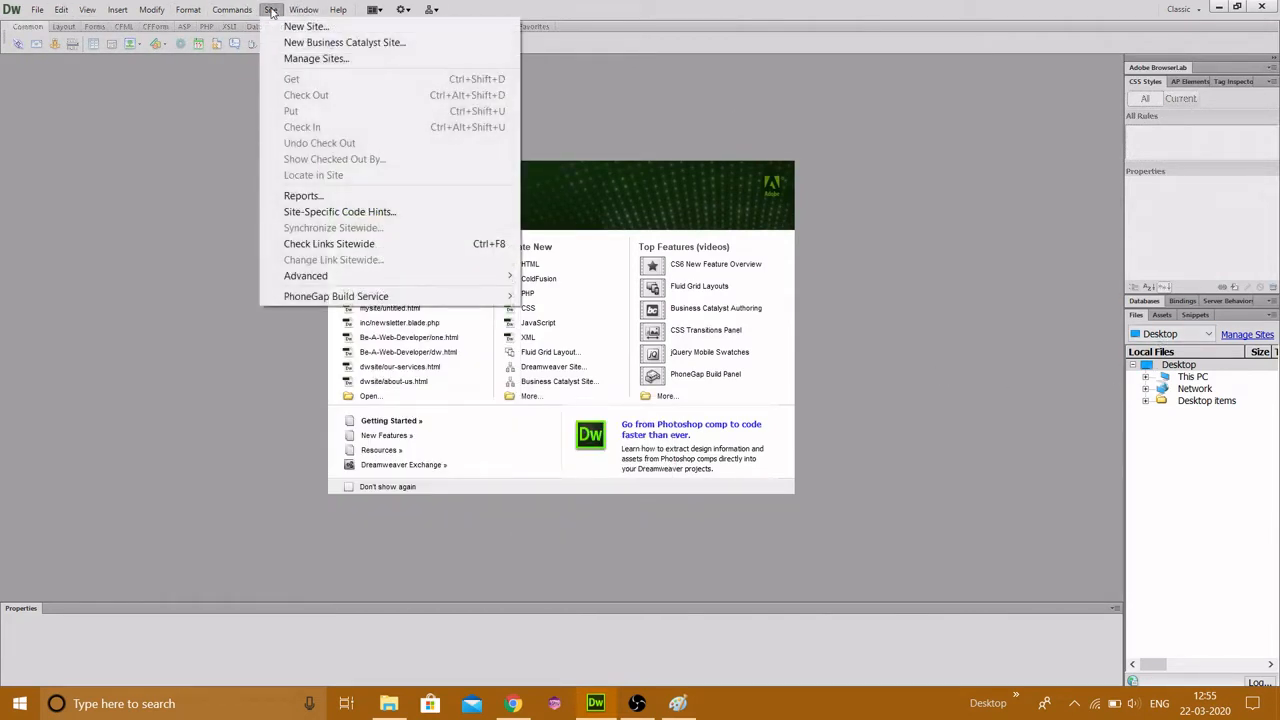
pyautogui.click(290, 27)
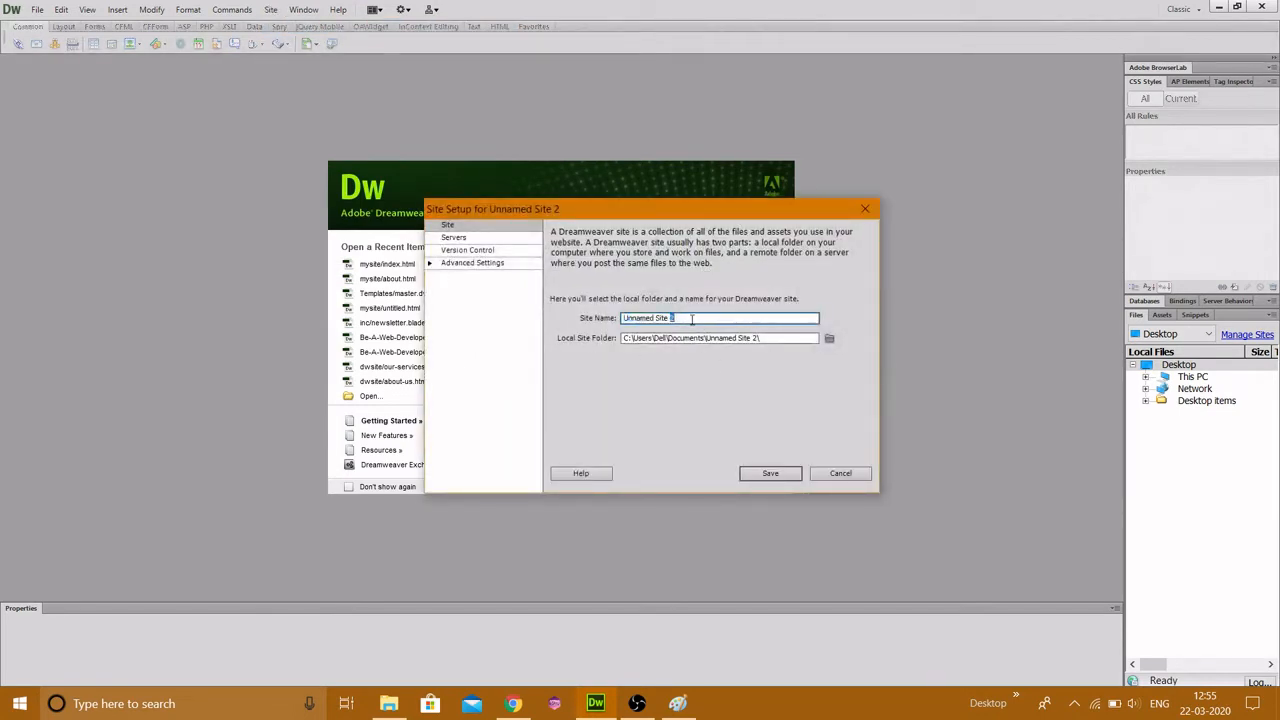
pyautogui.write('mysite')
pyautogui.click(829, 338)
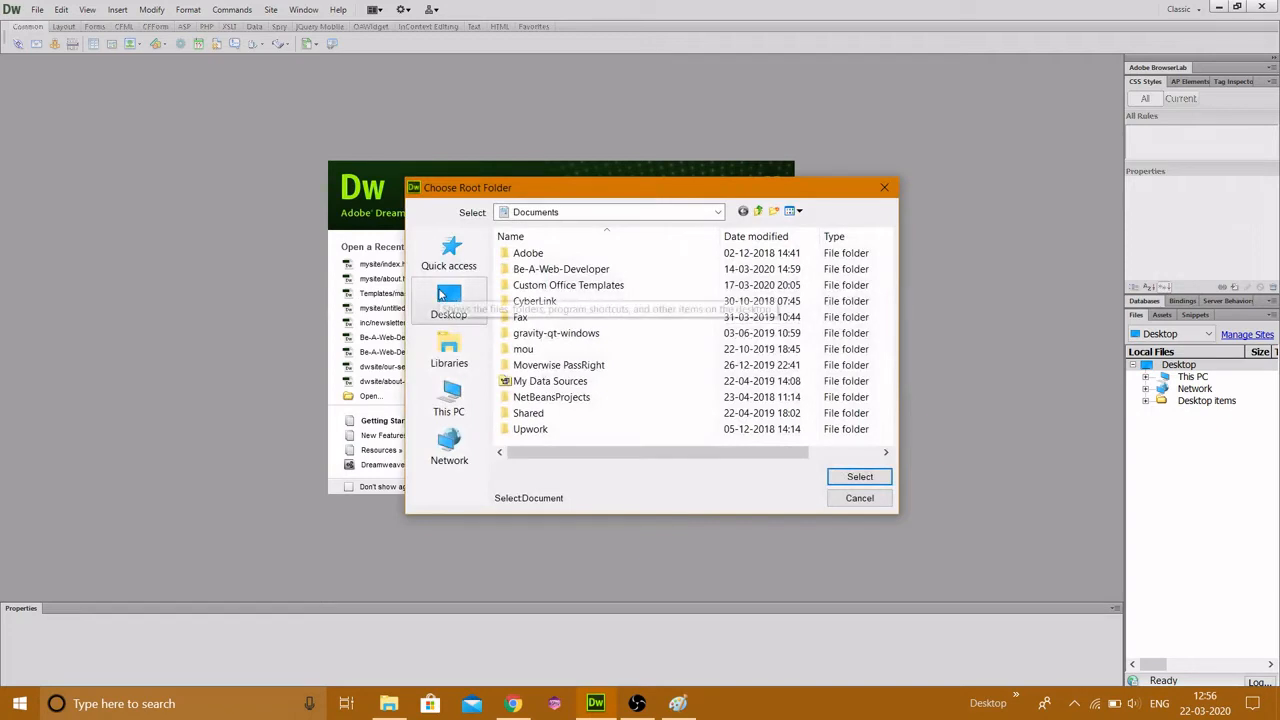
pyautogui.click(441, 293)
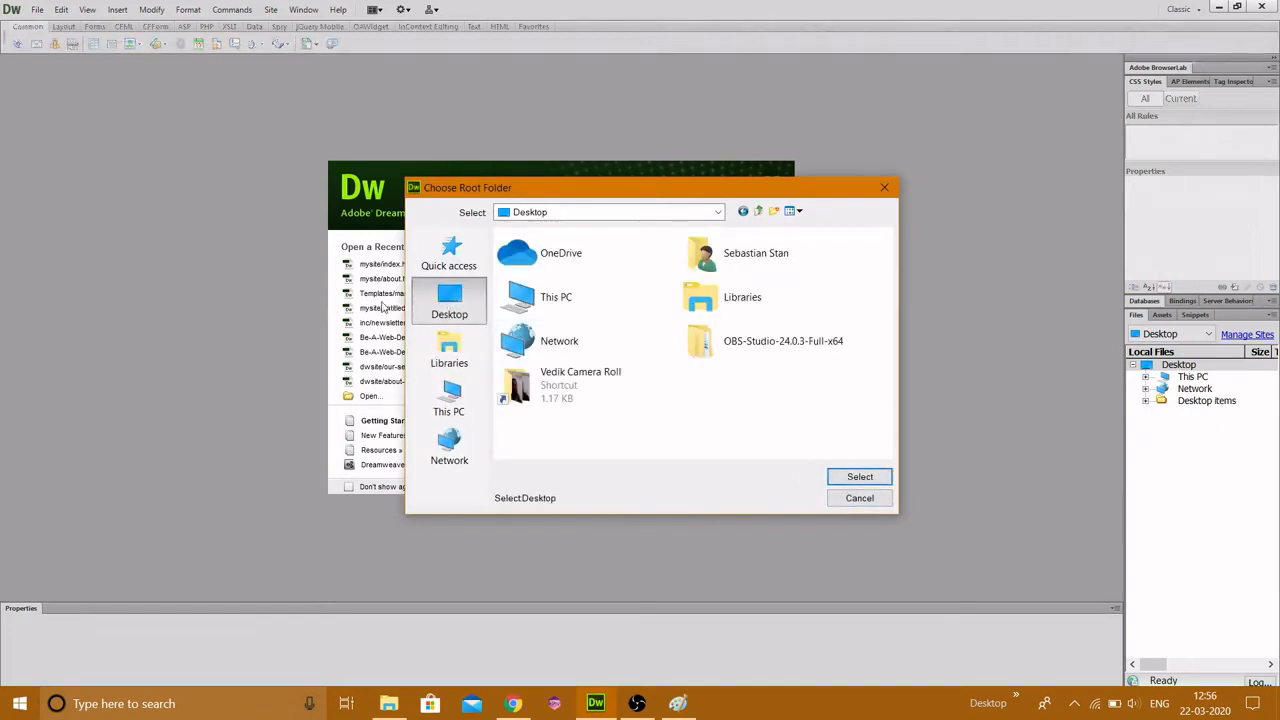
pyautogui.click(861, 477)
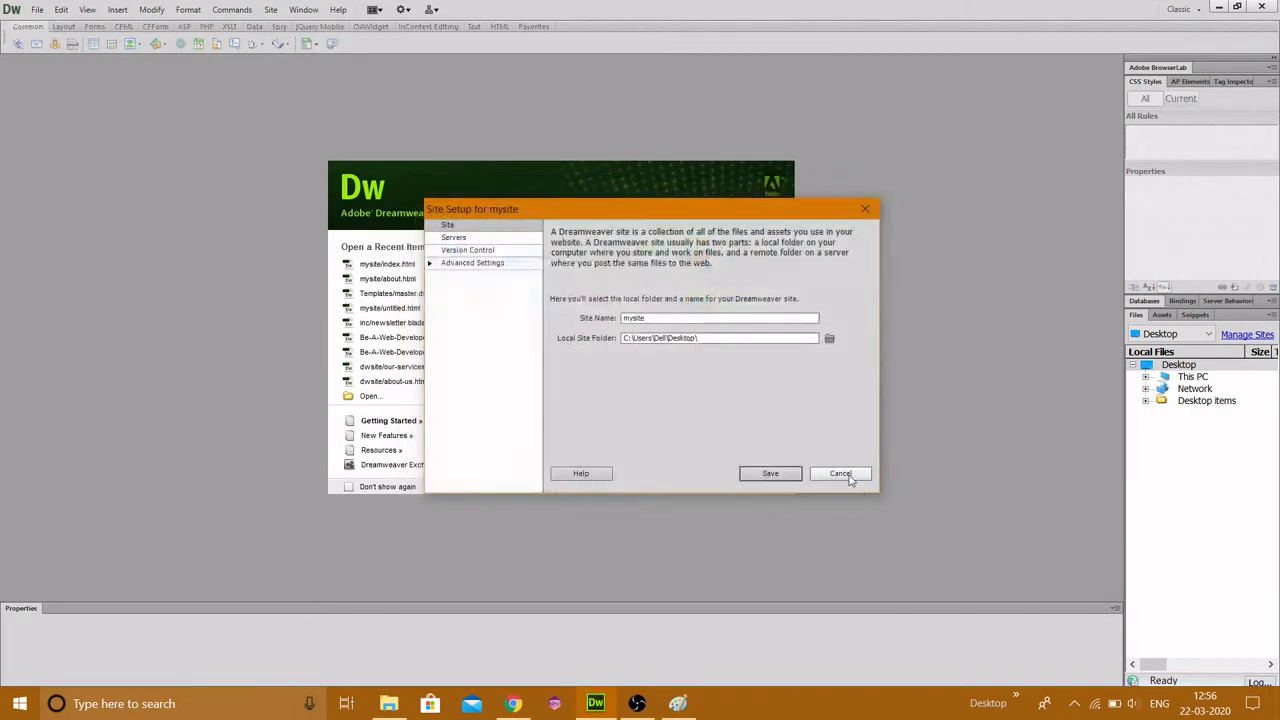
pyautogui.click(717, 338)
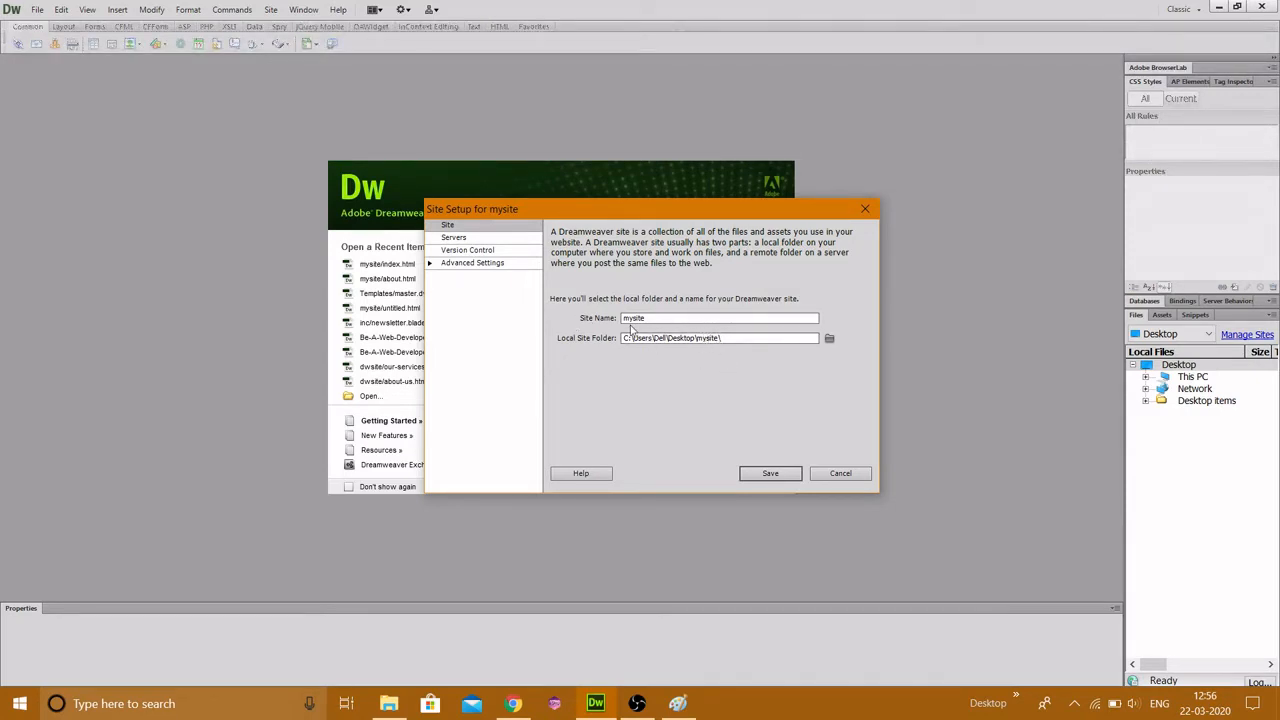
pyautogui.click(770, 474)
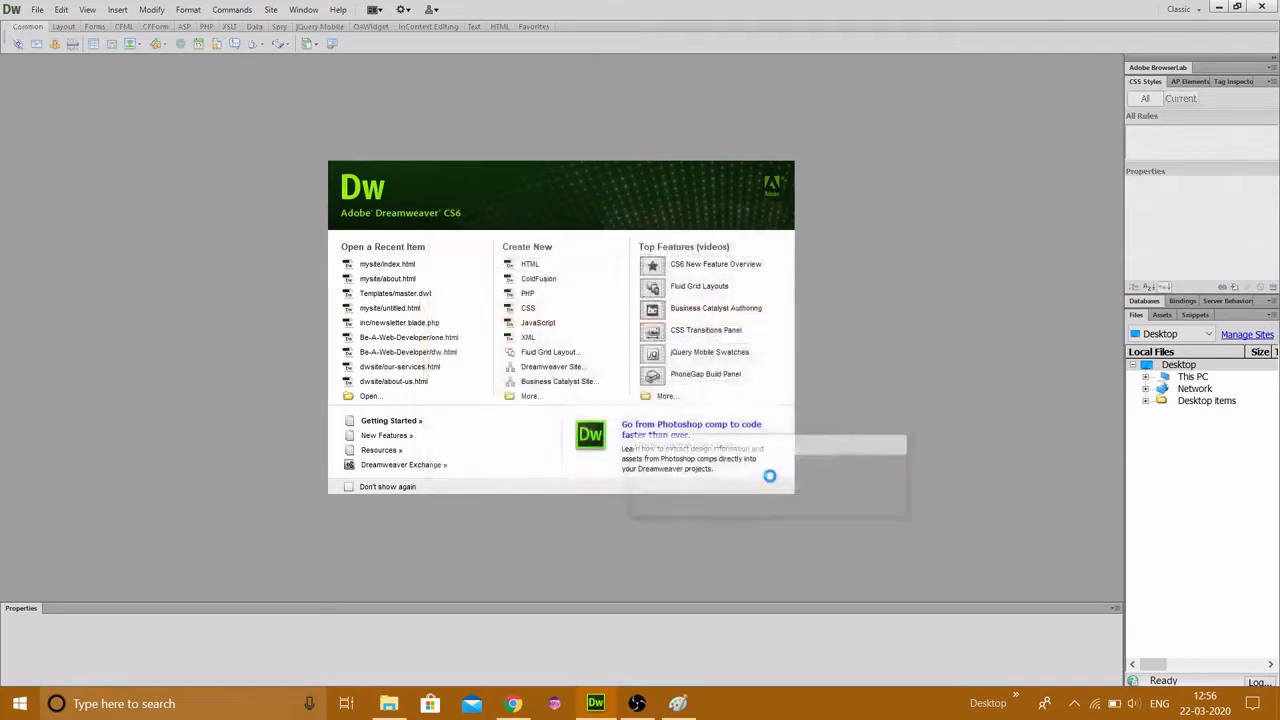
pyautogui.click(1200, 378)
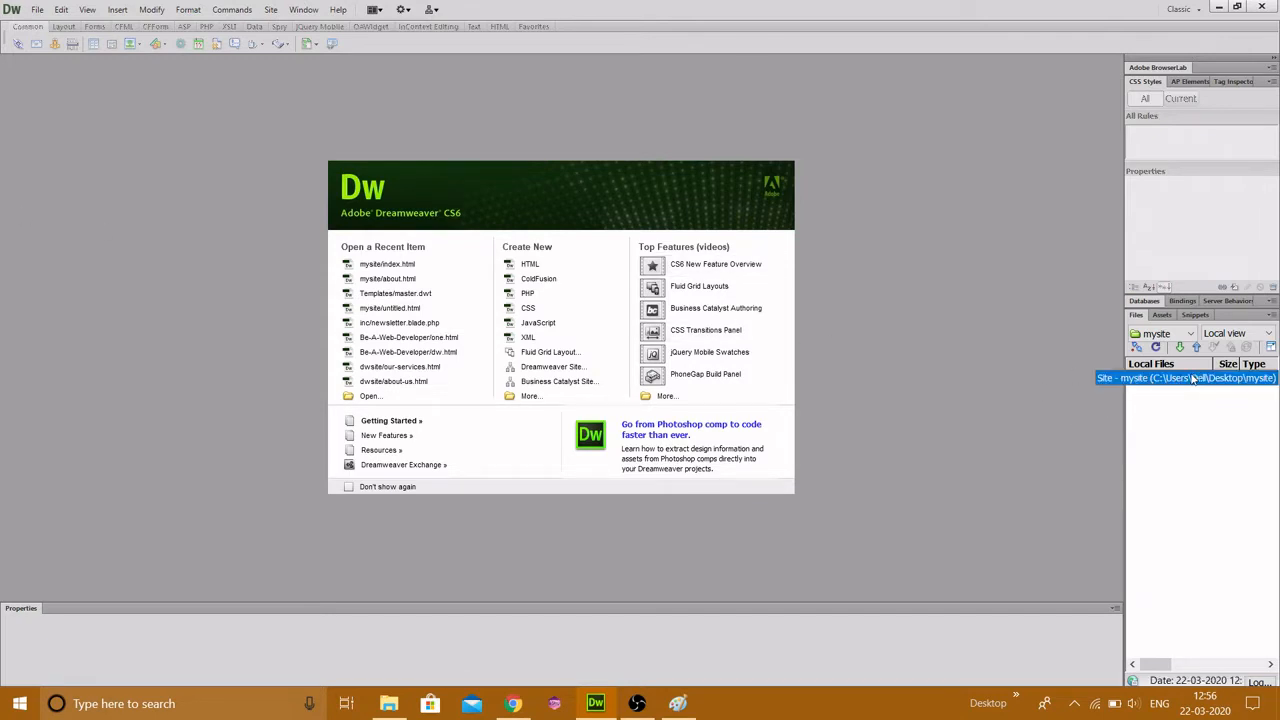
pyautogui.rightClick(1192, 379)
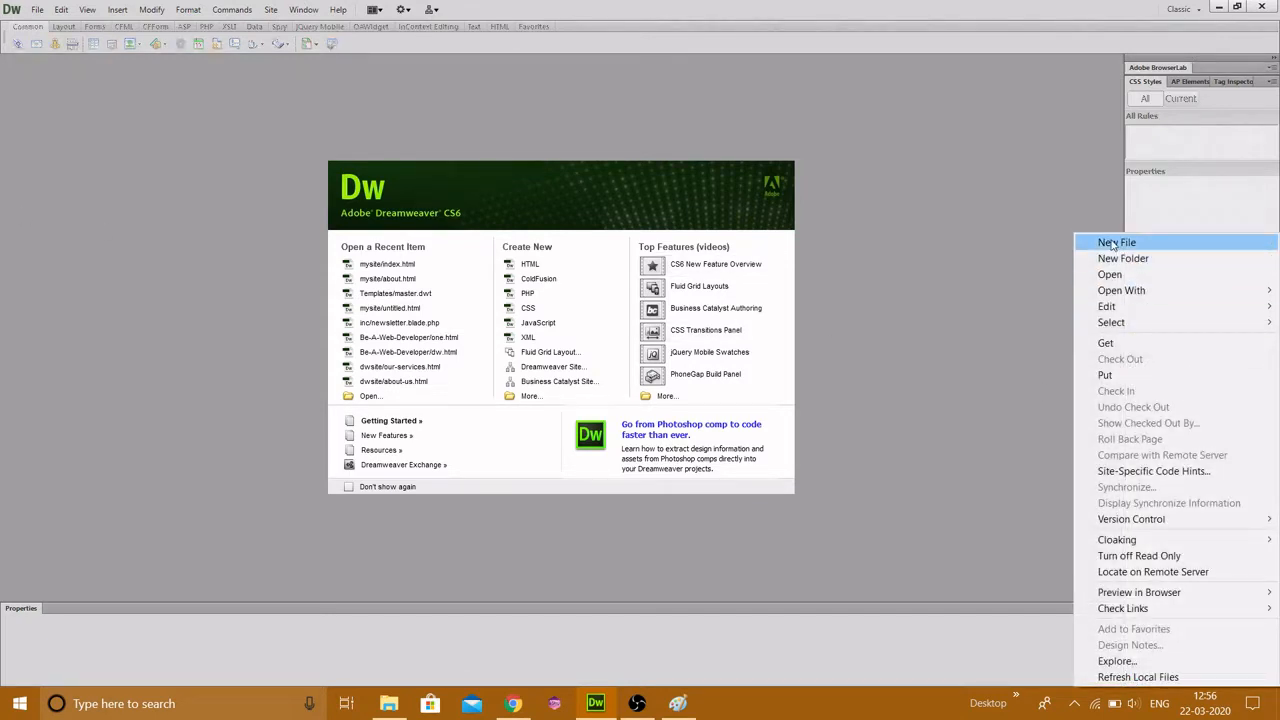
pyautogui.click(973, 229)
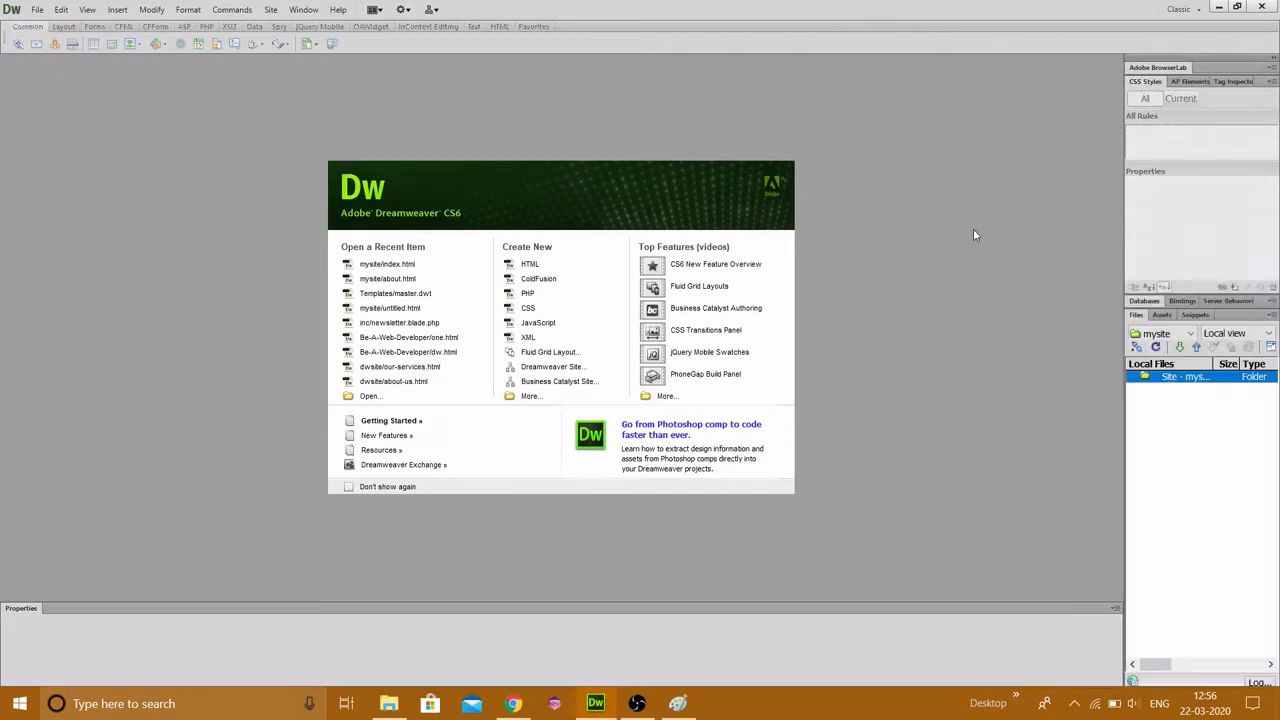
# Switch to File Explorer and inspect the contents of the mysite folder on the Desktop and its options for new items
pyautogui.click(389, 703)
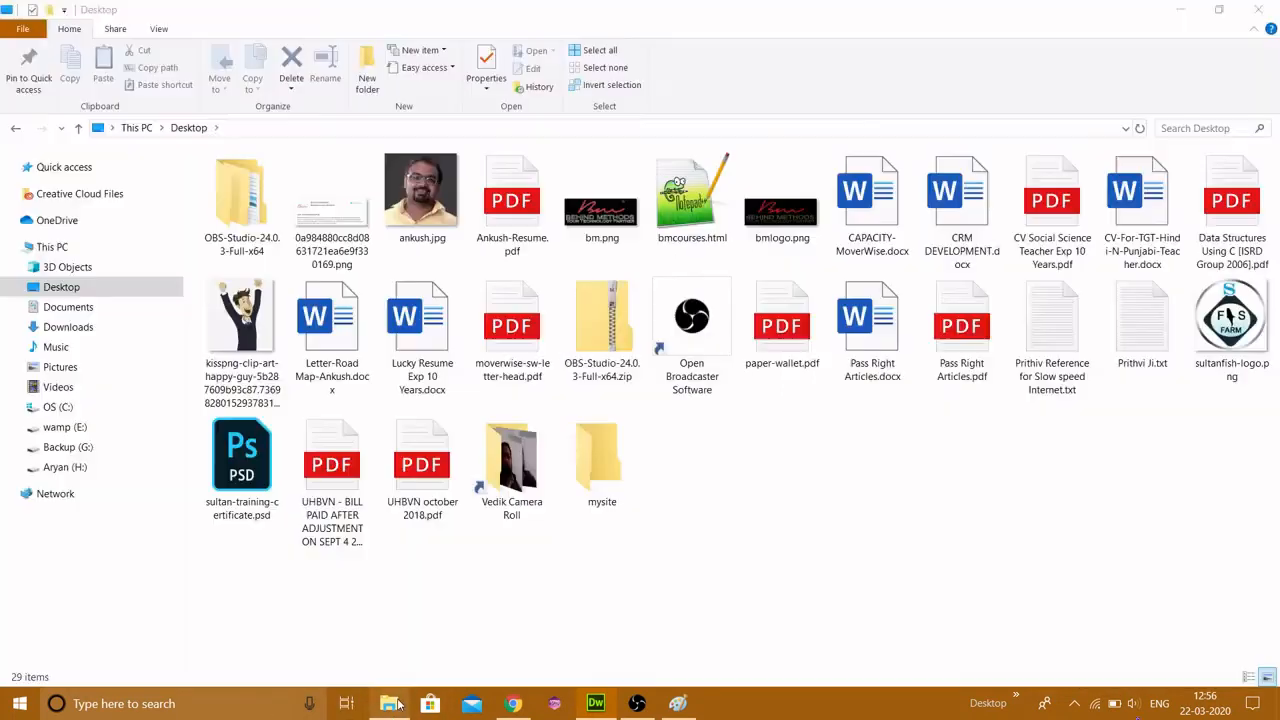
pyautogui.click(35, 287)
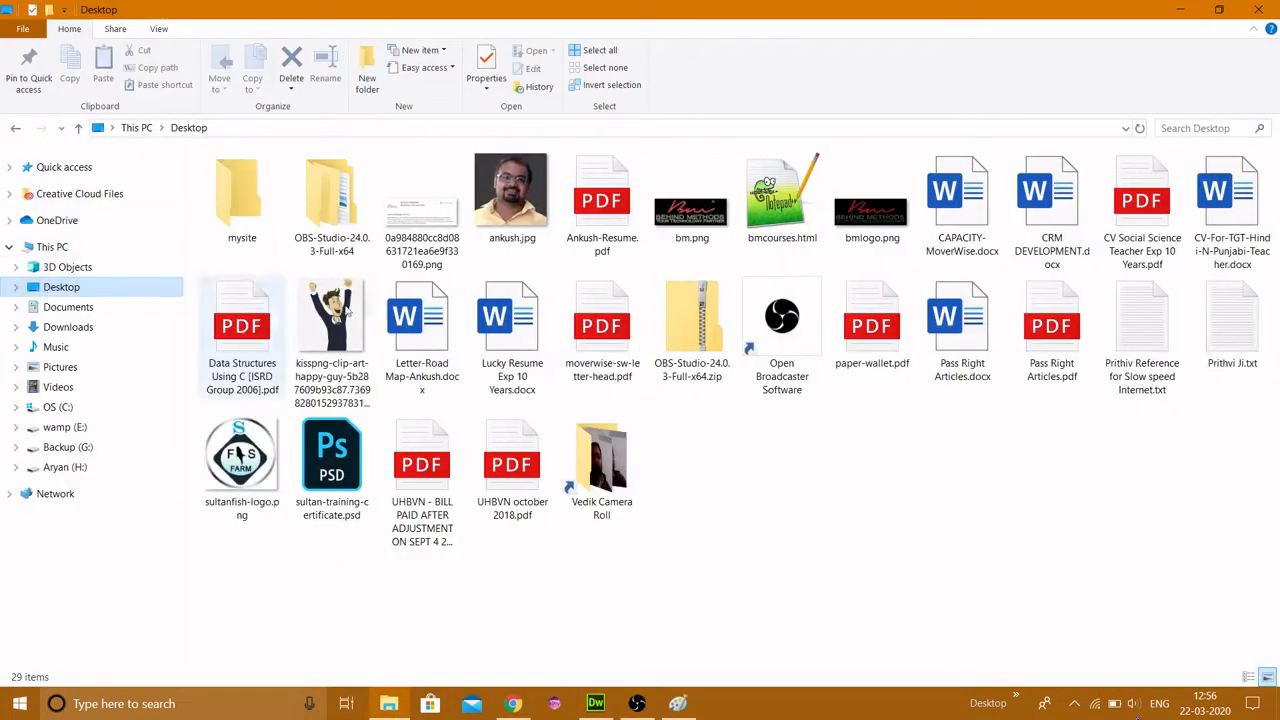
pyautogui.doubleClick(235, 197)
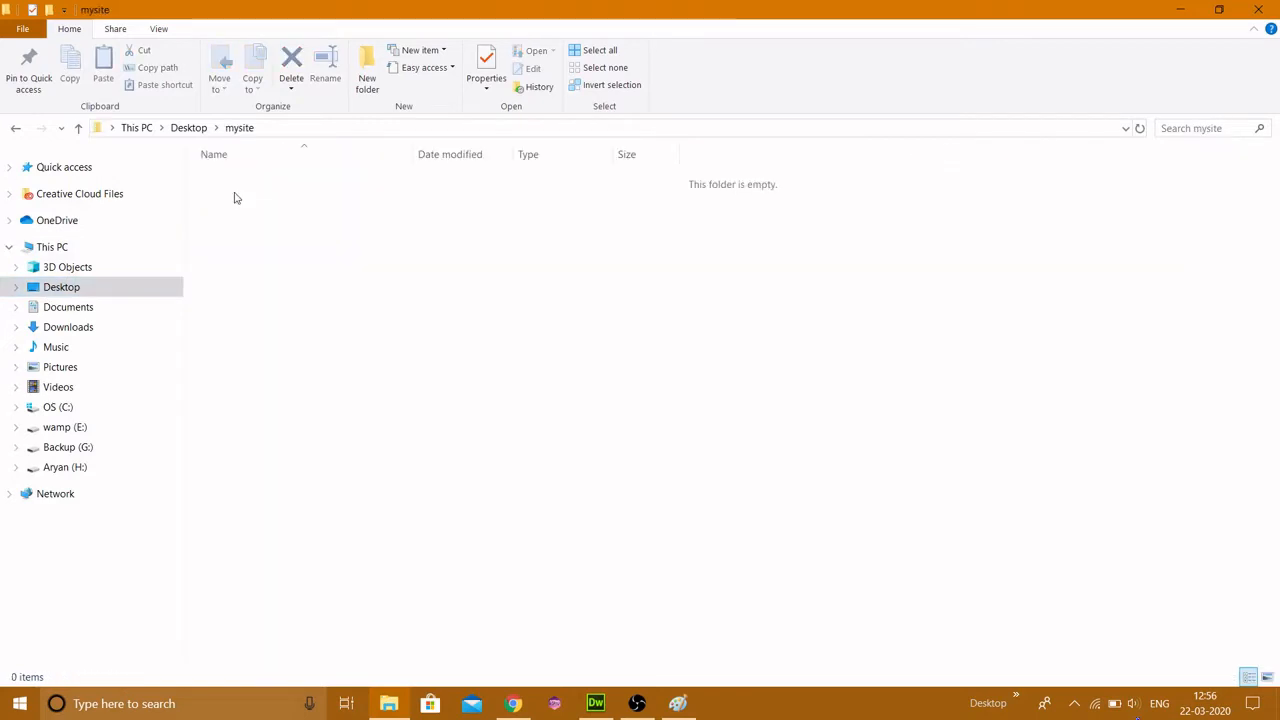
pyautogui.click(595, 704)
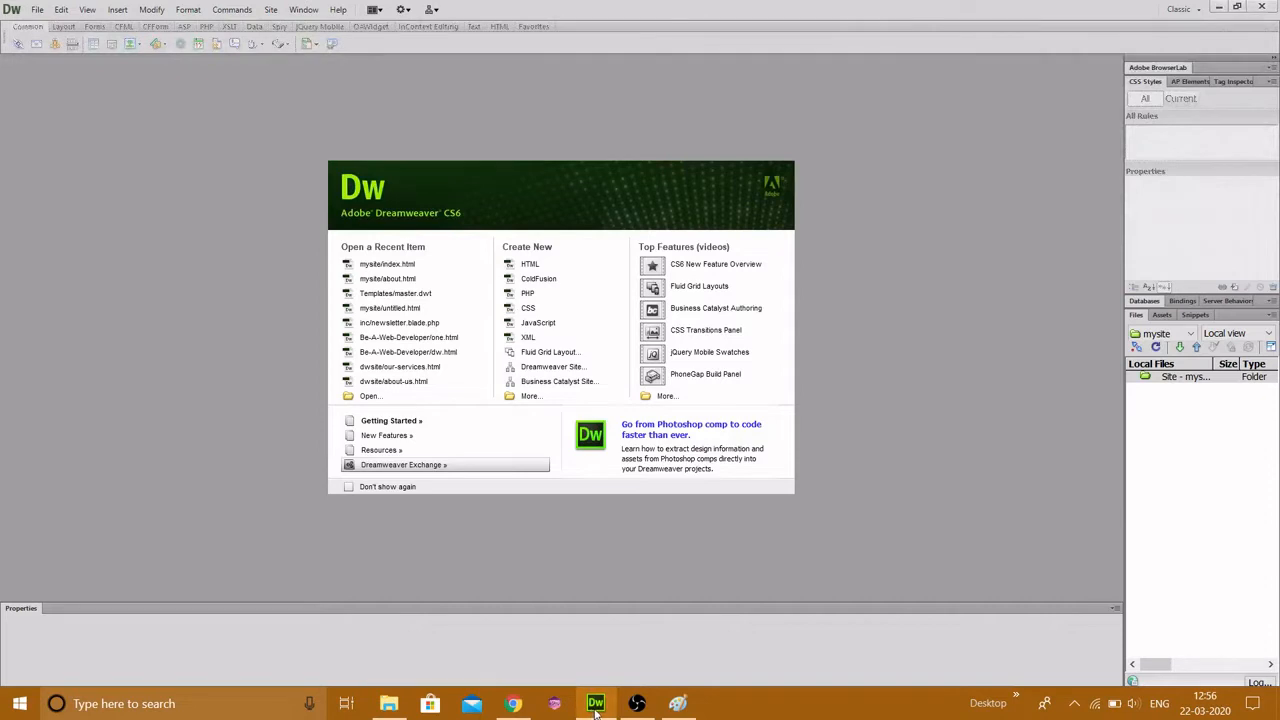
pyautogui.click(594, 706)
pyautogui.rightClick(261, 236)
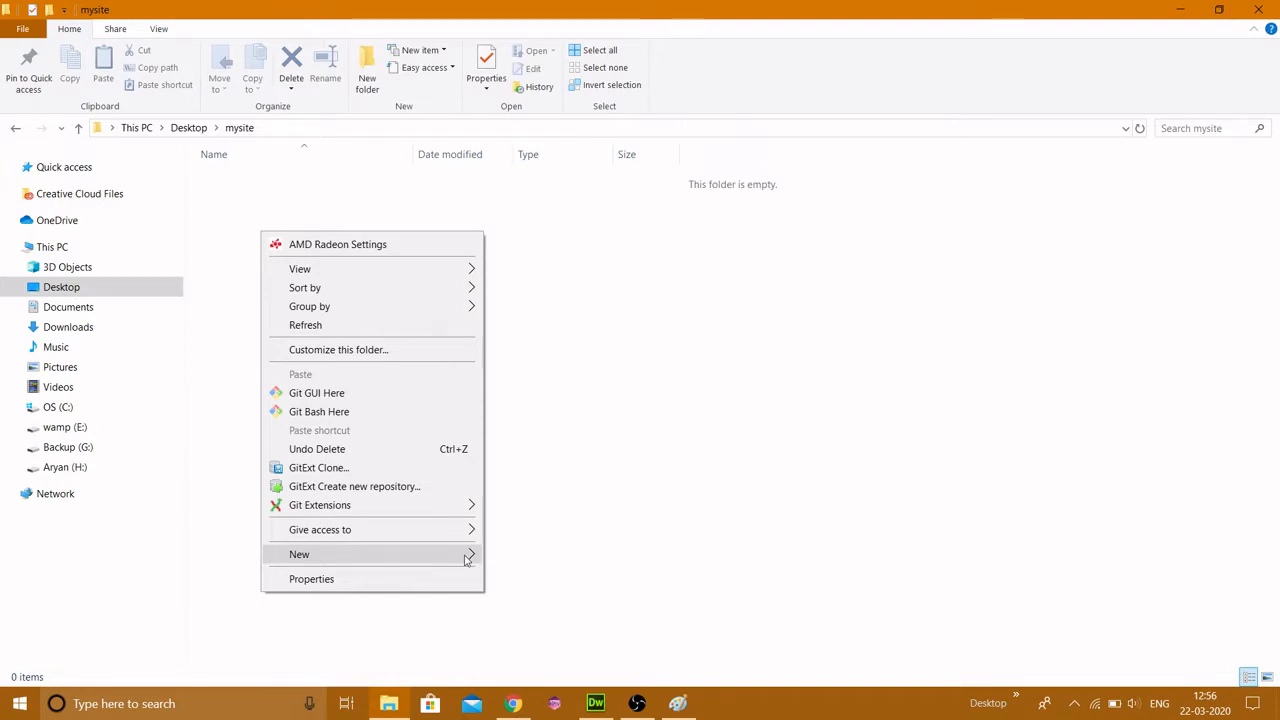
# Switch back to Dreamweaver and create a folder named "images" in the mysite root
pyautogui.click(597, 705)
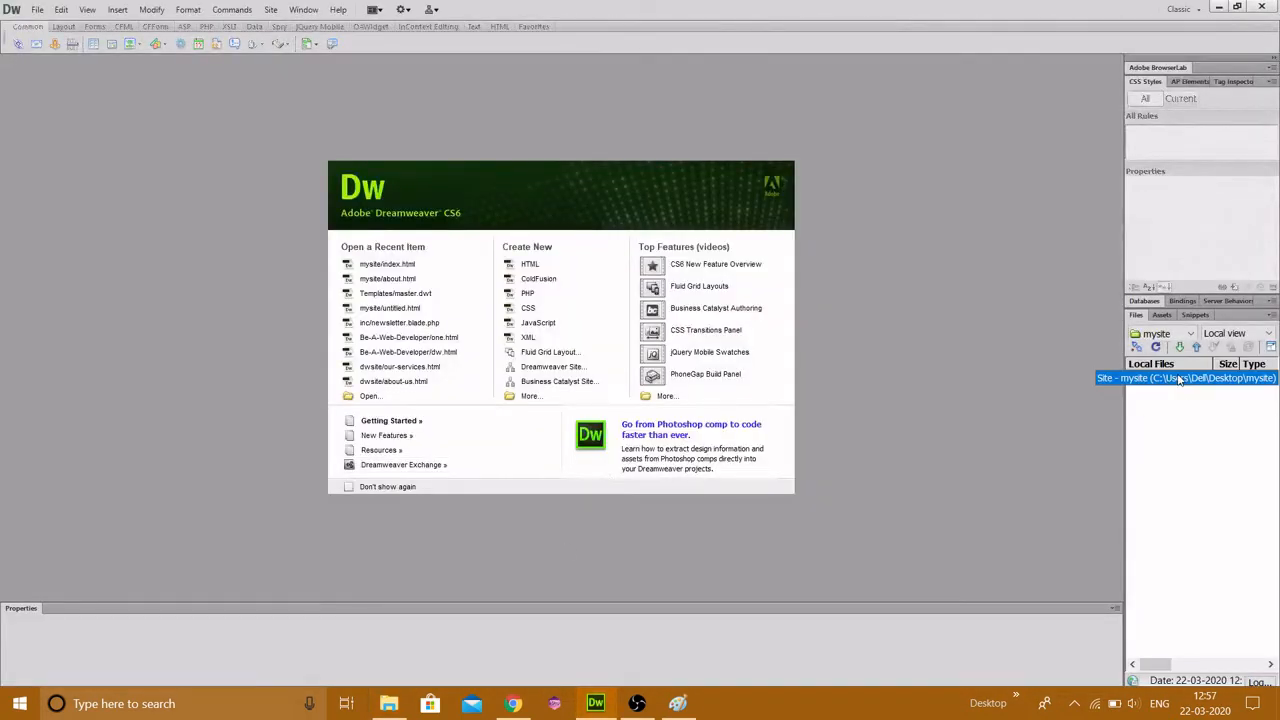
pyautogui.rightClick(1180, 380)
pyautogui.click(1146, 262)
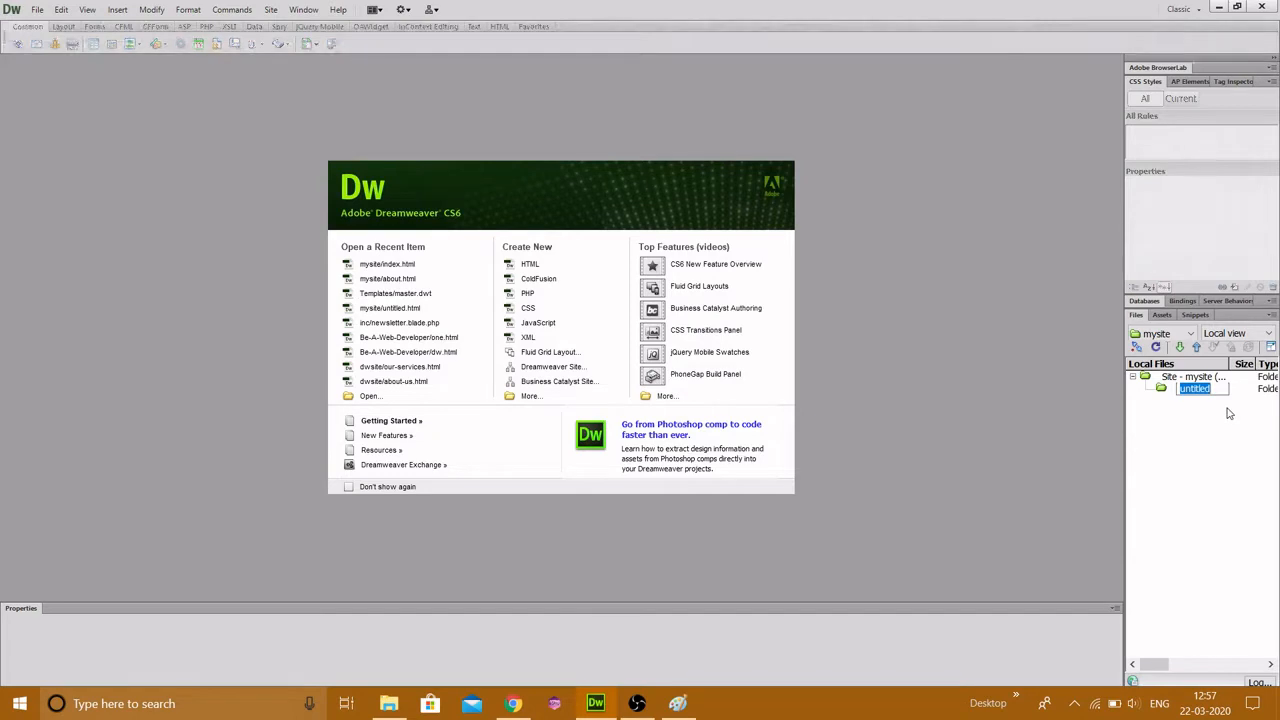
pyautogui.write('images')
pyautogui.press('Return')
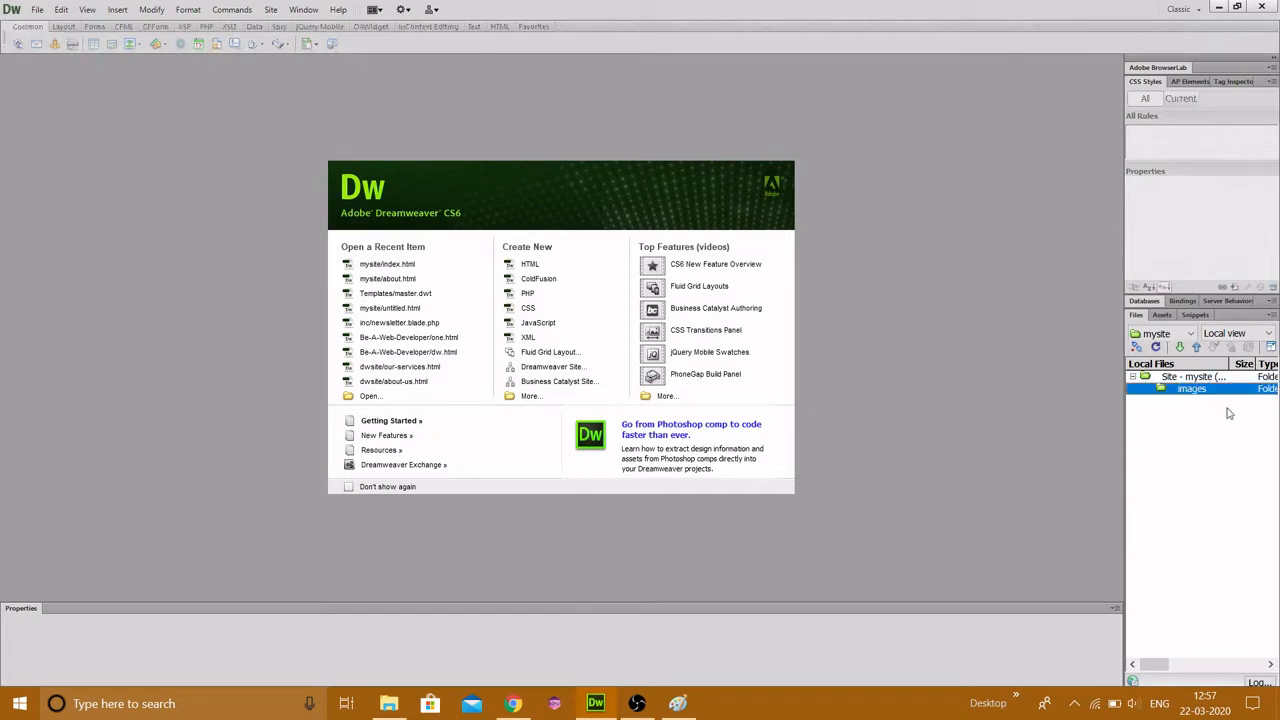
# Create a second folder named "js" in the mysite root
pyautogui.click(1198, 378)
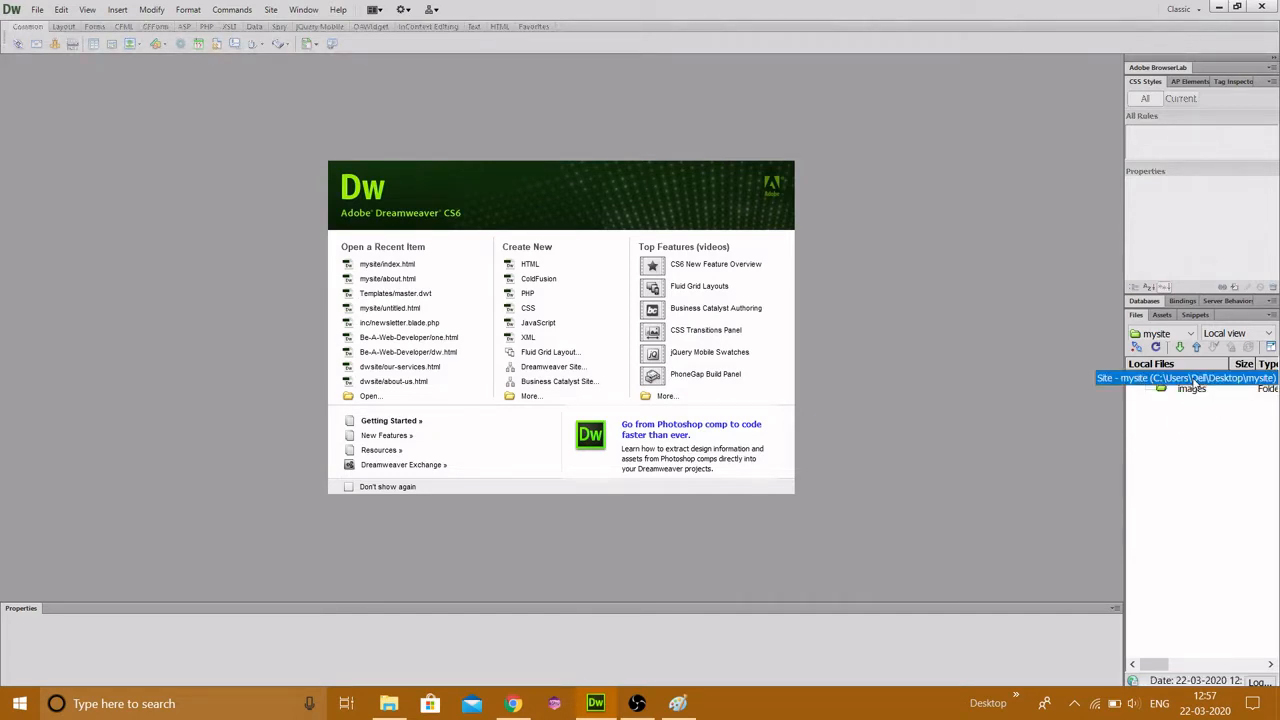
pyautogui.rightClick(1198, 378)
pyautogui.moveTo(1172, 297)
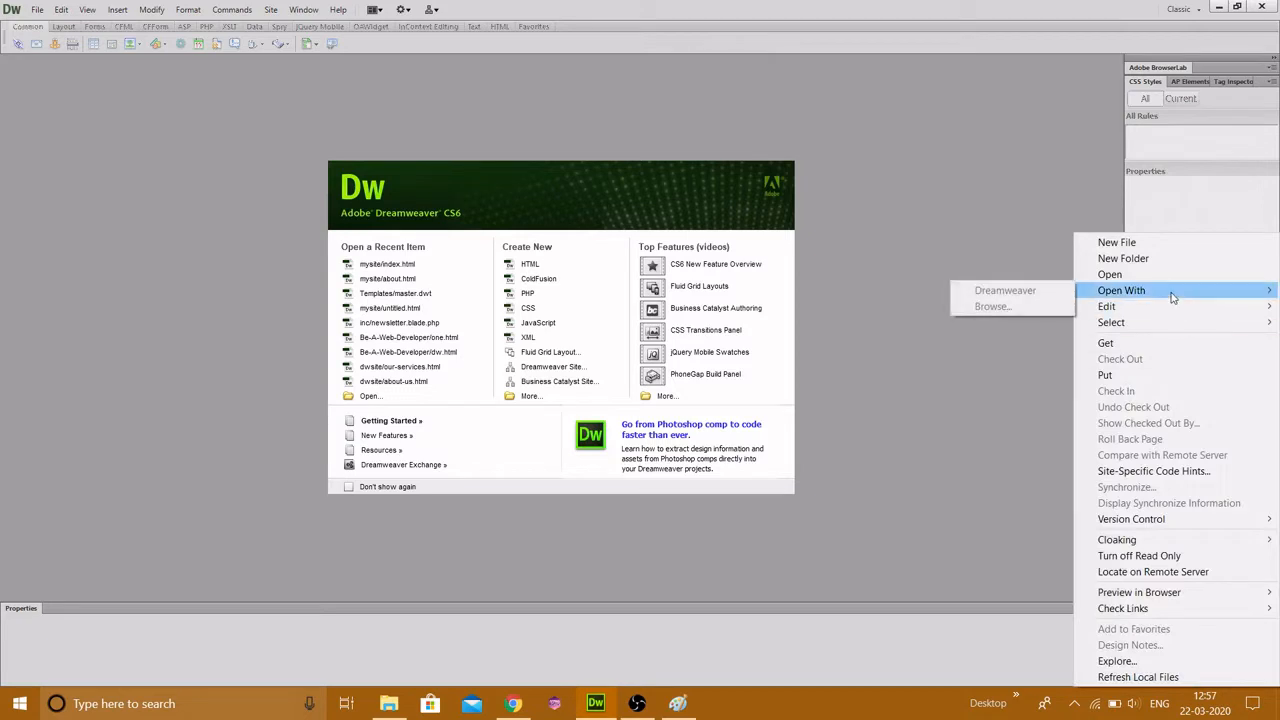
pyautogui.click(1148, 259)
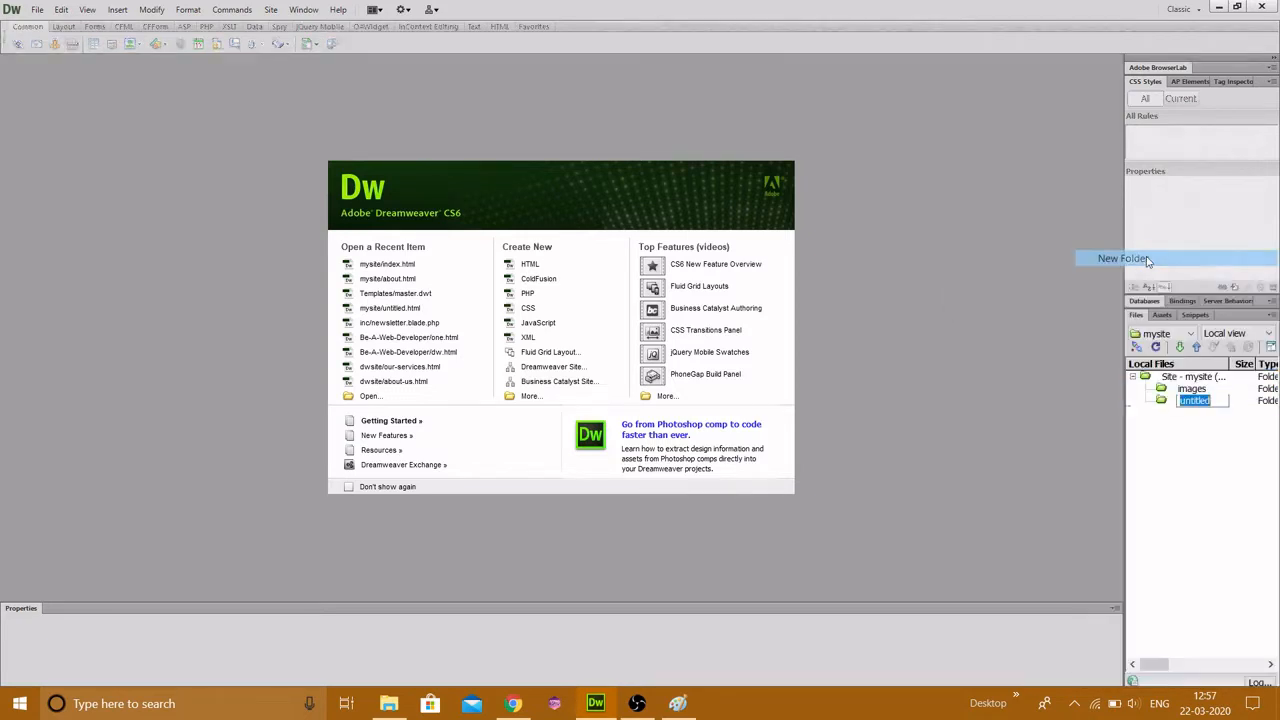
pyautogui.write('js')
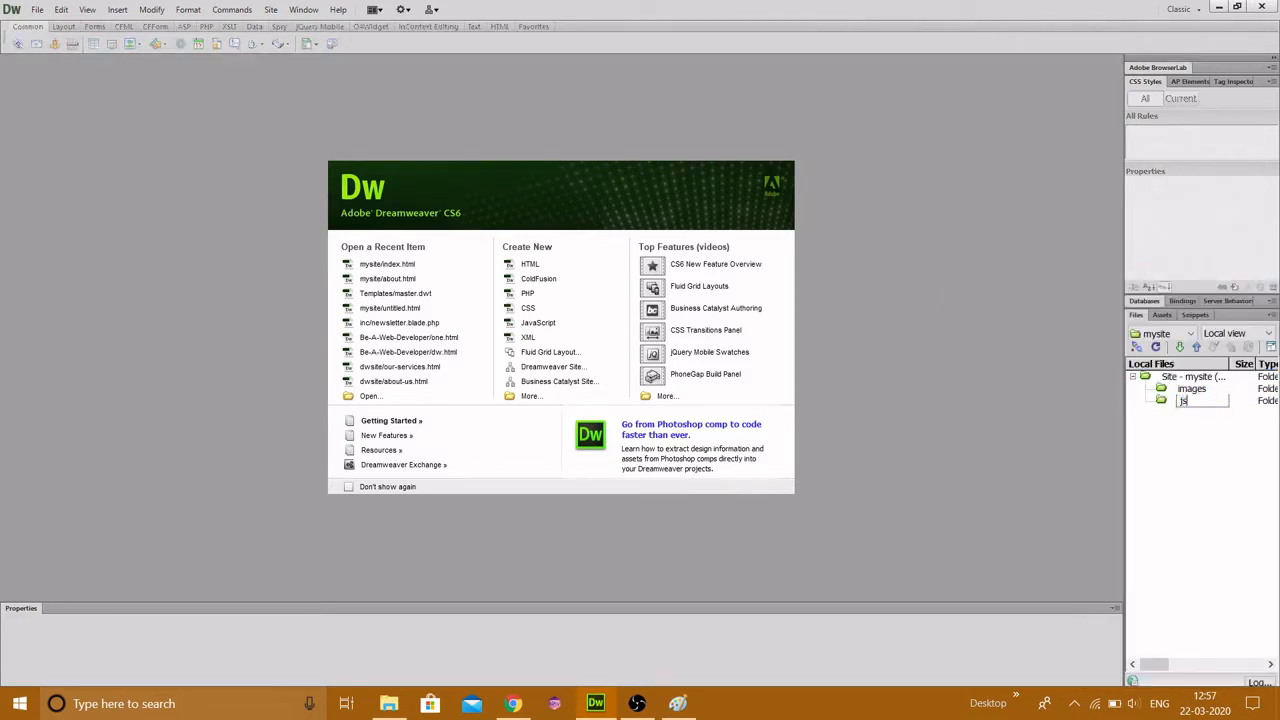
pyautogui.press('Return')
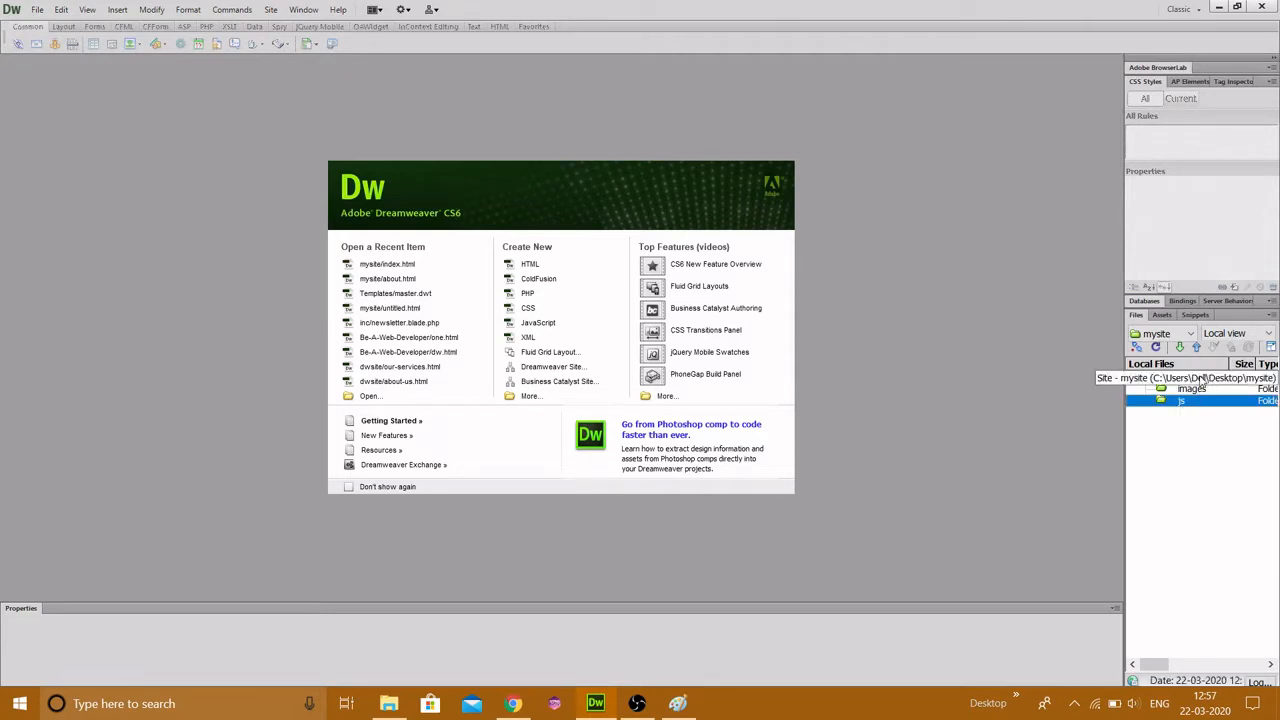
# Create a third folder named "css" in the mysite root, and select the images folder
pyautogui.rightClick(1204, 381)
pyautogui.click(1123, 258)
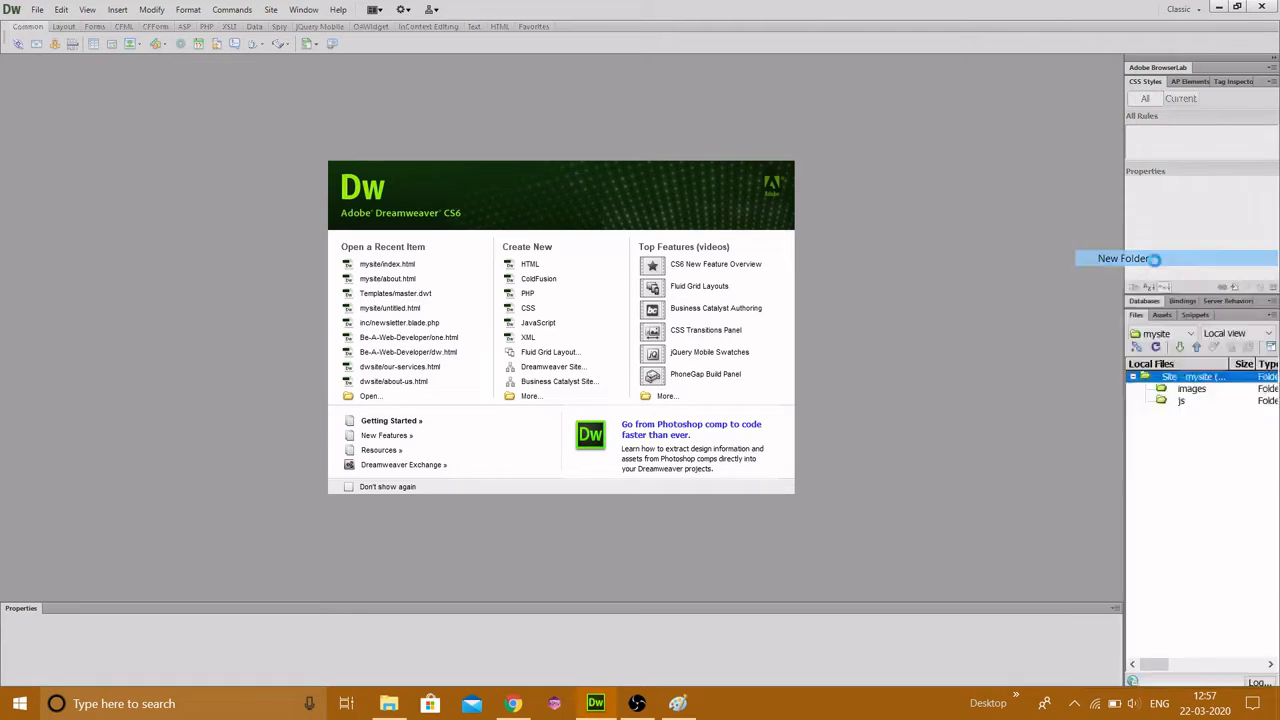
pyautogui.write('css')
pyautogui.press('Return')
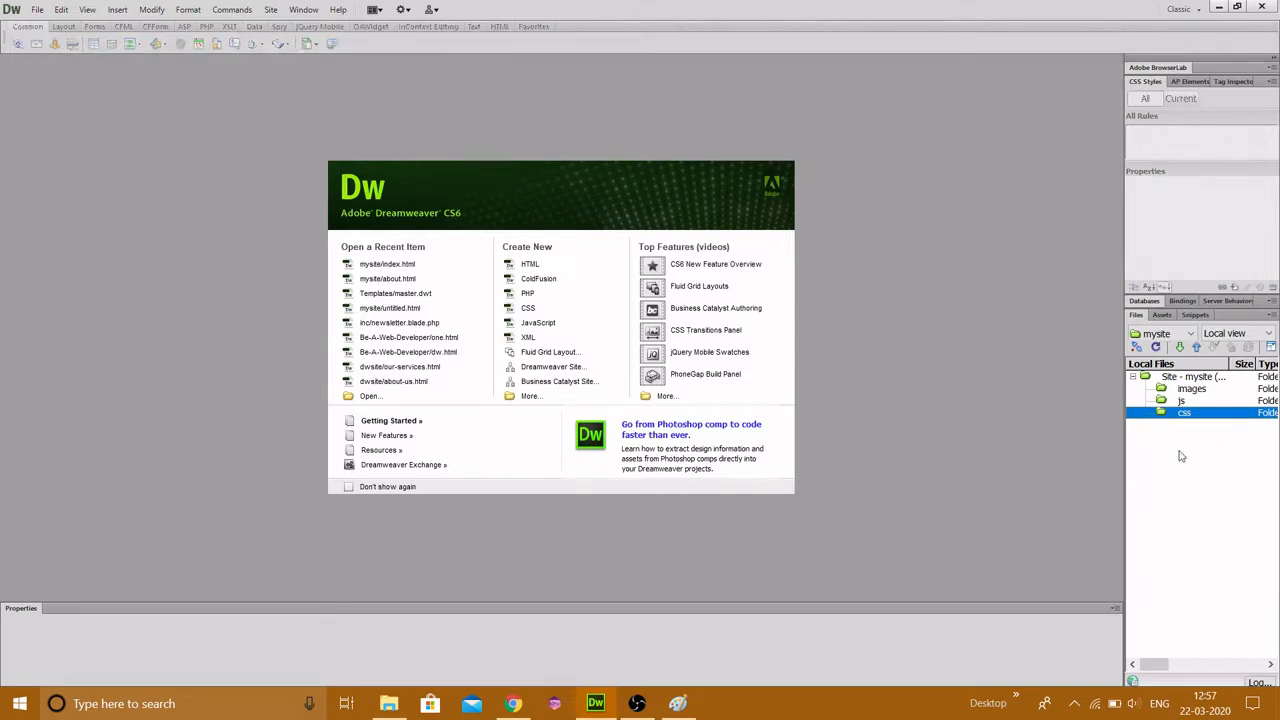
pyautogui.click(1196, 393)
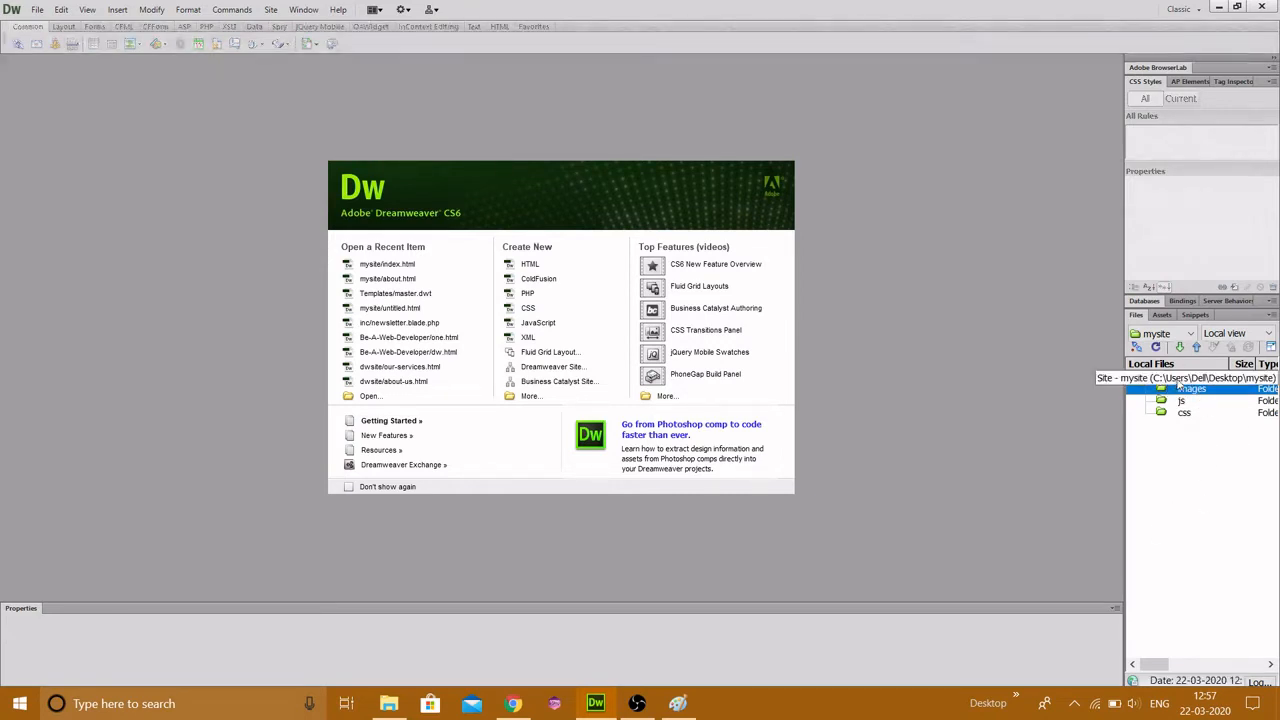
# Select the mysite root and create a blank HTML page with no layout and the HTML 5 doctype
pyautogui.click(1178, 381)
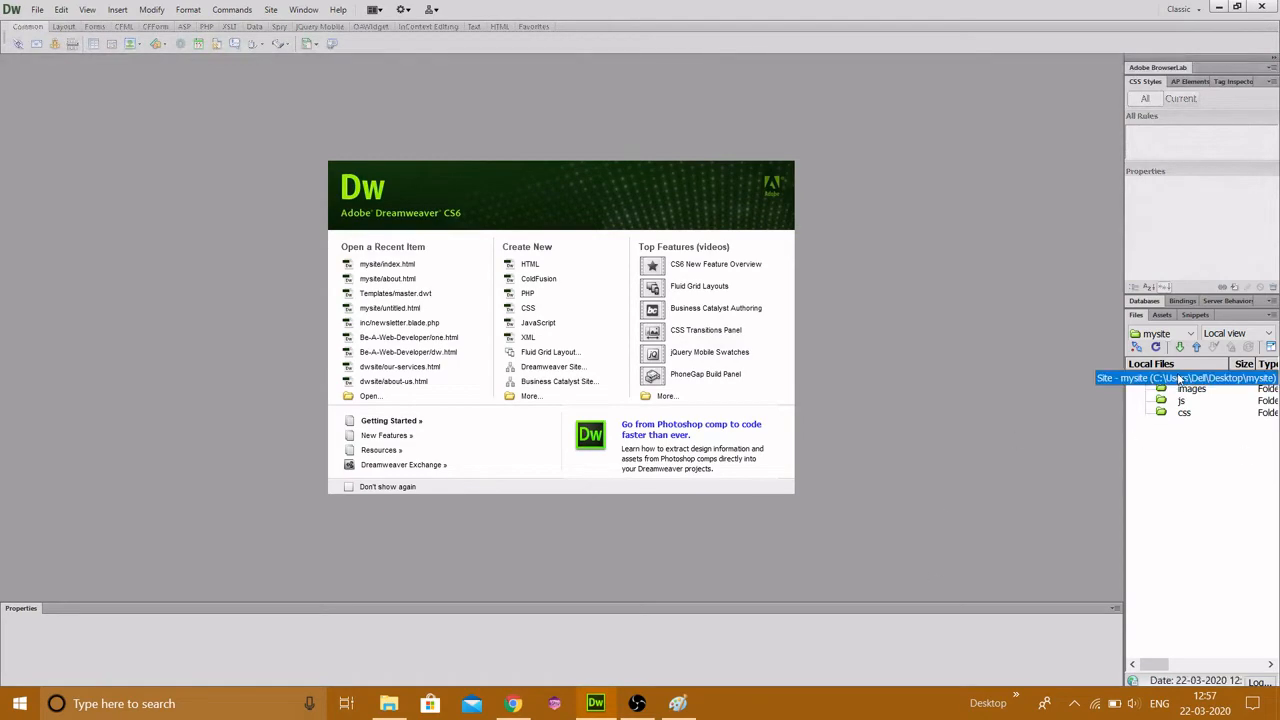
pyautogui.click(40, 10)
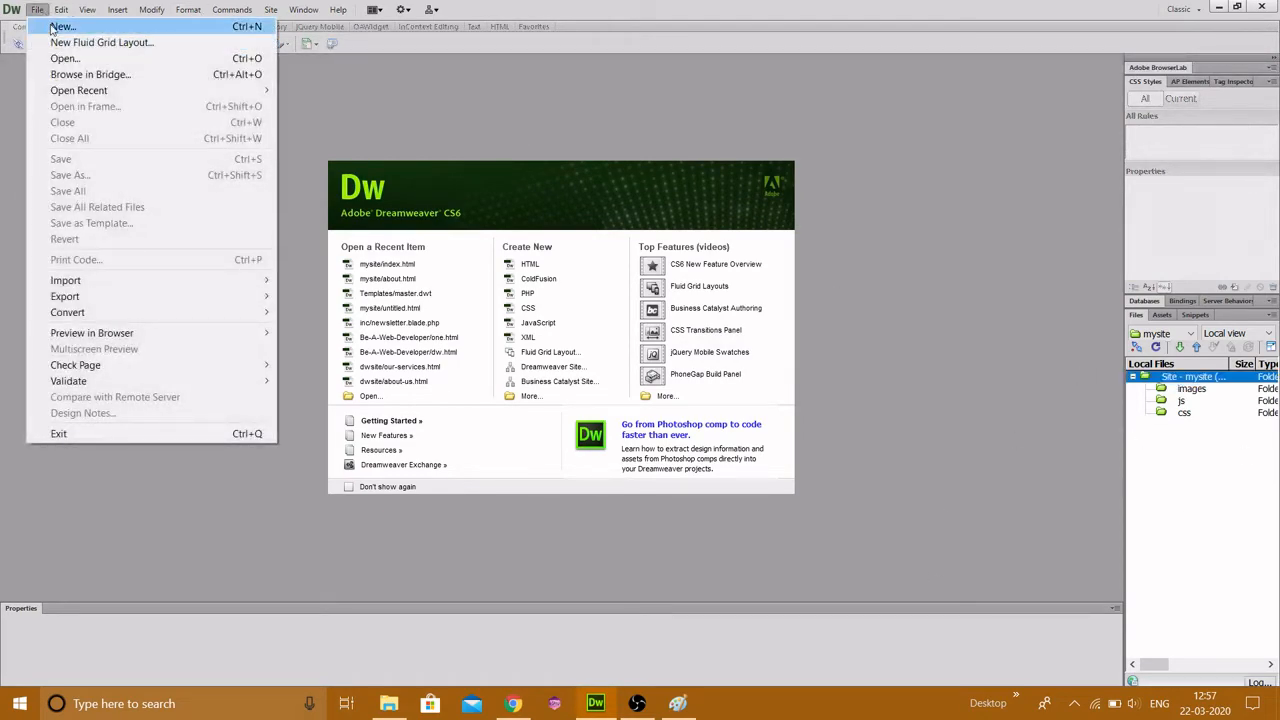
pyautogui.click(60, 27)
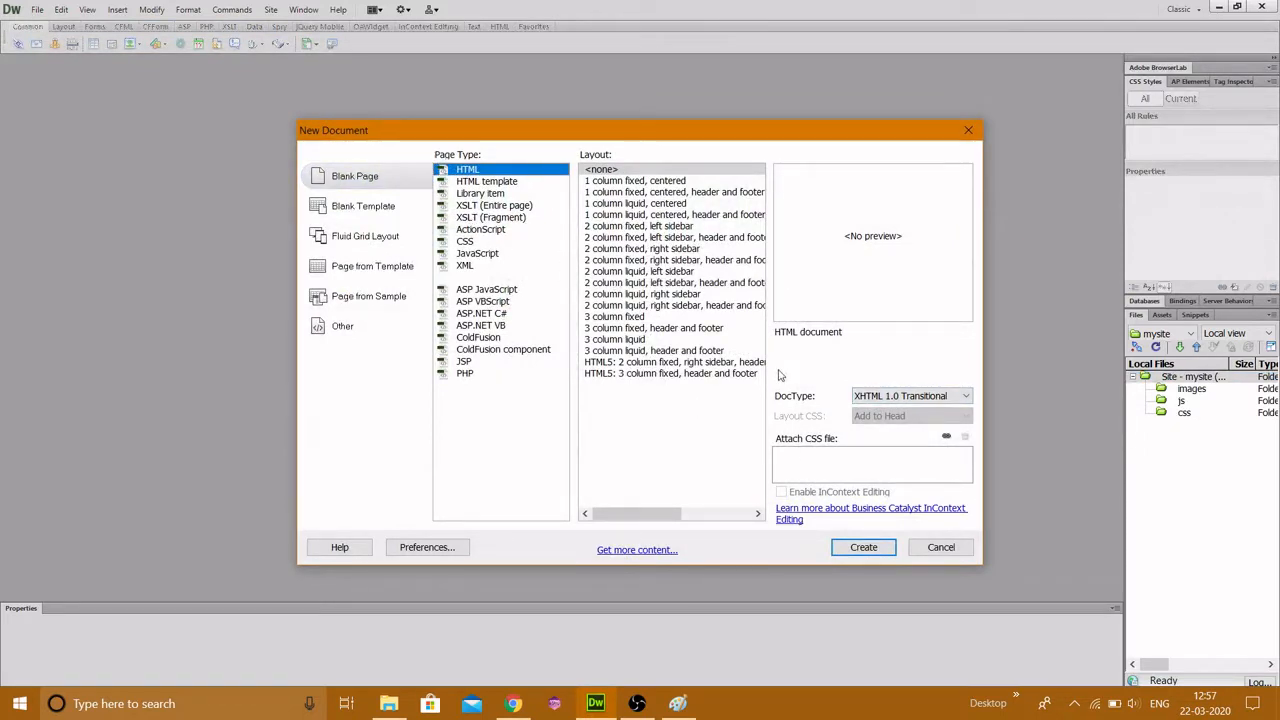
pyautogui.click(929, 397)
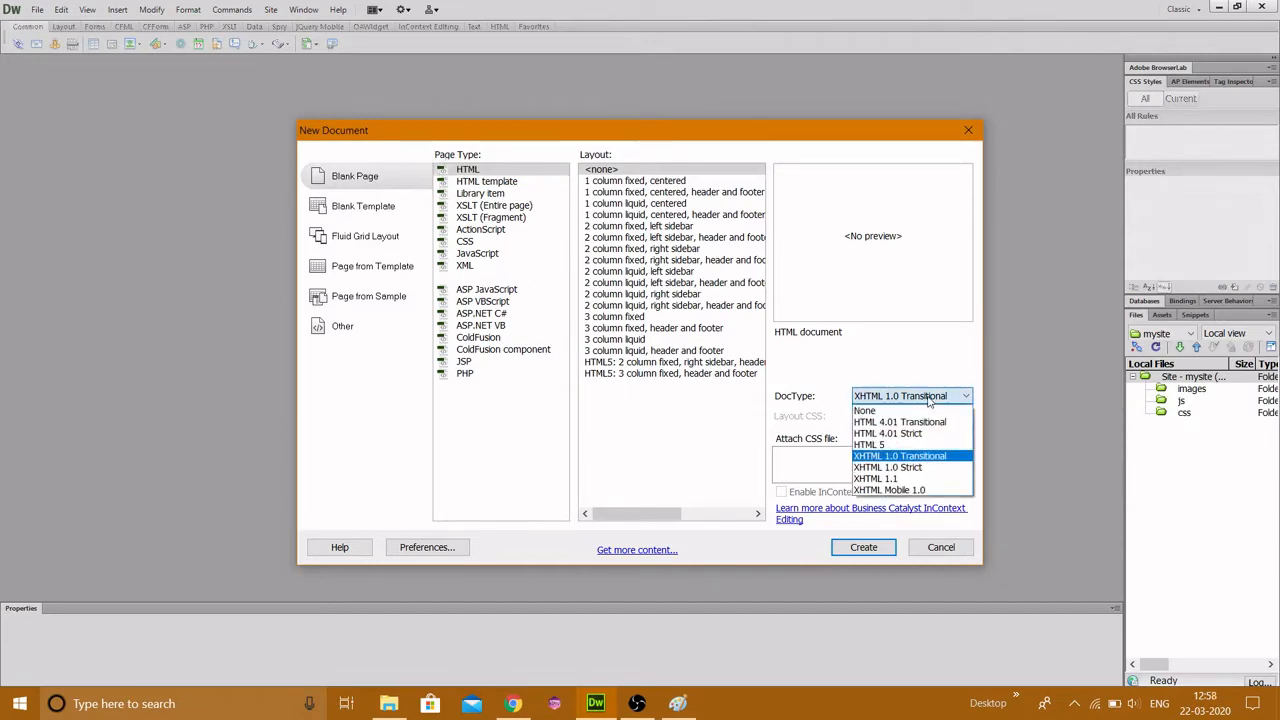
pyautogui.click(889, 445)
pyautogui.click(856, 550)
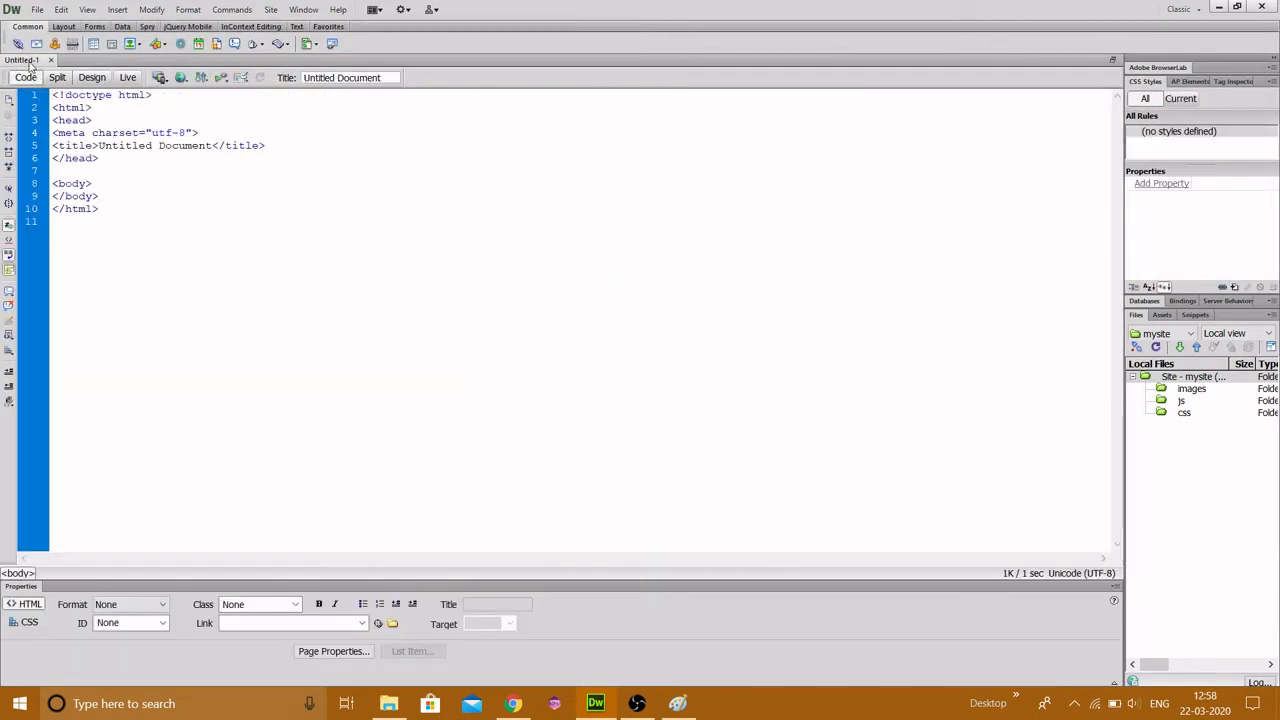
# Start saving the new page in the mysite folder under the file name index.html
pyautogui.click(37, 10)
pyautogui.click(60, 160)
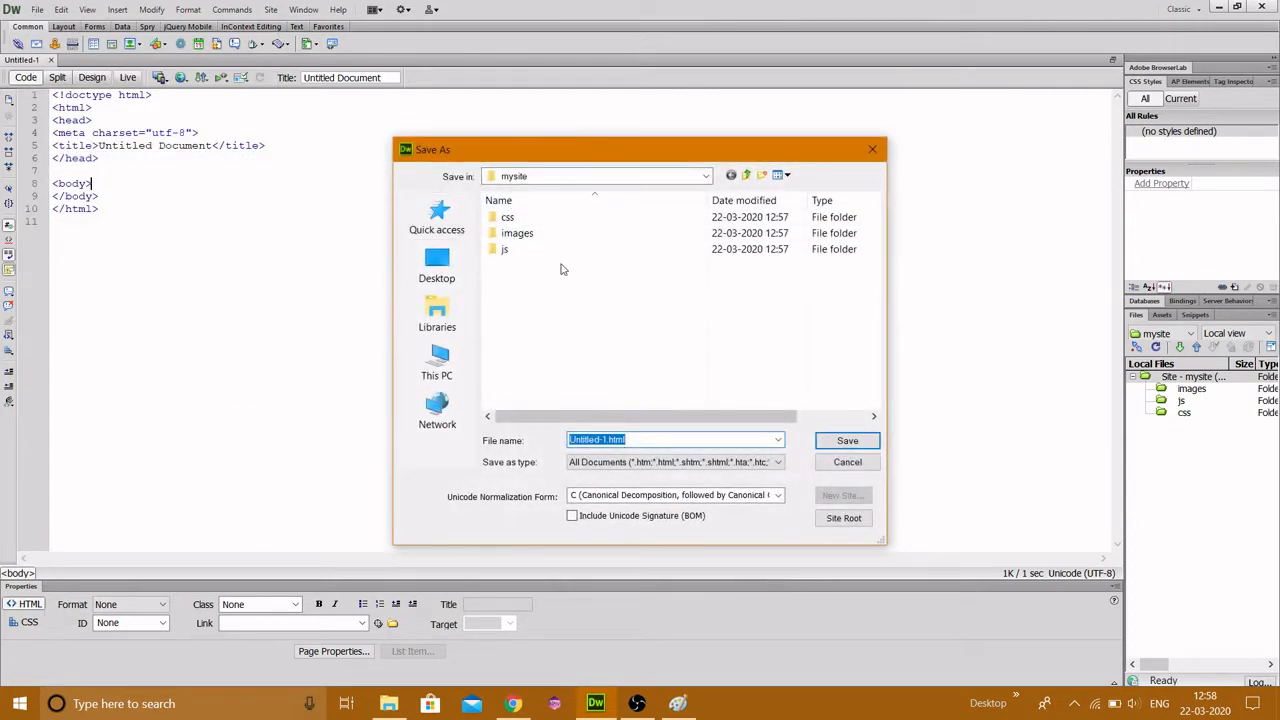
pyautogui.moveTo(607, 441); pyautogui.dragTo(500, 422)
pyautogui.write('index')
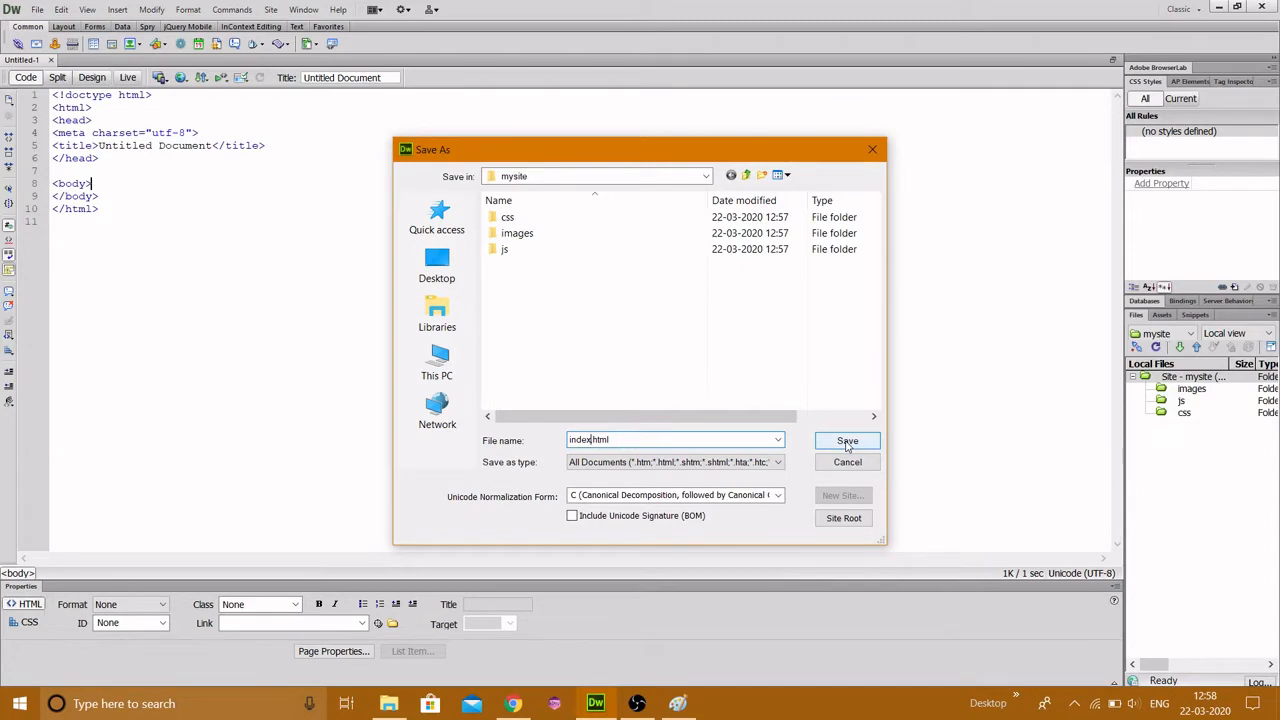
pyautogui.press('BackSpace')
pyautogui.press('BackSpace')
pyautogui.press('BackSpace')
pyautogui.press('BackSpace')
pyautogui.press('BackSpace')
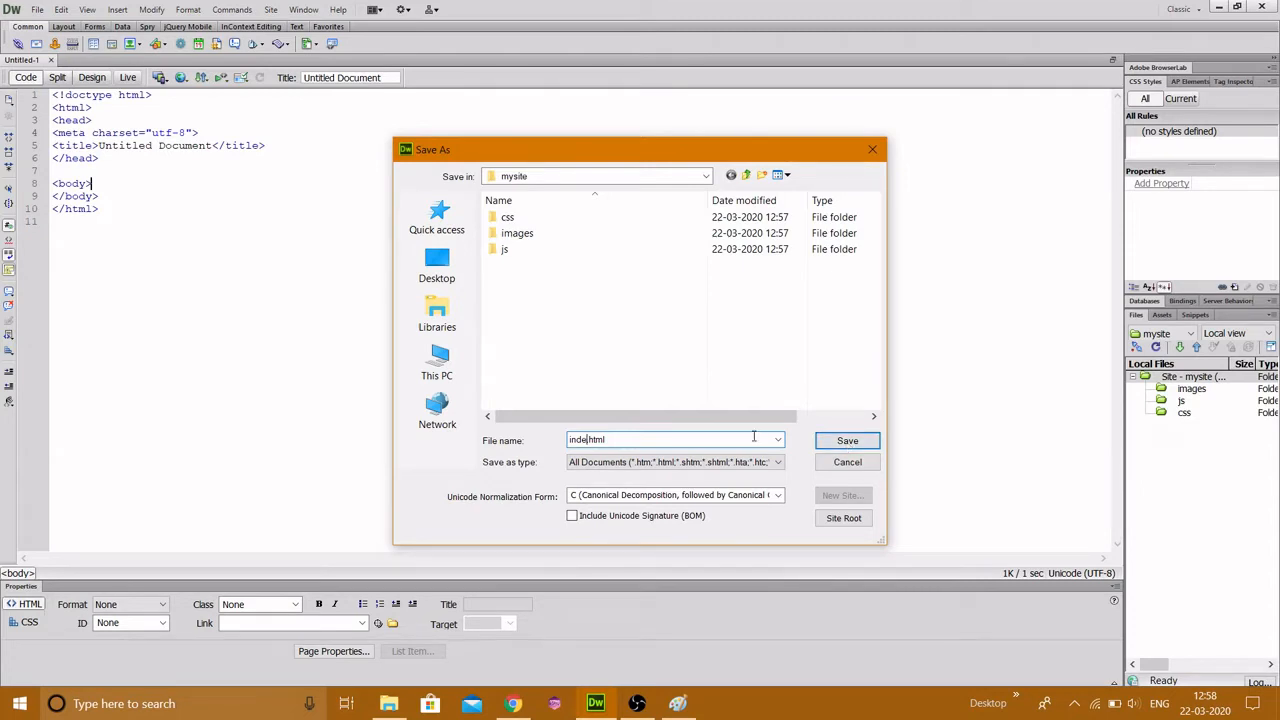
pyautogui.write('default')
pyautogui.press('BackSpace')
pyautogui.press('BackSpace')
pyautogui.press('BackSpace')
pyautogui.press('BackSpace')
pyautogui.press('BackSpace')
pyautogui.press('BackSpace')
pyautogui.press('BackSpace')
# Enter index as the page's base file name and save it as index.html in the mysite folder
pyautogui.write('index')
pyautogui.click(848, 441)
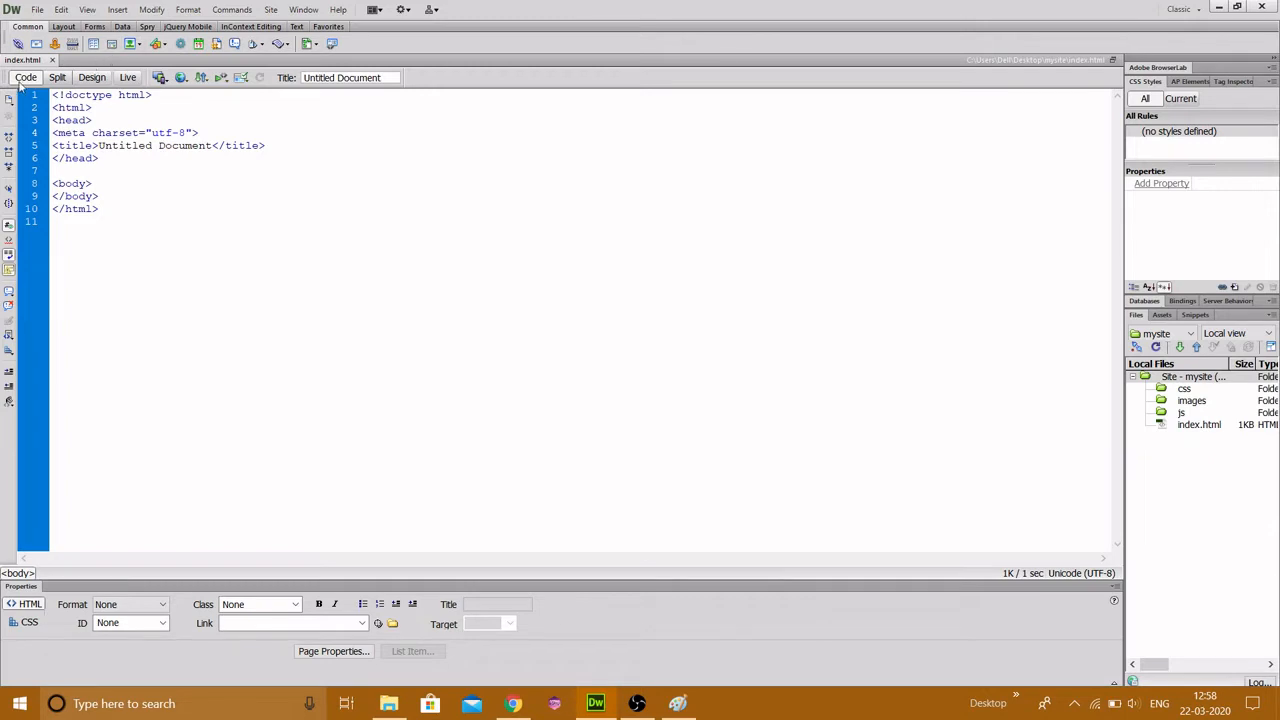
# Show index.html in Design view, set the page title to "My First Small Website" and save the page
pyautogui.click(91, 78)
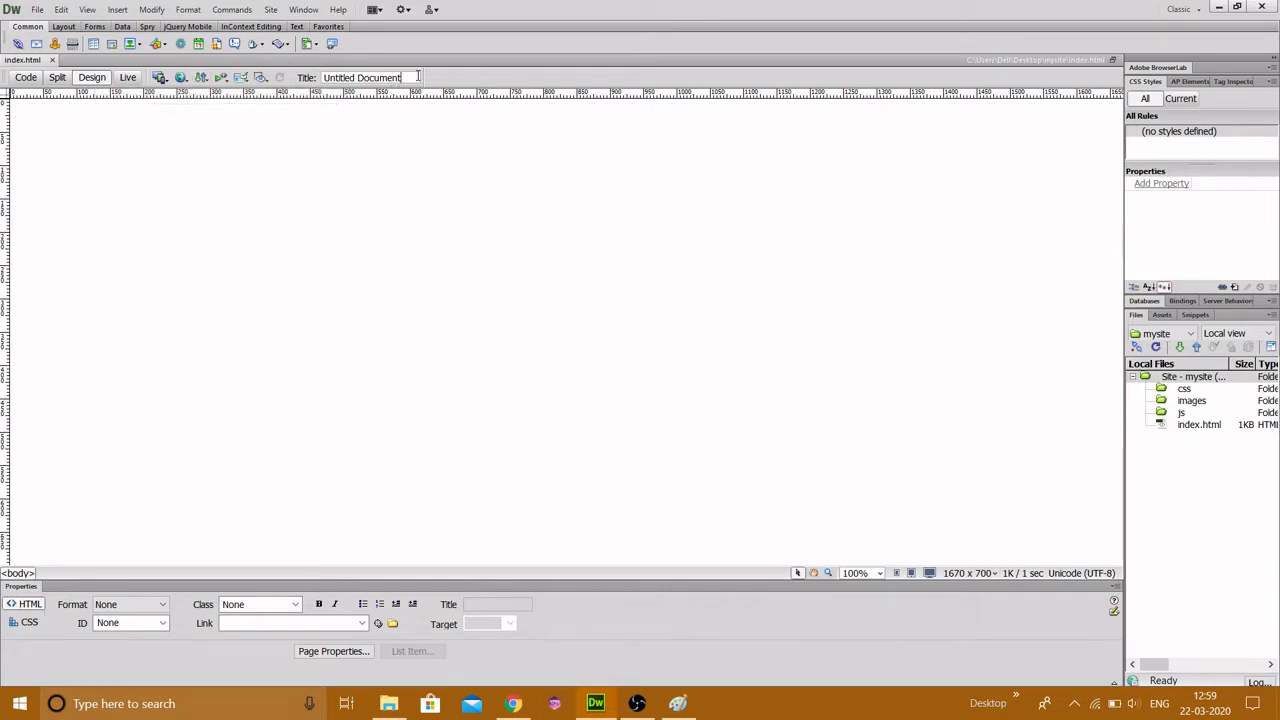
pyautogui.moveTo(412, 77); pyautogui.dragTo(195, 72)
pyautogui.write('My First Small Website')
pyautogui.click(360, 230)
pyautogui.hotkey('ctrl', 's')
# Preview the page in Chrome to check its title, and review the layout sketch in Paint before returning to Dreamweaver
pyautogui.click(184, 79)
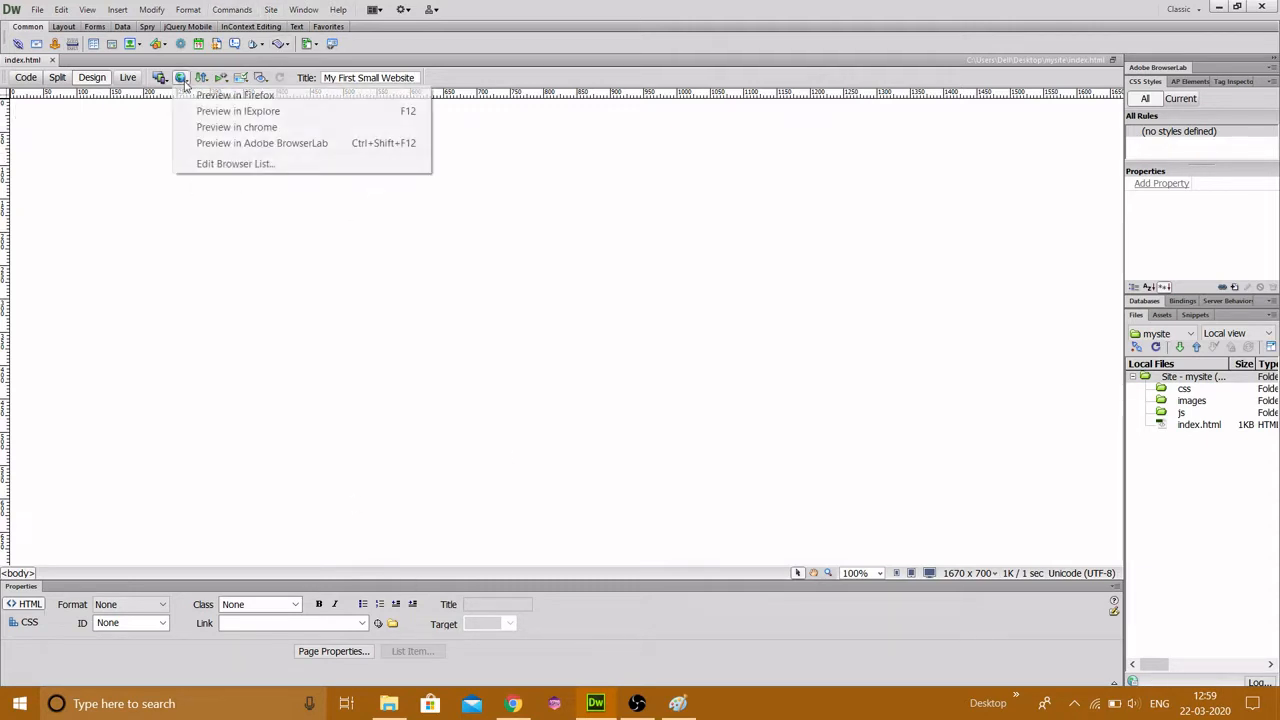
pyautogui.click(240, 127)
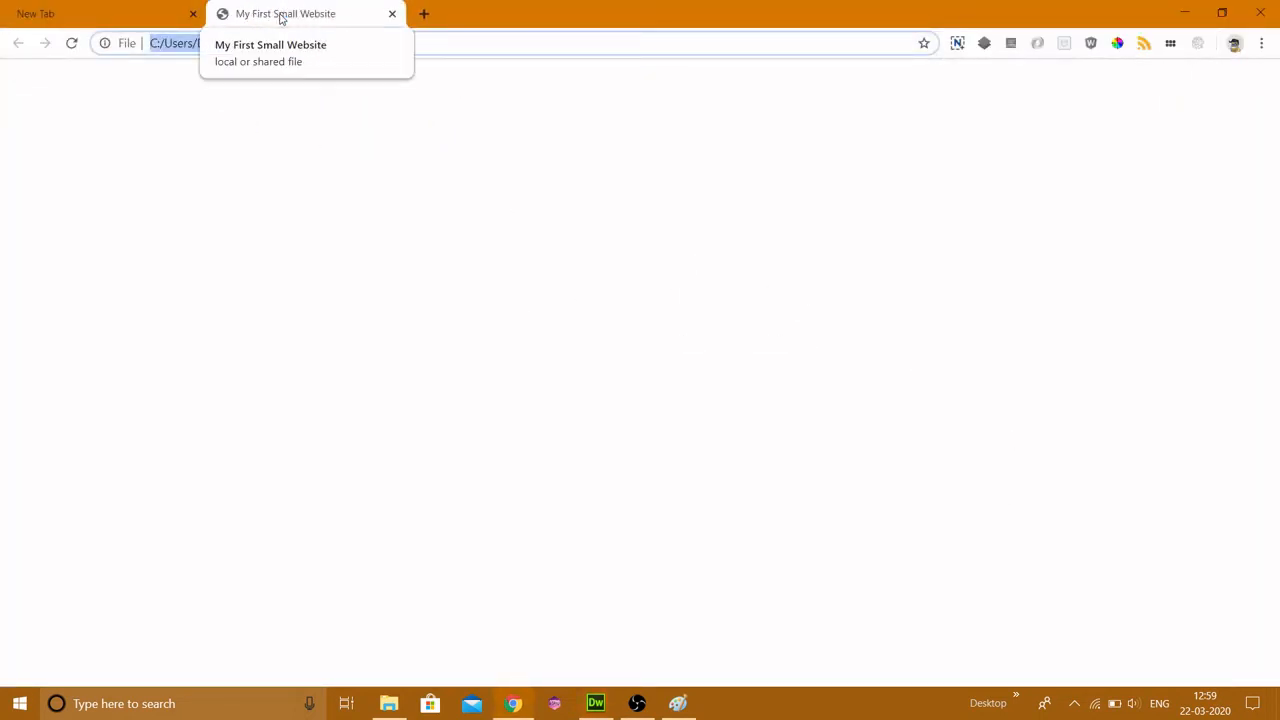
pyautogui.click(596, 703)
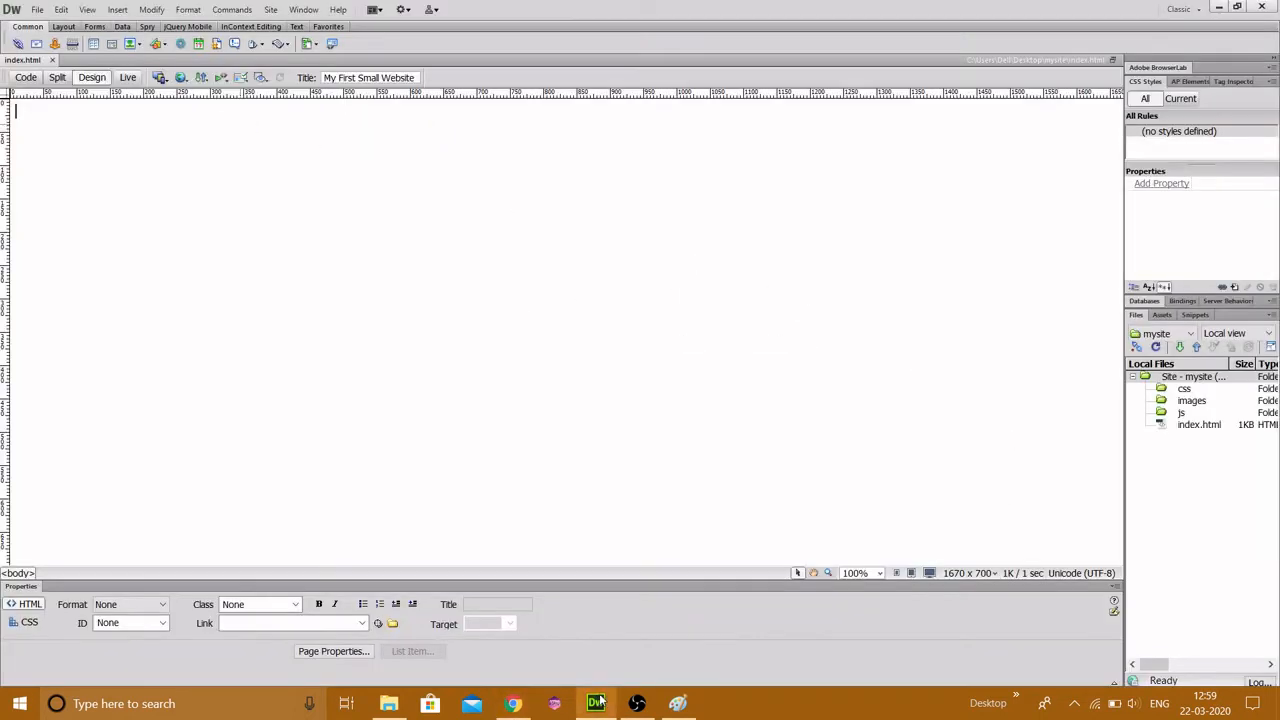
pyautogui.click(679, 704)
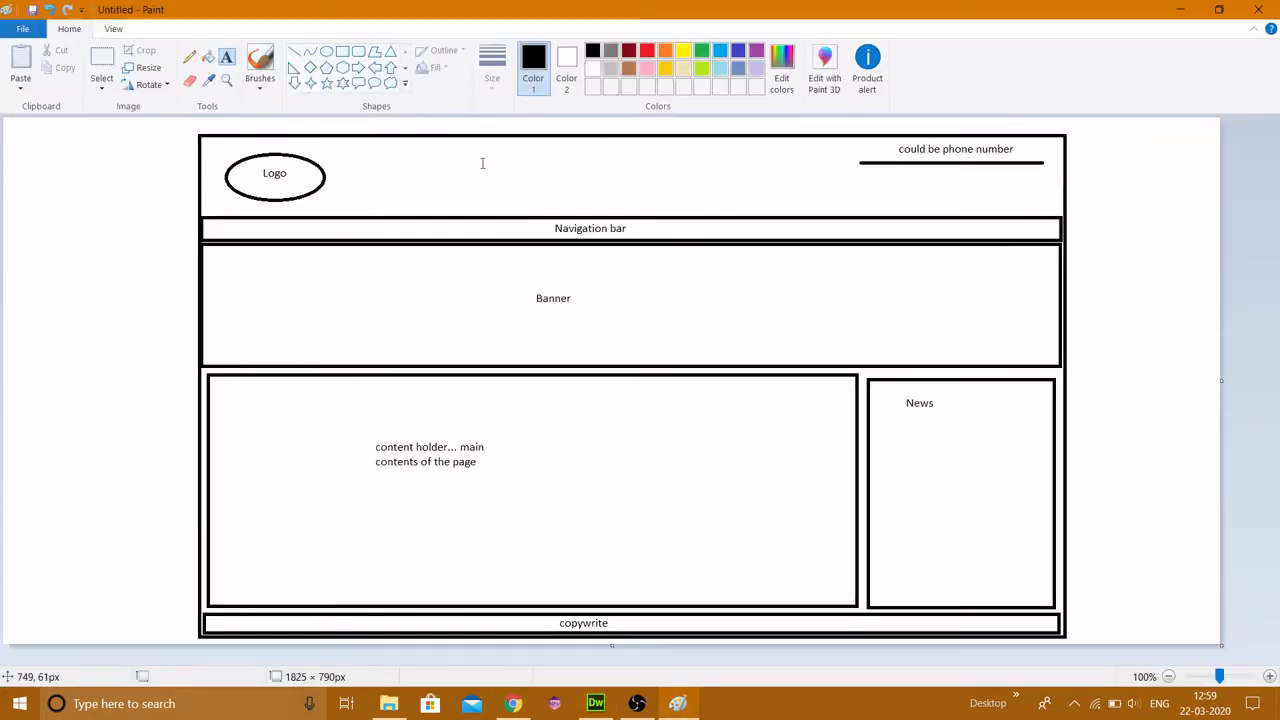
pyautogui.click(596, 704)
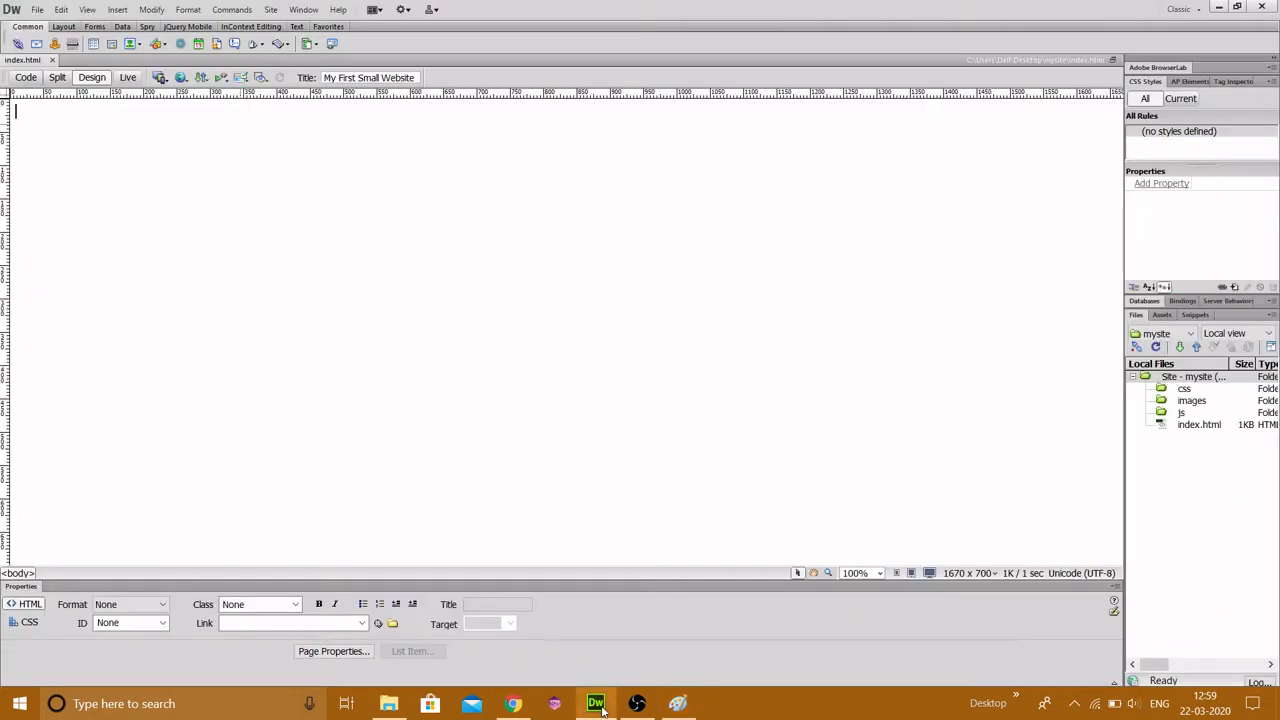
# Start inserting a table in the page and set its width to 1000 pixels
pyautogui.click(116, 10)
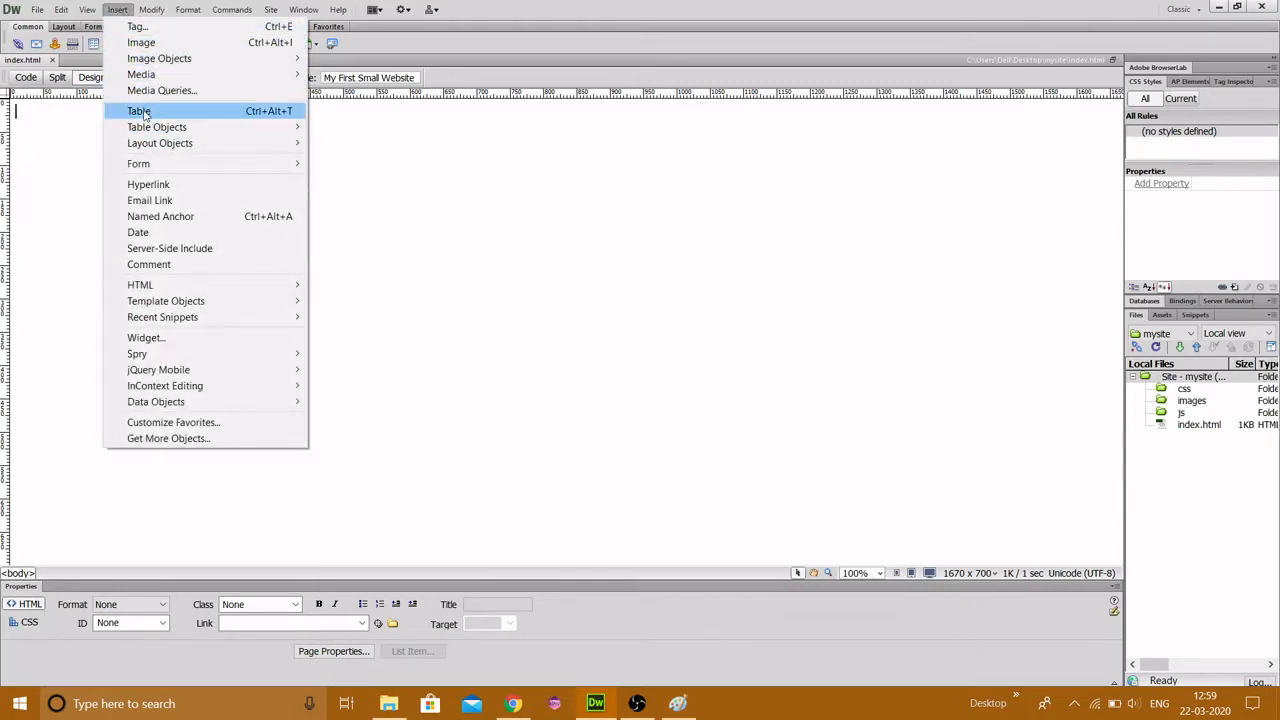
pyautogui.click(140, 111)
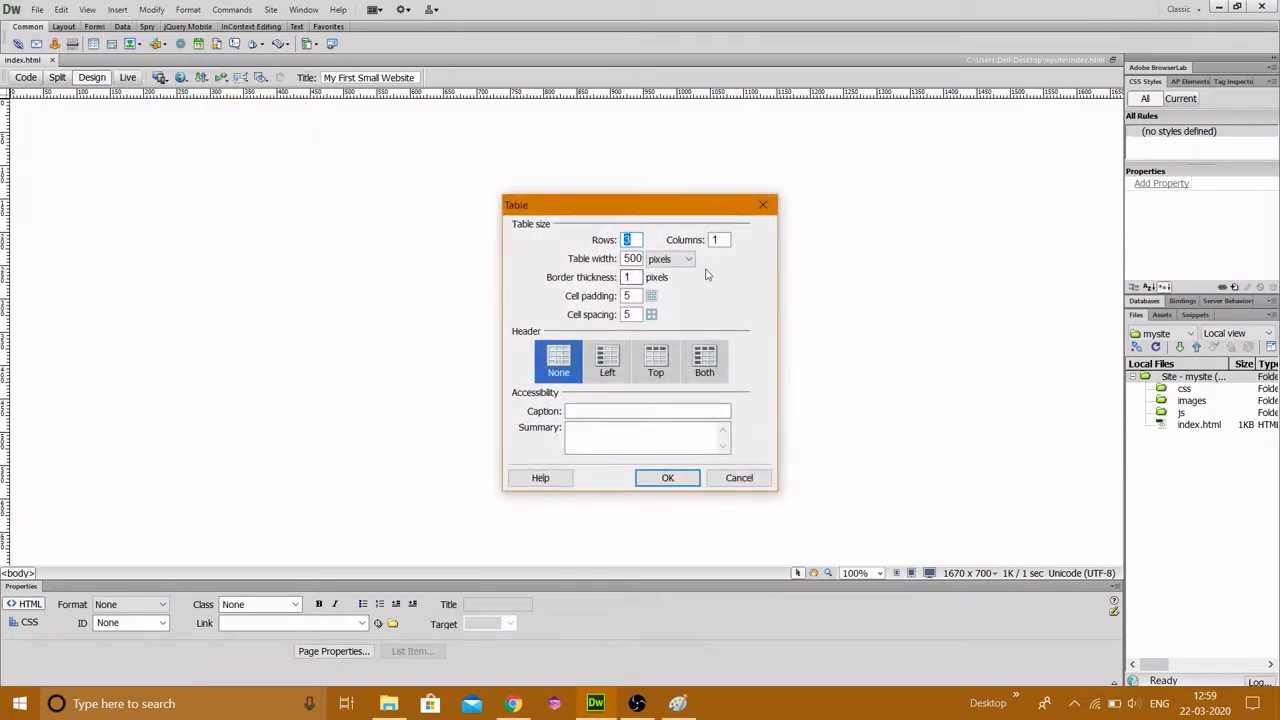
pyautogui.doubleClick(638, 258)
pyautogui.write('1000')
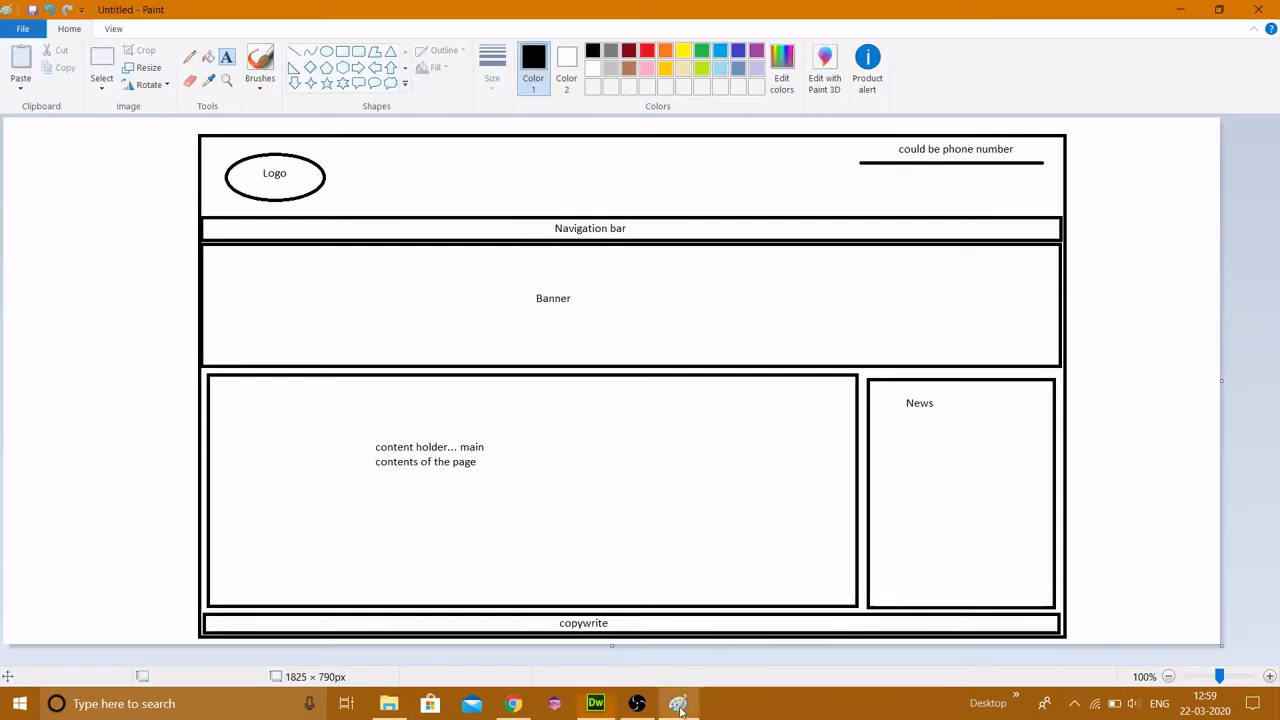
# Switch to Paint, try marking the header row with a pencil stroke and a down arrow, and undo both
pyautogui.click(678, 703)
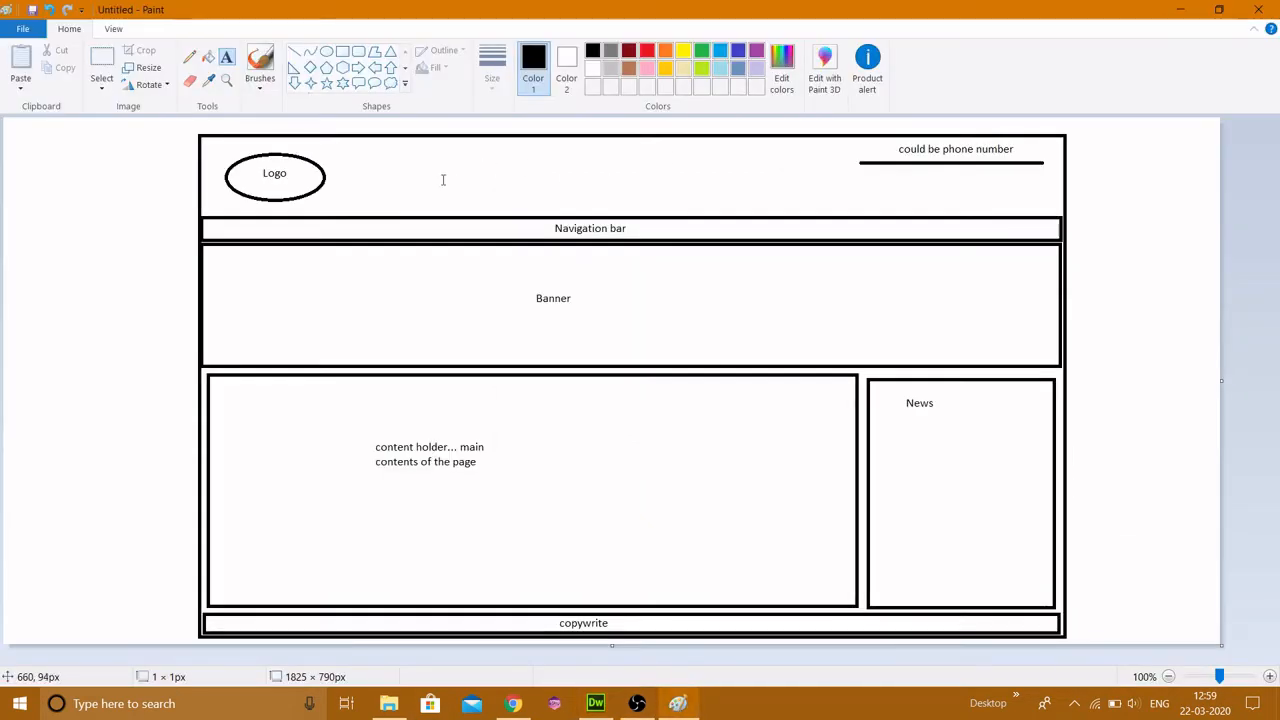
pyautogui.click(443, 180)
pyautogui.click(523, 246)
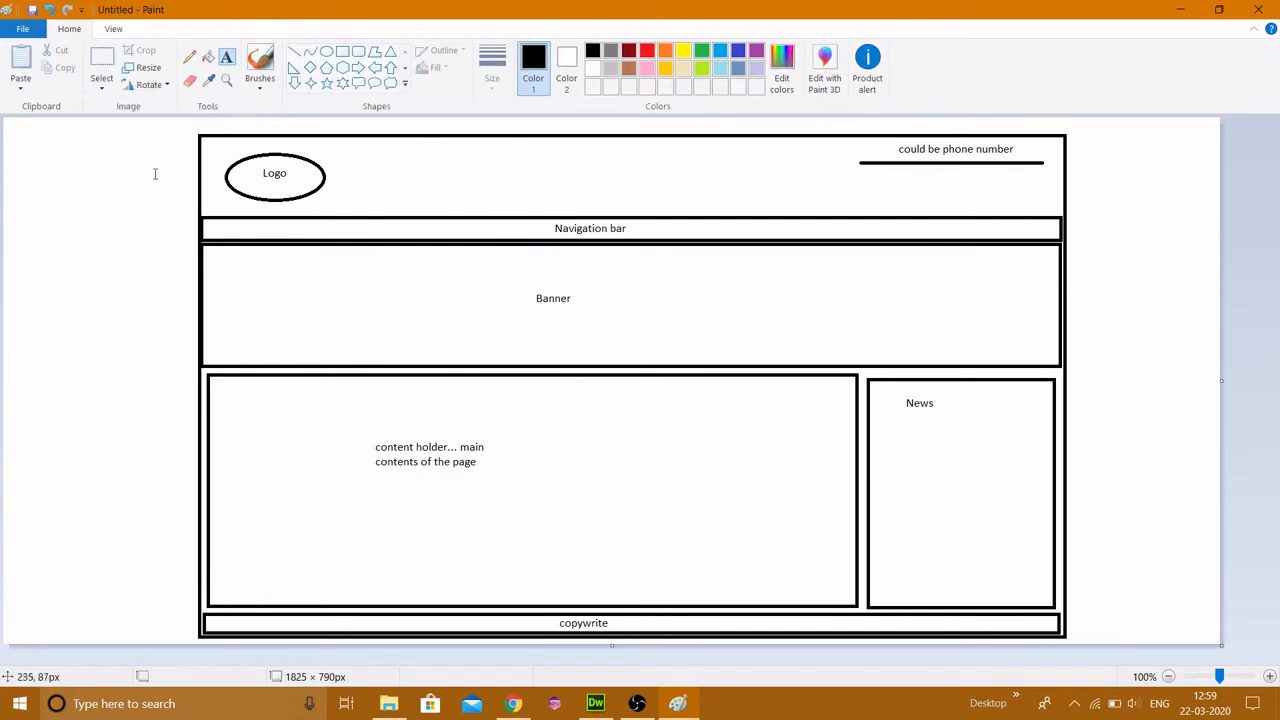
pyautogui.click(189, 57)
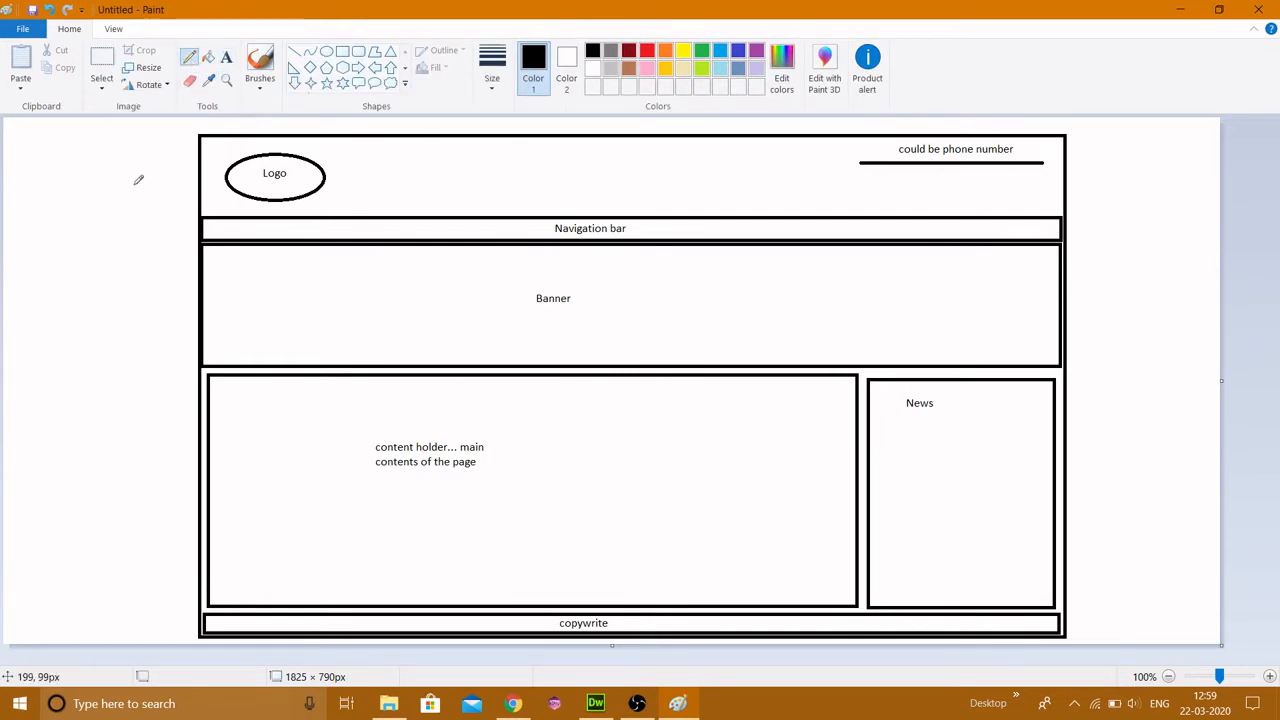
pyautogui.moveTo(91, 169); pyautogui.dragTo(181, 165)
pyautogui.hotkey('ctrl', 'z')
pyautogui.click(294, 84)
pyautogui.moveTo(179, 181); pyautogui.dragTo(96, 211)
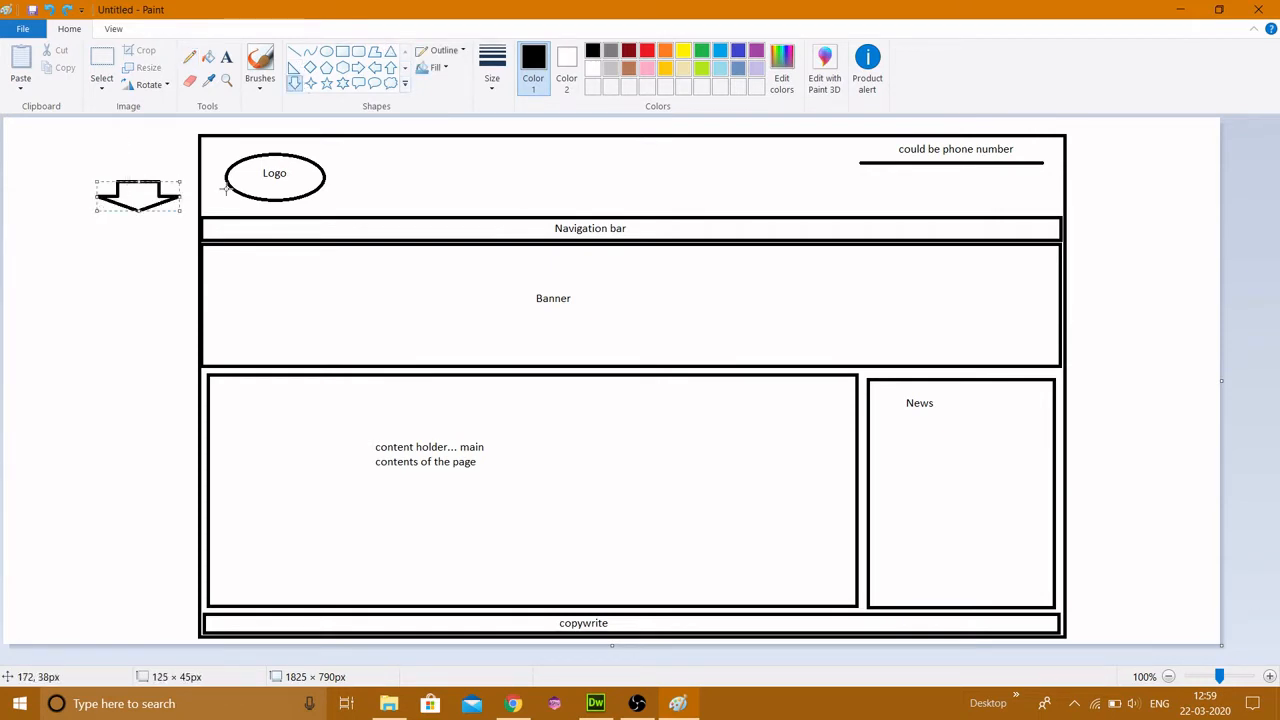
pyautogui.hotkey('ctrl', 'z')
# Draw right-pointing arrows about 190 x 50 px beside the header, banner and content rows, drawing and deleting a smaller one beside the copyright row
pyautogui.click(357, 67)
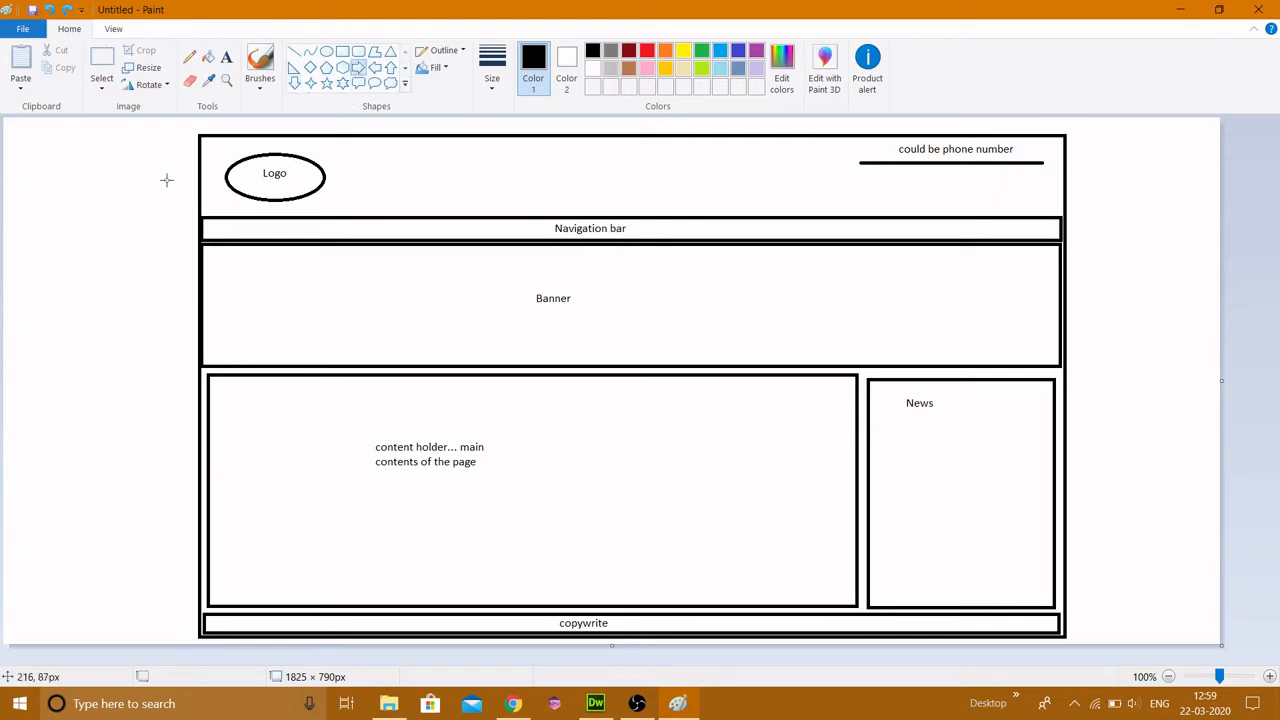
pyautogui.moveTo(167, 180); pyautogui.dragTo(38, 210)
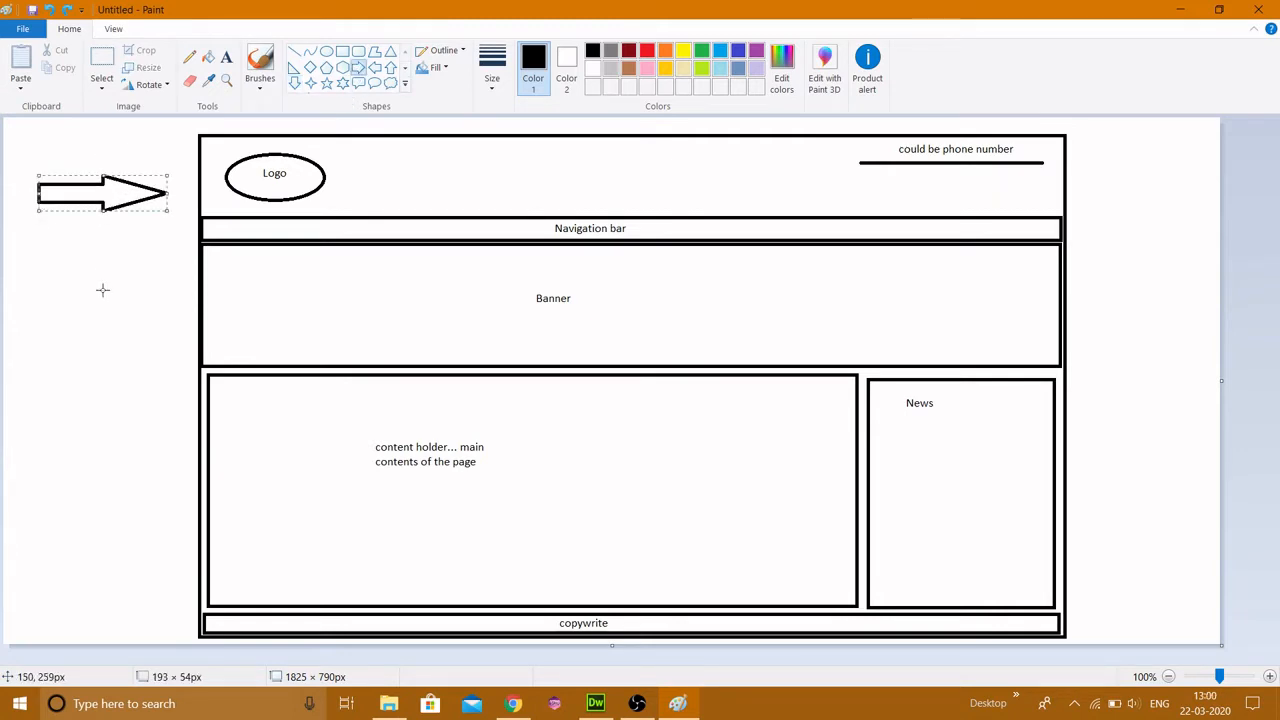
pyautogui.moveTo(157, 305); pyautogui.dragTo(29, 340)
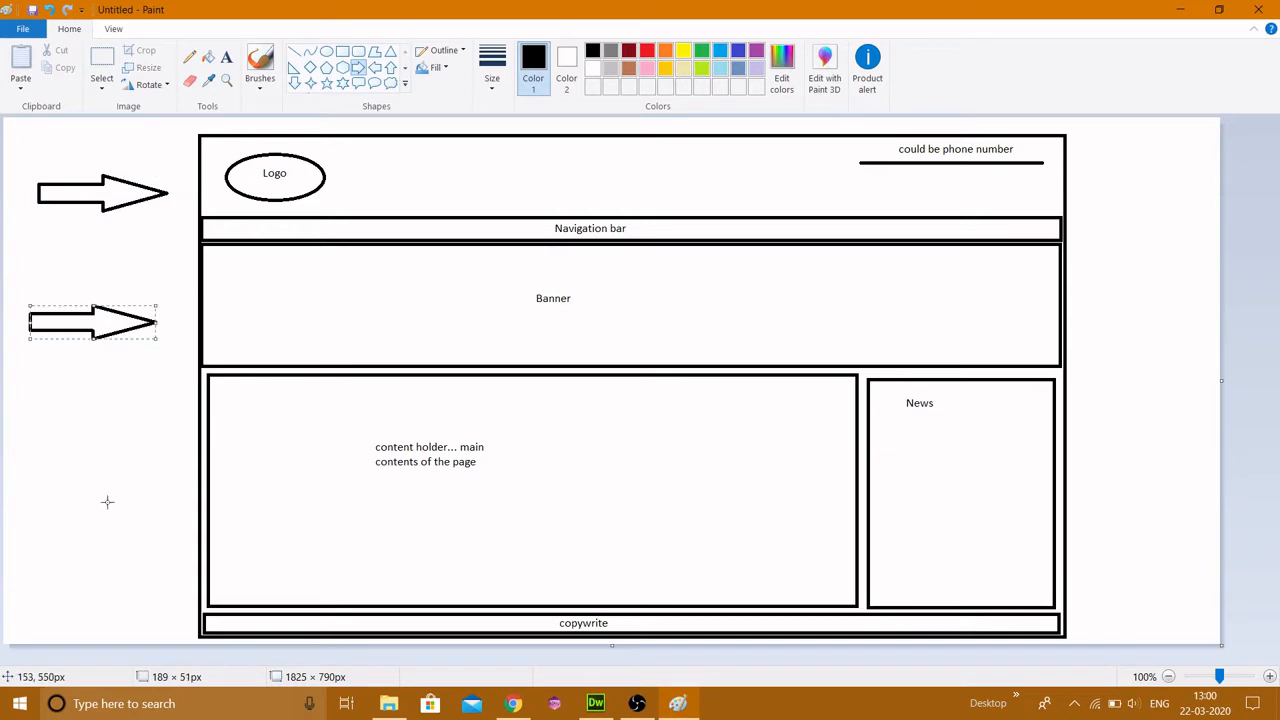
pyautogui.moveTo(156, 505); pyautogui.dragTo(25, 537)
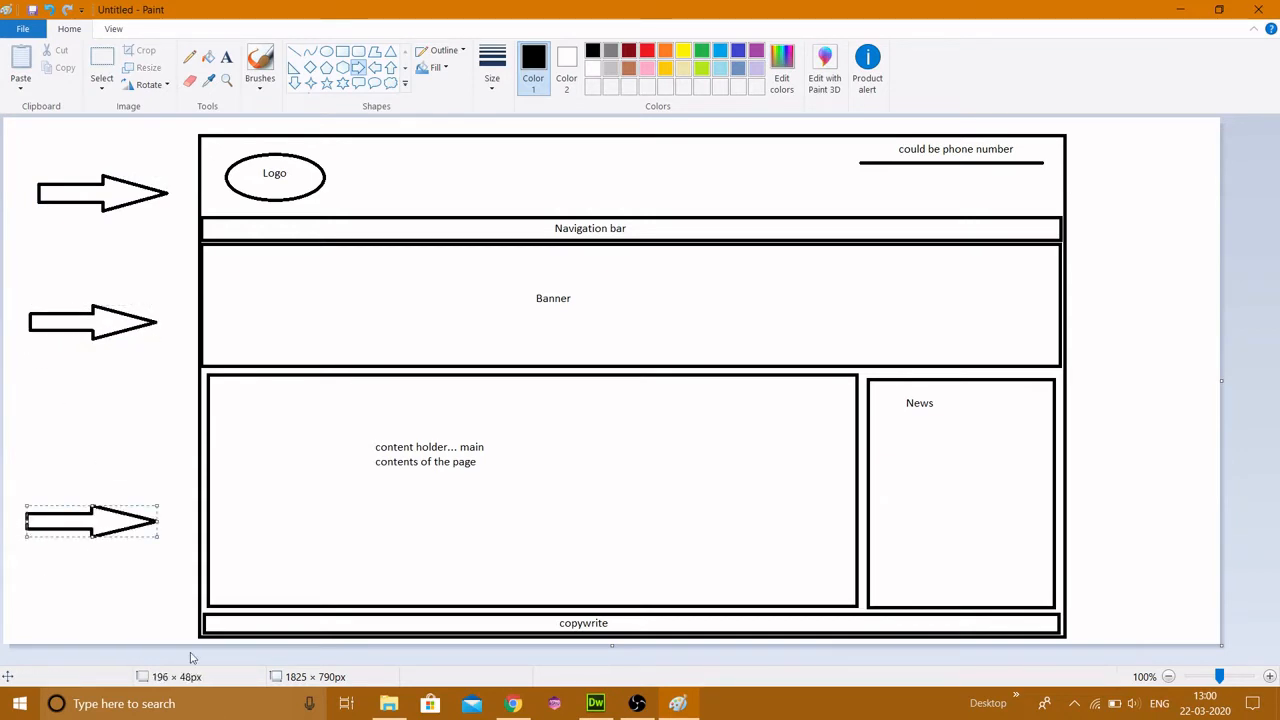
pyautogui.moveTo(165, 625); pyautogui.dragTo(71, 646)
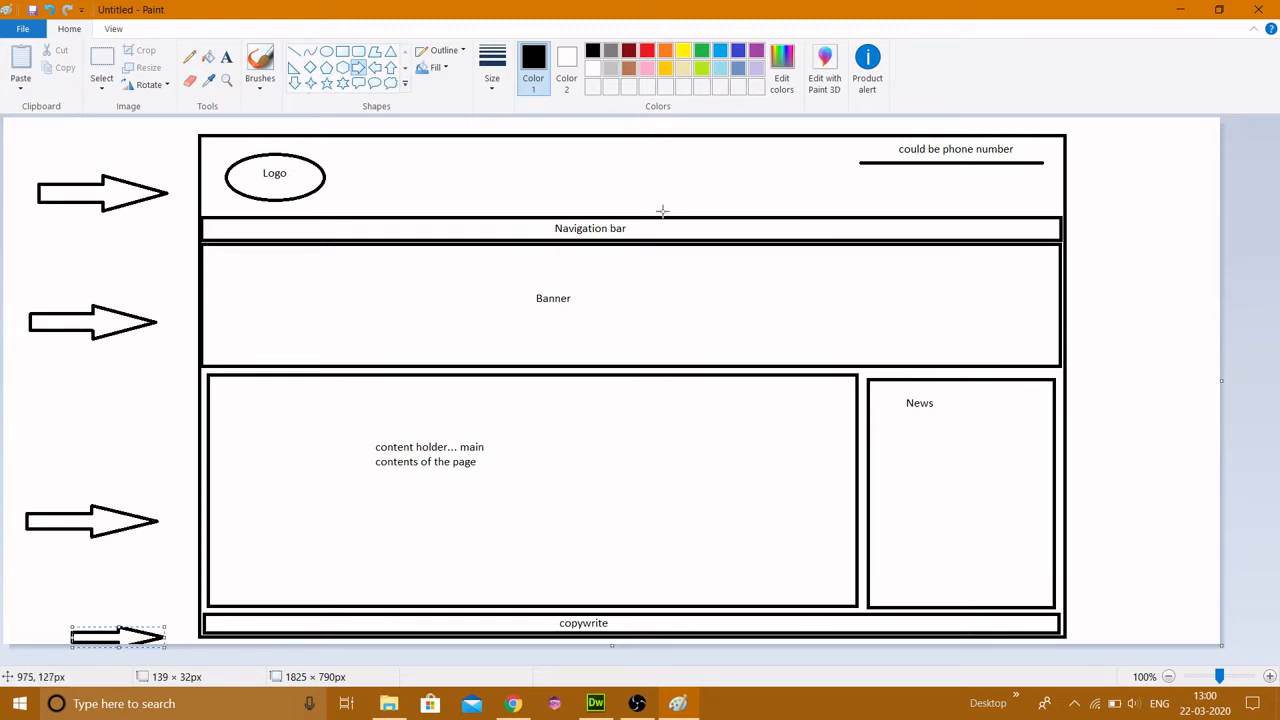
pyautogui.press('Delete')
# Switch back to Dreamweaver and insert the table with 4 rows, 1 column and a border thickness of 0
pyautogui.click(596, 705)
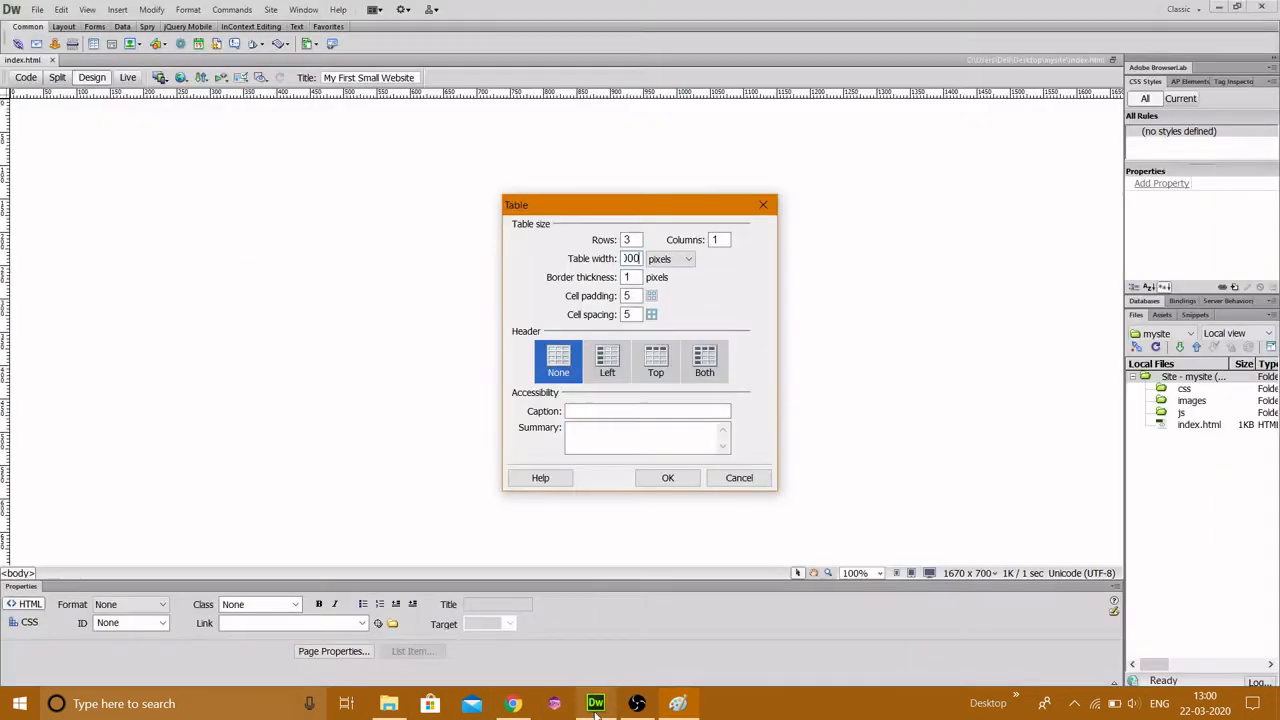
pyautogui.moveTo(634, 240); pyautogui.dragTo(560, 229)
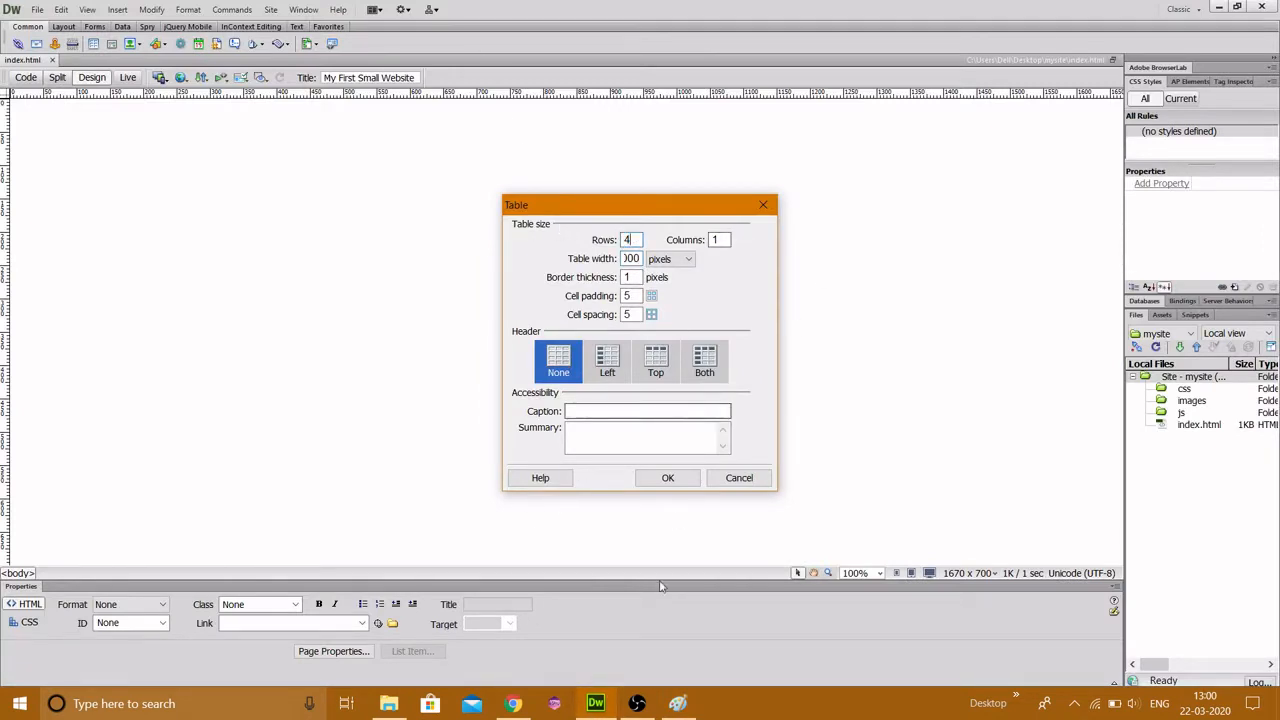
pyautogui.moveTo(732, 246); pyautogui.dragTo(674, 234)
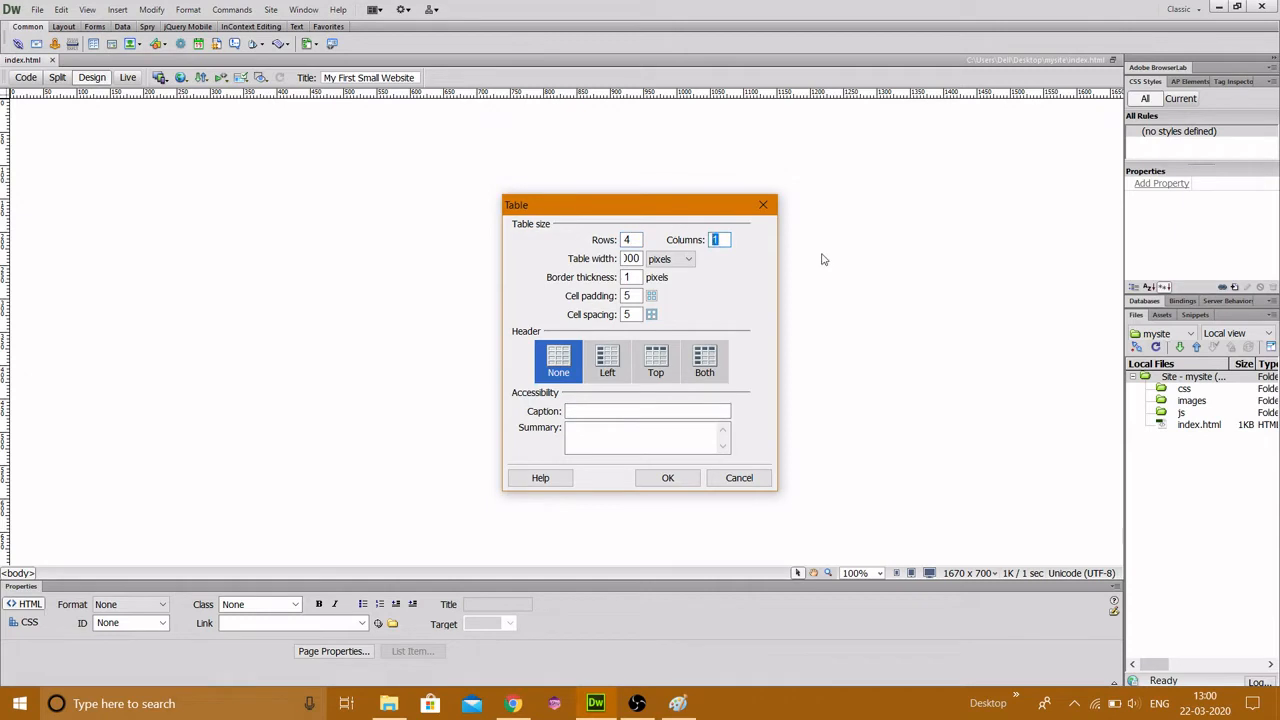
pyautogui.write('1')
pyautogui.moveTo(632, 279); pyautogui.dragTo(534, 265)
pyautogui.write('0')
pyautogui.click(667, 478)
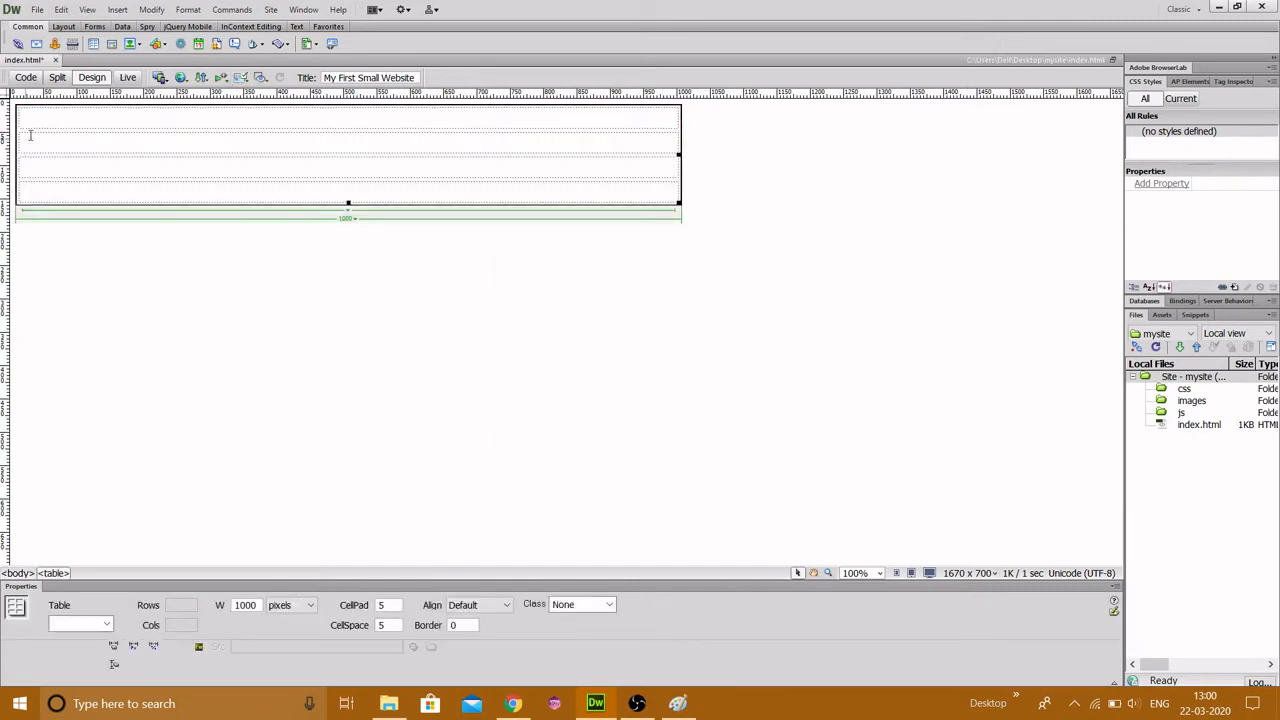
# Align the whole table to the center of the page, and place the cursor in its first row
pyautogui.click(53, 573)
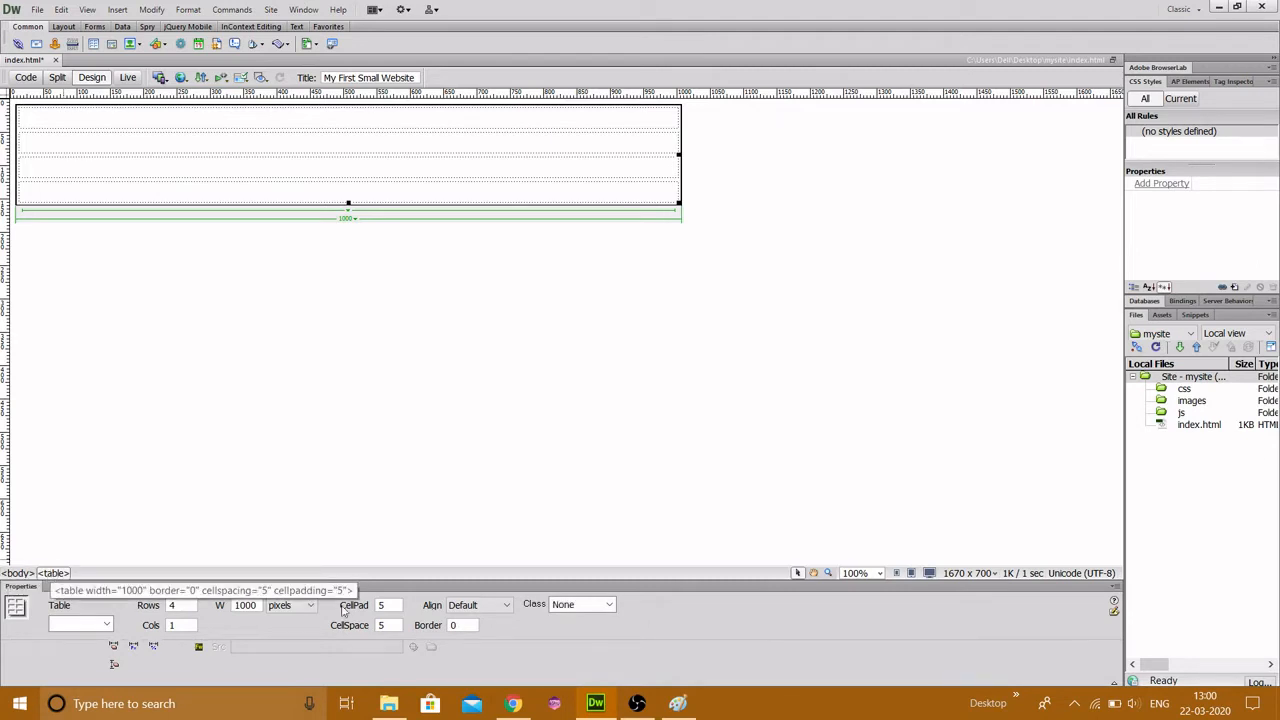
pyautogui.click(480, 612)
pyautogui.click(475, 643)
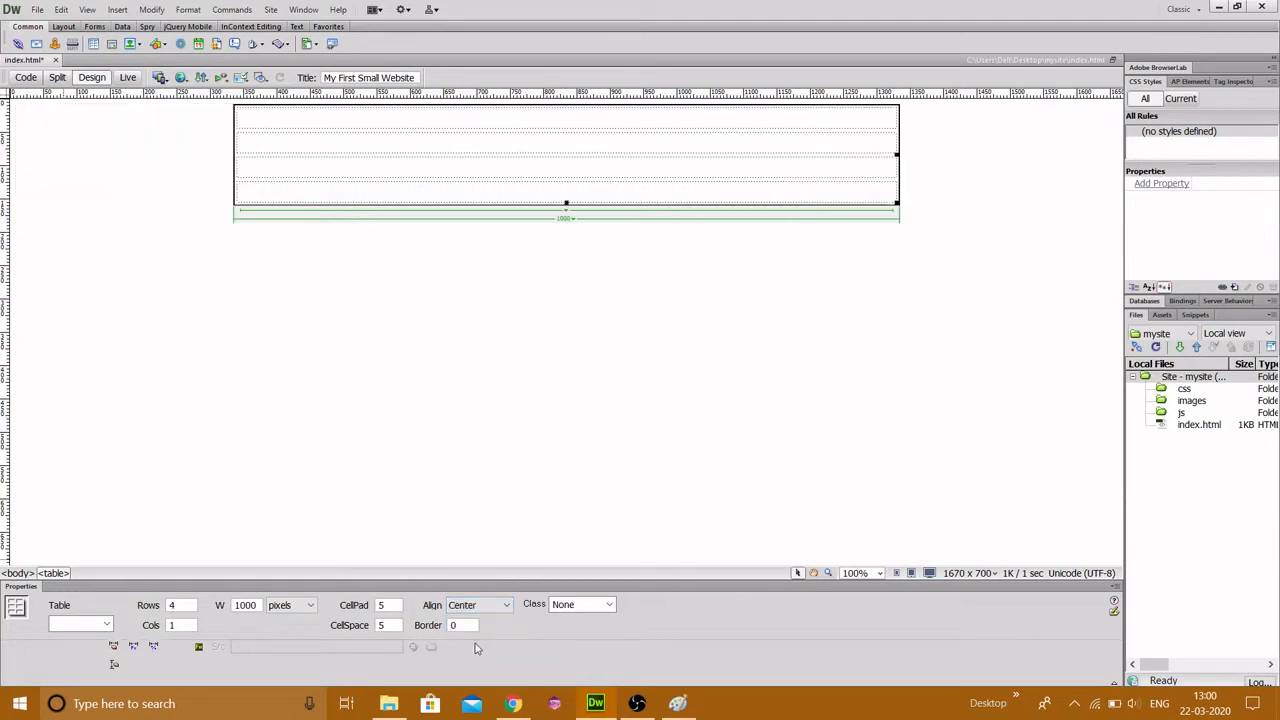
pyautogui.click(678, 386)
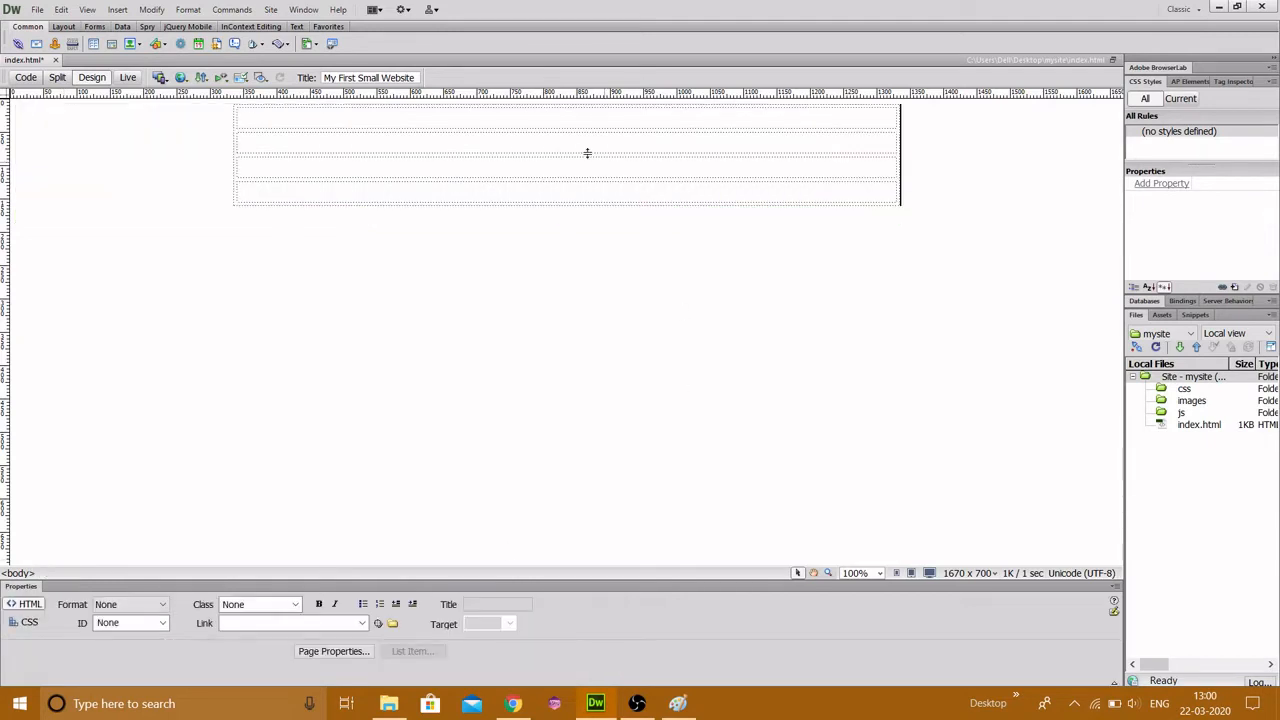
pyautogui.click(529, 118)
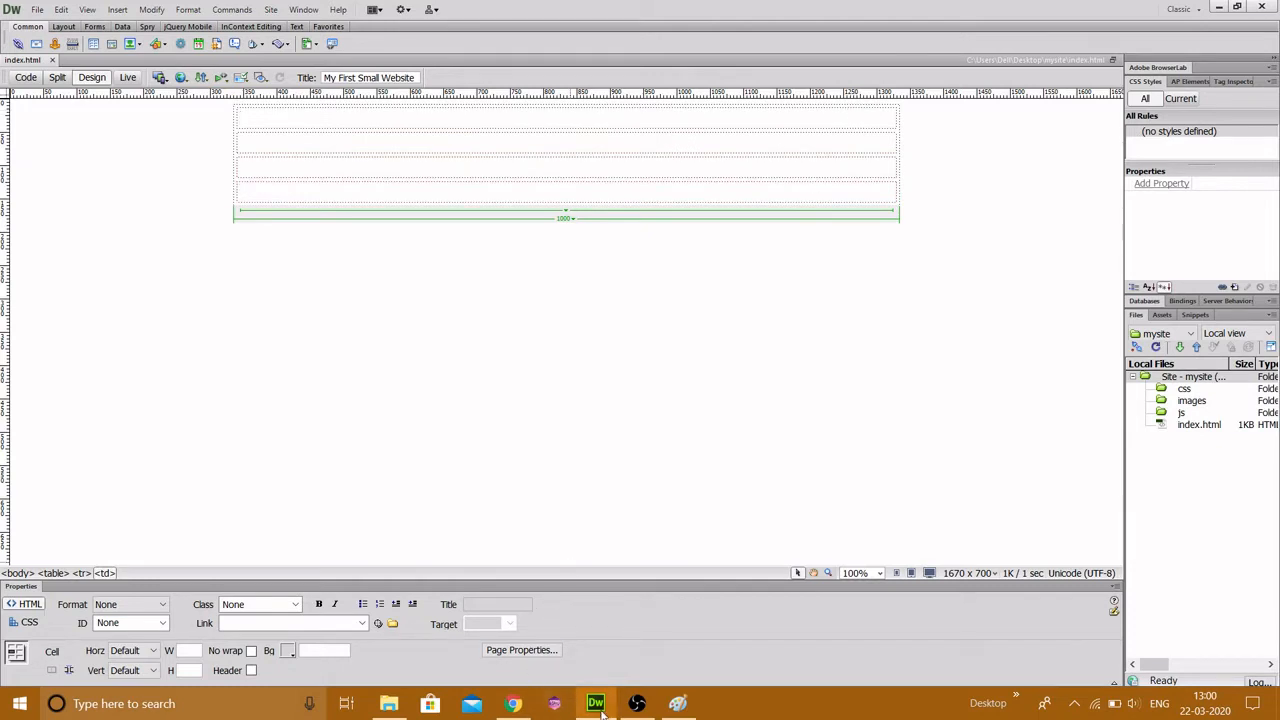
# Check the layout sketch in Paint and the index.html page in Chrome, and switch back to Dreamweaver
pyautogui.click(554, 703)
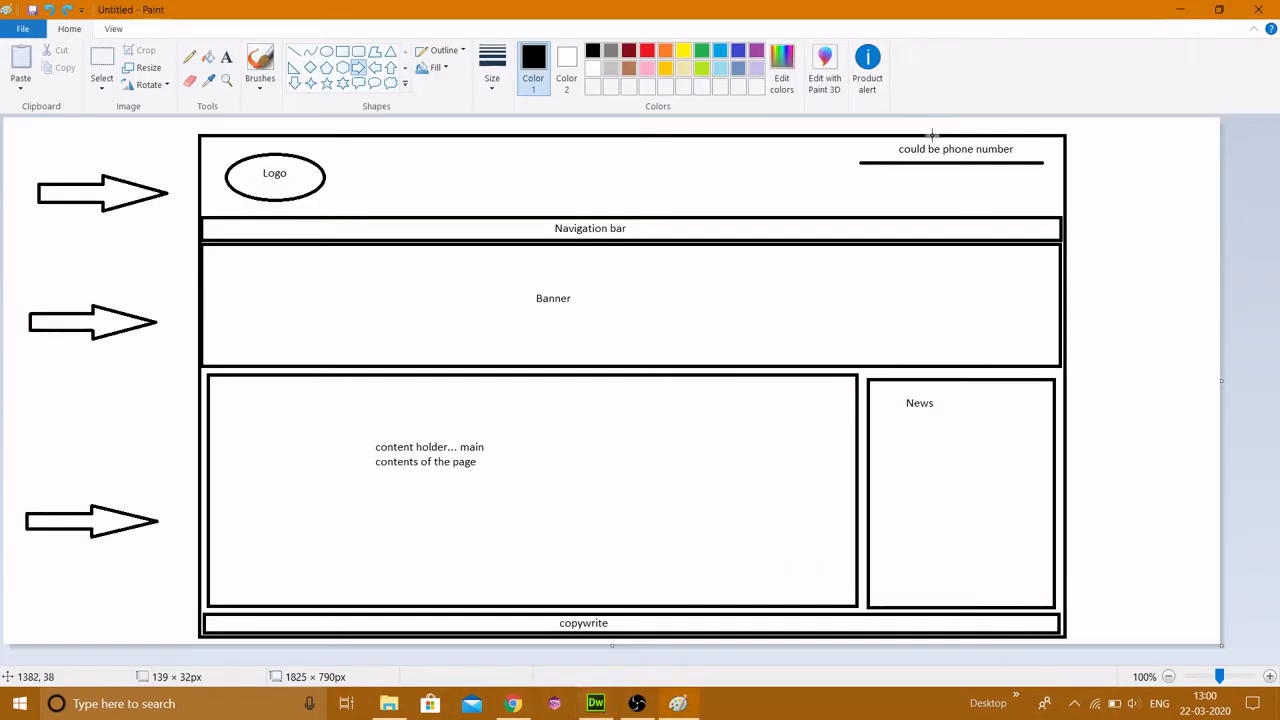
pyautogui.click(513, 703)
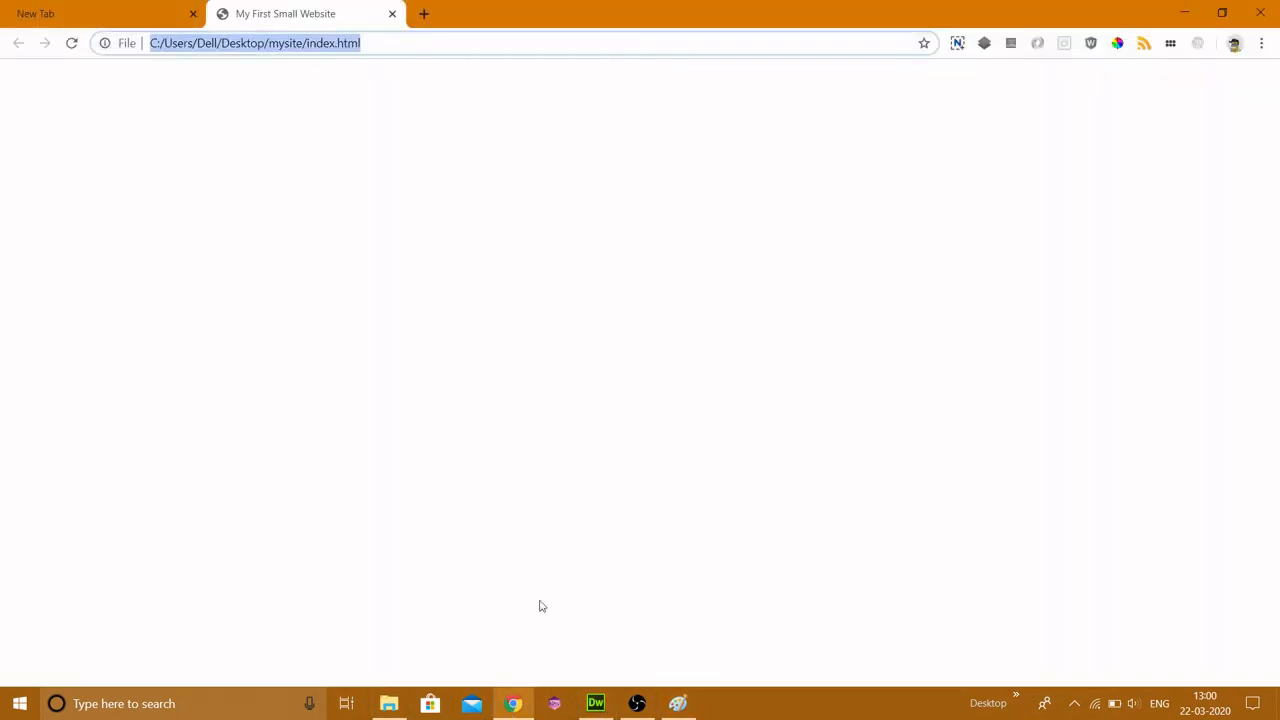
pyautogui.click(595, 703)
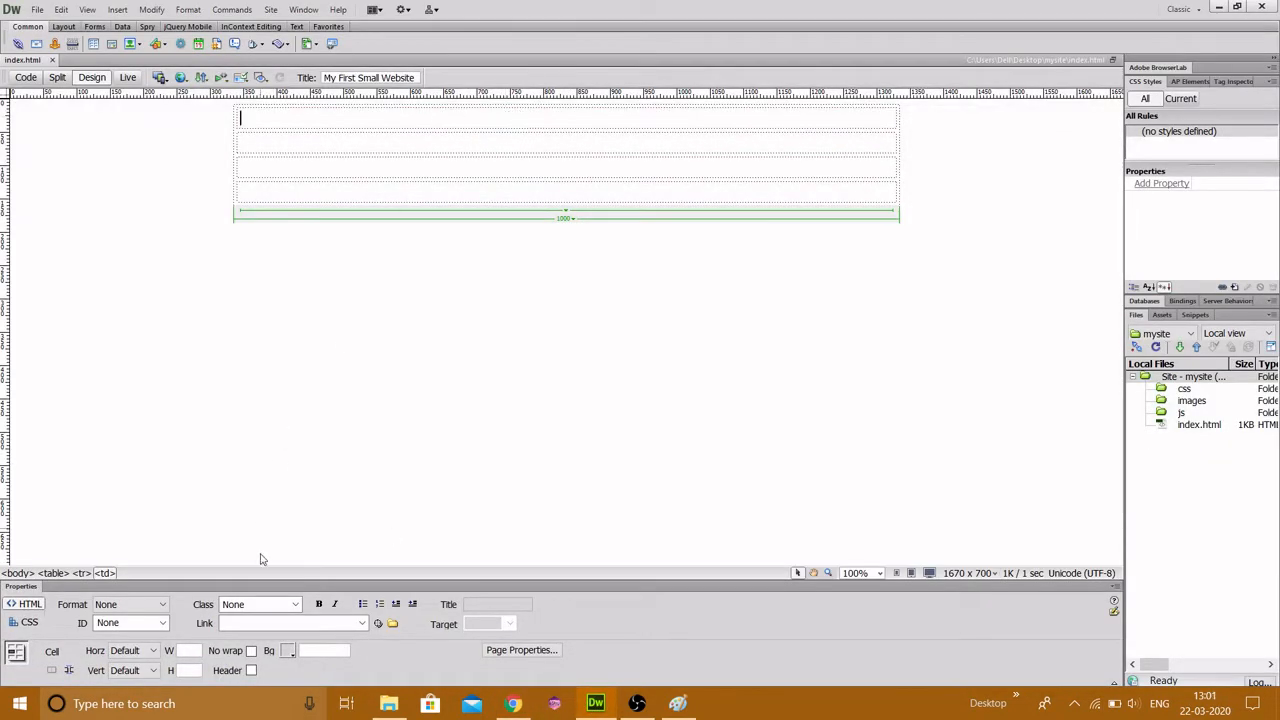
# Examine the four table rows in the page's HTML code and return to the design view
pyautogui.click(25, 78)
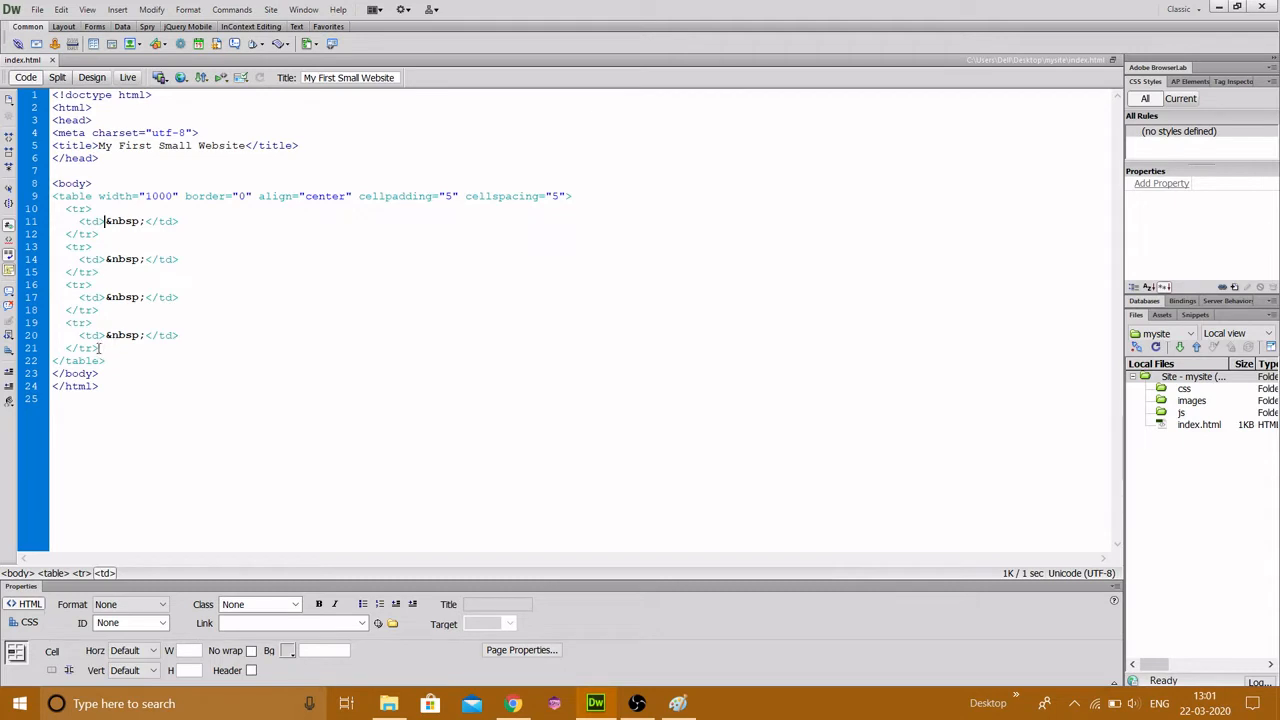
pyautogui.moveTo(98, 348); pyautogui.dragTo(56, 206)
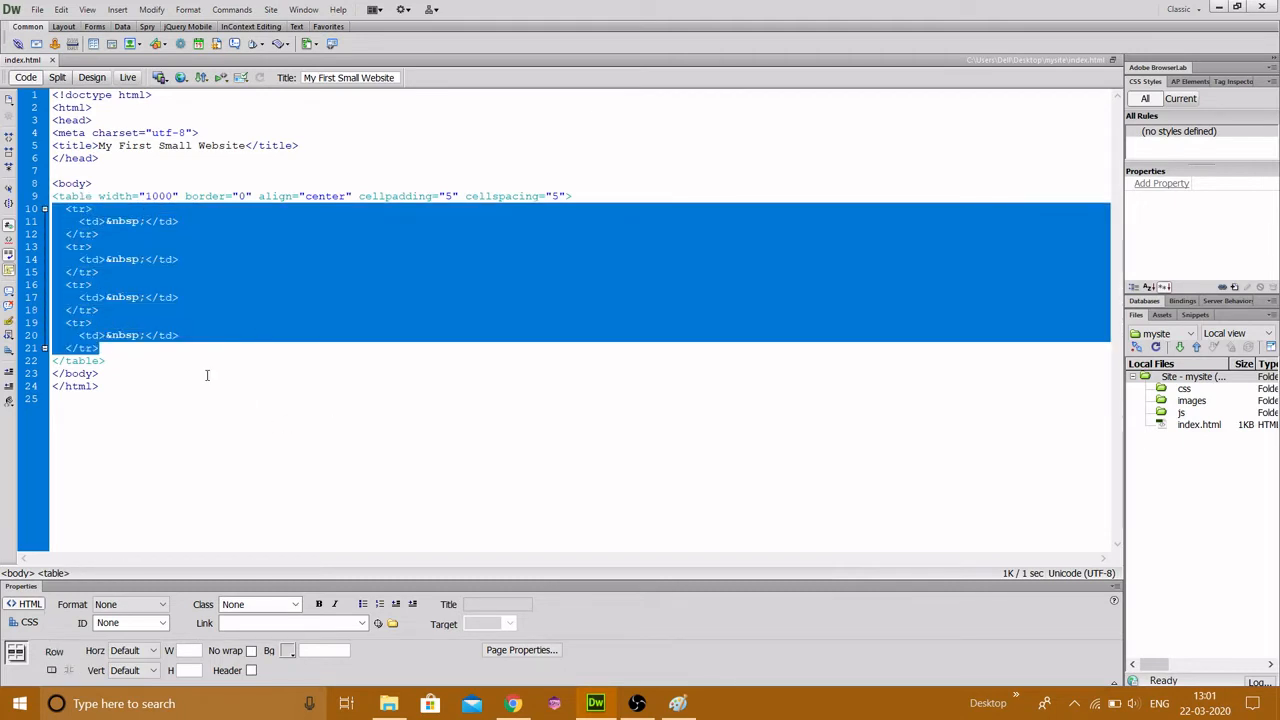
pyautogui.click(207, 375)
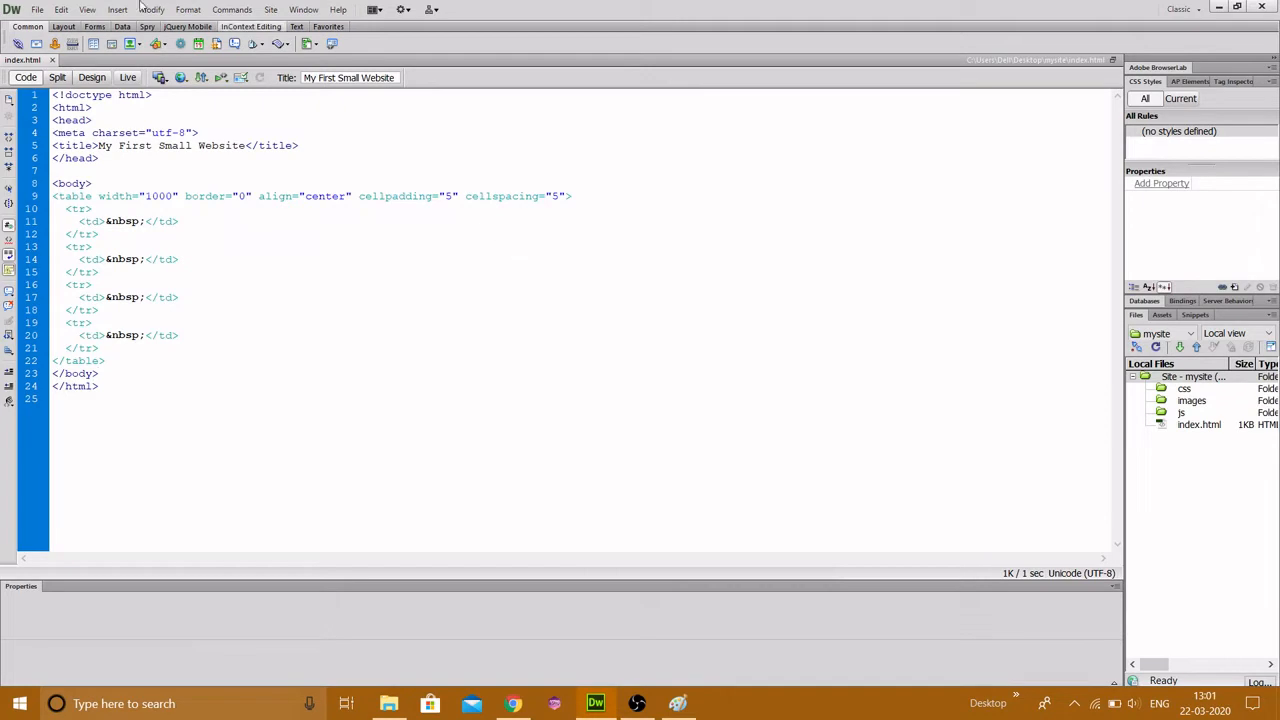
pyautogui.click(91, 78)
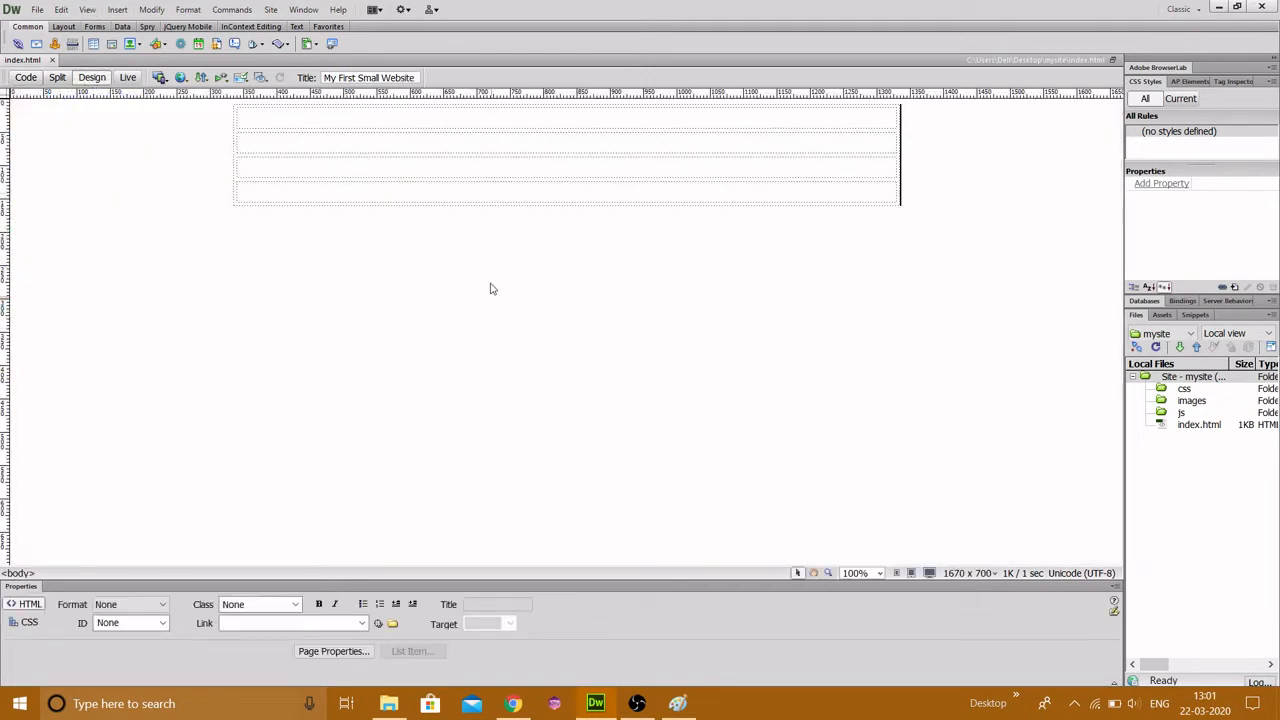
# Insert a nested table with 1 row, 2 columns and a width of 100 percent in the main table's first row
pyautogui.click(334, 118)
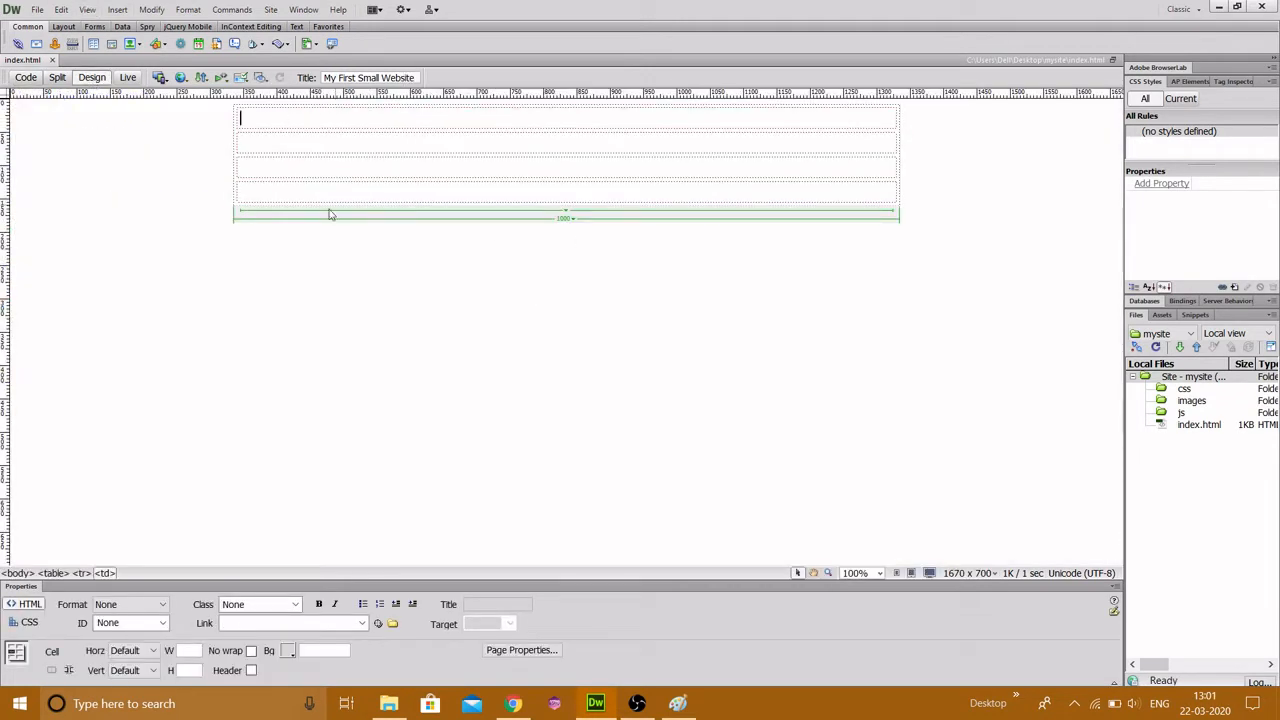
pyautogui.click(104, 574)
pyautogui.click(277, 118)
pyautogui.click(117, 9)
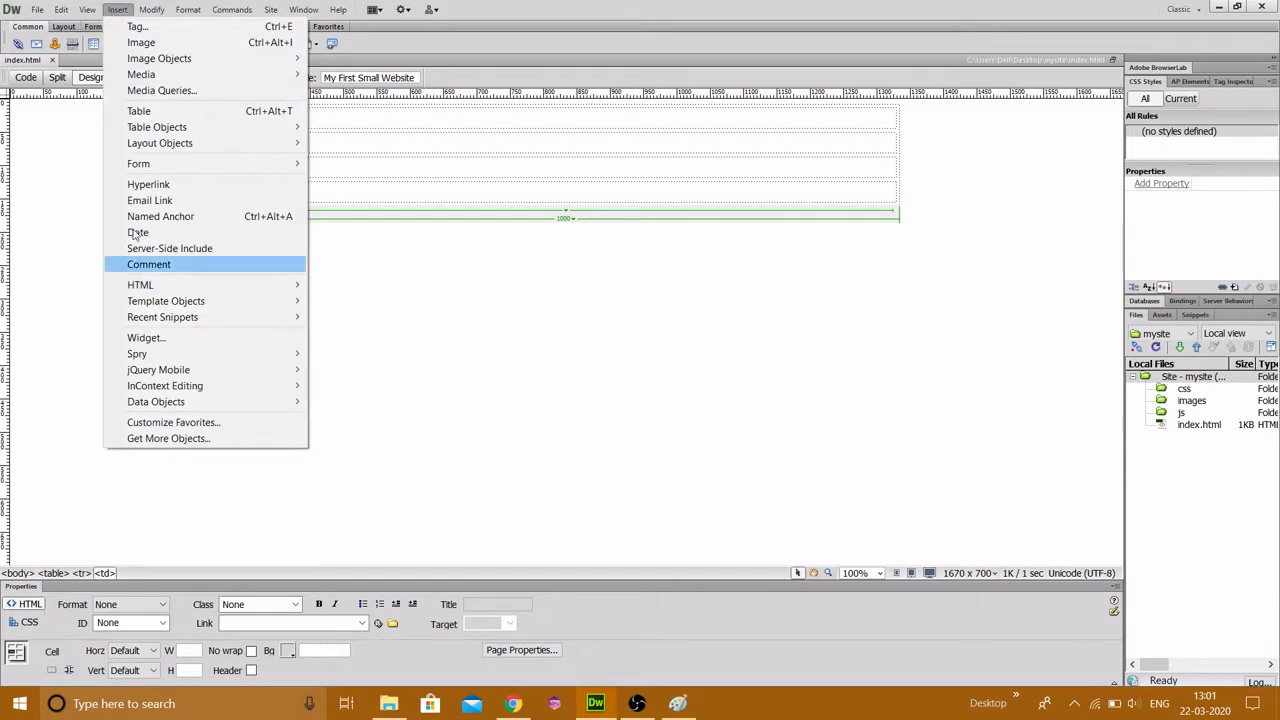
pyautogui.click(273, 117)
pyautogui.doubleClick(631, 259)
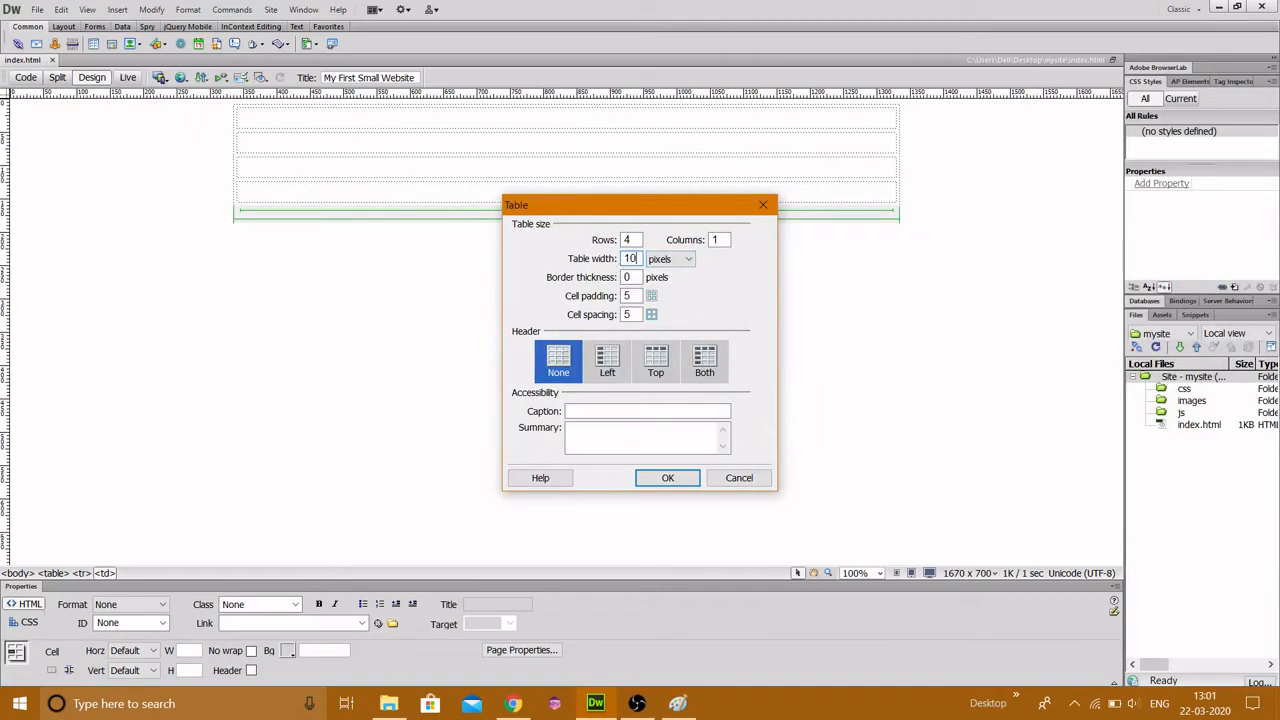
pyautogui.click(668, 259)
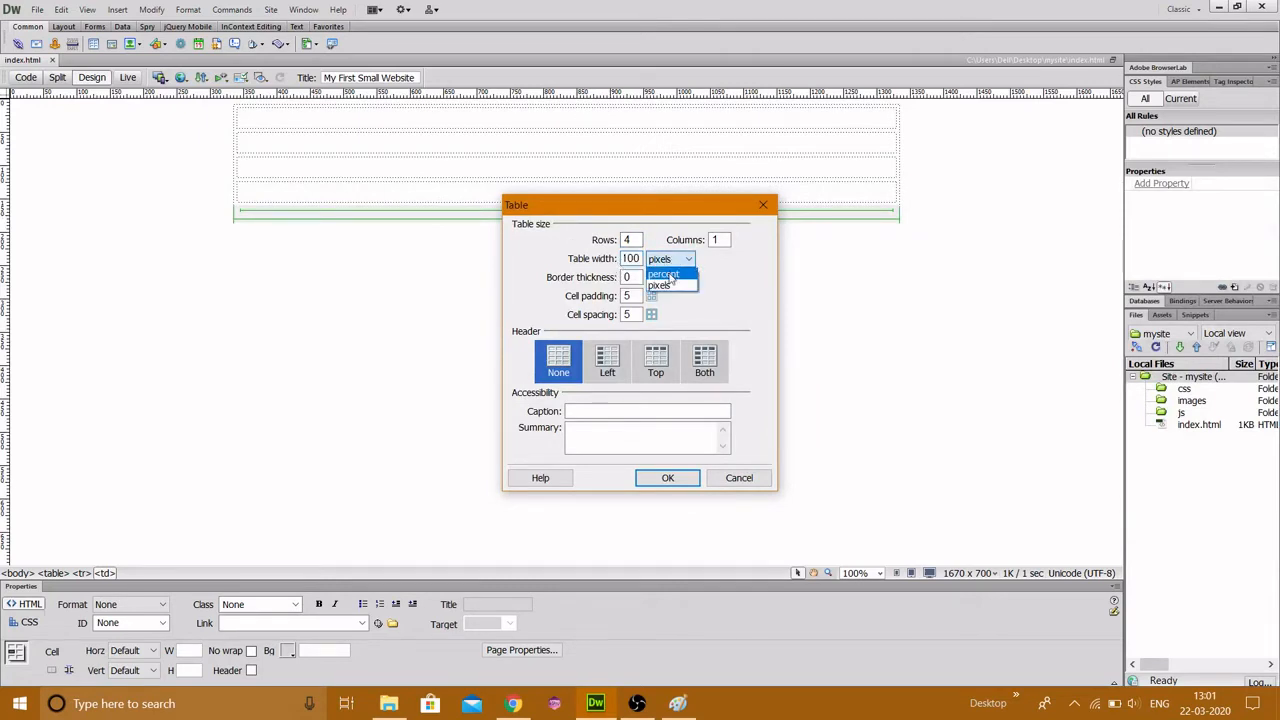
pyautogui.click(662, 270)
pyautogui.moveTo(632, 242); pyautogui.dragTo(589, 240)
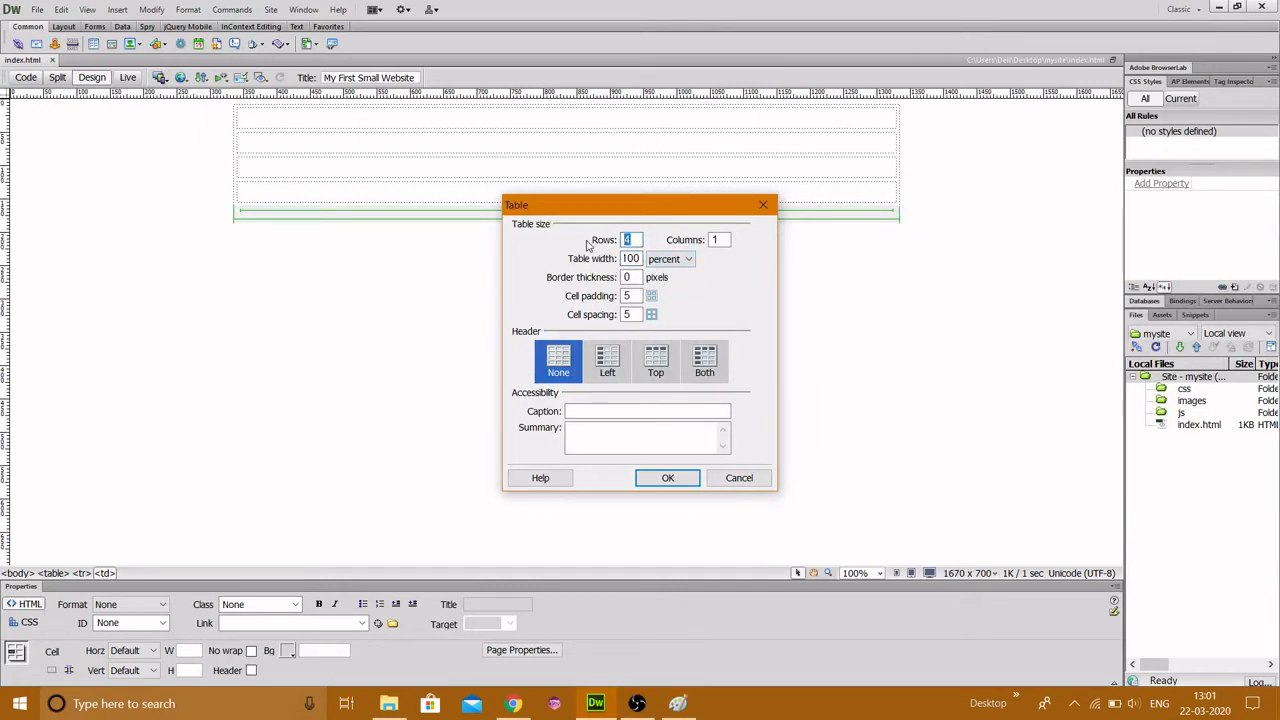
pyautogui.write('1')
pyautogui.write('2')
pyautogui.click(668, 478)
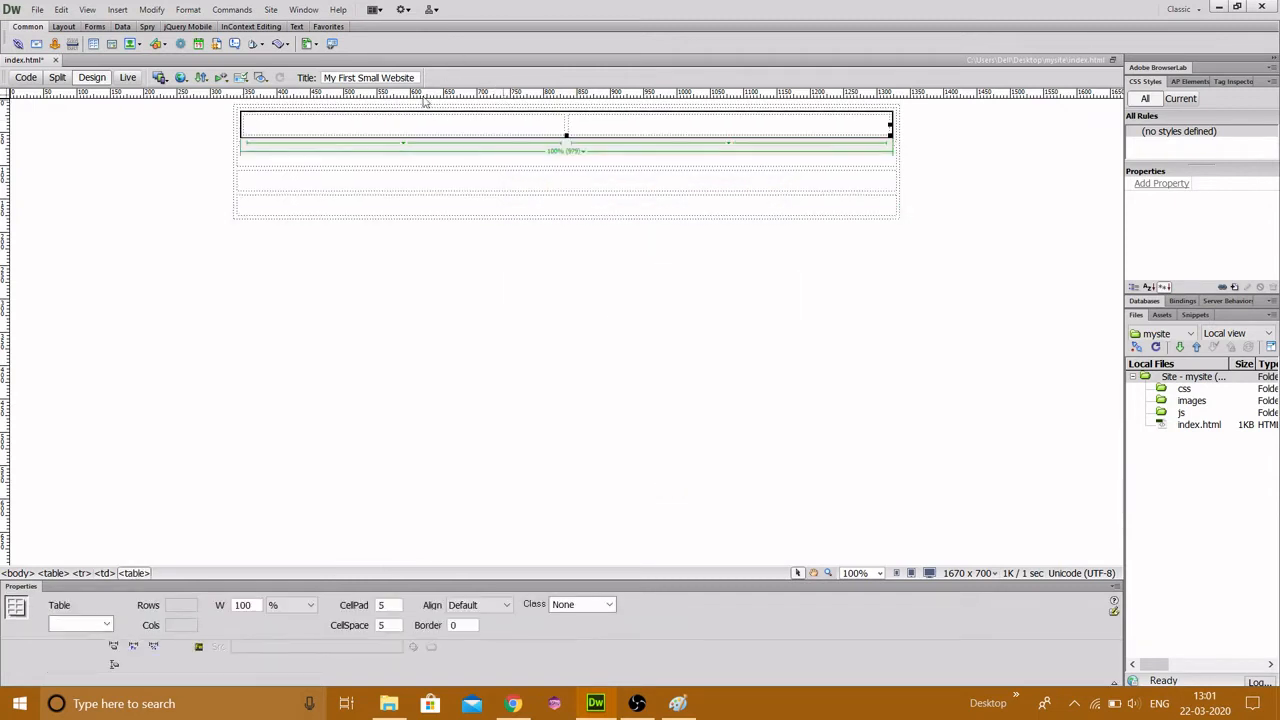
# Enter "Here Goes my Logo" in the nested table's first cell and "Here Goes my phone number" in its second cell
pyautogui.click(325, 120)
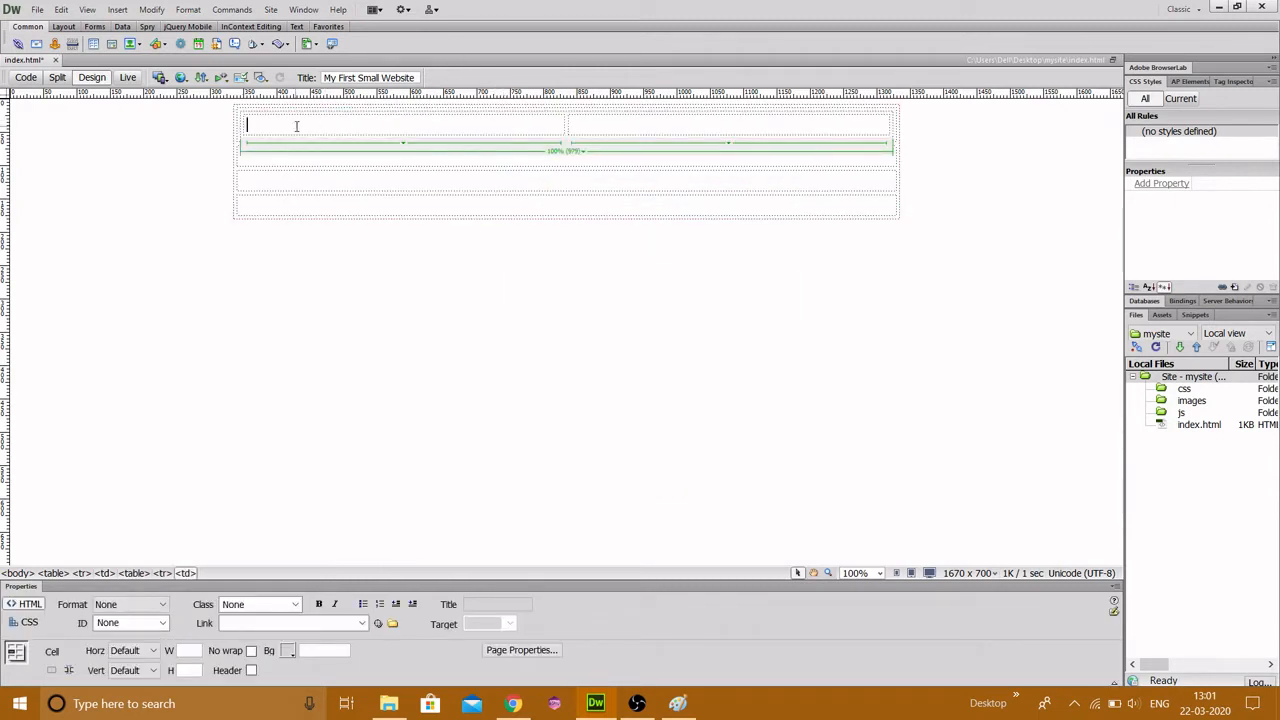
pyautogui.write('Here Goes my Logo')
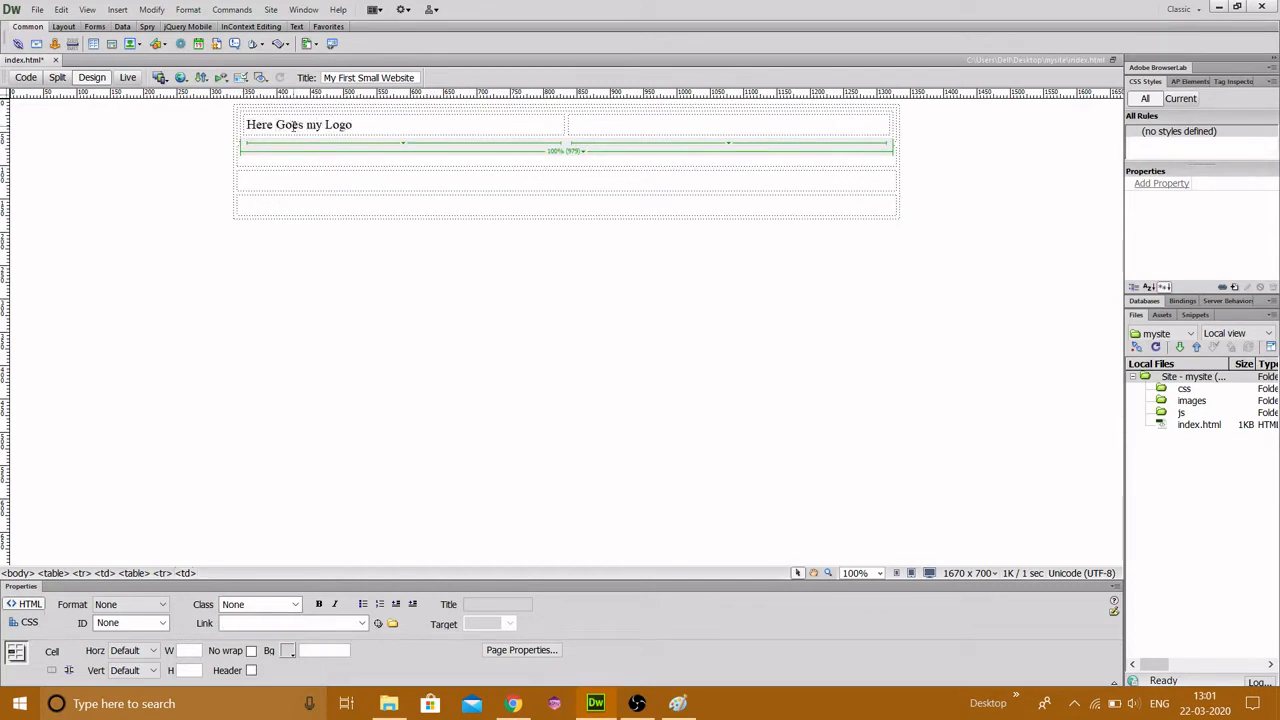
pyautogui.click(672, 124)
pyautogui.write('Here Goes my phone number')
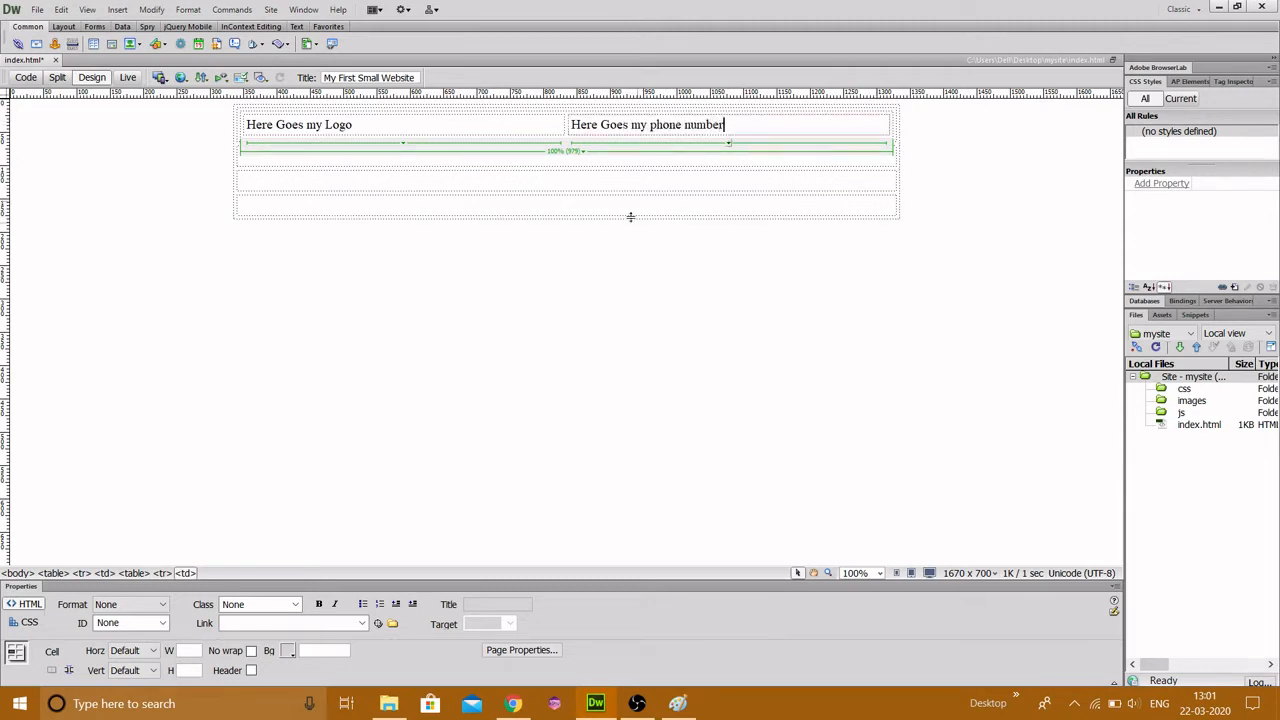
# Set the phone number cell's vertical alignment to Top and its horizontal alignment to Right
pyautogui.click(750, 126)
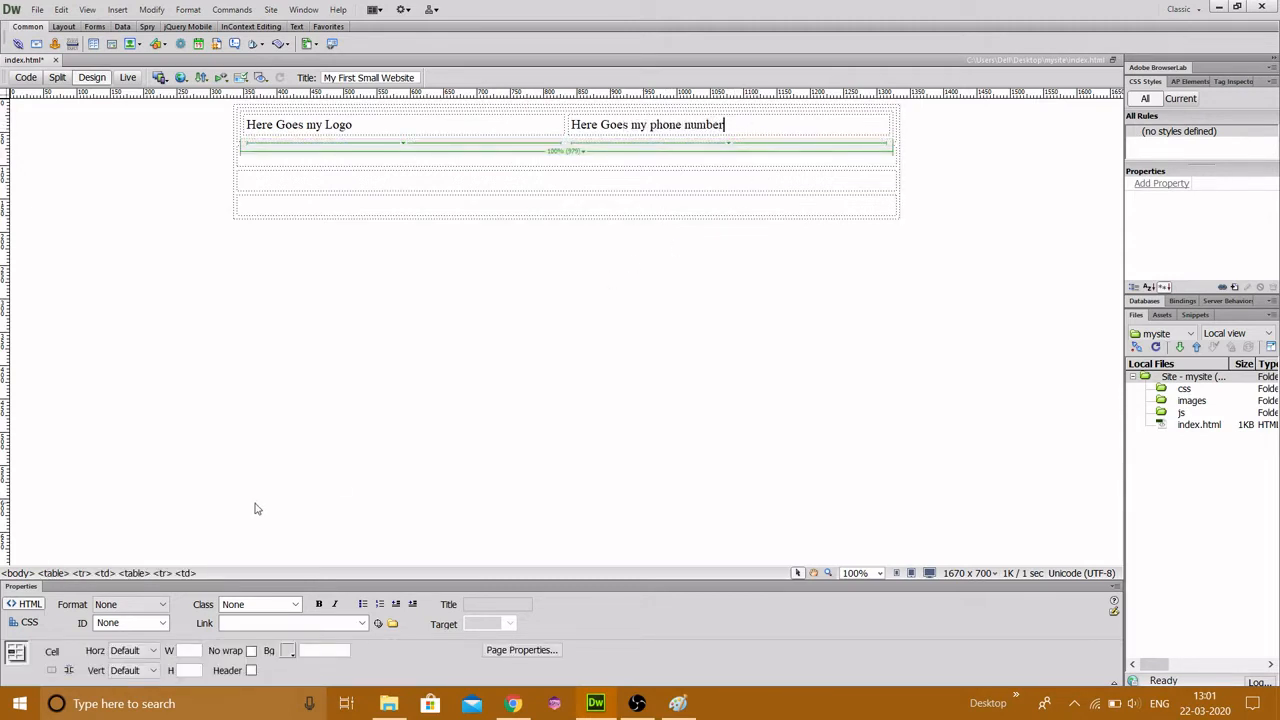
pyautogui.click(186, 573)
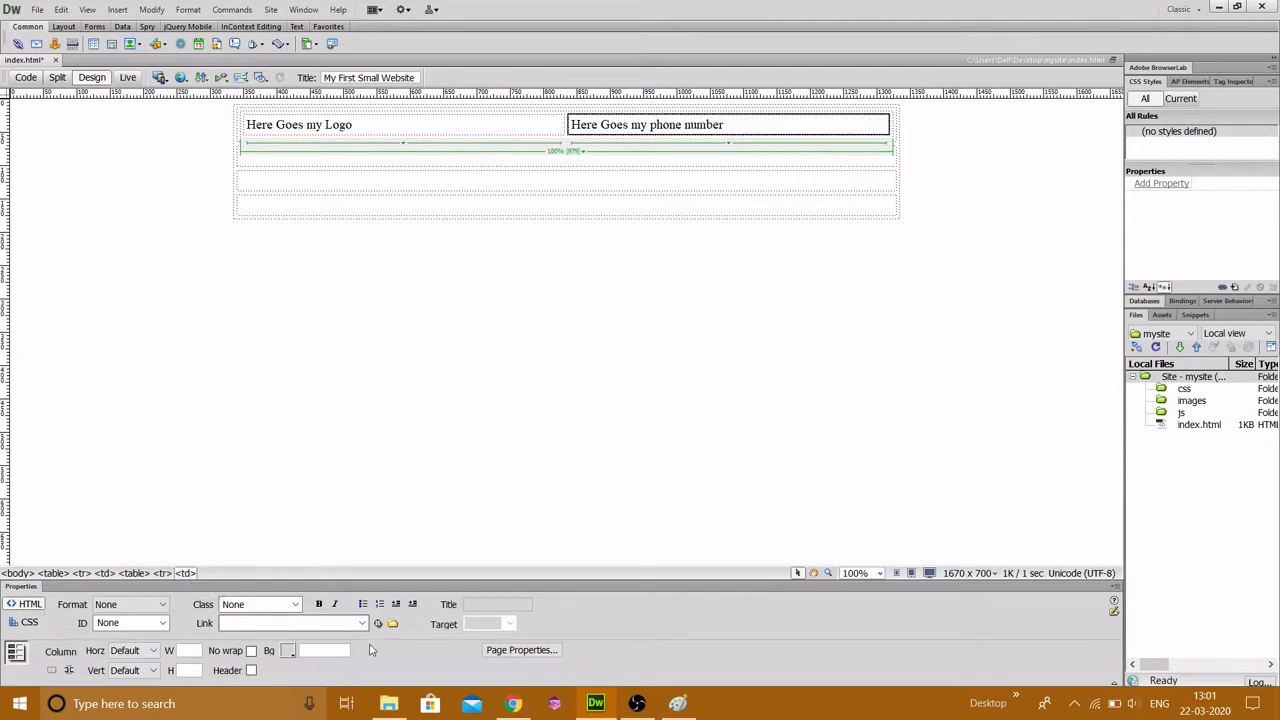
pyautogui.click(142, 670)
pyautogui.press('Down')
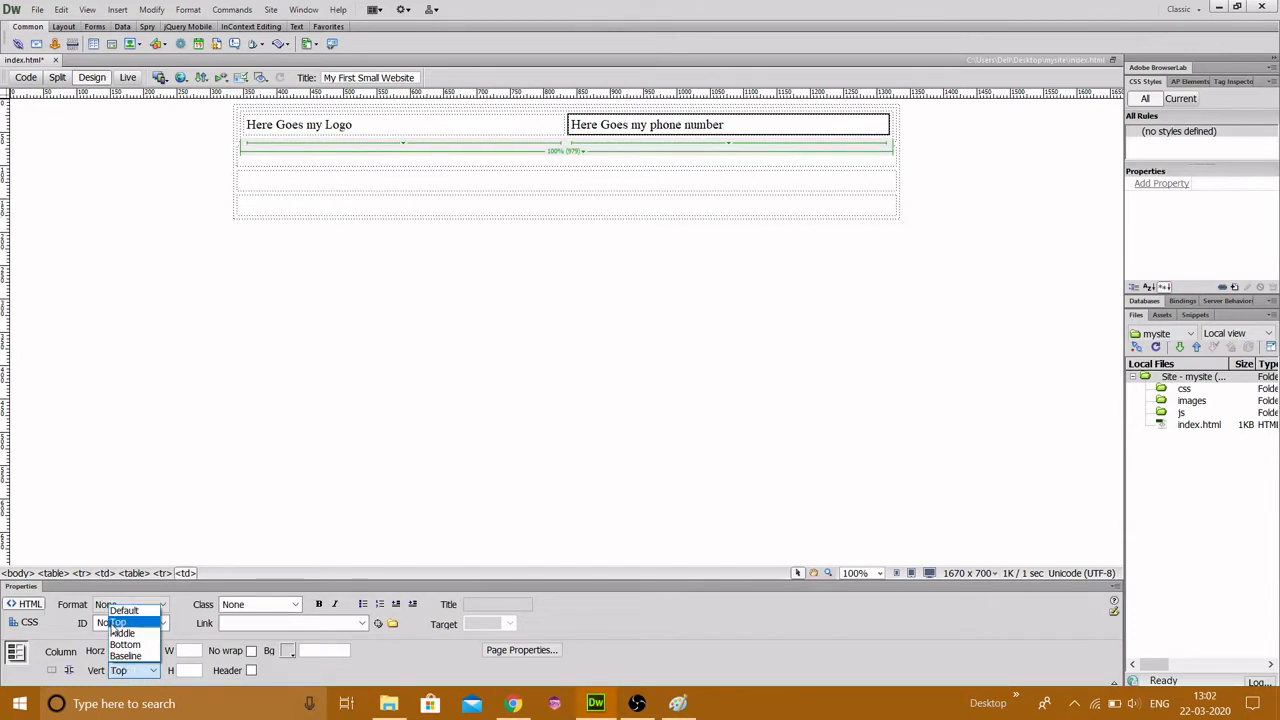
pyautogui.press('Return')
pyautogui.click(140, 651)
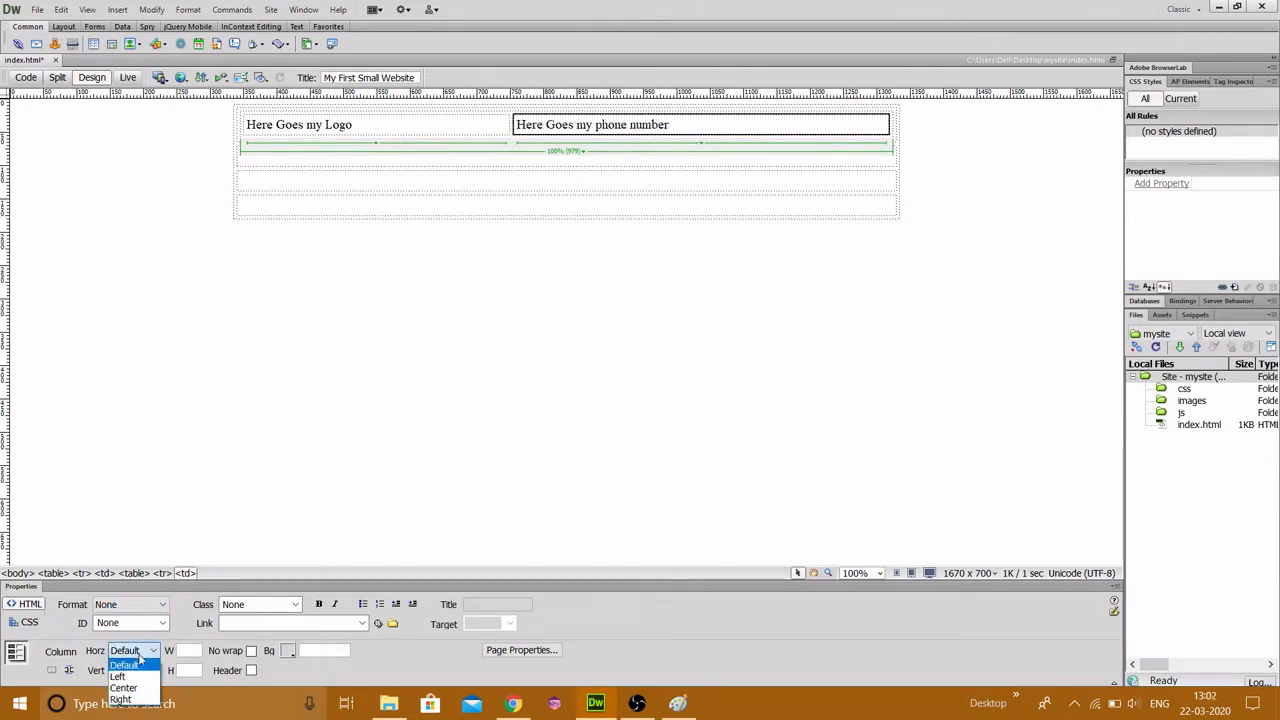
pyautogui.click(127, 700)
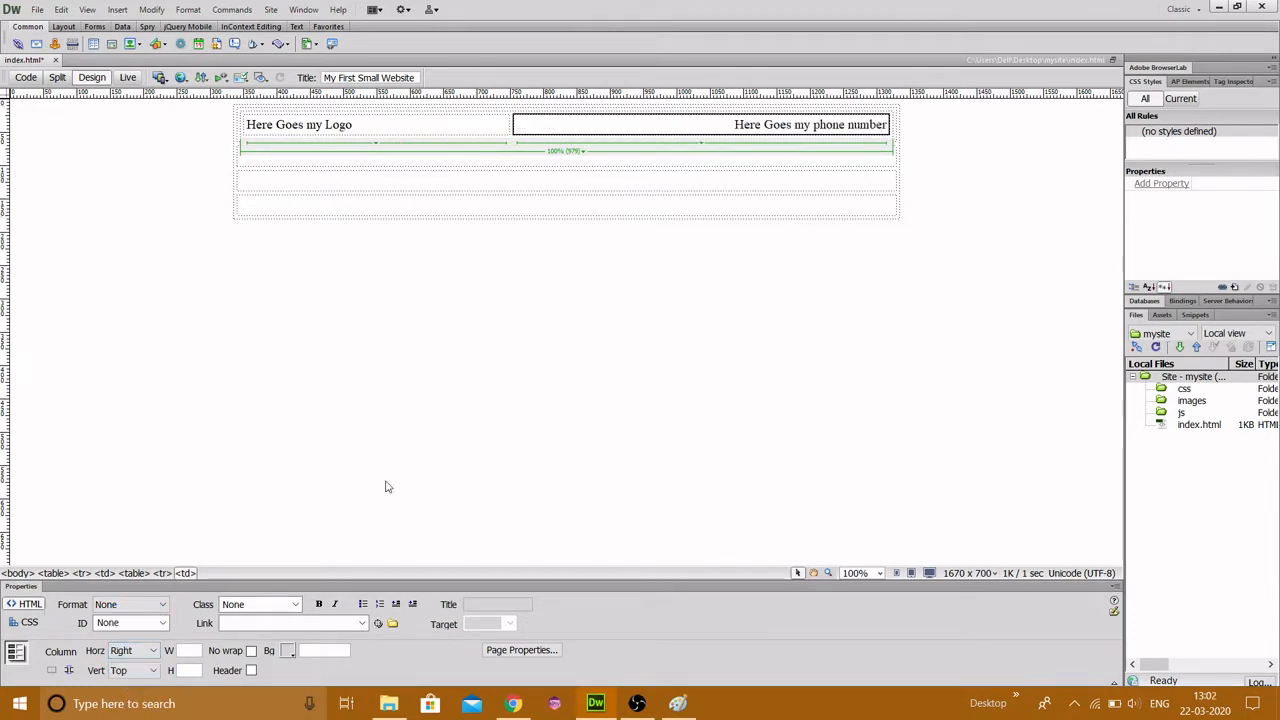
pyautogui.click(643, 252)
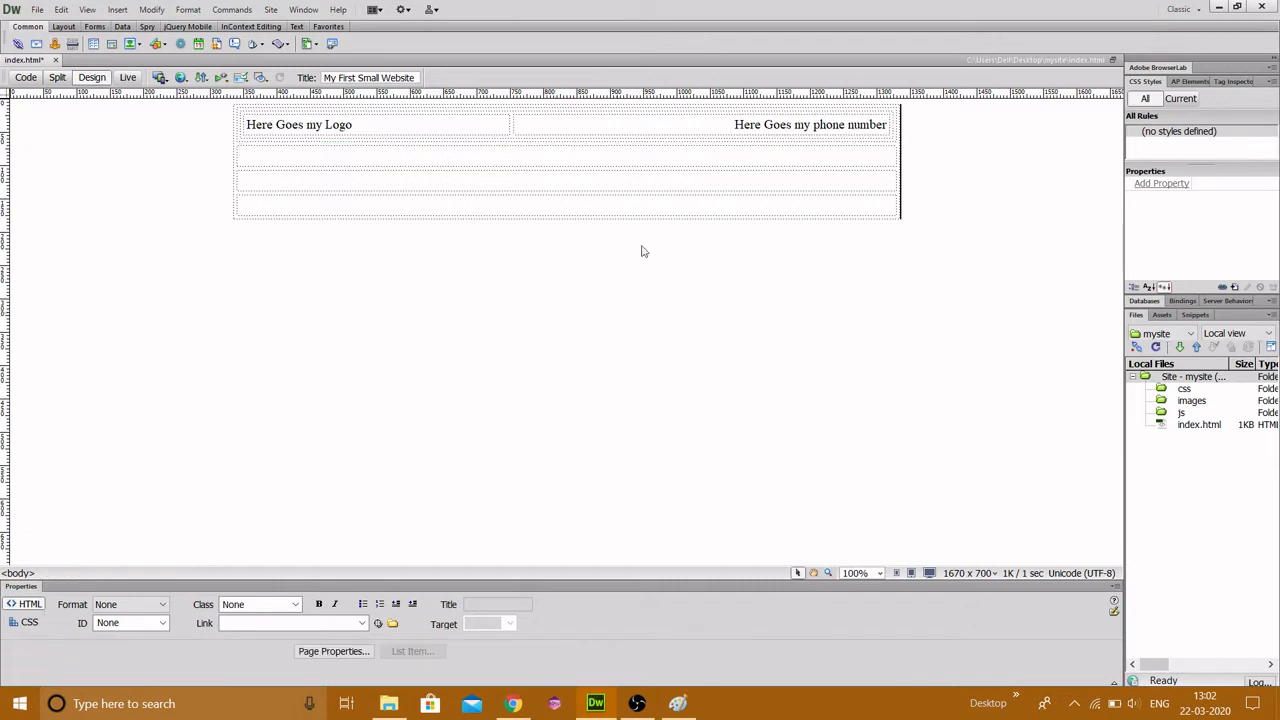
# Set the logo cell's horizontal alignment to Left and its vertical alignment to Top
pyautogui.click(377, 127)
pyautogui.click(130, 651)
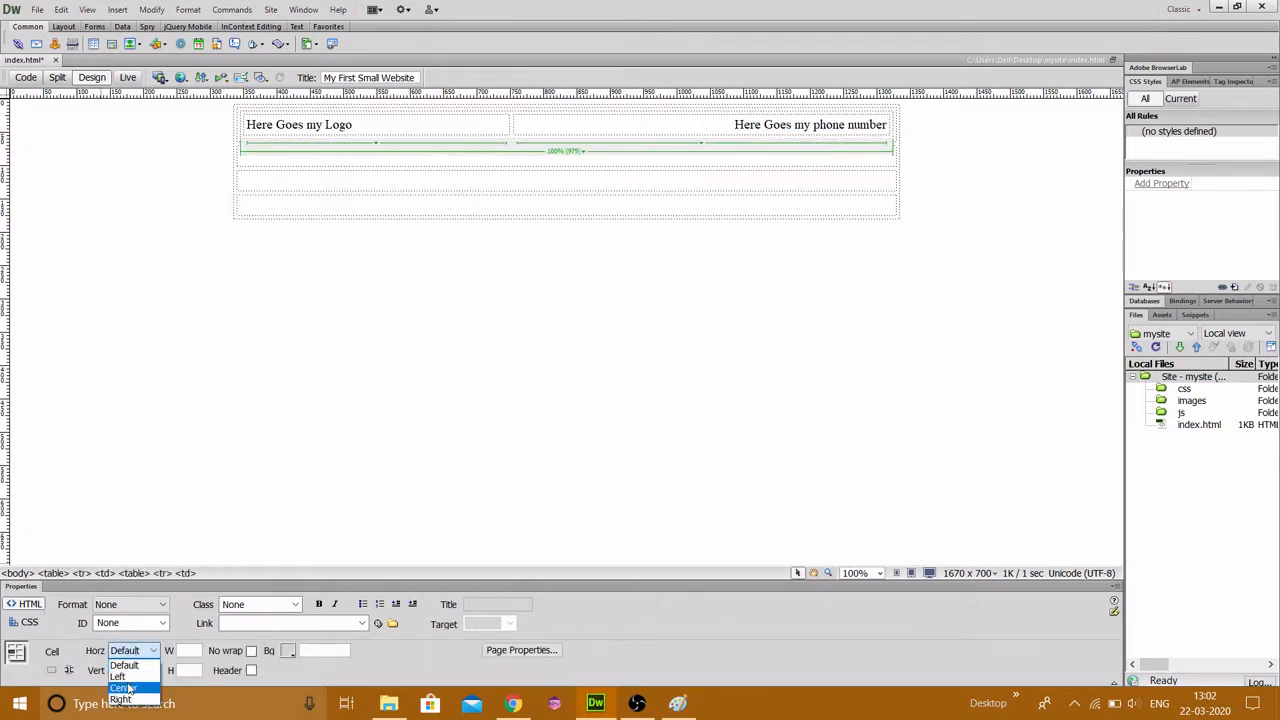
pyautogui.click(130, 673)
pyautogui.click(152, 671)
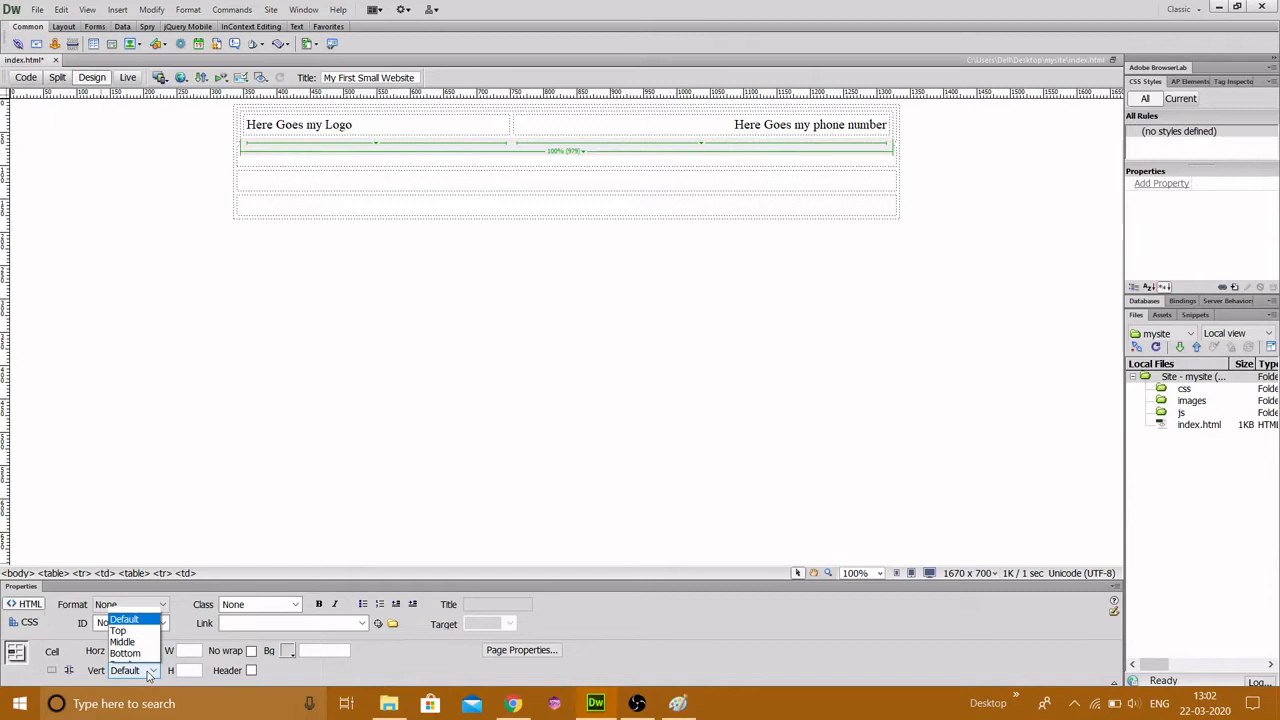
pyautogui.click(125, 626)
pyautogui.click(371, 395)
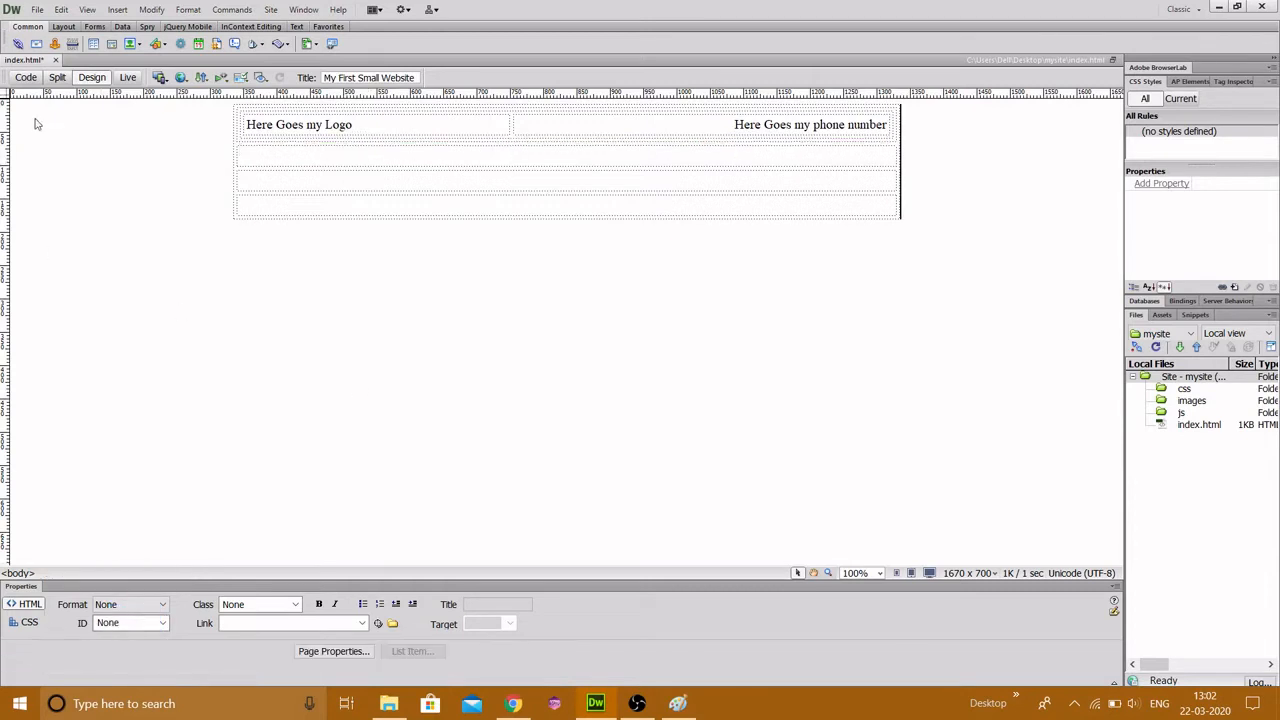
# Save index.html, preview it in Chrome and reload the page to show the logo and phone number texts
pyautogui.click(37, 10)
pyautogui.click(65, 172)
pyautogui.press('F12')
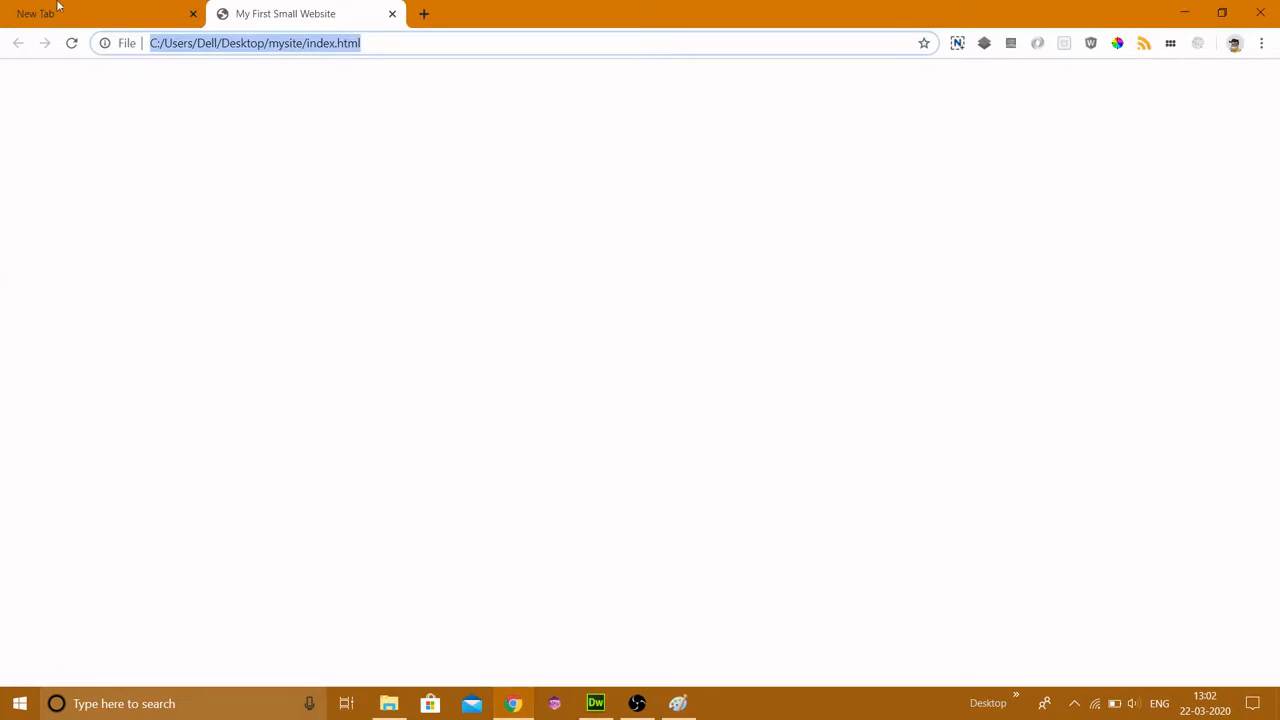
pyautogui.click(71, 43)
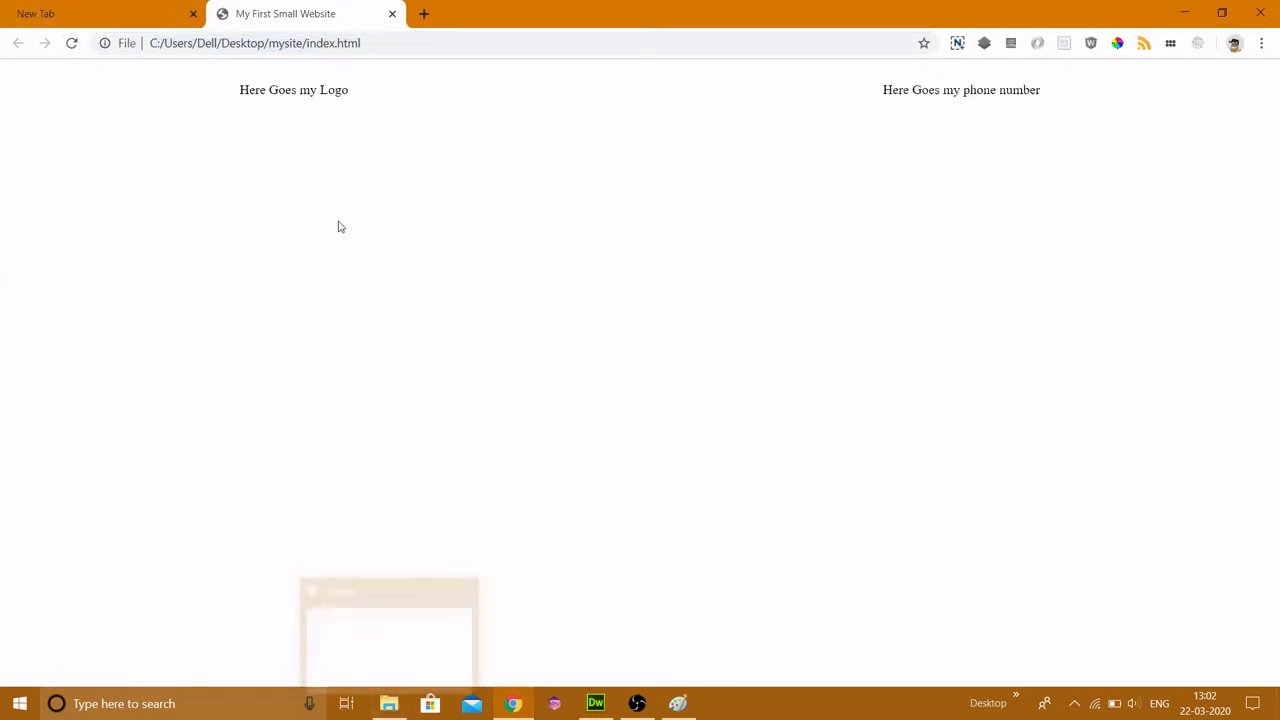
# Switch to File Explorer, look for a logo image in the Pictures and Desktop folders, and copy bmlogo.png from the Desktop
pyautogui.click(377, 618)
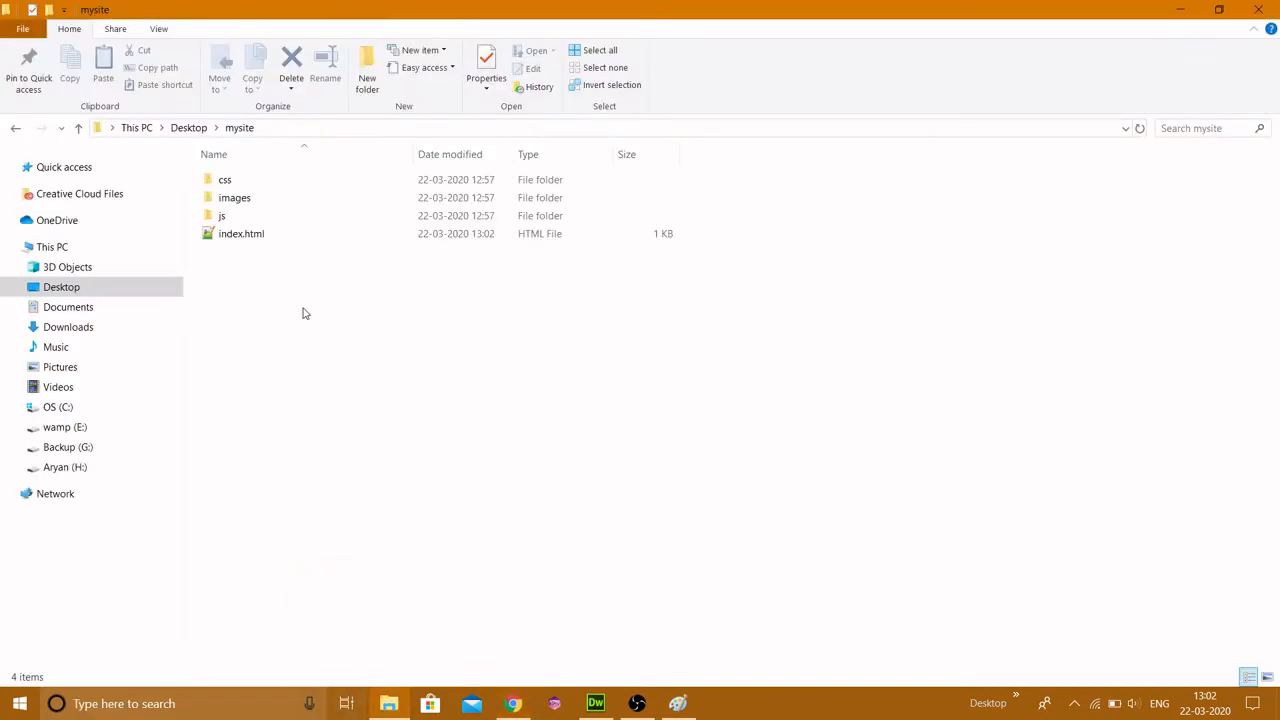
pyautogui.click(56, 347)
pyautogui.click(66, 368)
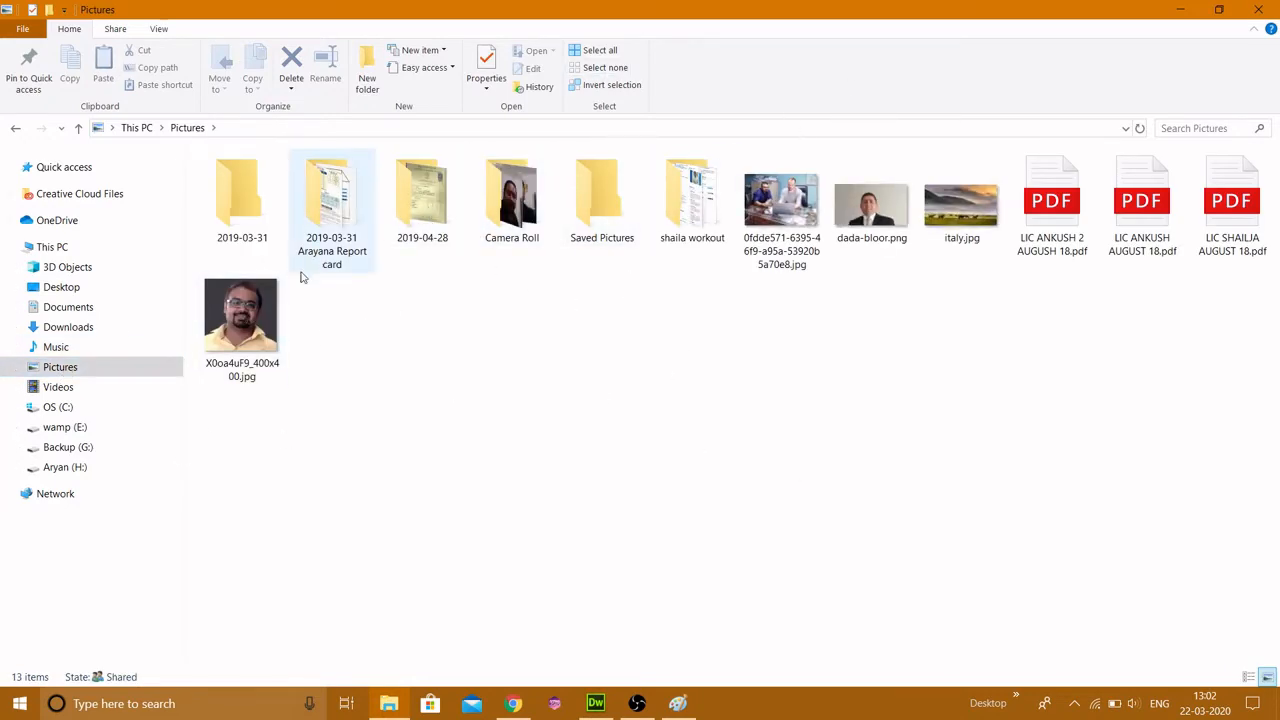
pyautogui.click(58, 289)
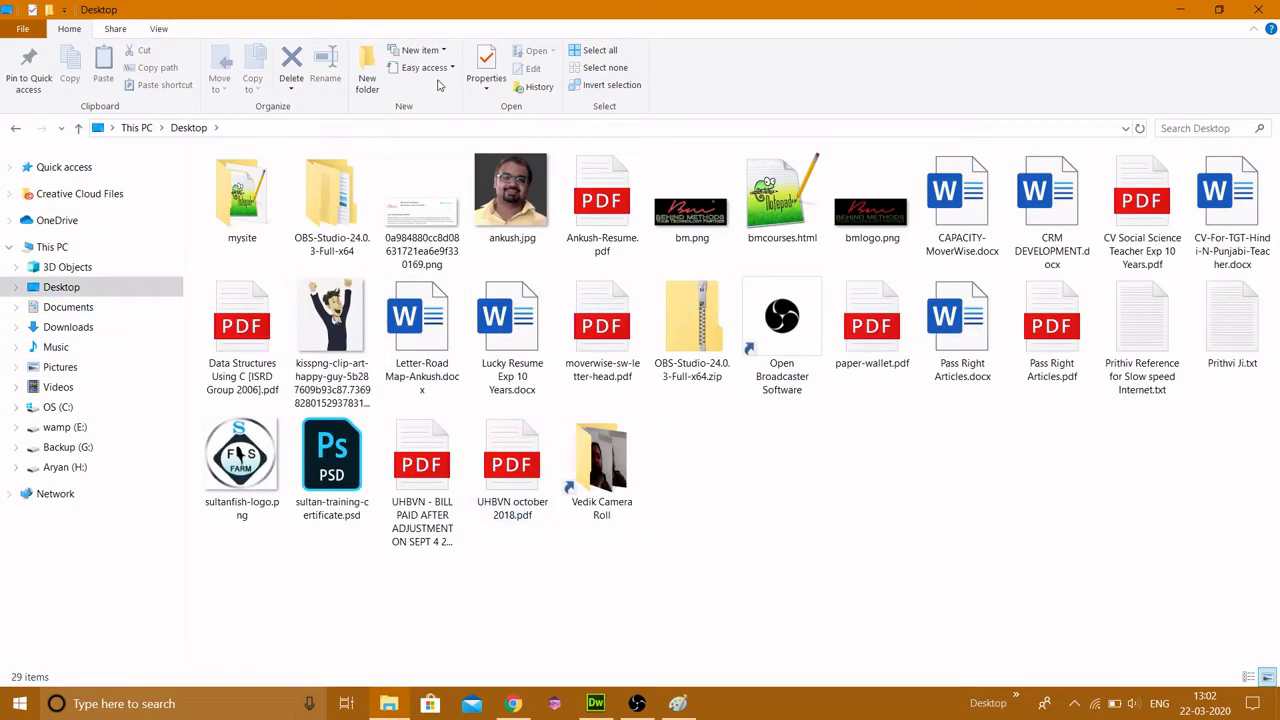
pyautogui.click(690, 210)
pyautogui.click(869, 217)
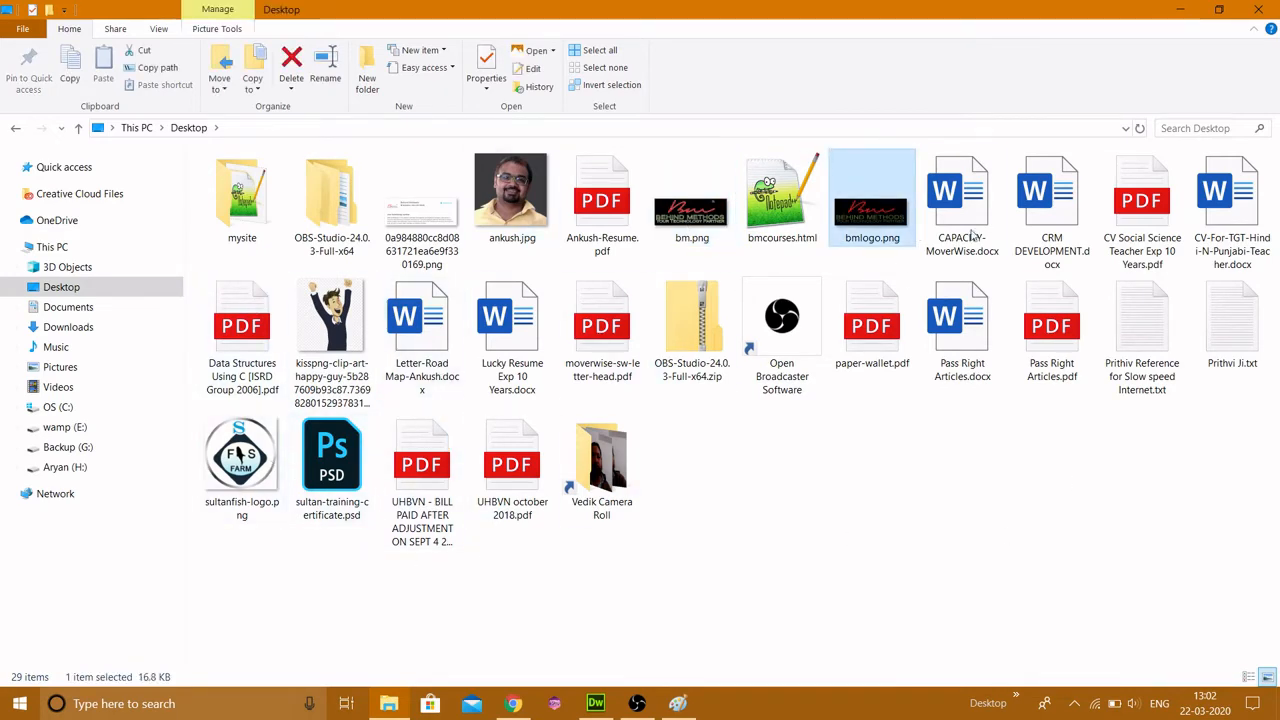
pyautogui.rightClick(868, 212)
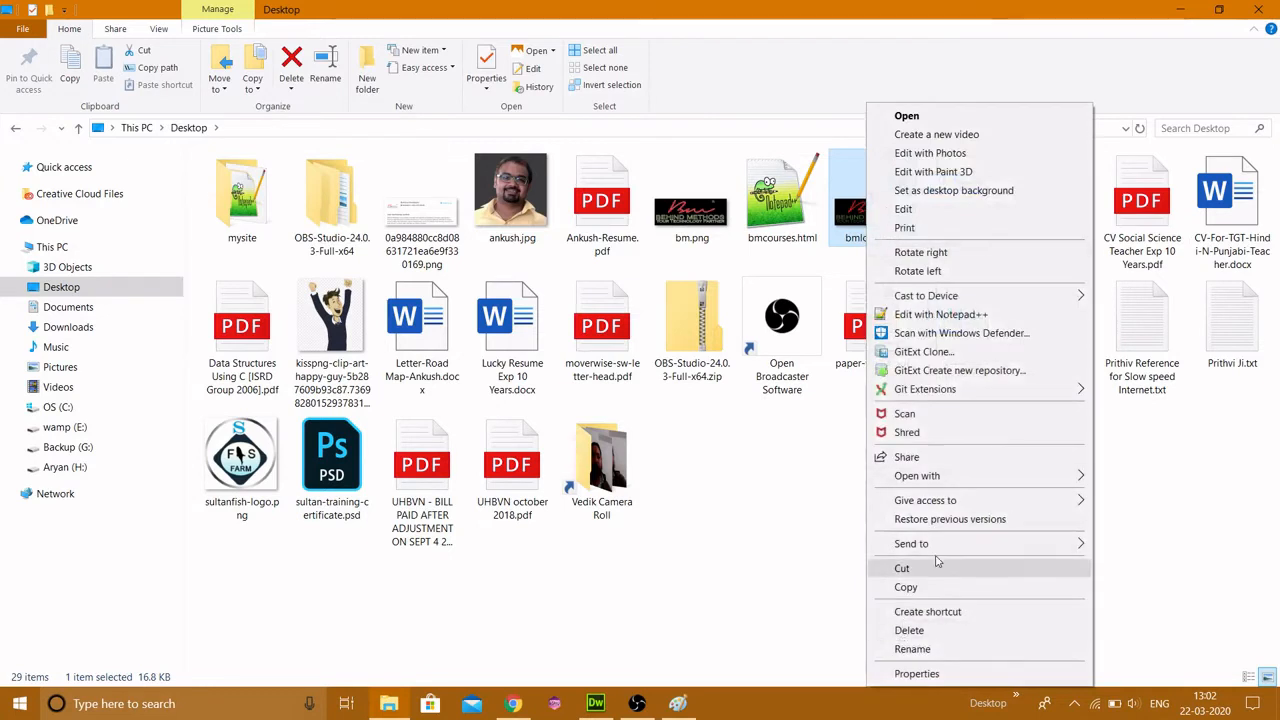
pyautogui.click(906, 587)
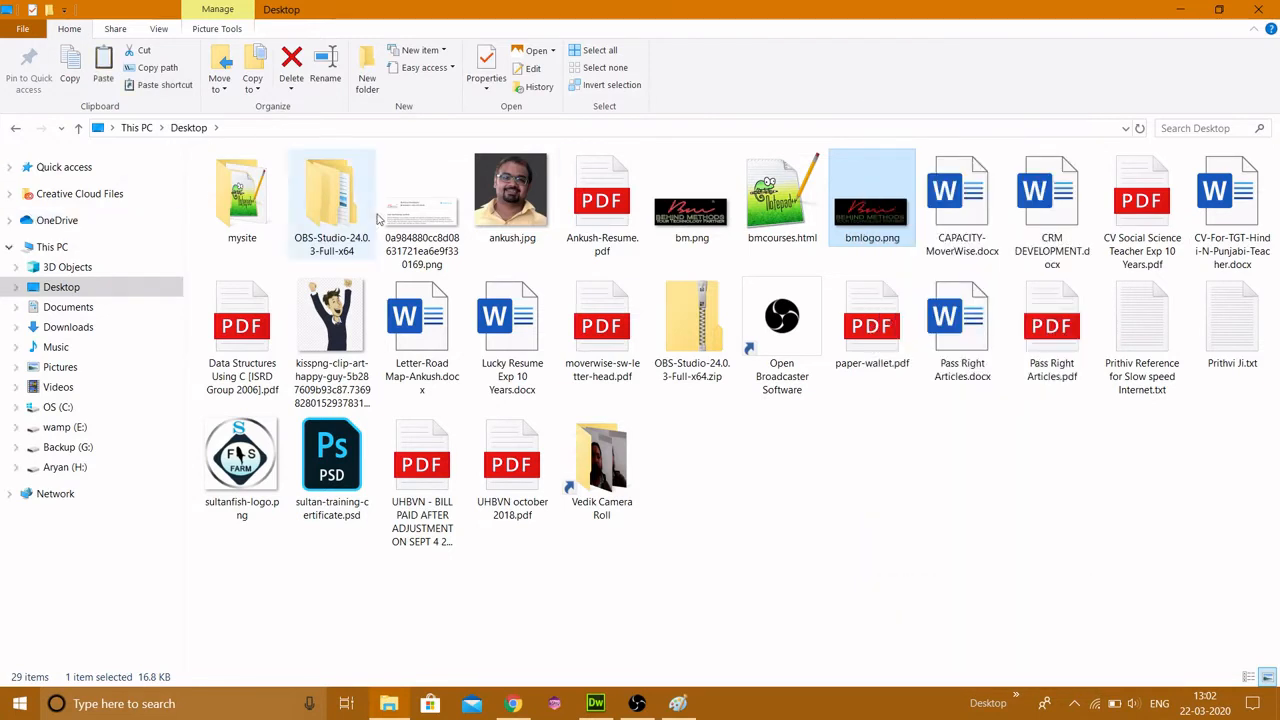
# Paste the copied logo file into the images folder inside mysite
pyautogui.doubleClick(242, 195)
pyautogui.click(240, 200)
pyautogui.doubleClick(240, 200)
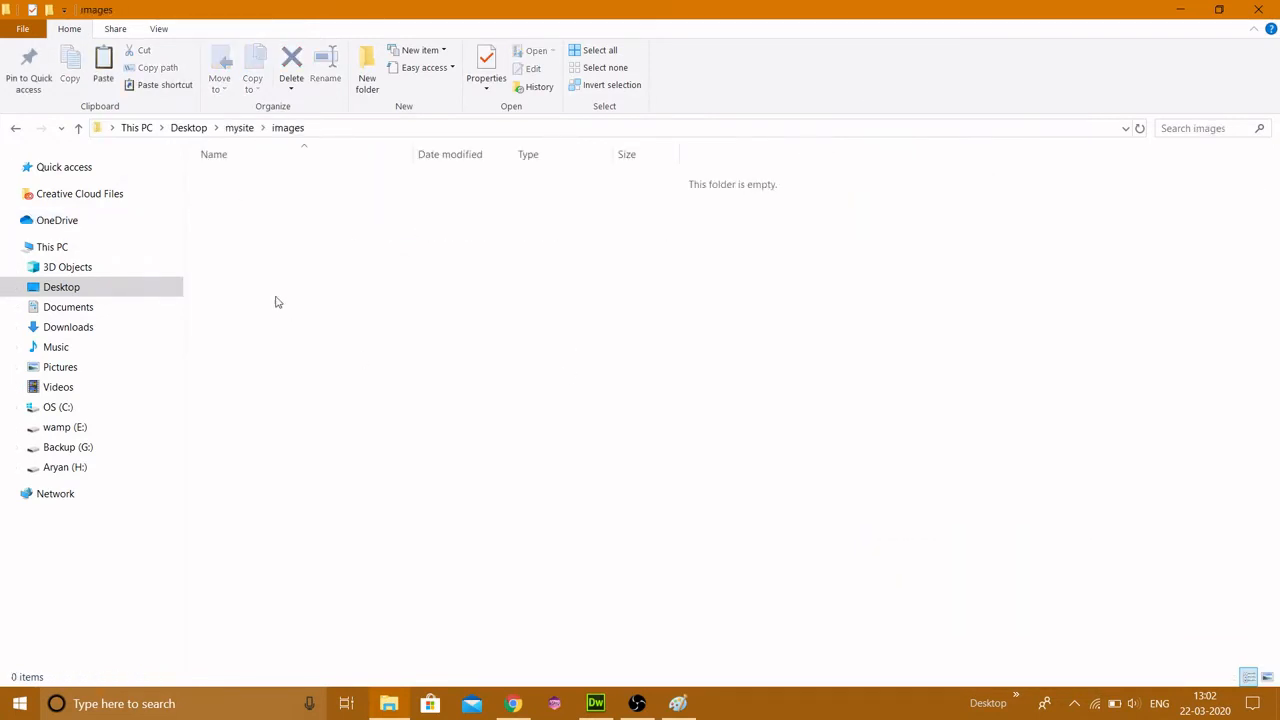
pyautogui.rightClick(292, 275)
pyautogui.click(359, 418)
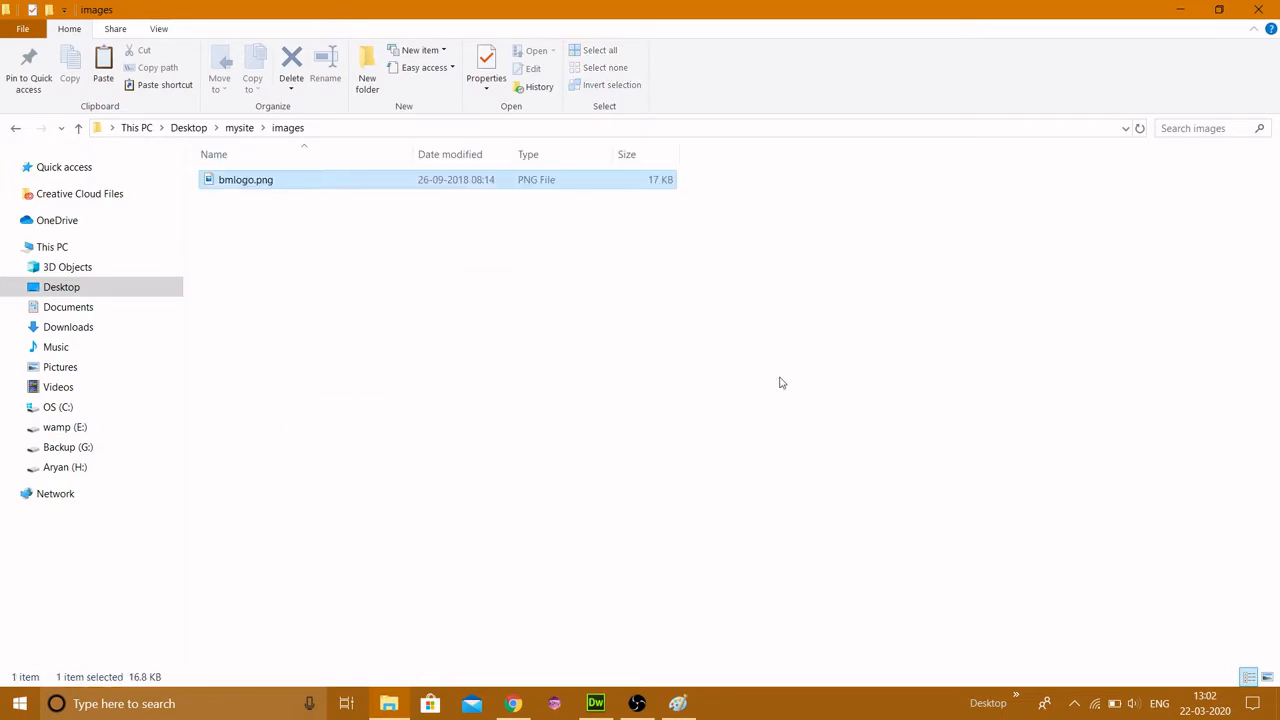
# Switch to Dreamweaver and insert bmlogo.png from the site's images folder at the "Here Goes my Logo" text
pyautogui.click(192, 297)
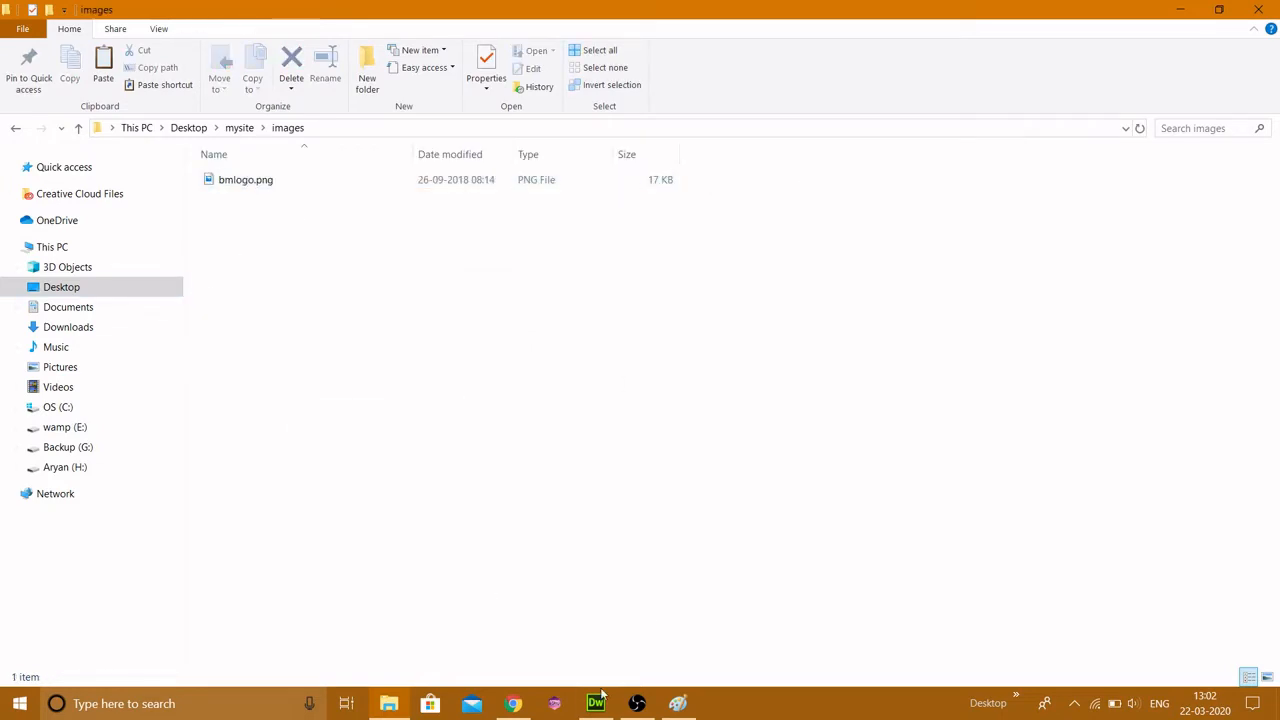
pyautogui.click(513, 703)
pyautogui.click(595, 703)
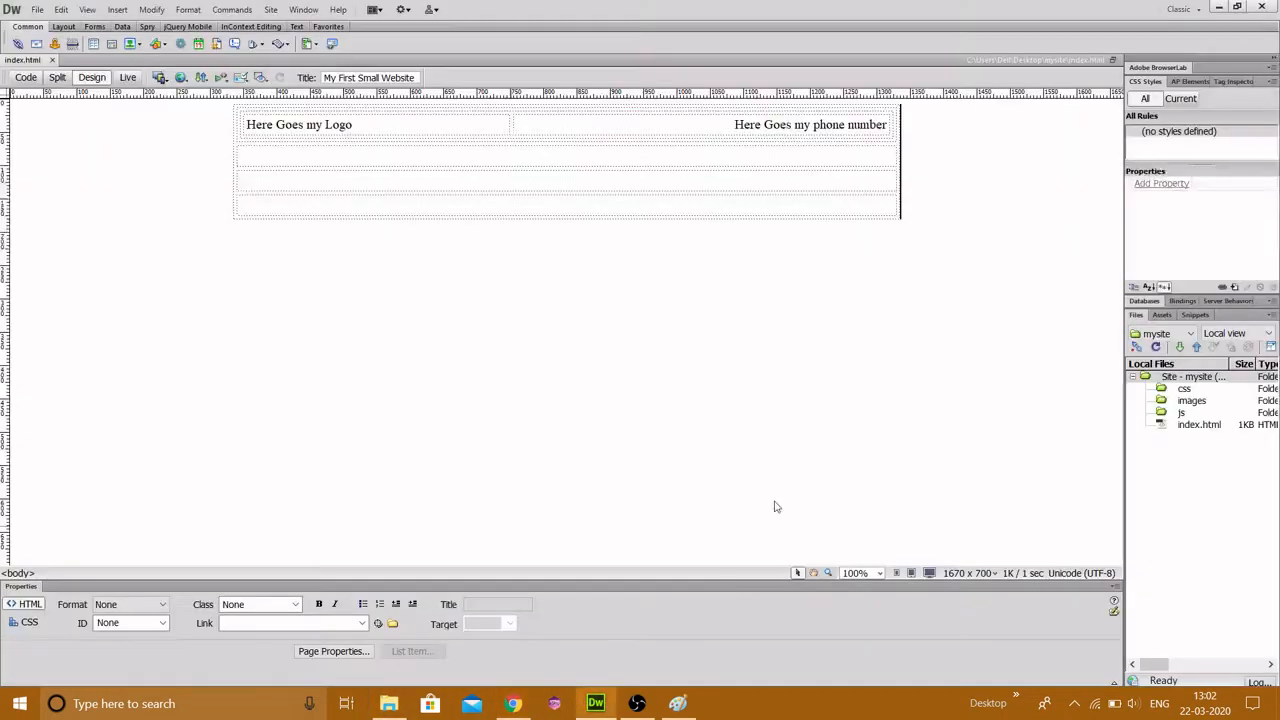
pyautogui.moveTo(394, 126); pyautogui.dragTo(230, 115)
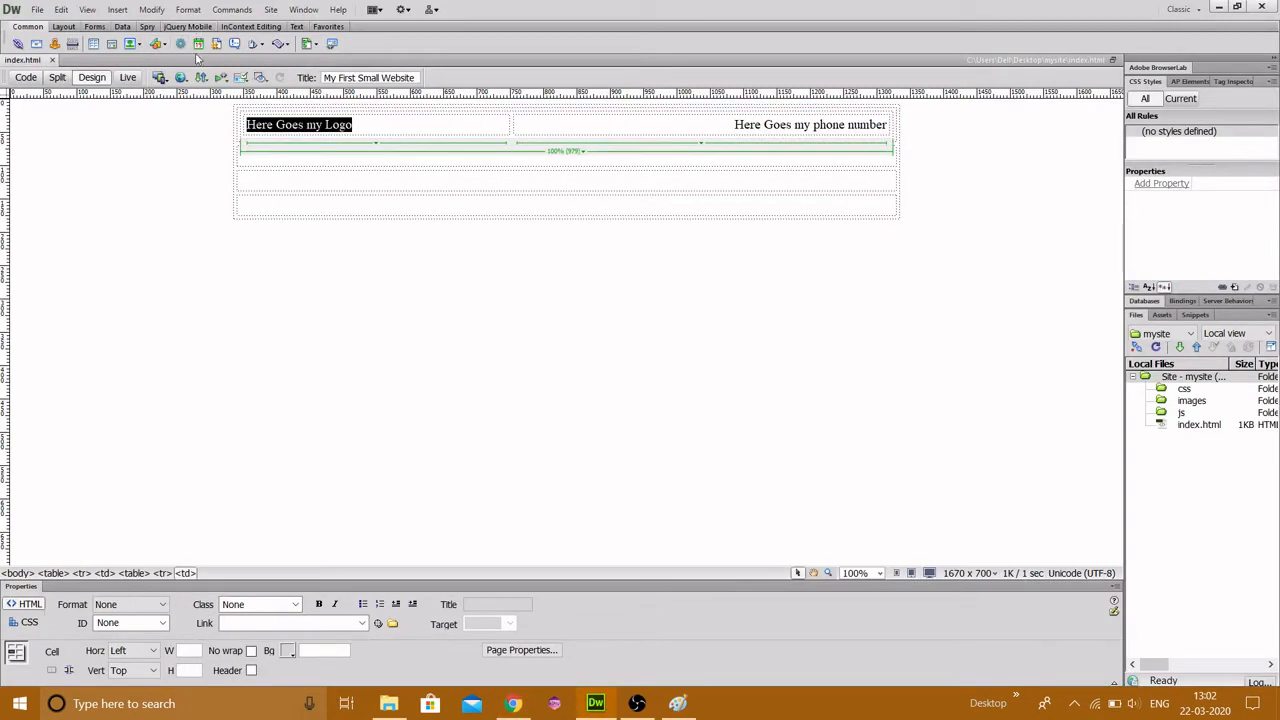
pyautogui.click(117, 10)
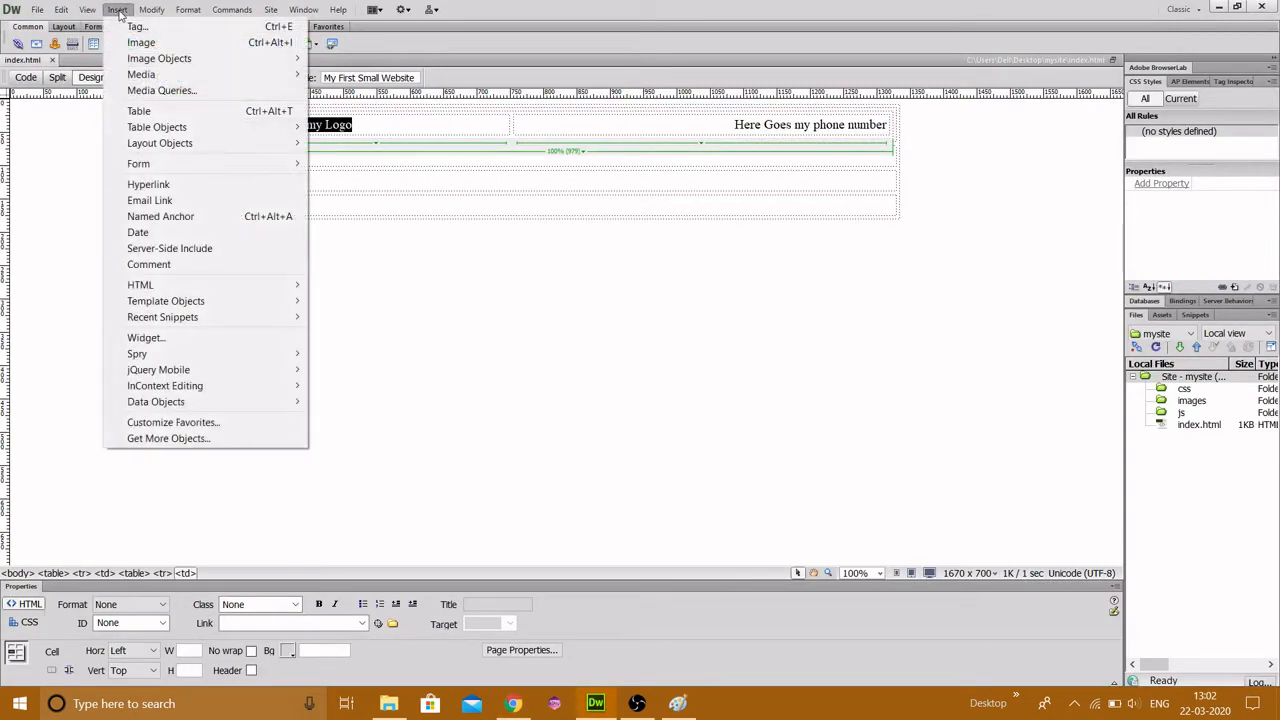
pyautogui.click(160, 44)
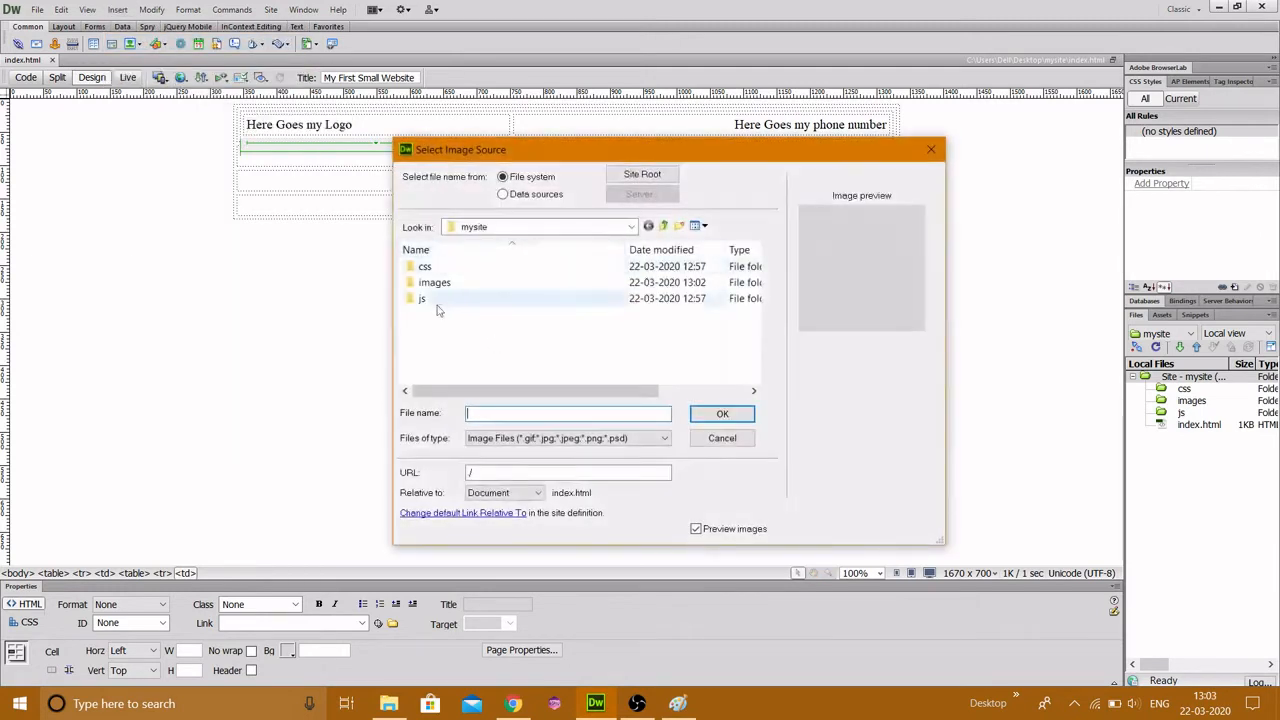
pyautogui.doubleClick(428, 283)
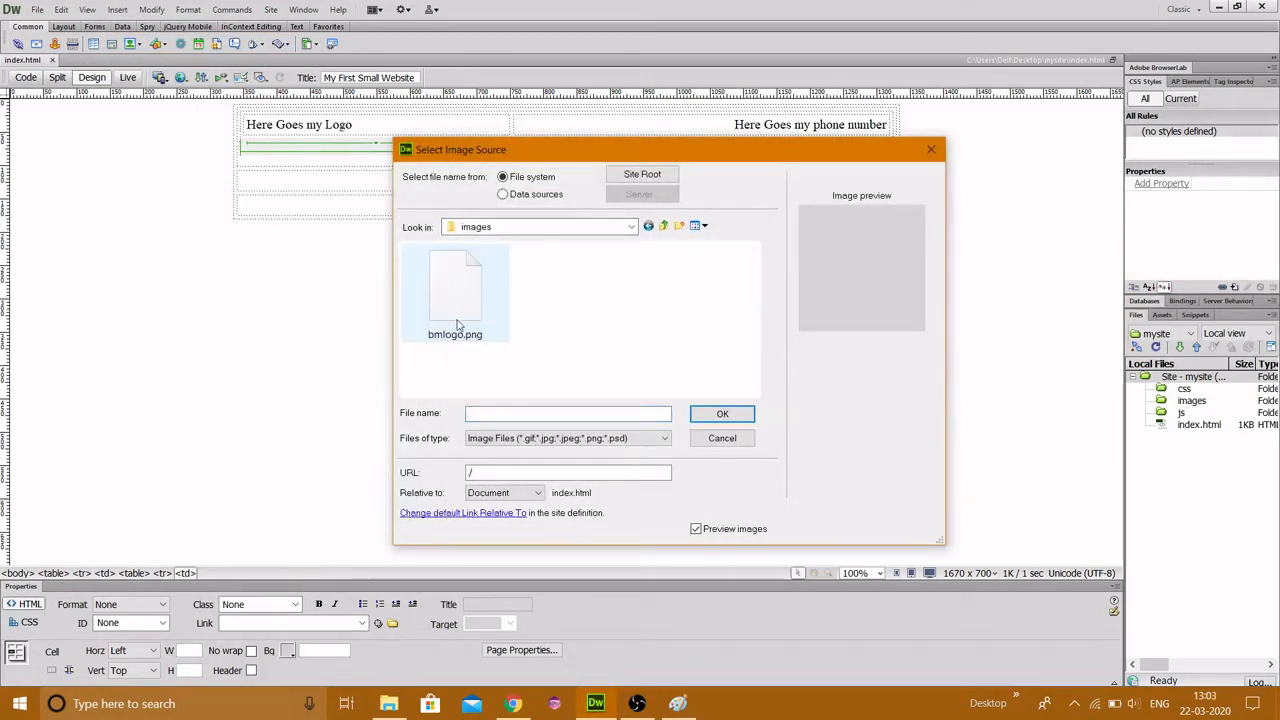
pyautogui.click(453, 295)
pyautogui.click(722, 414)
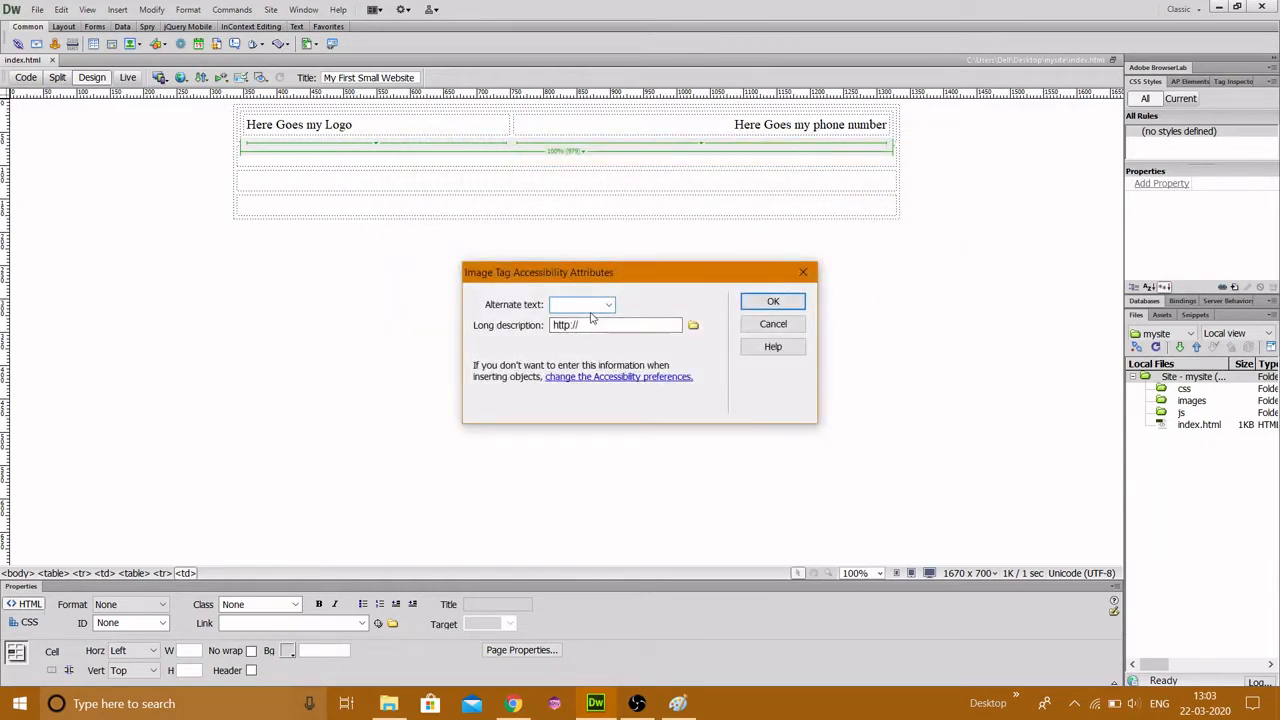
# Give the logo image the alternate text "Logo" with no long description, and delete the placeholder text "Here Goes my Logo"
pyautogui.write('Logo')
pyautogui.press('Tab')
pyautogui.press('BackSpace')
pyautogui.click(791, 304)
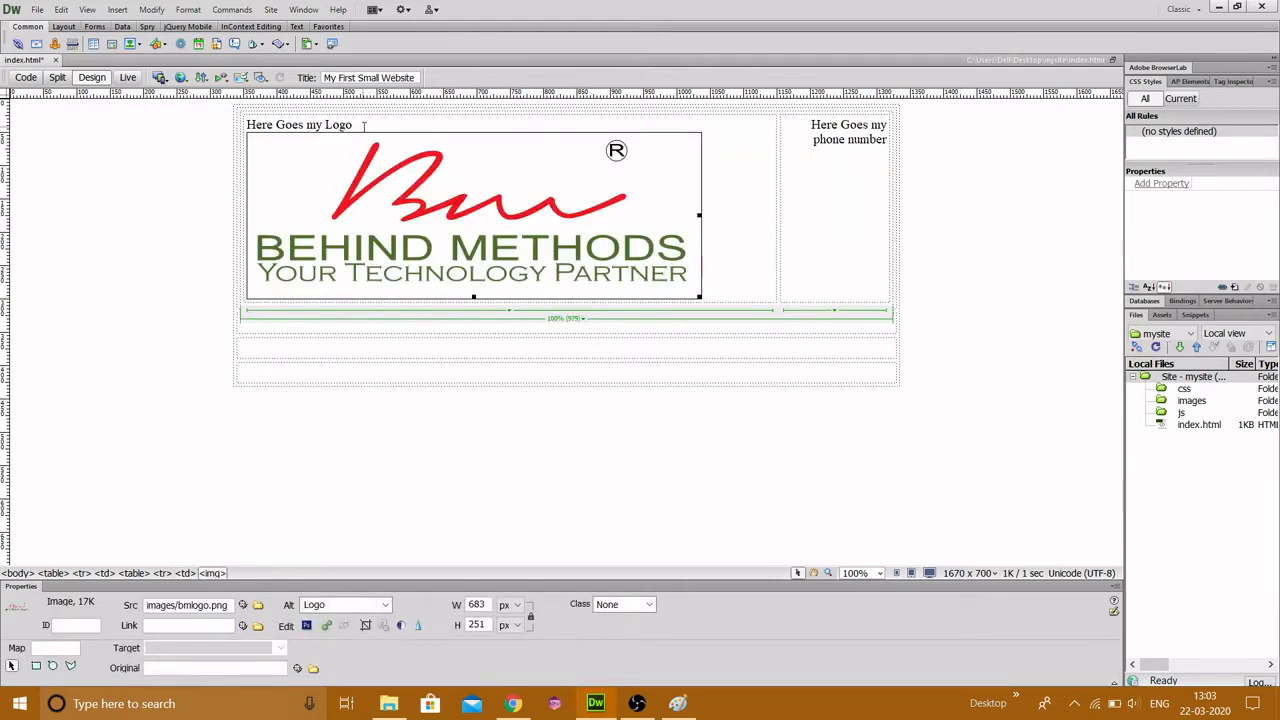
pyautogui.moveTo(363, 125); pyautogui.dragTo(171, 97)
pyautogui.press('Delete')
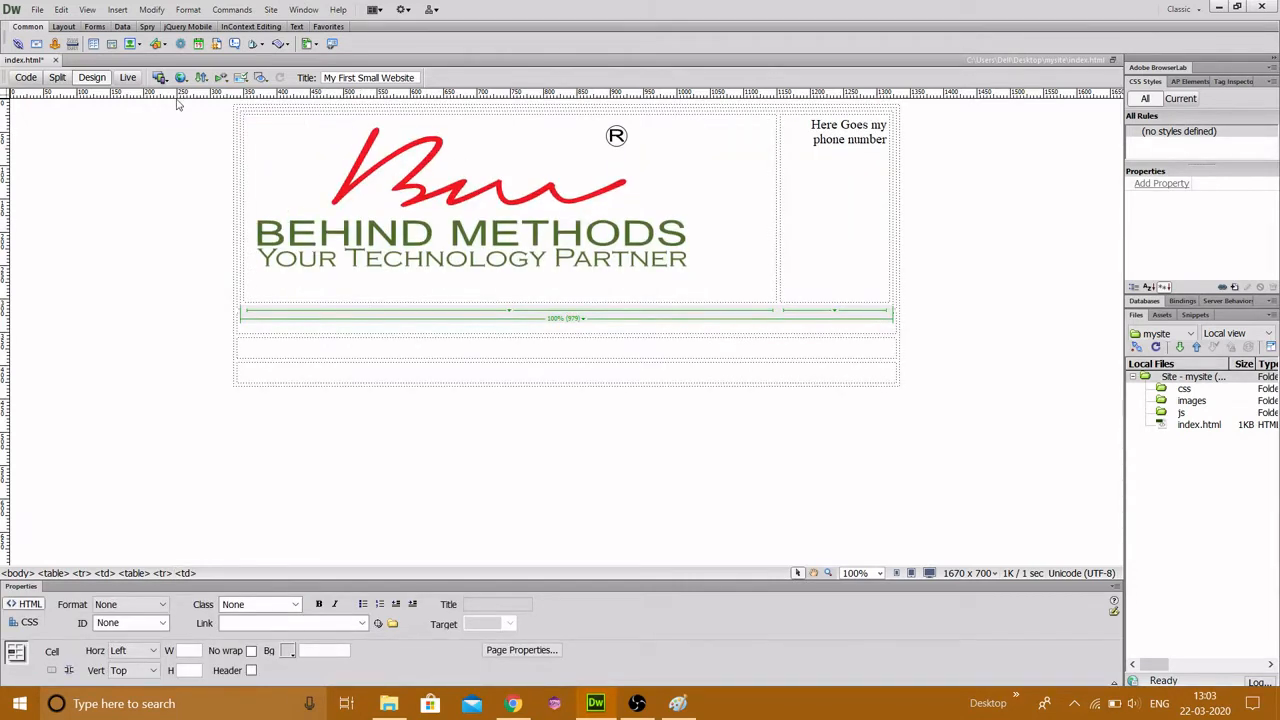
pyautogui.click(587, 209)
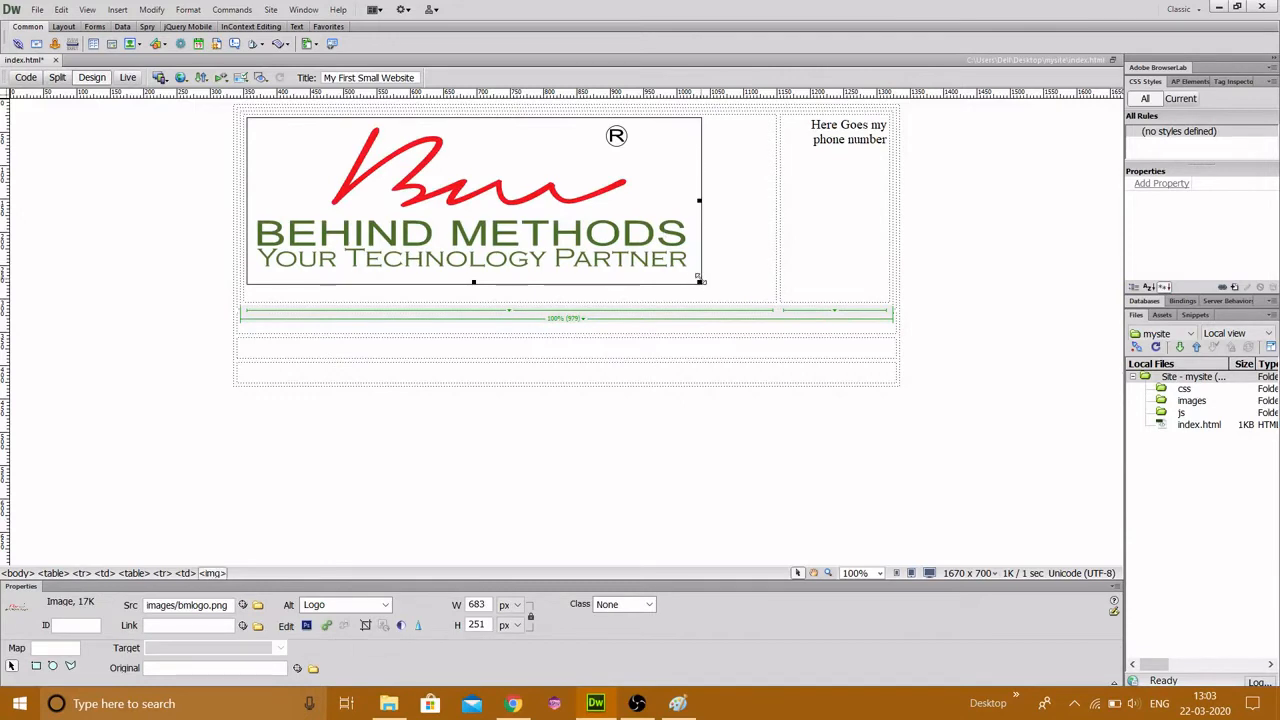
pyautogui.moveTo(700, 281); pyautogui.dragTo(521, 186)
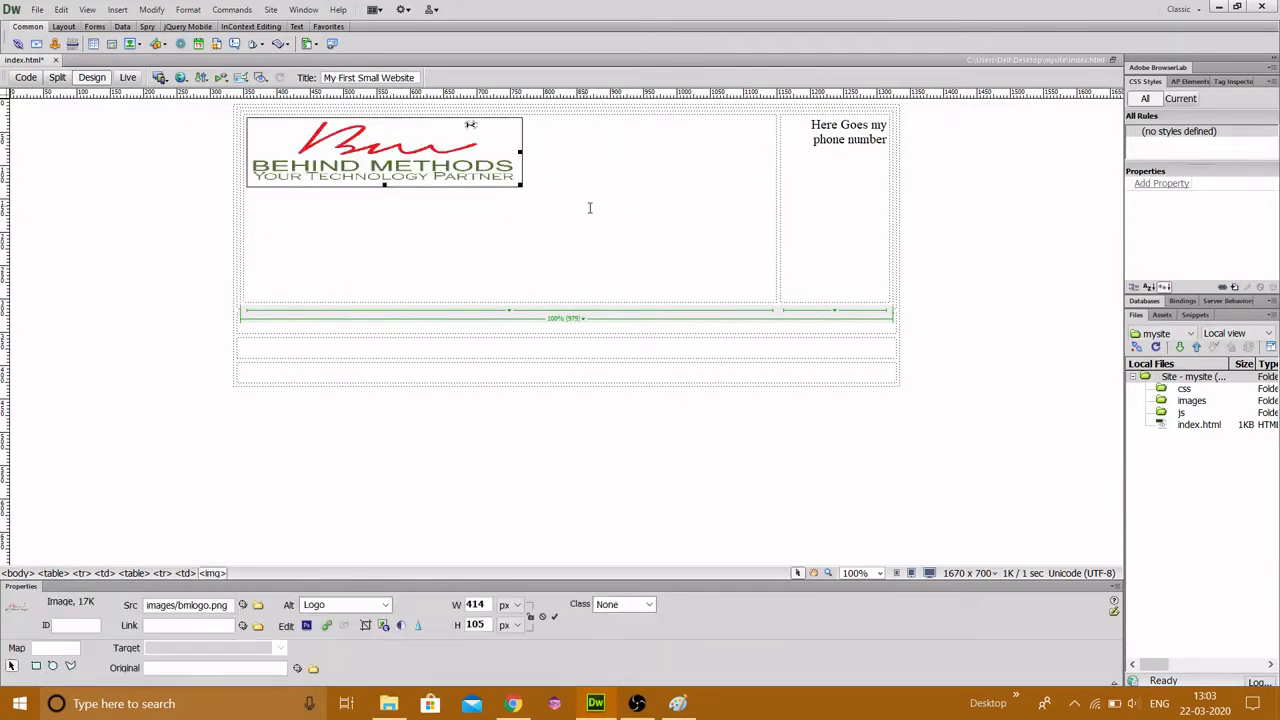
pyautogui.hotkey('ctrl', 'z')
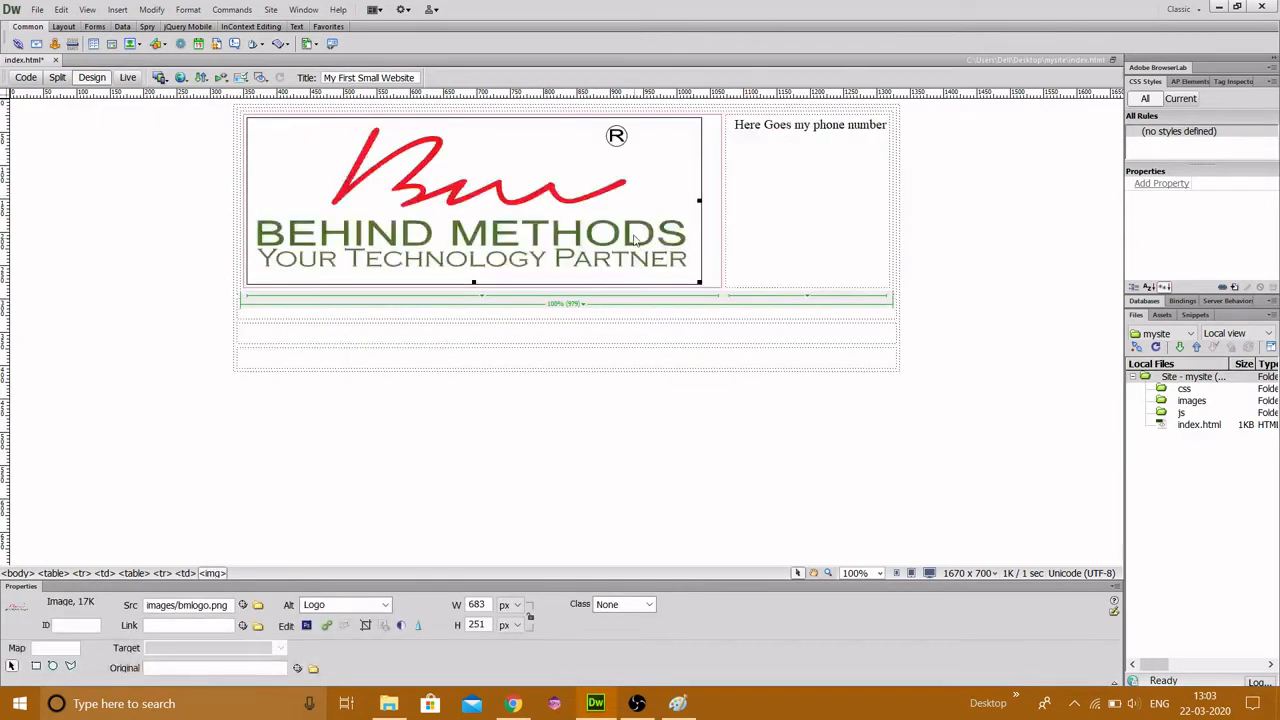
# Save index.html and reload it in Chrome to check the logo at its original size, returning to Dreamweaver
pyautogui.click(720, 275)
pyautogui.hotkey('ctrl', 's')
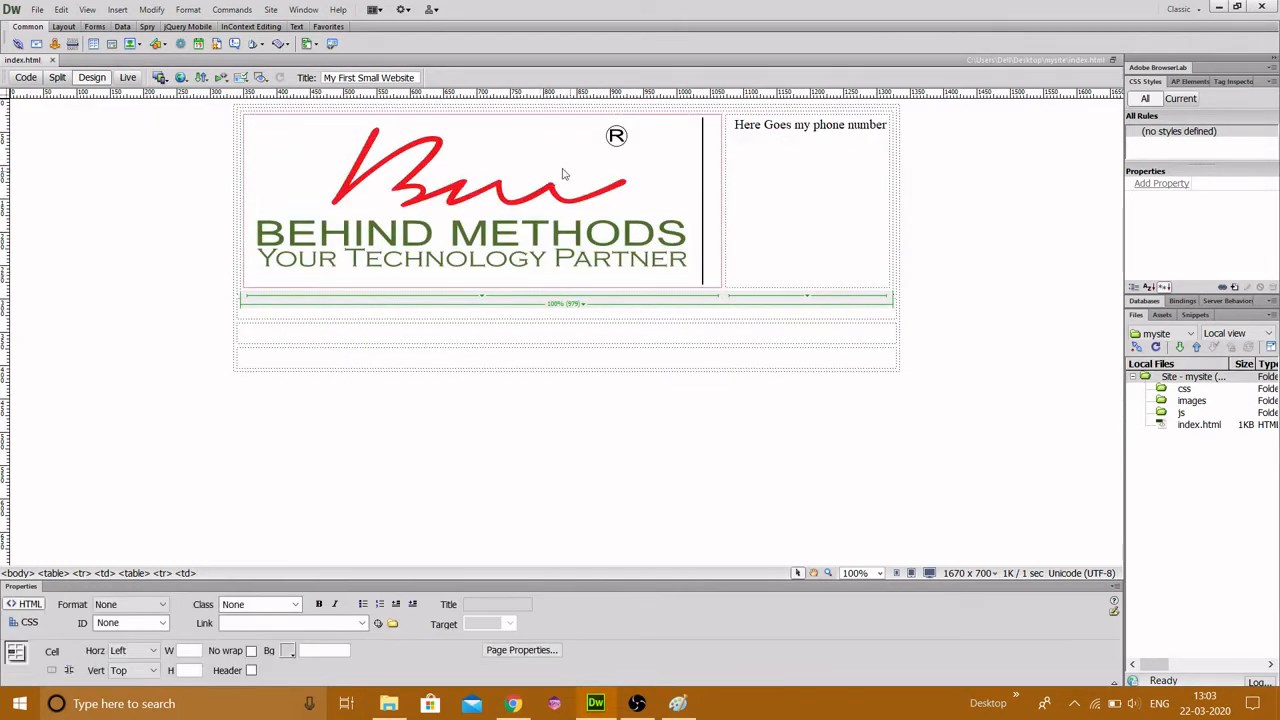
pyautogui.hotkey('alt', 'Tab')
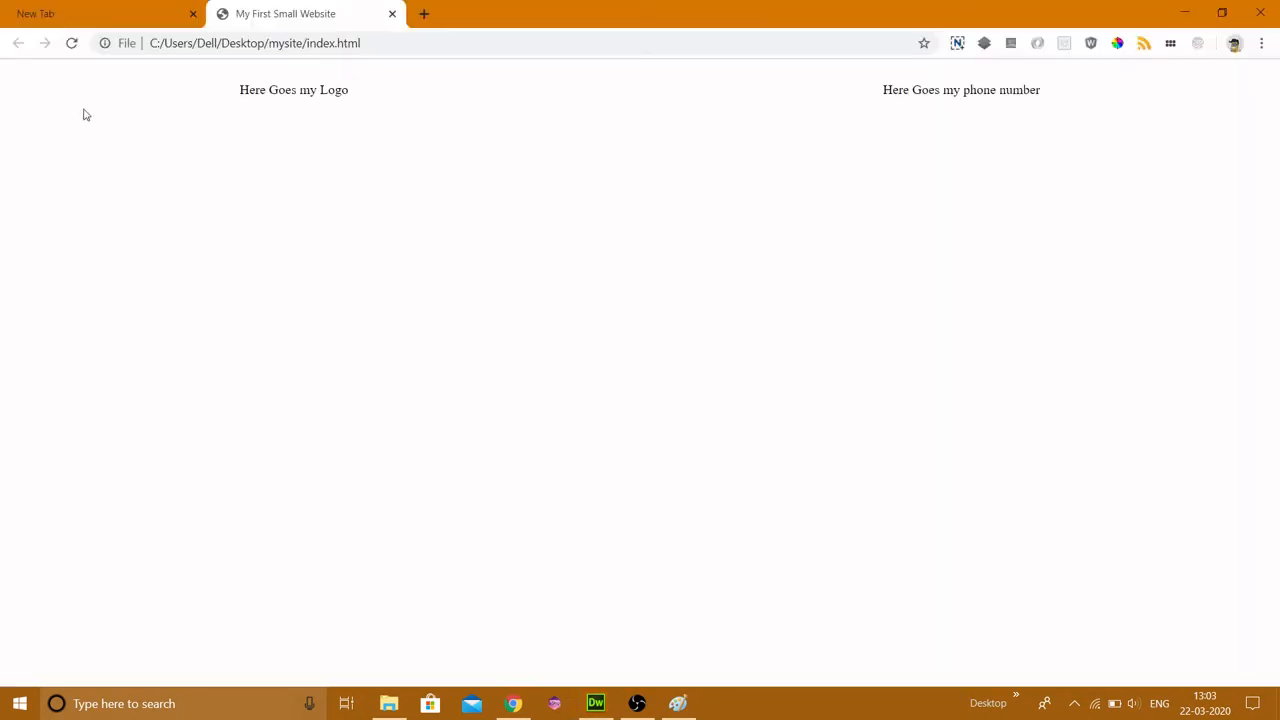
pyautogui.click(71, 43)
pyautogui.hotkey('alt', 'Tab')
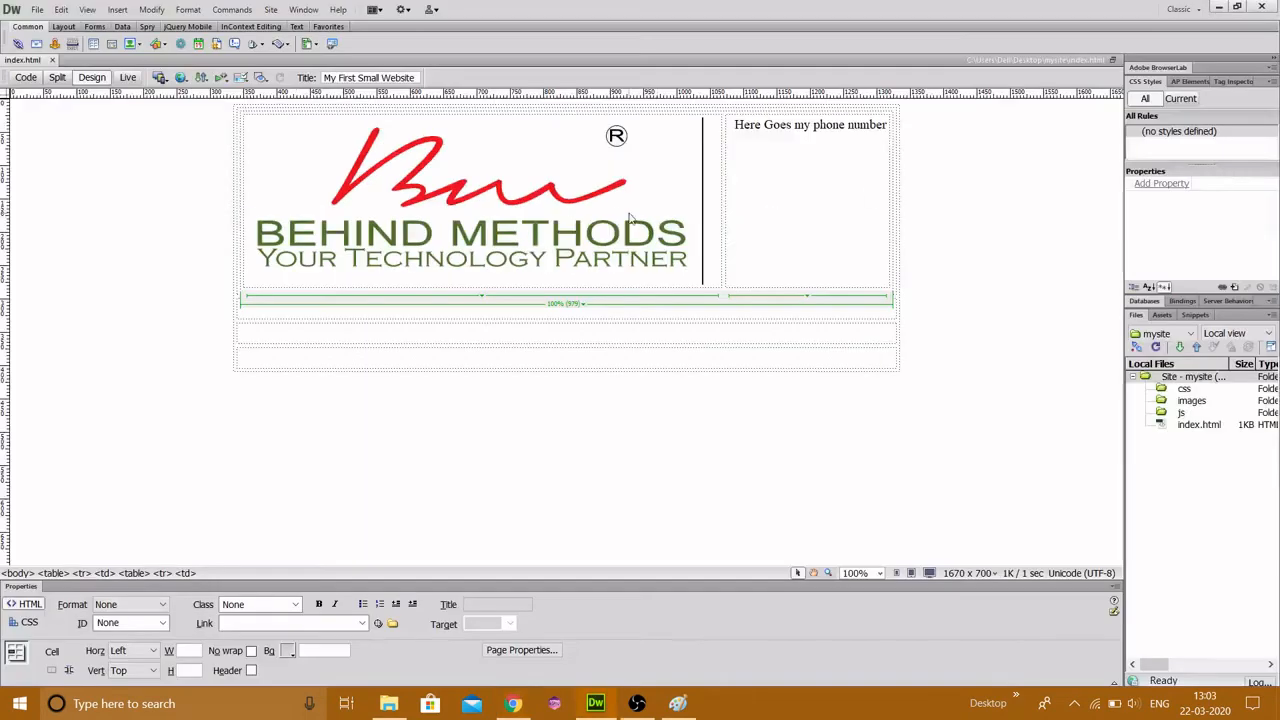
# Resize the logo image proportionally to about 353 × 129 pixels and check the page in Chrome
pyautogui.click(580, 207)
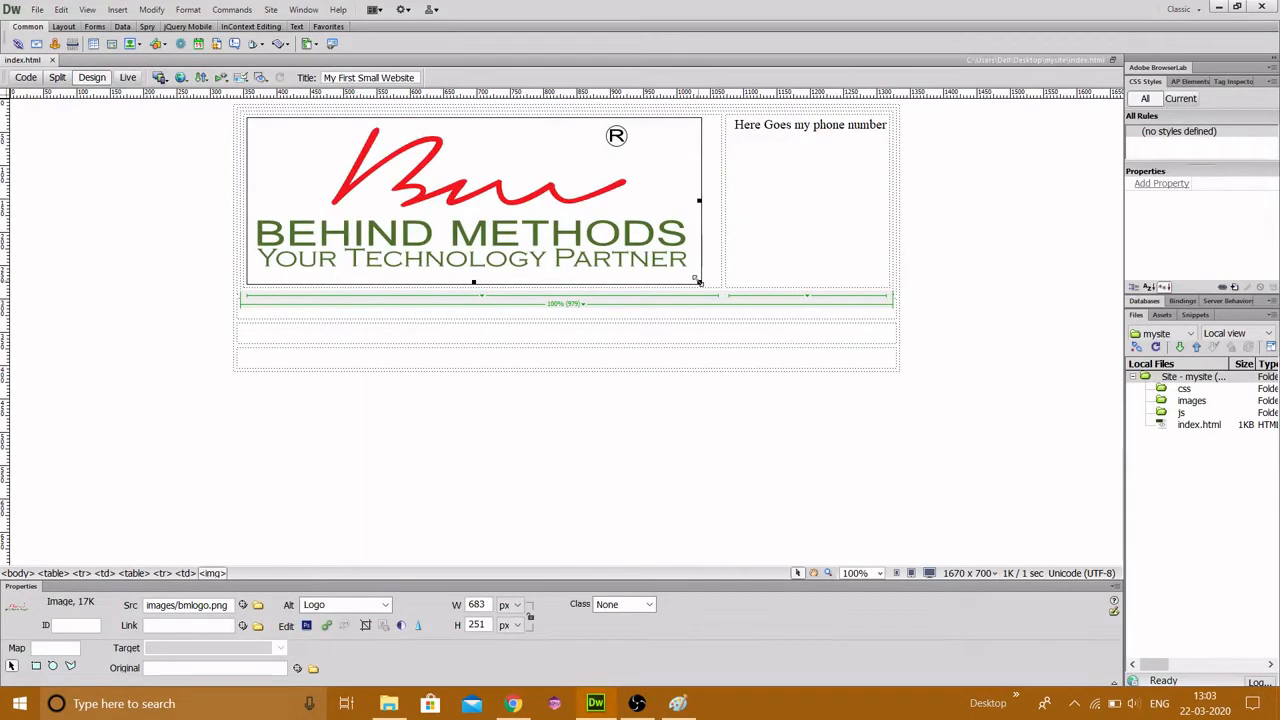
pyautogui.moveTo(698, 281); pyautogui.dragTo(477, 151)
pyautogui.click(576, 211)
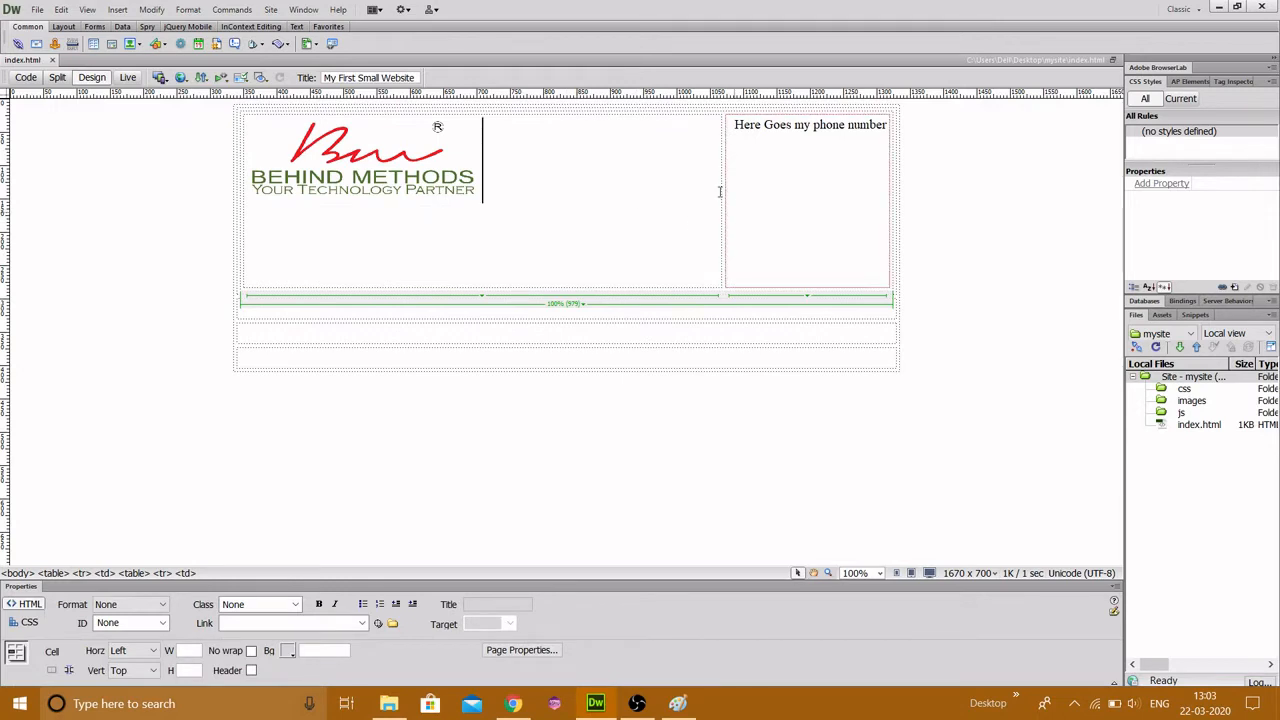
pyautogui.press('F12')
pyautogui.click(71, 43)
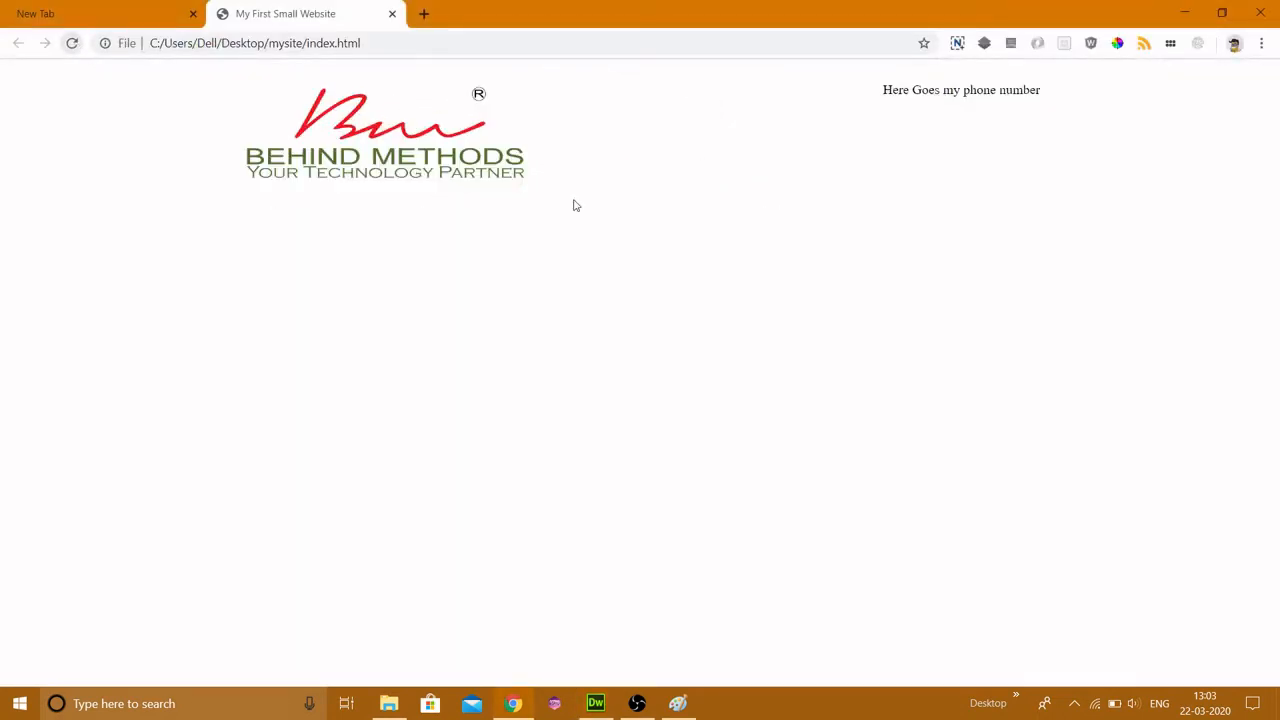
pyautogui.hotkey('alt', 'Tab')
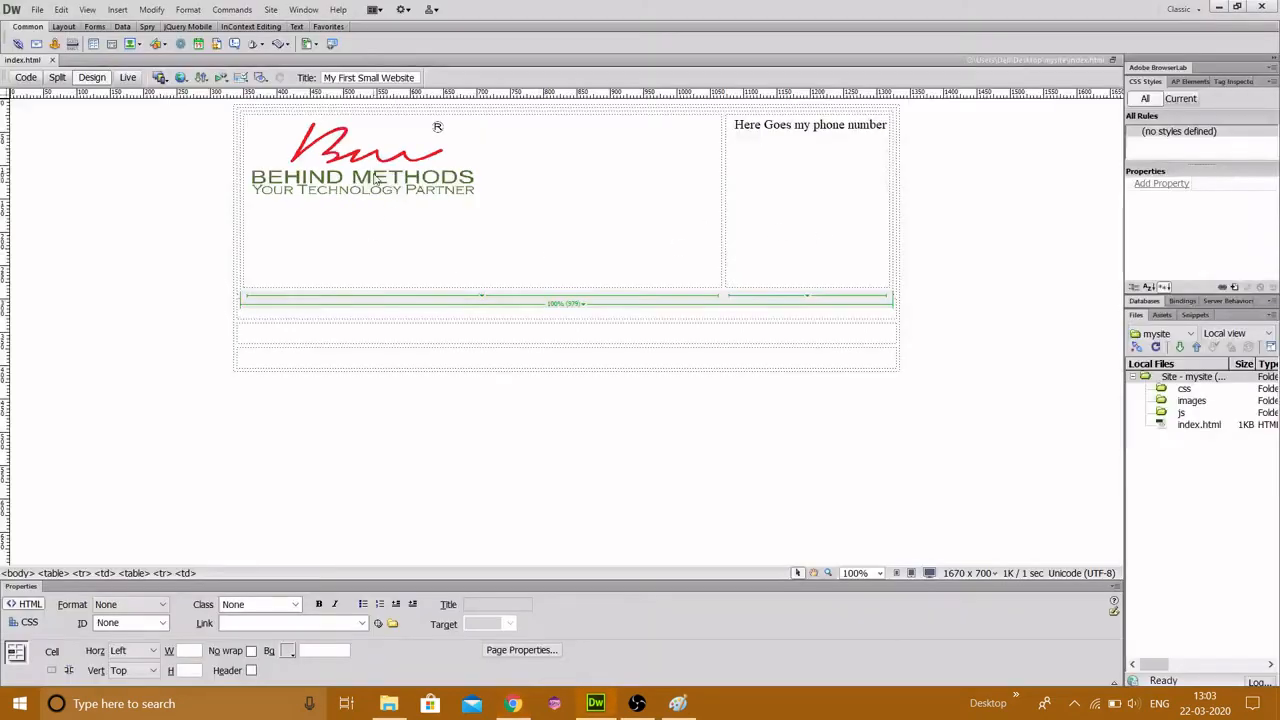
# Shrink the logo image proportionally to about 250 × 91 pixels and check the reloaded page in Chrome
pyautogui.click(456, 200)
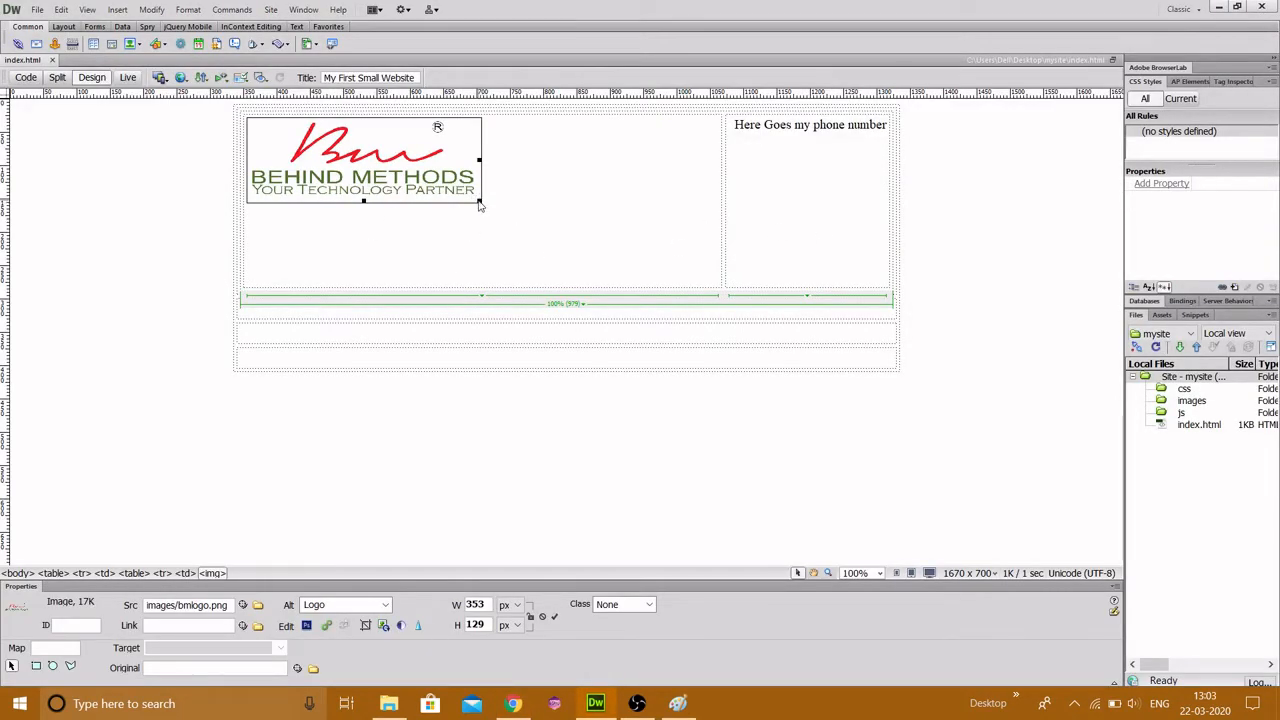
pyautogui.moveTo(478, 200); pyautogui.dragTo(413, 172)
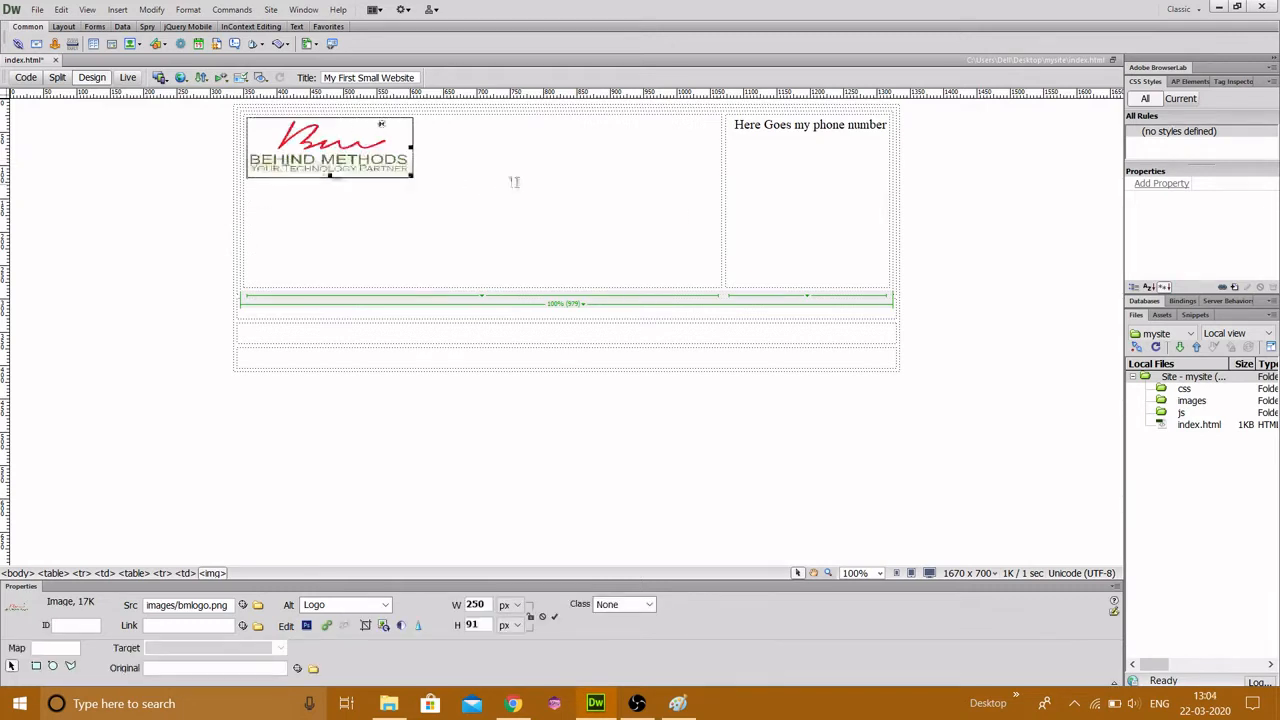
pyautogui.click(522, 182)
pyautogui.press('F12')
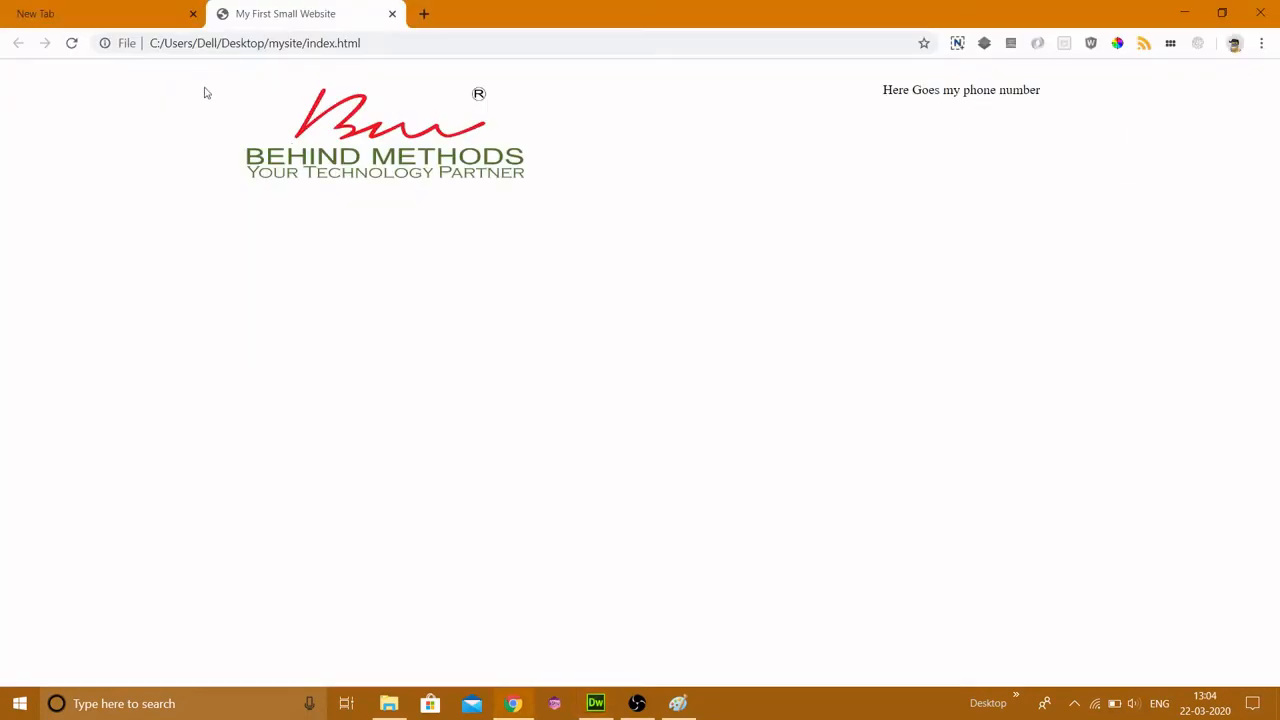
pyautogui.click(72, 43)
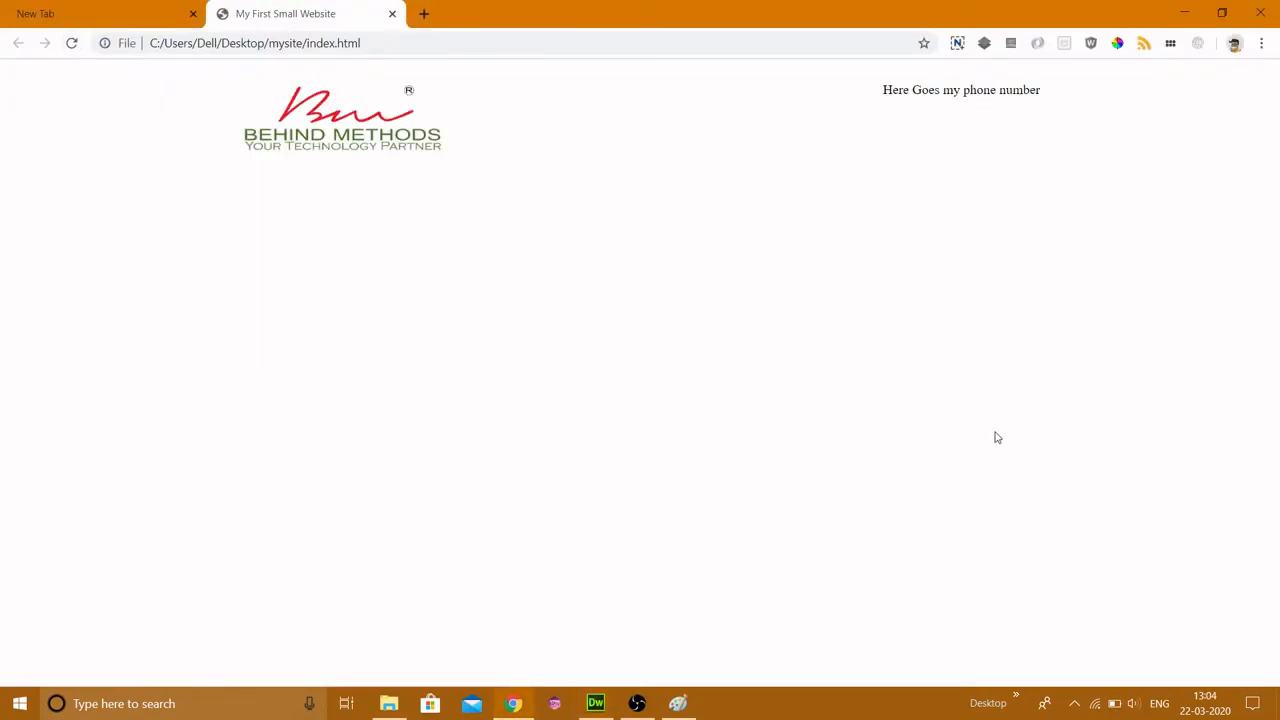
pyautogui.hotkey('alt', 'Tab')
pyautogui.hotkey('alt', 'Tab')
pyautogui.hotkey('alt', 'Tab')
# Select the nested header table and the outer table to refresh the row heights around the logo, and preview the page in Chrome
pyautogui.click(365, 162)
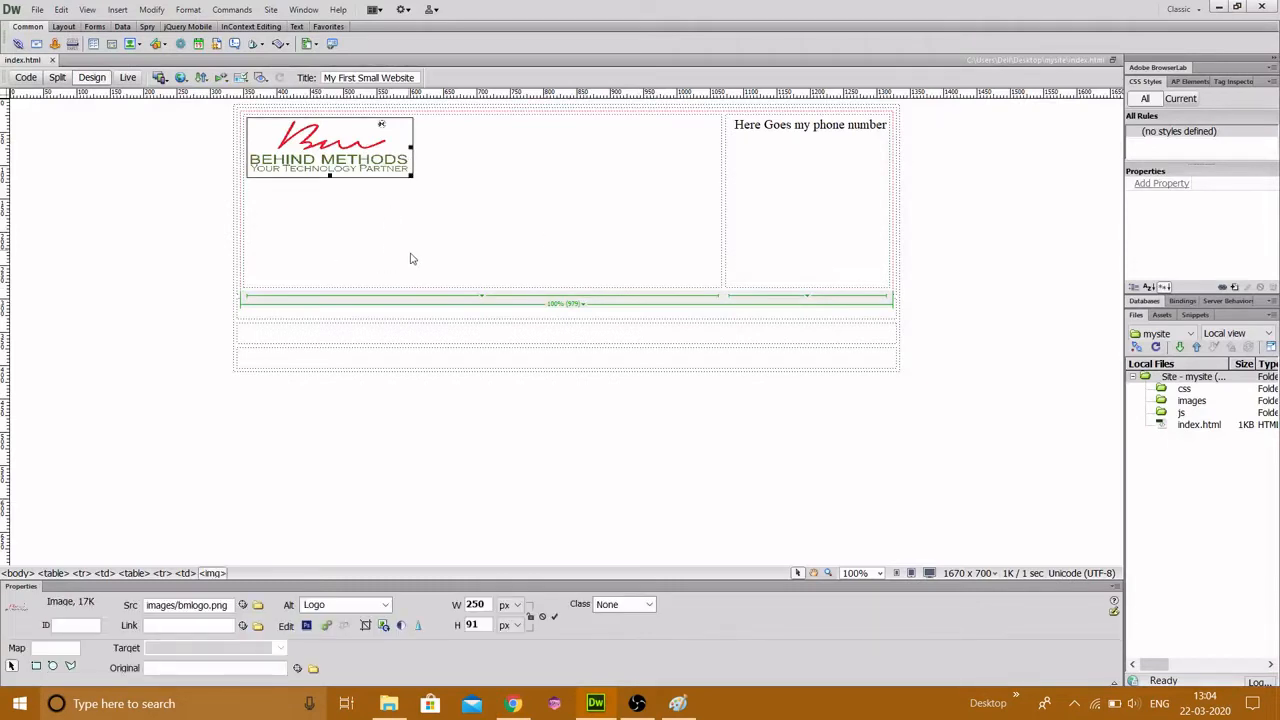
pyautogui.click(762, 213)
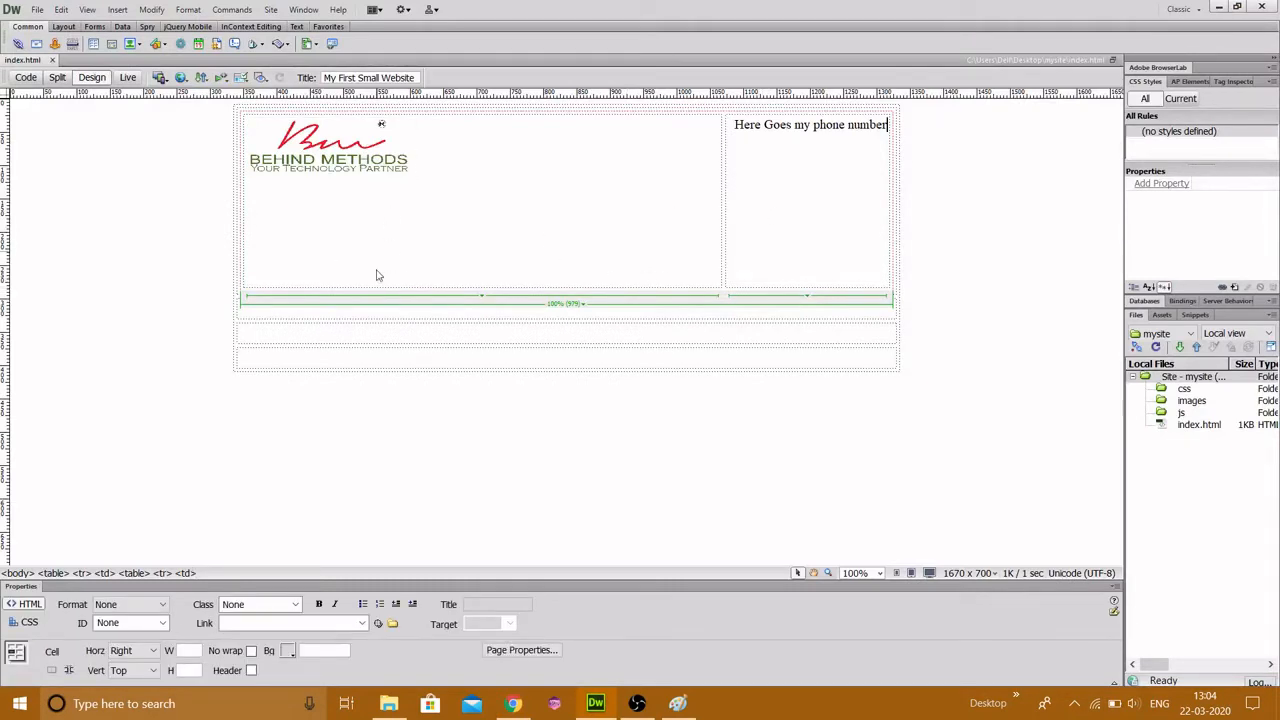
pyautogui.click(591, 288)
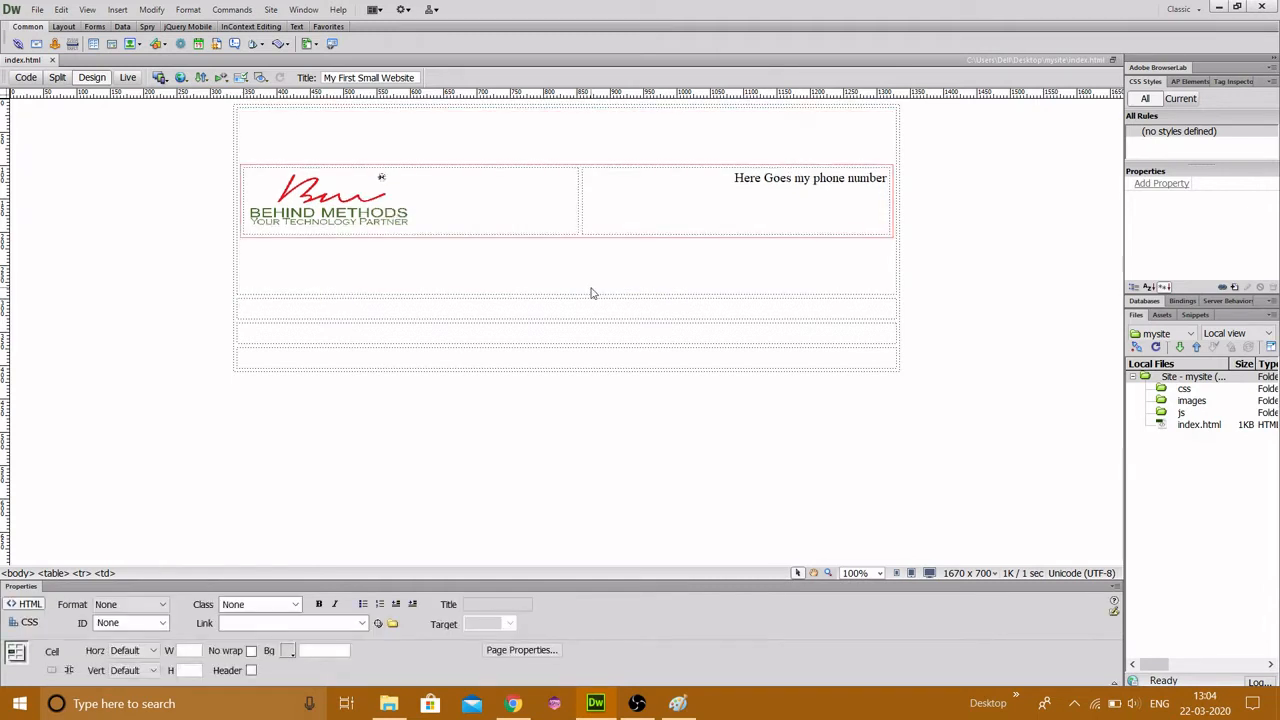
pyautogui.click(600, 150)
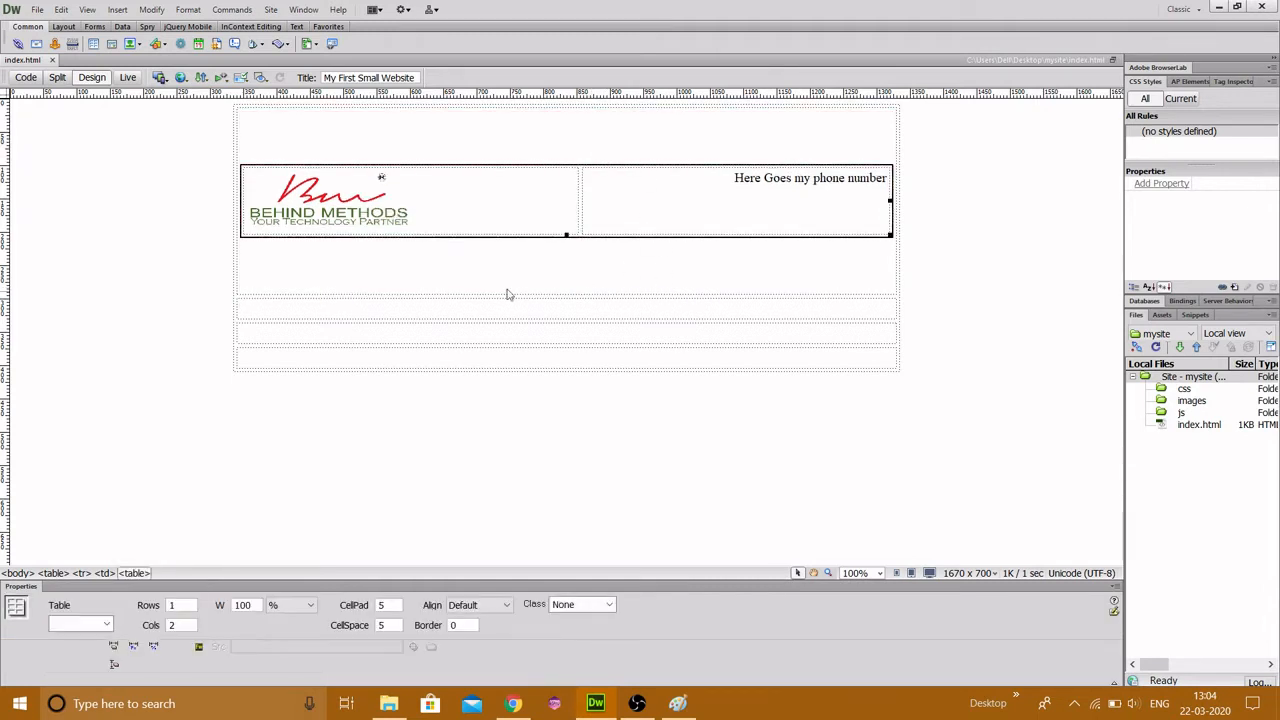
pyautogui.click(554, 297)
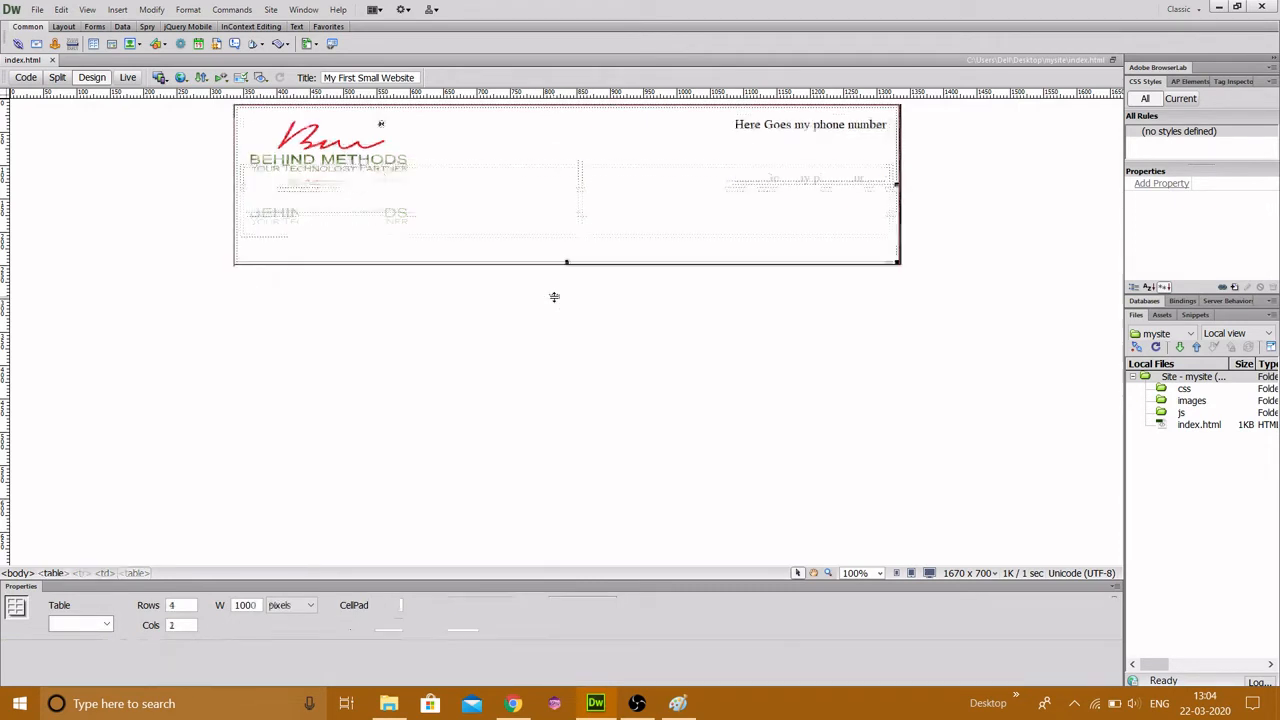
pyautogui.click(555, 299)
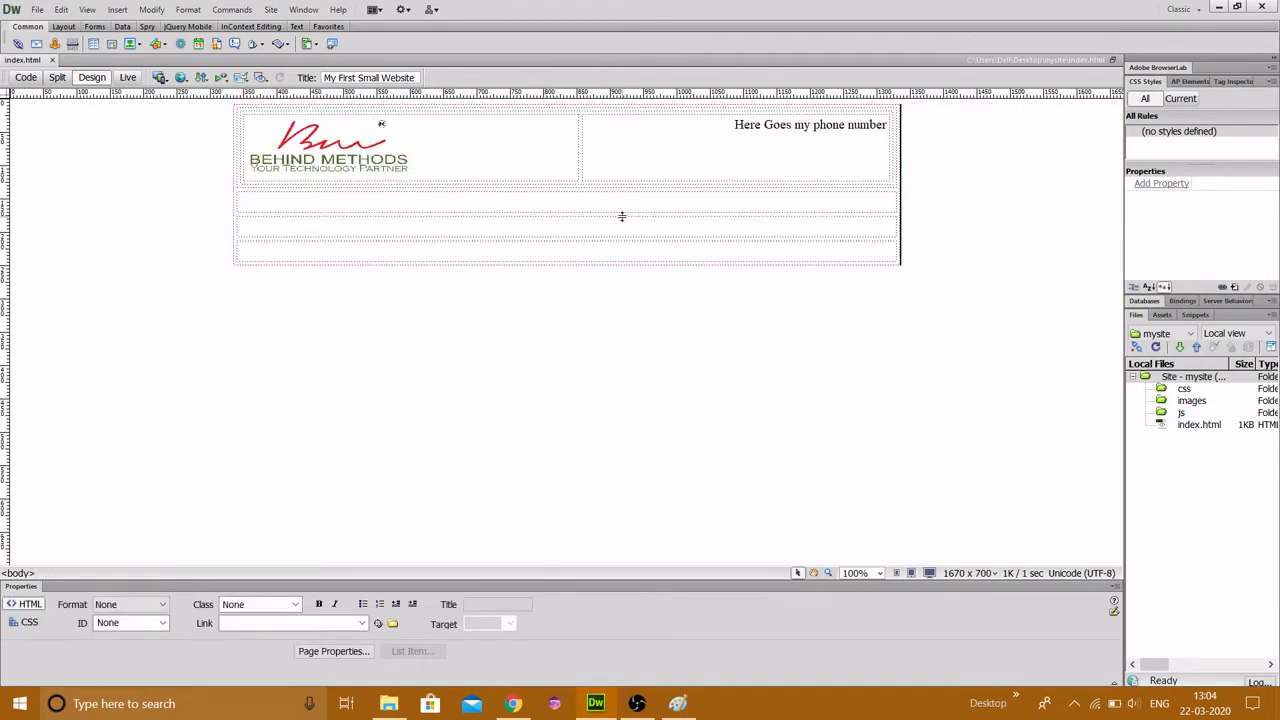
pyautogui.press('F12')
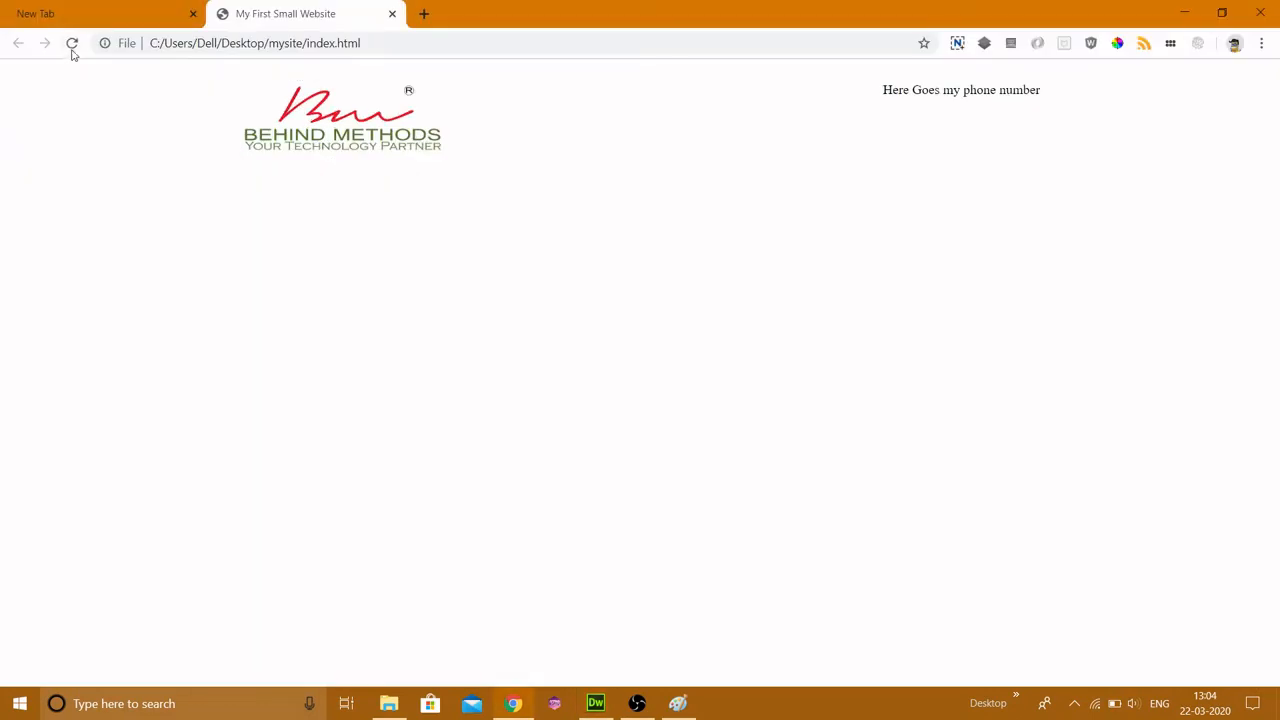
pyautogui.hotkey('alt', 'Tab')
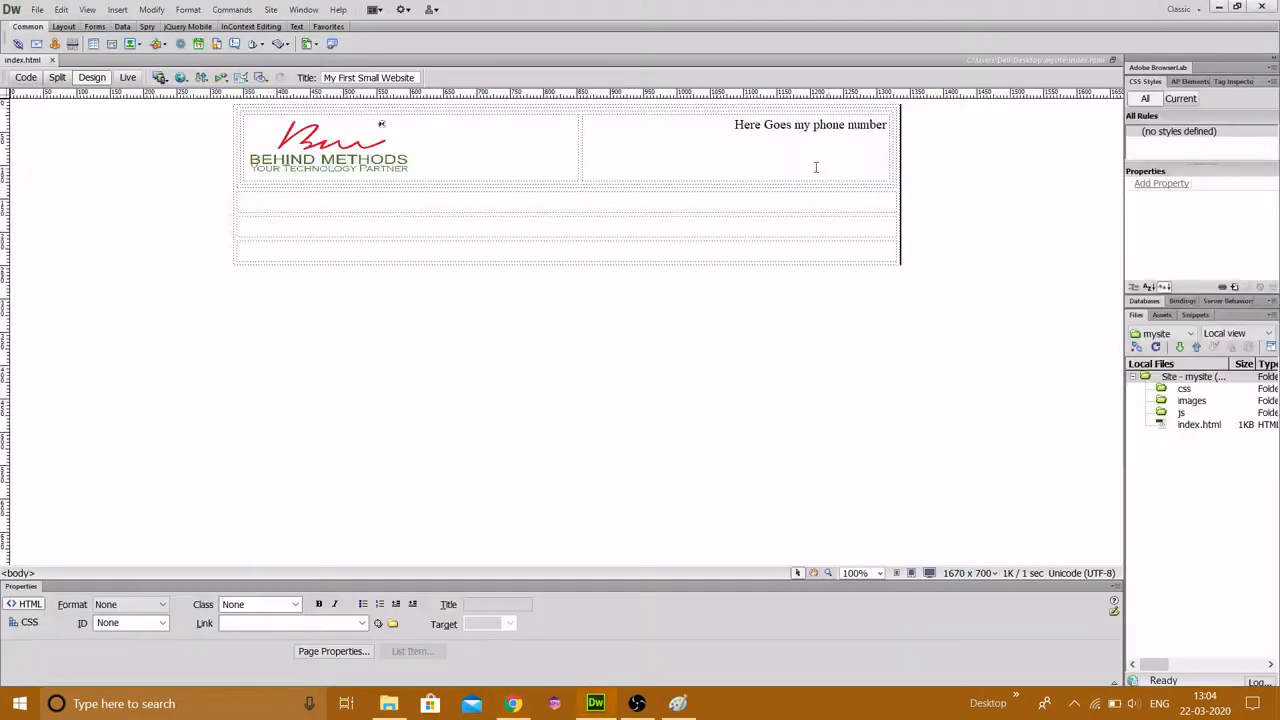
# Replace the placeholder text in the header's right cell with the phone number, separated by hyphens, and save index.html
pyautogui.moveTo(731, 125); pyautogui.dragTo(970, 140)
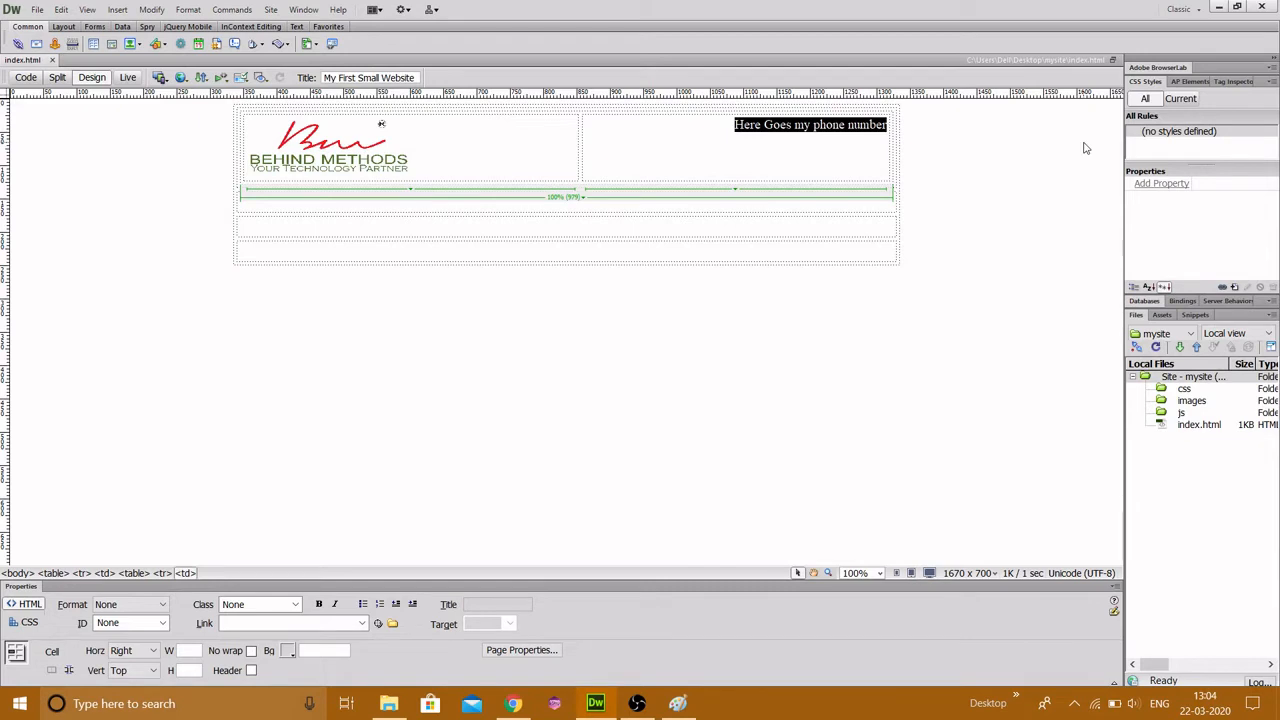
pyautogui.write('555')
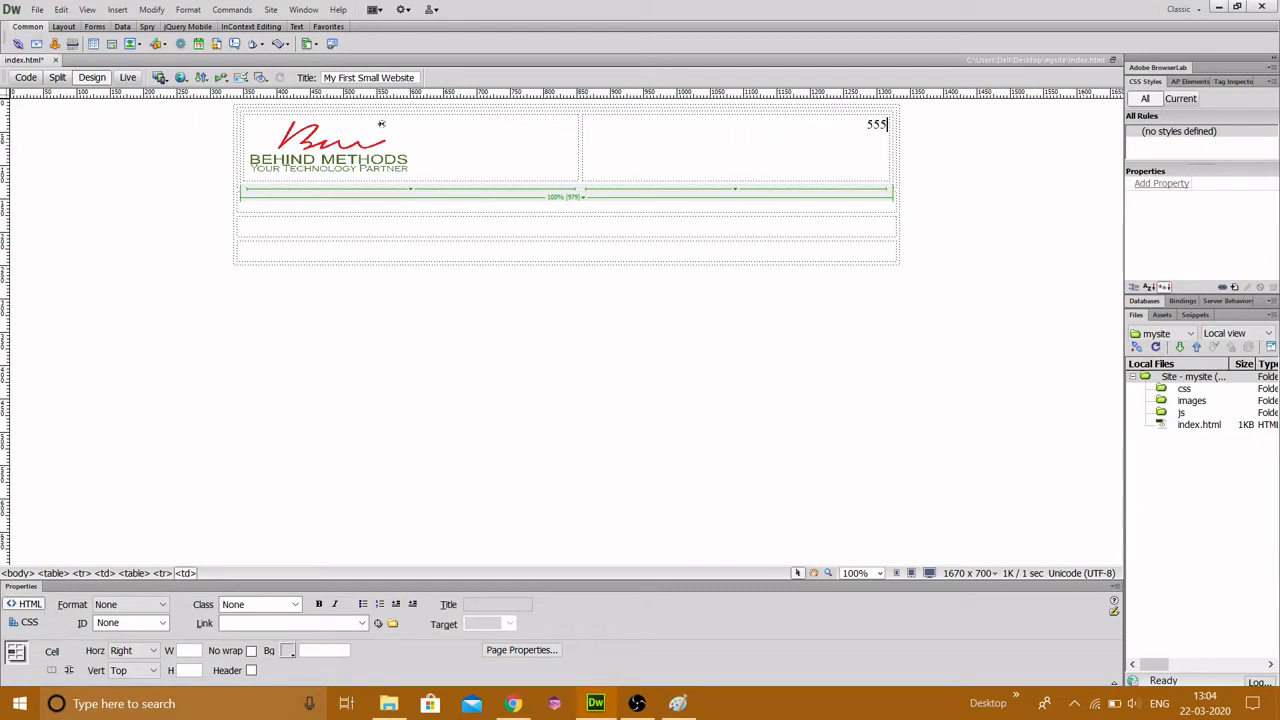
pyautogui.write('/444-333')
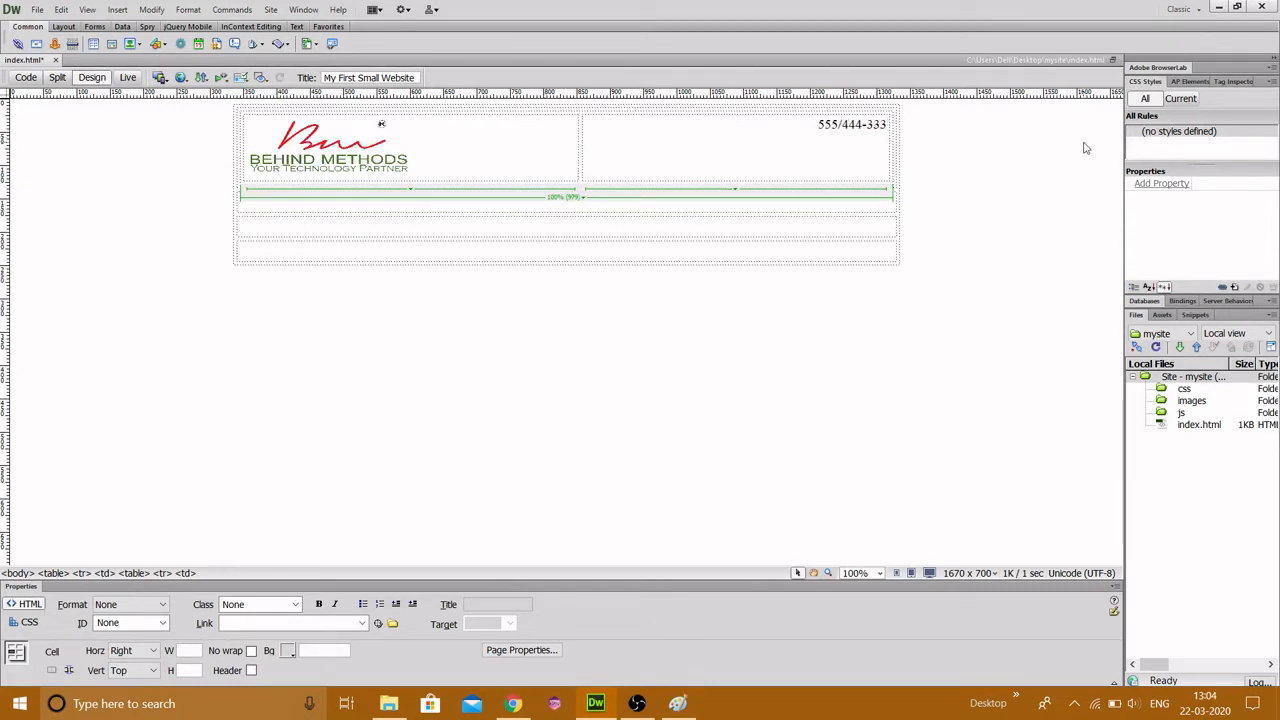
pyautogui.write('-0')
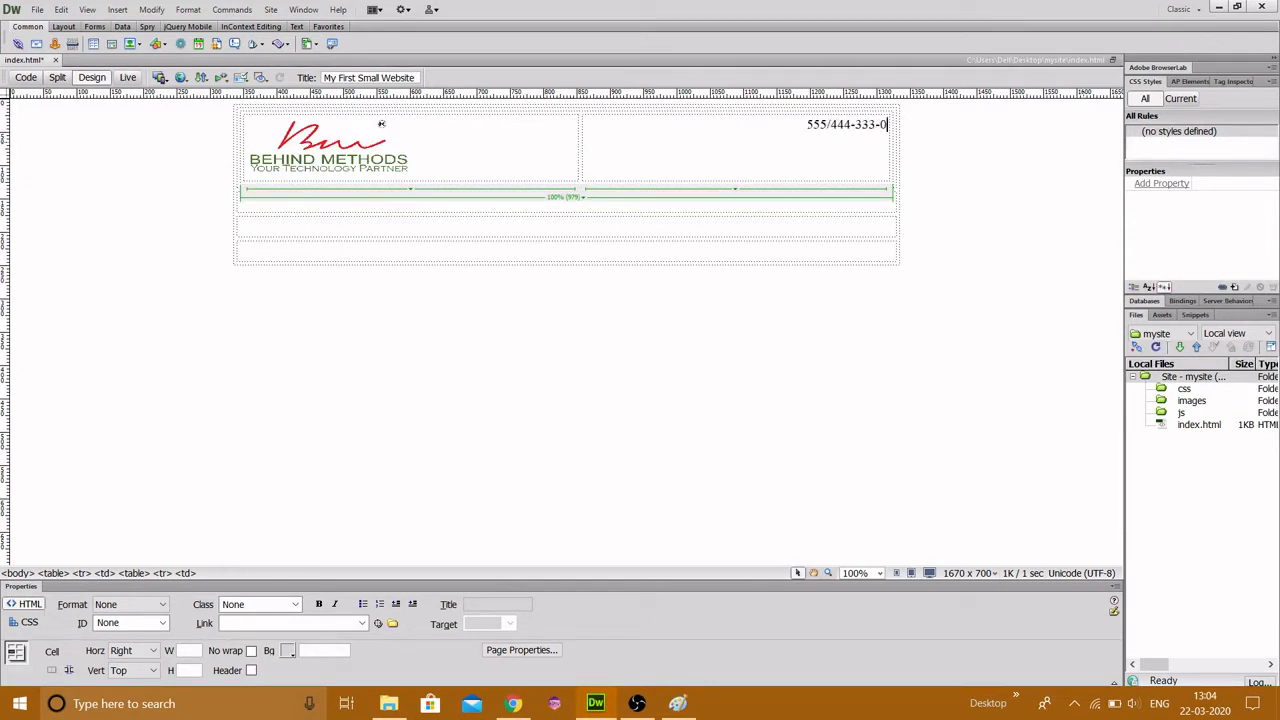
pyautogui.press('BackSpace')
pyautogui.press('BackSpace')
pyautogui.write('0')
pyautogui.hotkey('ctrl', 's')
pyautogui.press('BackSpace')
pyautogui.write('-')
pyautogui.hotkey('ctrl', 's')
# Reload the page in Chrome to check the phone number, review the layout sketch in Paint, and return to Dreamweaver
pyautogui.hotkey('alt', 'Tab')
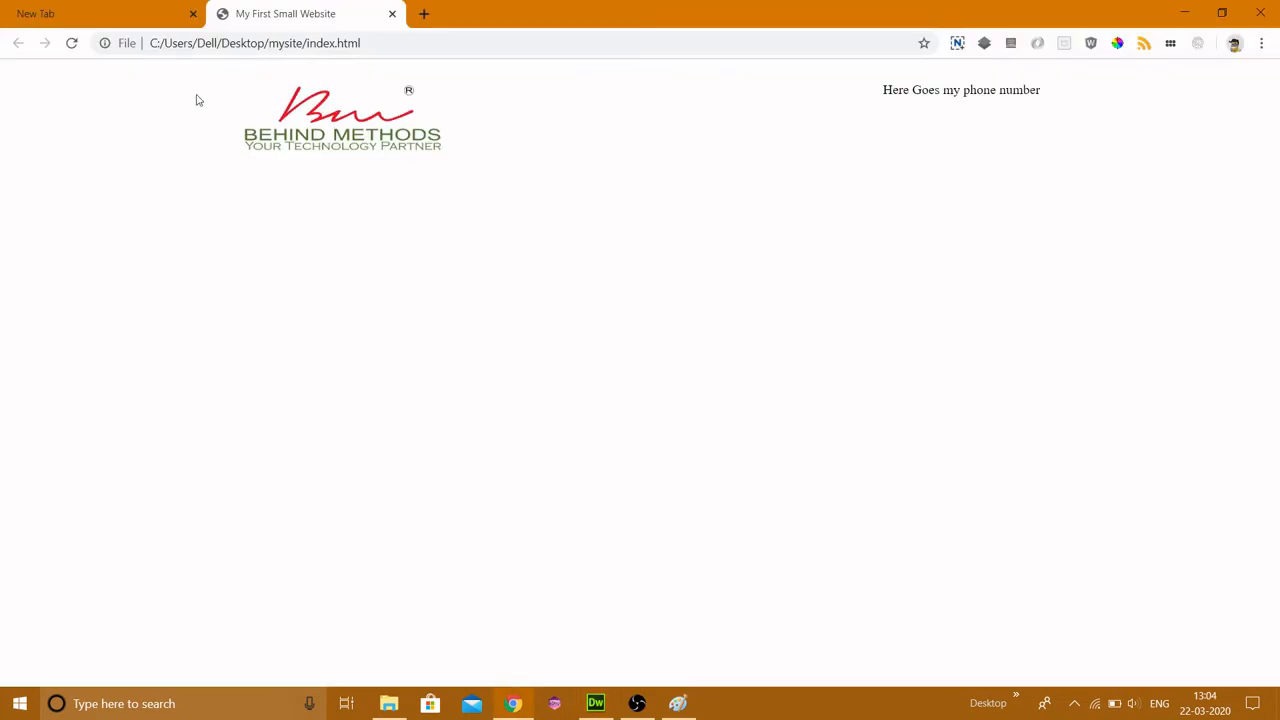
pyautogui.click(78, 45)
pyautogui.hotkey('alt', 'Tab')
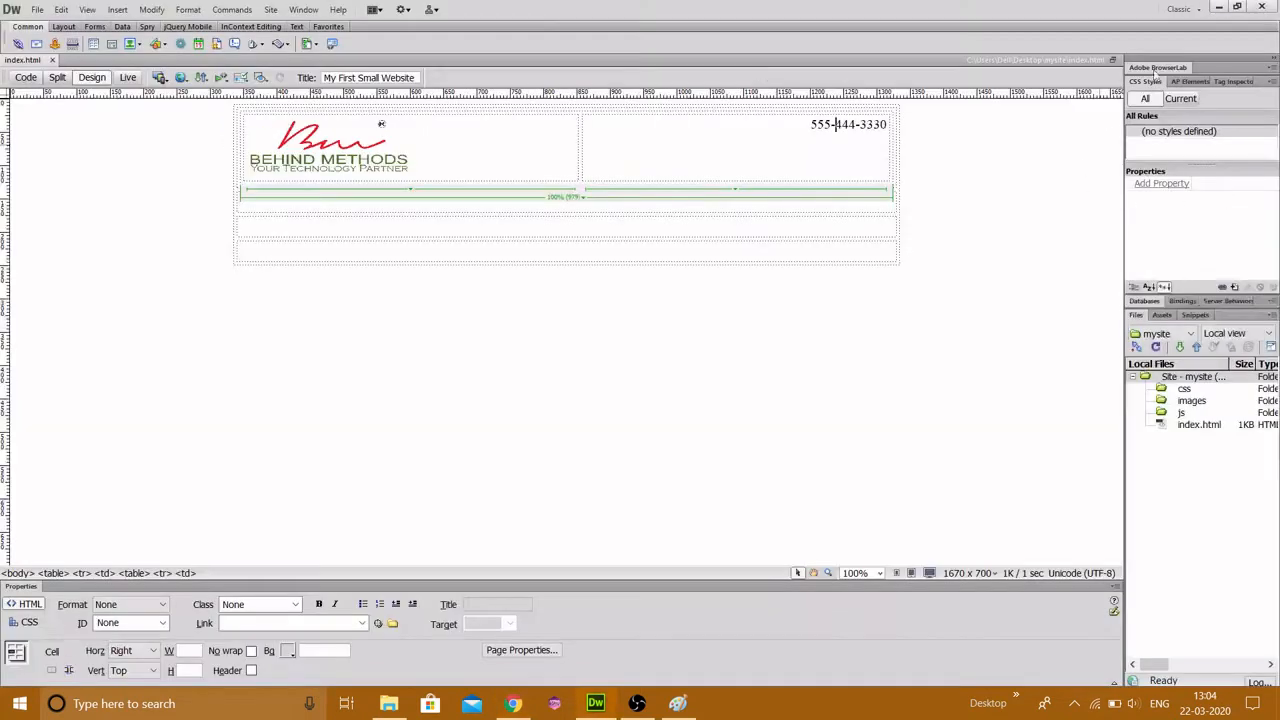
pyautogui.hotkey('alt', 'Tab')
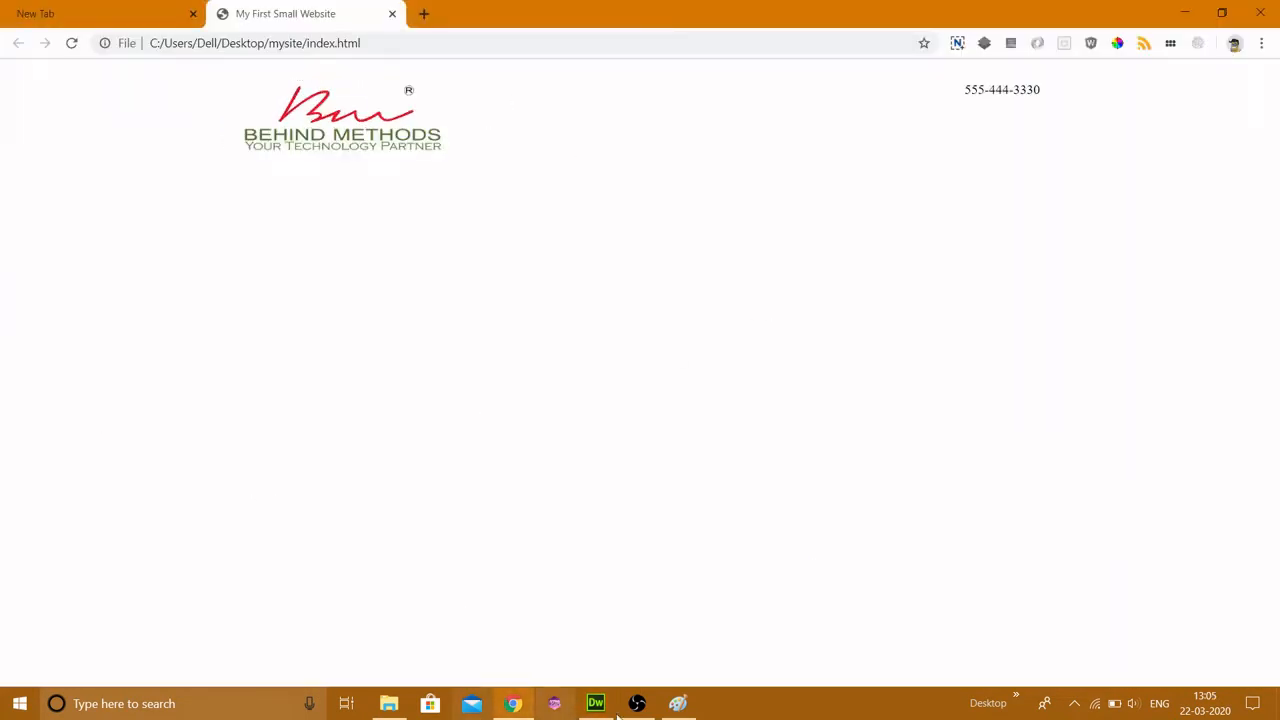
pyautogui.click(678, 703)
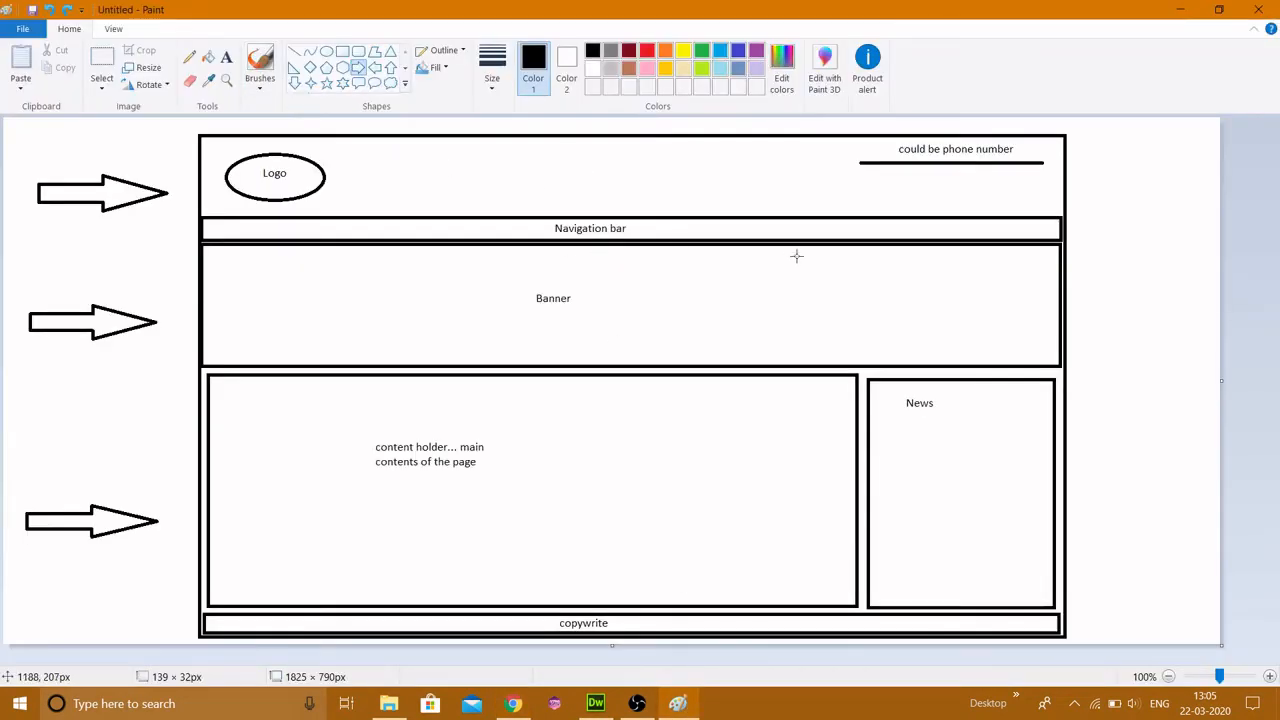
pyautogui.hotkey('alt', 'Tab')
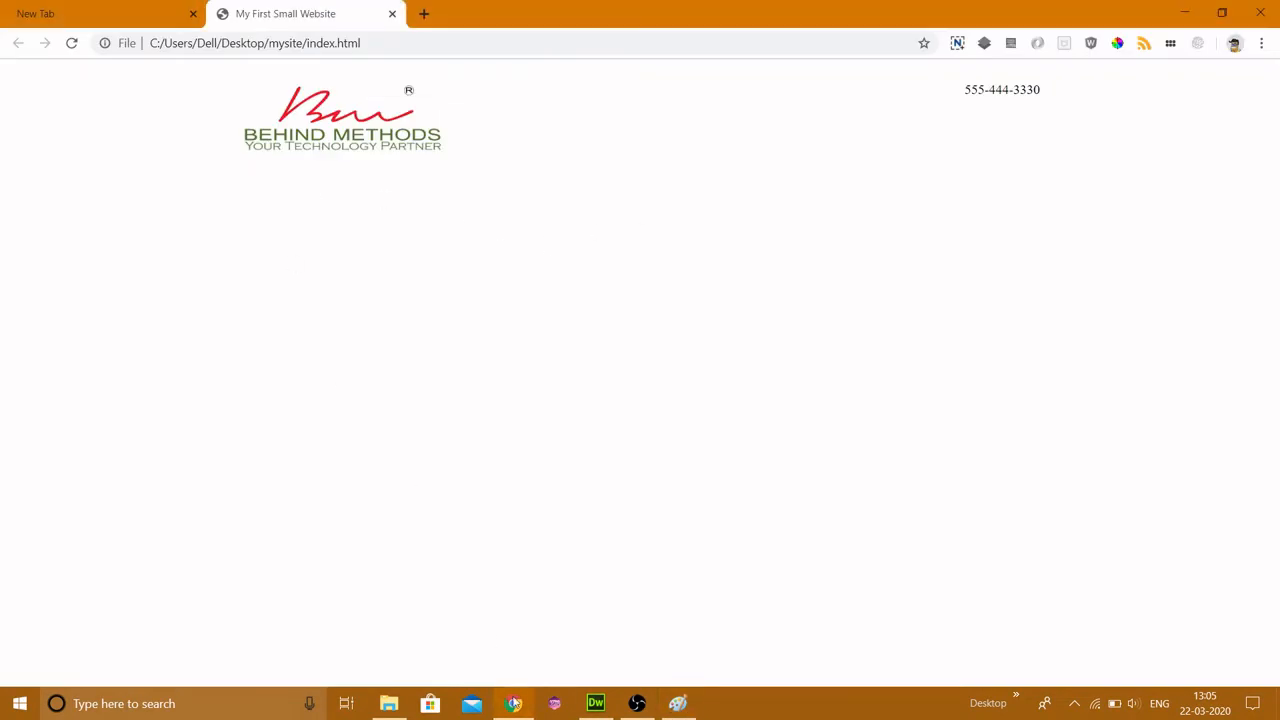
pyautogui.click(595, 703)
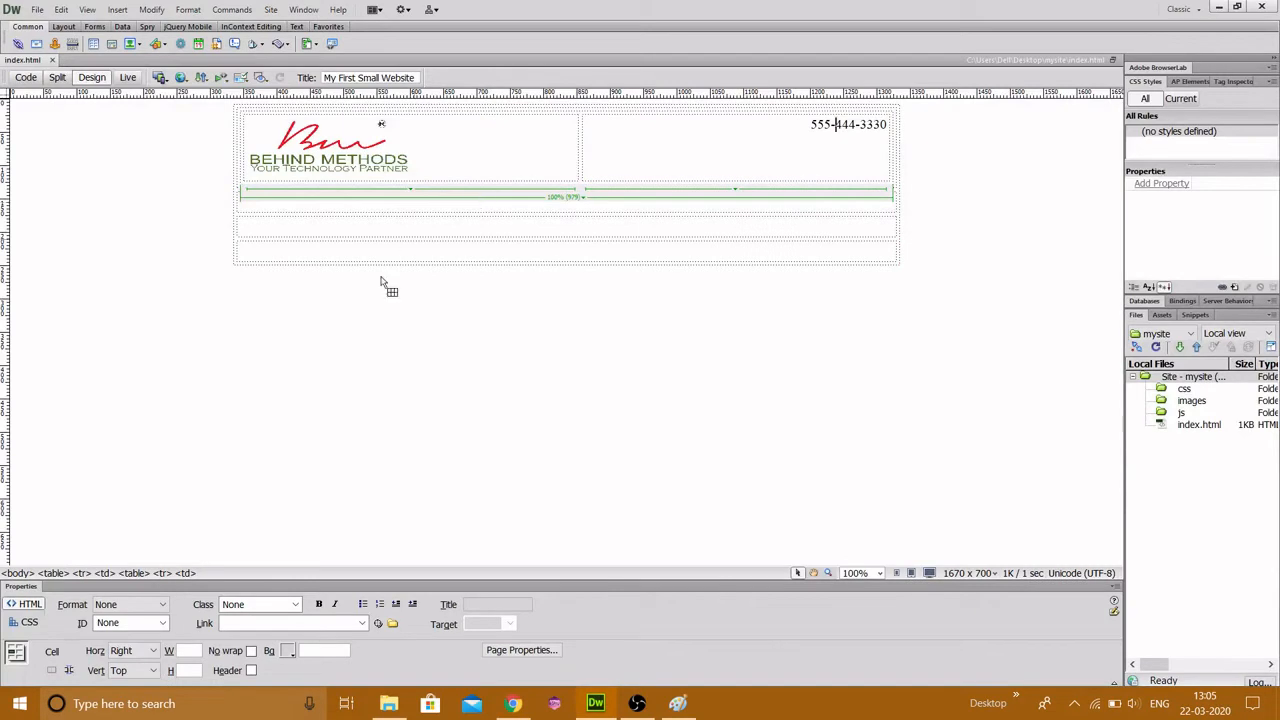
# Insert a nested table in the outer table's second row with 1 row, 3 columns, 100 percent width, border 0, cell padding 0 and cell spacing 2
pyautogui.click(409, 231)
pyautogui.click(365, 199)
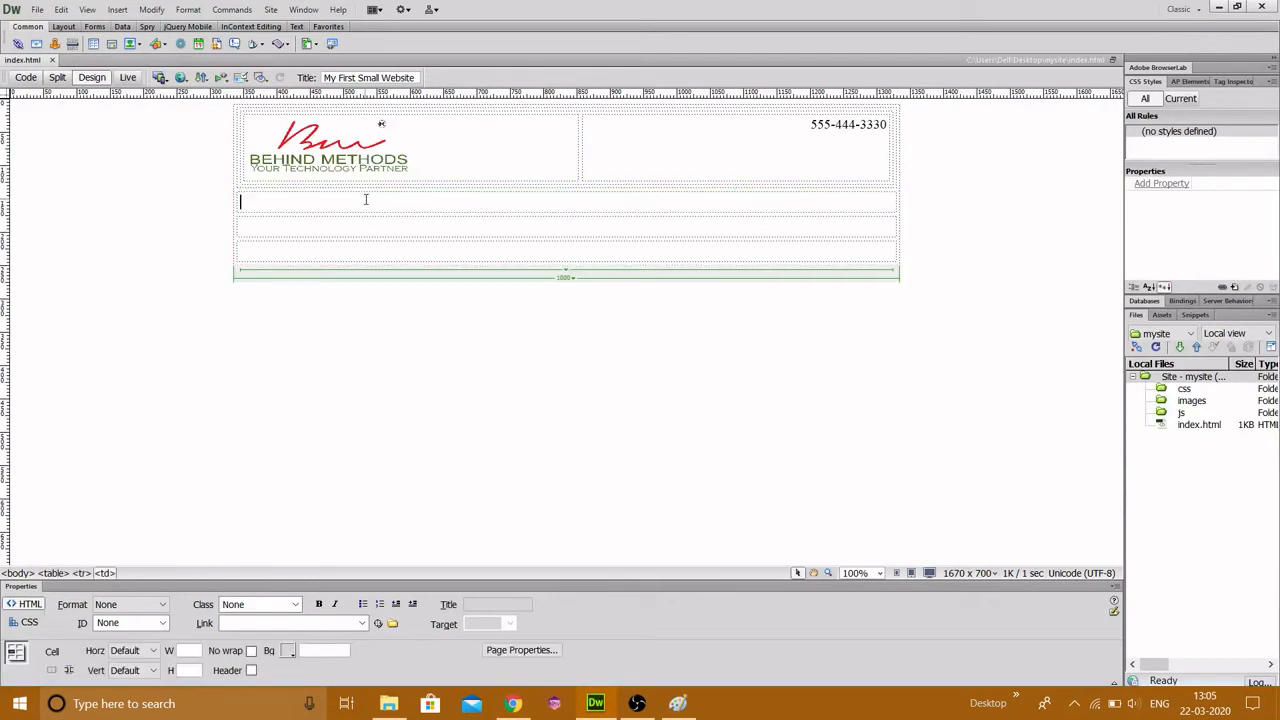
pyautogui.click(105, 573)
pyautogui.click(117, 10)
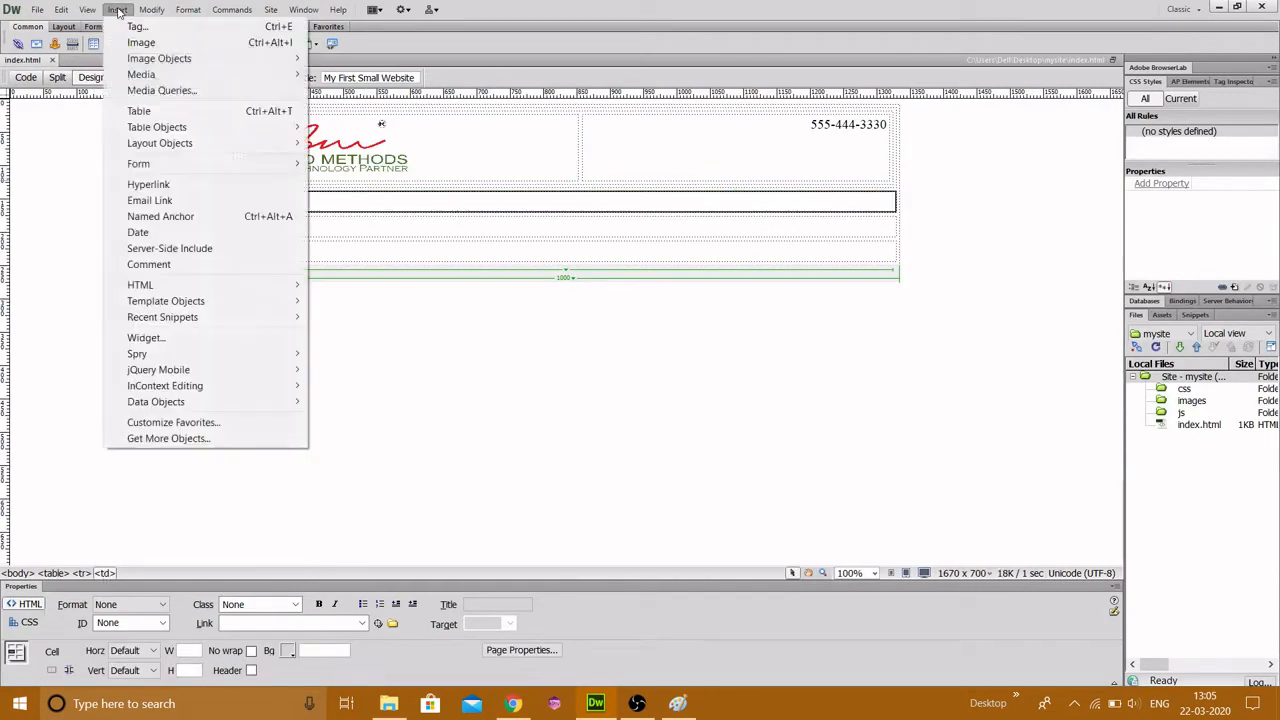
pyautogui.click(152, 9)
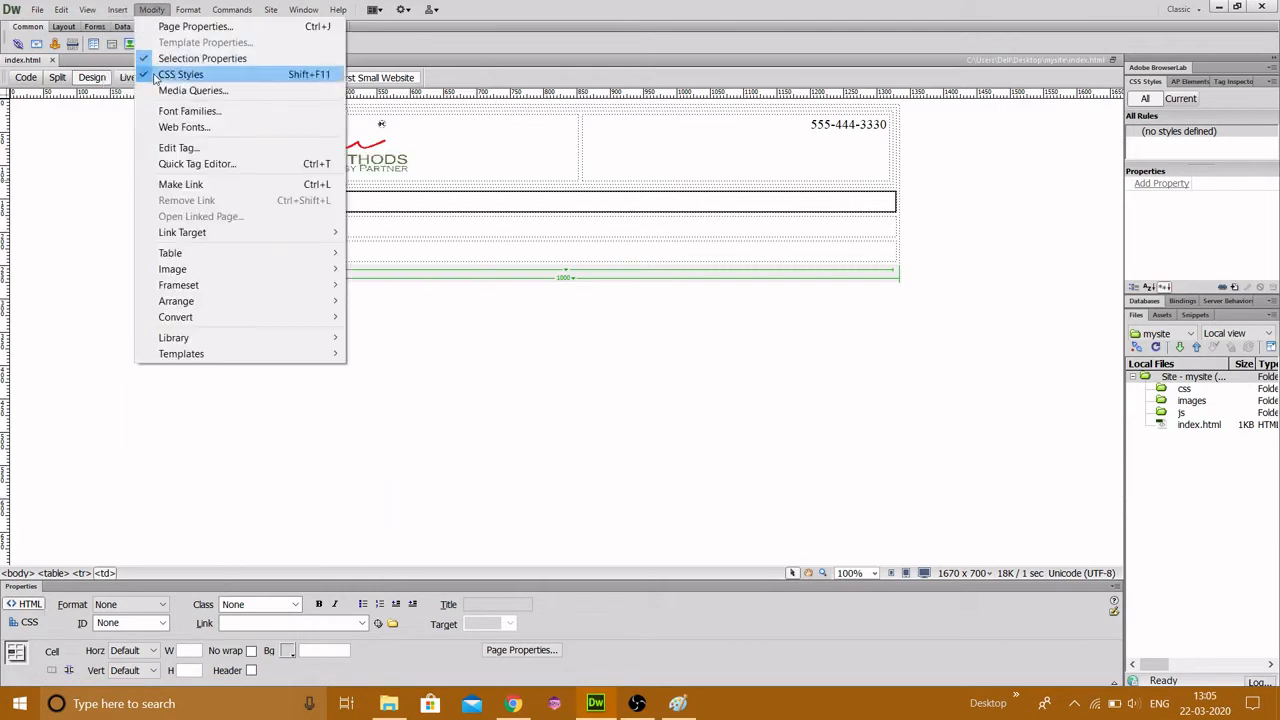
pyautogui.click(117, 10)
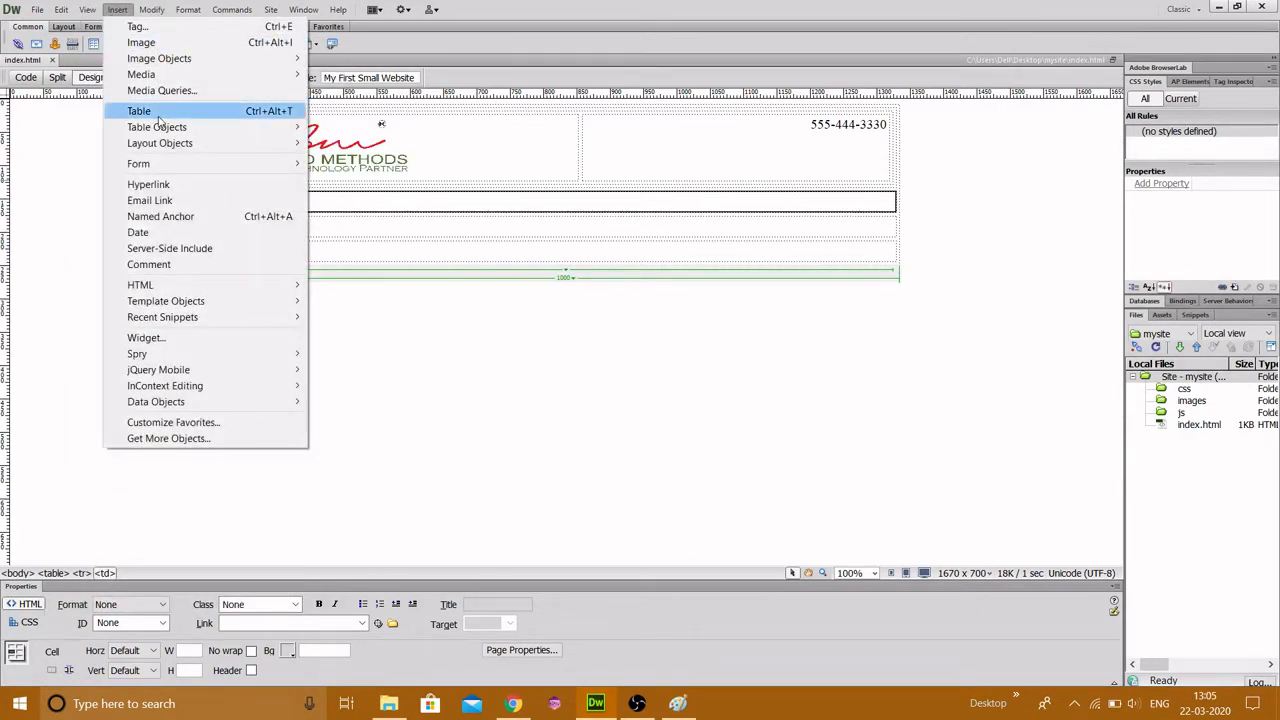
pyautogui.click(150, 111)
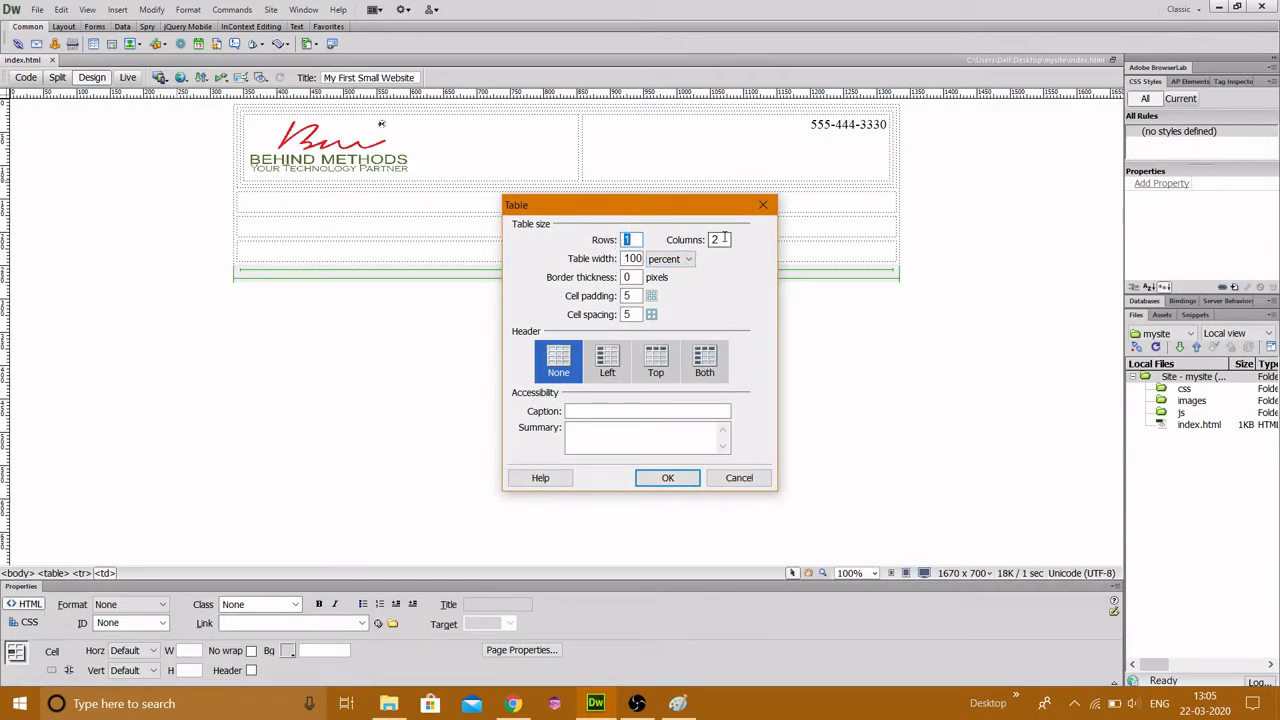
pyautogui.press('Tab')
pyautogui.write('3')
pyautogui.doubleClick(629, 296)
pyautogui.write('0')
pyautogui.doubleClick(628, 314)
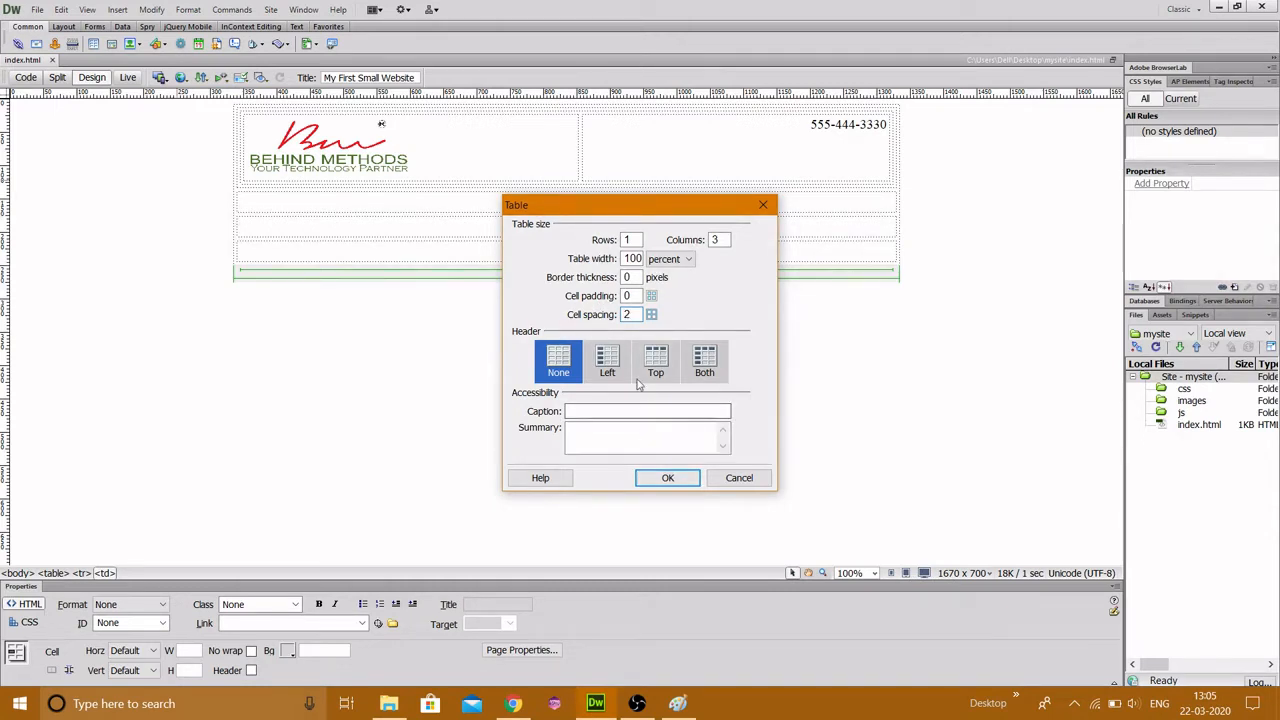
pyautogui.click(668, 478)
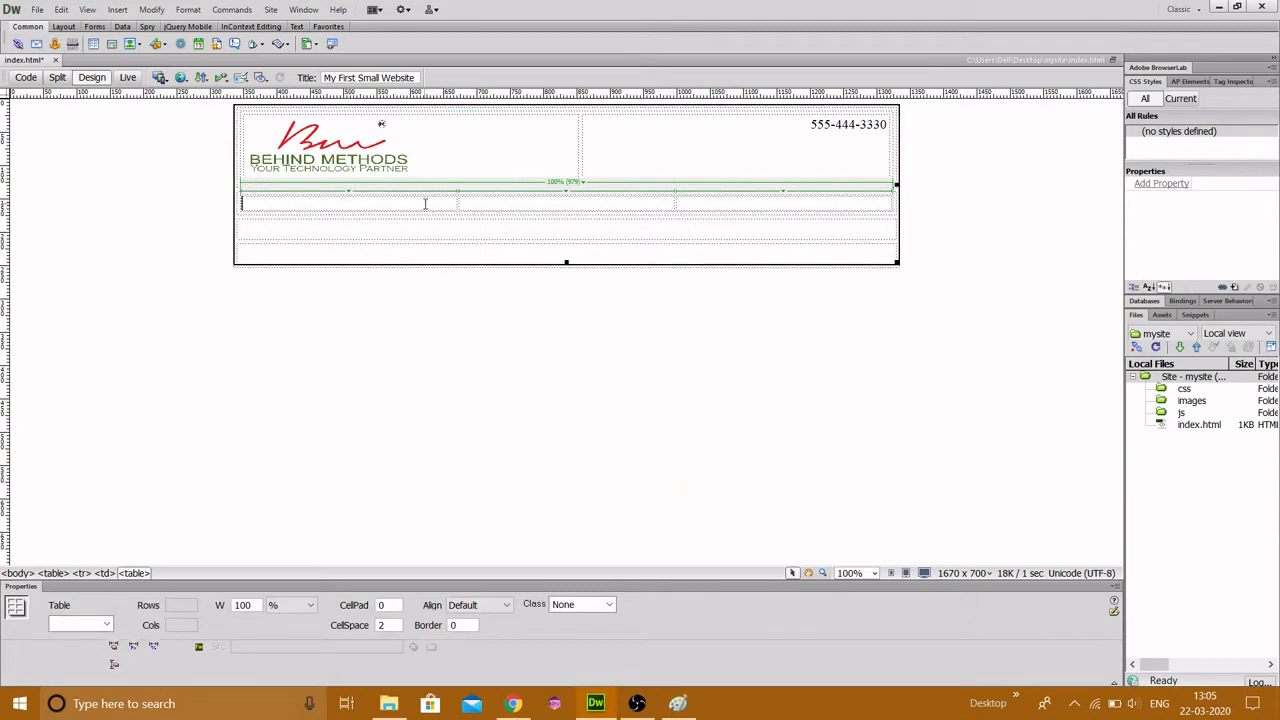
# Fill the three cells of the nested navigation table with "Home", "About us" and "Contact us"
pyautogui.click(425, 204)
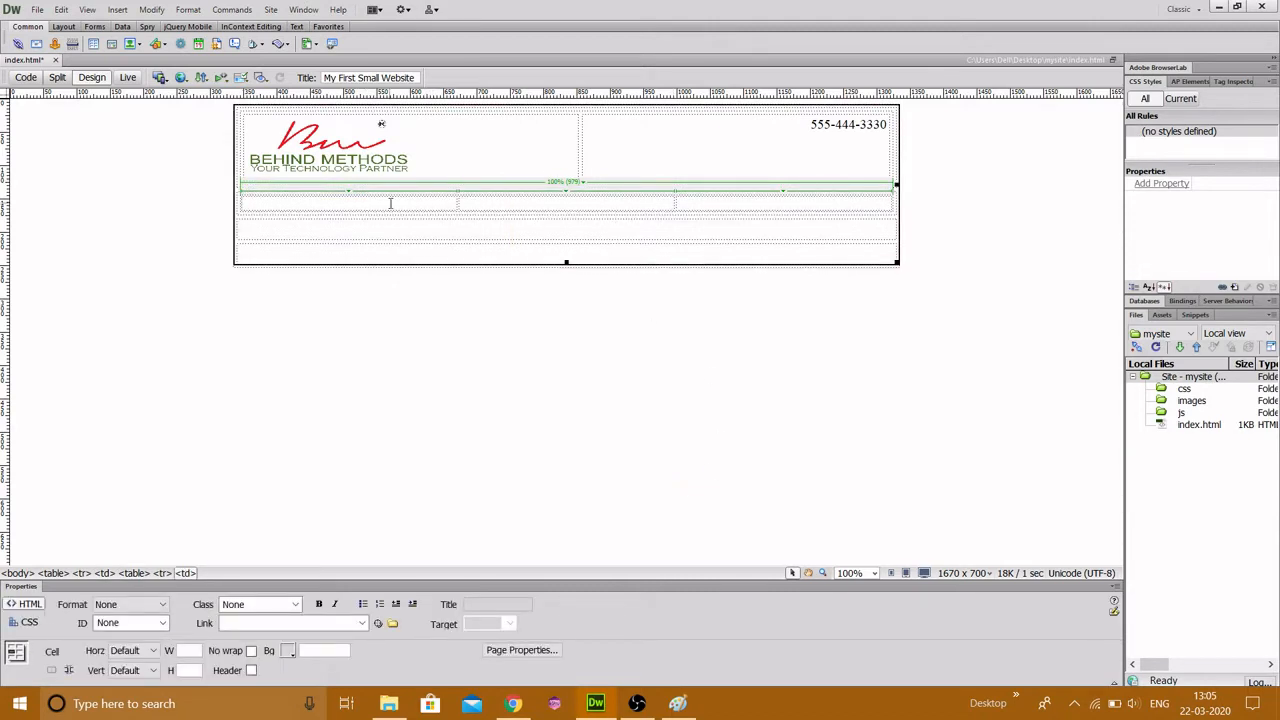
pyautogui.write('Home')
pyautogui.write('ABo')
pyautogui.press('BackSpace')
pyautogui.write('Contact us')
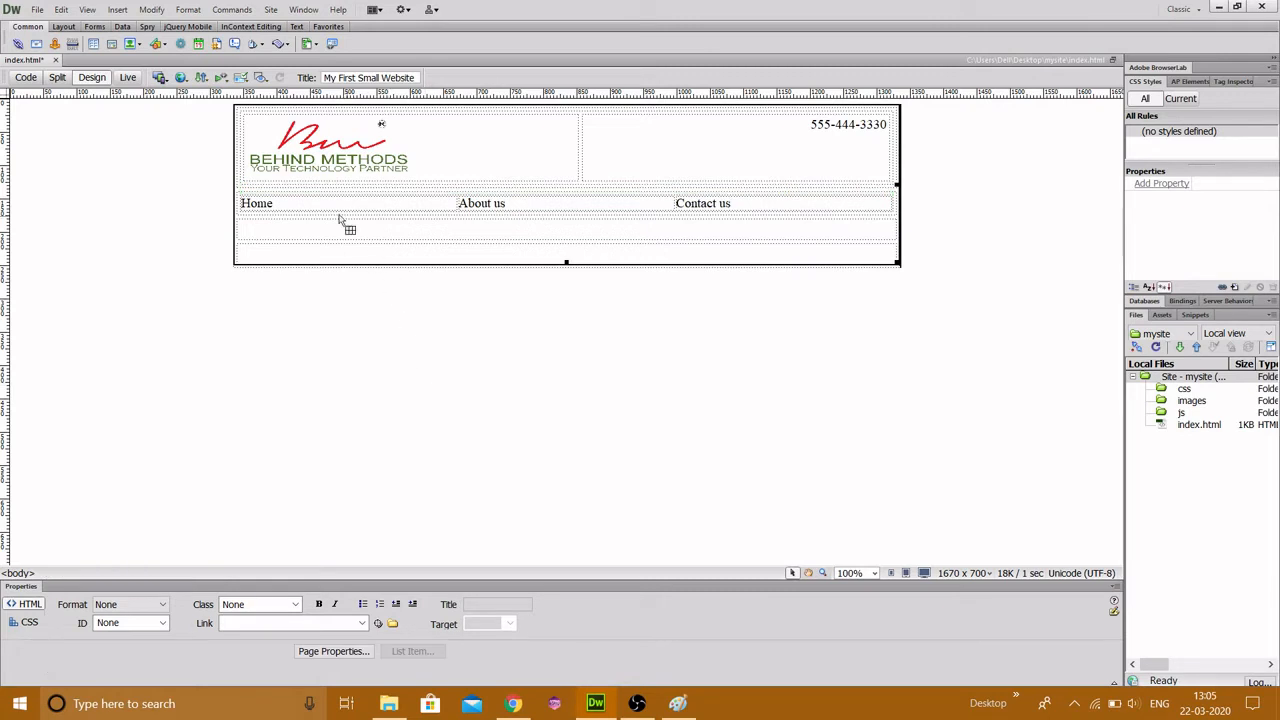
# Select the nested navigation table and set its alignment to Center
pyautogui.click(280, 204)
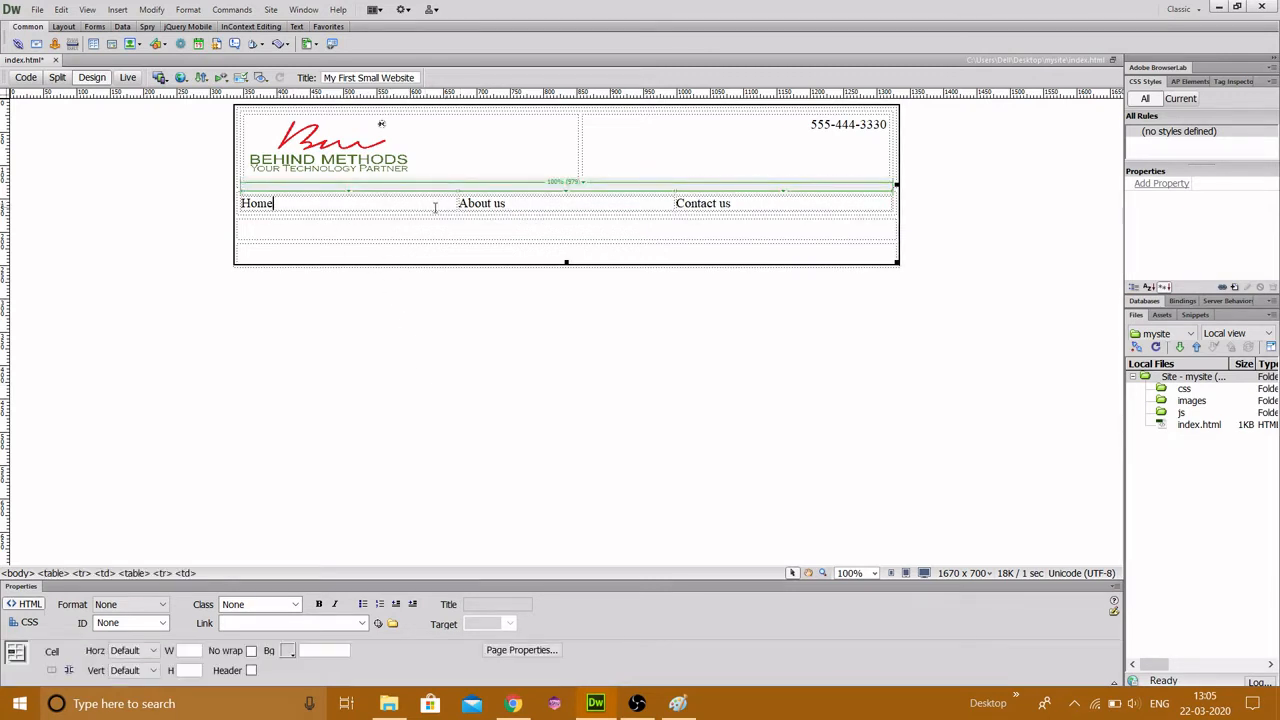
pyautogui.click(185, 573)
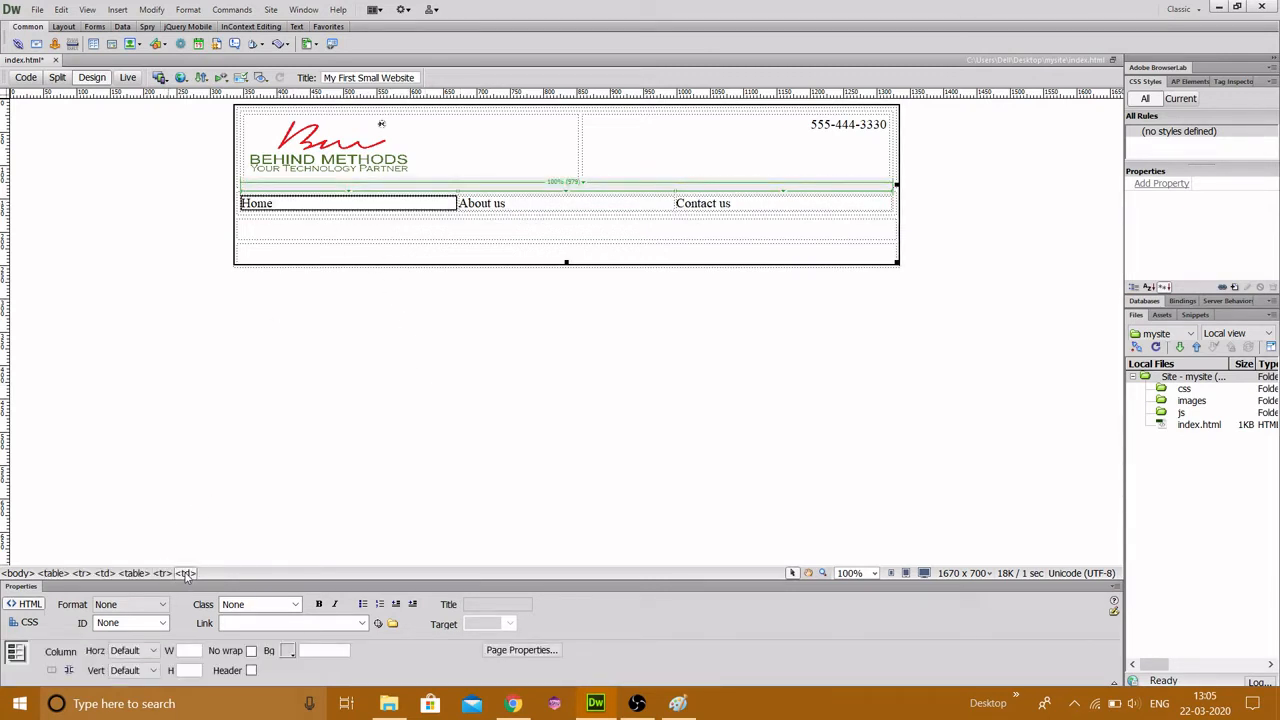
pyautogui.click(163, 573)
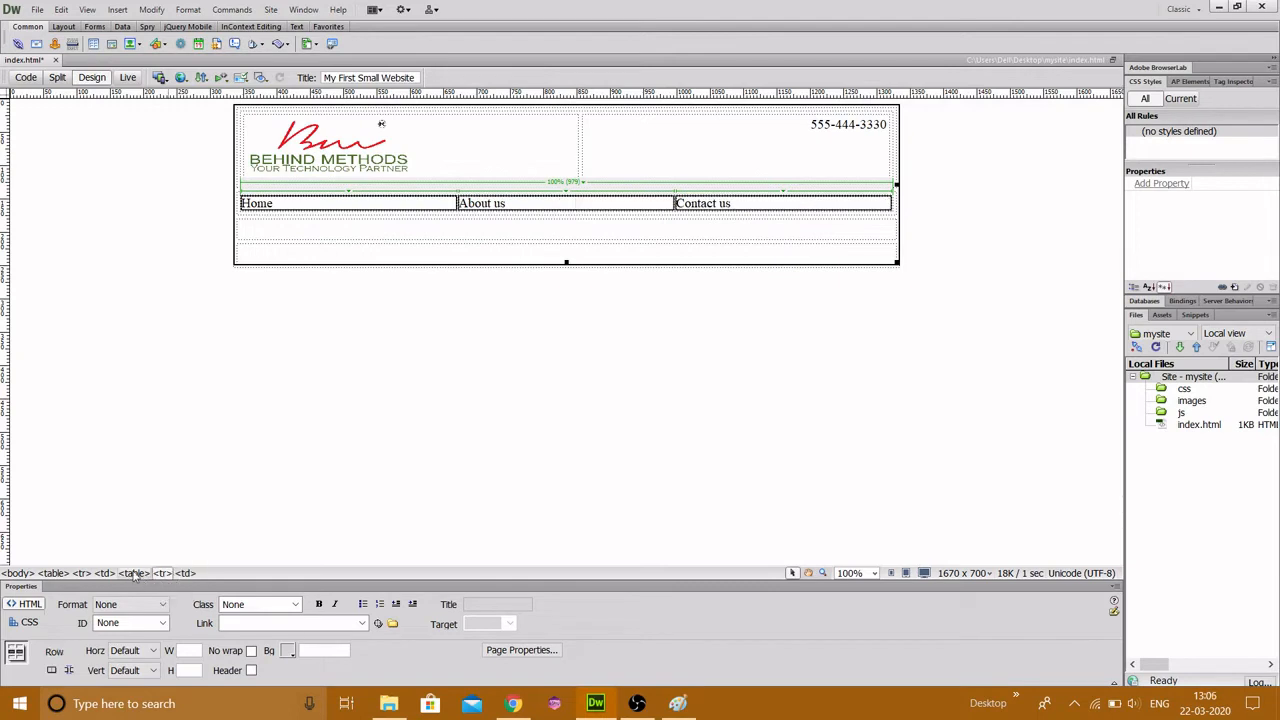
pyautogui.click(134, 573)
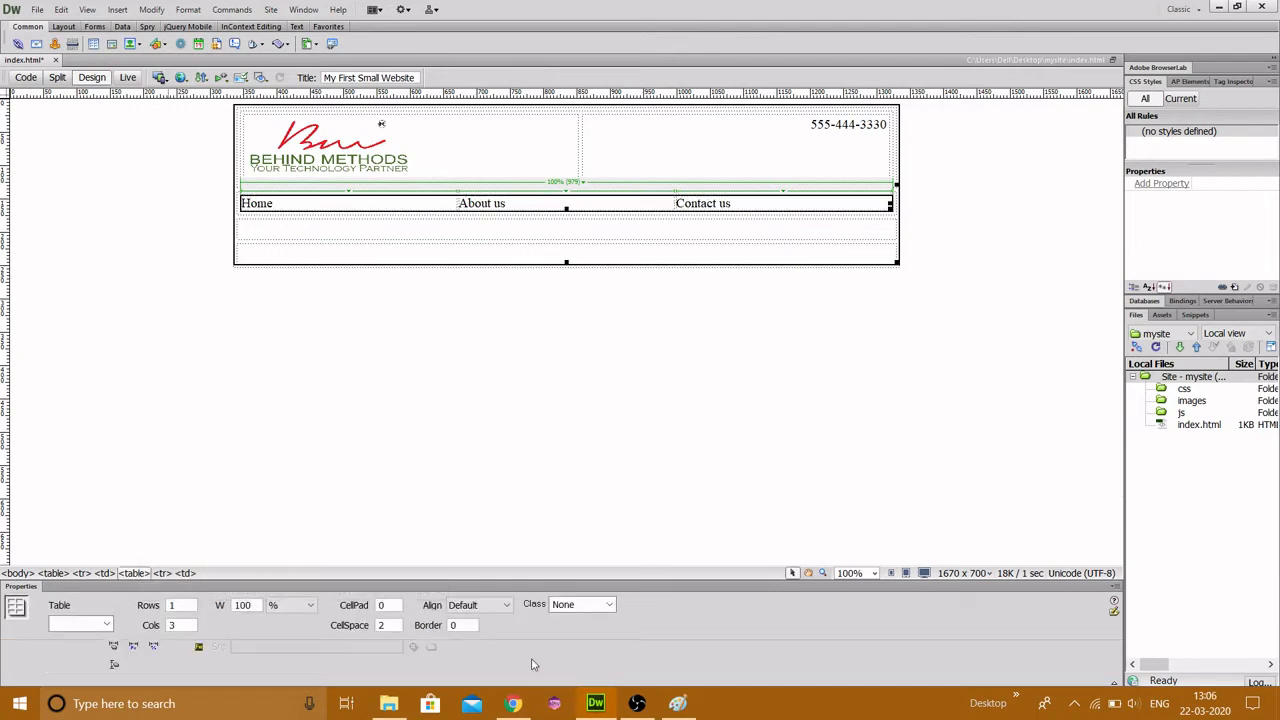
pyautogui.click(502, 606)
pyautogui.click(467, 644)
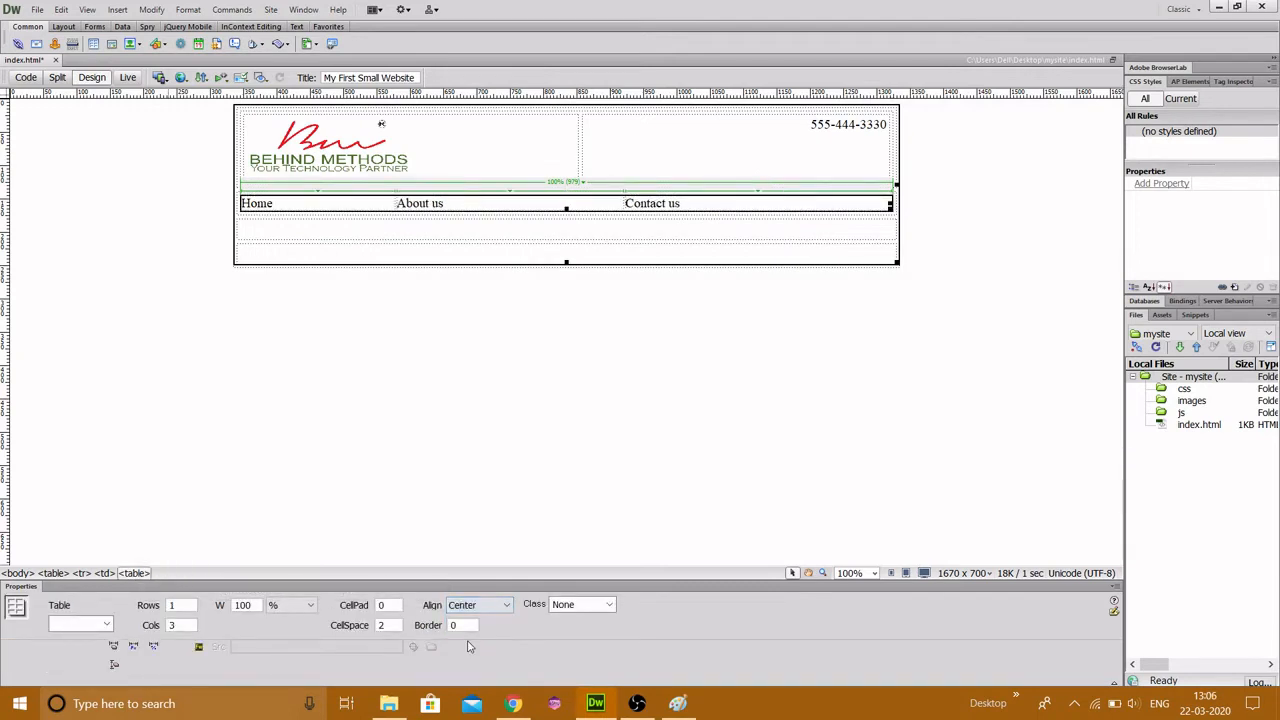
pyautogui.click(560, 423)
# Select the whole navigation row and set its horizontal cell alignment to Center
pyautogui.click(697, 202)
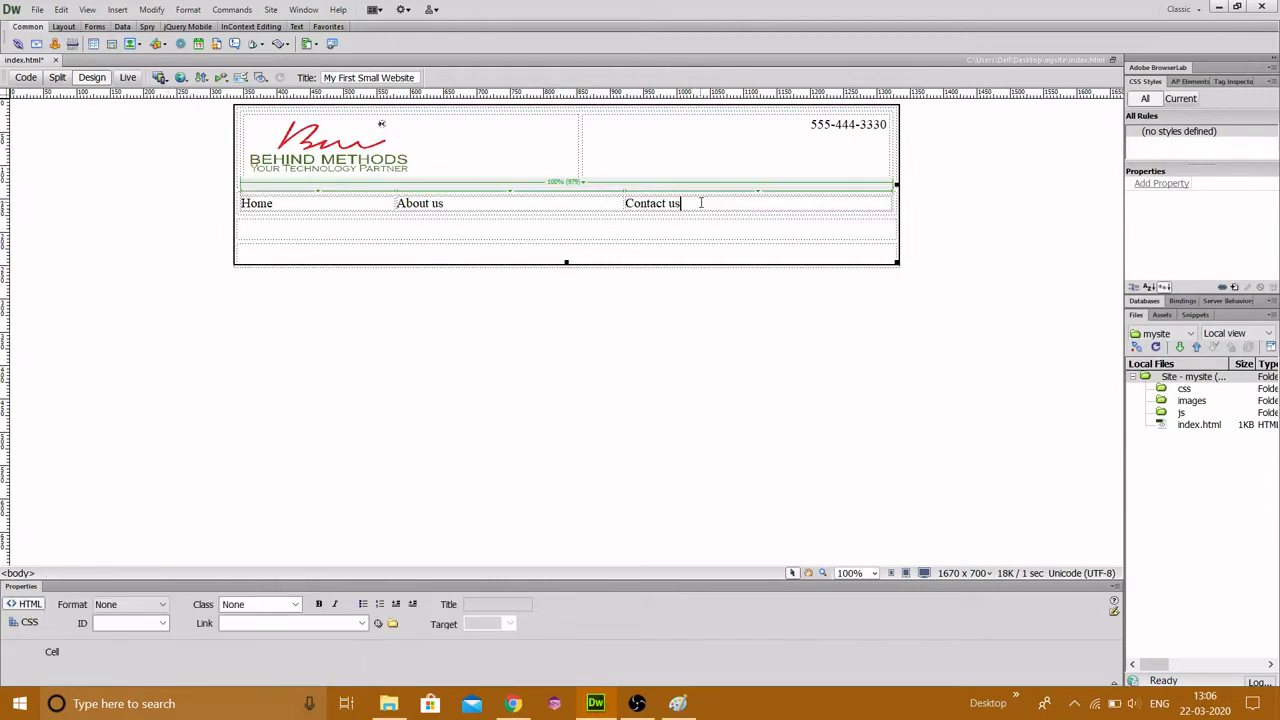
pyautogui.click(237, 205)
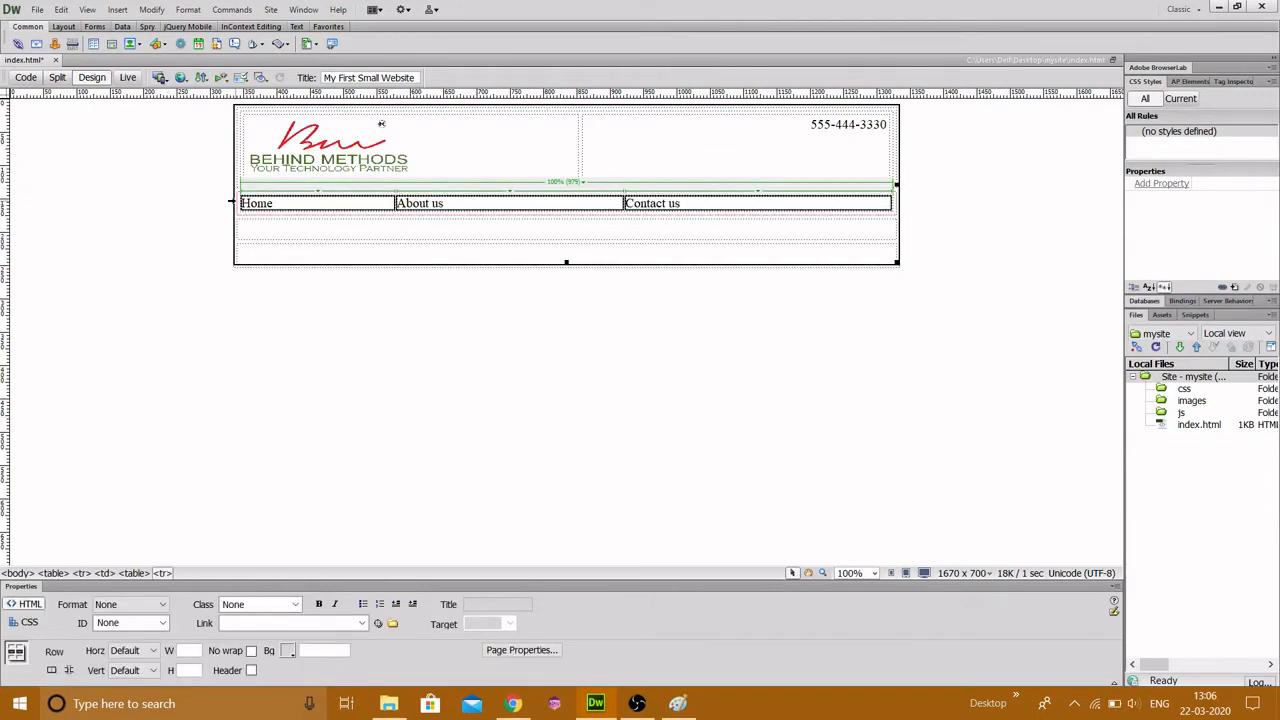
pyautogui.click(133, 650)
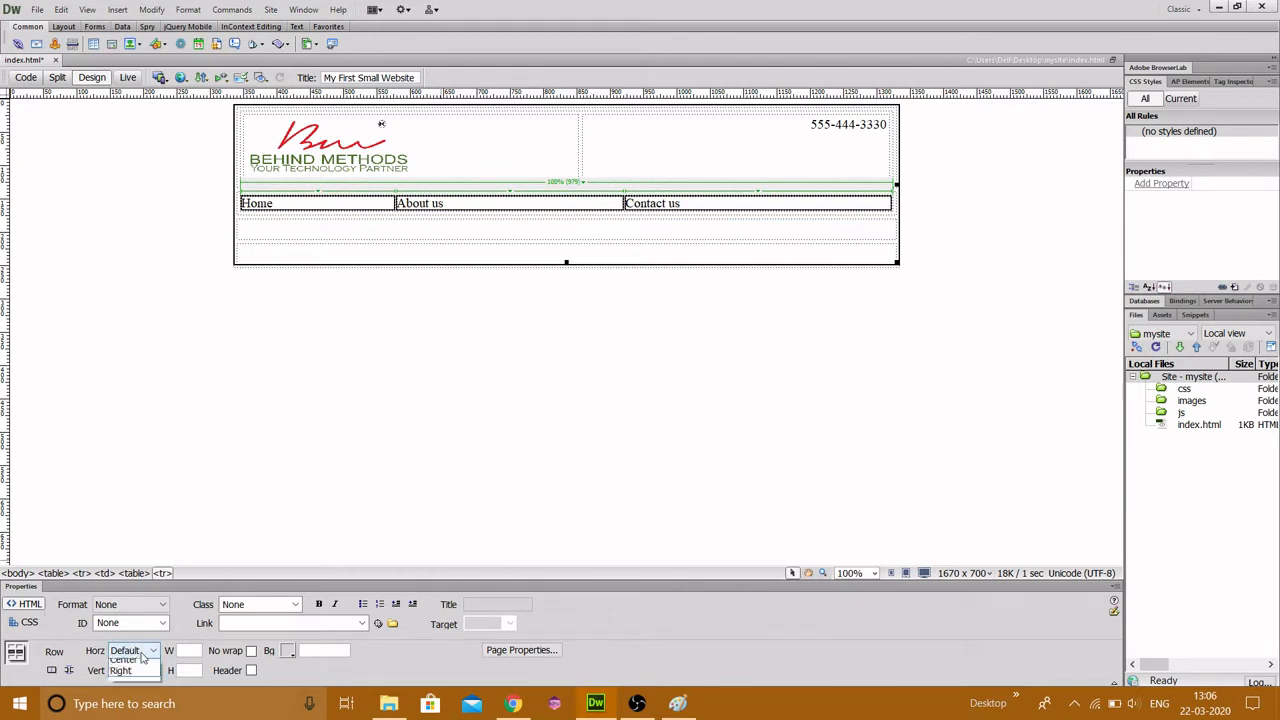
pyautogui.click(124, 688)
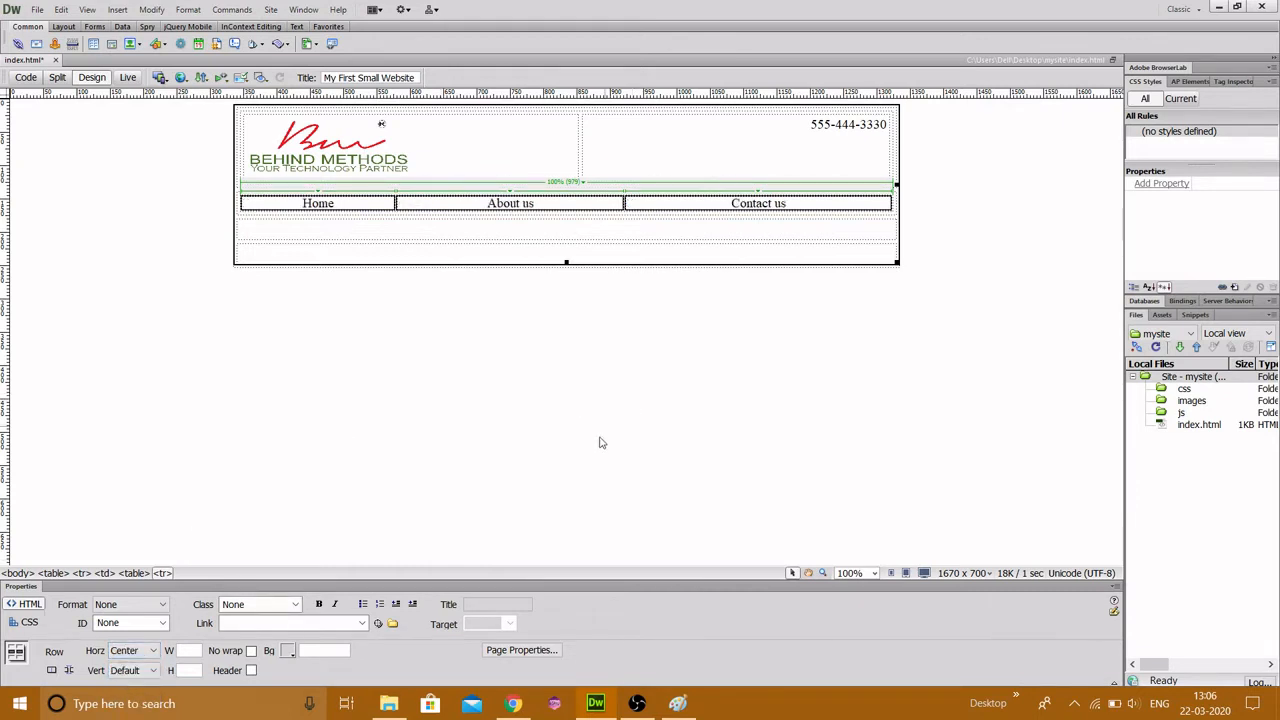
pyautogui.click(630, 447)
# Set the navigation cell widths to 33% for Home, 34% for About us and 33% for Contact us, and save index.html
pyautogui.click(366, 202)
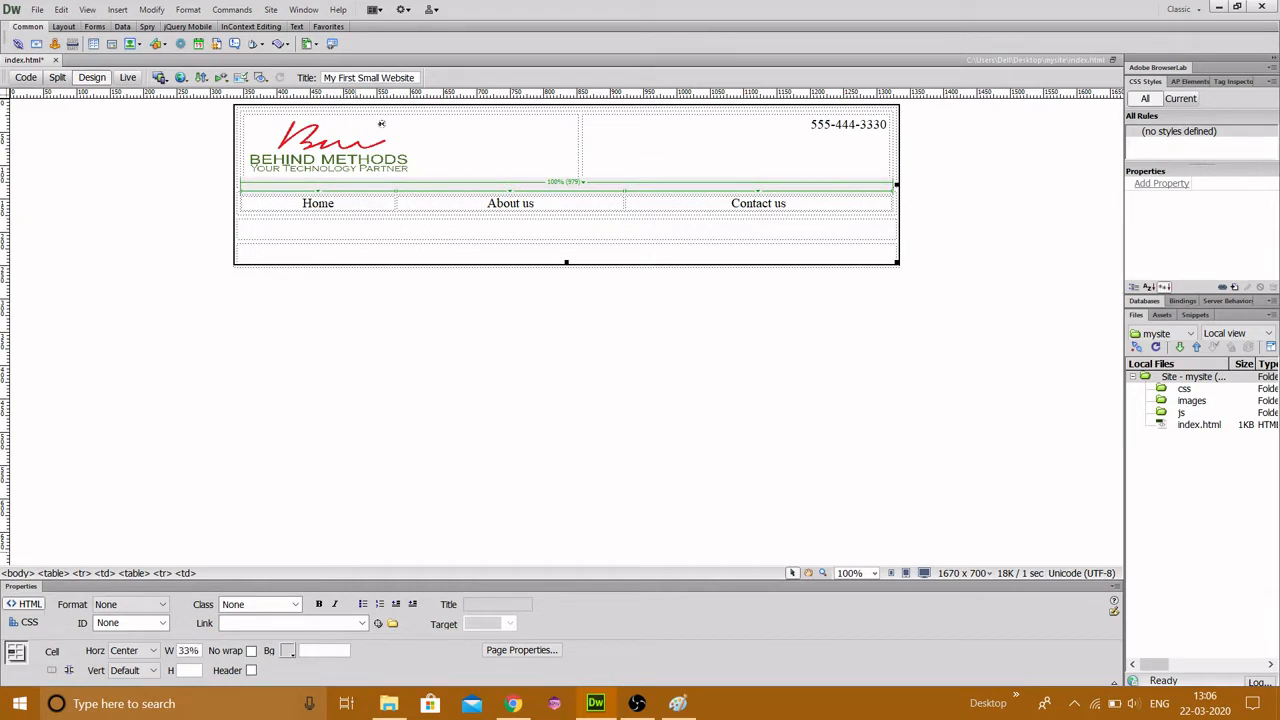
pyautogui.click(543, 398)
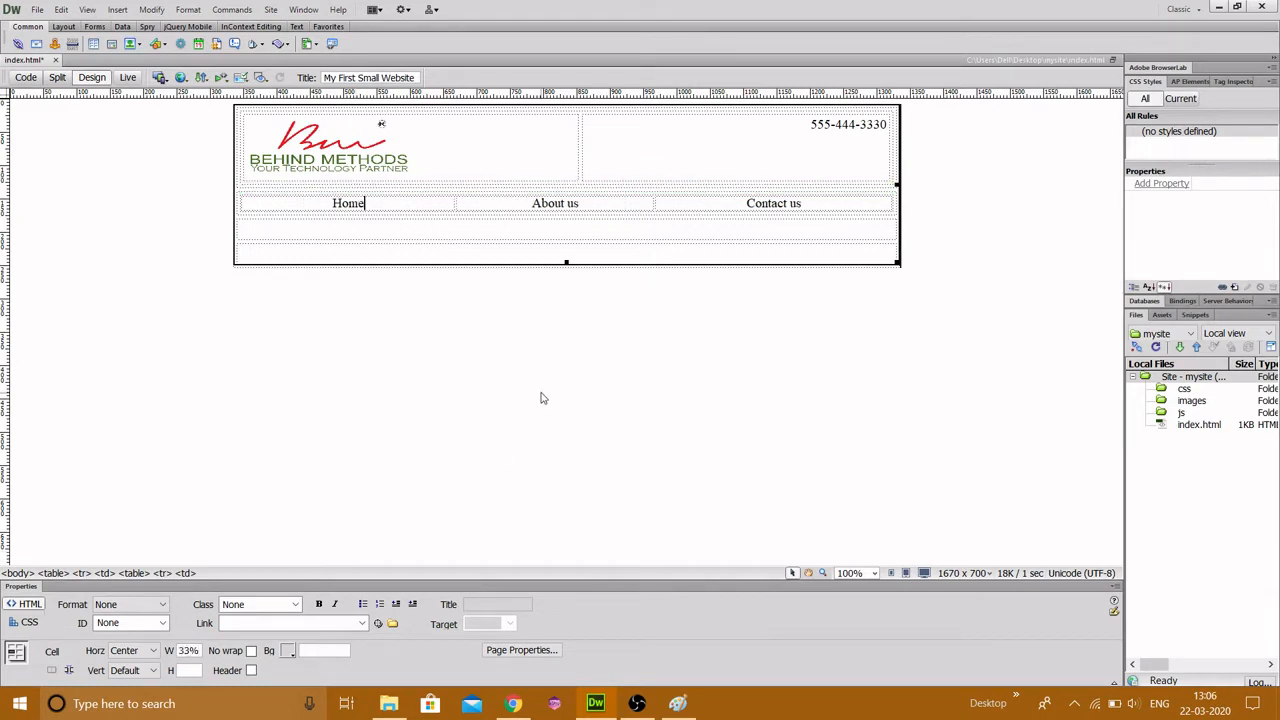
pyautogui.click(608, 206)
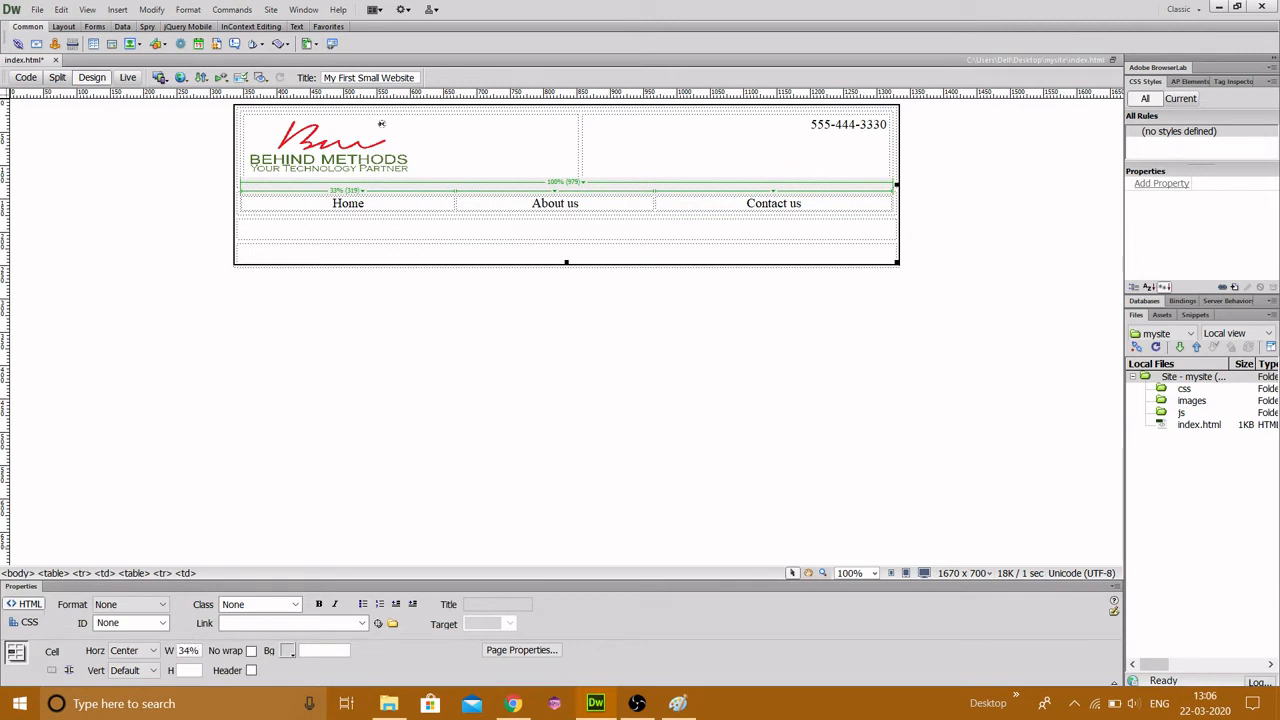
pyautogui.click(632, 411)
pyautogui.click(826, 204)
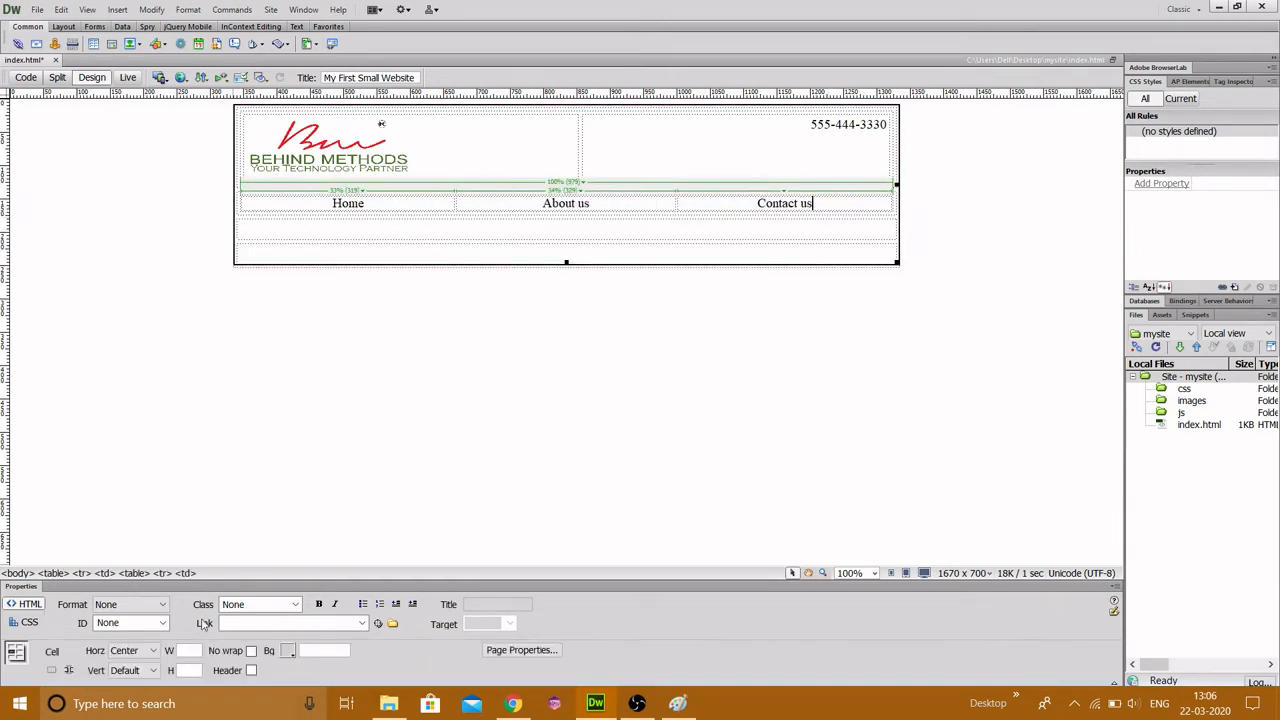
pyautogui.write('33%')
pyautogui.click(439, 516)
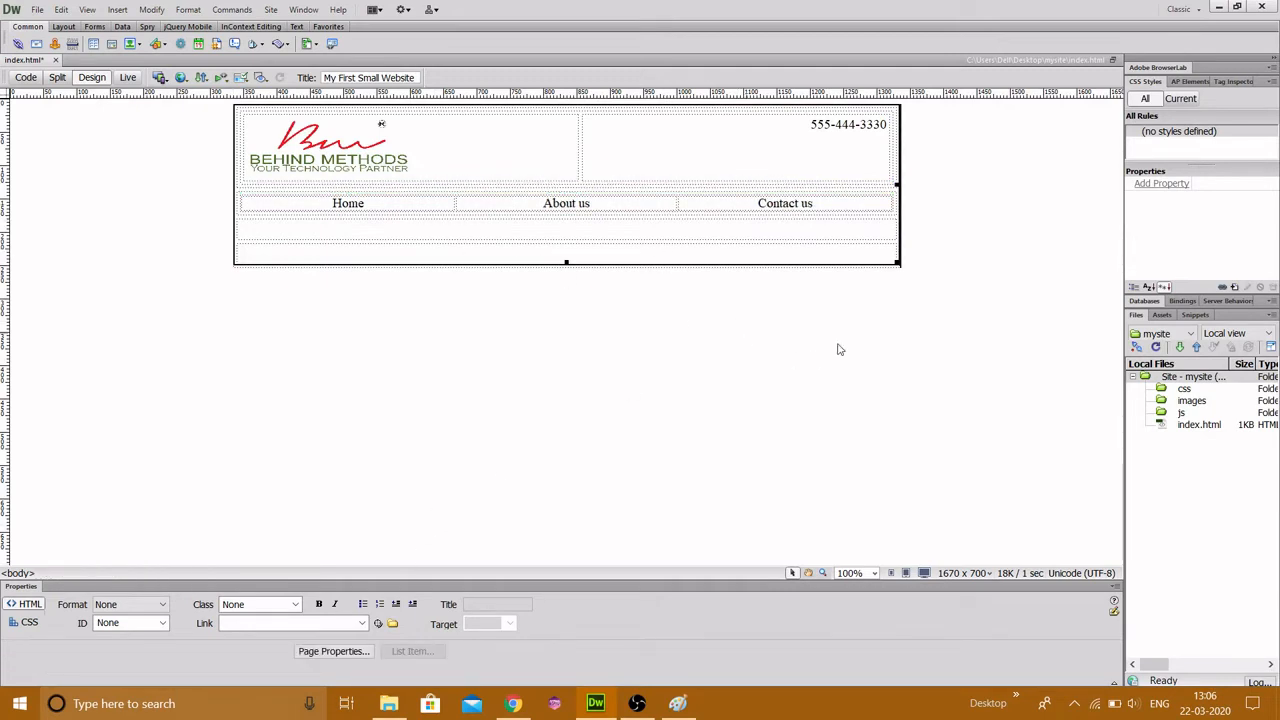
pyautogui.hotkey('ctrl', 's')
# Set the navigation row's background to the logo's green, #4C6F2C, by sampling the colour from the logo text
pyautogui.click(238, 204)
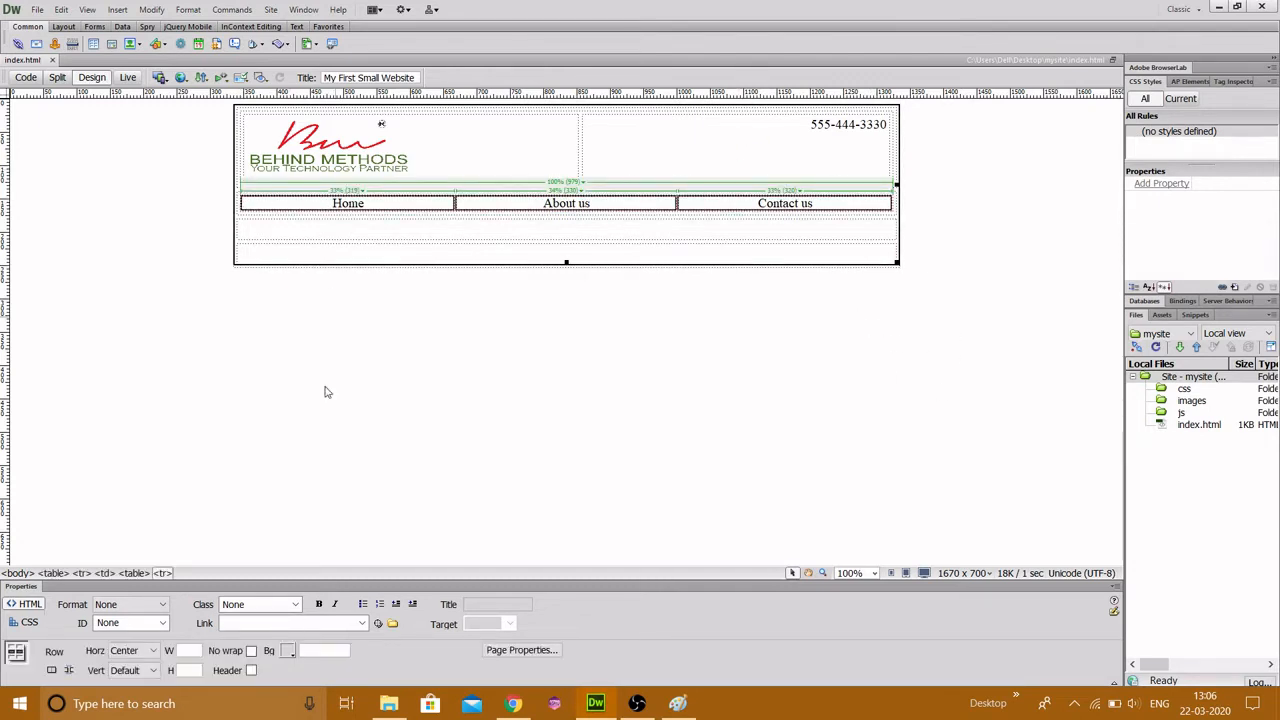
pyautogui.click(134, 573)
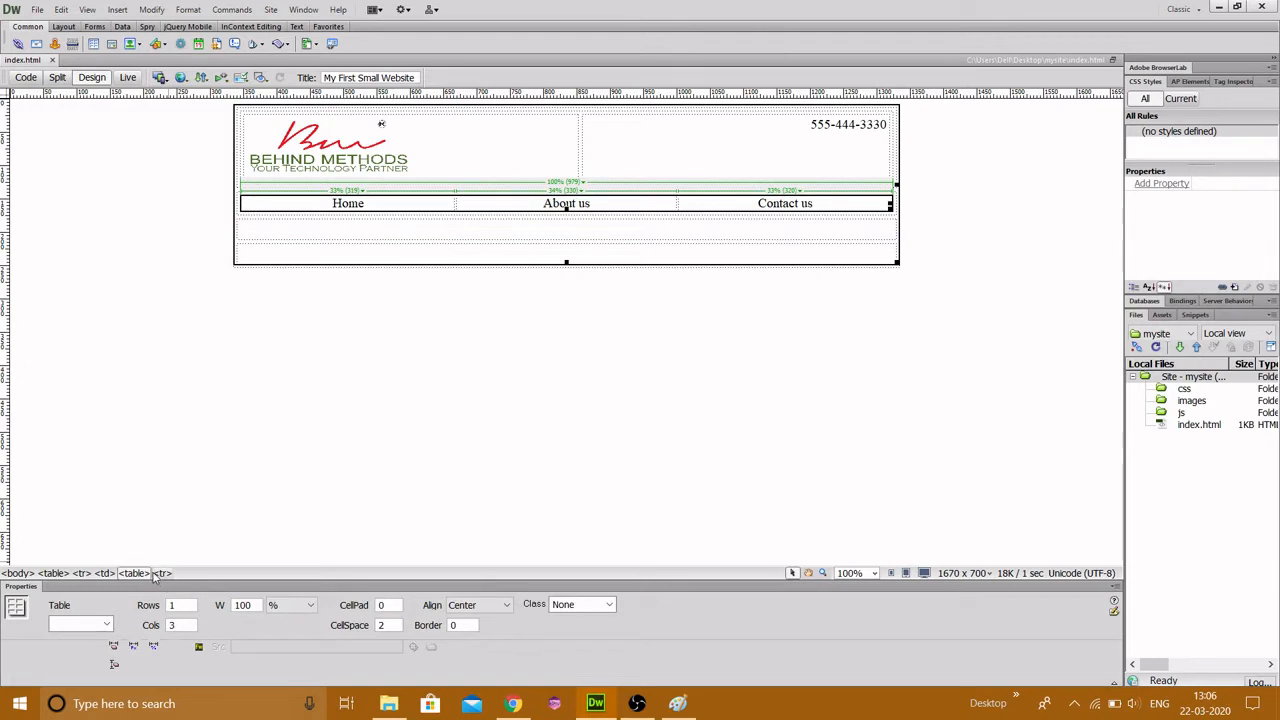
pyautogui.click(158, 574)
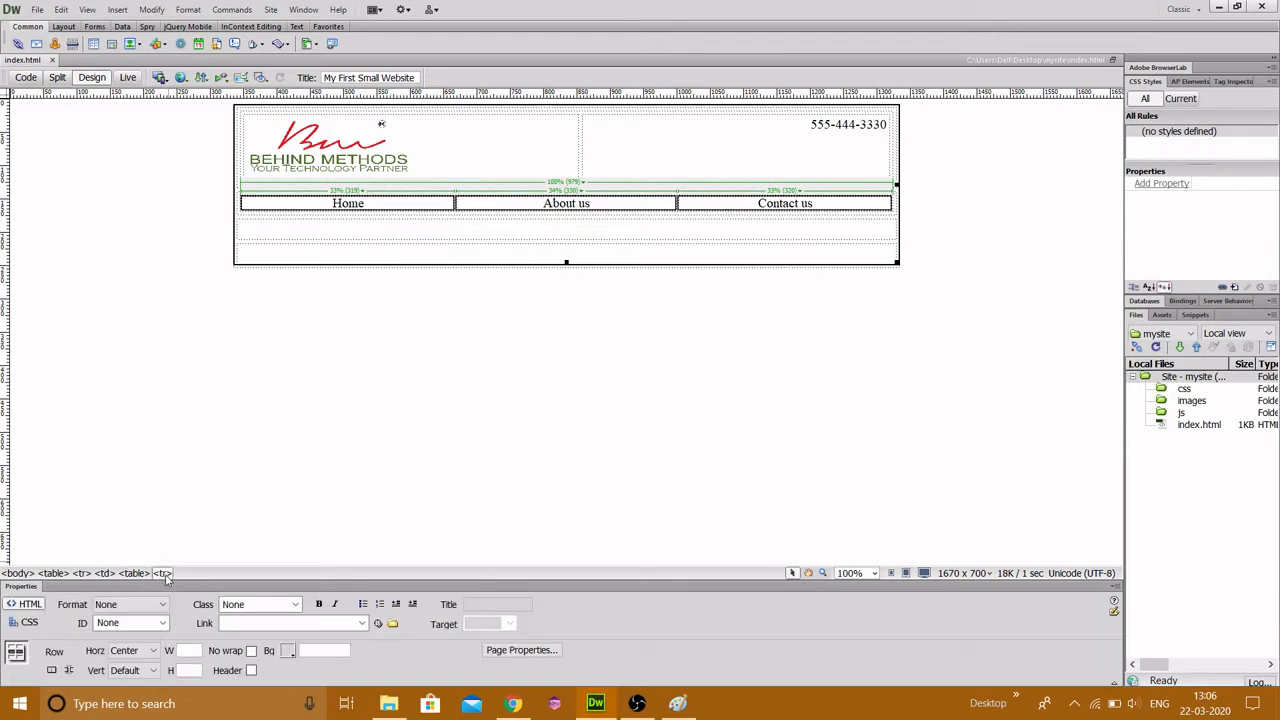
pyautogui.click(287, 651)
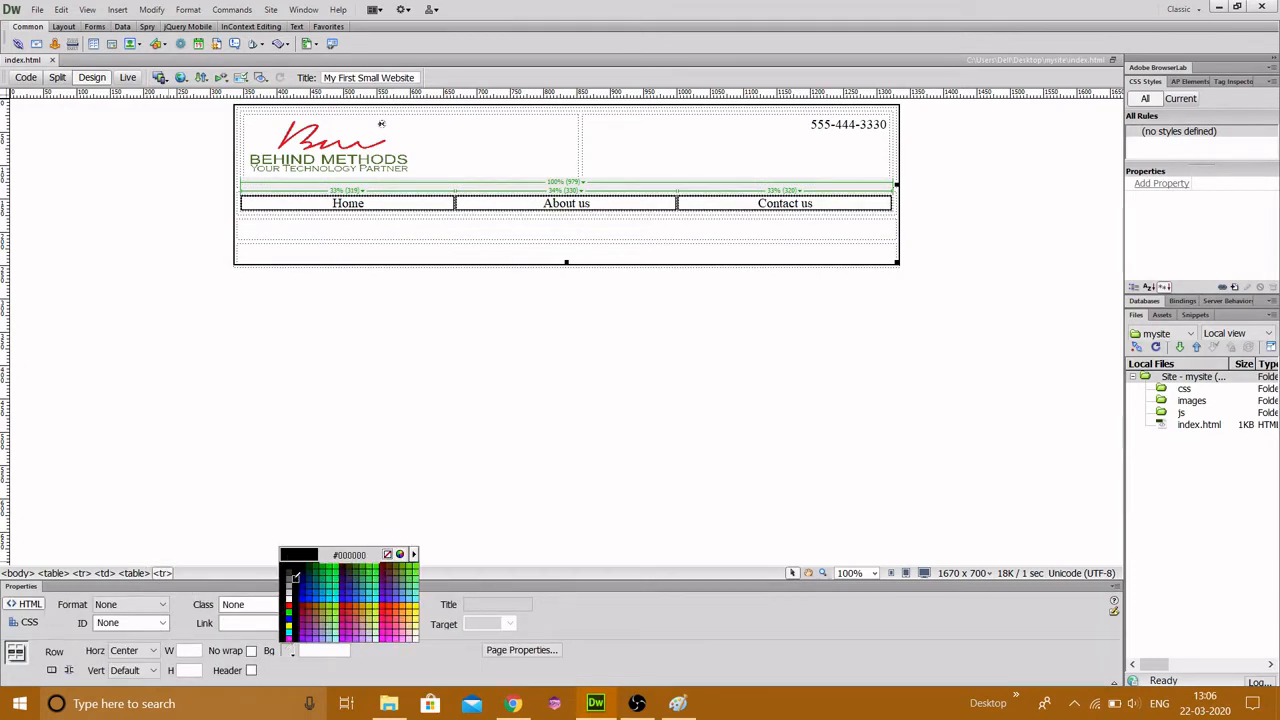
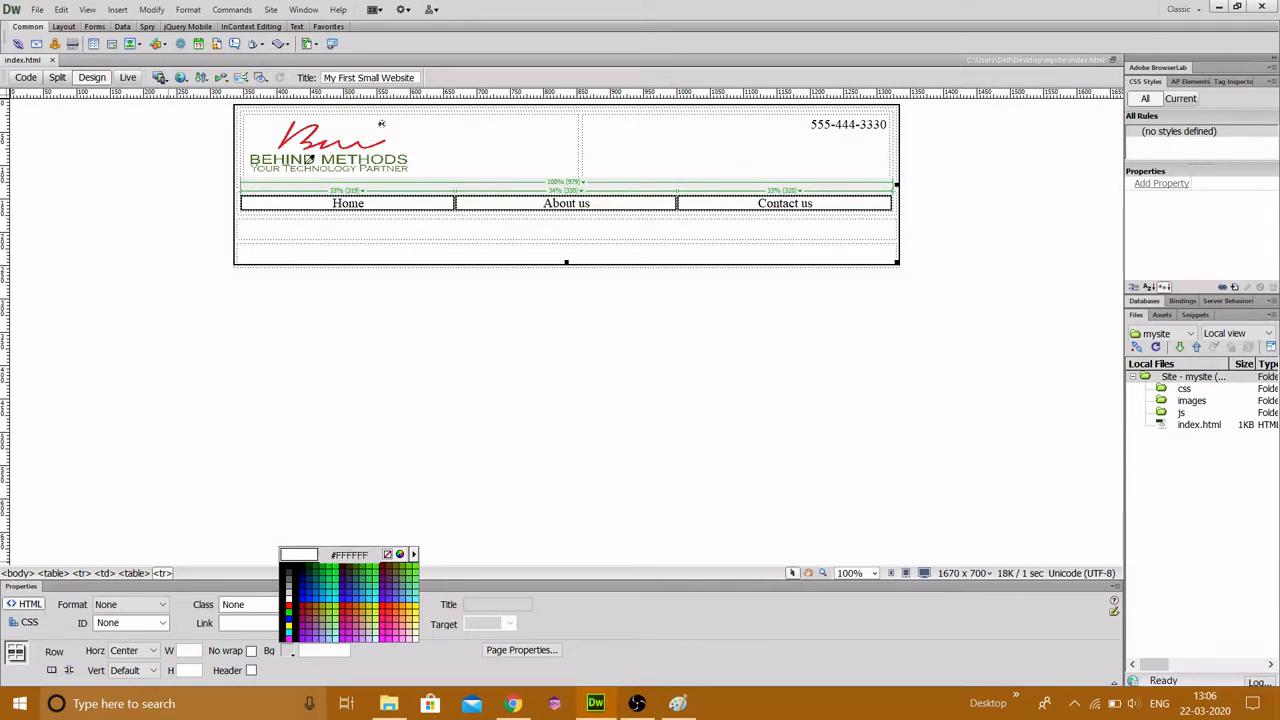
pyautogui.click(307, 169)
pyautogui.click(289, 650)
pyautogui.click(307, 165)
pyautogui.click(534, 421)
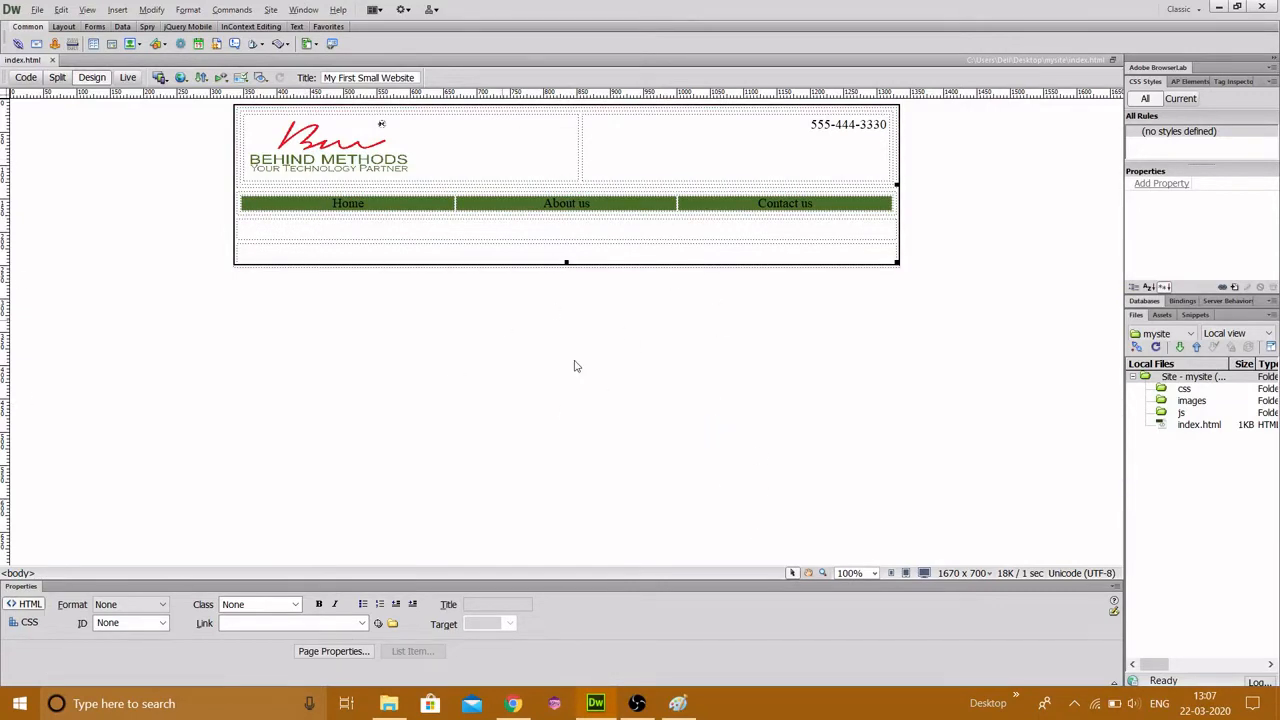
# Switch to Chrome, reload index.html to check the navigation bar's background, and return to Dreamweaver
pyautogui.hotkey('alt', 'Tab')
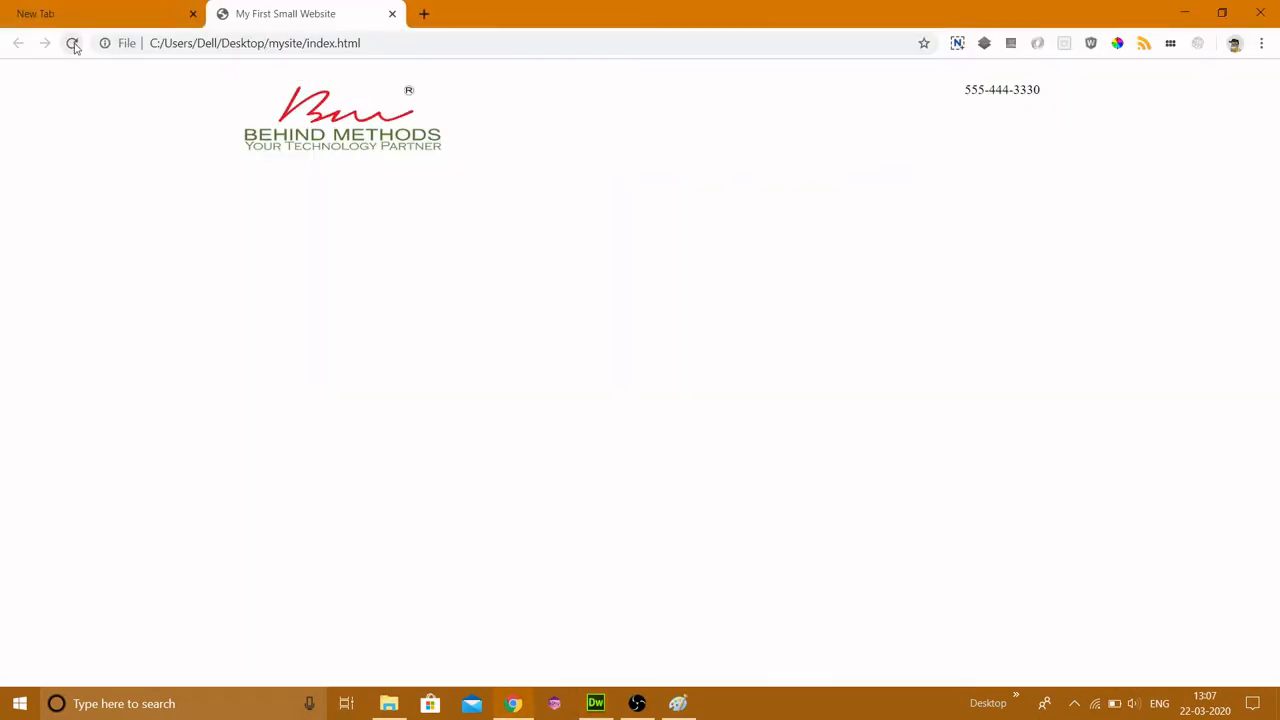
pyautogui.click(71, 43)
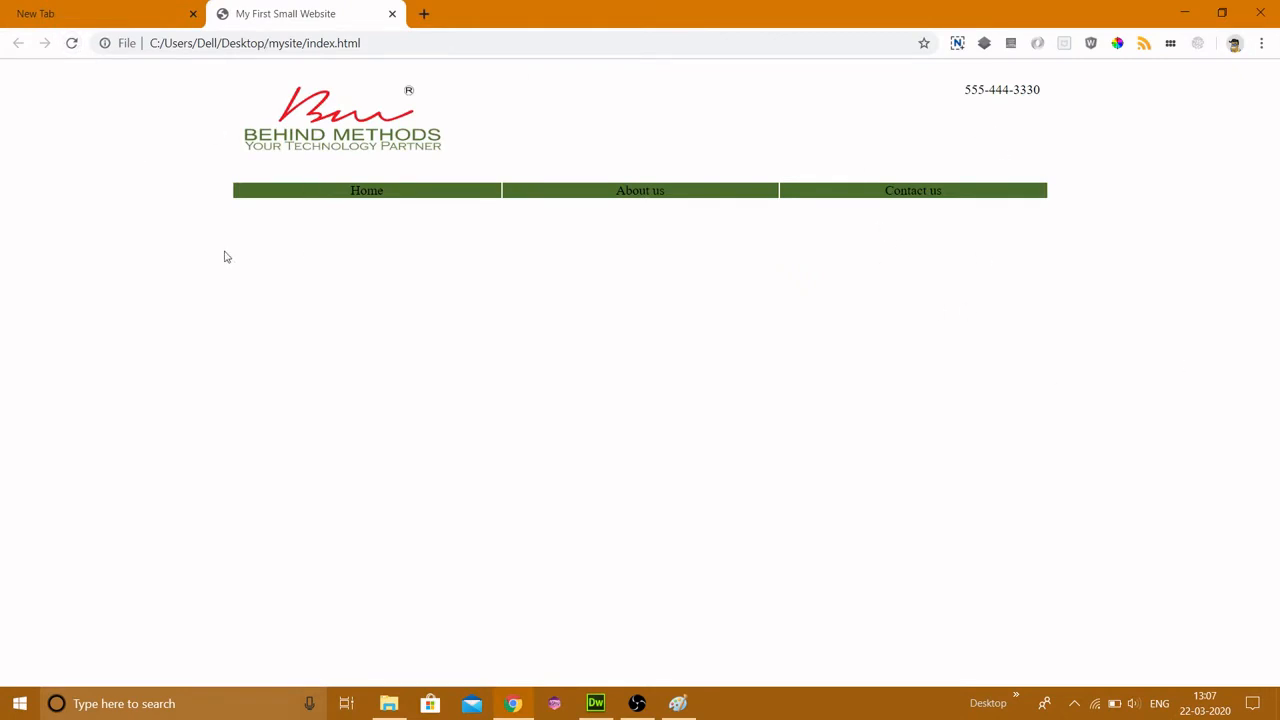
pyautogui.hotkey('alt', 'Tab')
pyautogui.hotkey('alt', 'Tab')
pyautogui.hotkey('alt', 'Tab')
# Set the nested navigation table's cell padding to 7
pyautogui.click(390, 203)
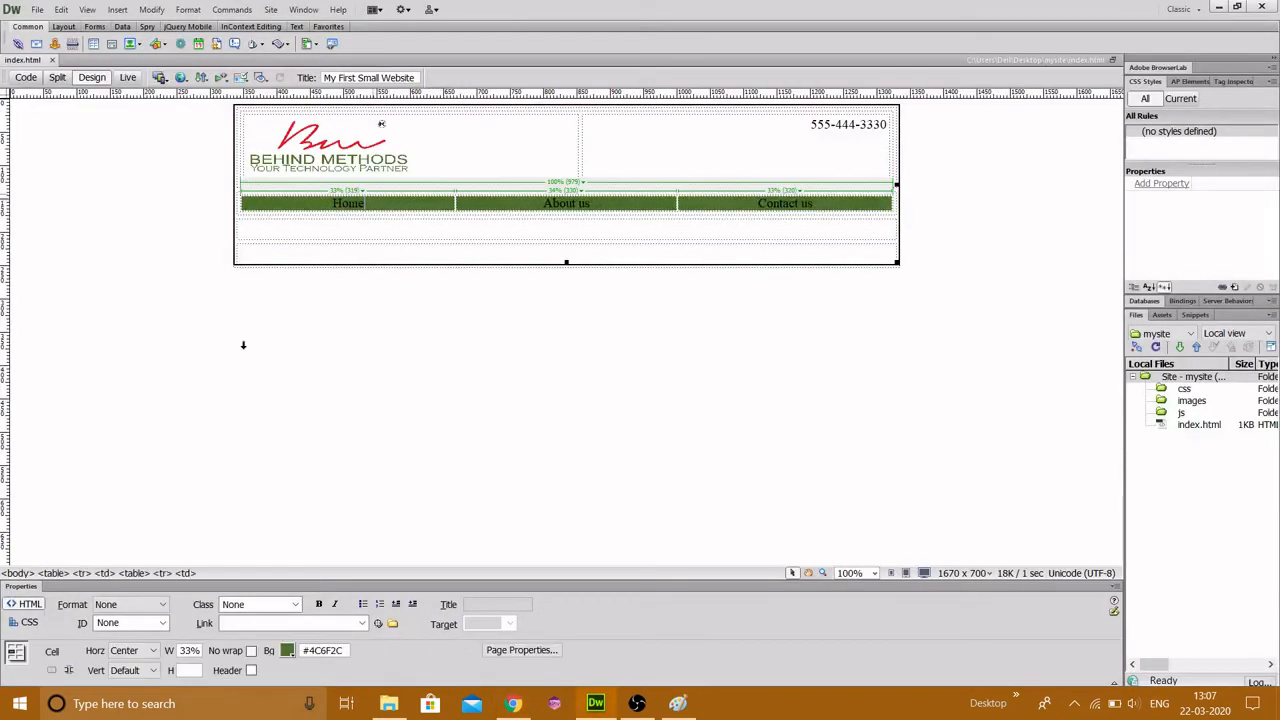
pyautogui.click(148, 572)
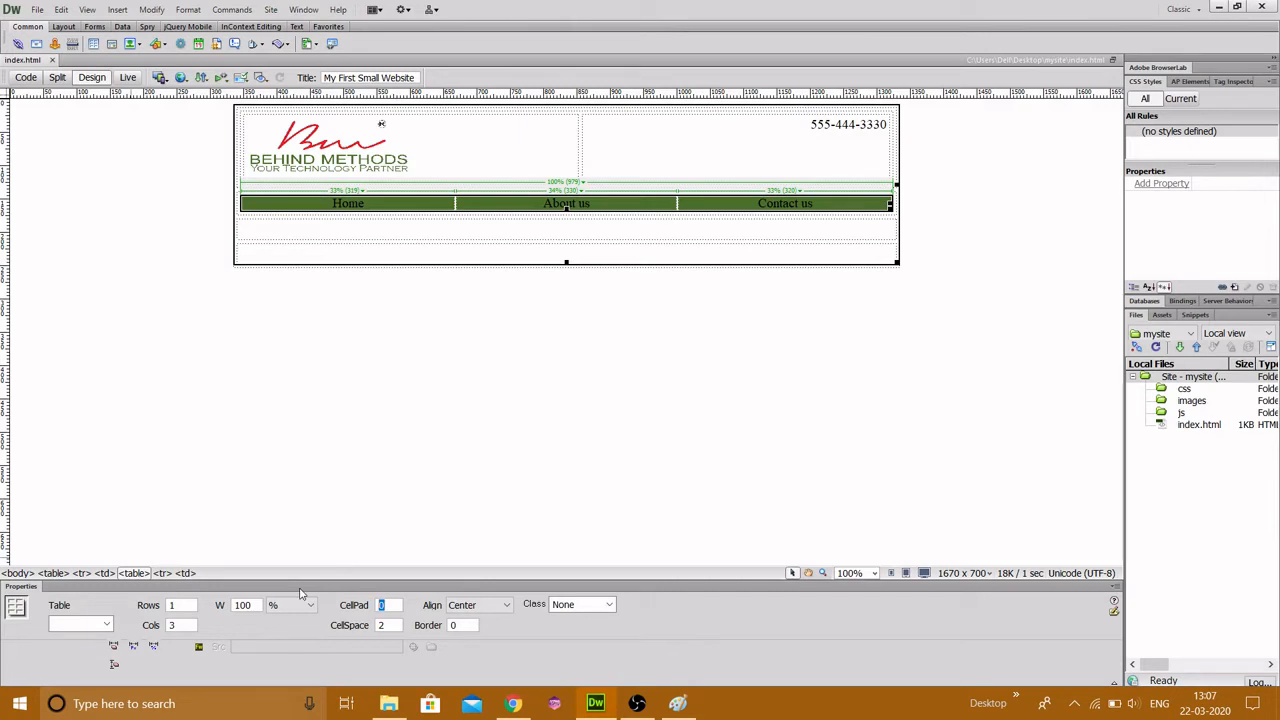
pyautogui.write('7')
pyautogui.click(667, 446)
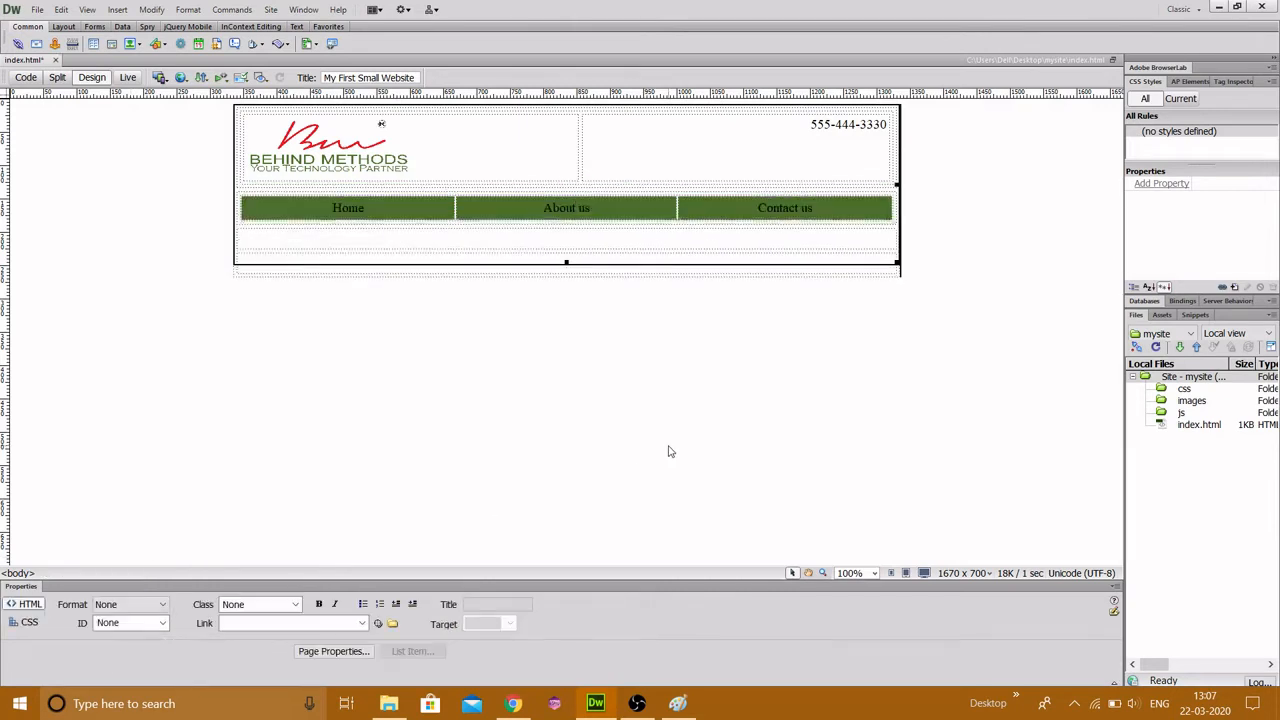
# Save index.html, reload it in Chrome to check the navigation bar's padding, and return to Dreamweaver
pyautogui.press('F12')
pyautogui.click(72, 43)
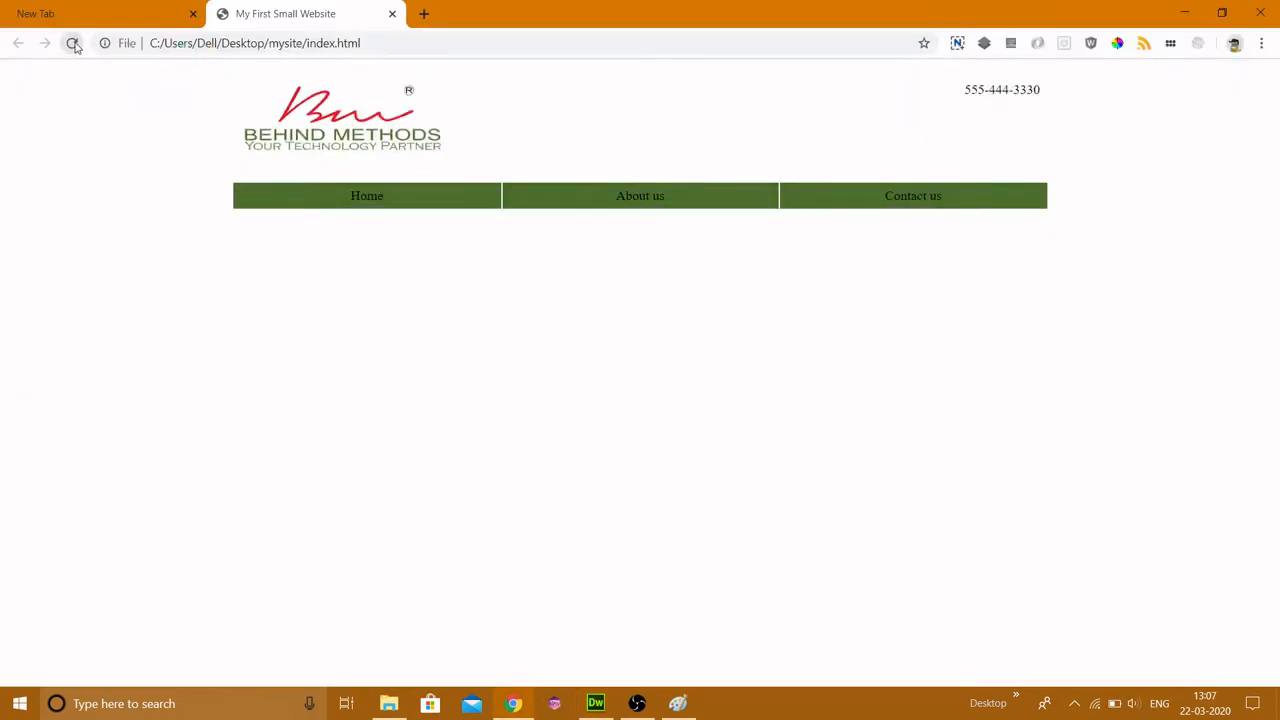
pyautogui.hotkey('alt', 'Tab')
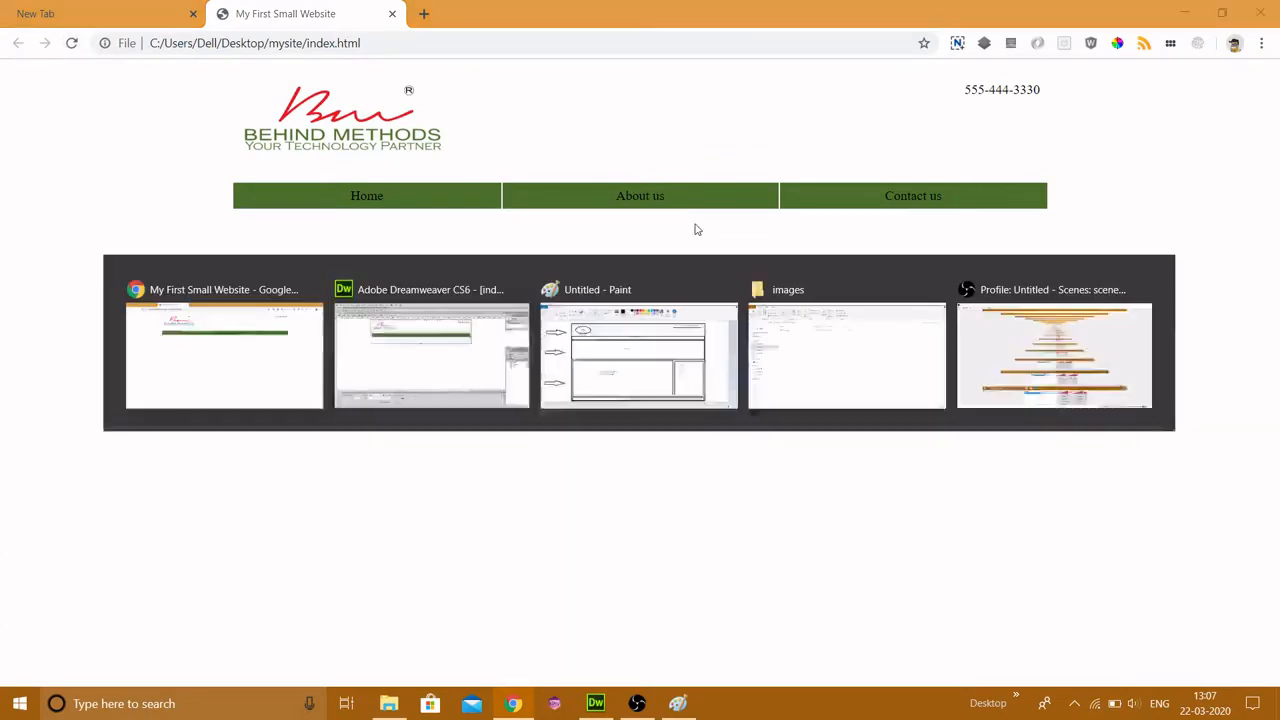
pyautogui.hotkey('alt', 'Tab')
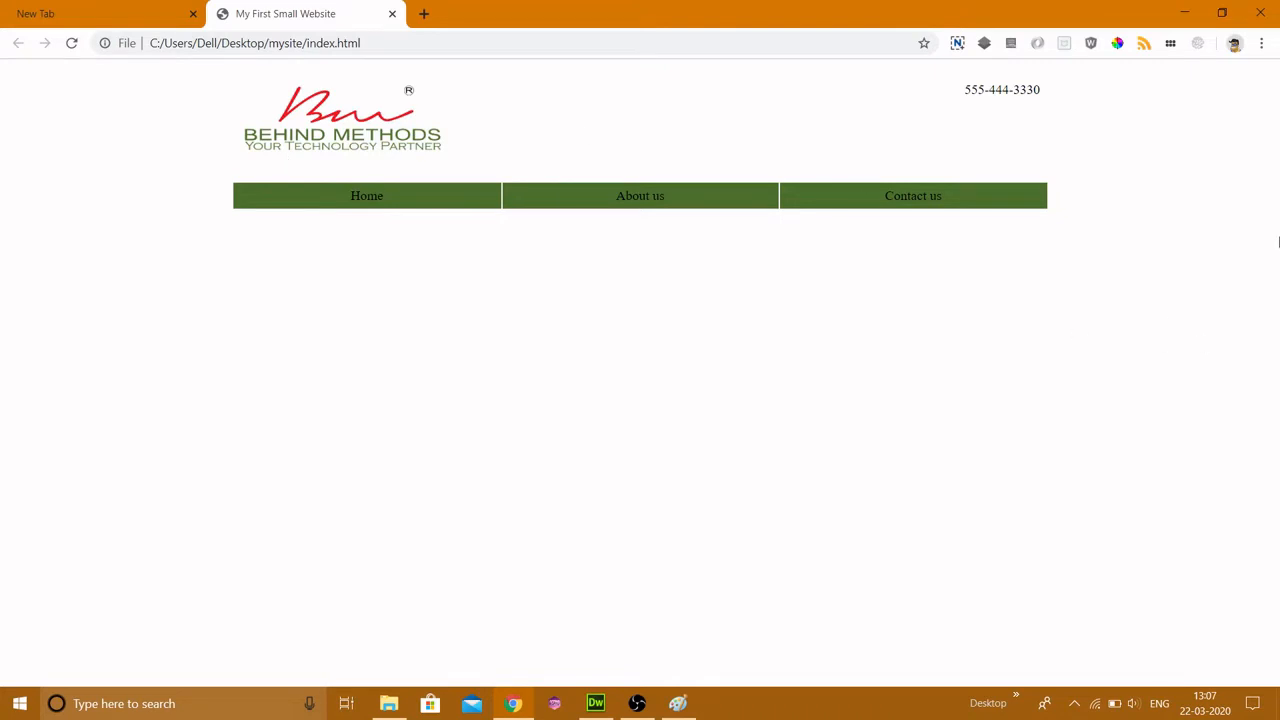
pyautogui.hotkey('alt', 'Tab')
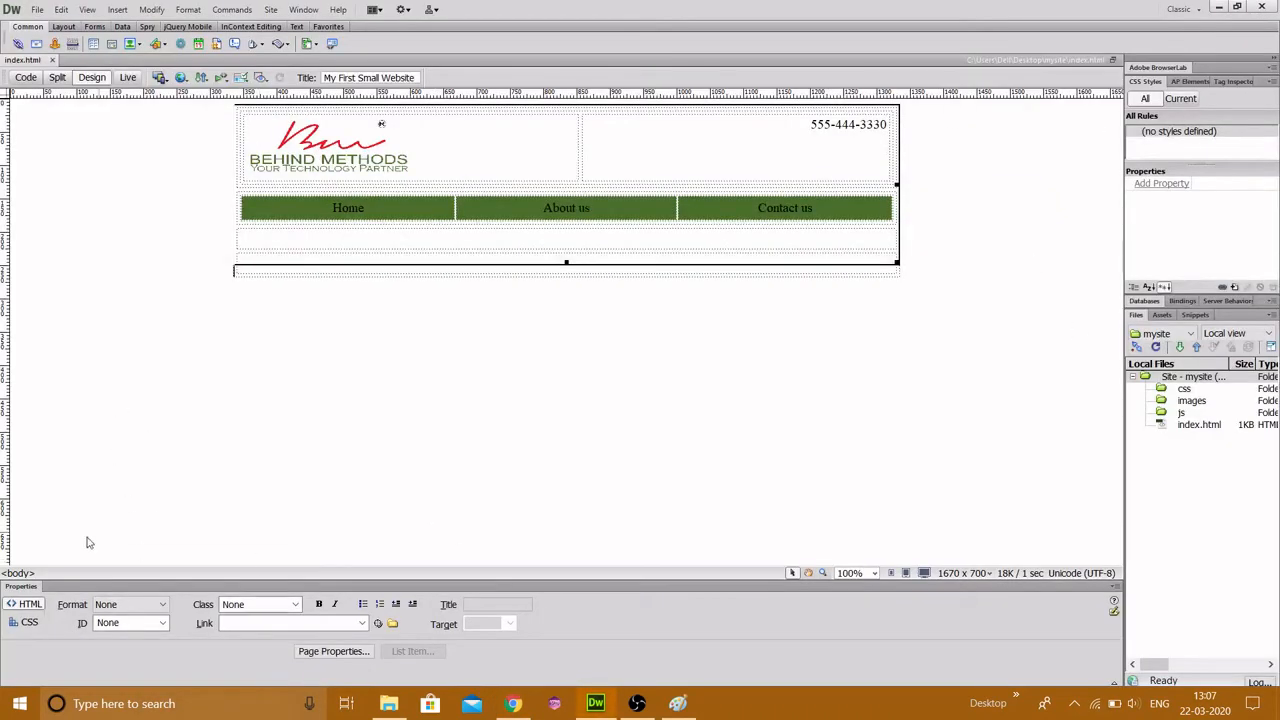
# Set the page's background color to #CCC in the page properties
pyautogui.click(333, 652)
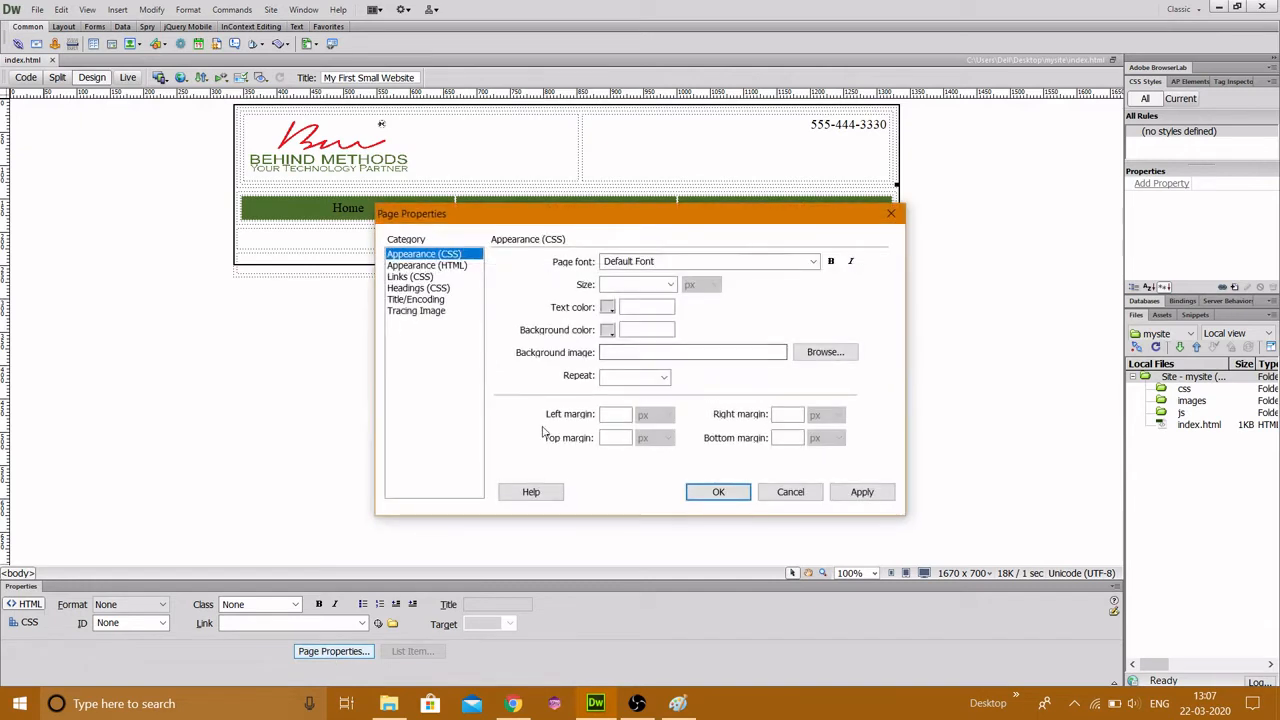
pyautogui.click(607, 330)
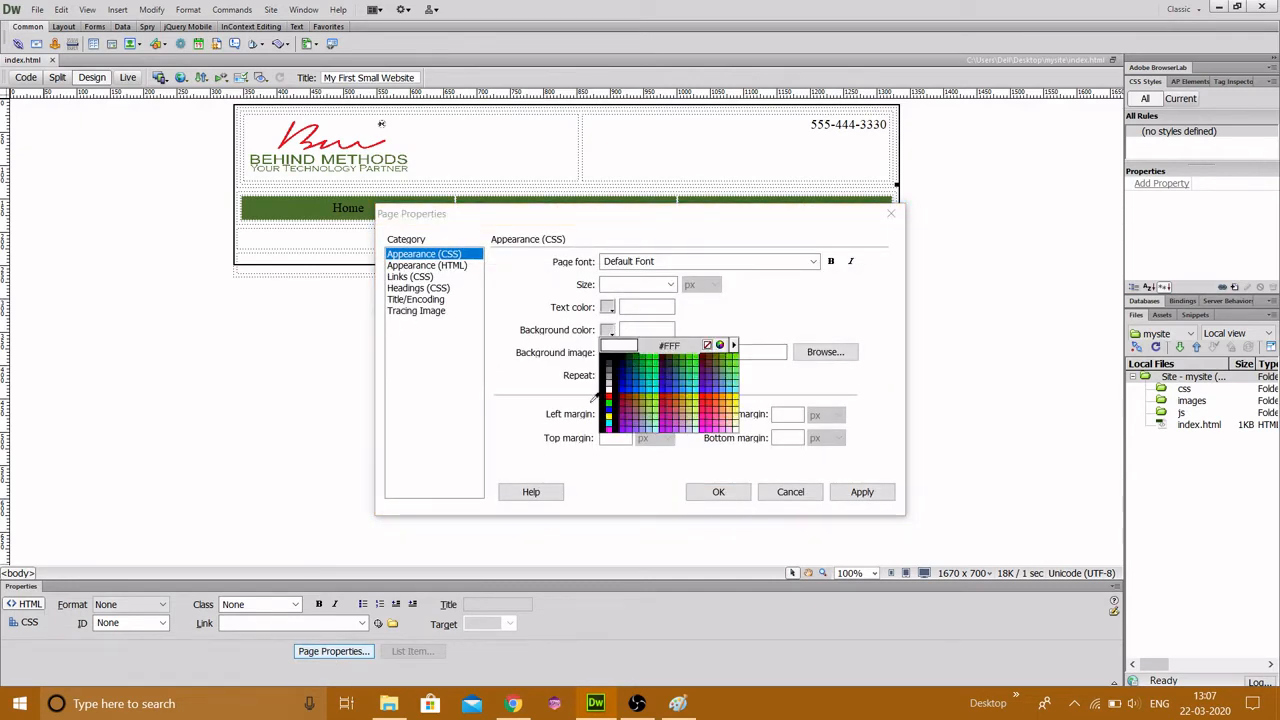
pyautogui.click(609, 382)
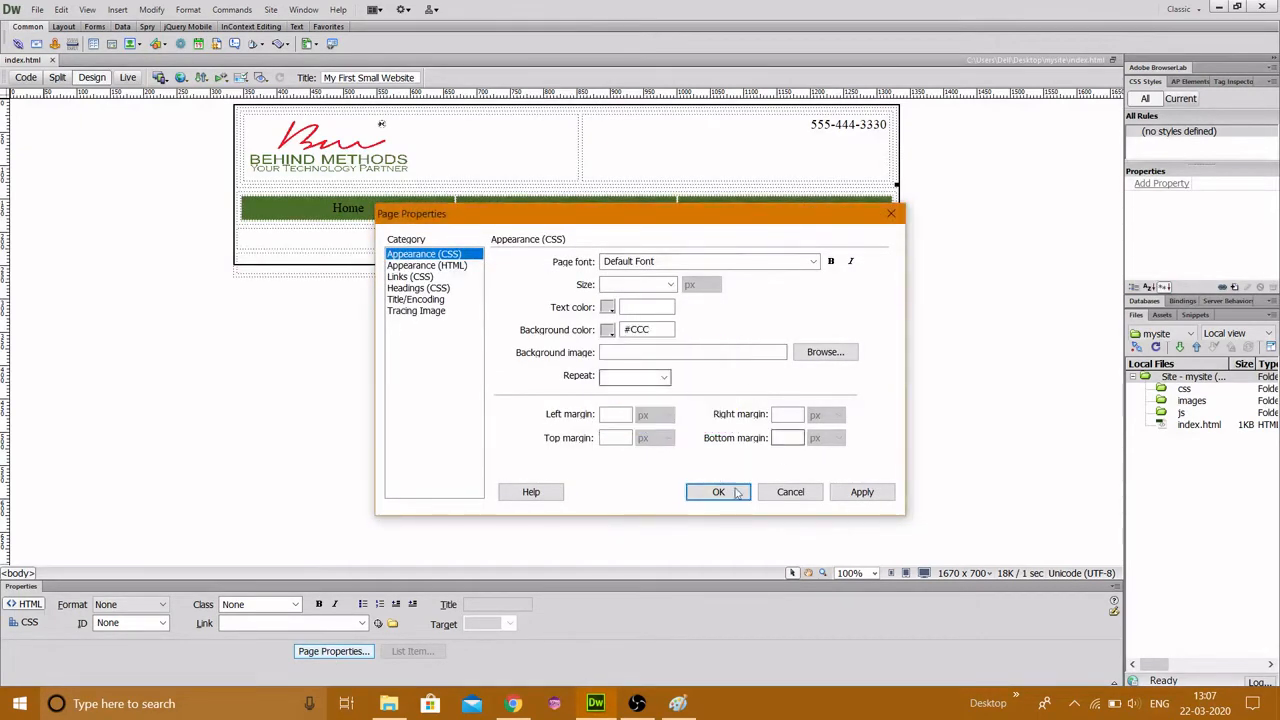
pyautogui.click(858, 494)
pyautogui.click(718, 492)
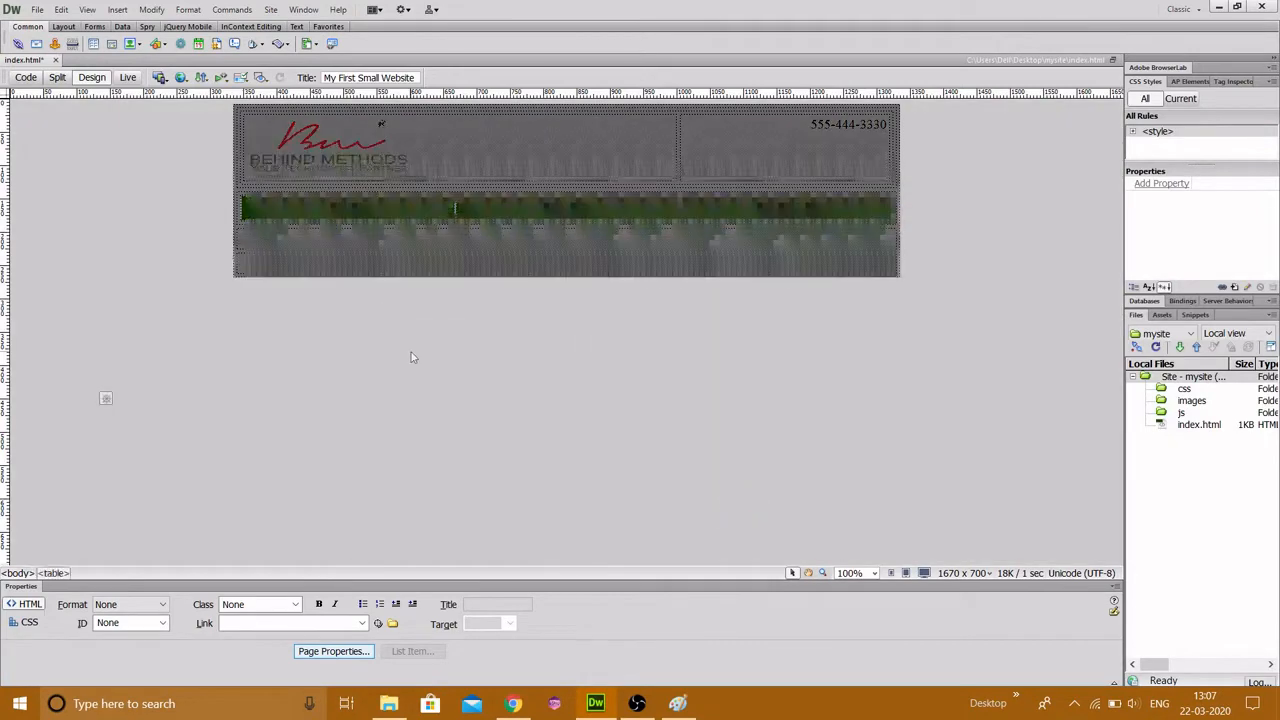
# Save index.html, reload it in Chrome to check the page background, and return to Dreamweaver
pyautogui.press('F12')
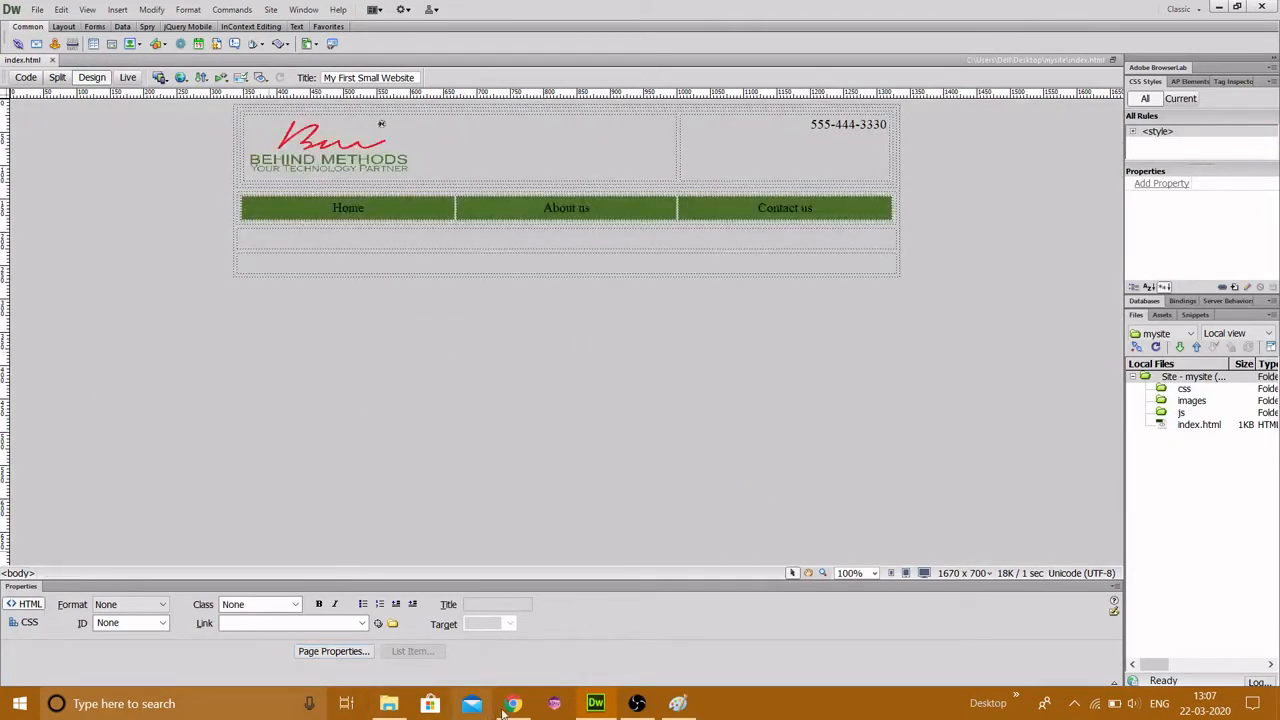
pyautogui.click(72, 44)
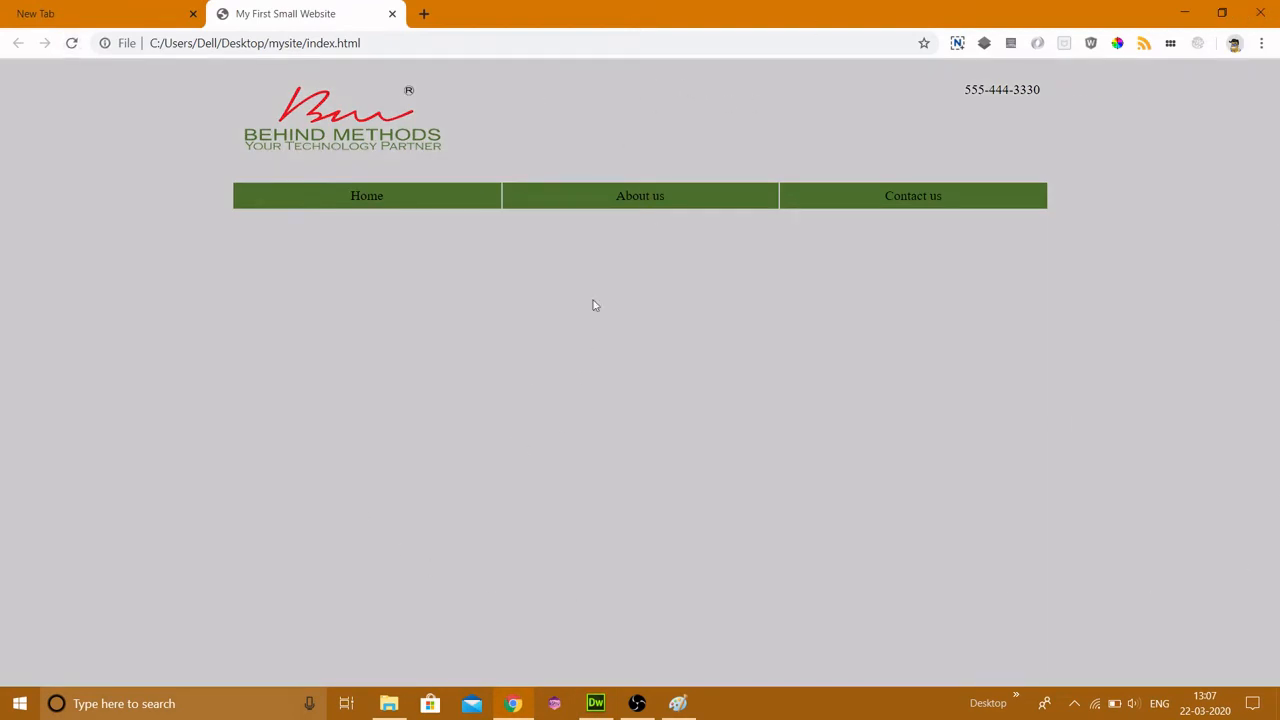
pyautogui.hotkey('alt', 'Tab')
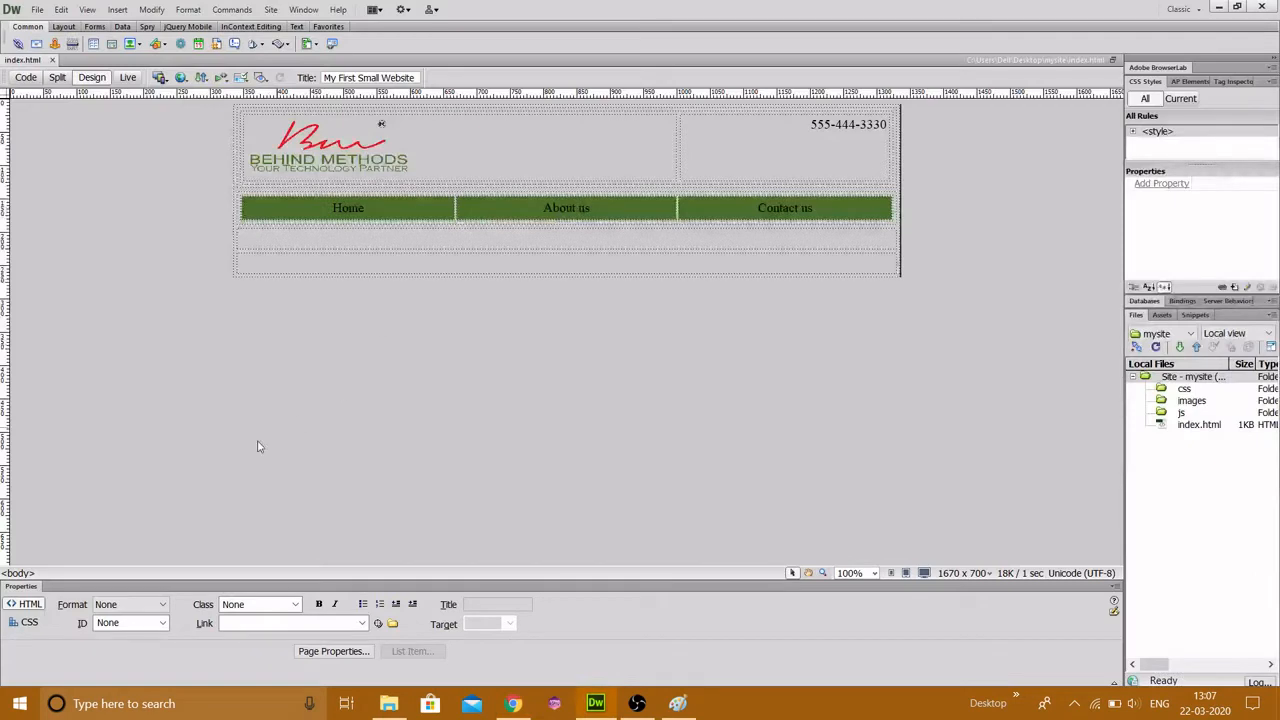
pyautogui.click(526, 135)
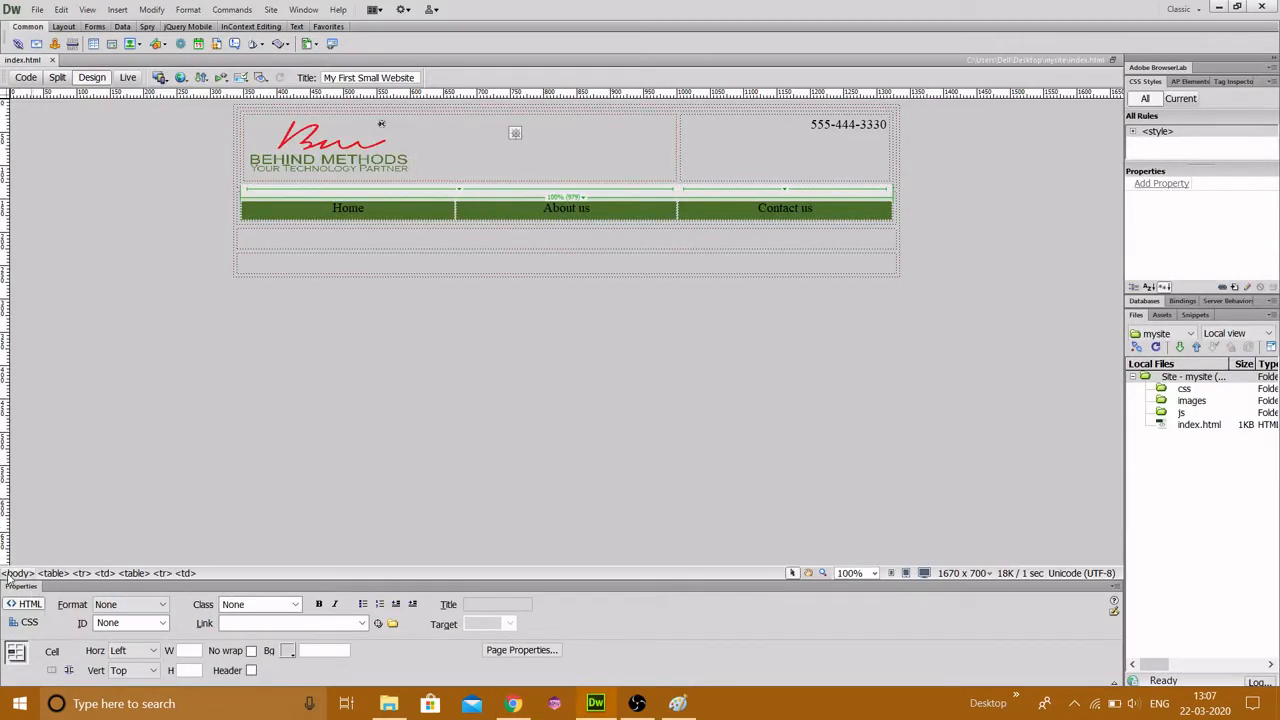
pyautogui.click(54, 573)
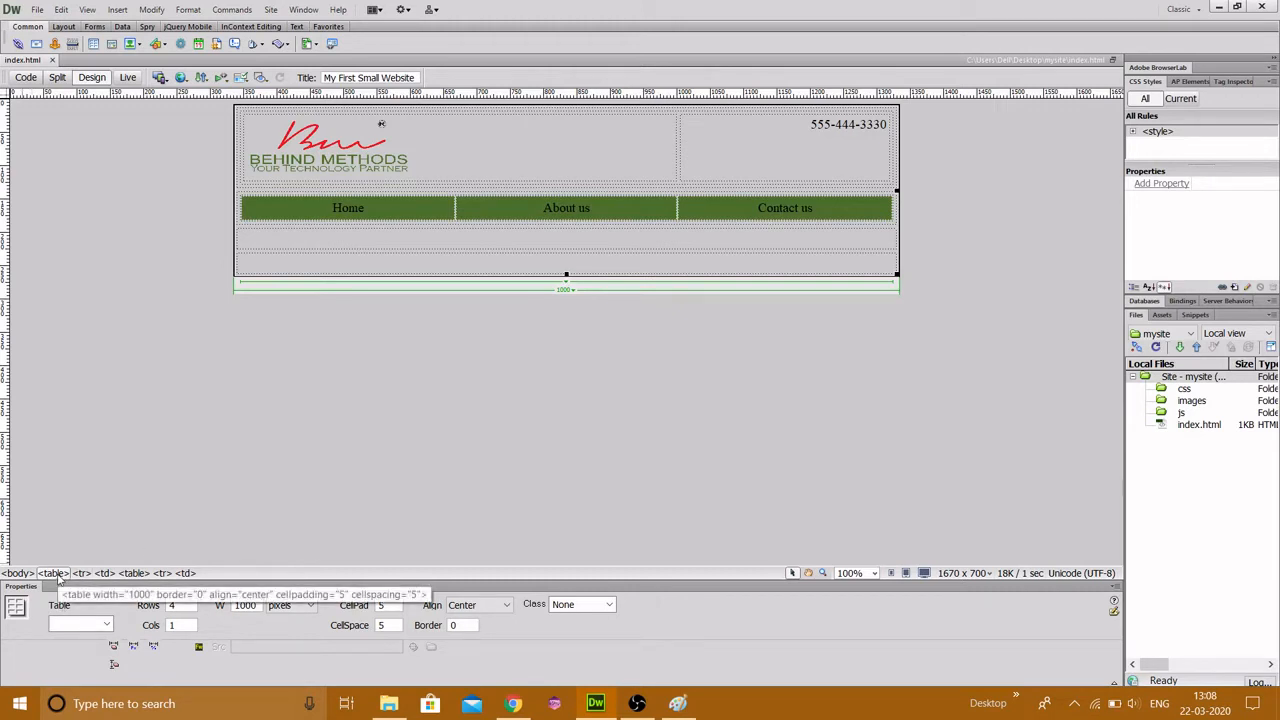
pyautogui.rightClick(58, 573)
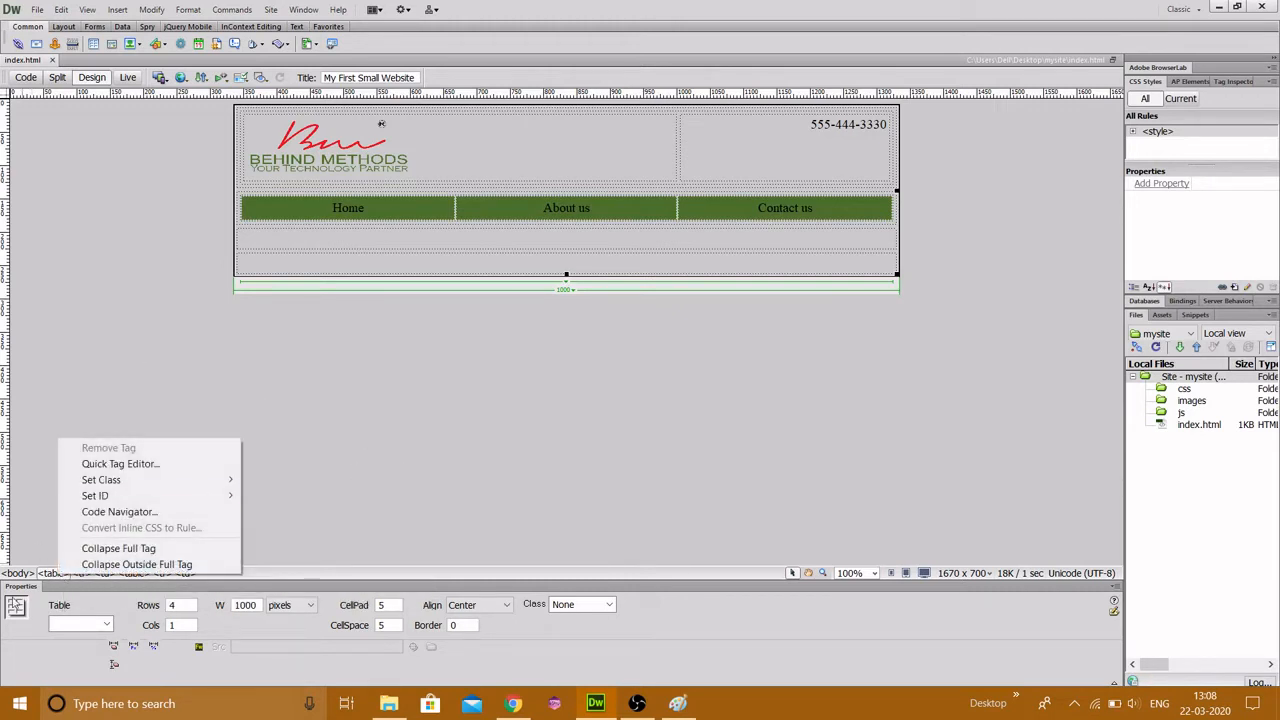
pyautogui.click(386, 509)
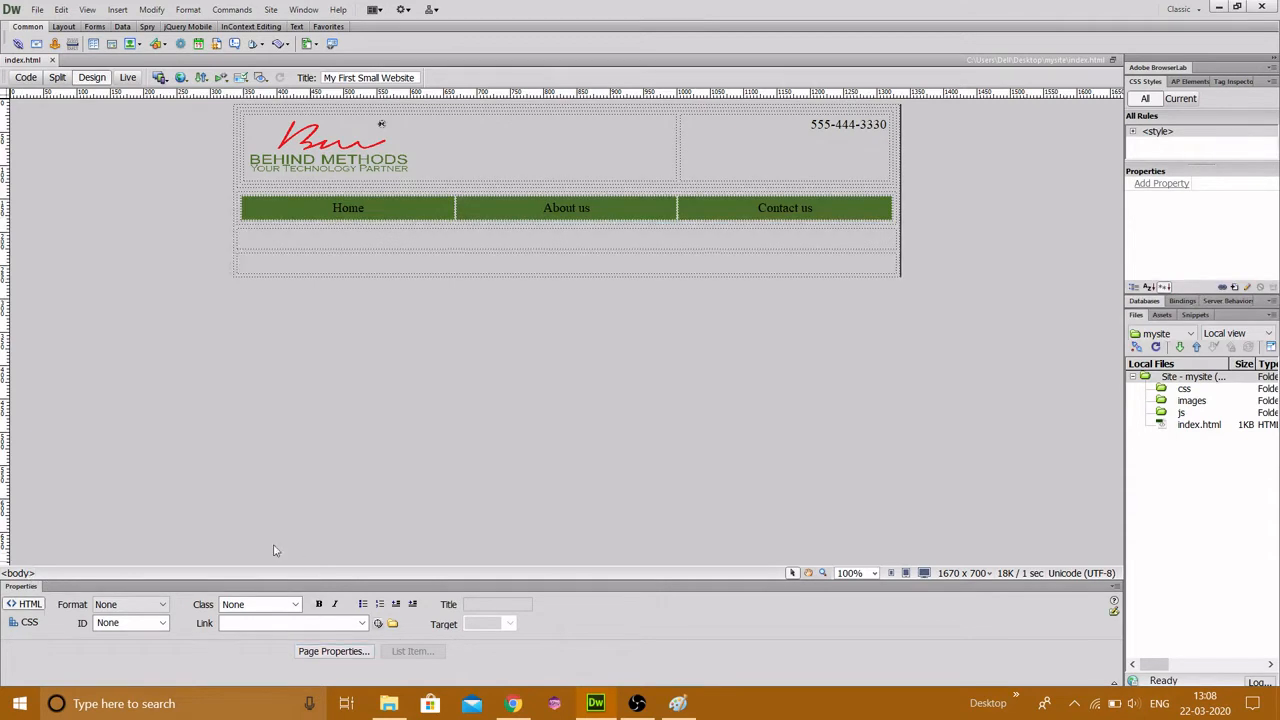
# Select the outer table row holding the logo and phone header and set its background to #FFFFFF
pyautogui.click(510, 152)
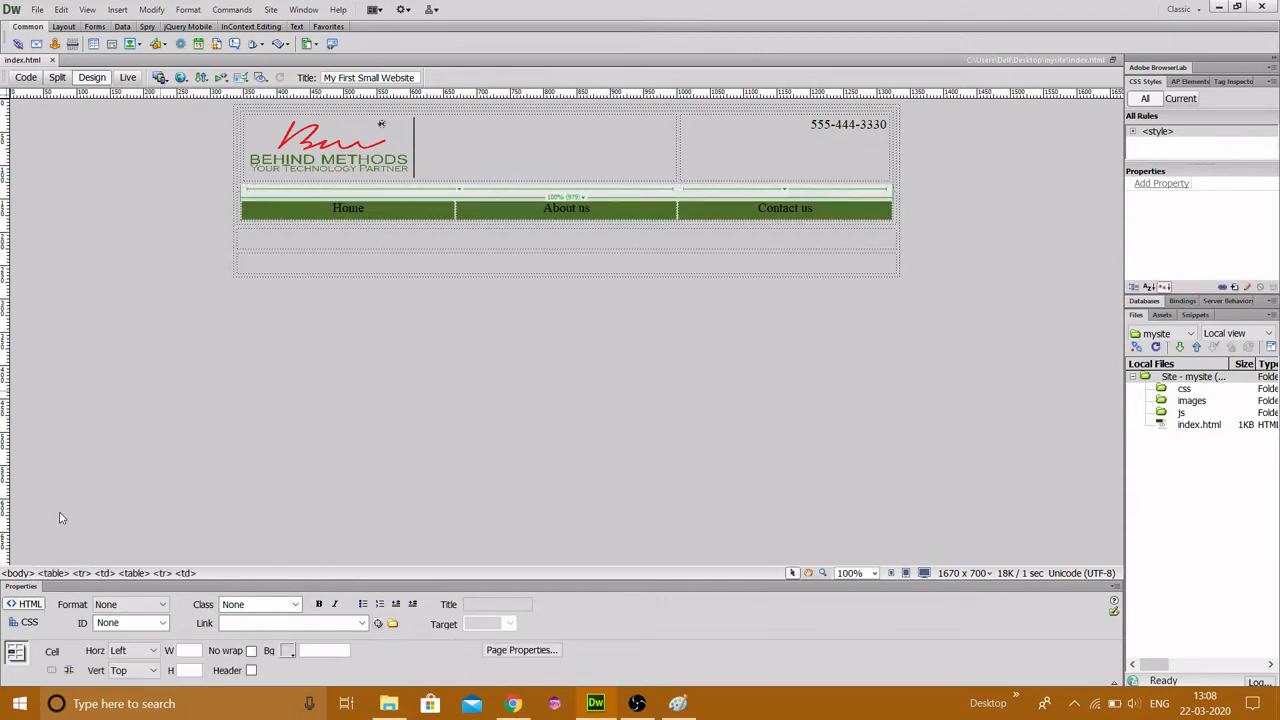
pyautogui.click(81, 573)
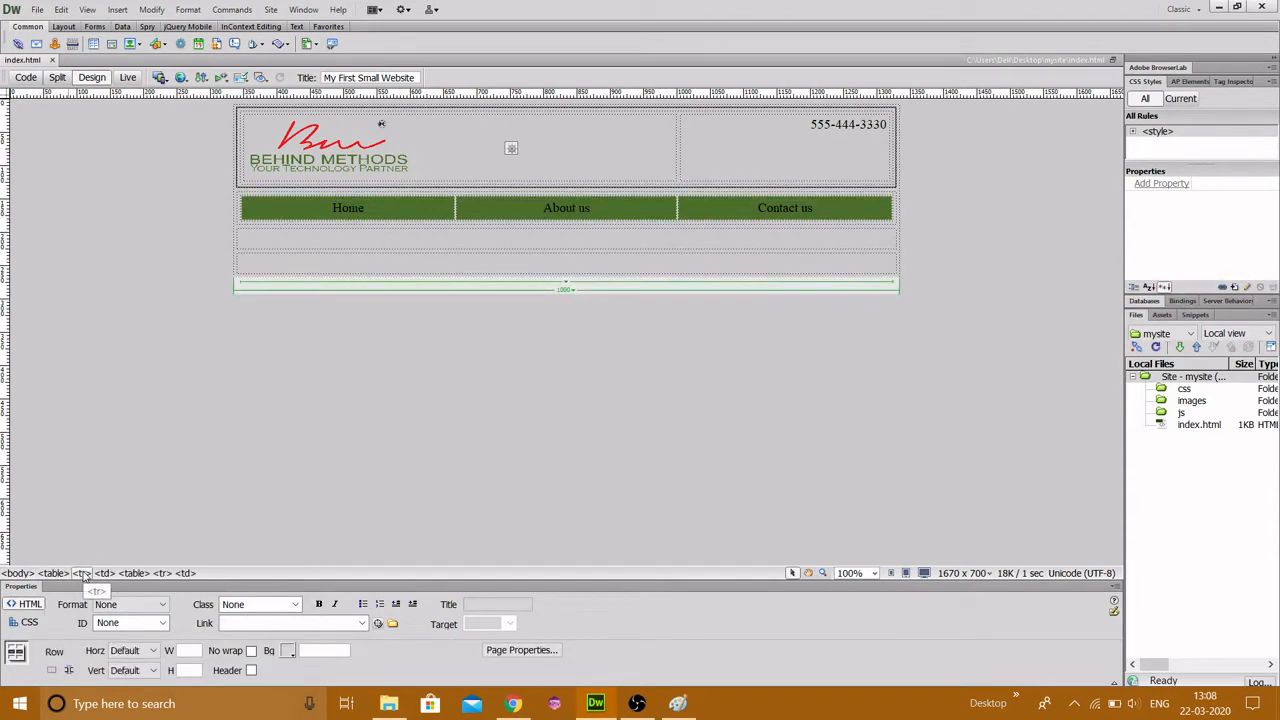
pyautogui.click(287, 651)
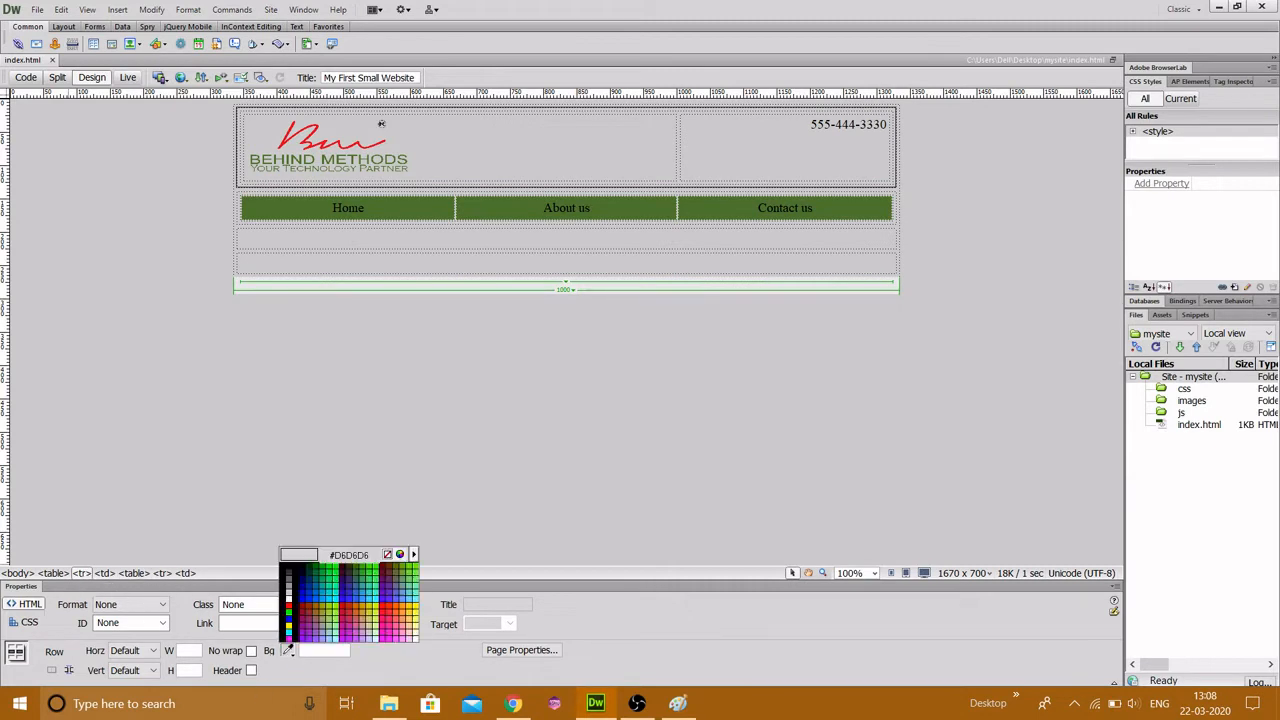
pyautogui.click(292, 596)
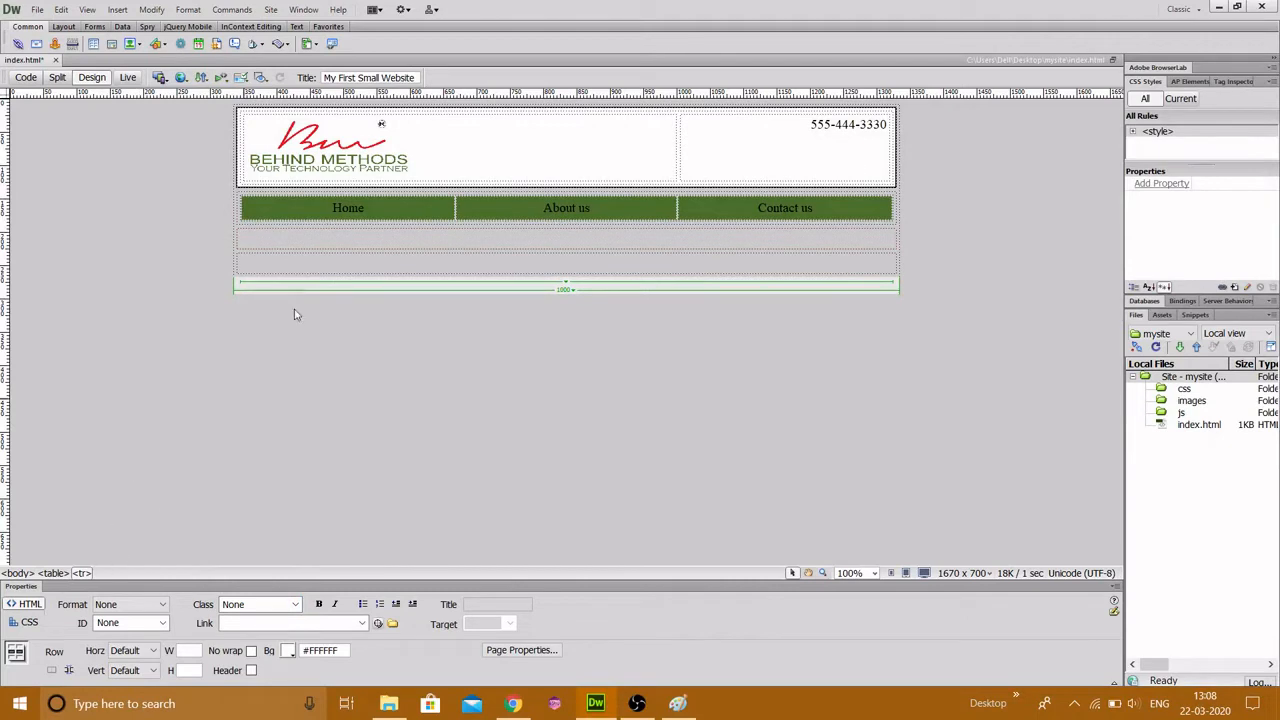
# Set the background of the outer table row around the navigation bar to #FFFFFF, and place the cursor in the empty row below
pyautogui.click(245, 210)
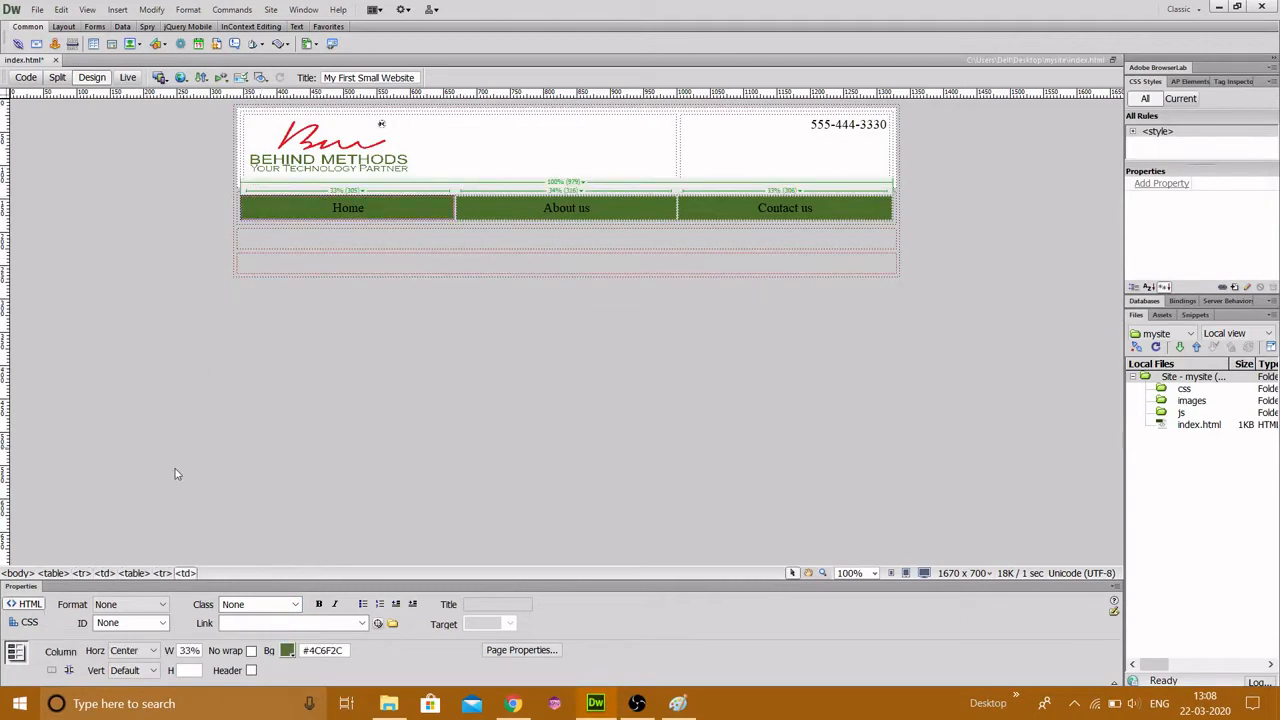
pyautogui.click(162, 573)
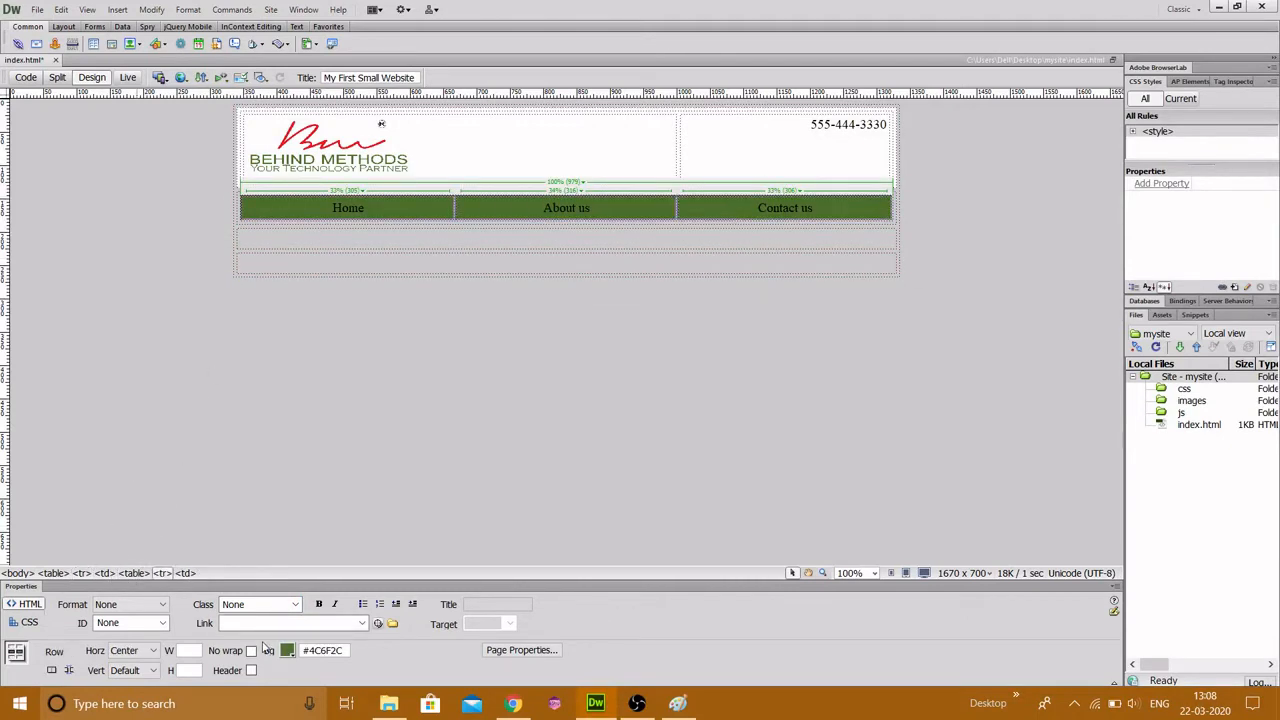
pyautogui.click(80, 573)
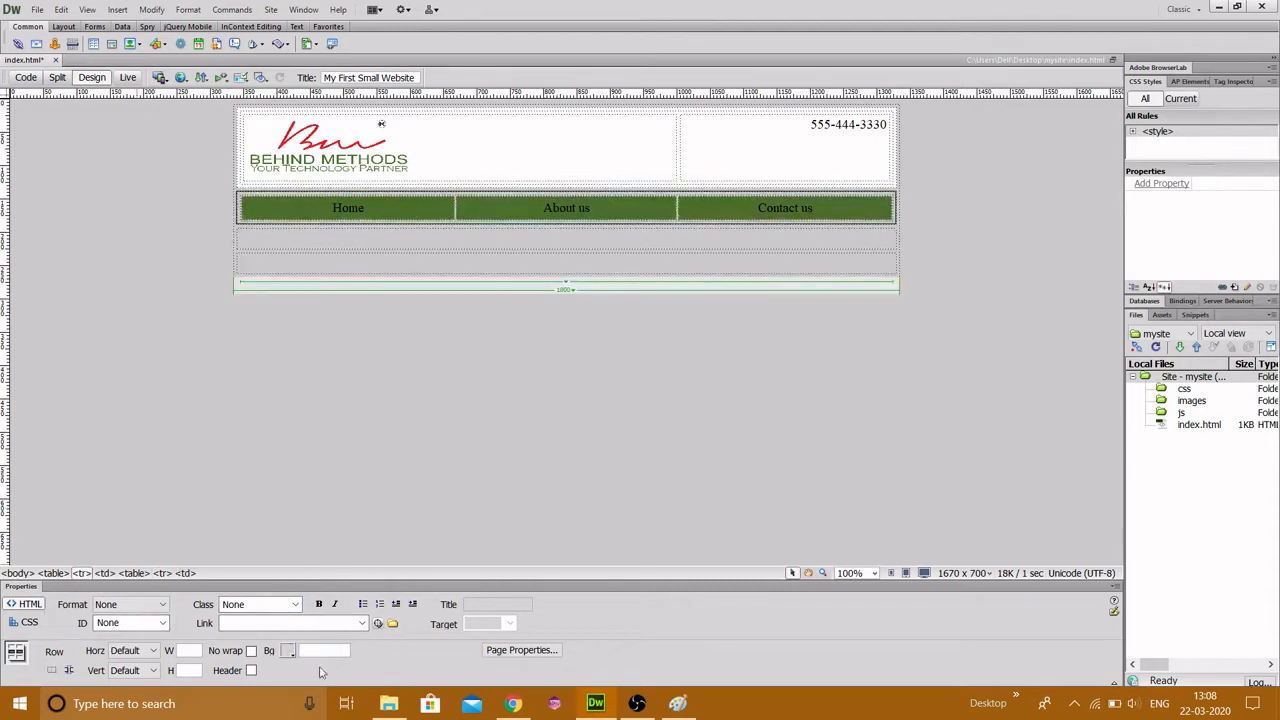
pyautogui.click(289, 651)
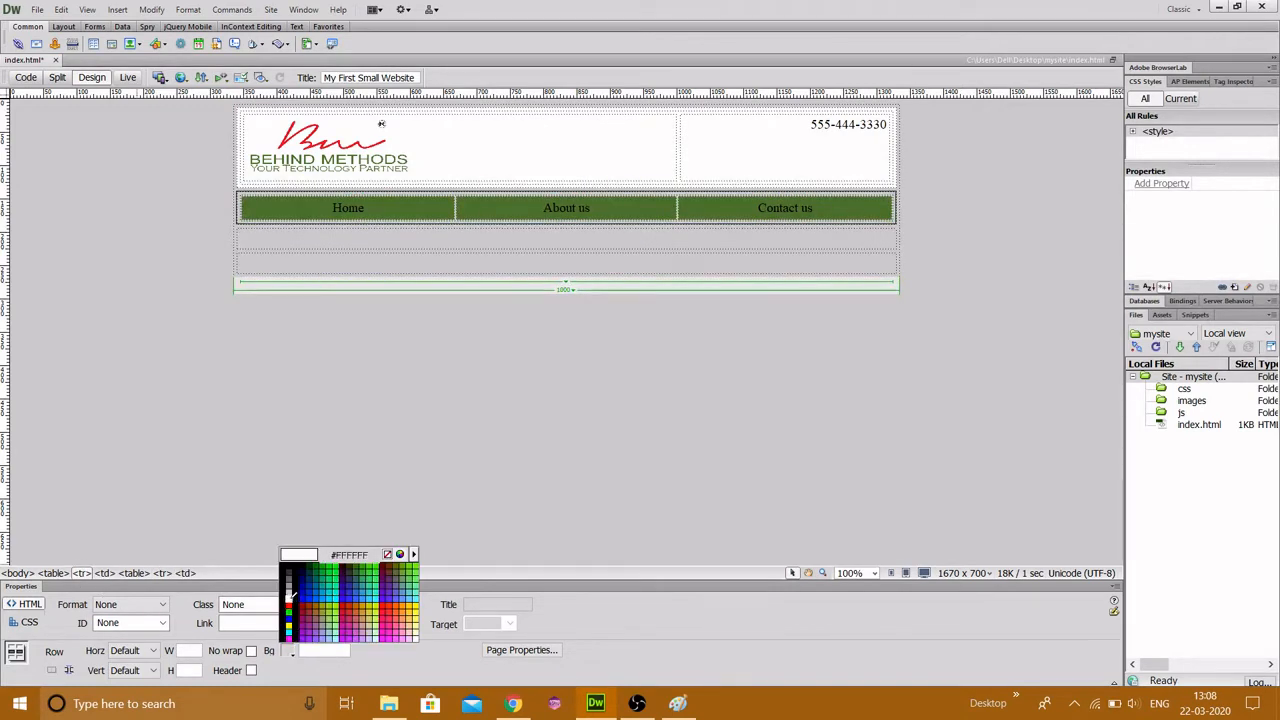
pyautogui.click(289, 596)
pyautogui.click(300, 238)
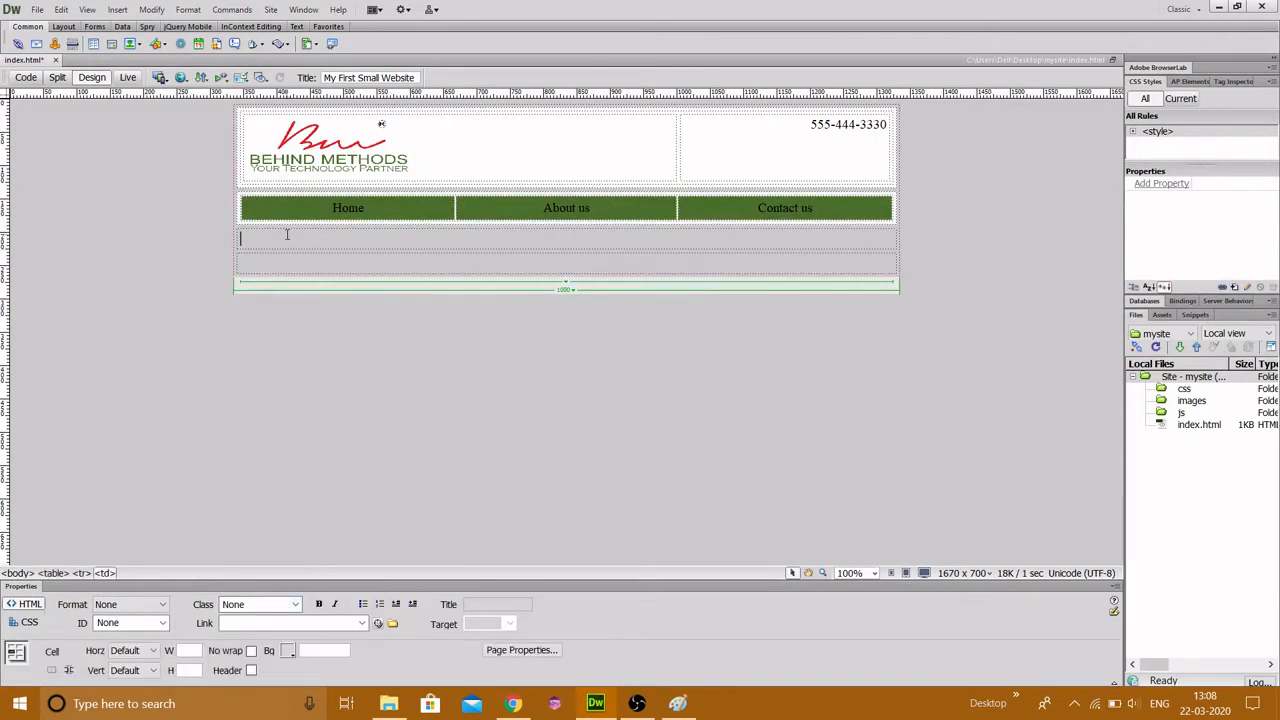
# Select the two empty rows below the navigation bar and set their background to #FFFFFF
pyautogui.click(273, 244)
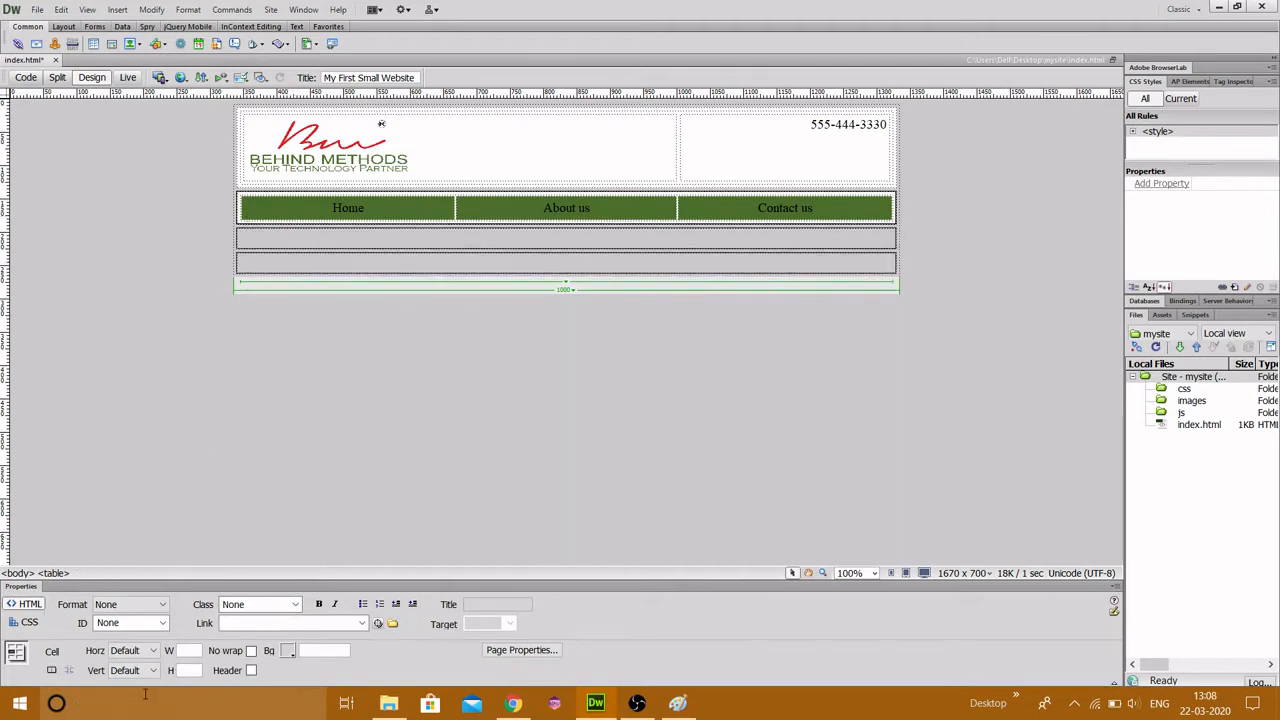
pyautogui.click(289, 651)
pyautogui.click(289, 596)
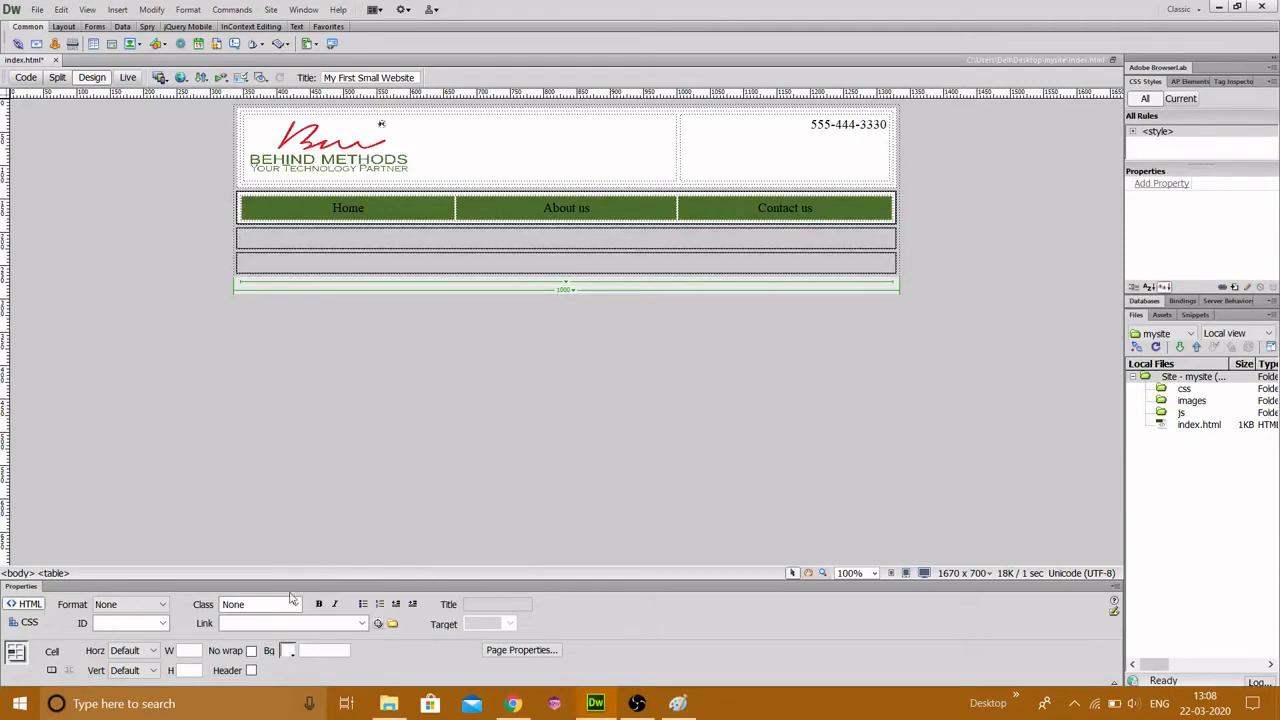
pyautogui.click(361, 482)
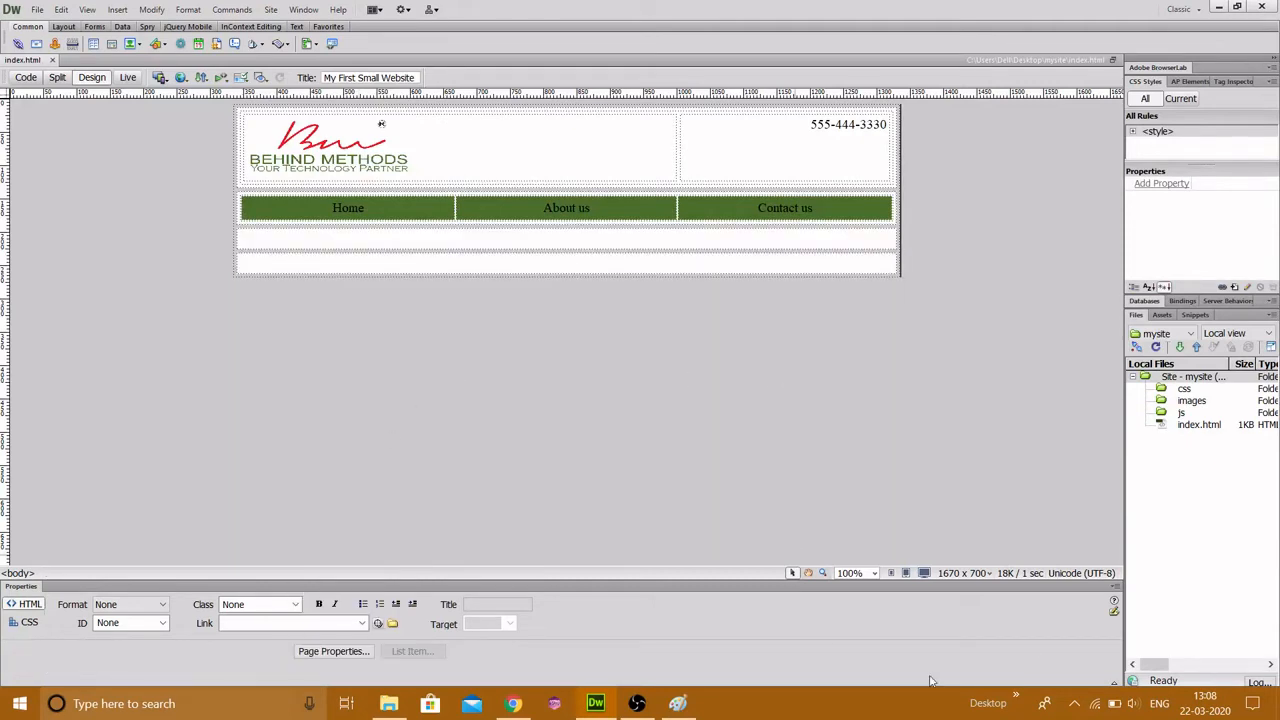
# Save index.html, reload it in Chrome to check the white rows, and return to Dreamweaver
pyautogui.press('F12')
pyautogui.click(71, 43)
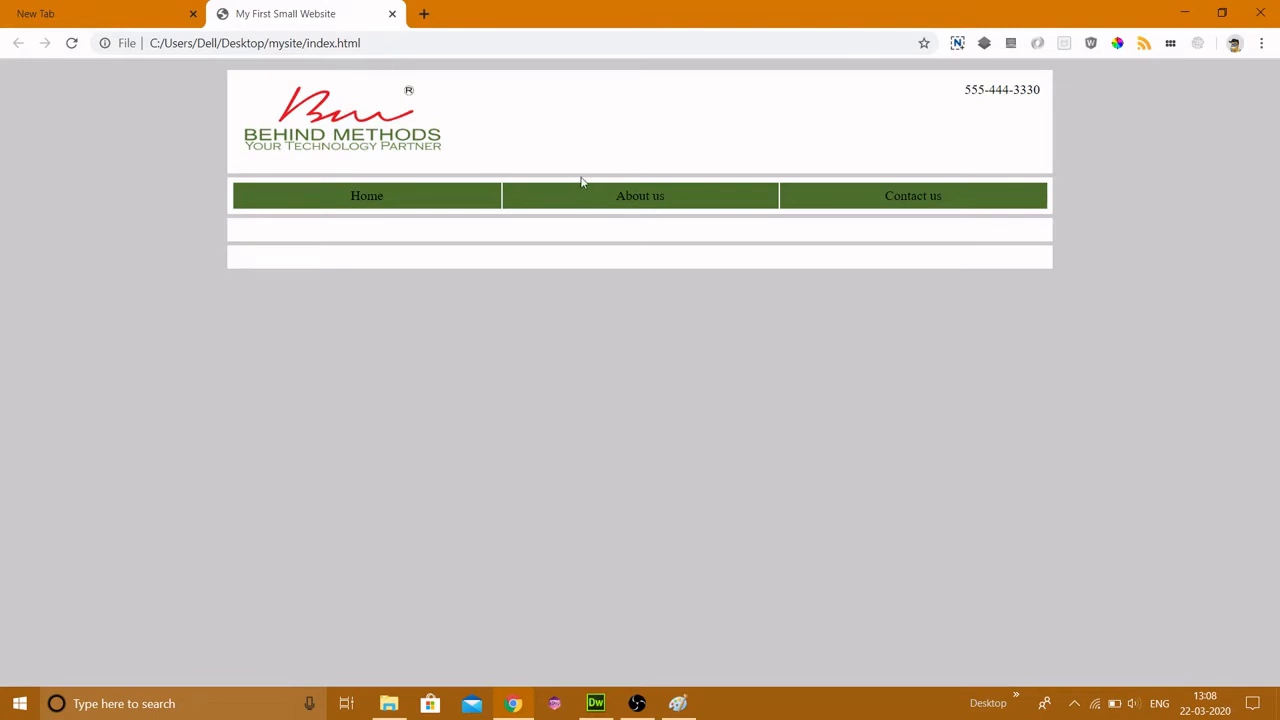
pyautogui.hotkey('alt', 'Tab')
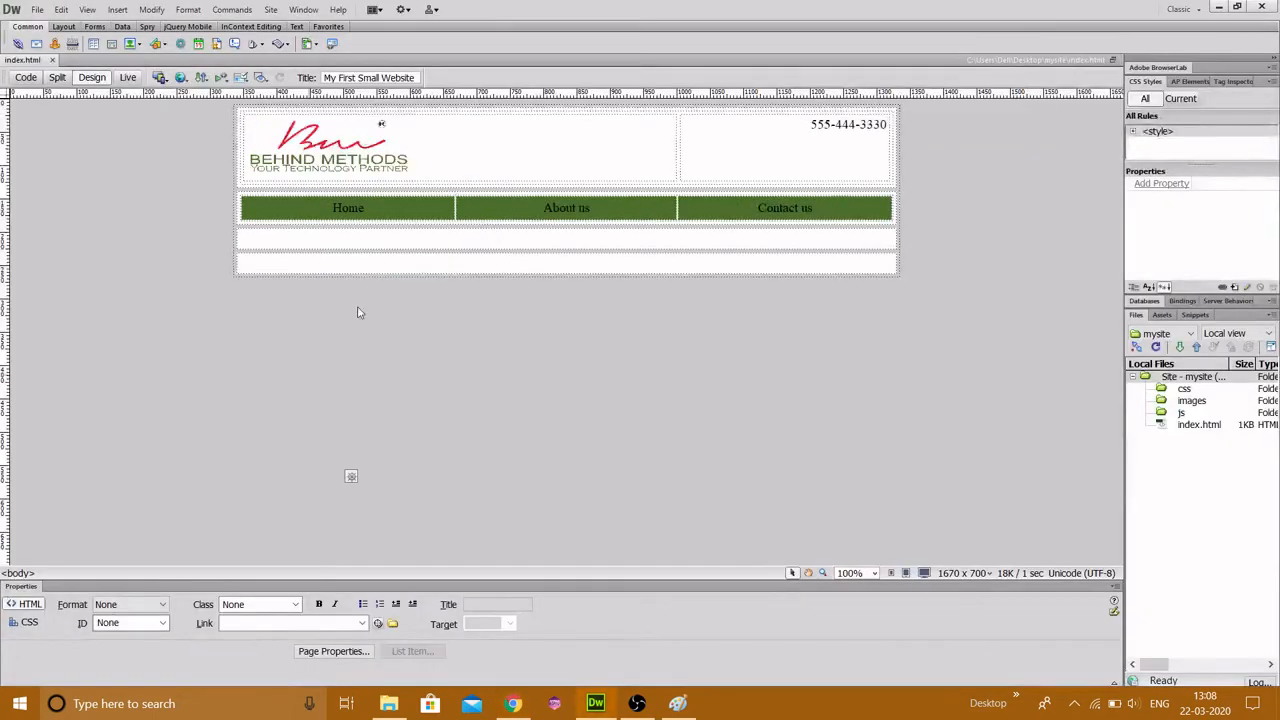
# Select the outer 1000-pixel table and remove its cell spacing so no gaps separate the rows
pyautogui.click(494, 157)
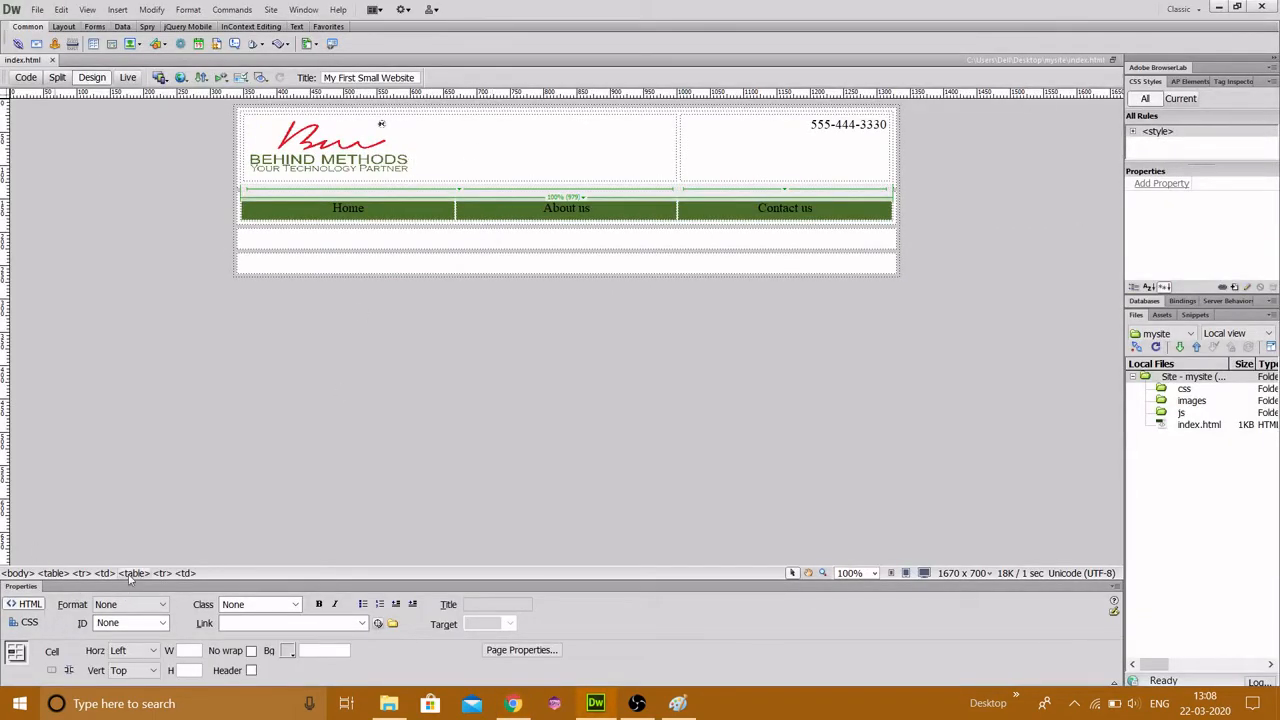
pyautogui.click(55, 573)
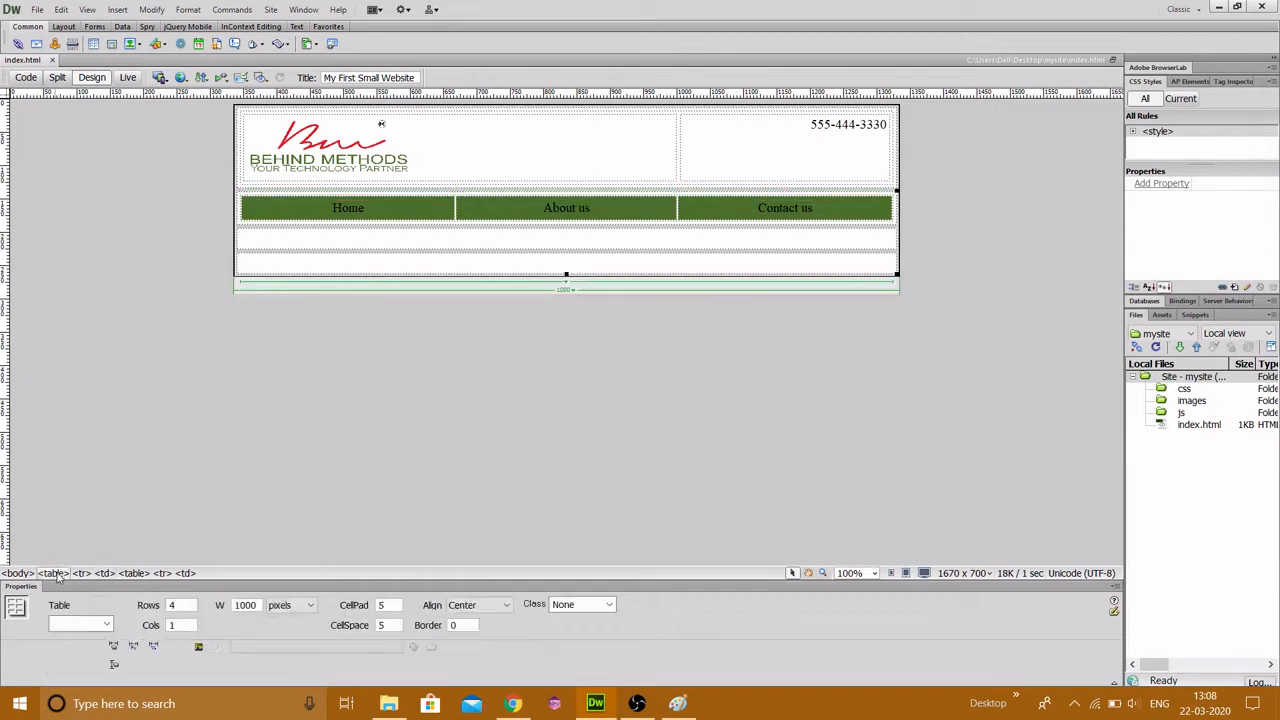
pyautogui.doubleClick(388, 626)
pyautogui.click(723, 385)
# Save the page, reload it in Chrome to check the row spacing, and return to Dreamweaver
pyautogui.press('F12')
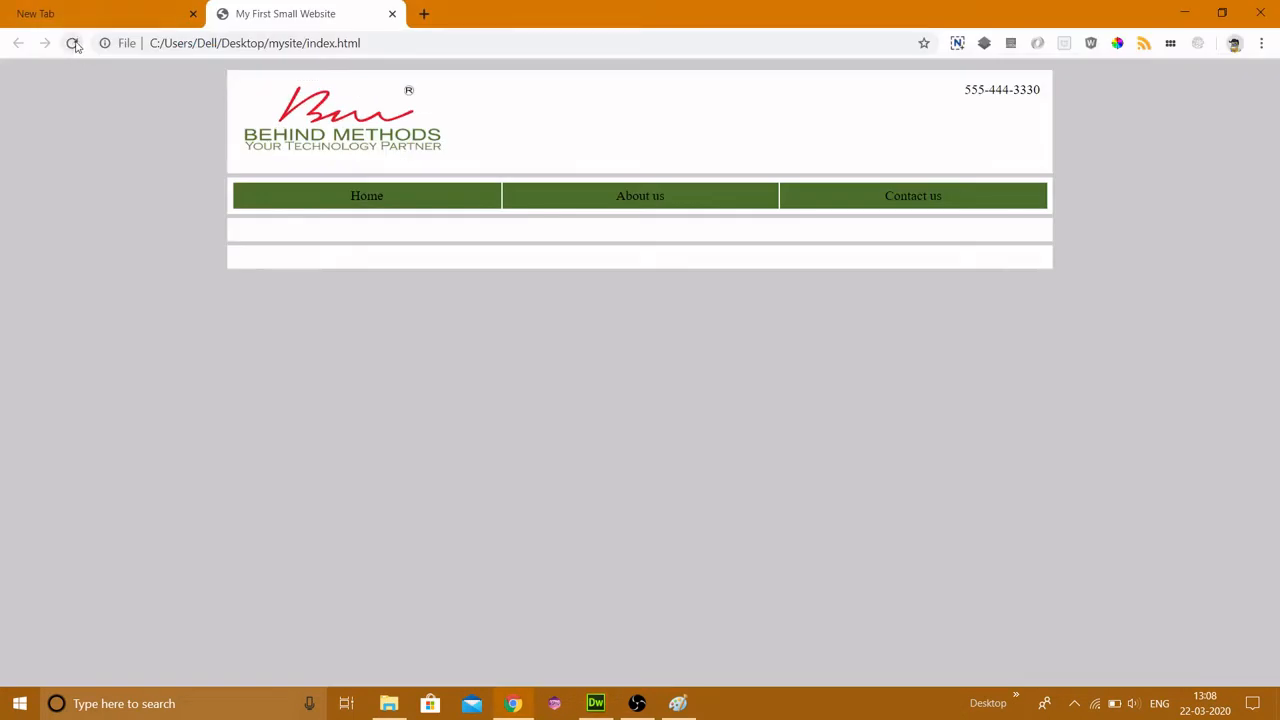
pyautogui.click(72, 43)
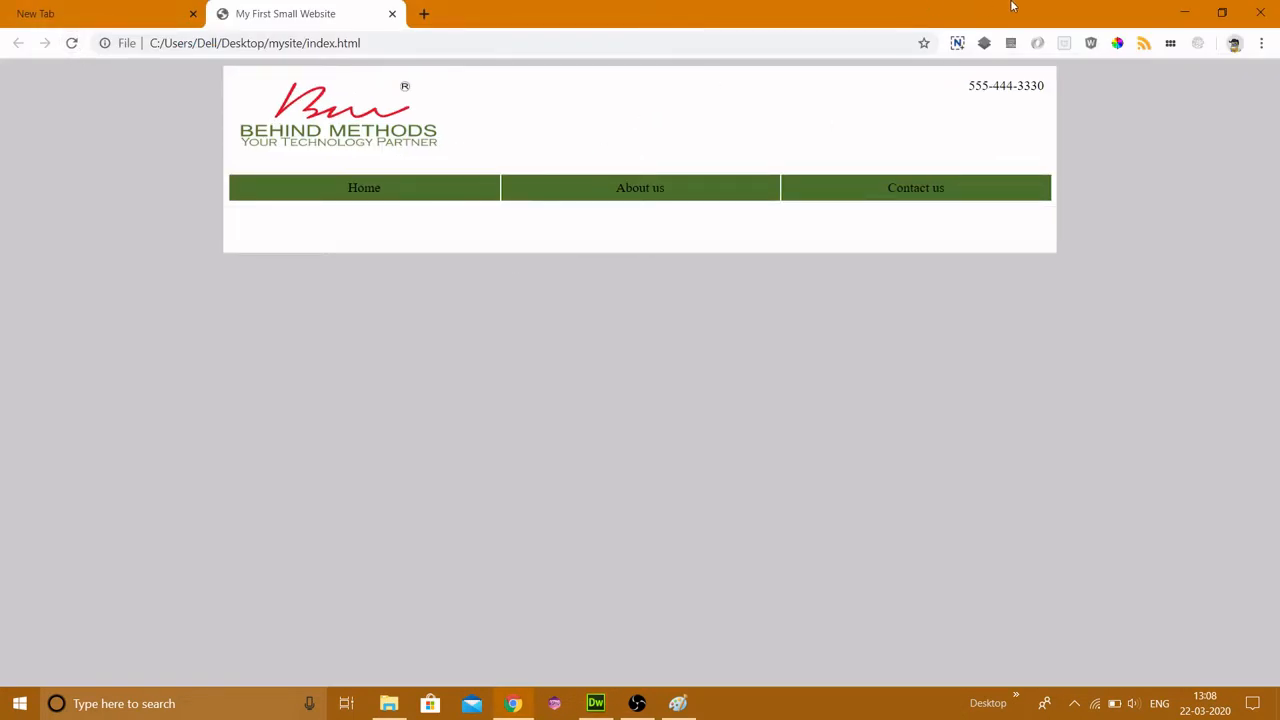
pyautogui.hotkey('alt', 'Tab')
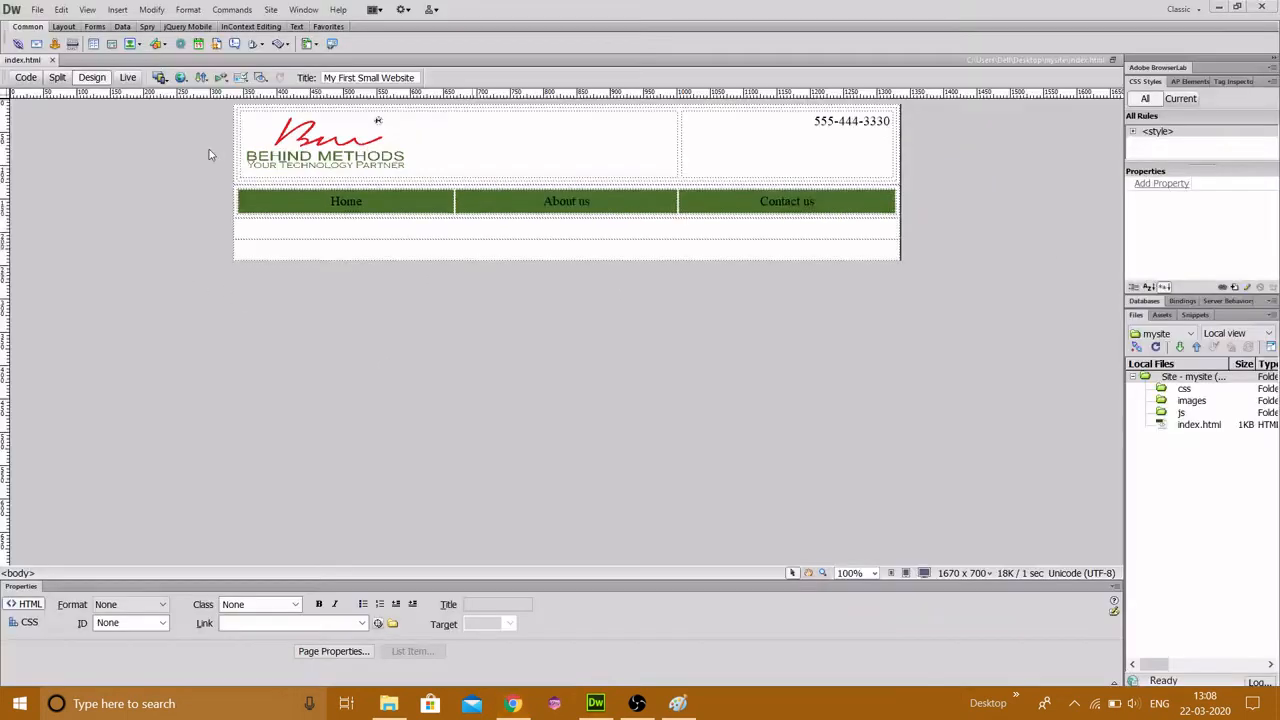
# Consult the layout sketch in Paint, then return to Dreamweaver and place the cursor in the empty row below the navigation bar
pyautogui.hotkey('alt', 'Tab')
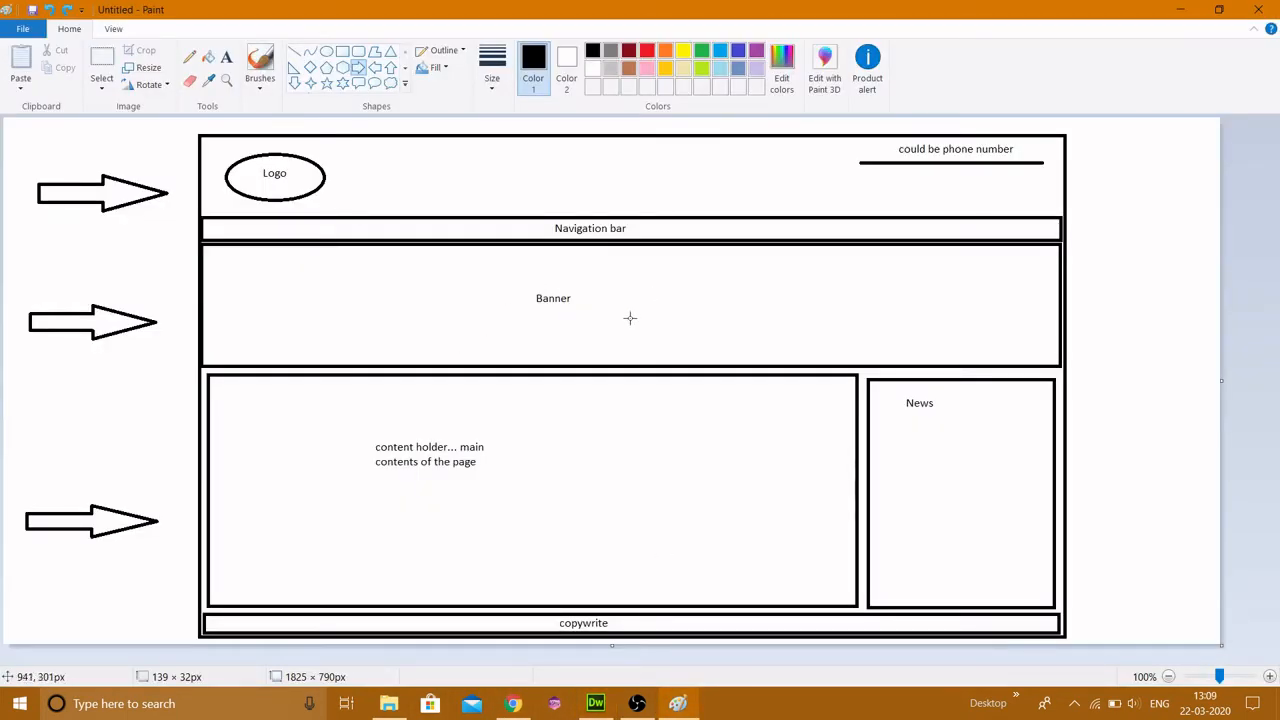
pyautogui.hotkey('alt', 'Tab')
pyautogui.click(384, 226)
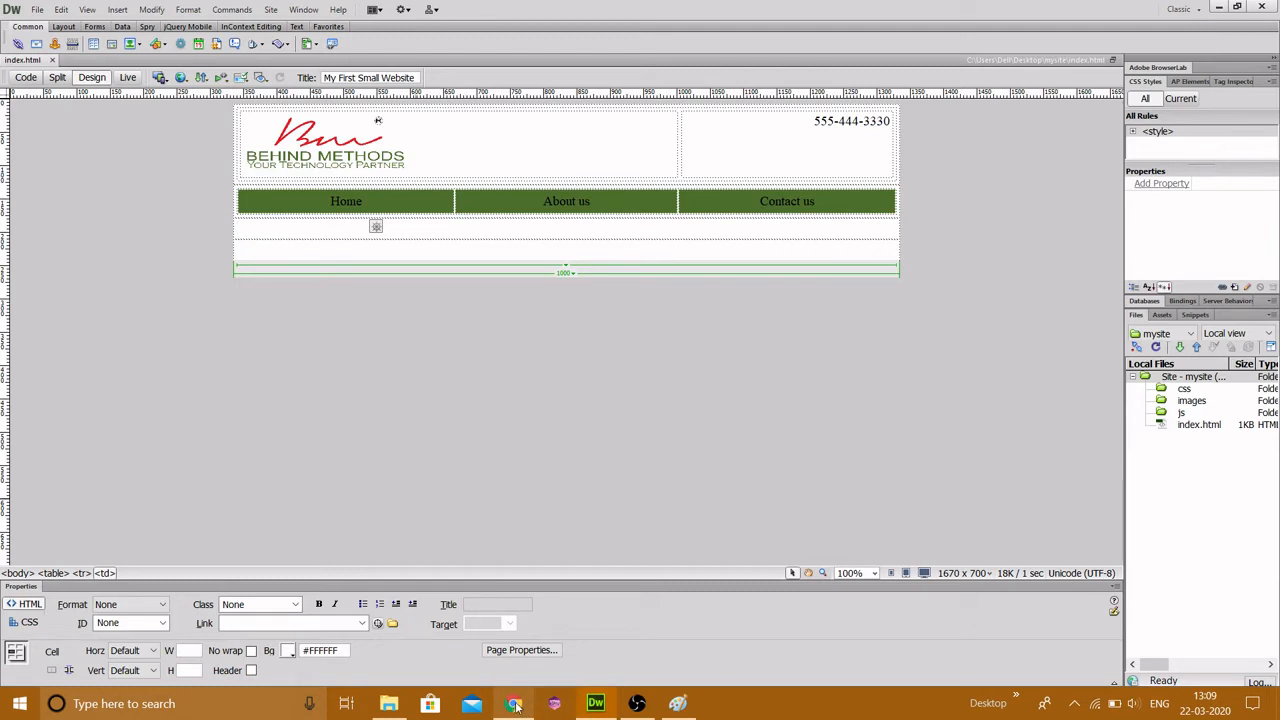
# Switch to Chrome, open google.com in a new tab, and enter "image" as the start of a search
pyautogui.moveTo(516, 706)
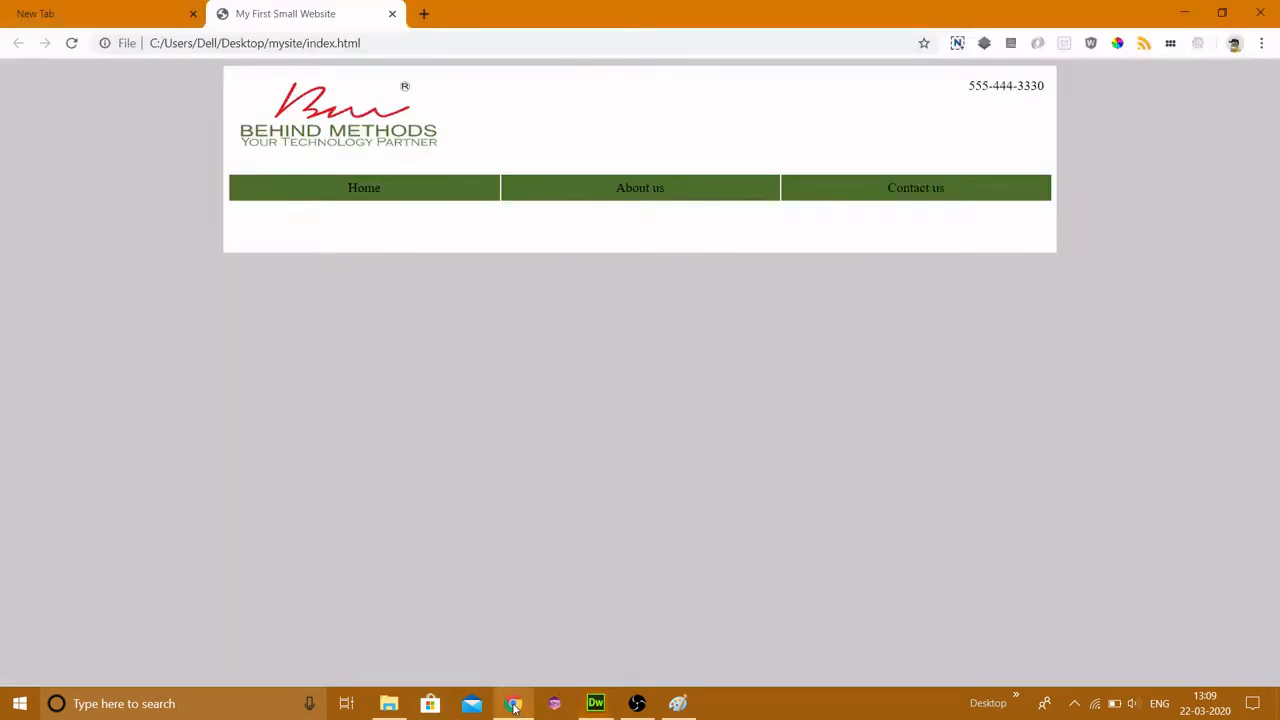
pyautogui.click(513, 704)
pyautogui.click(426, 13)
pyautogui.write('google.com')
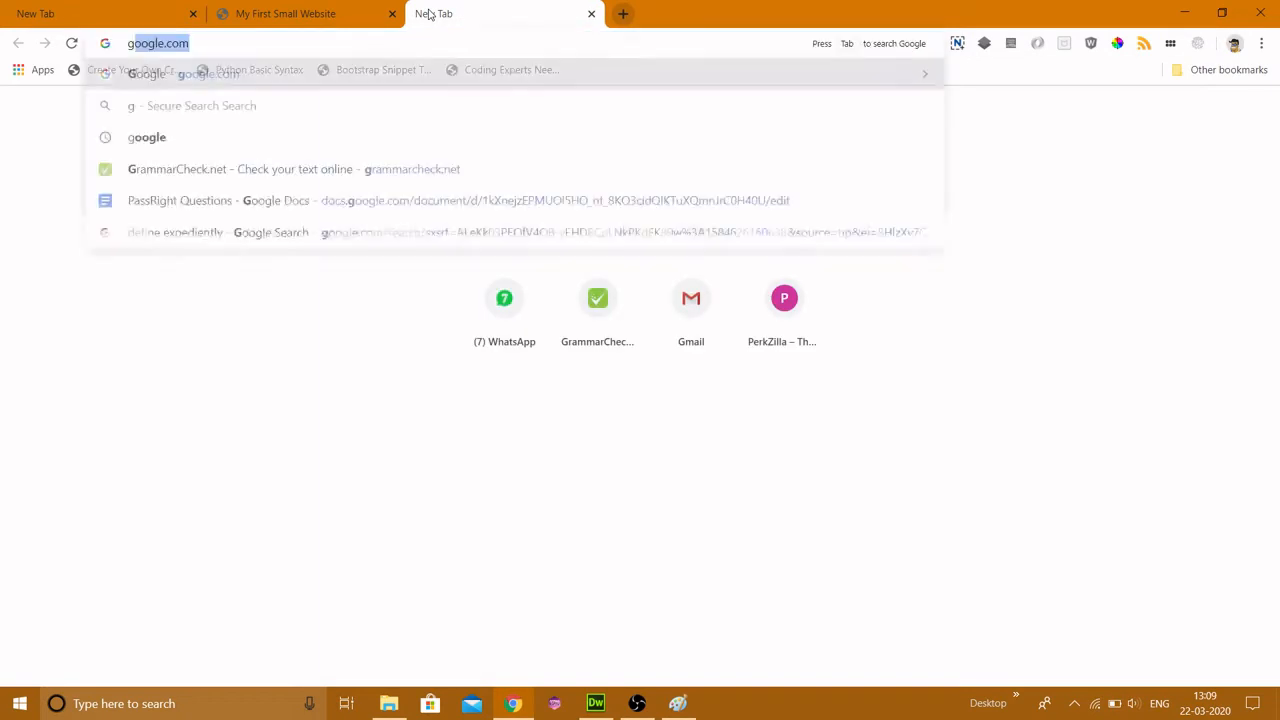
pyautogui.press('Return')
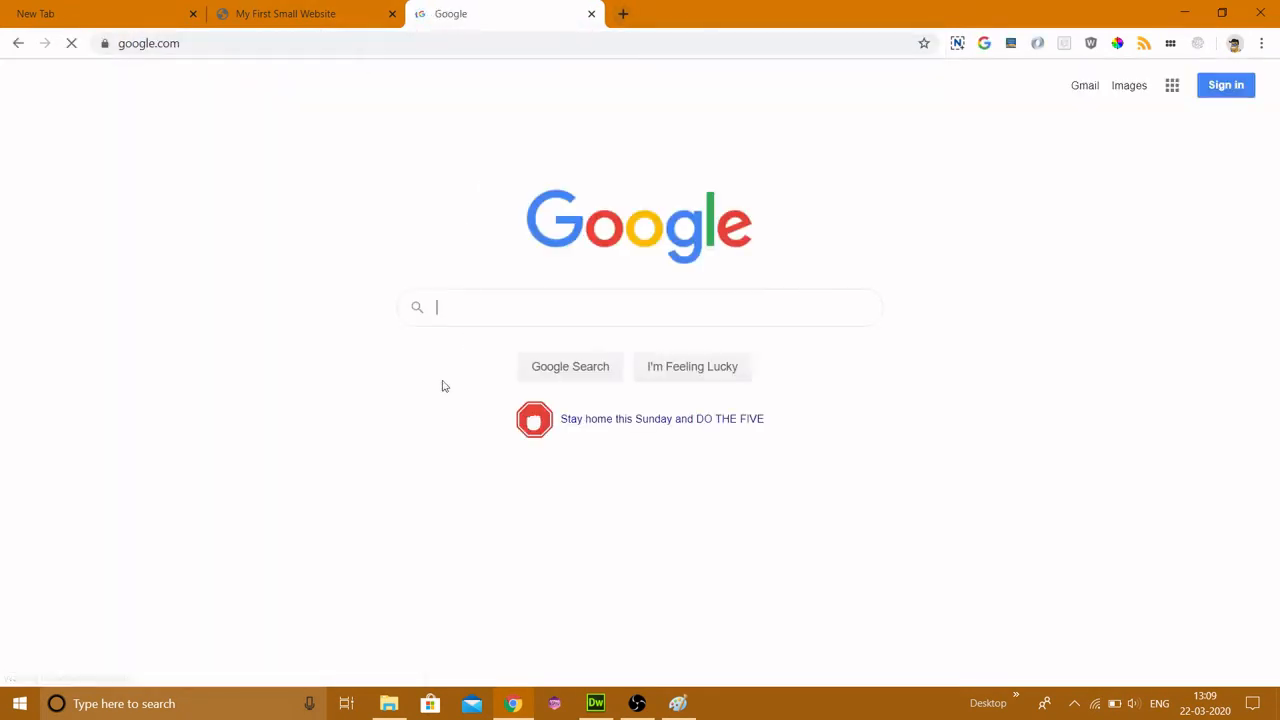
pyautogui.write('image')
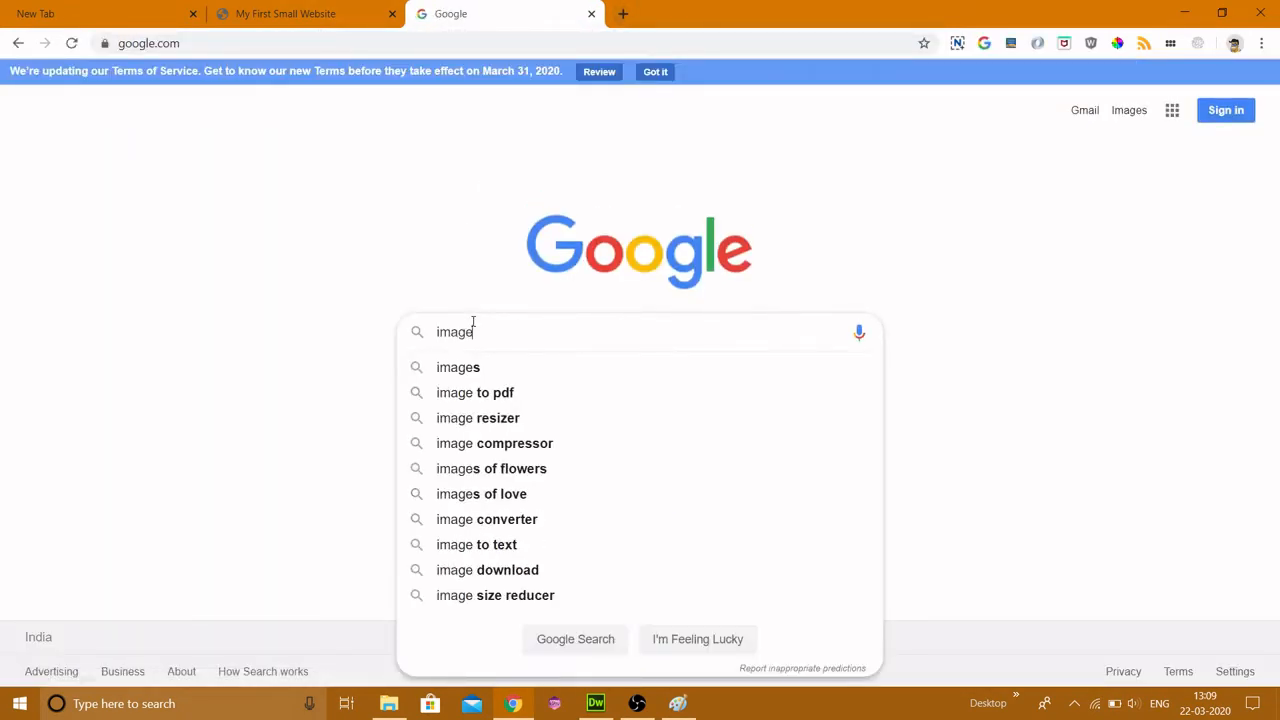
# Search Google for "banner" and show the image results
pyautogui.press('BackSpace')
pyautogui.press('BackSpace')
pyautogui.press('BackSpace')
pyautogui.press('BackSpace')
pyautogui.press('BackSpace')
pyautogui.write('banner')
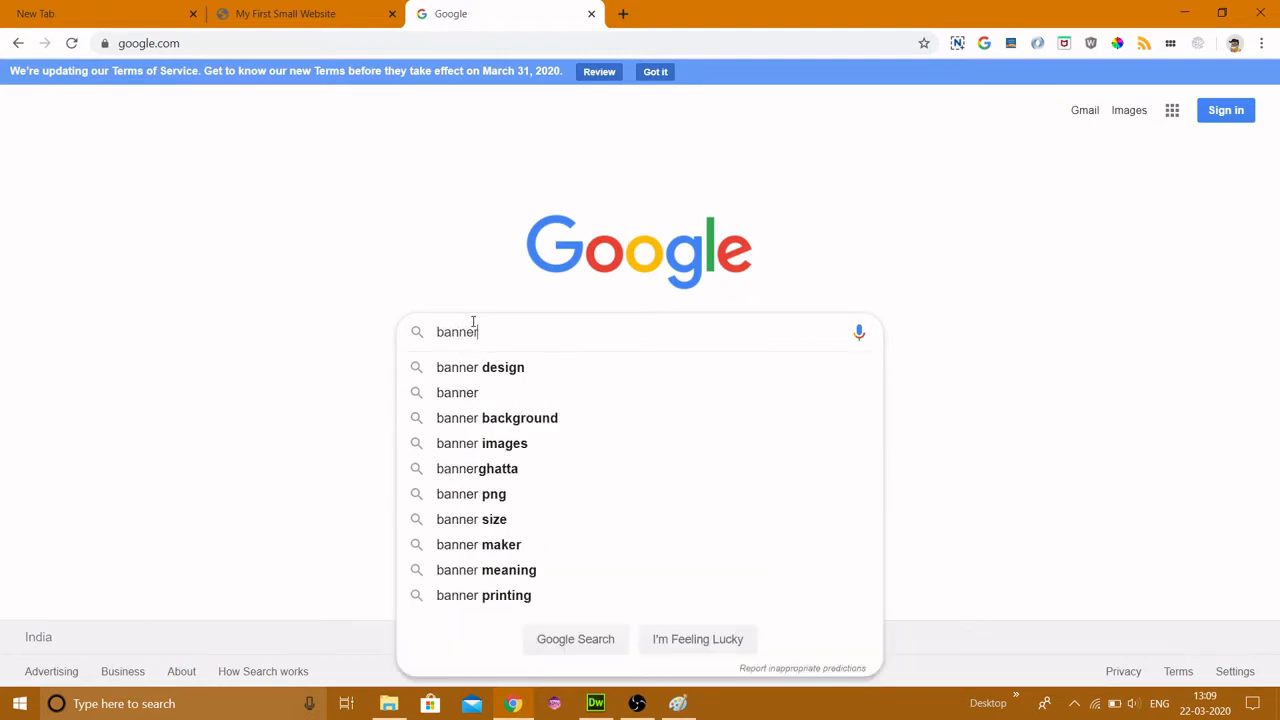
pyautogui.press('Return')
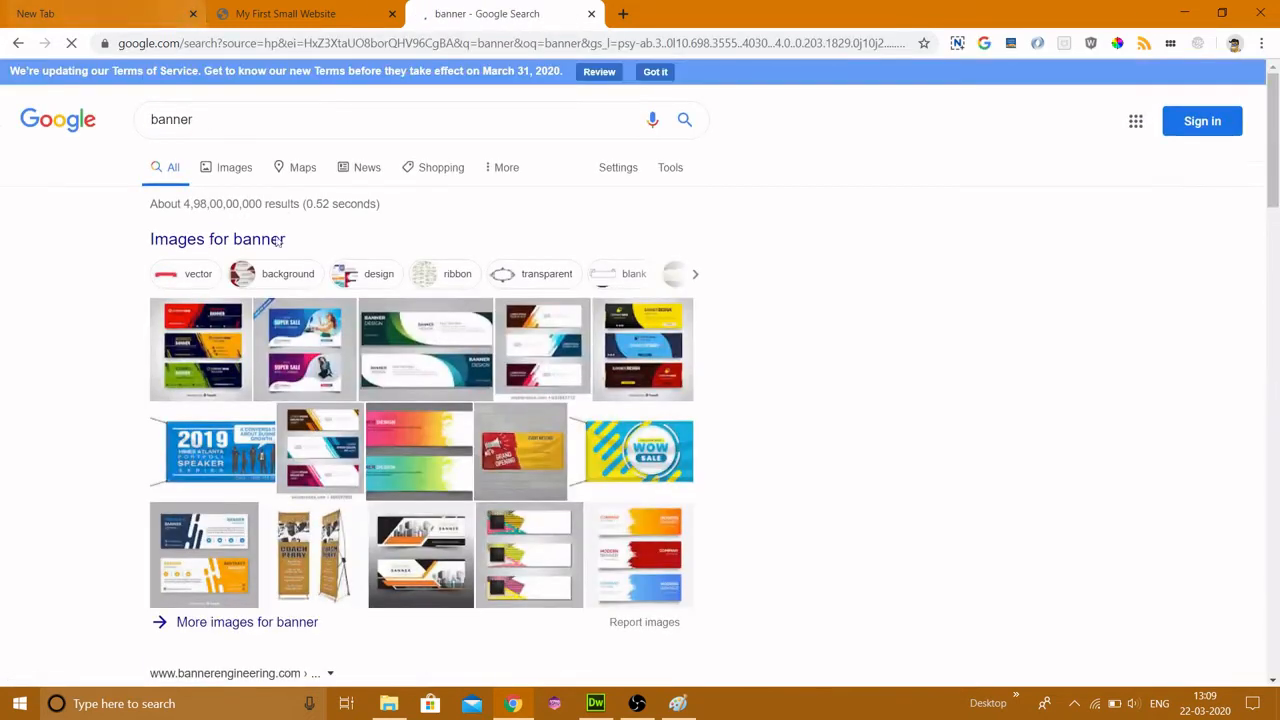
pyautogui.click(228, 181)
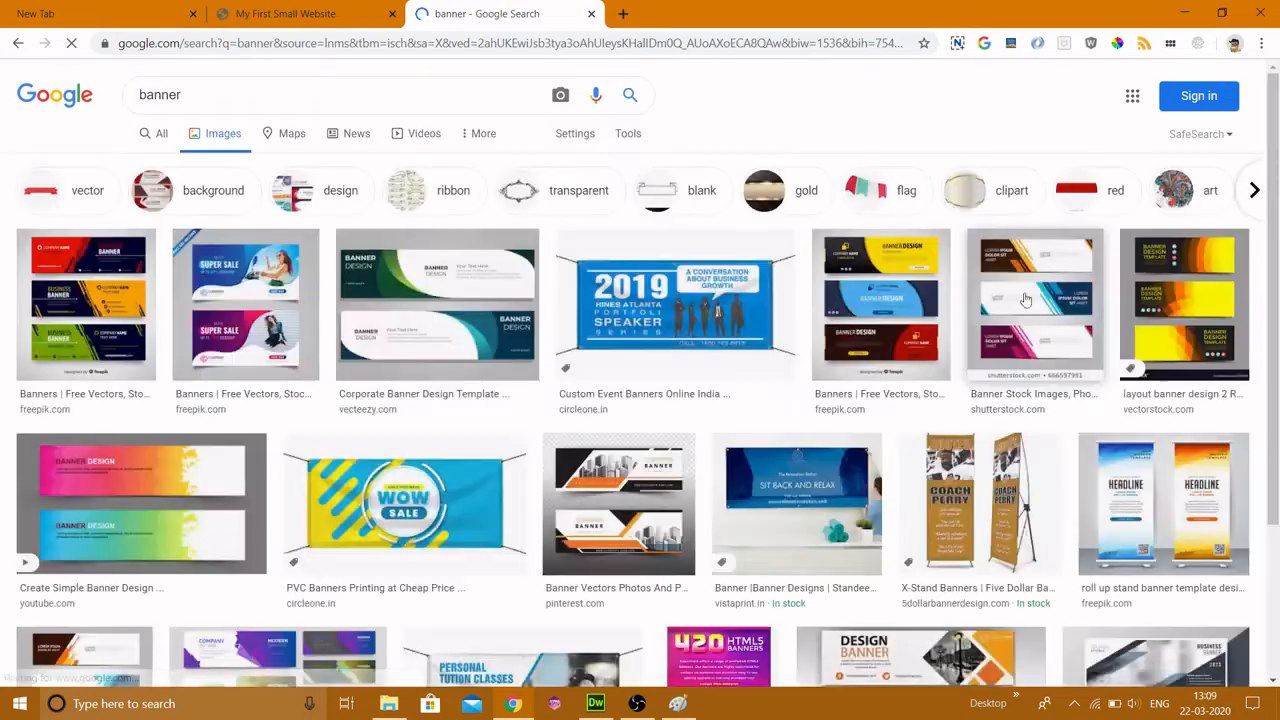
# Browse the banner image results and preview the Freepik business banners, the WordPress Custom Banners image, the Creative Agencies banner and the SoundCloud banner
pyautogui.scroll(-4, 845, 373)
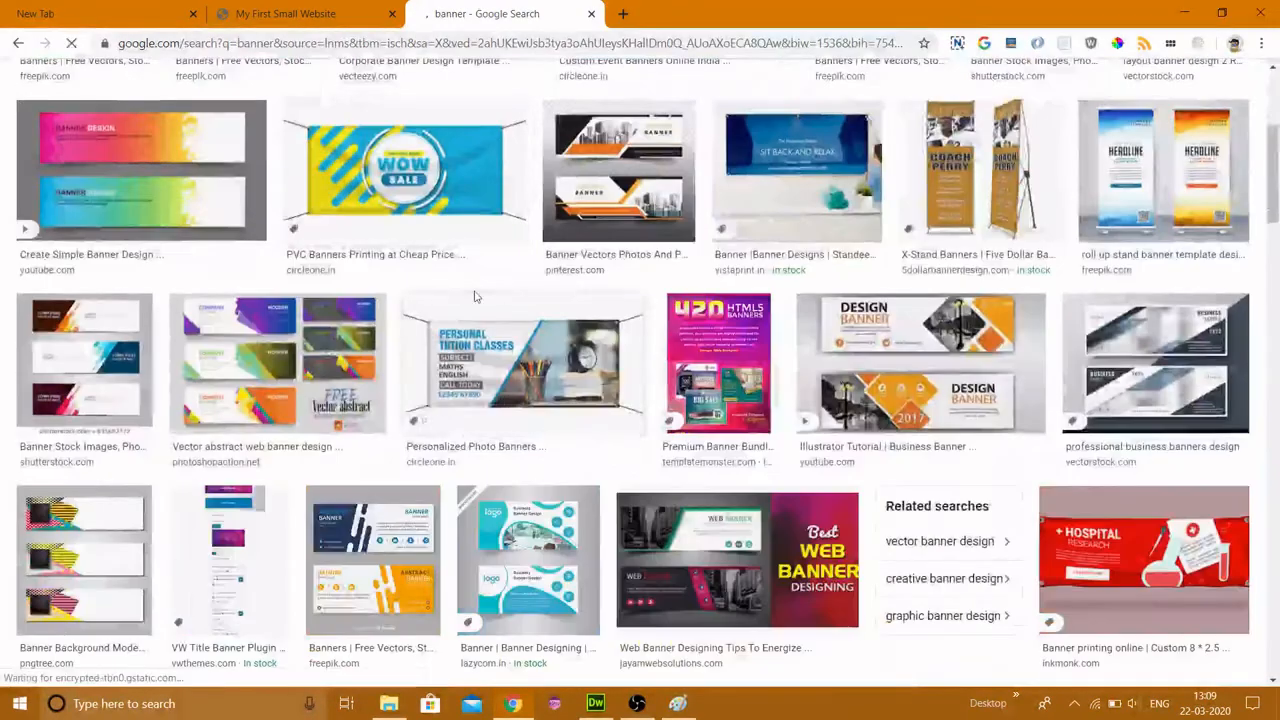
pyautogui.scroll(-2, 845, 373)
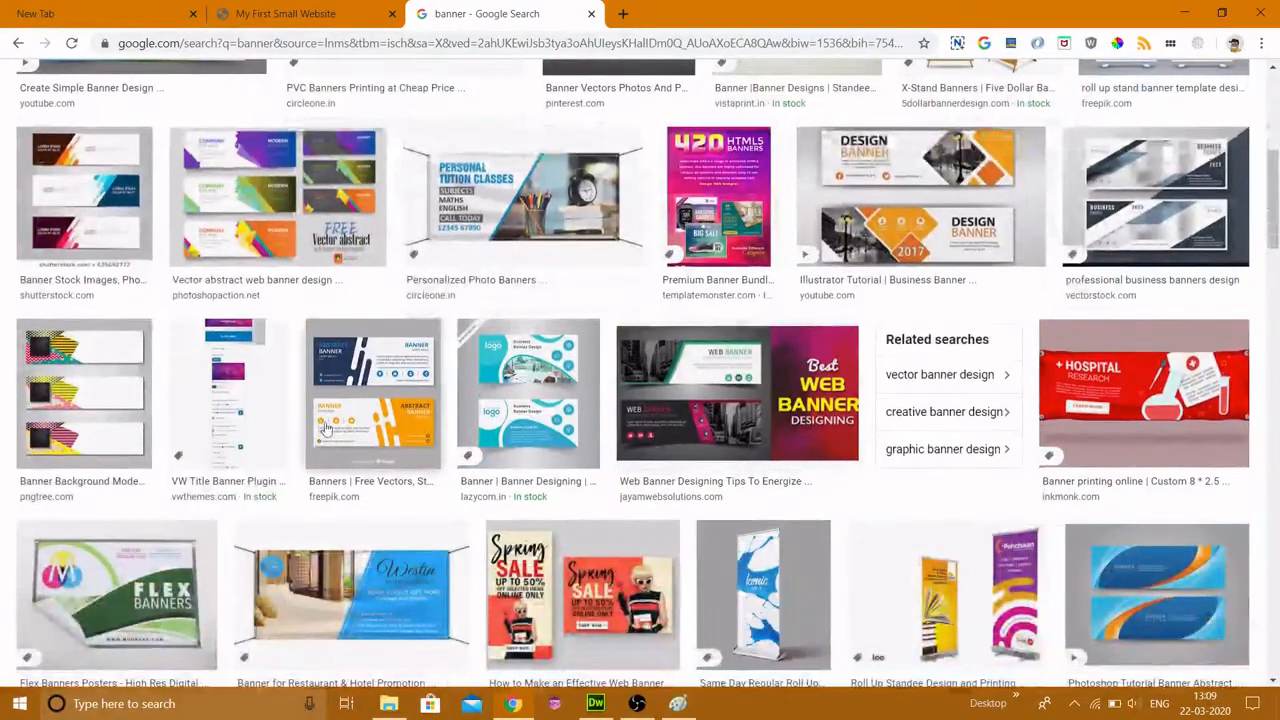
pyautogui.scroll(6, 103, 424)
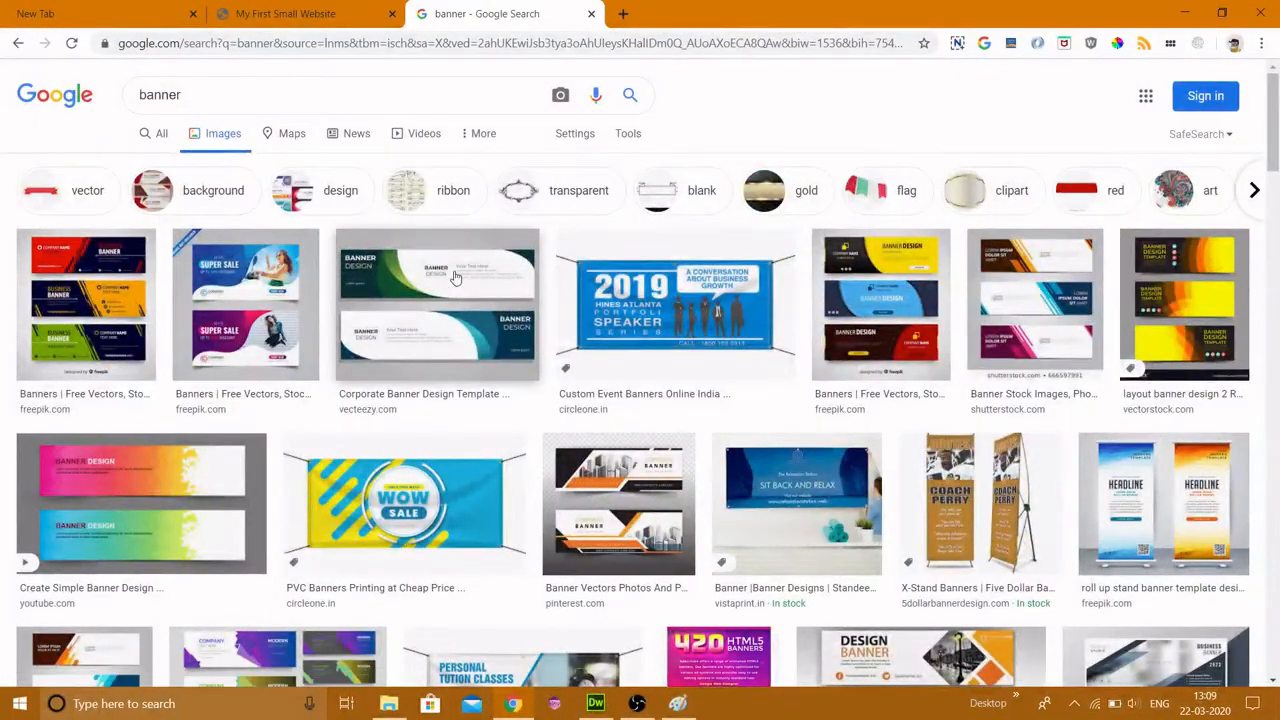
pyautogui.click(93, 270)
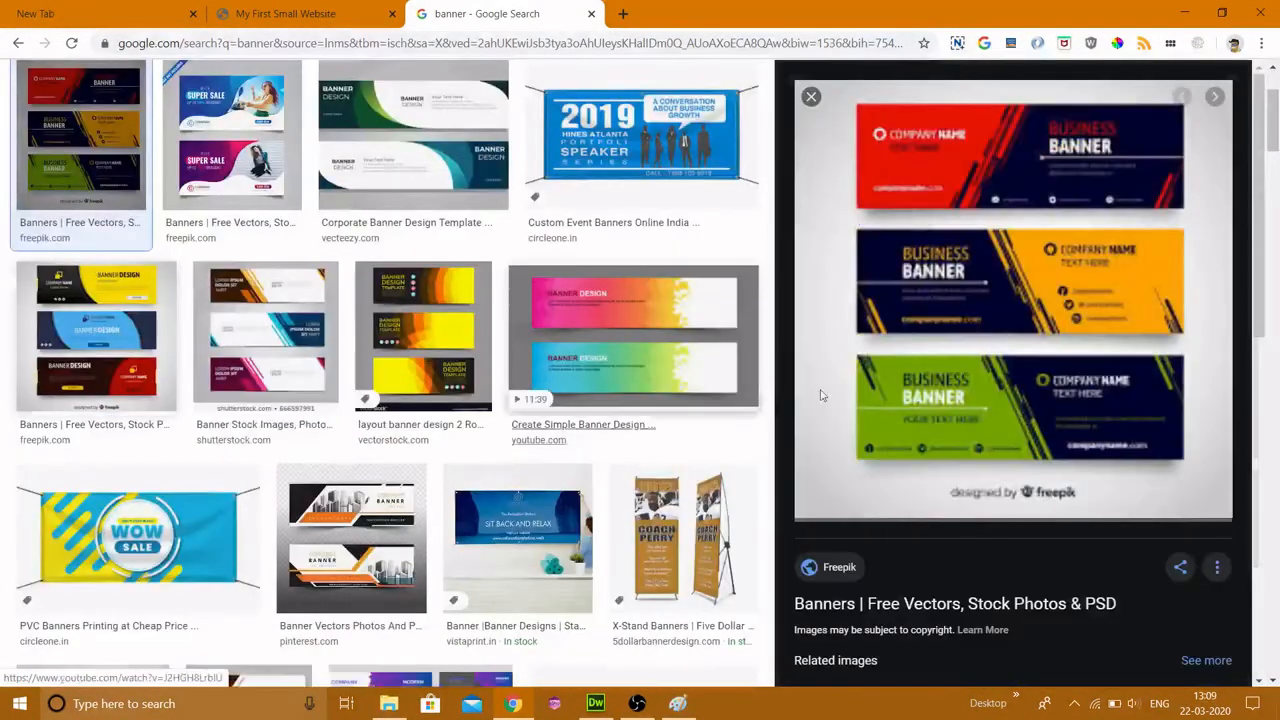
pyautogui.press('Escape')
pyautogui.scroll(-10, 303, 557)
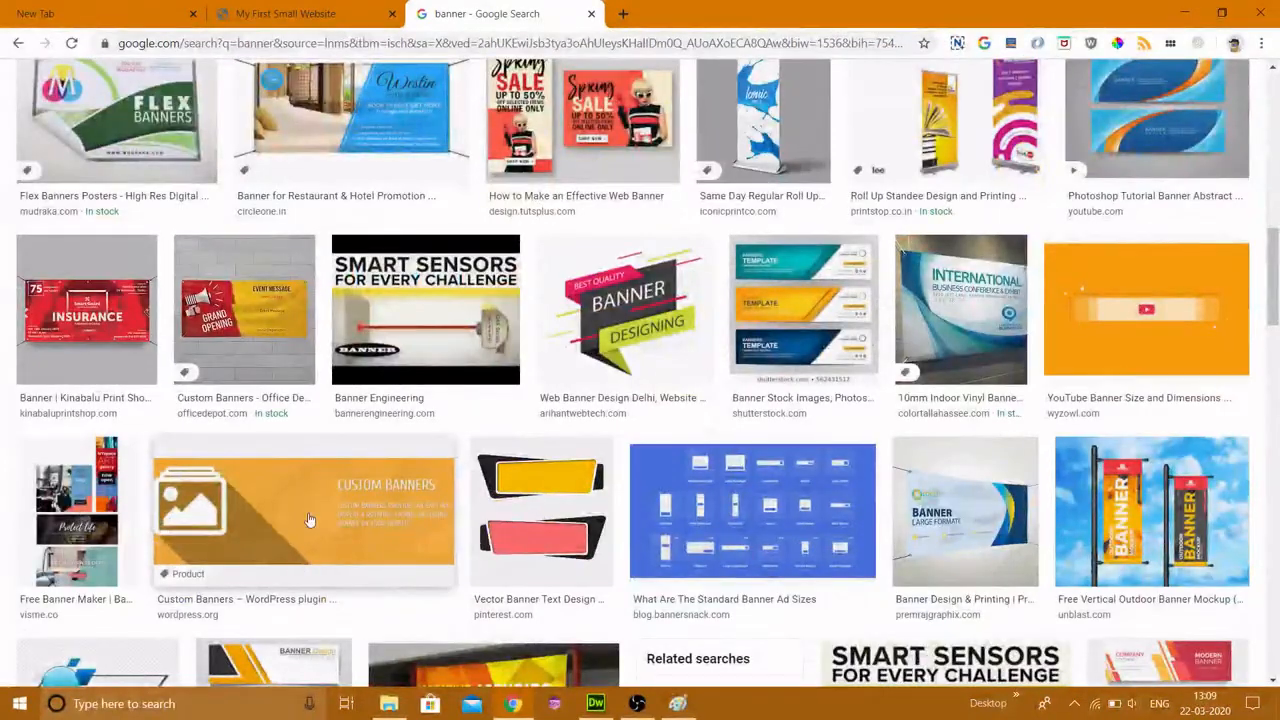
pyautogui.click(303, 555)
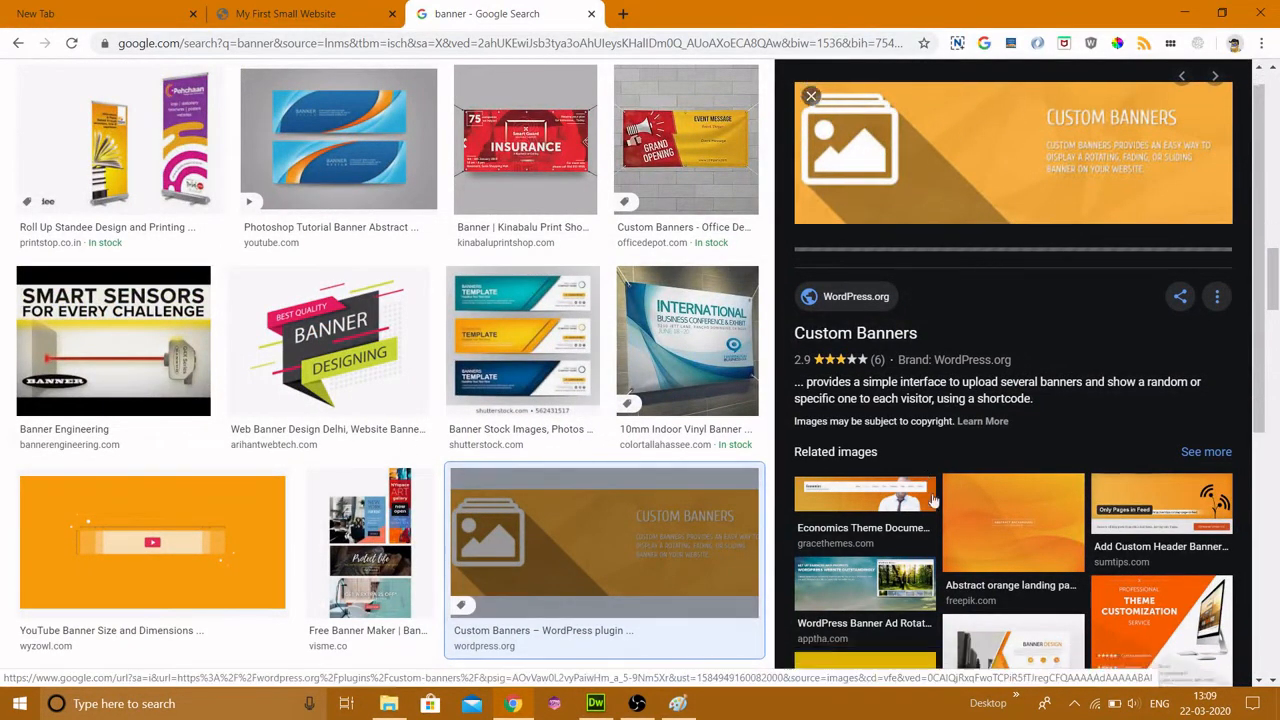
pyautogui.scroll(-4, 800, 300)
pyautogui.scroll(-5, 97, 413)
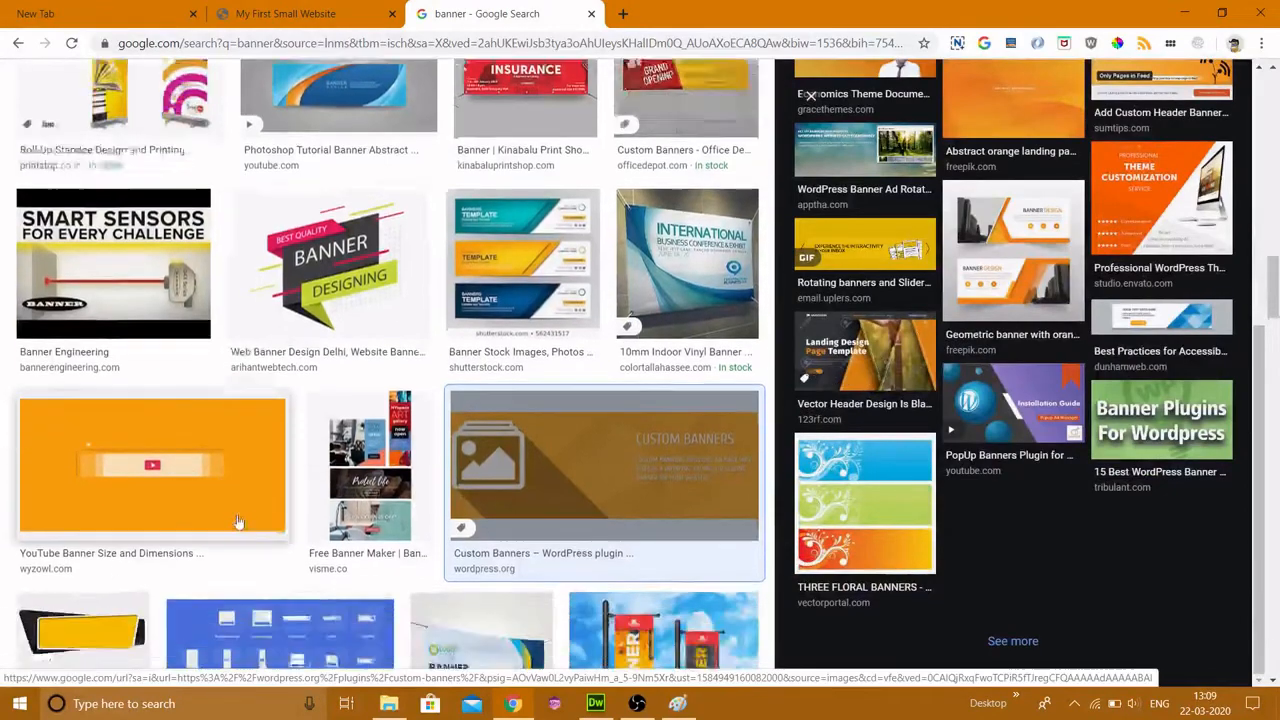
pyautogui.click(376, 361)
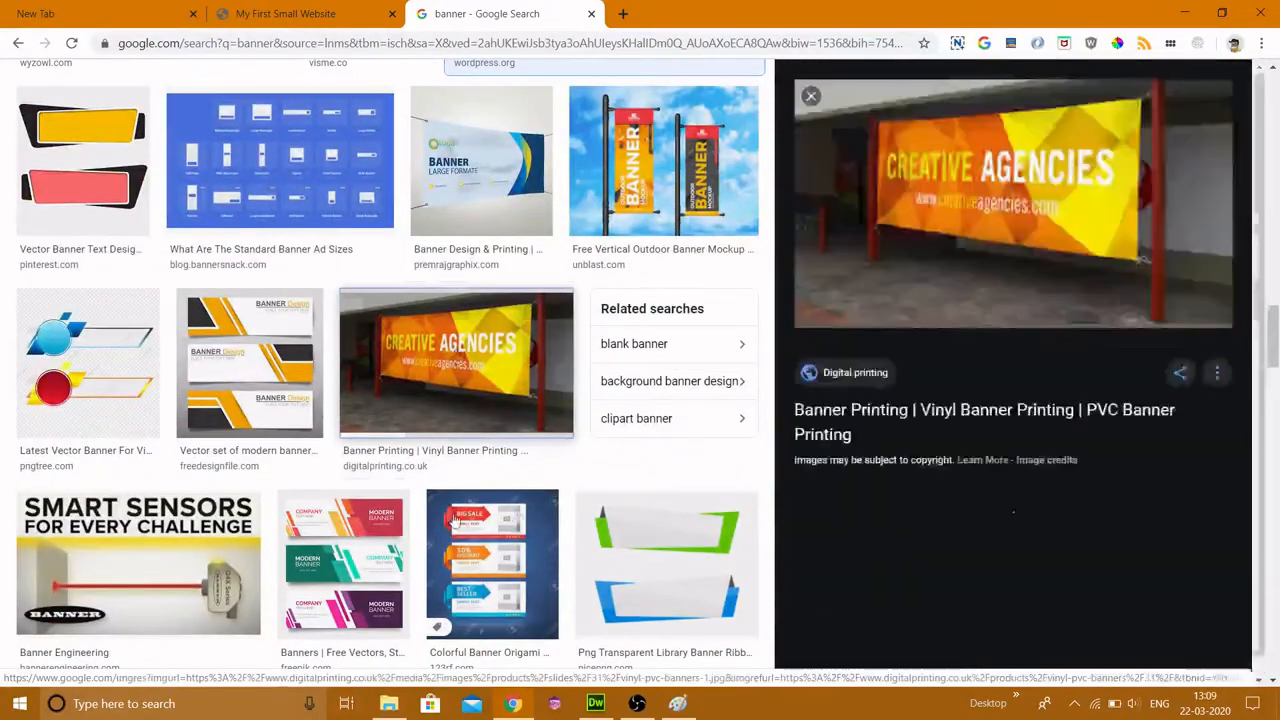
pyautogui.scroll(-5, 370, 361)
pyautogui.click(180, 359)
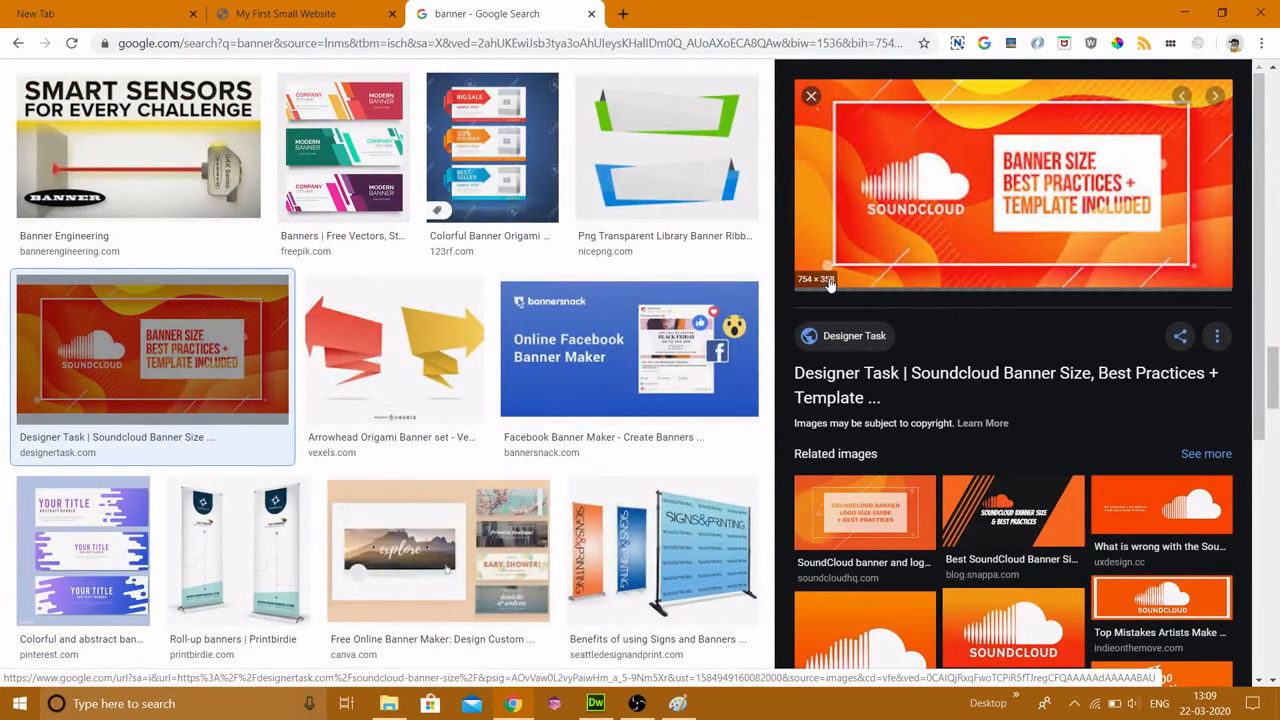
pyautogui.scroll(-4, 1017, 449)
pyautogui.scroll(-8, 155, 483)
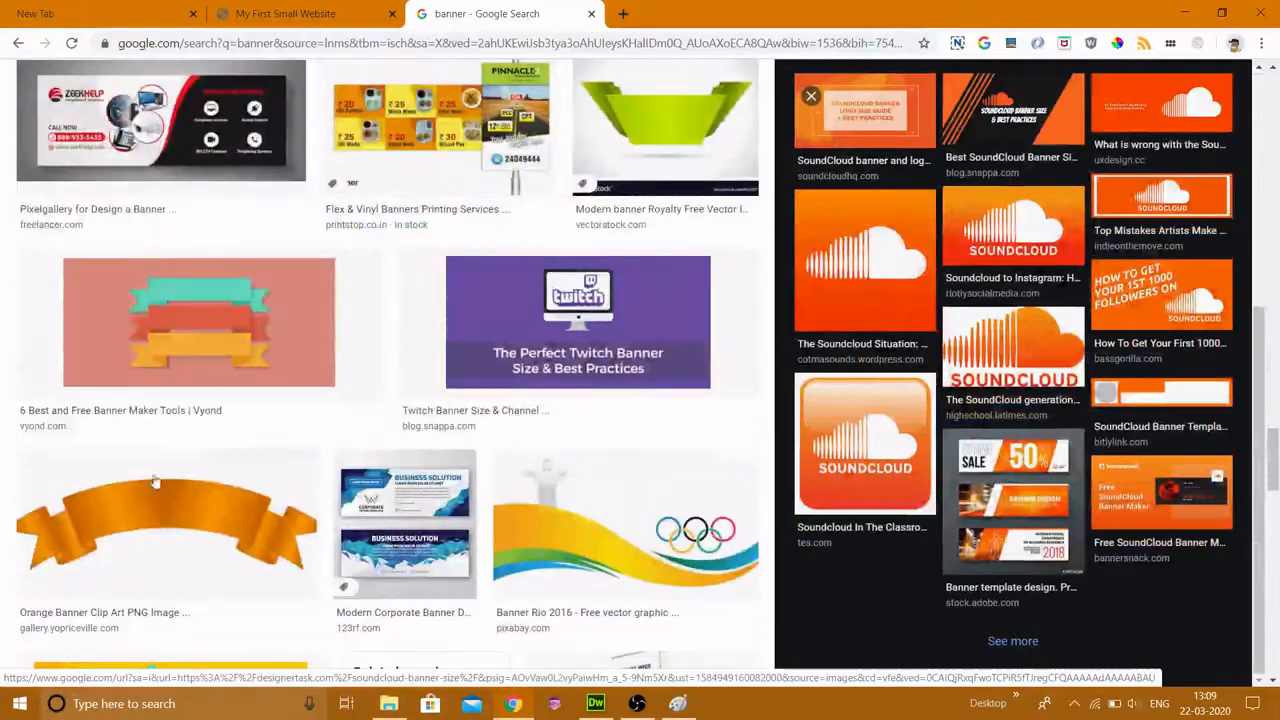
pyautogui.scroll(-12, 155, 483)
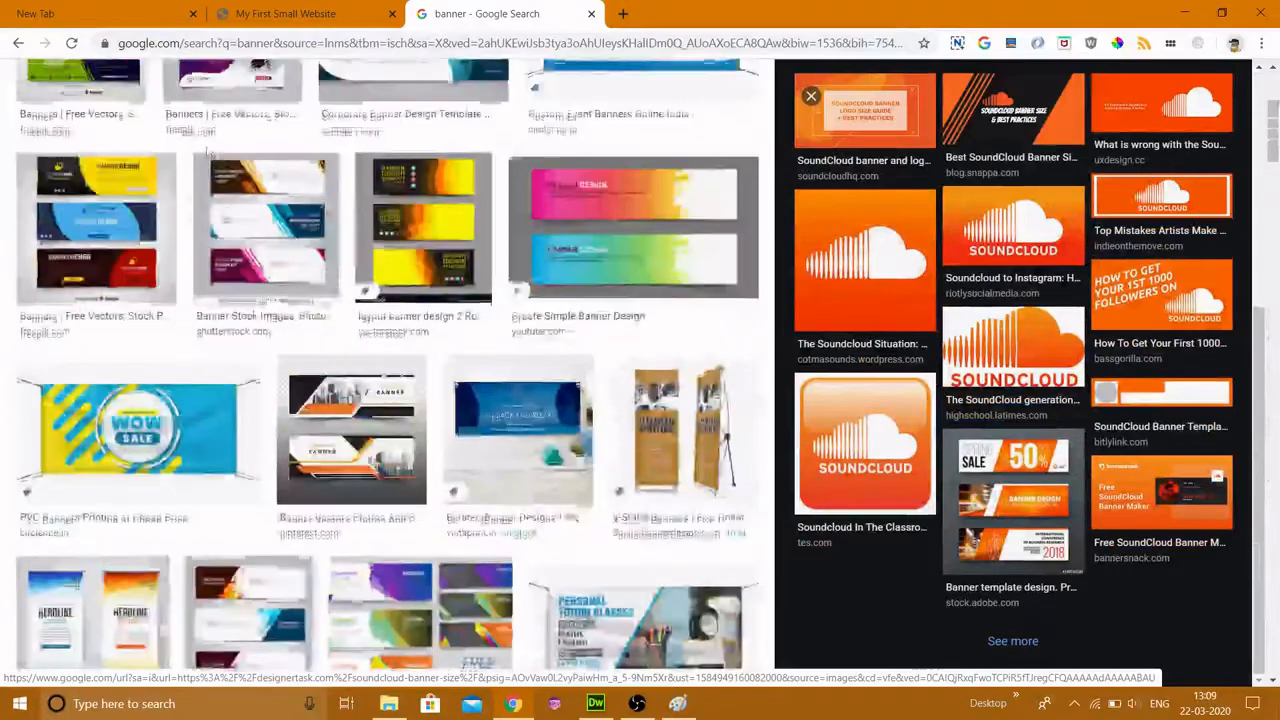
# Replace the image search query with "website slider banner" and run it
pyautogui.scroll(5, 207, 152)
pyautogui.moveTo(180, 94); pyautogui.dragTo(103, 85)
pyautogui.write('we')
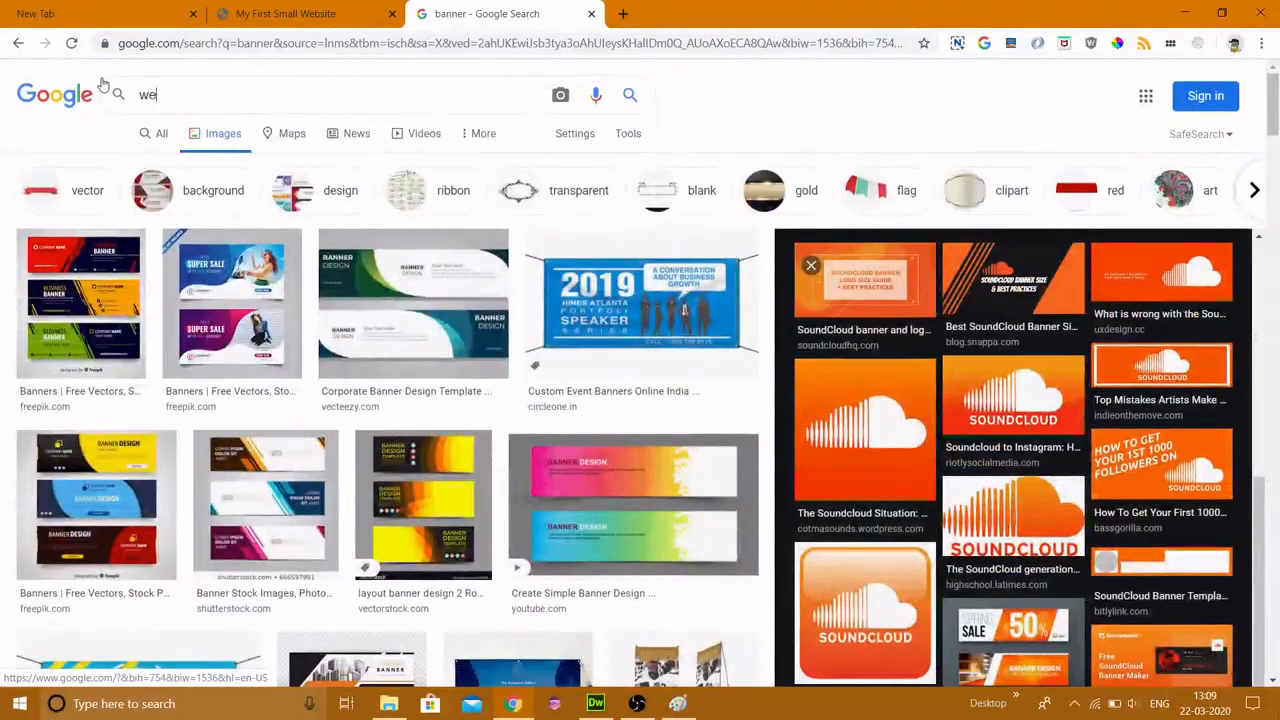
pyautogui.write('bsite slider ban')
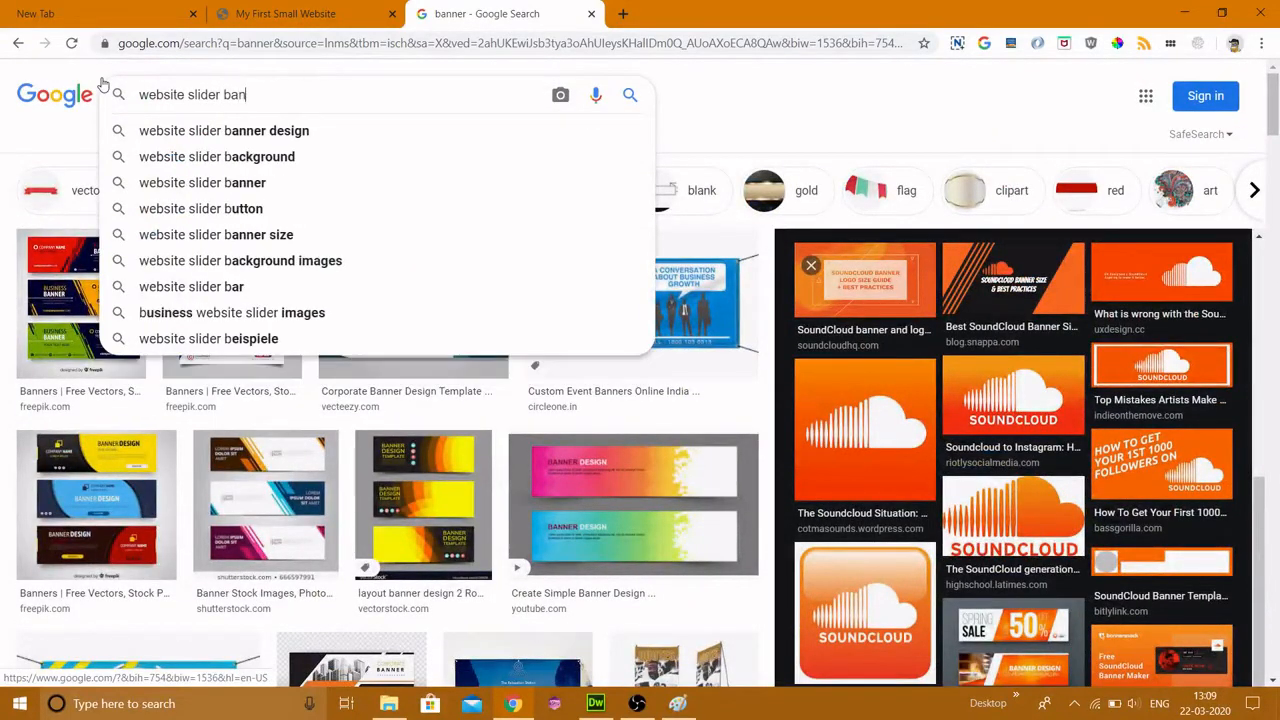
pyautogui.write('ner')
pyautogui.press('Return')
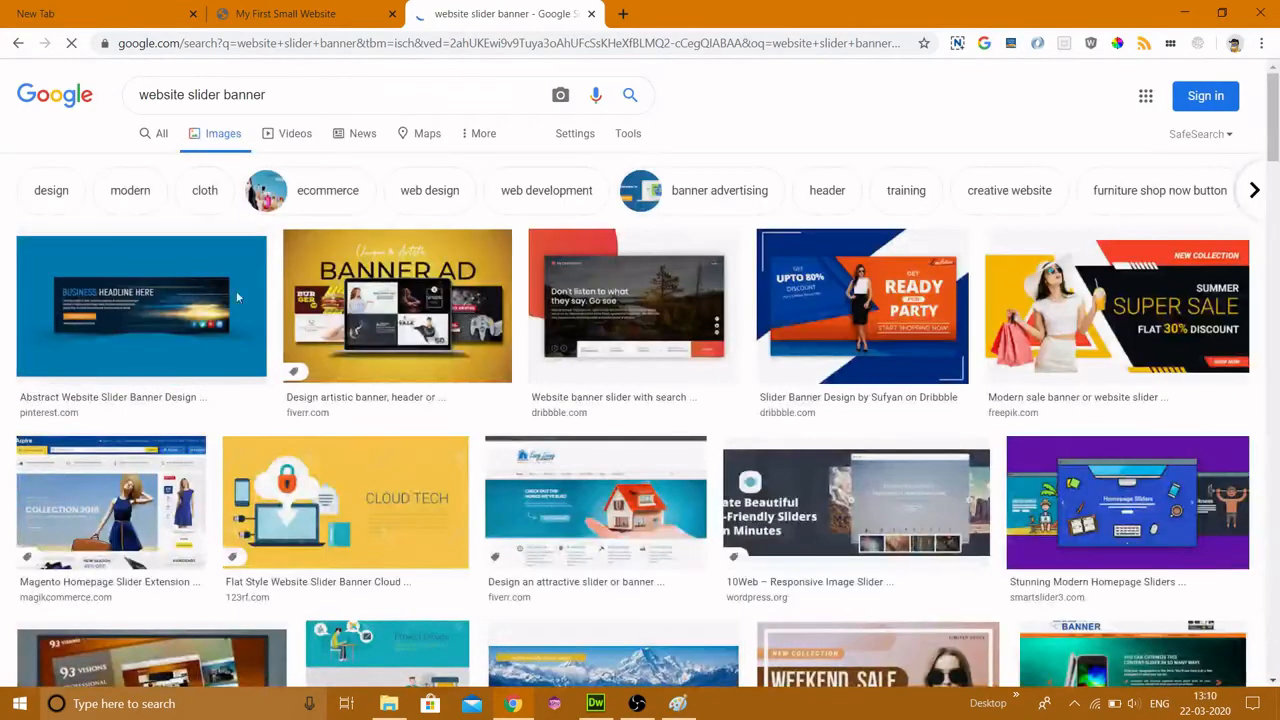
# Browse the slider banner results and preview the yellow phone banner from nbcbearings.com
pyautogui.scroll(-6, 604, 318)
pyautogui.scroll(3, 604, 318)
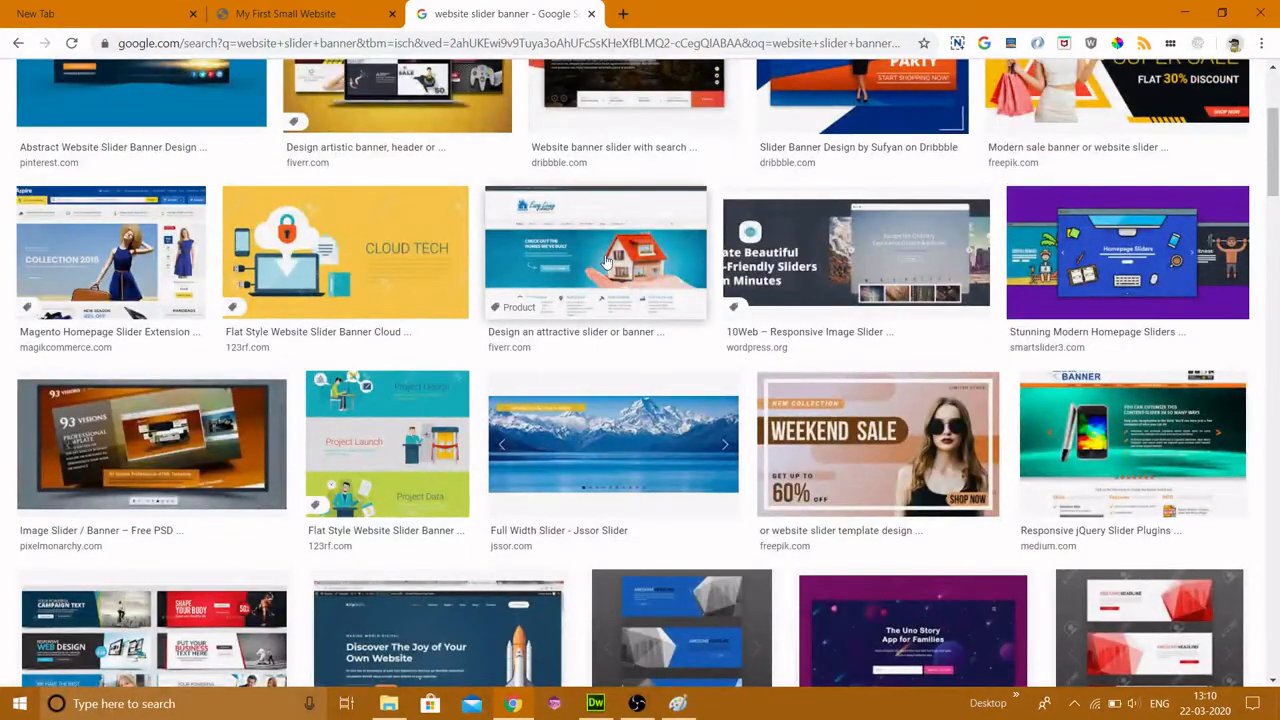
pyautogui.scroll(-4, 255, 400)
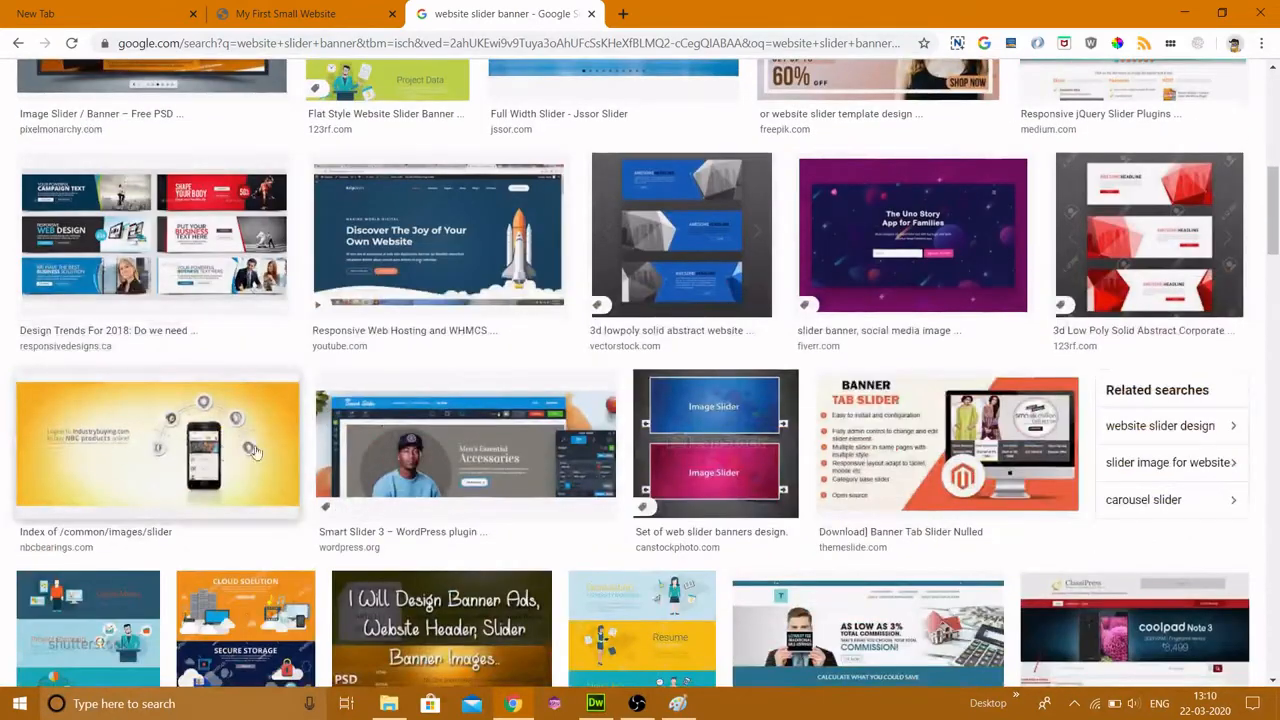
pyautogui.click(186, 452)
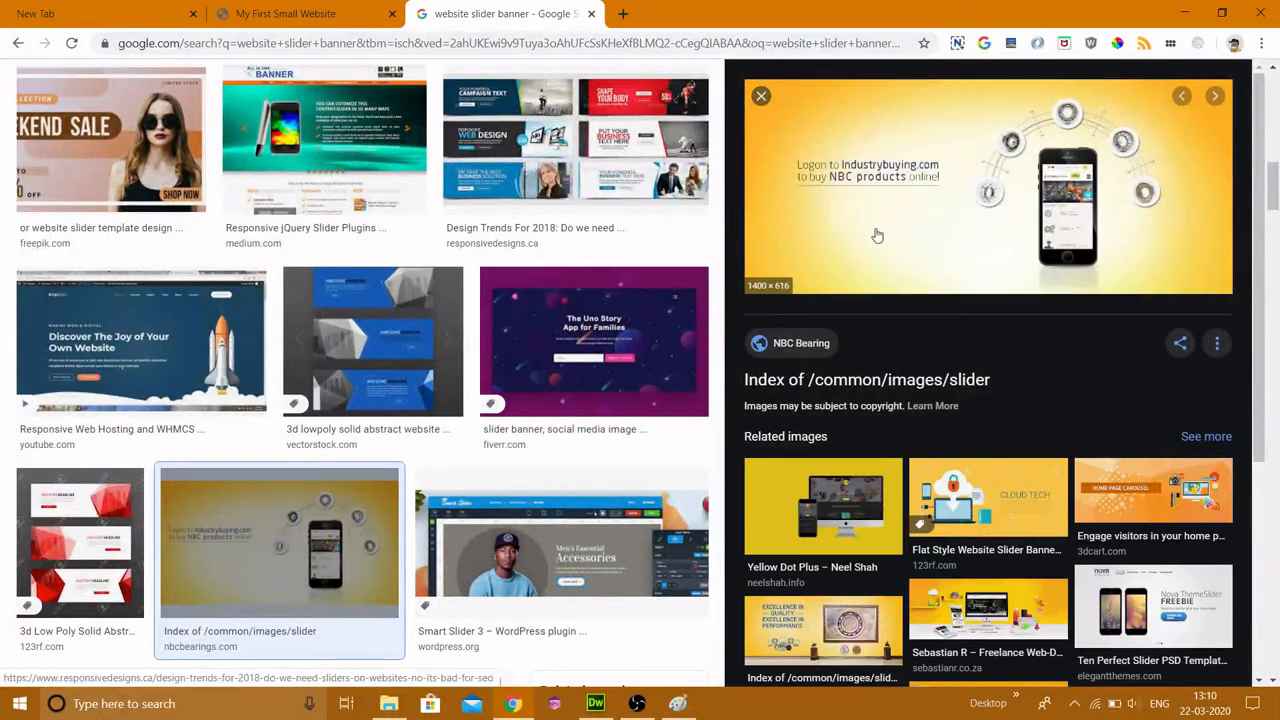
# Check the source page of the yellow NBC Bearing banner in a new tab, then close that tab
pyautogui.rightClick(828, 212)
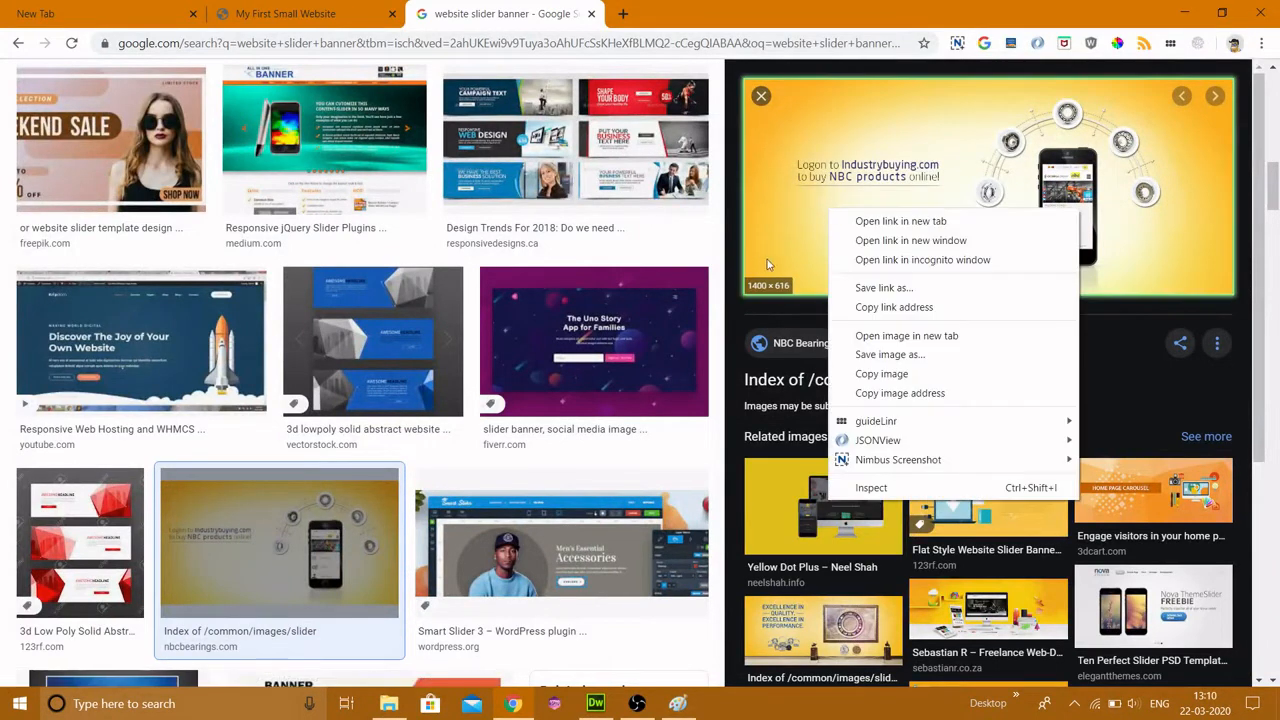
pyautogui.click(900, 221)
pyautogui.click(660, 14)
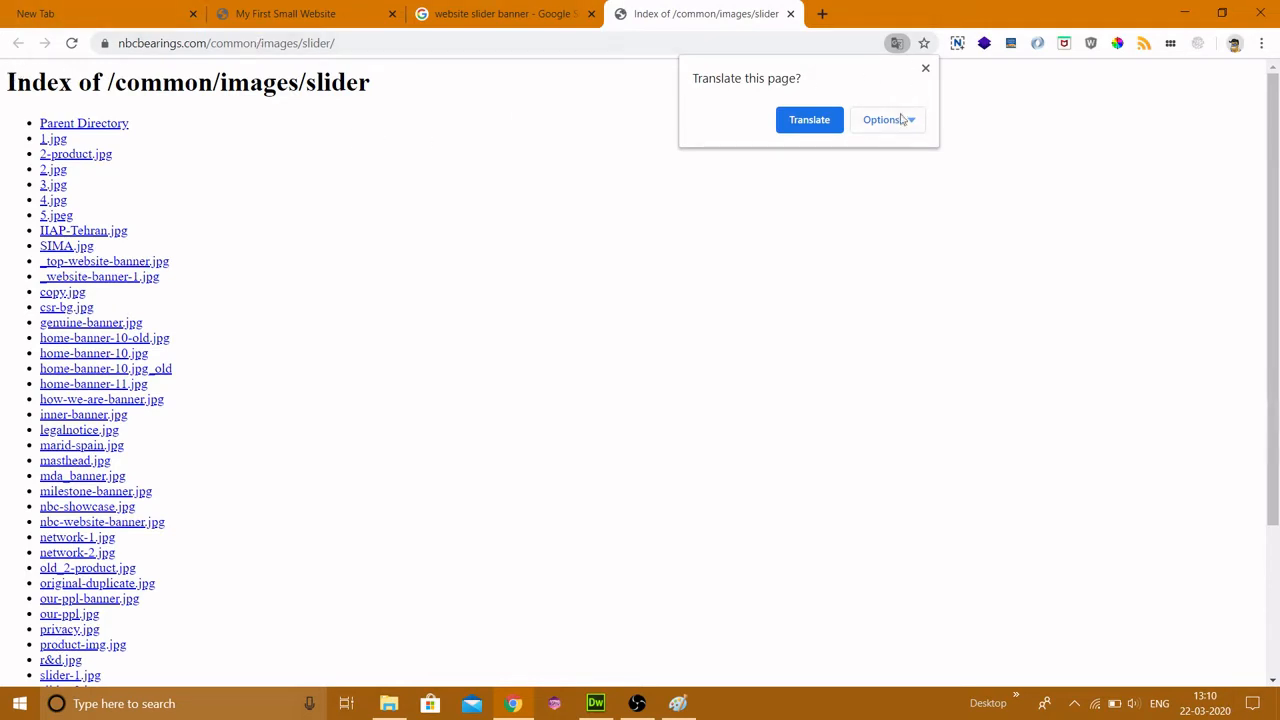
pyautogui.click(925, 70)
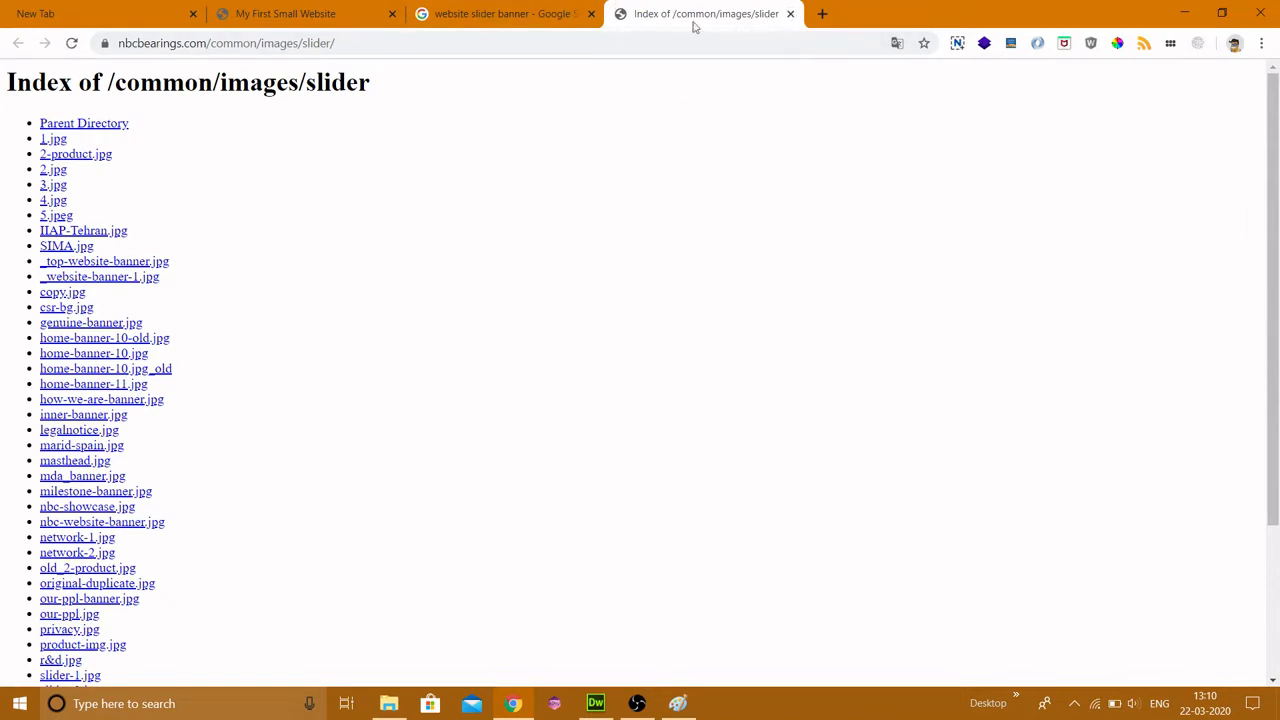
pyautogui.click(789, 14)
# Find the dark DVD GPS Navigator banner among the image results and open its Freelancer source page
pyautogui.scroll(-3, 896, 515)
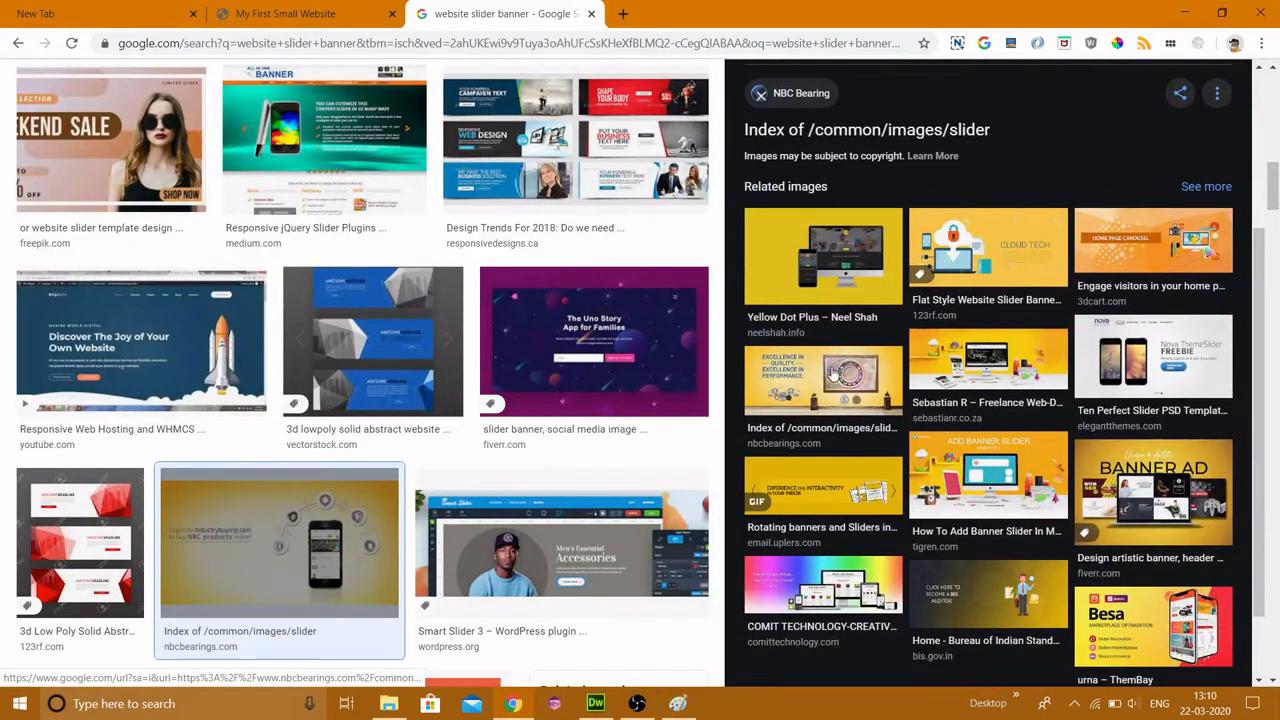
pyautogui.scroll(-5, 68, 393)
pyautogui.scroll(-6, 68, 393)
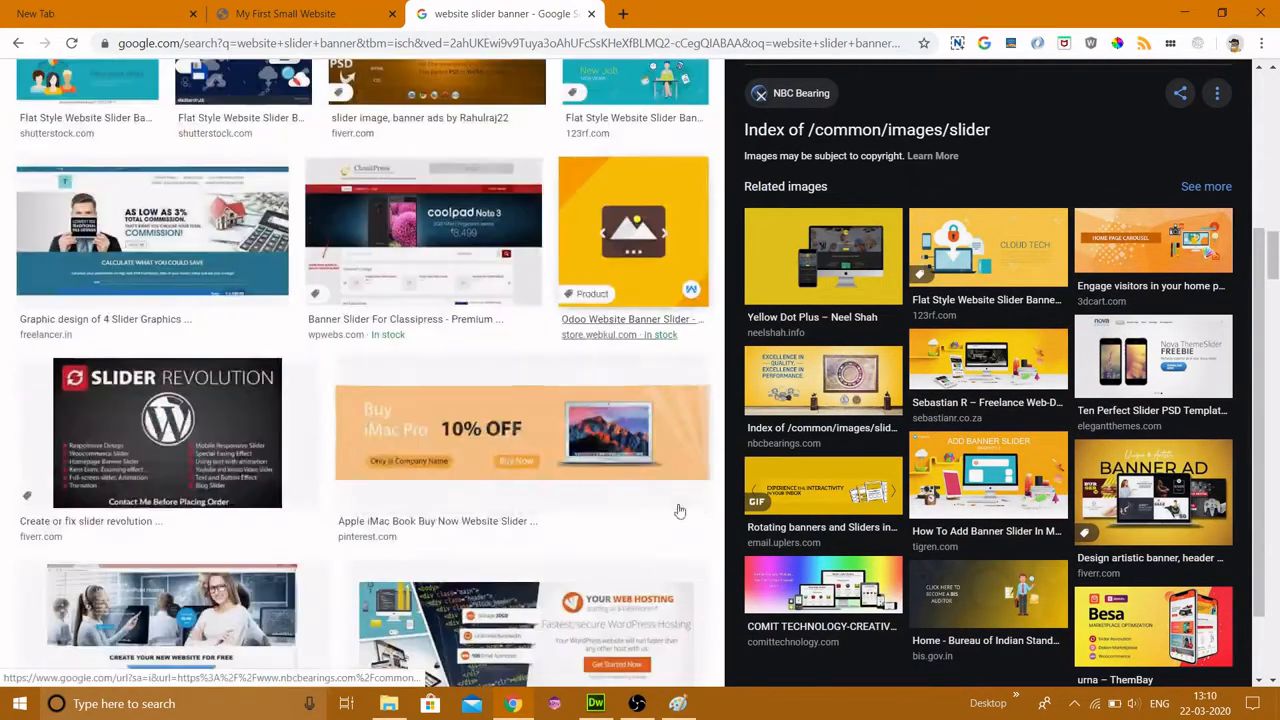
pyautogui.scroll(-4, 457, 612)
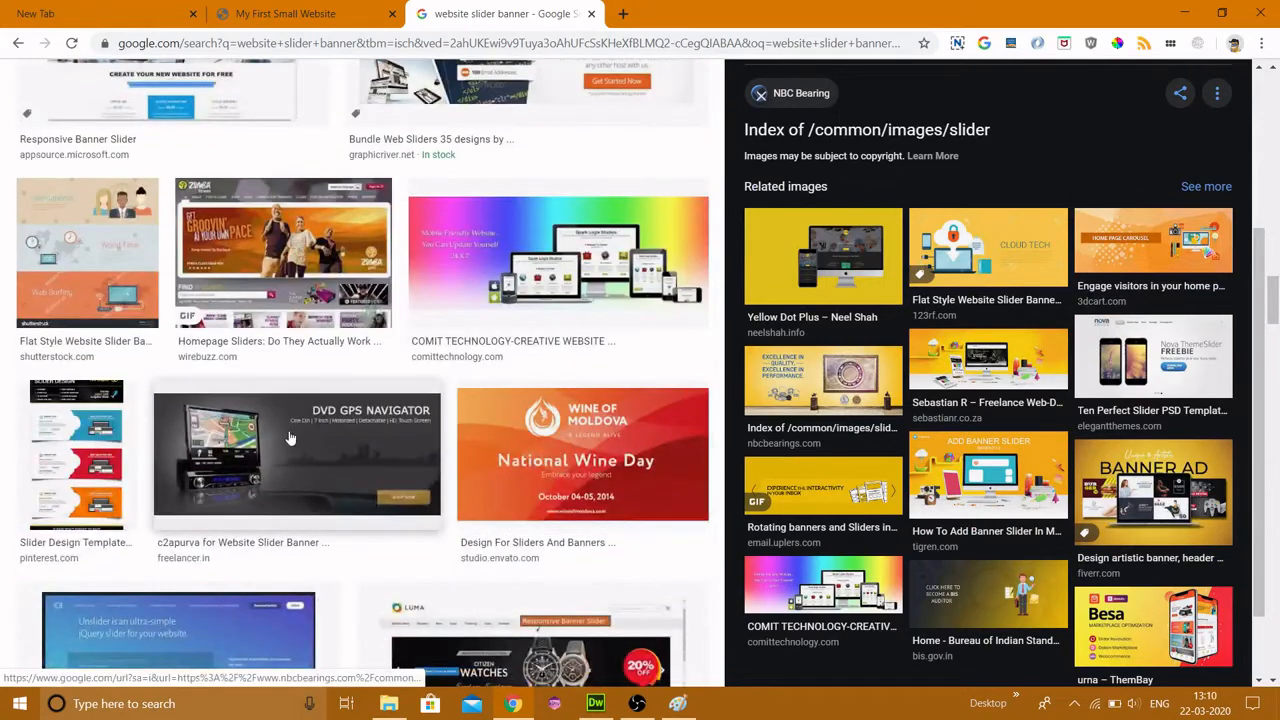
pyautogui.click(365, 442)
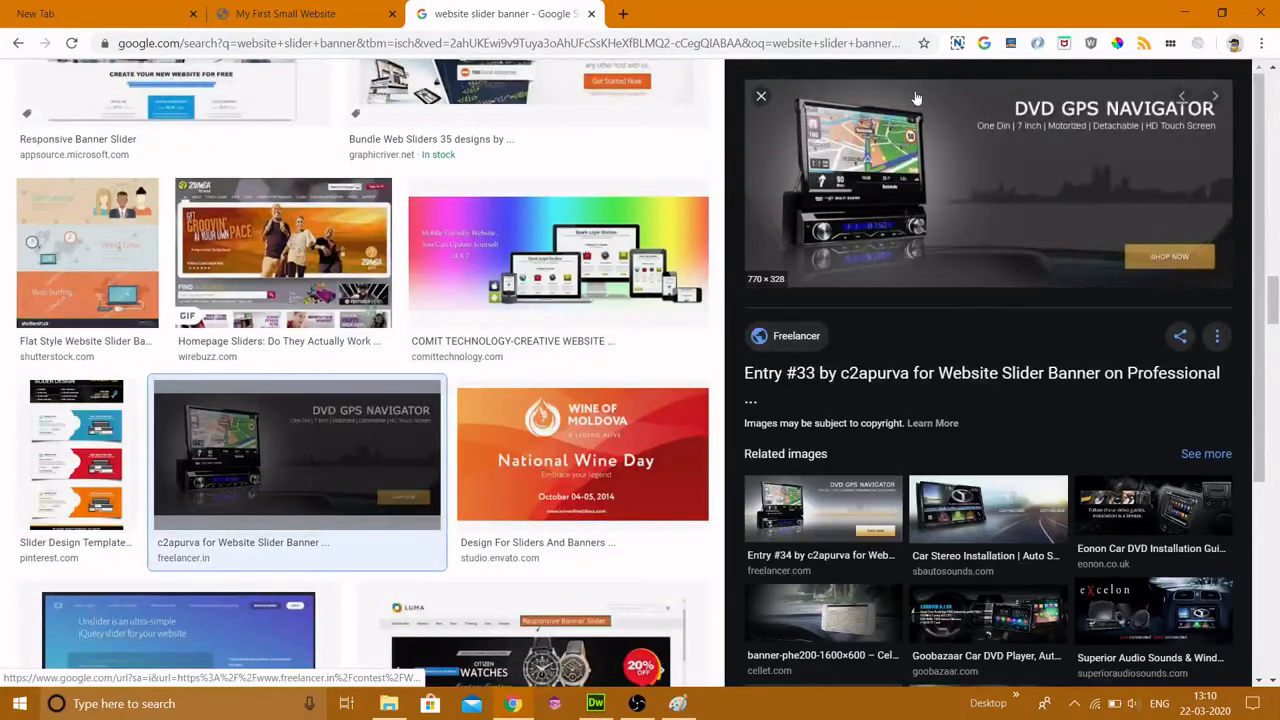
pyautogui.click(899, 229)
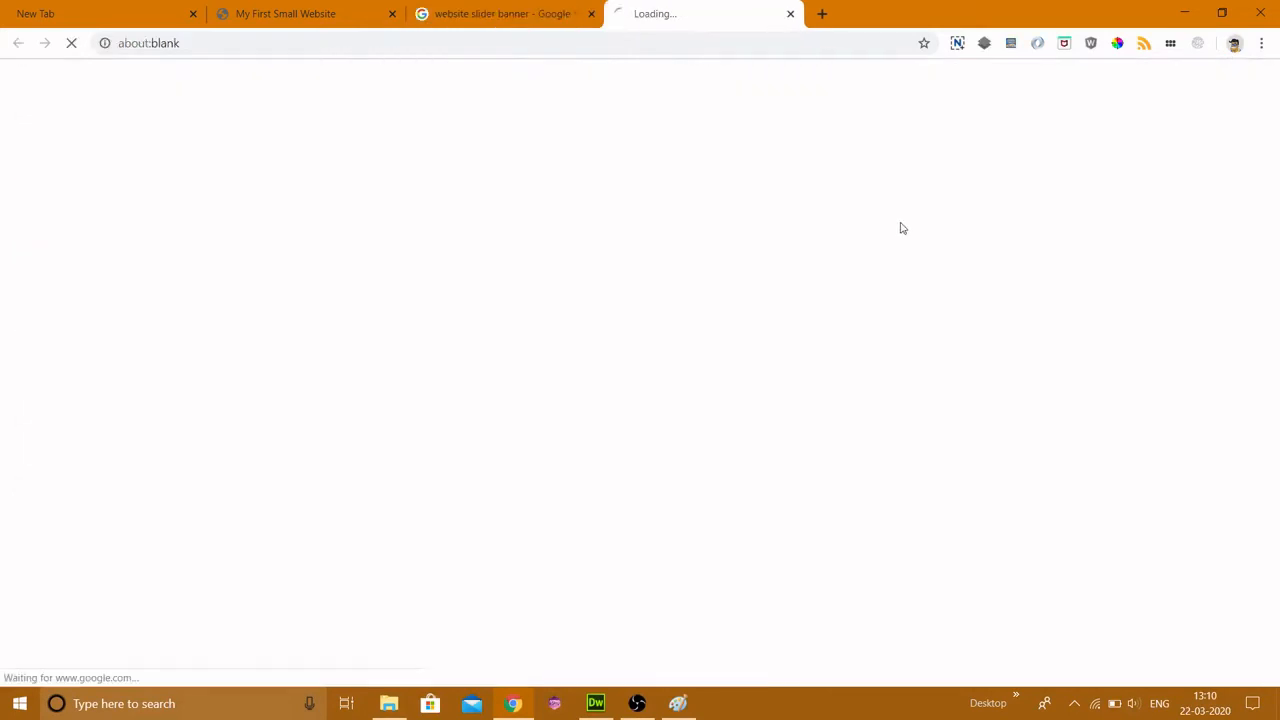
pyautogui.click(492, 12)
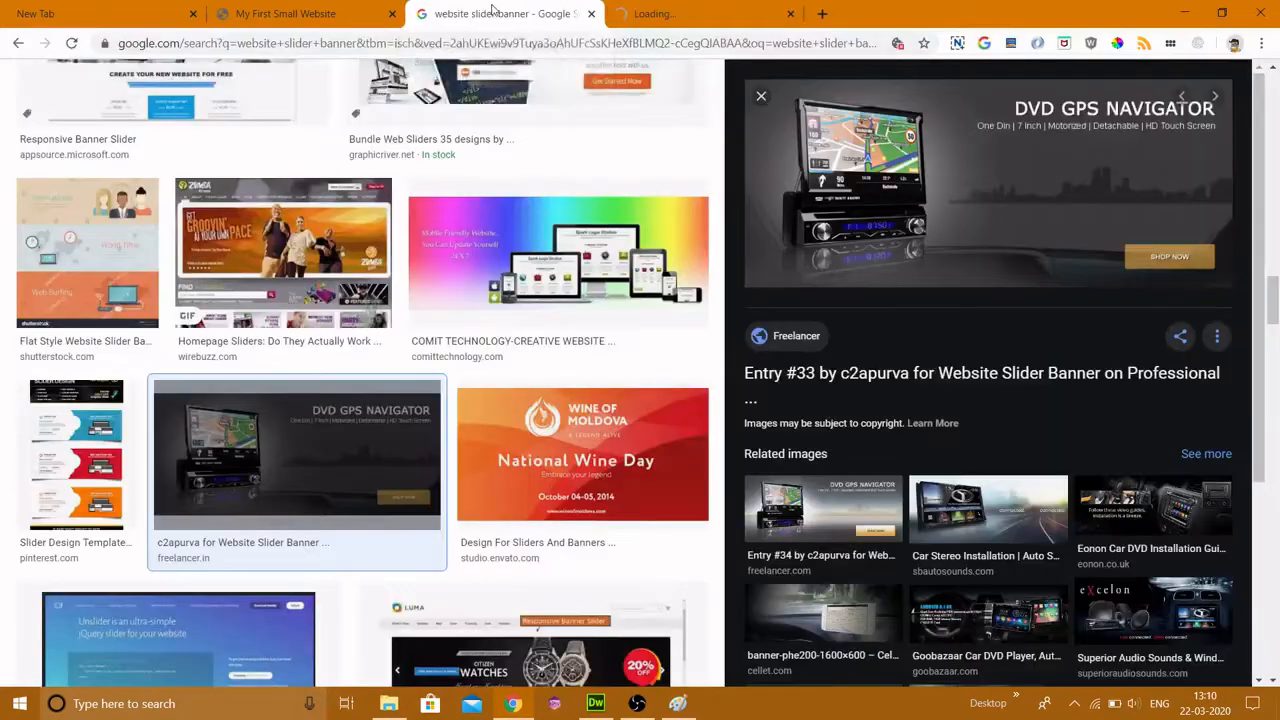
pyautogui.click(700, 13)
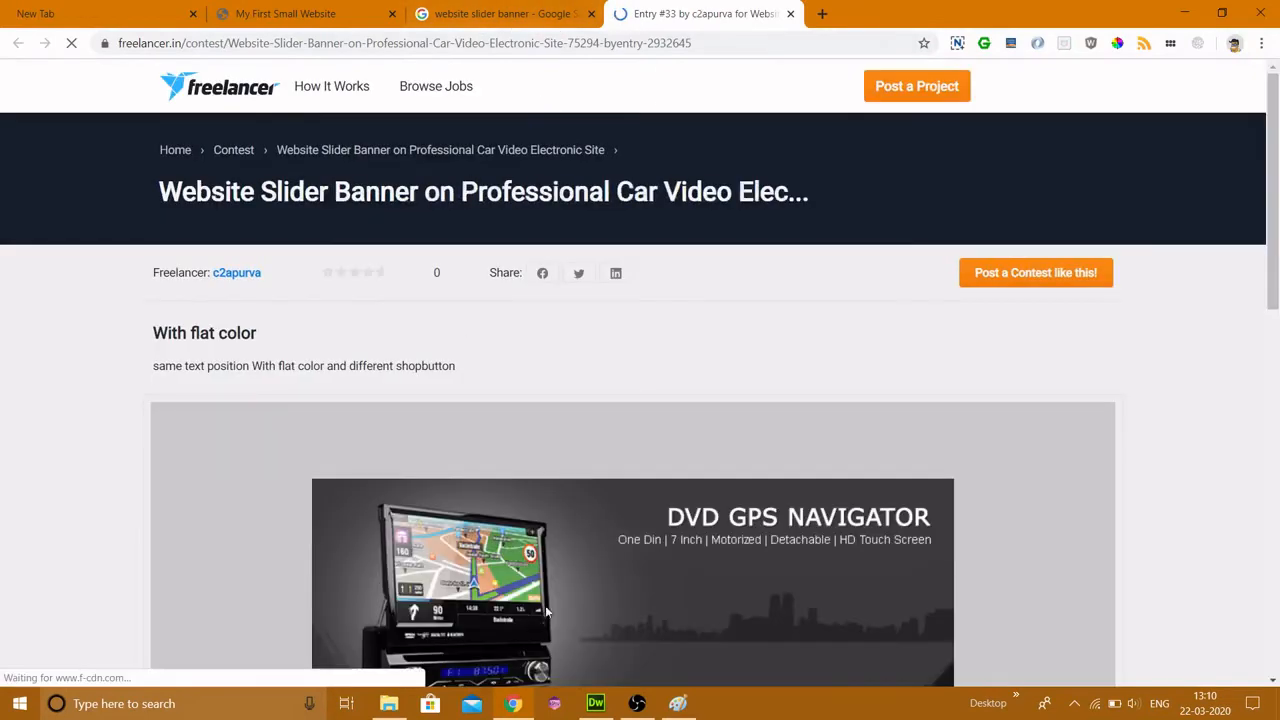
# Open the full DVD GPS Navigator banner image from the Freelancer contest page in its own browser tab
pyautogui.scroll(-4, 605, 341)
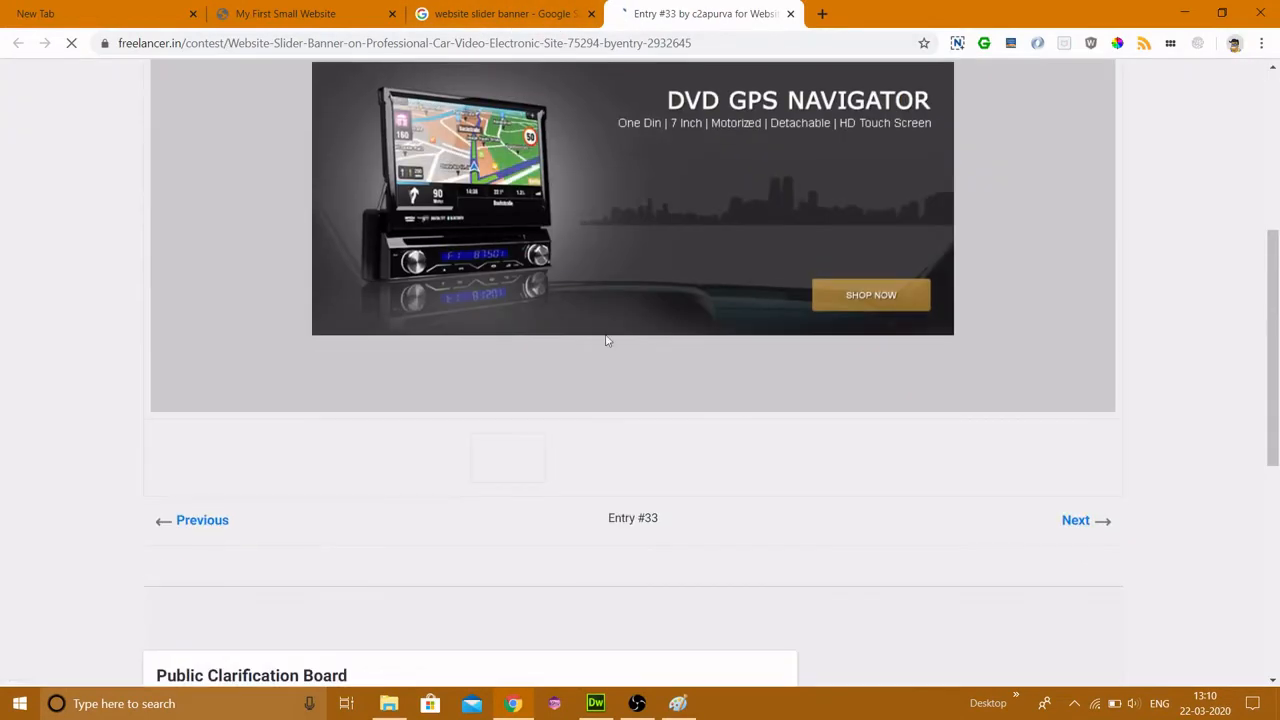
pyautogui.rightClick(561, 189)
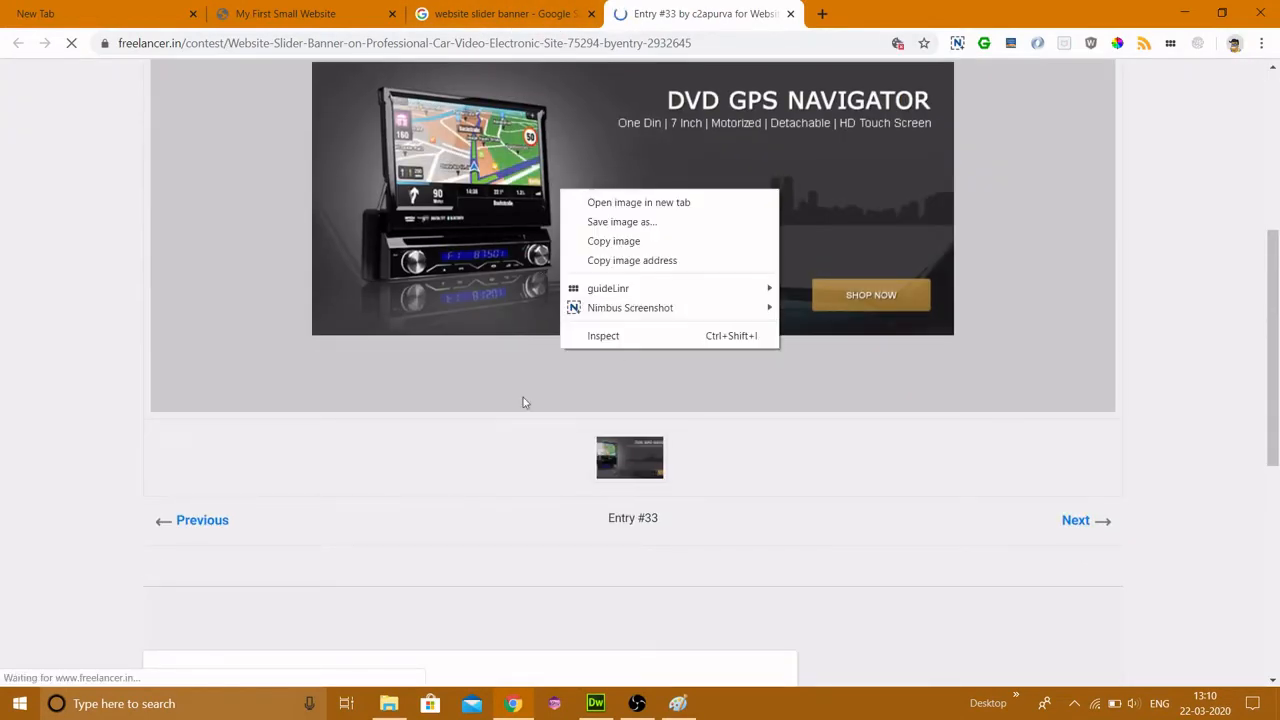
pyautogui.click(604, 205)
pyautogui.click(875, 12)
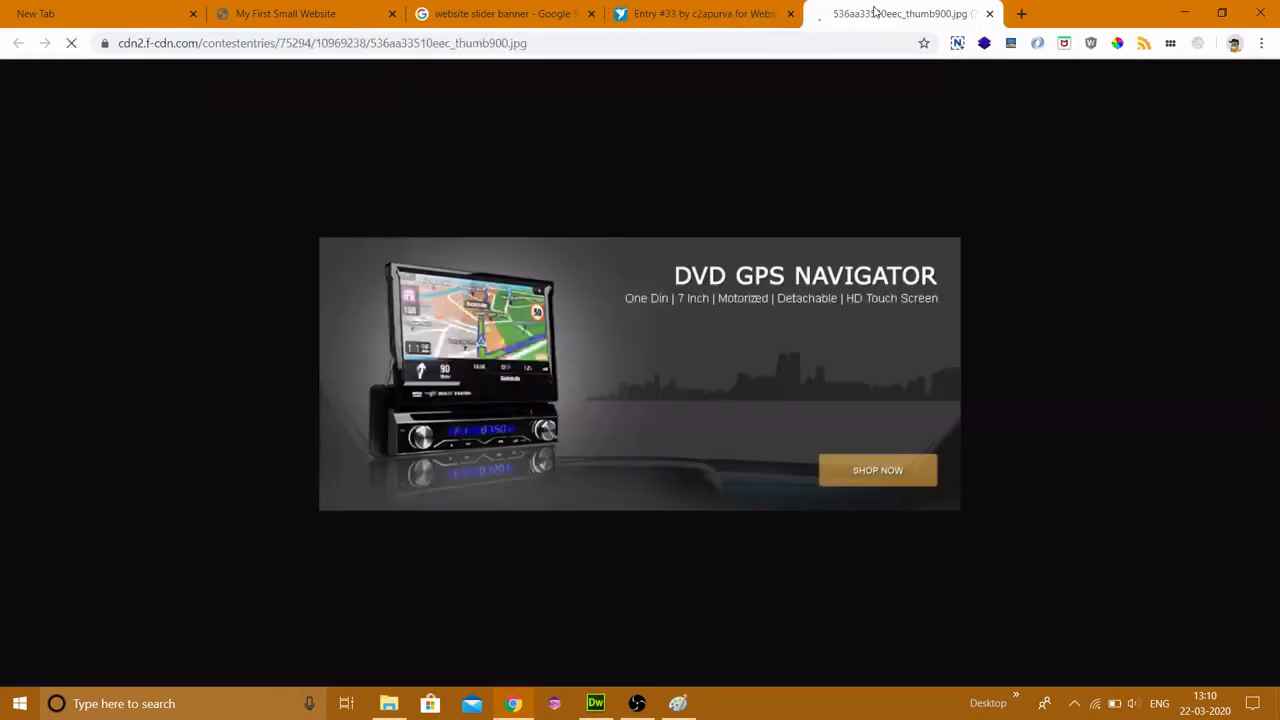
# Save the DVD GPS Navigator banner image to the Desktop as 536aa33510eec_thumb900.jpg and close its browser tab
pyautogui.rightClick(631, 316)
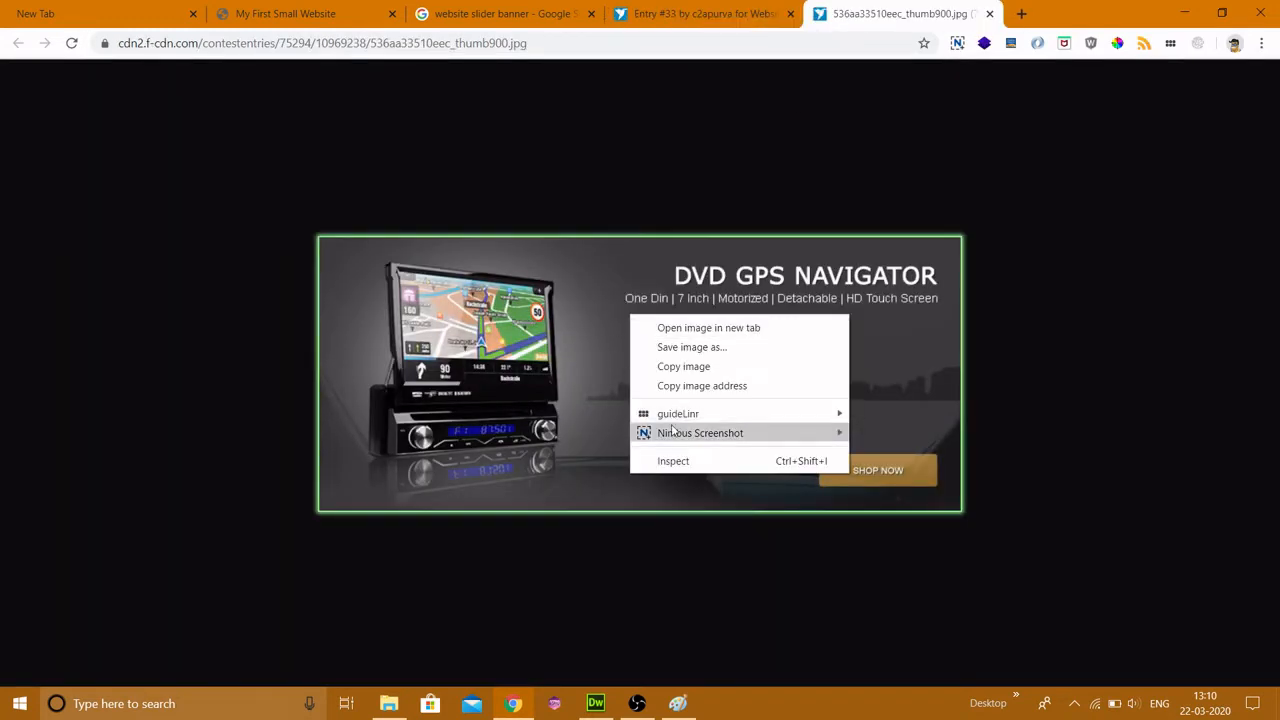
pyautogui.click(687, 352)
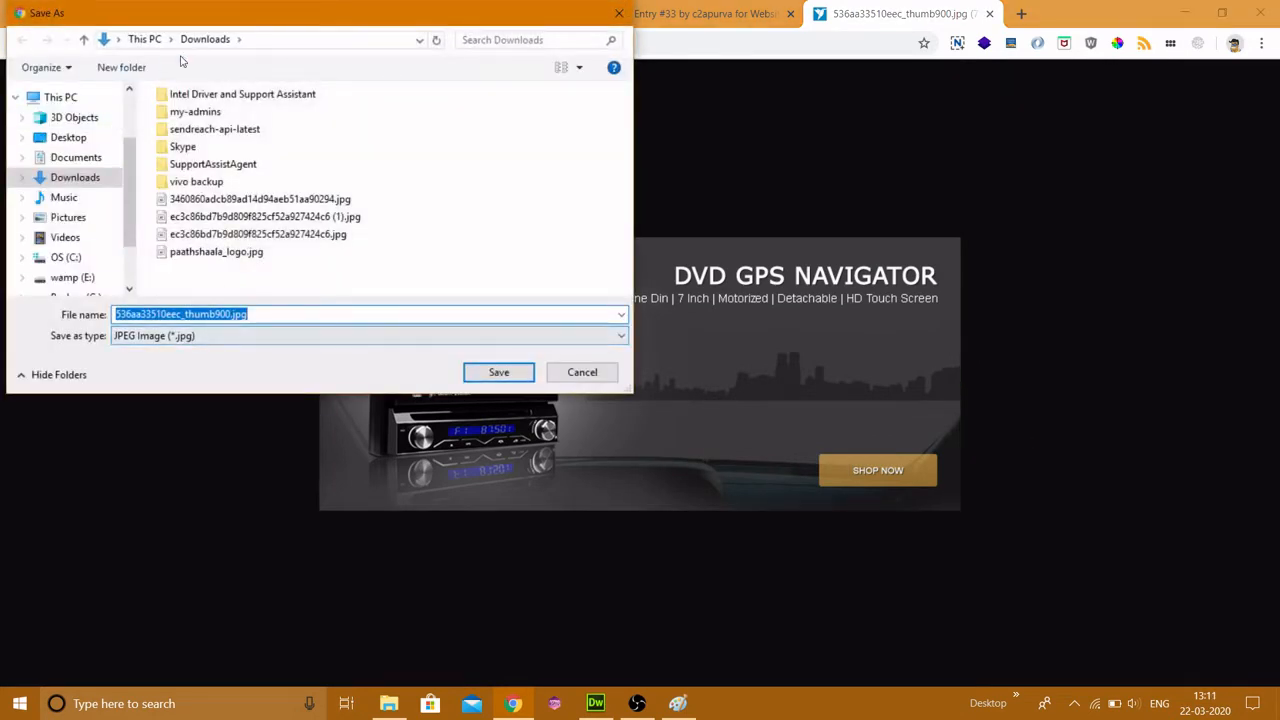
pyautogui.click(68, 137)
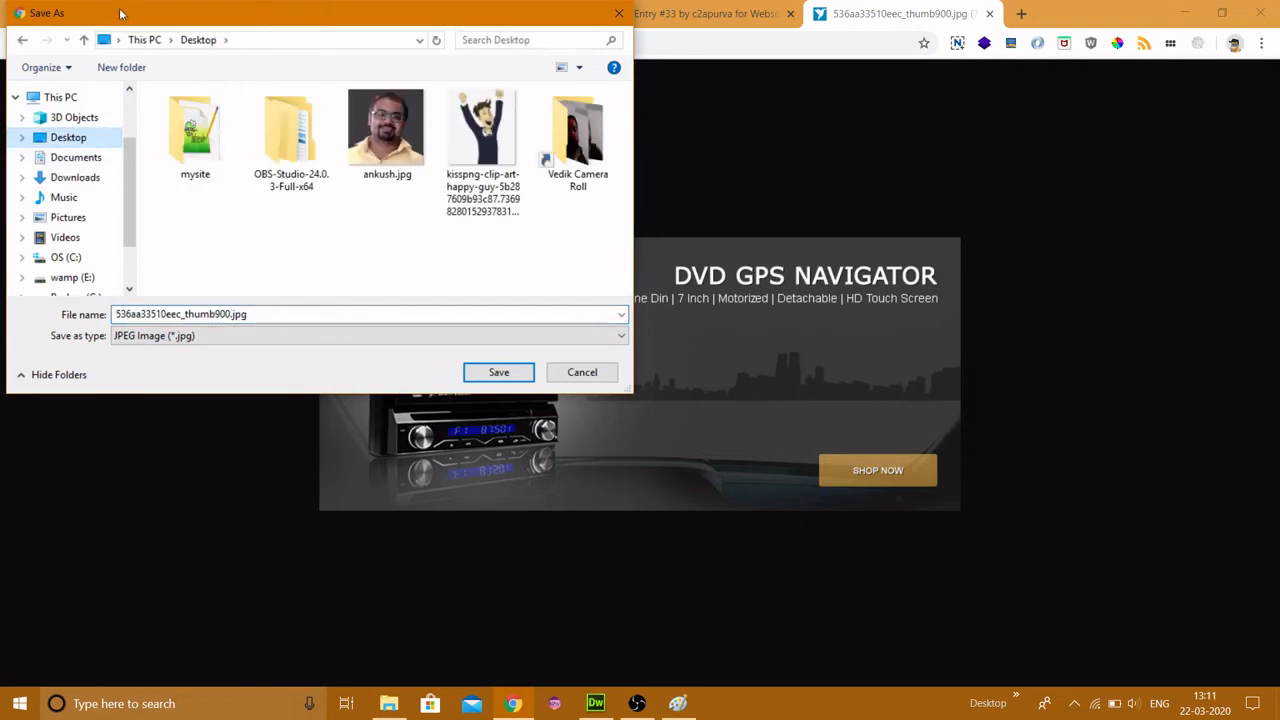
pyautogui.click(476, 375)
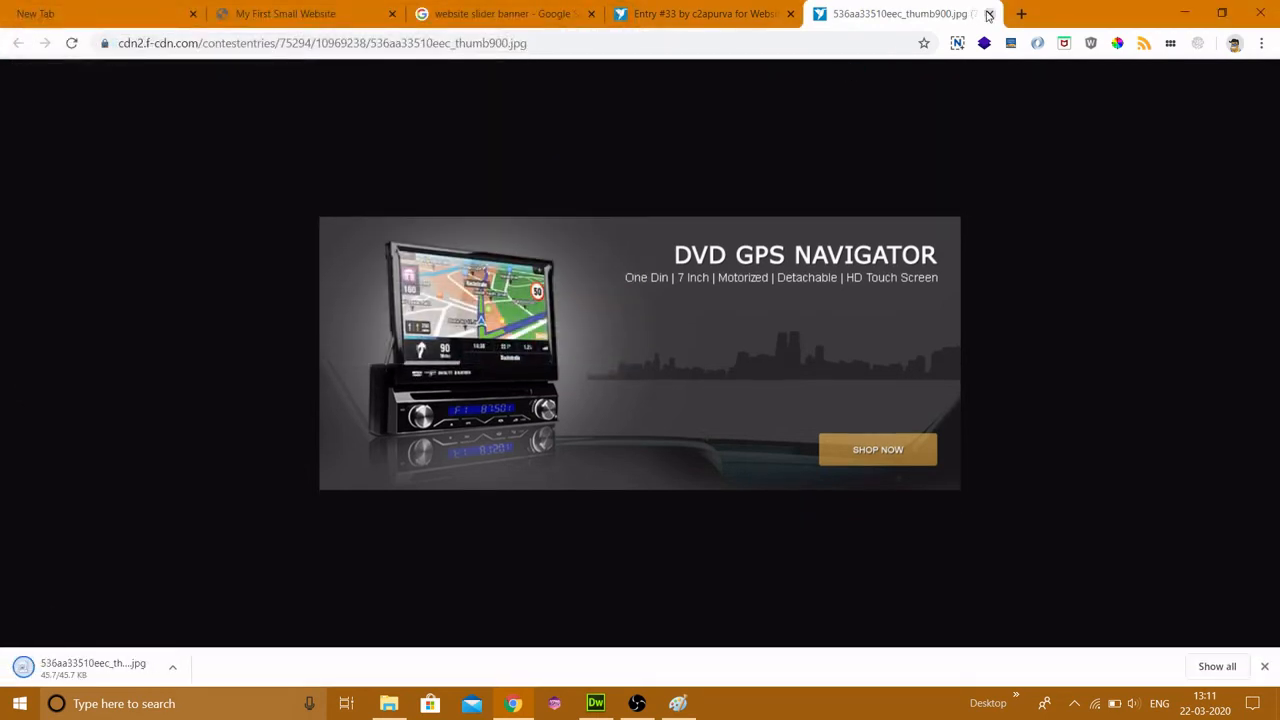
pyautogui.click(988, 14)
# Switch to Dreamweaver and insert 536aa33510eec_thumb900.jpg from the Desktop into the empty table row below the navigation bar
pyautogui.click(595, 703)
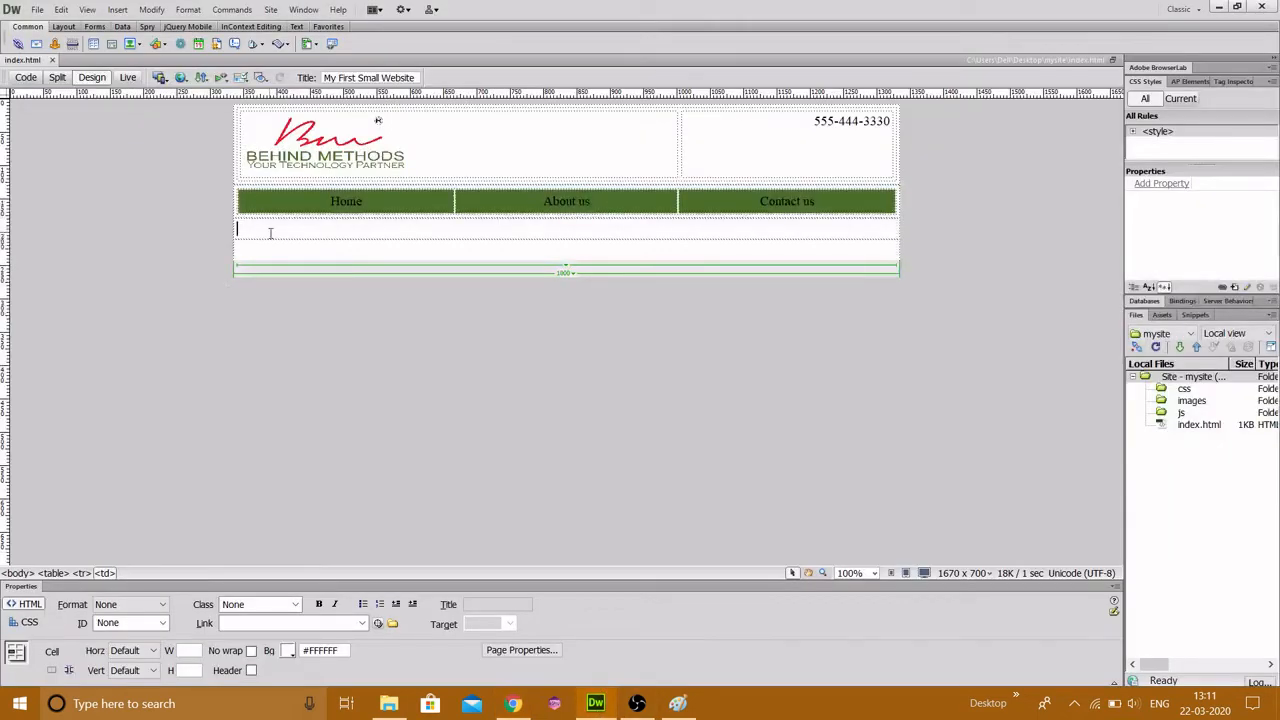
pyautogui.click(117, 9)
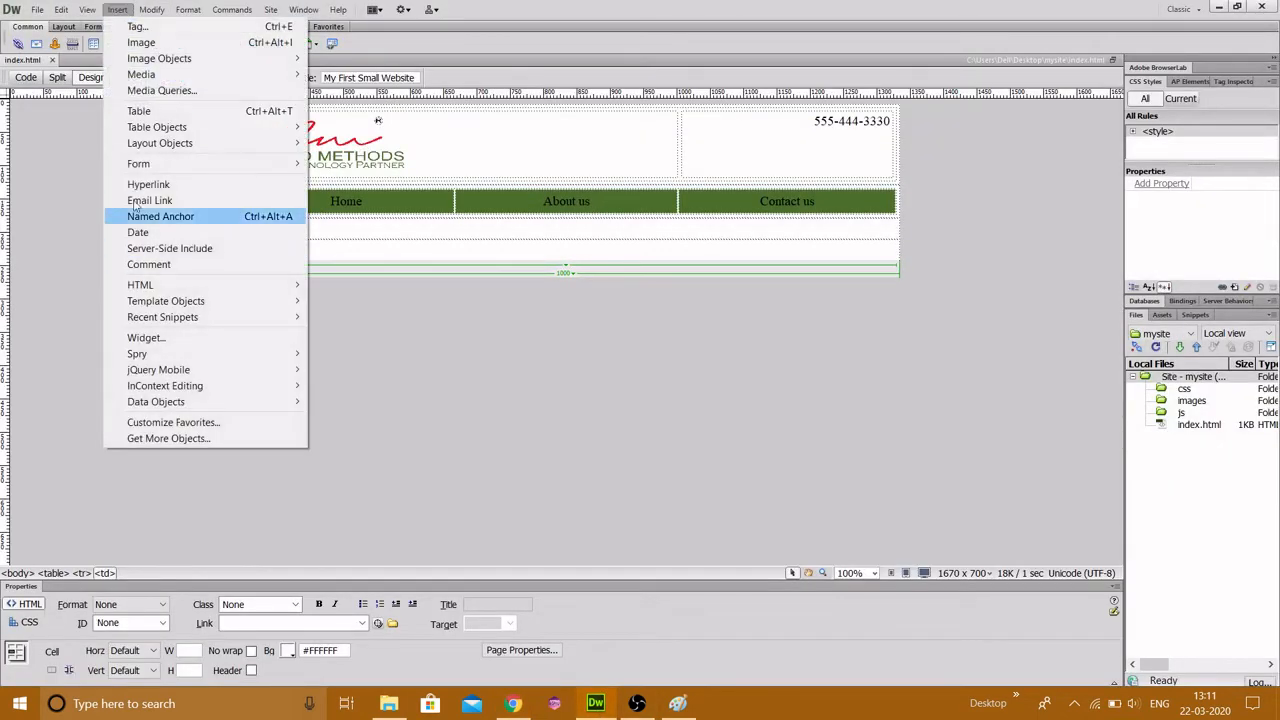
pyautogui.click(148, 42)
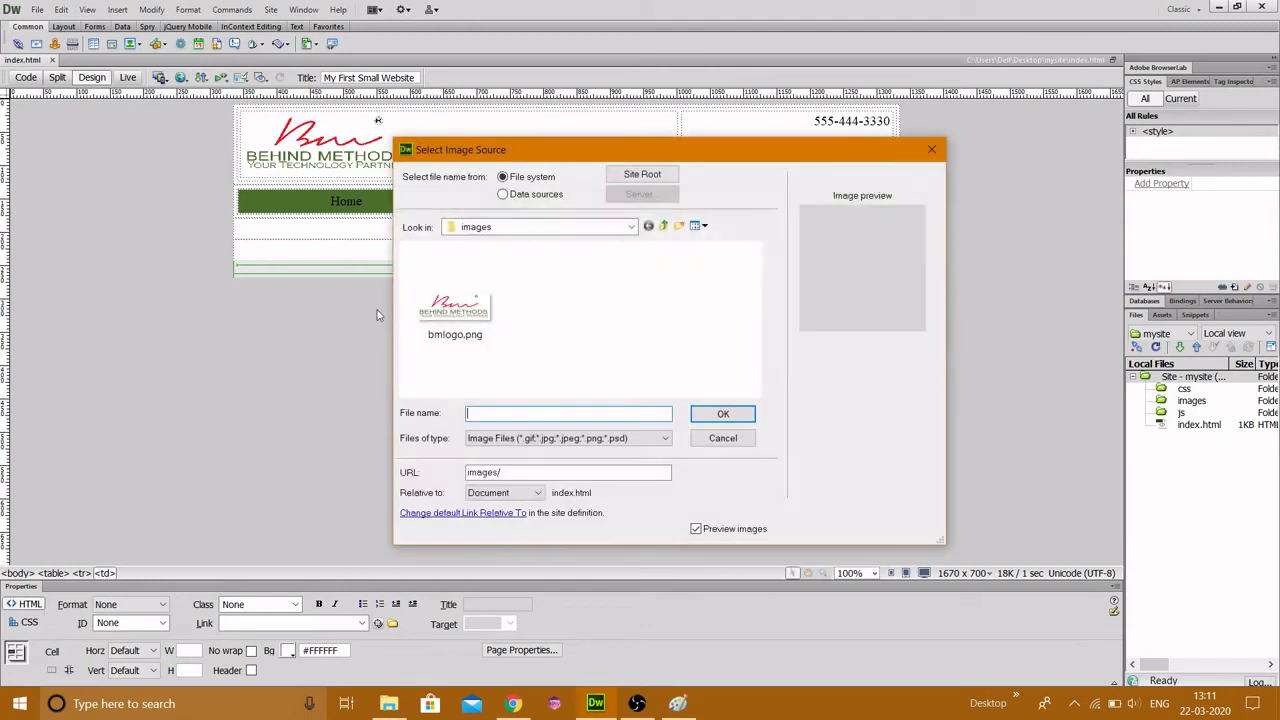
pyautogui.click(630, 228)
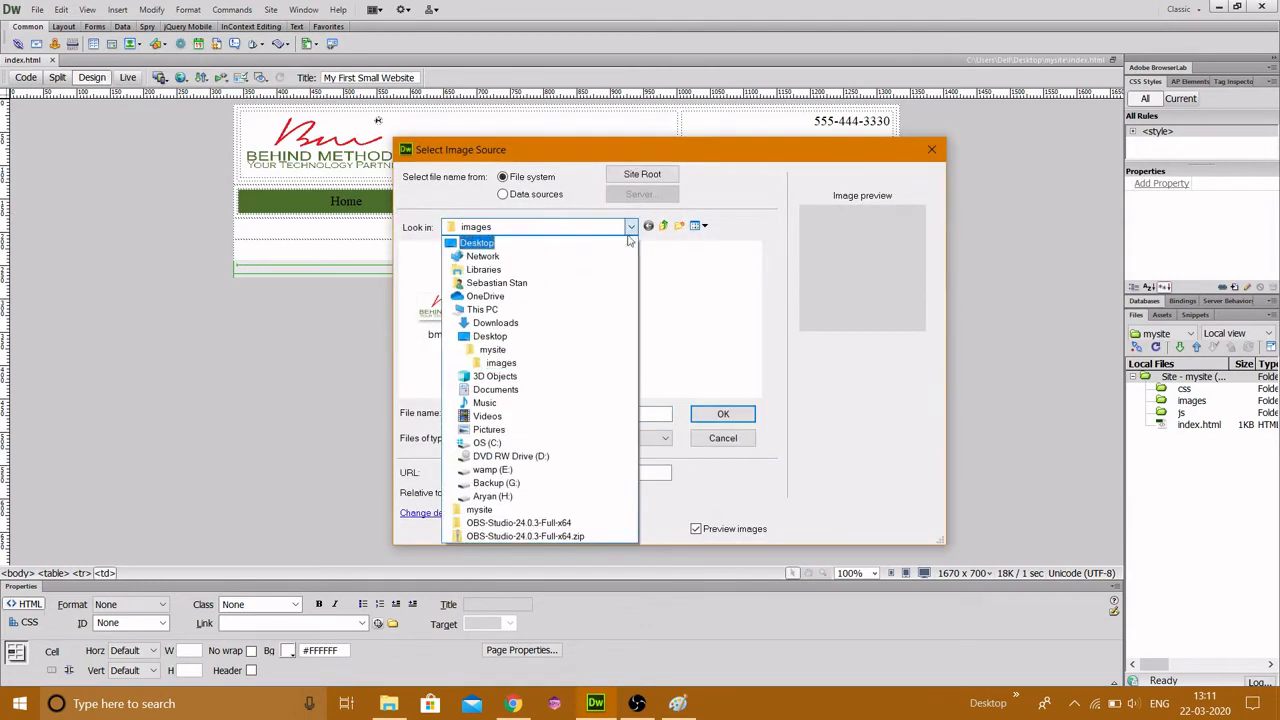
pyautogui.click(476, 243)
pyautogui.scroll(-5, 565, 343)
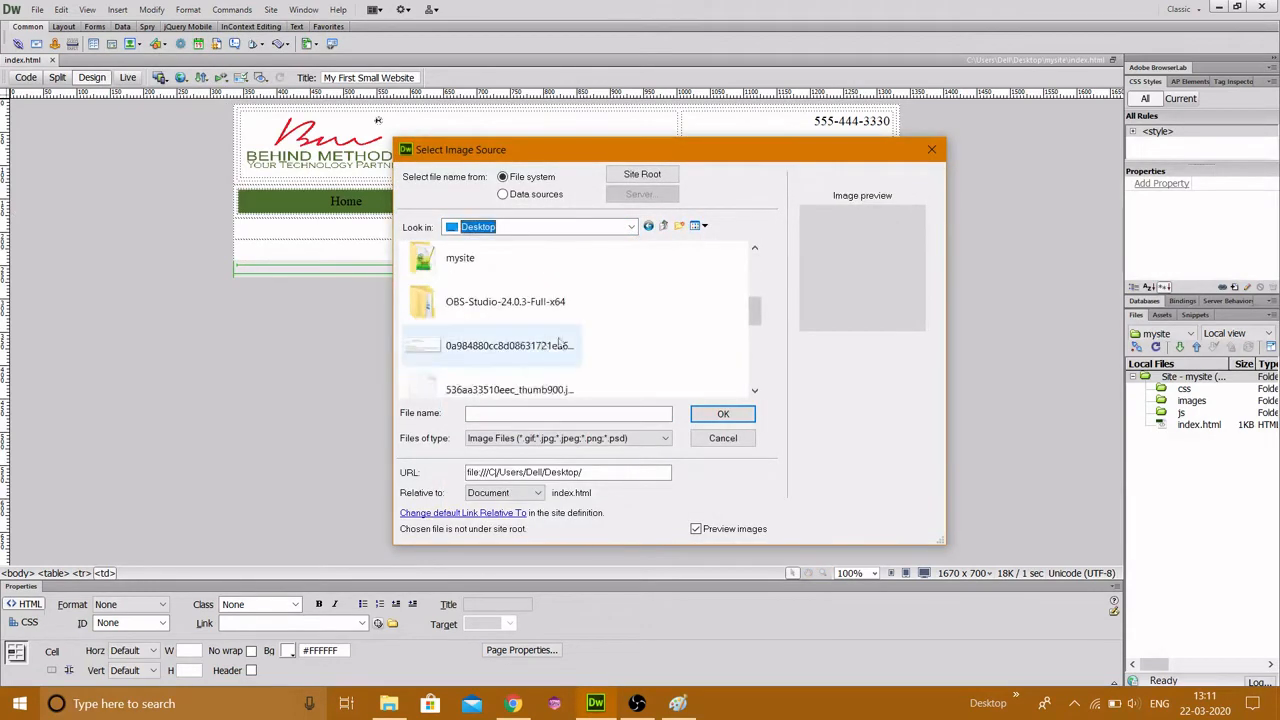
pyautogui.click(509, 268)
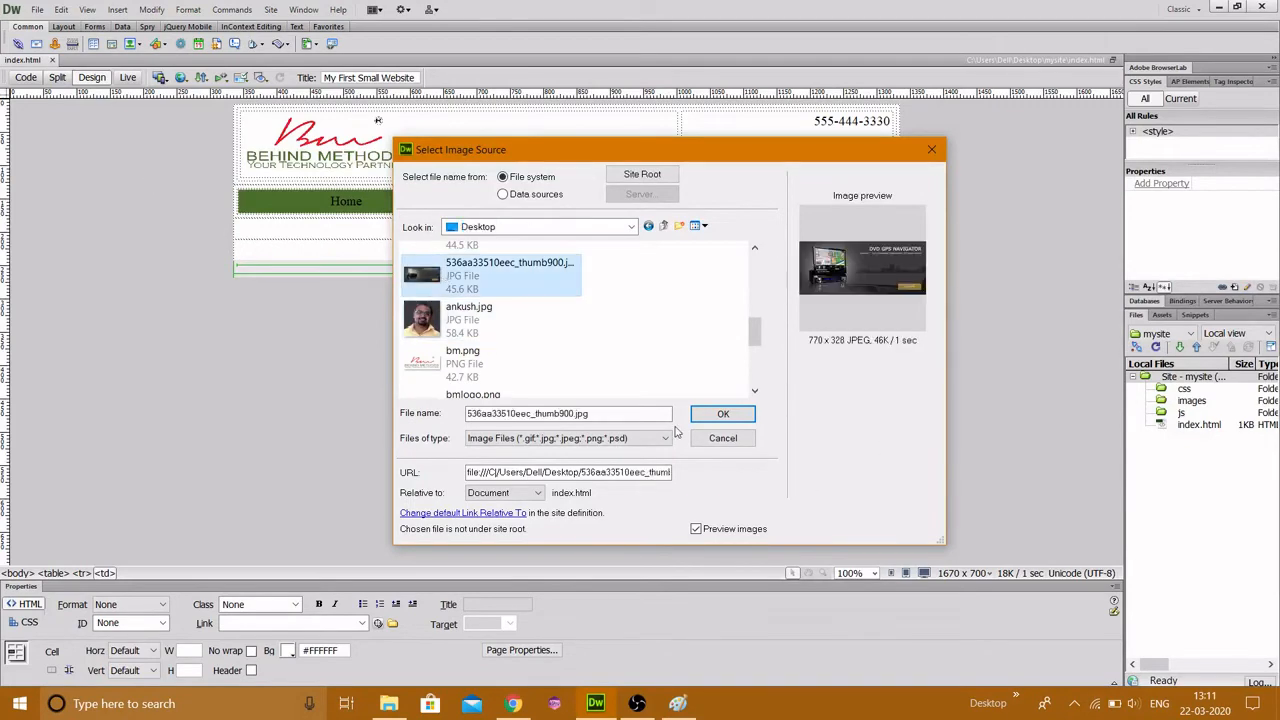
pyautogui.click(723, 414)
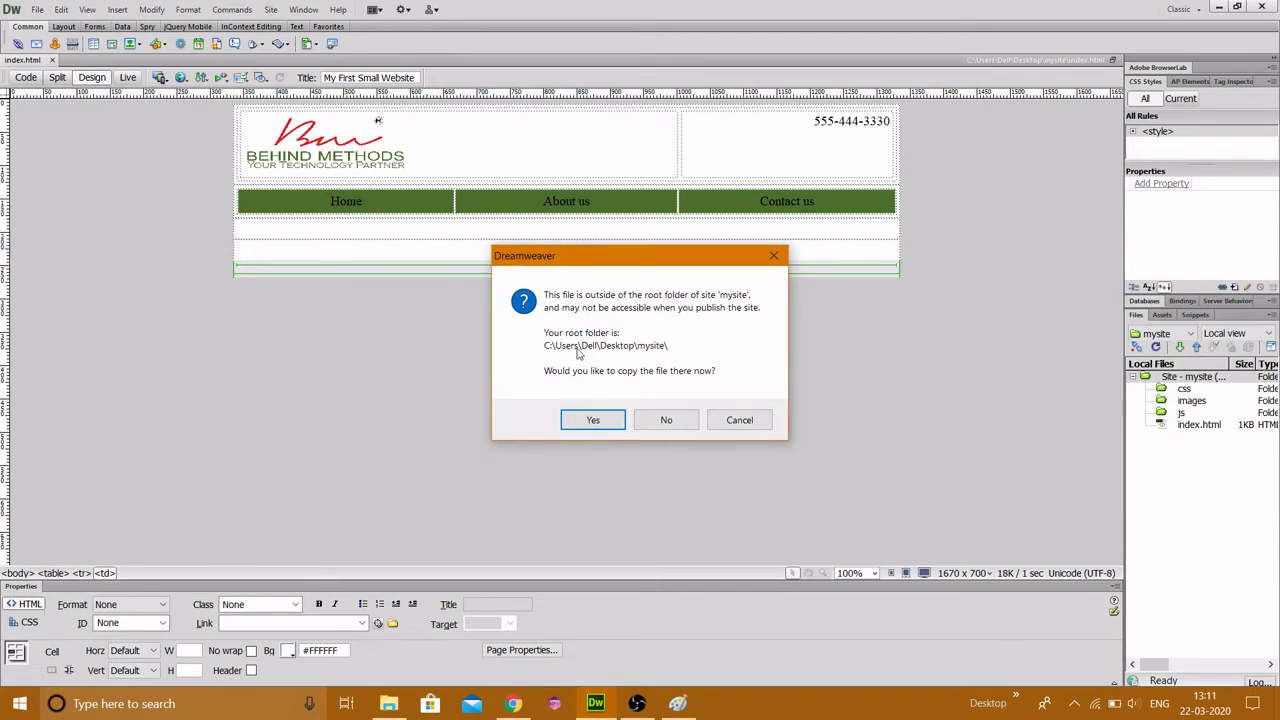
# Copy the image into the site's images folder as banner.jpg and give it the alternate text "Banner"
pyautogui.click(606, 428)
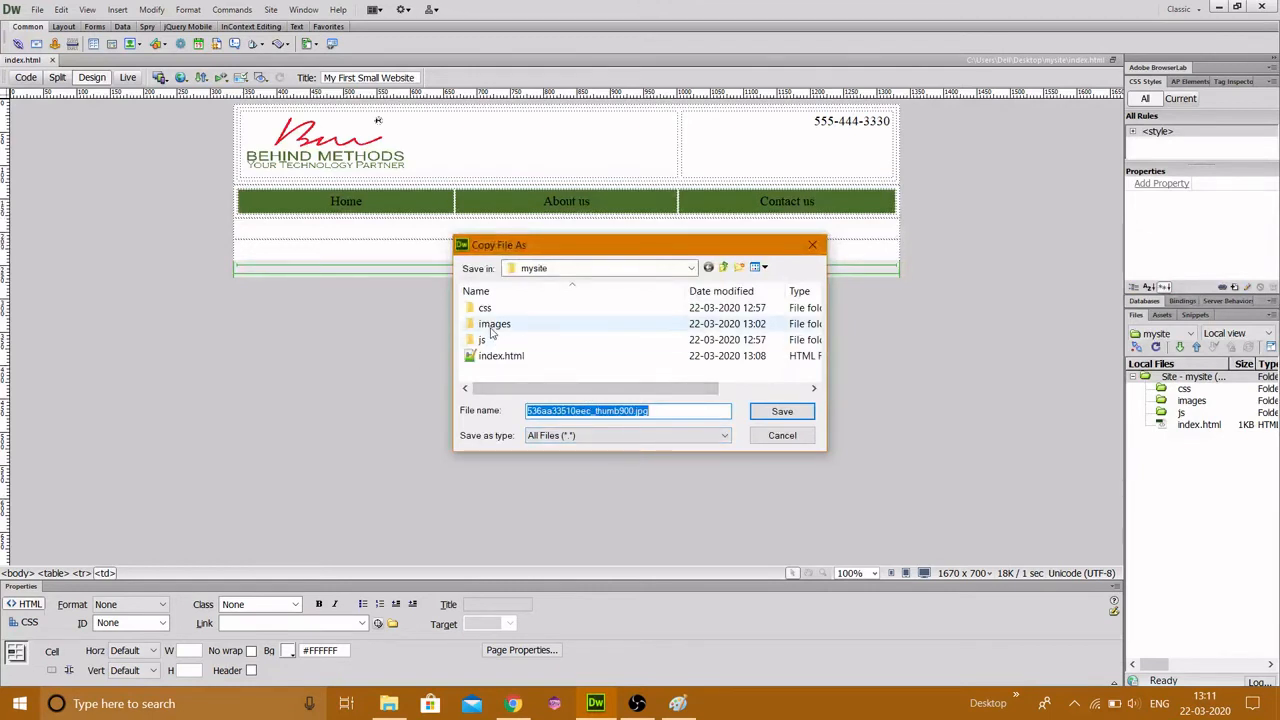
pyautogui.doubleClick(494, 324)
pyautogui.click(592, 411)
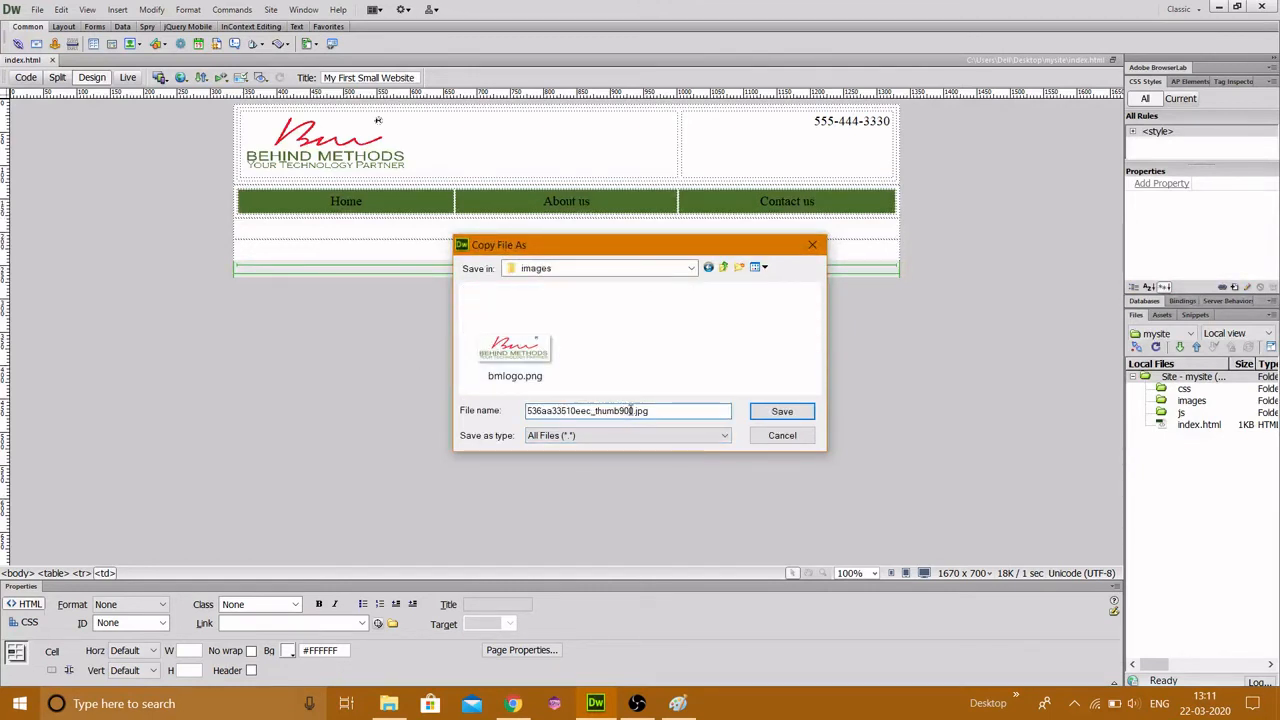
pyautogui.moveTo(634, 411); pyautogui.dragTo(479, 410)
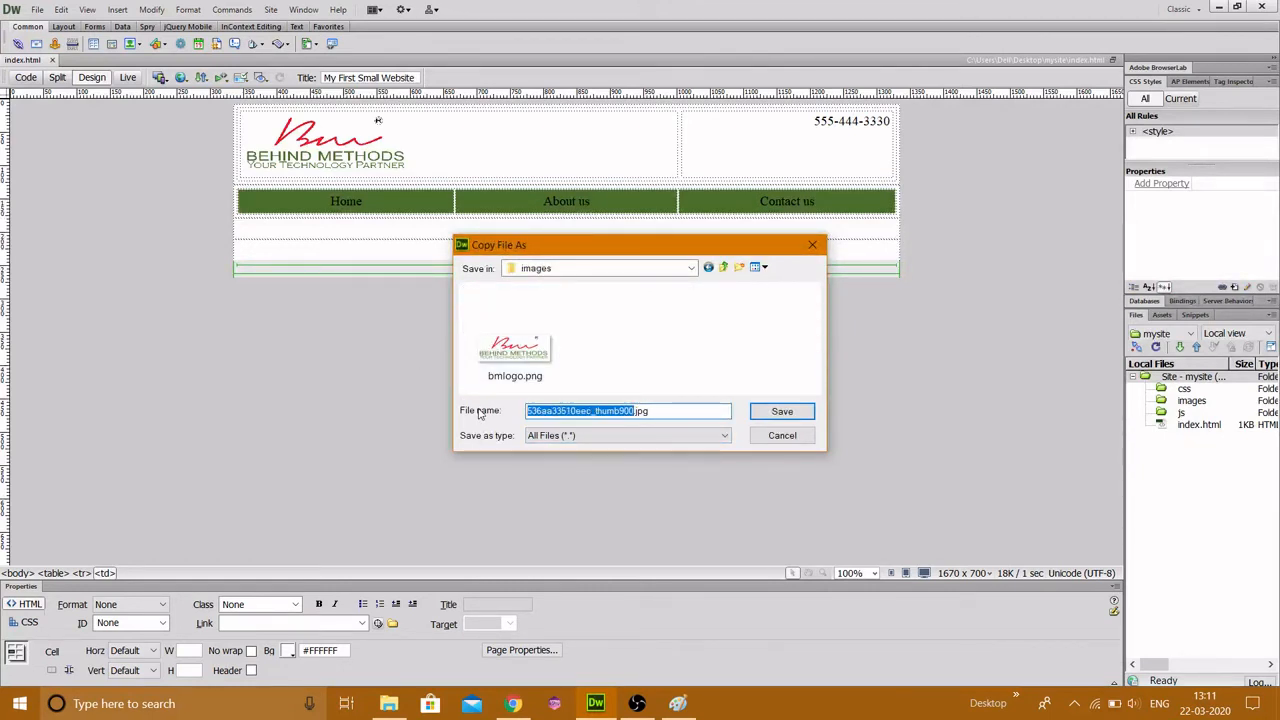
pyautogui.write('banner')
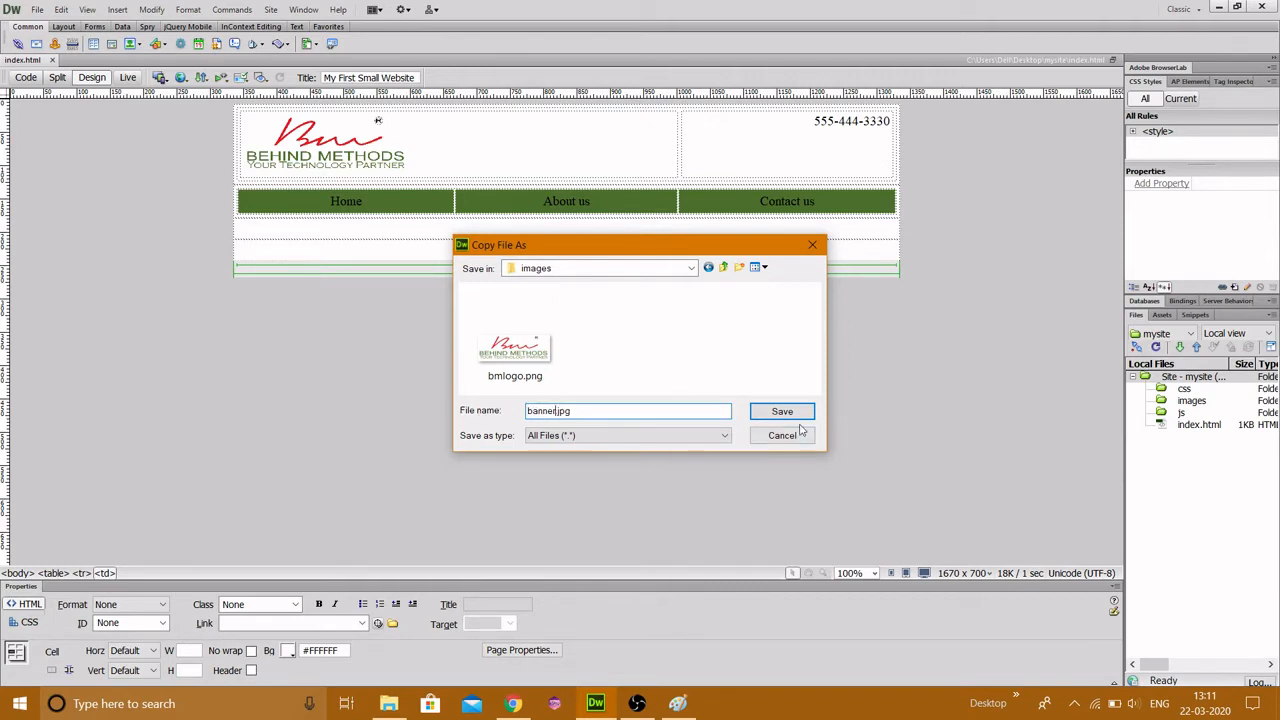
pyautogui.click(790, 413)
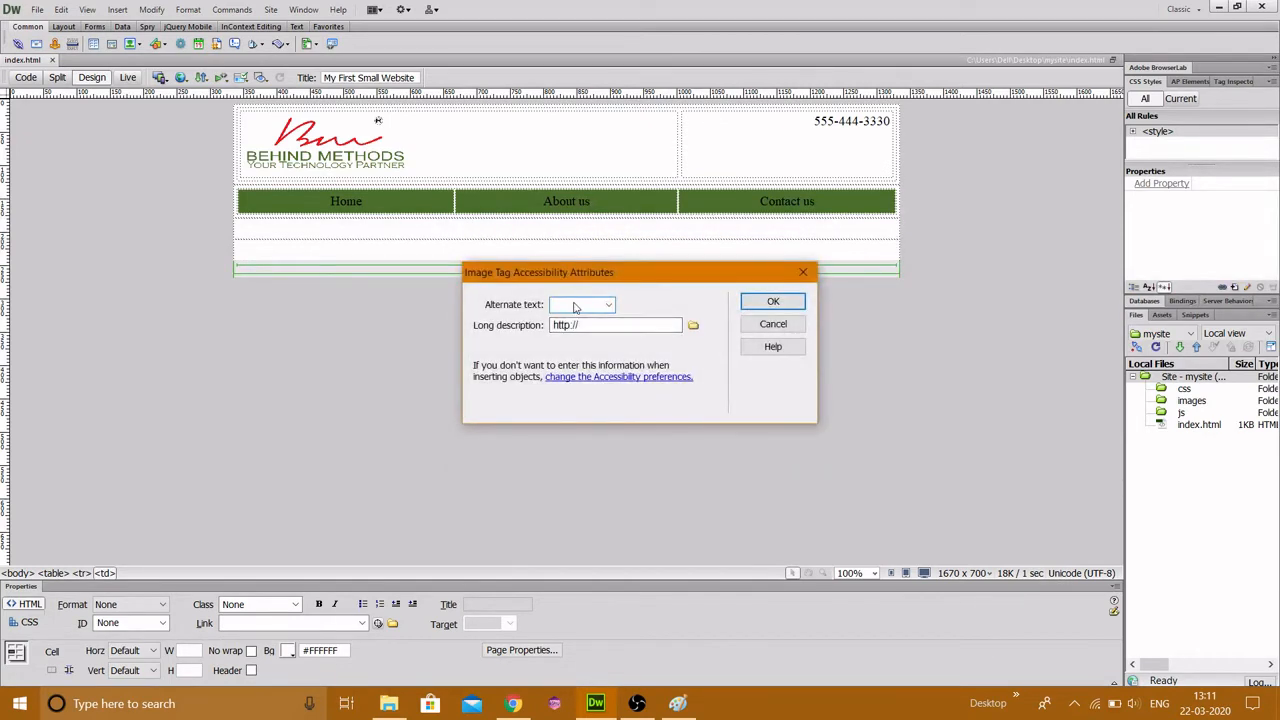
pyautogui.click(786, 305)
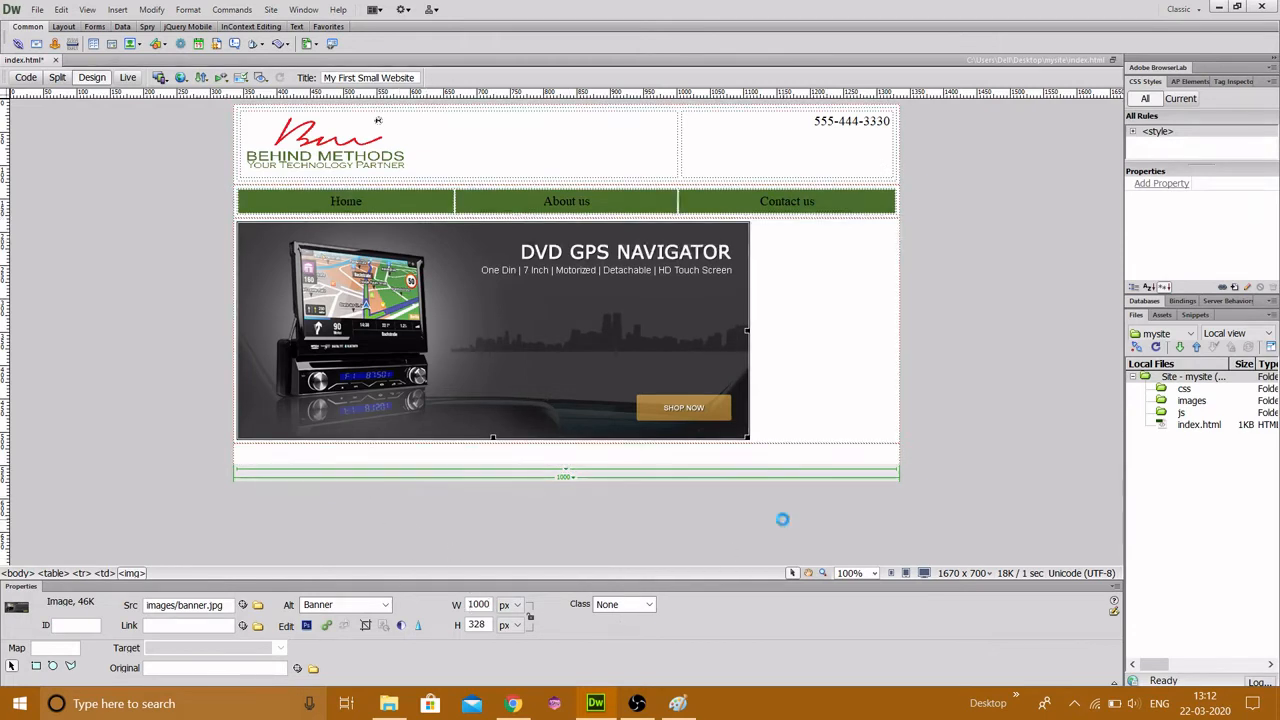
# Set the banner image's width to 1000 px and check how it fits the page
pyautogui.press('Tab')
pyautogui.click(935, 343)
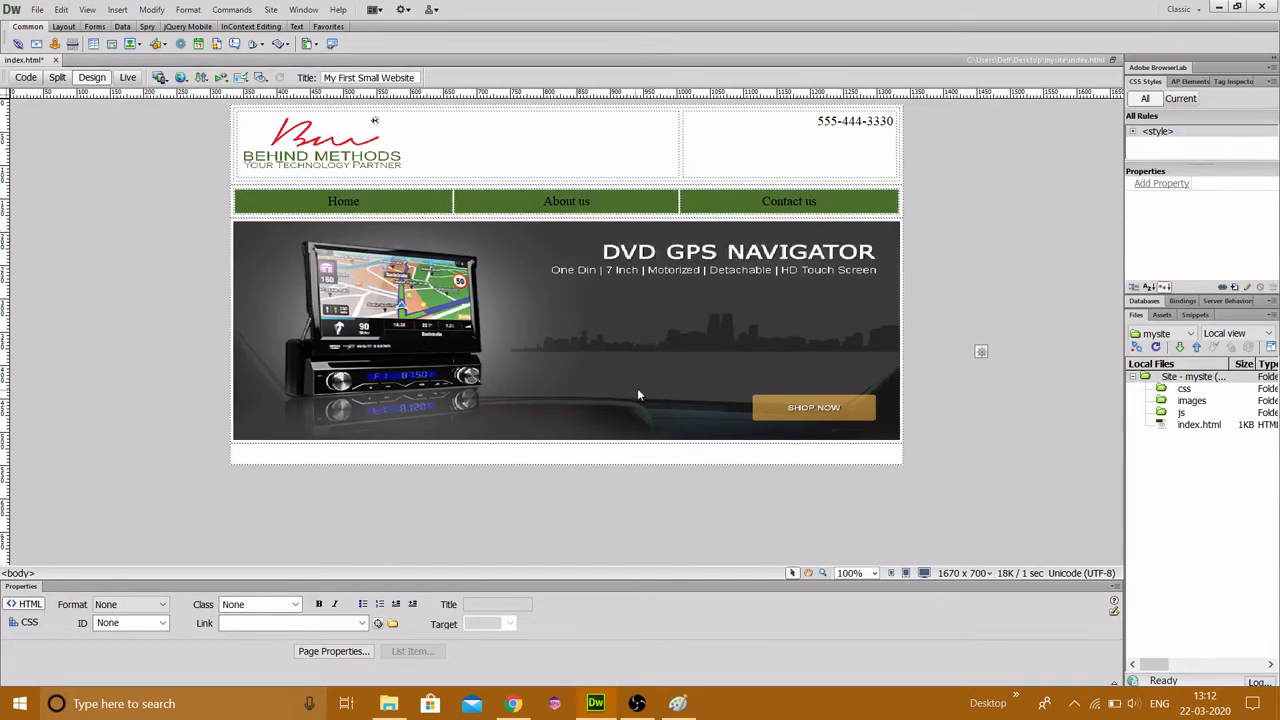
pyautogui.click(706, 323)
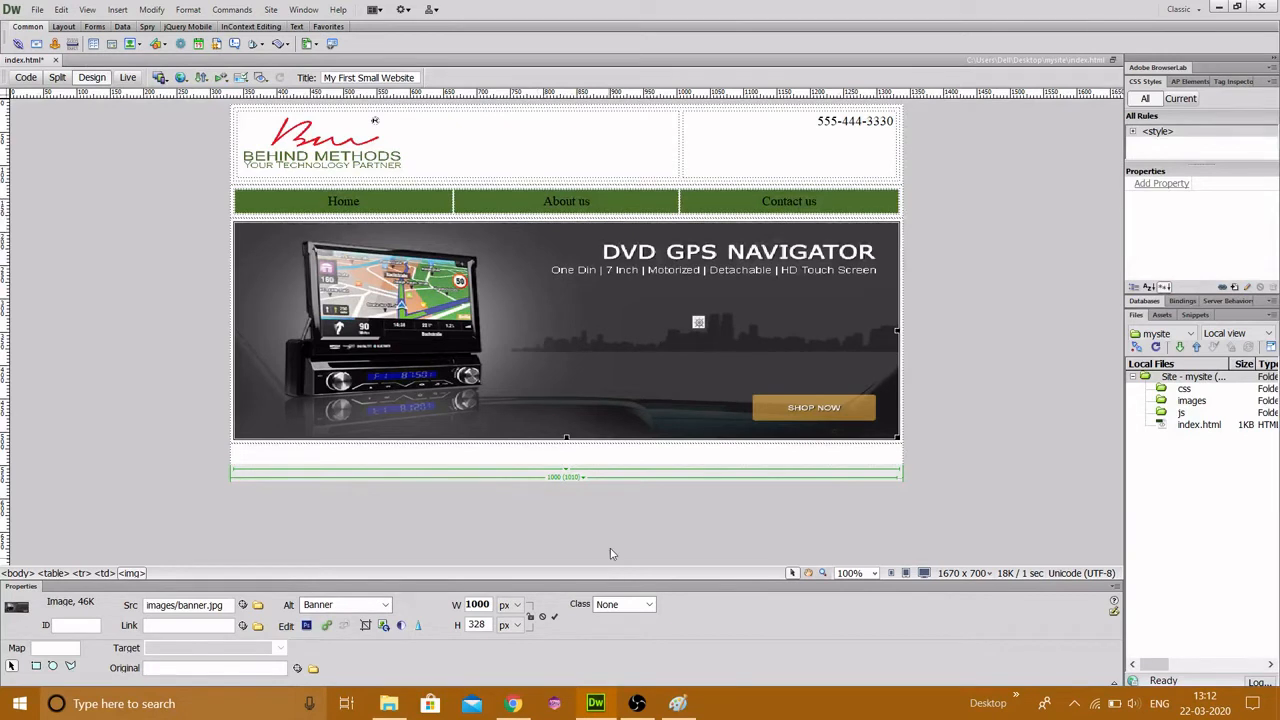
pyautogui.click(966, 337)
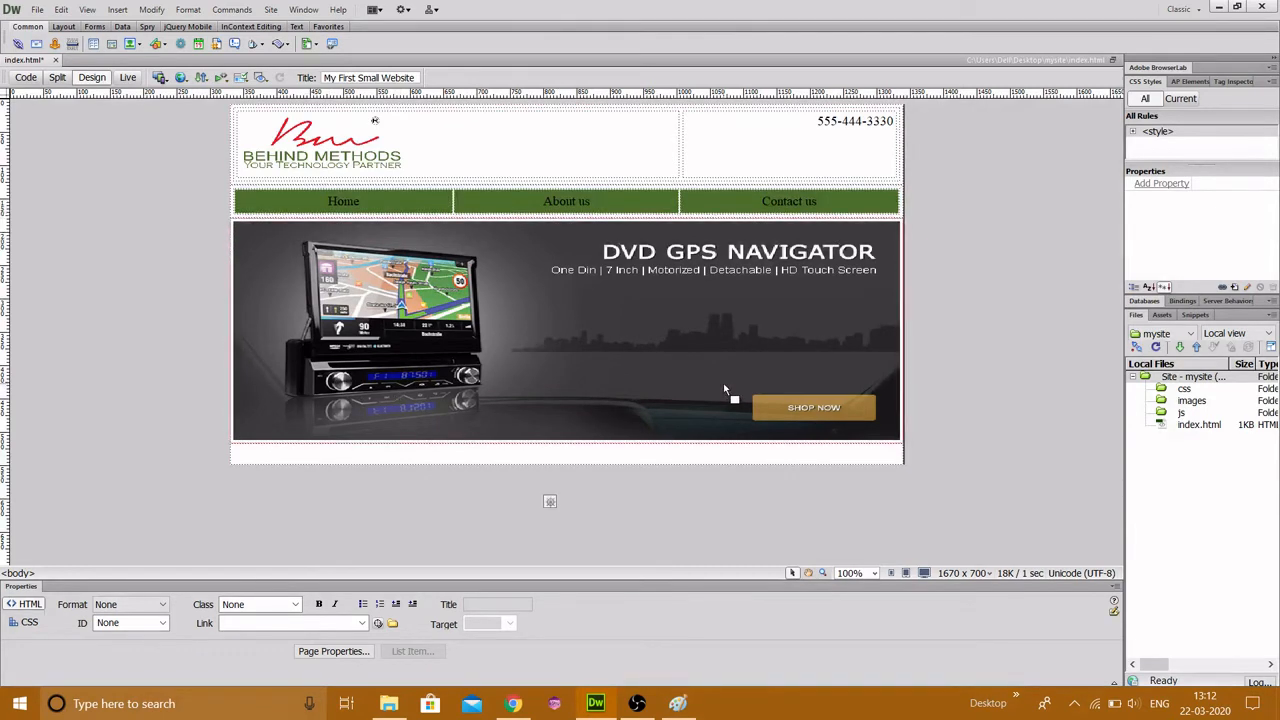
# Switch to Chrome, reload the My First Small Website page and compare it with the layout sketch in Paint
pyautogui.click(513, 703)
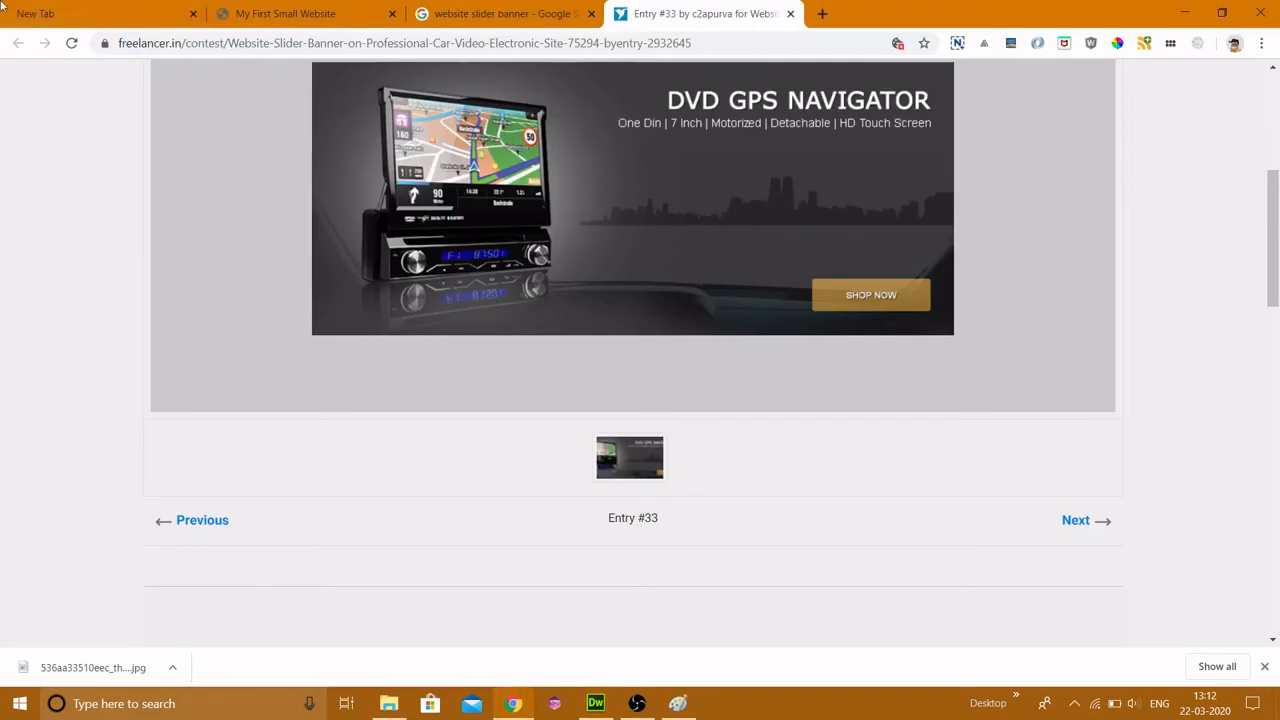
pyautogui.click(116, 11)
pyautogui.click(285, 13)
pyautogui.click(71, 43)
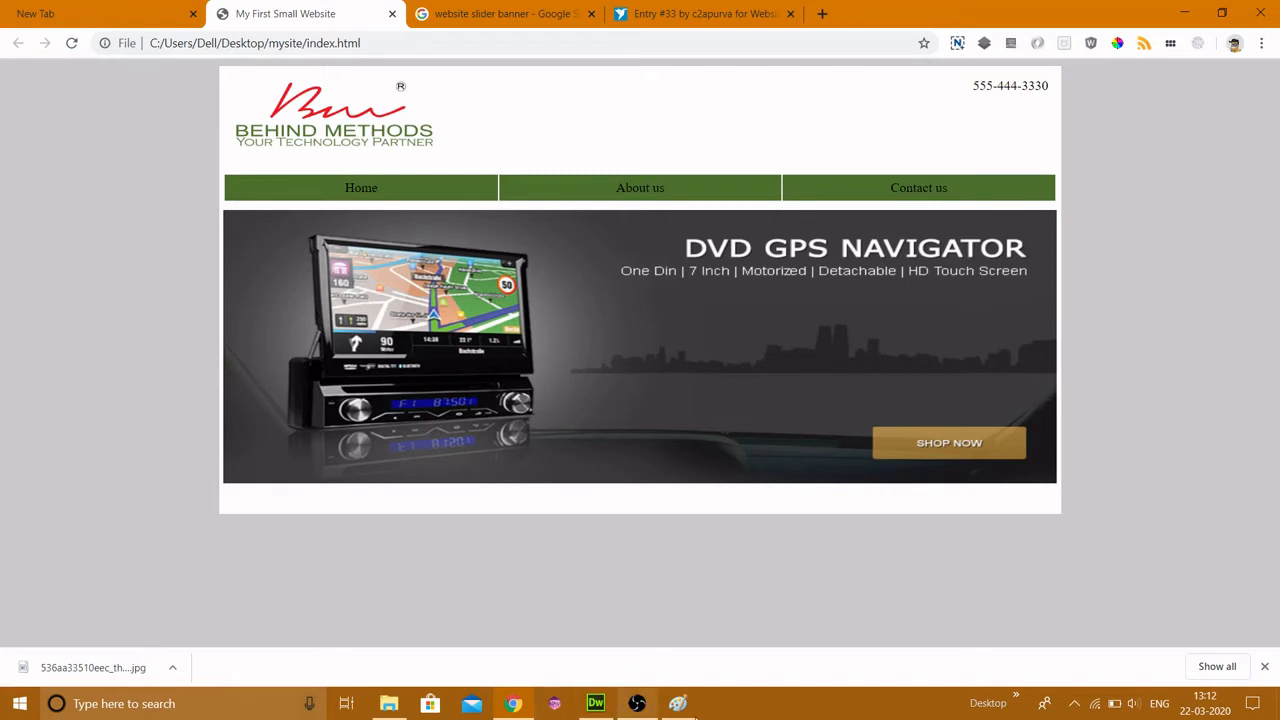
pyautogui.click(678, 703)
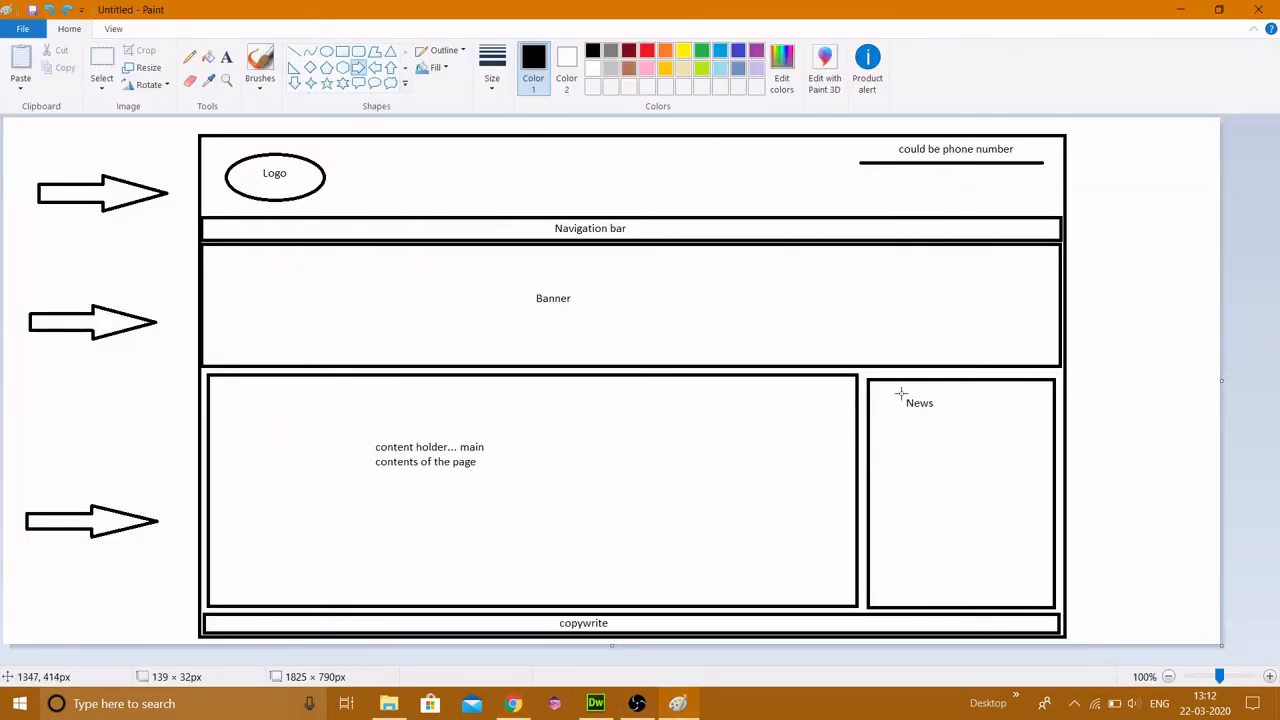
pyautogui.hotkey('alt', 'Tab')
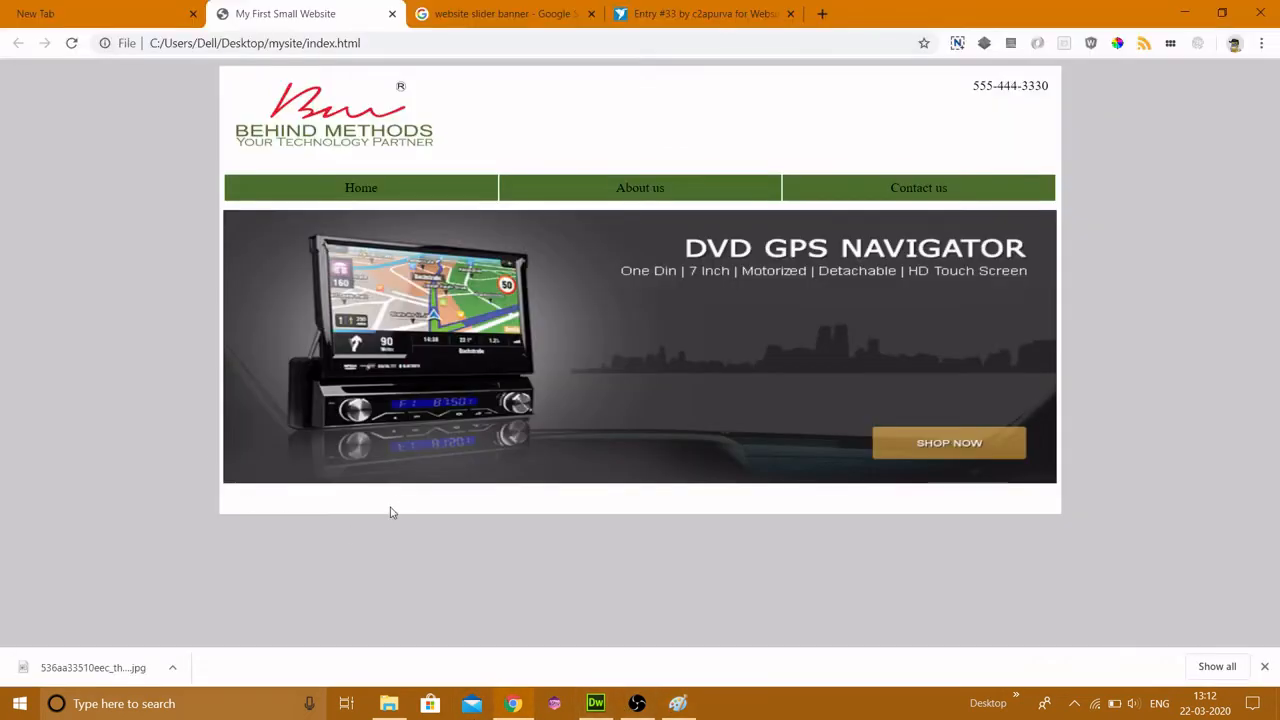
# Switch back to Dreamweaver and add a new table row below the empty row under the banner
pyautogui.click(592, 703)
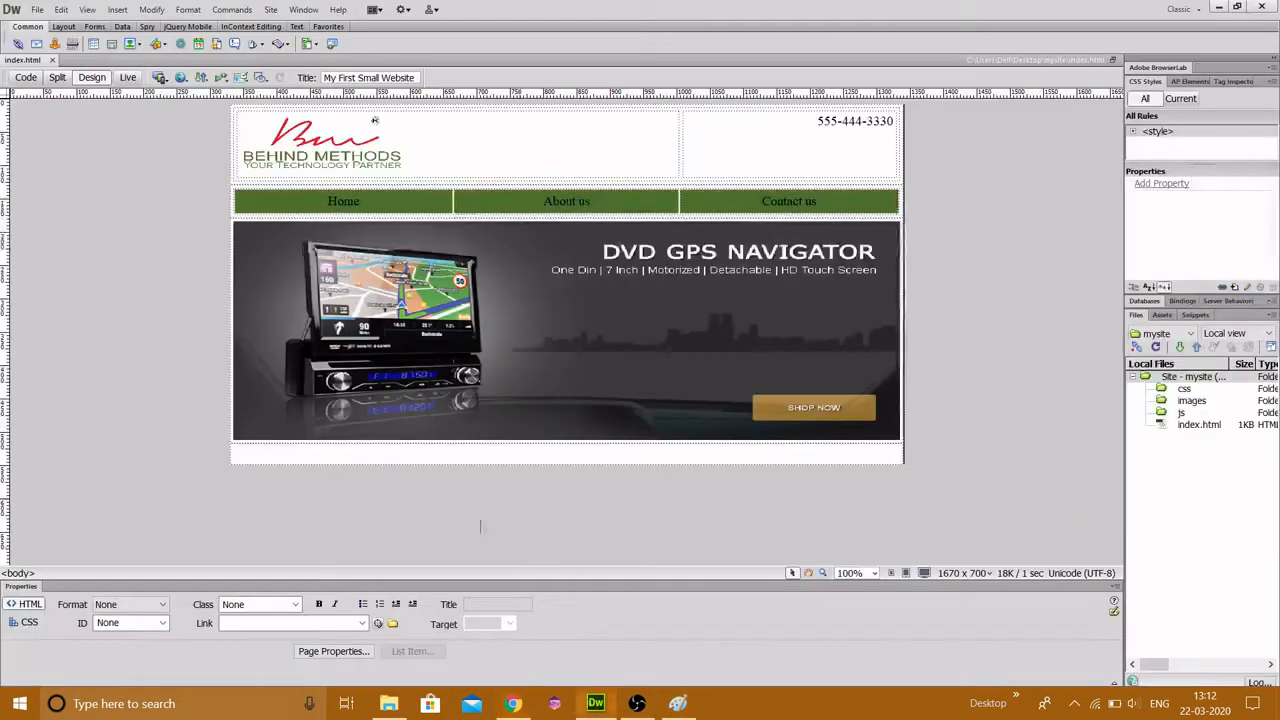
pyautogui.click(365, 457)
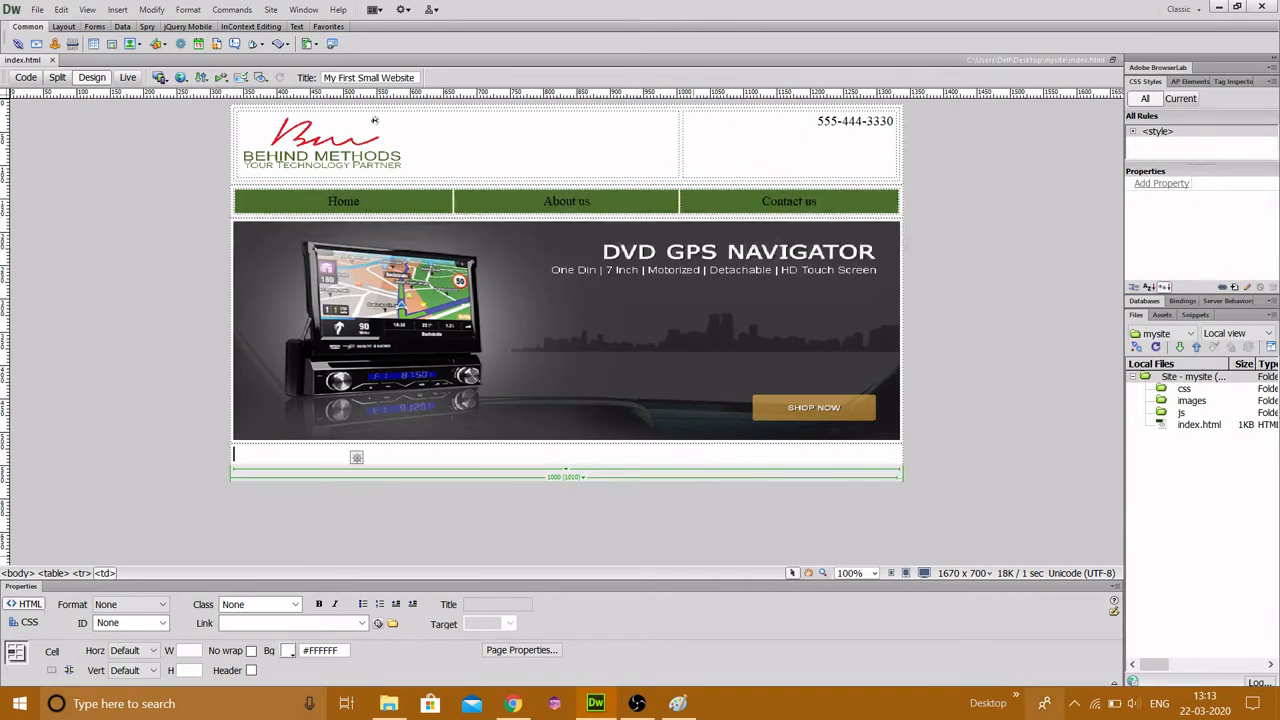
pyautogui.press('Tab')
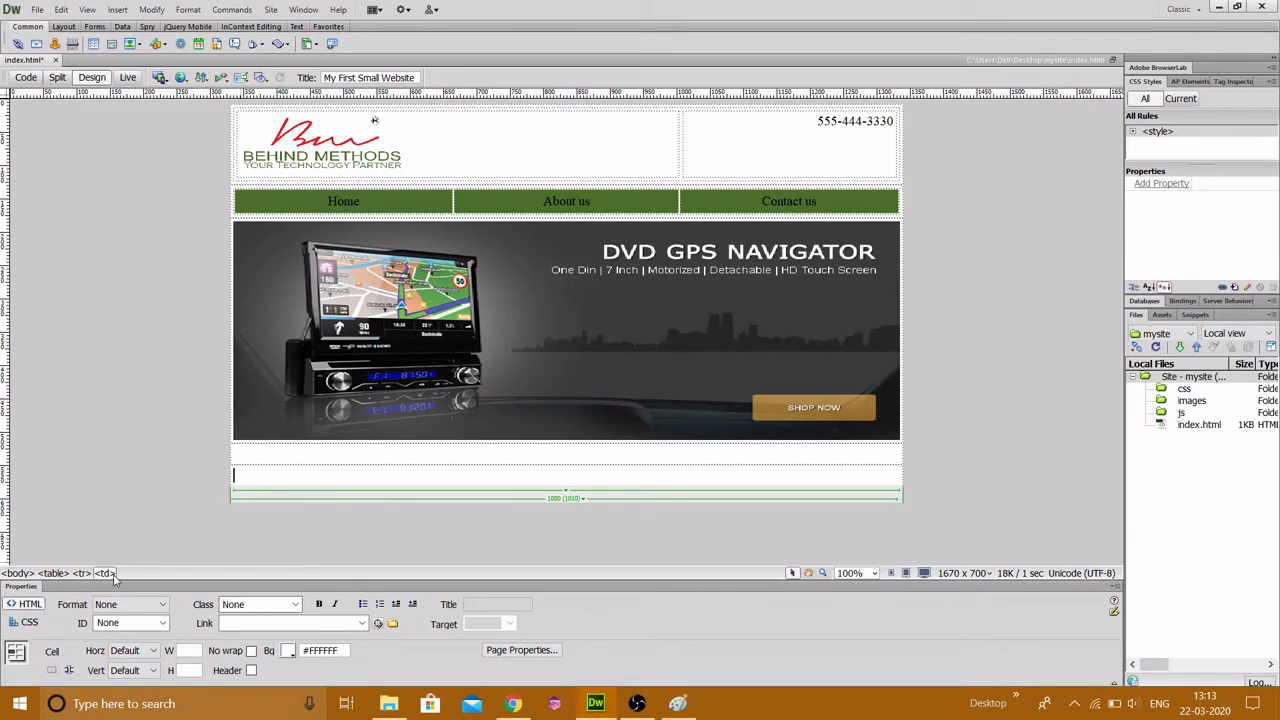
# Give the new bottom row the background #575757 sampled from the banner, with Center horizontal and Middle vertical alignment
pyautogui.click(82, 573)
pyautogui.click(289, 650)
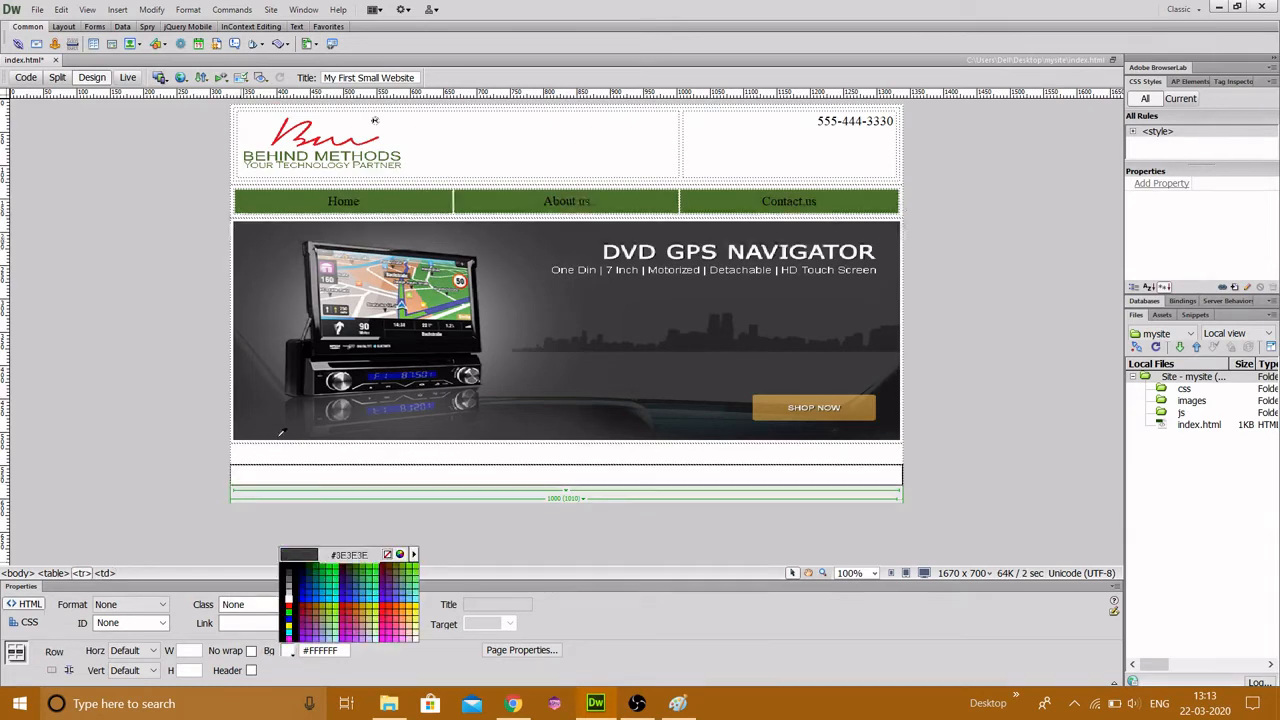
pyautogui.click(270, 306)
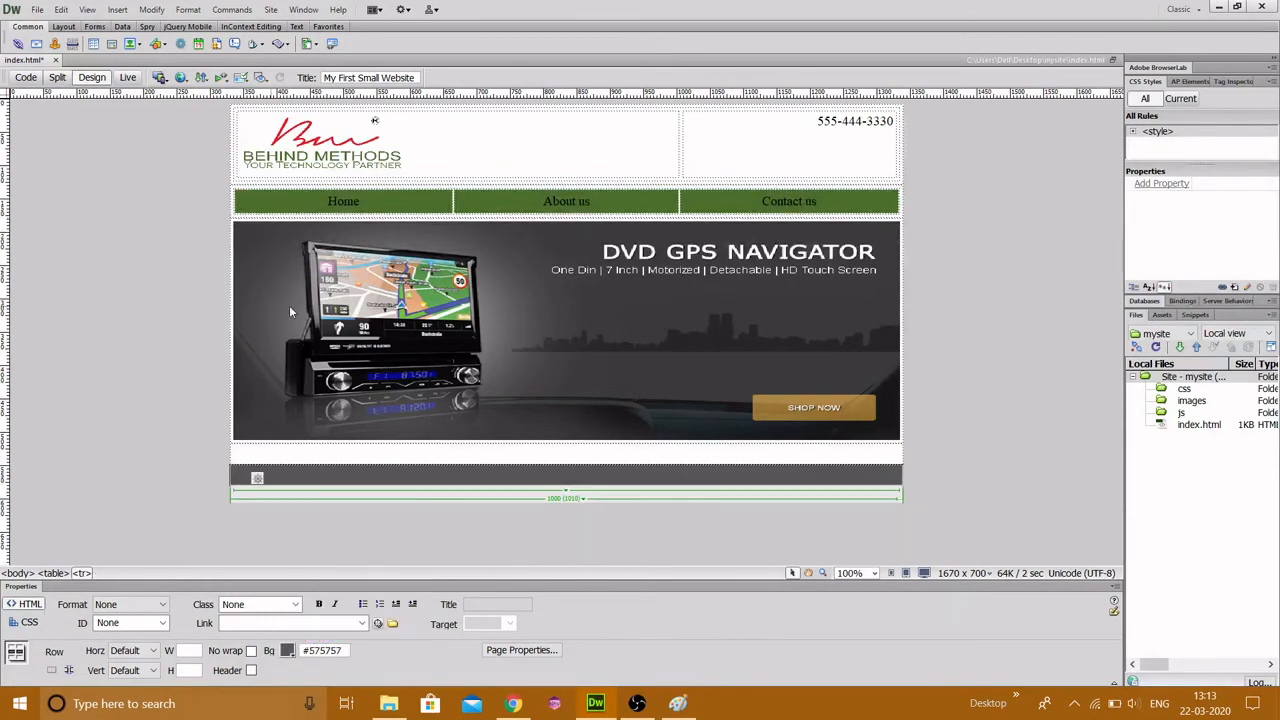
pyautogui.click(145, 655)
pyautogui.click(125, 687)
pyautogui.click(138, 670)
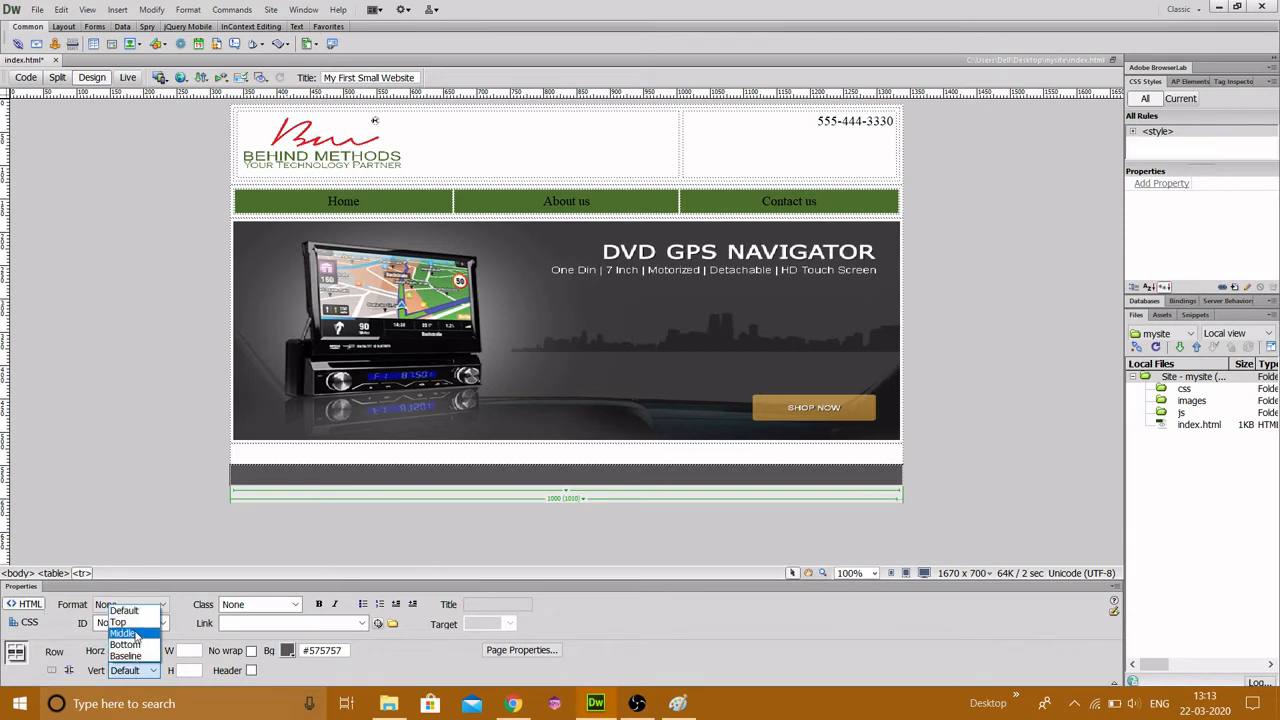
pyautogui.click(125, 631)
pyautogui.click(620, 477)
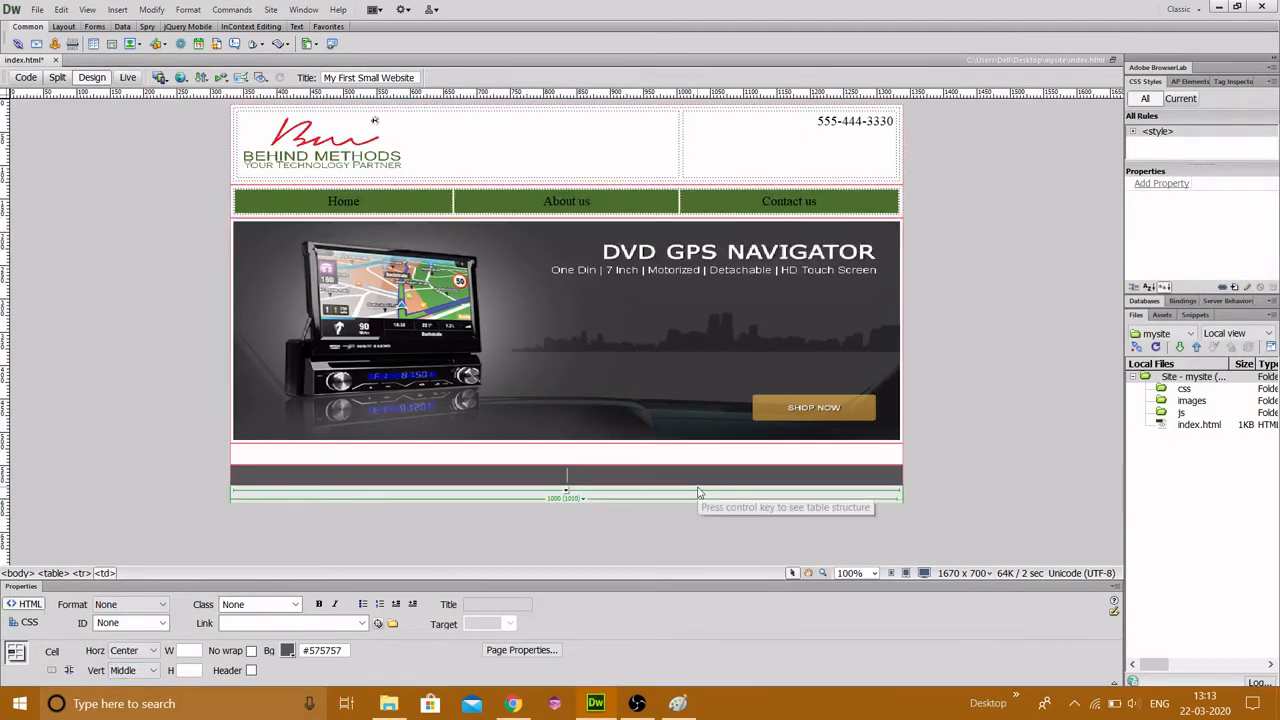
pyautogui.write('Powered')
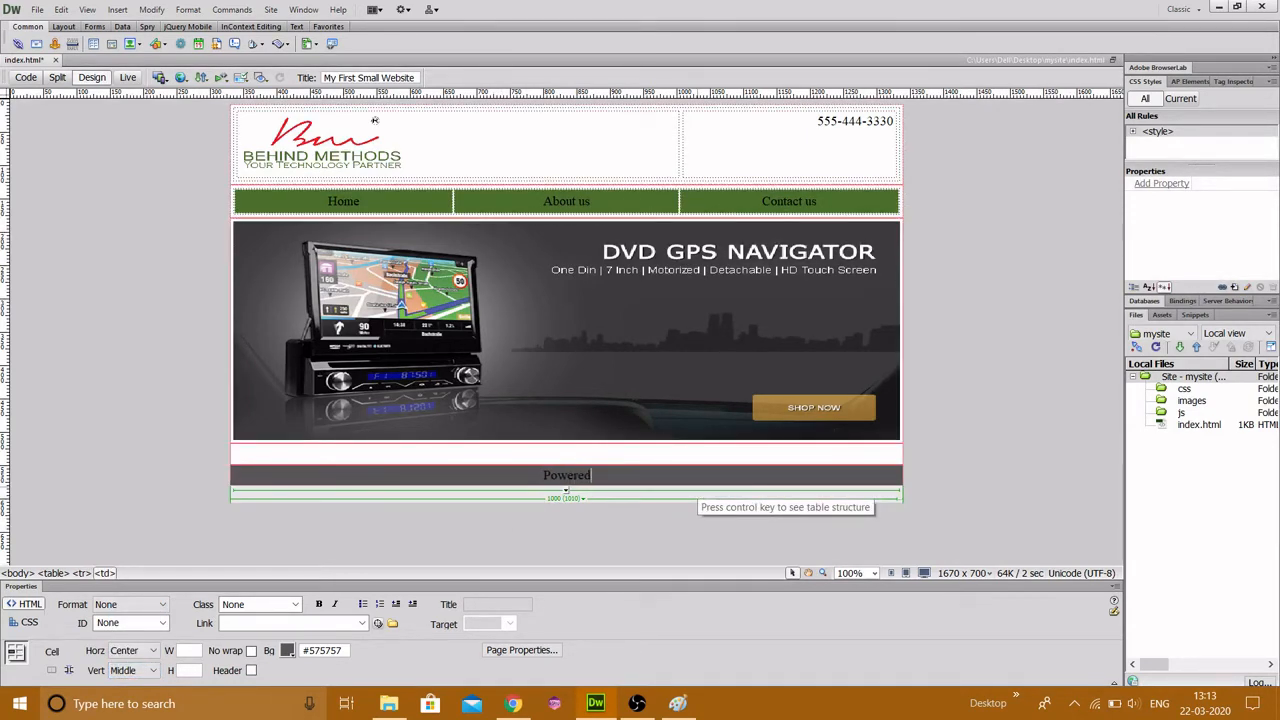
pyautogui.write(' by Be')
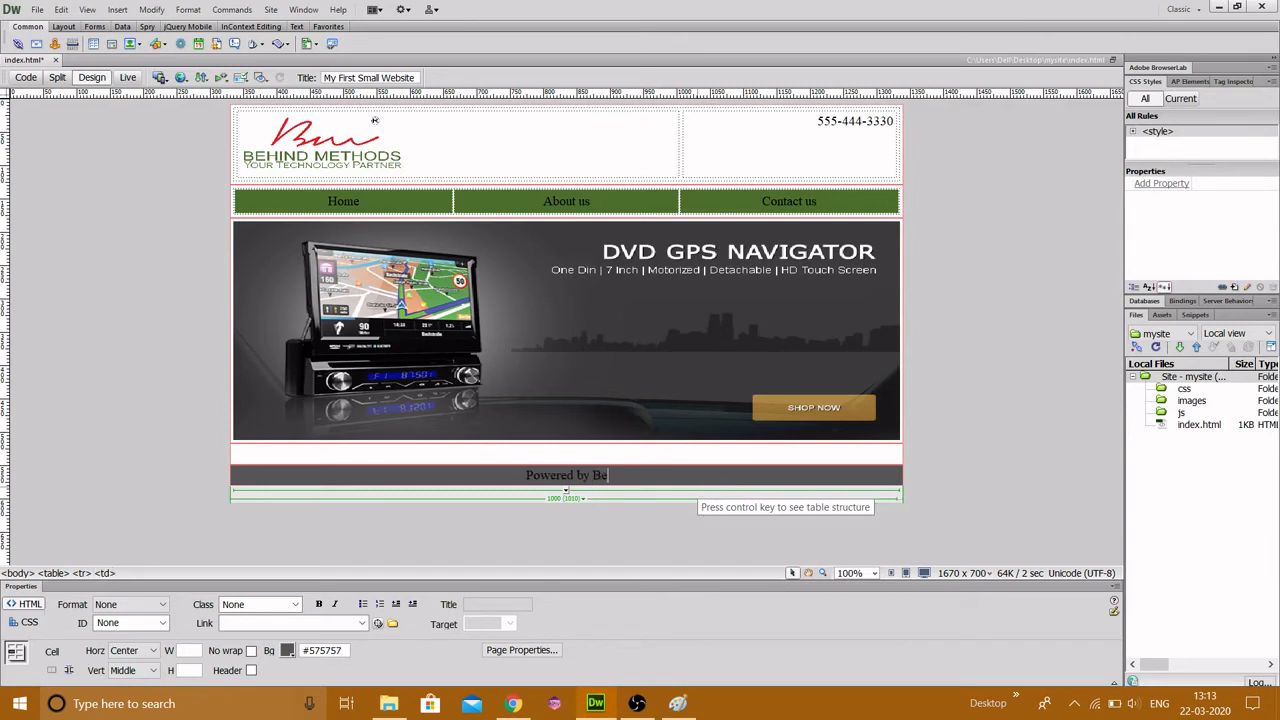
pyautogui.press('BackSpace')
pyautogui.press('BackSpace')
pyautogui.press('BackSpace')
pyautogui.press('BackSpace')
pyautogui.press('BackSpace')
pyautogui.press('BackSpace')
pyautogui.press('BackSpace')
pyautogui.press('BackSpace')
pyautogui.press('BackSpace')
pyautogui.press('BackSpace')
pyautogui.press('BackSpace')
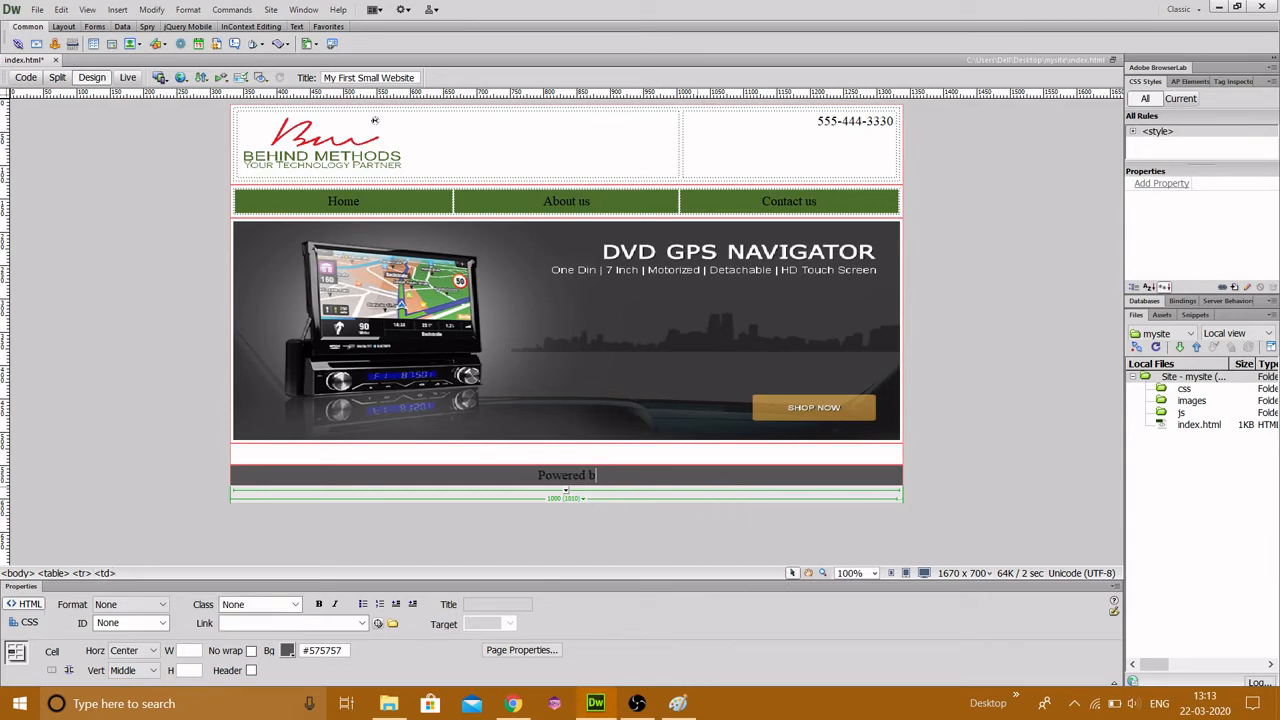
# Enter the footer text "Designed By: Be A Web Developer" in the grey bottom row
pyautogui.write('Designed By: Be A Web Developer')
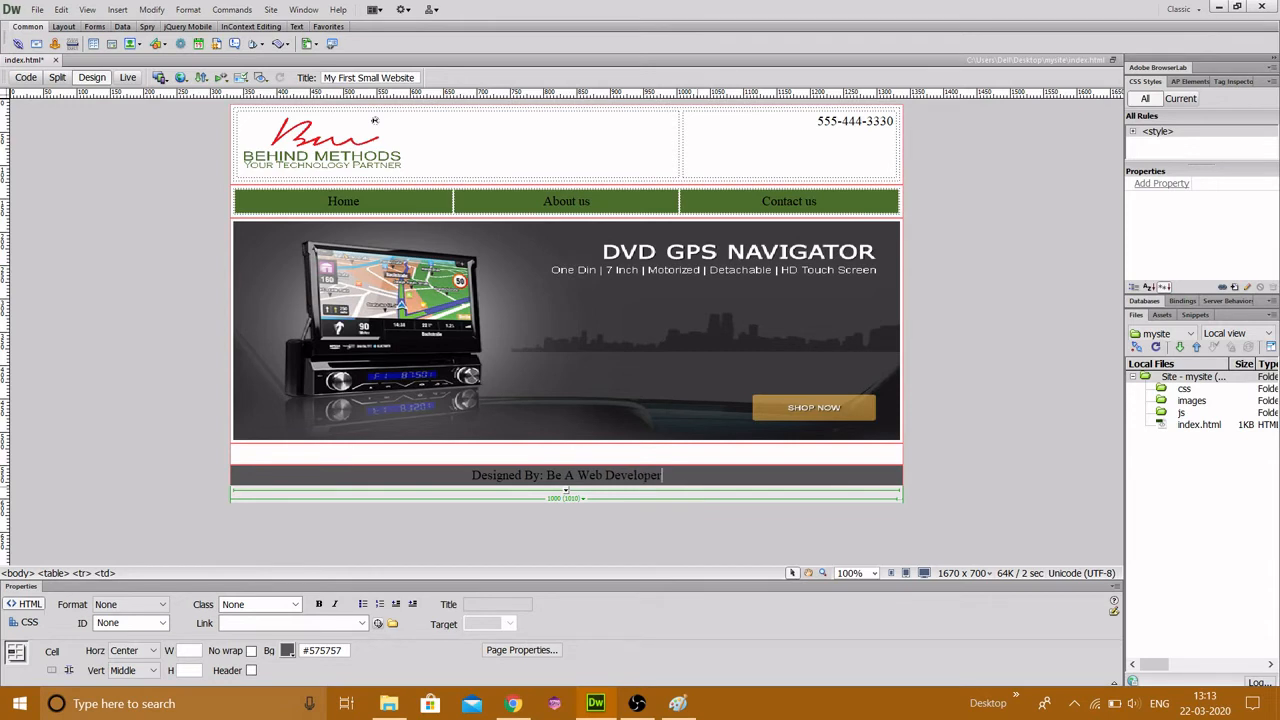
# Extend the footer text in the grey bottom row to read "Designed By: Be A Web Developer Team"
pyautogui.write(' Team')
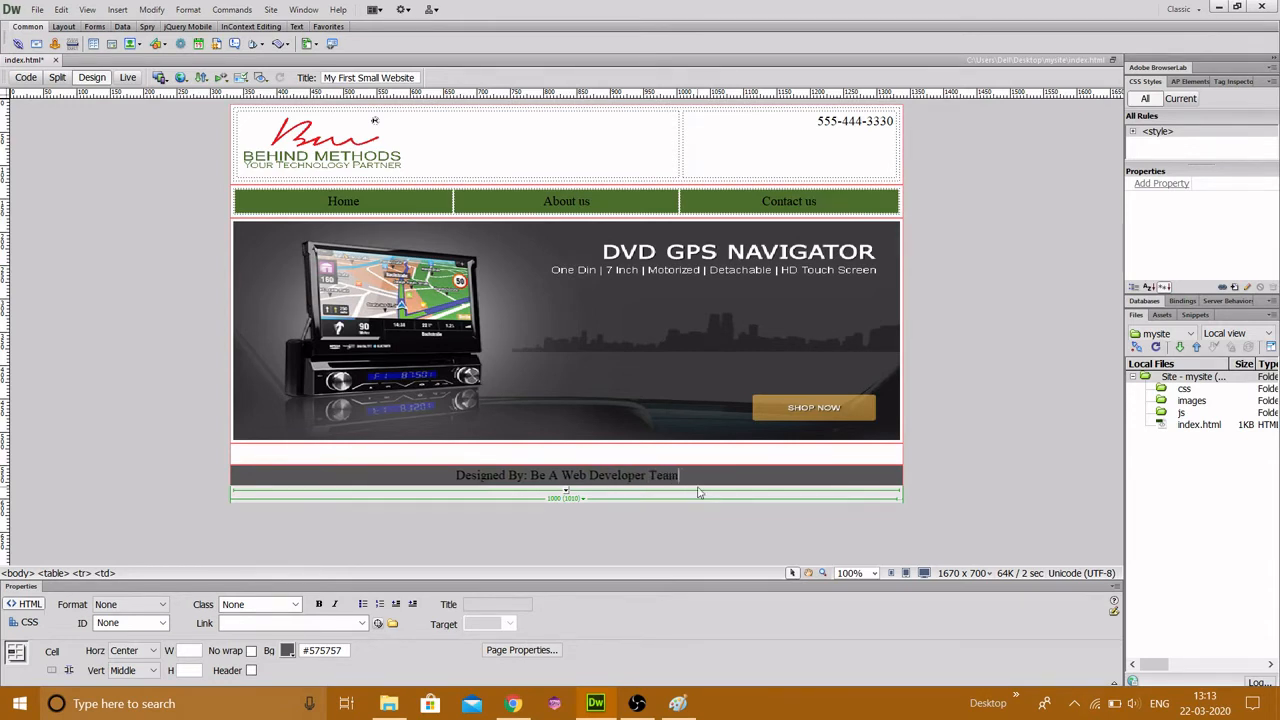
pyautogui.click(651, 527)
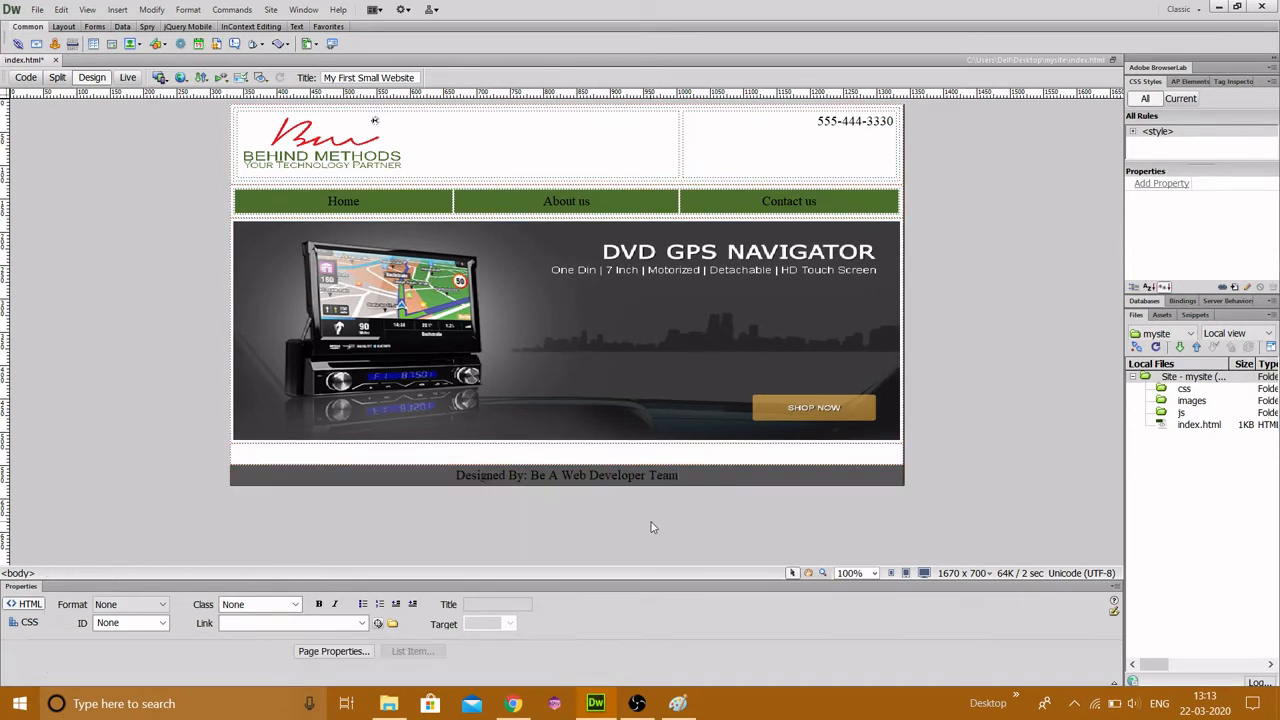
# Check the content holder and News areas in the Paint layout sketch and return to the empty row in Dreamweaver
pyautogui.click(446, 453)
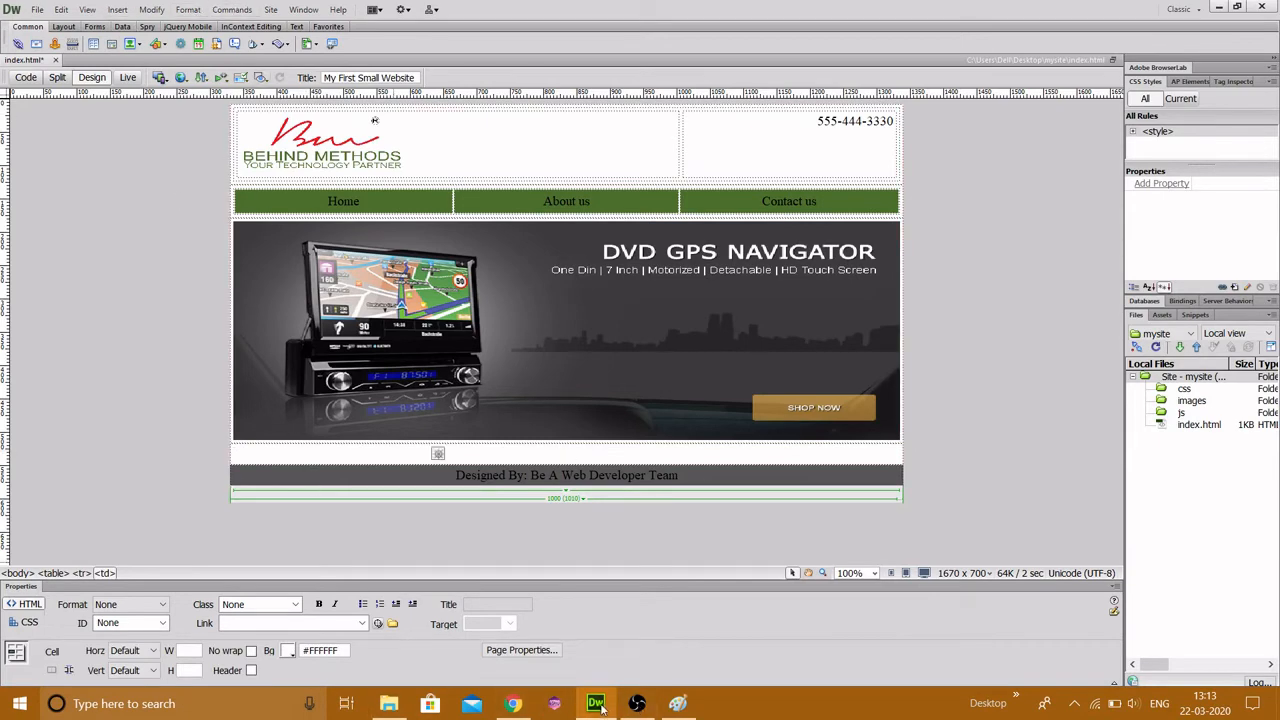
pyautogui.click(676, 706)
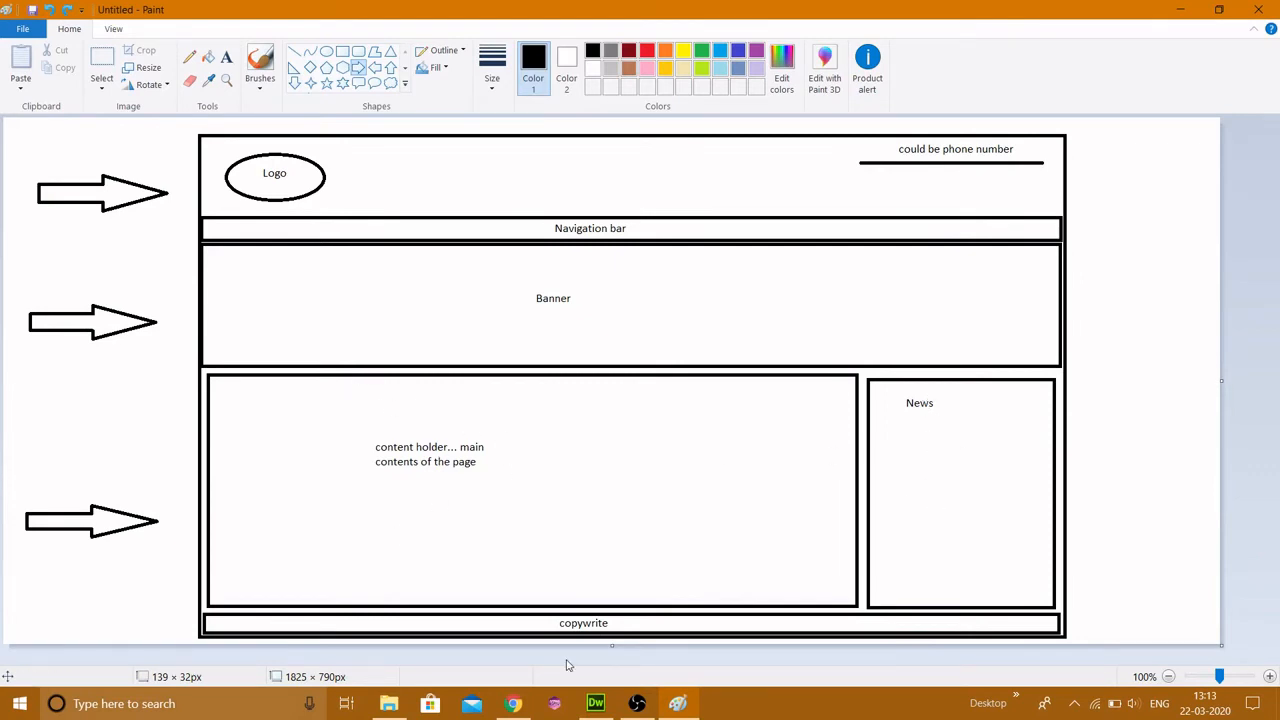
pyautogui.click(594, 703)
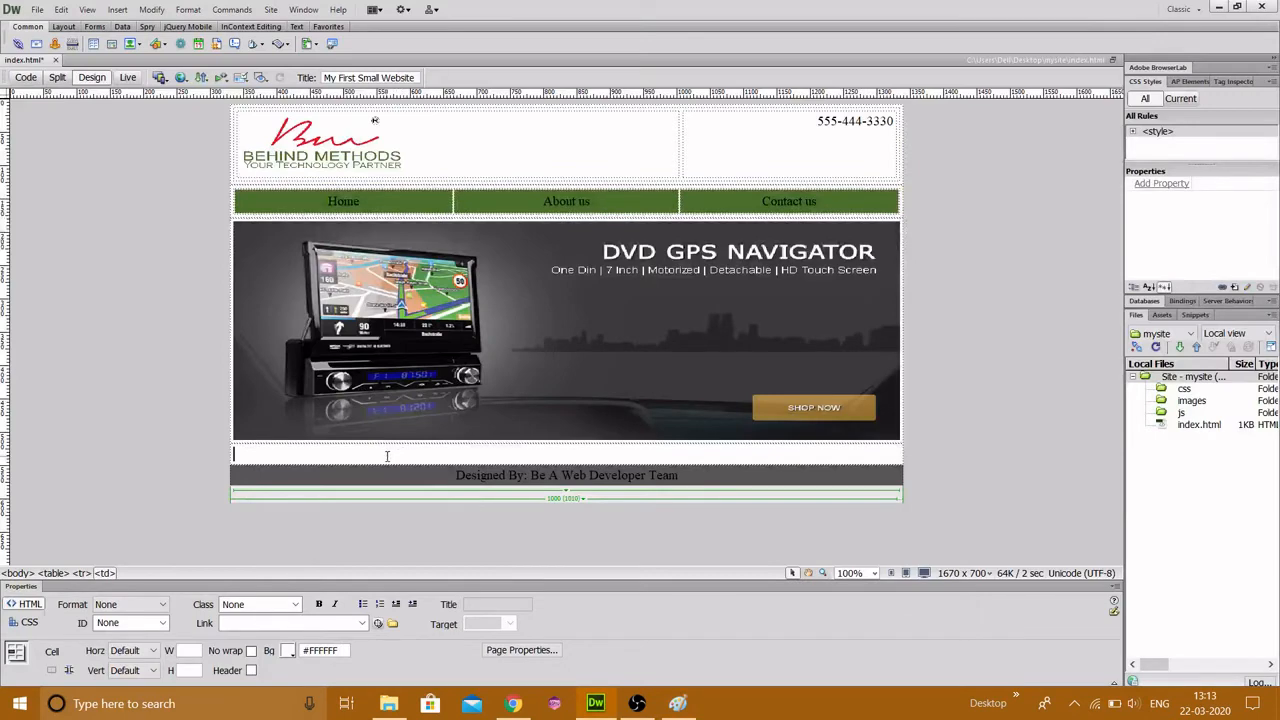
# Insert a table with 1 row and 2 columns, 100 percent wide, in the empty row under the banner
pyautogui.click(122, 10)
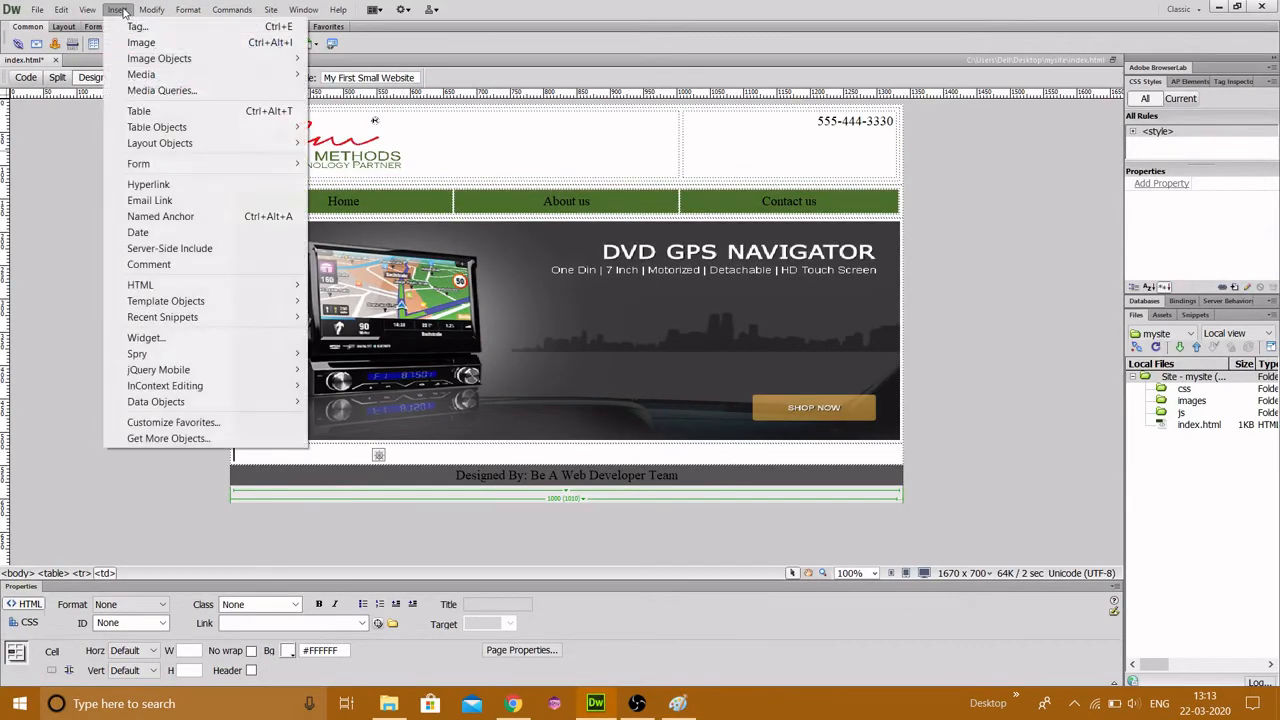
pyautogui.click(164, 111)
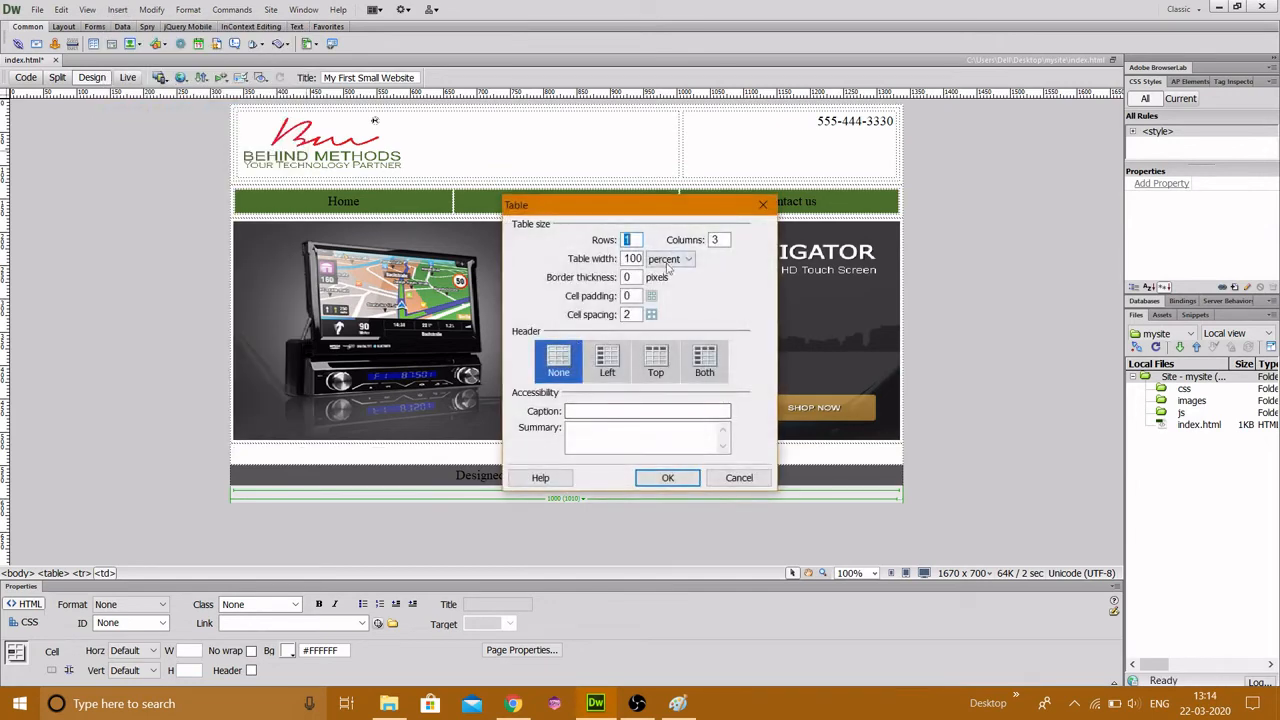
pyautogui.doubleClick(634, 259)
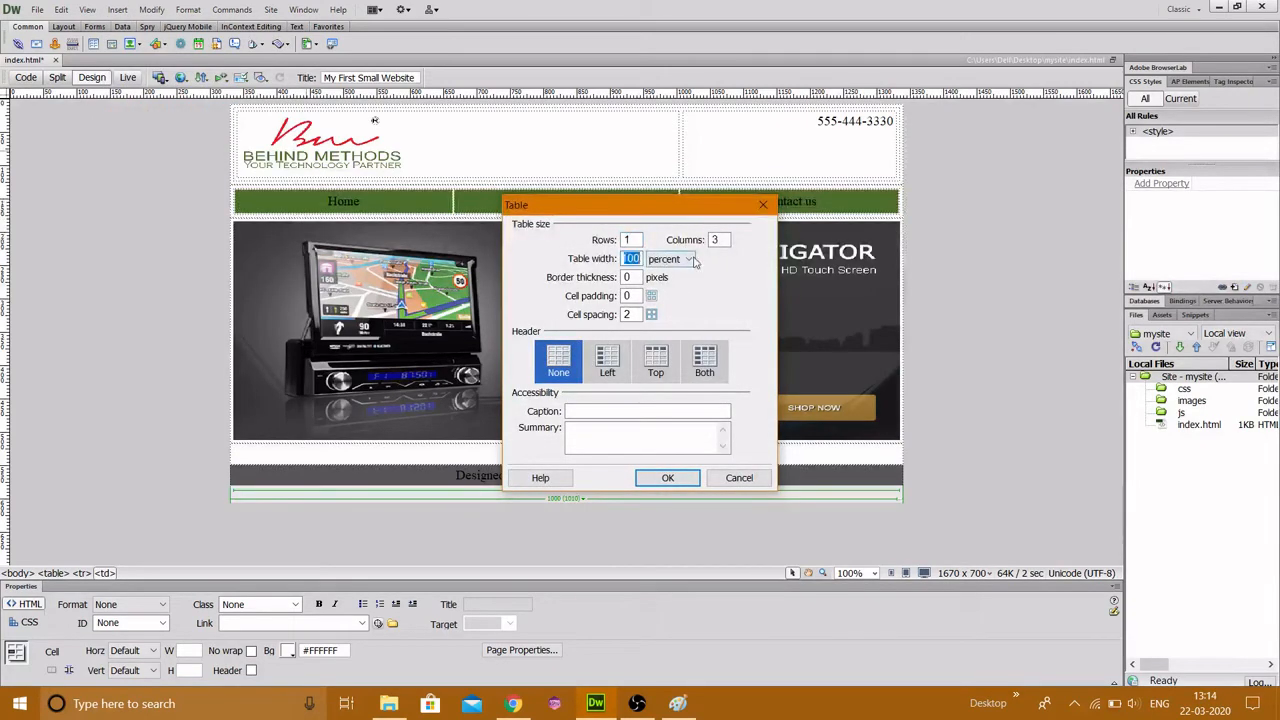
pyautogui.doubleClick(631, 239)
pyautogui.doubleClick(715, 240)
pyautogui.click(668, 478)
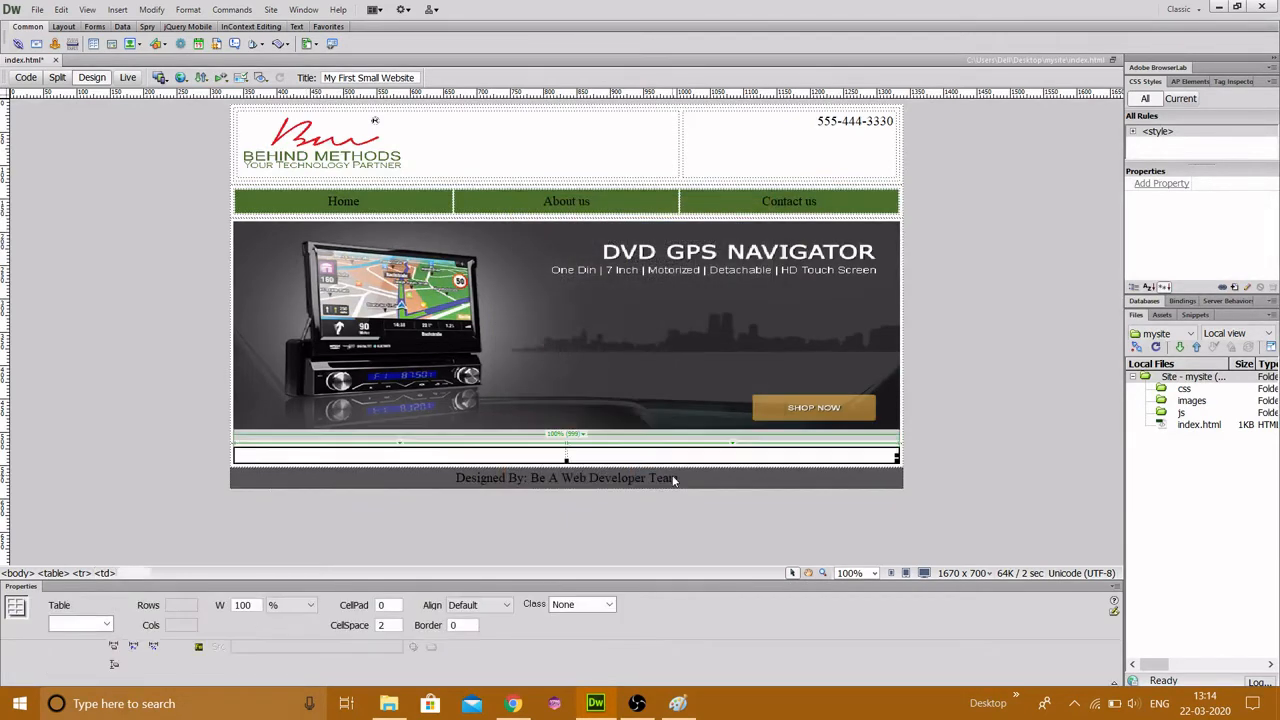
# Set the new table's first cell to 70% width and its second cell to 30% width
pyautogui.click(458, 456)
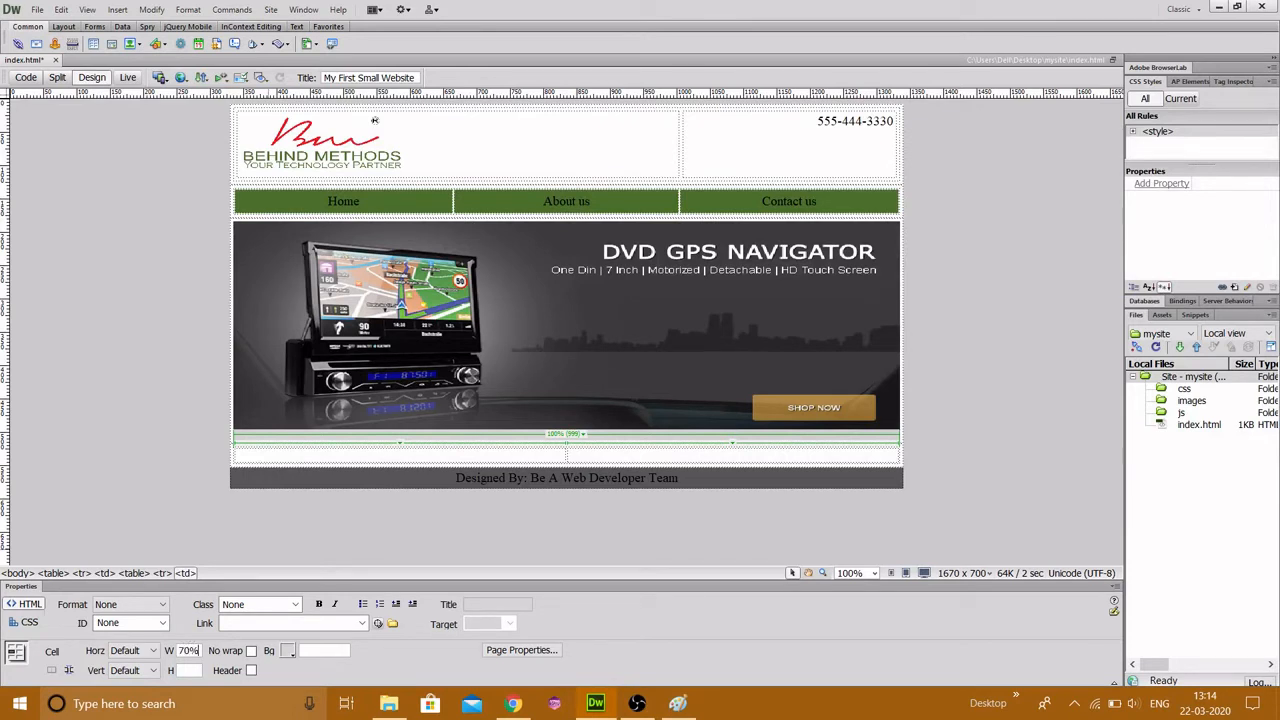
pyautogui.click(565, 562)
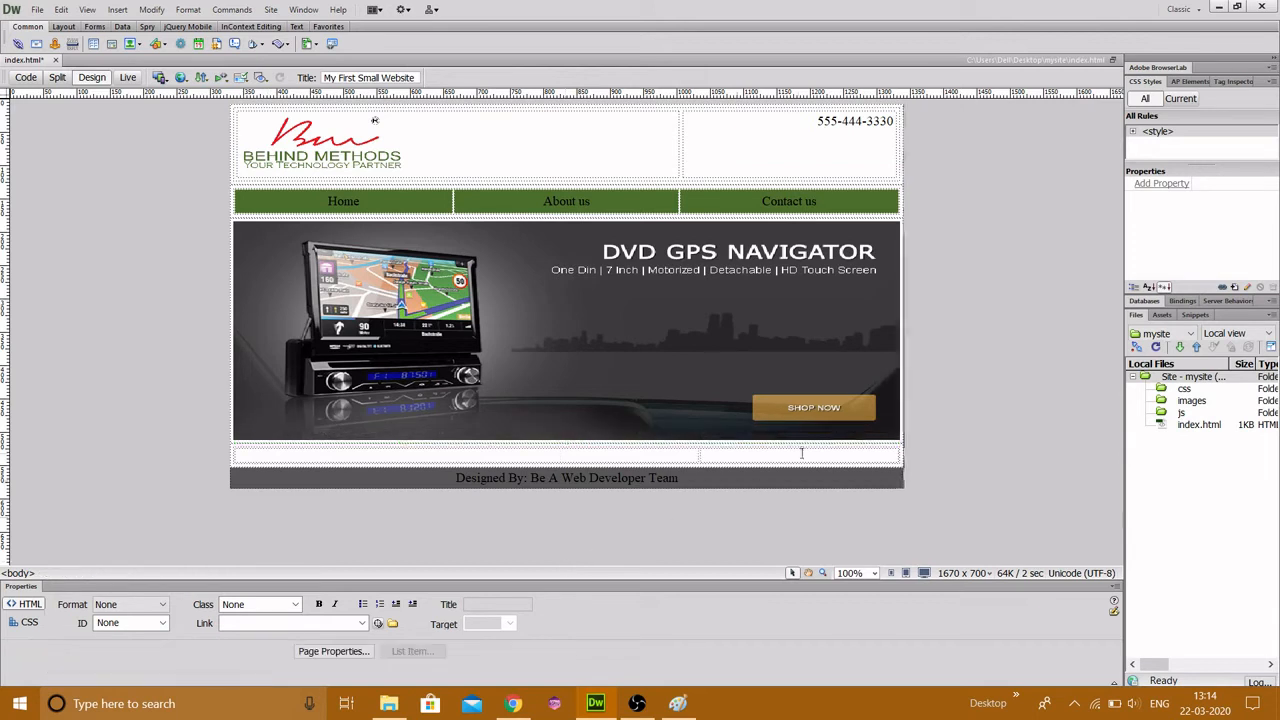
pyautogui.click(763, 456)
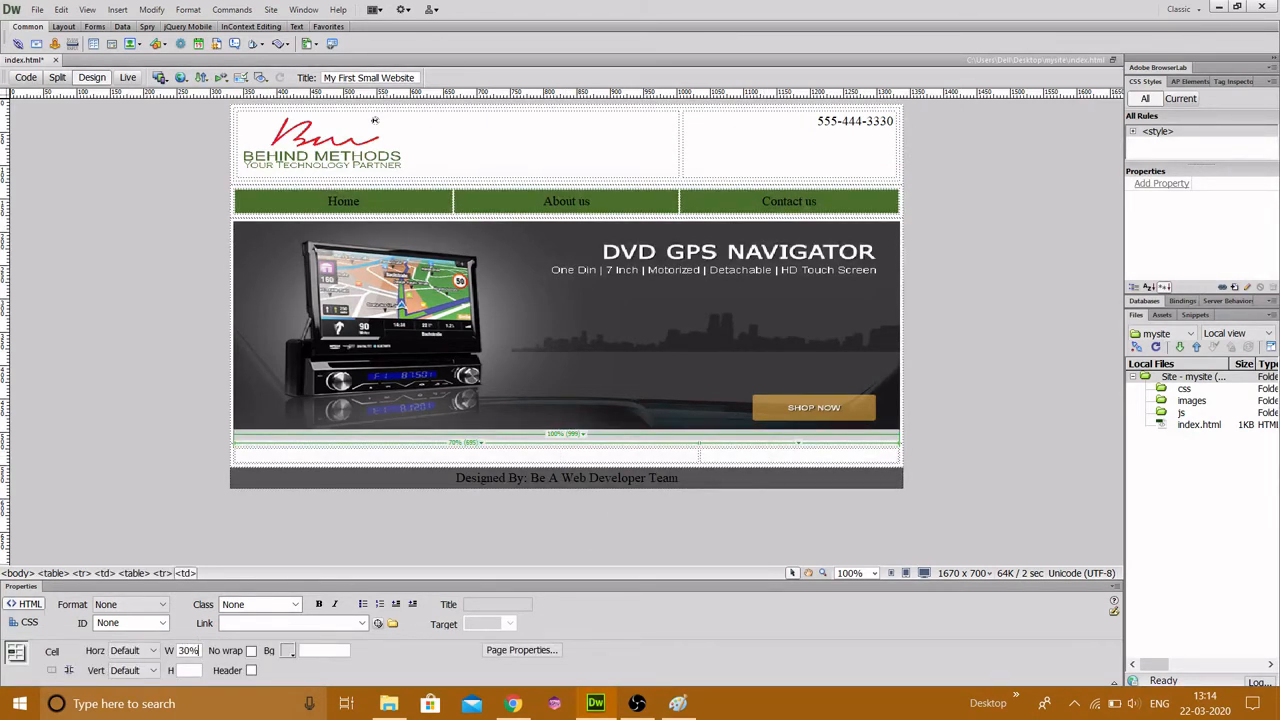
pyautogui.click(570, 520)
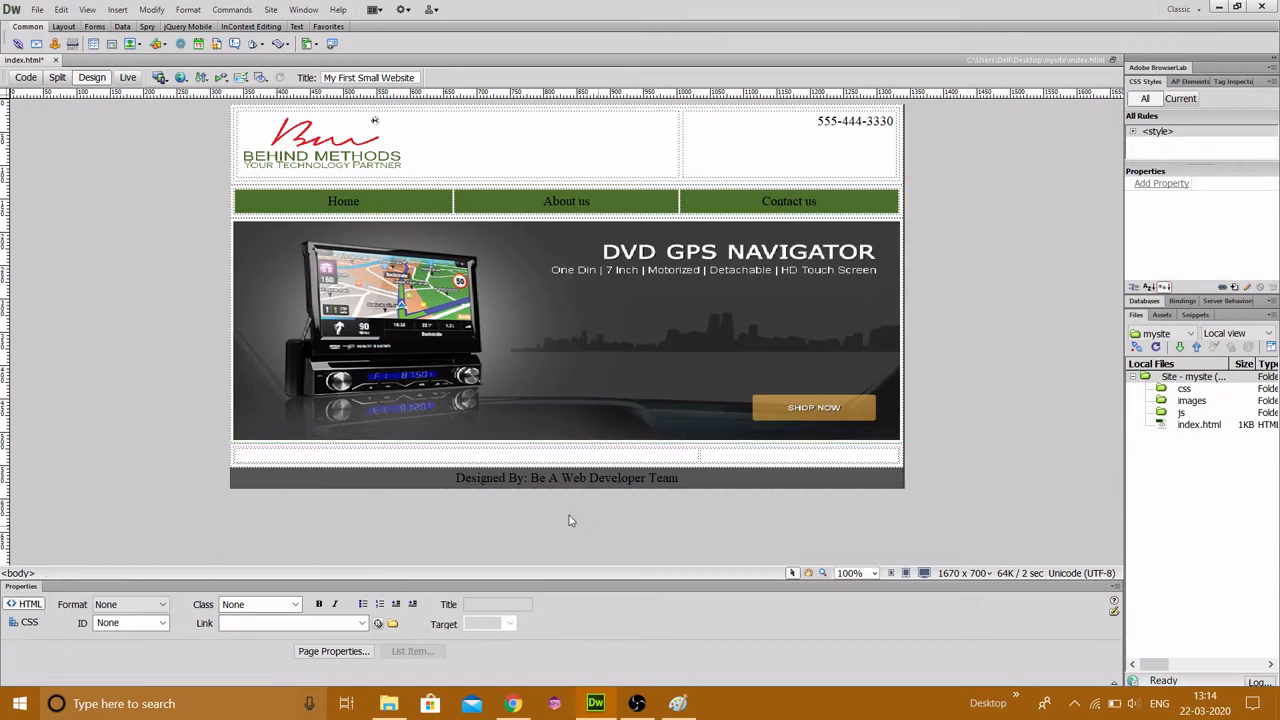
# Enter "Welcome to my Website" in the 70% cell and format it as Heading 1
pyautogui.click(440, 456)
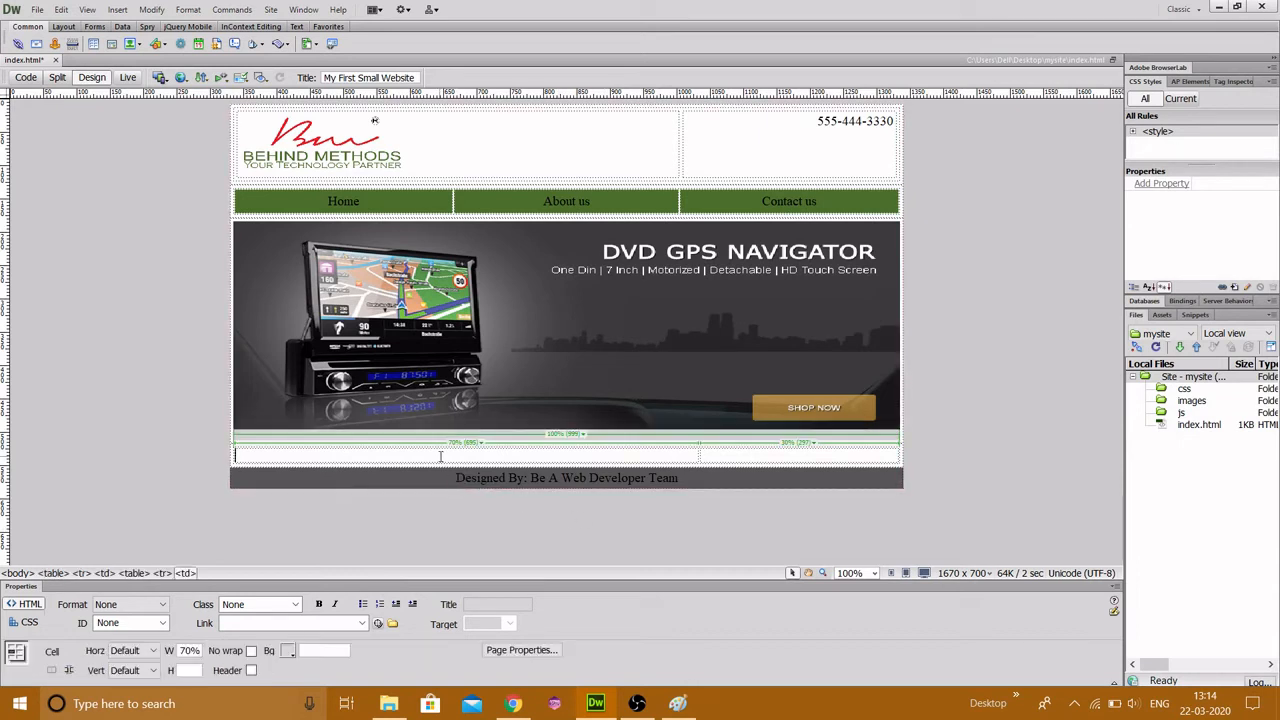
pyautogui.click(720, 457)
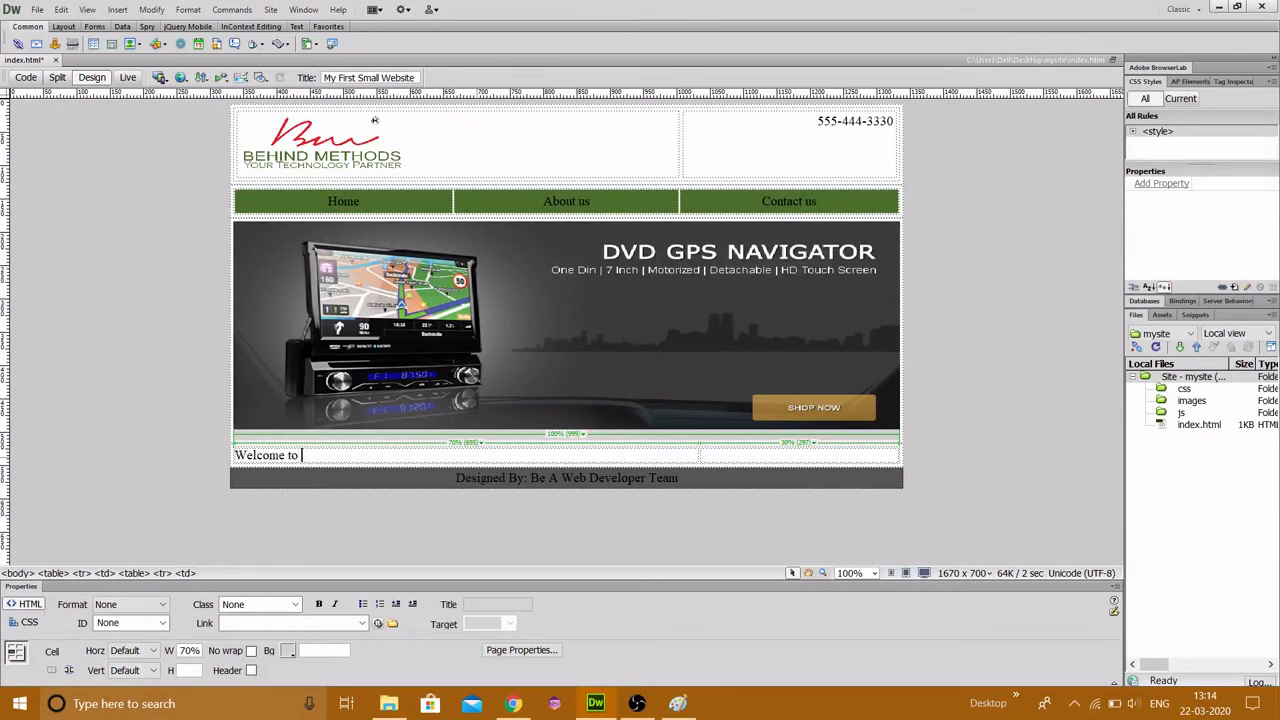
pyautogui.write('y Website')
pyautogui.hotkey('ctrl', 'a')
pyautogui.click(161, 604)
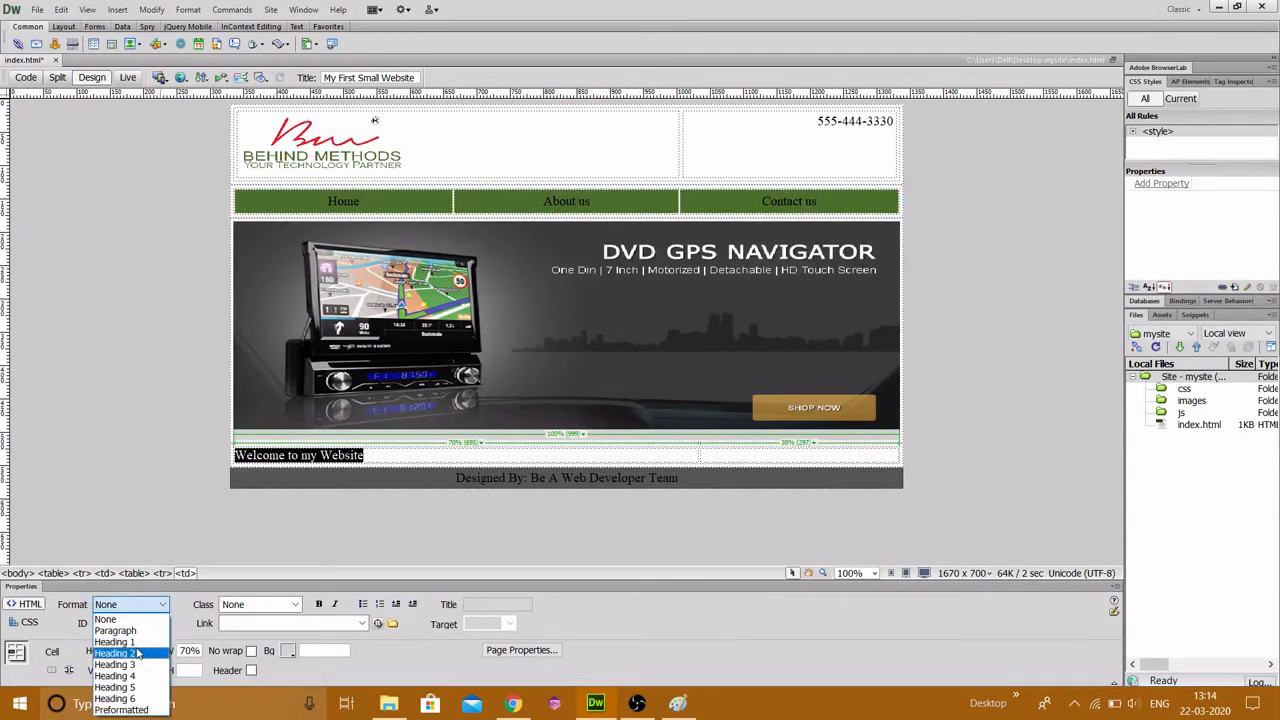
pyautogui.click(120, 645)
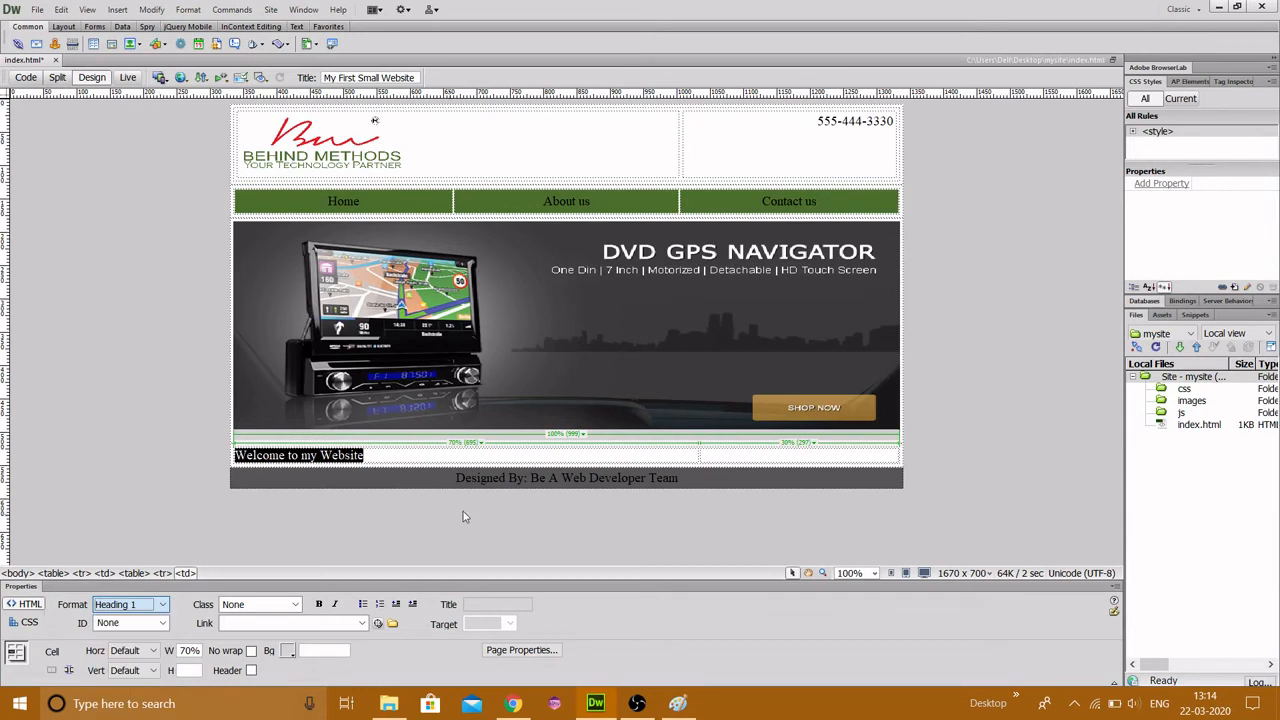
pyautogui.click(793, 457)
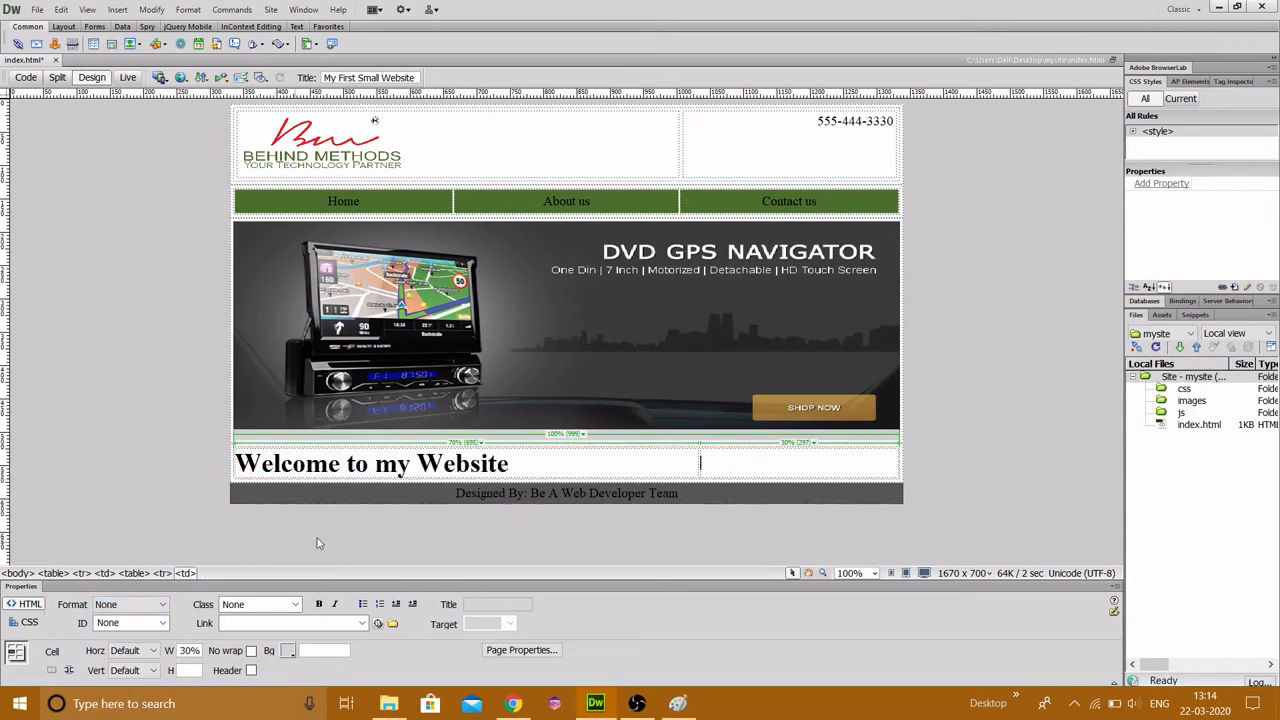
# Set the heading cell's vertical alignment to Top and start a new paragraph below the heading
pyautogui.click(530, 468)
pyautogui.click(131, 672)
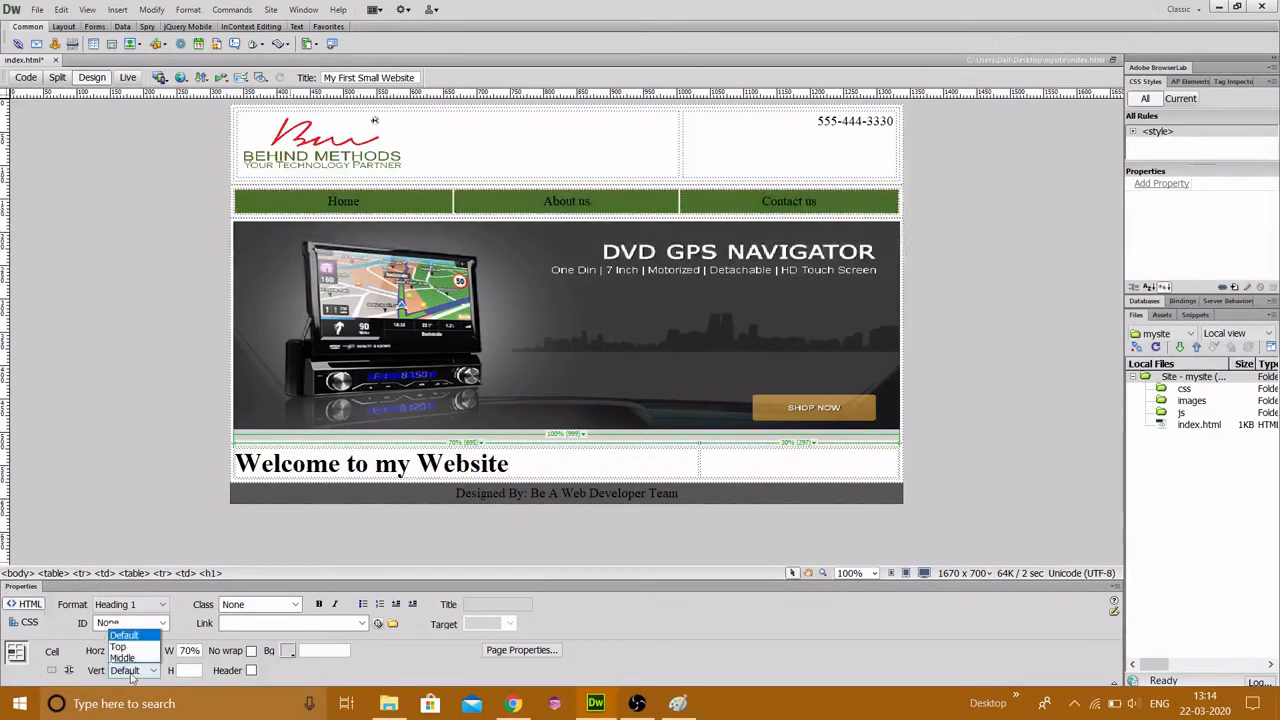
pyautogui.click(122, 647)
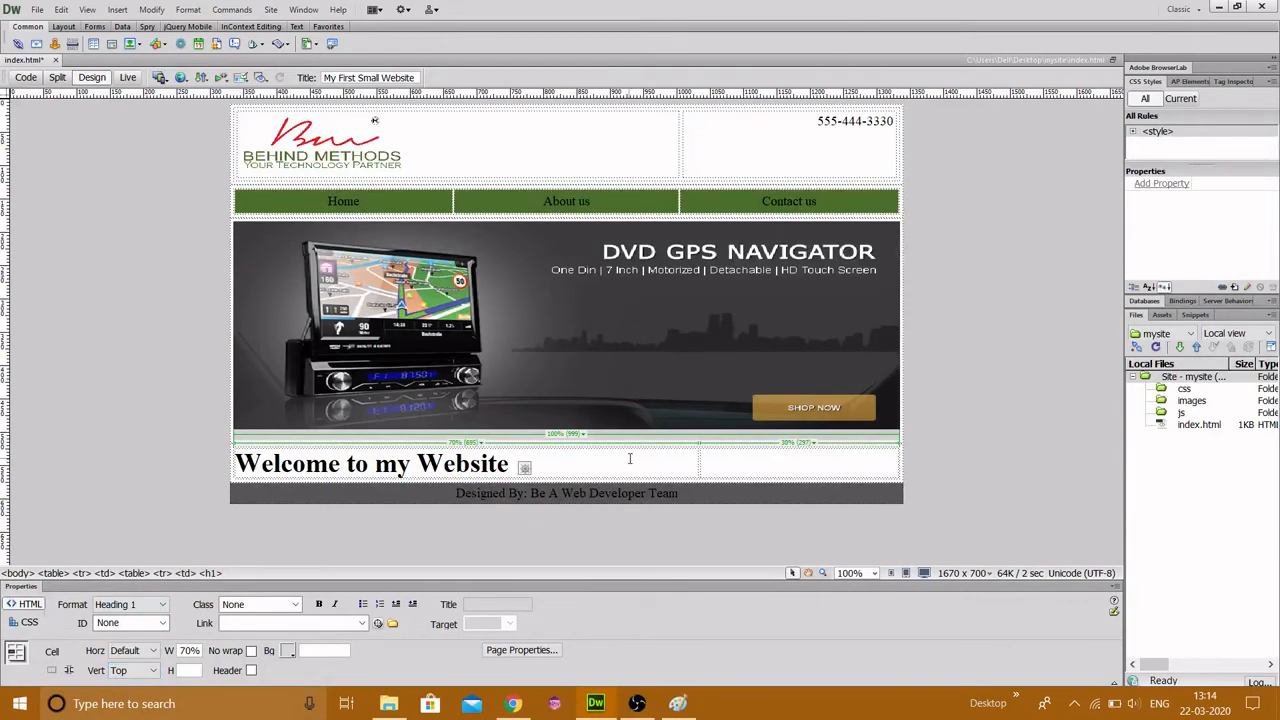
pyautogui.press('Return')
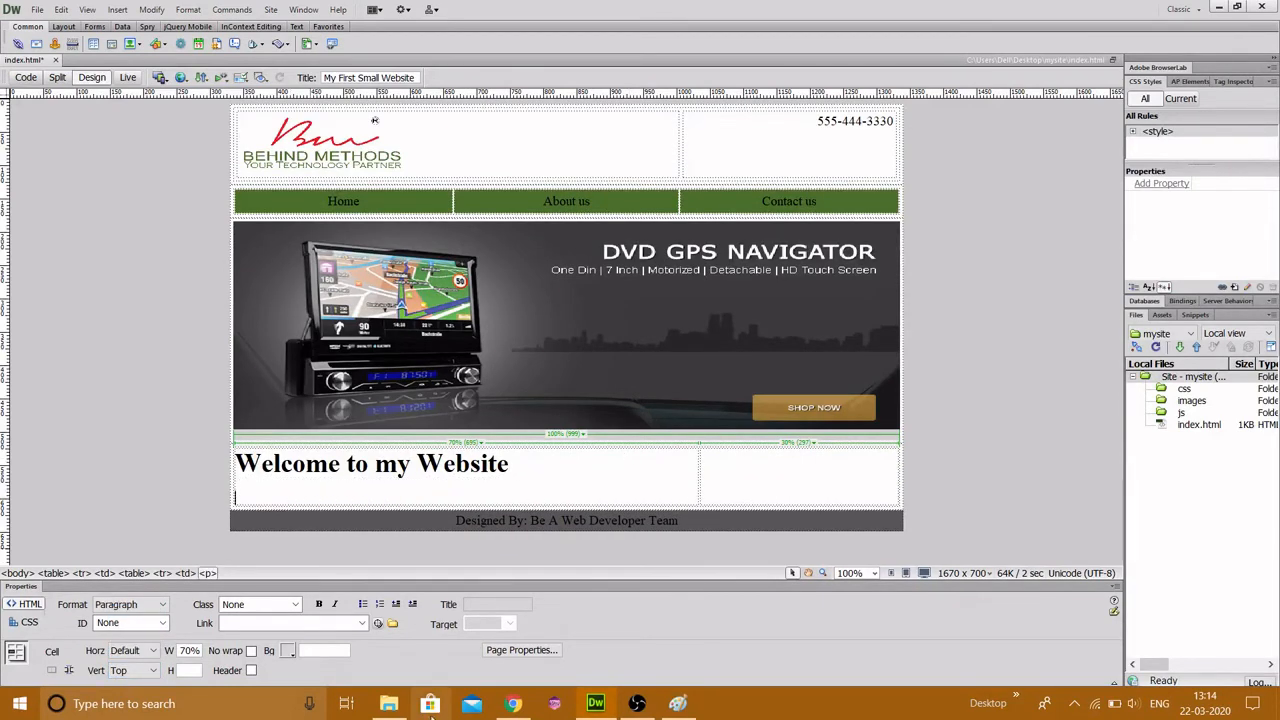
# Switch to Chrome, search for "lorem ipsum", open the loremipsum.io site and close the search results
pyautogui.click(513, 703)
pyautogui.click(491, 14)
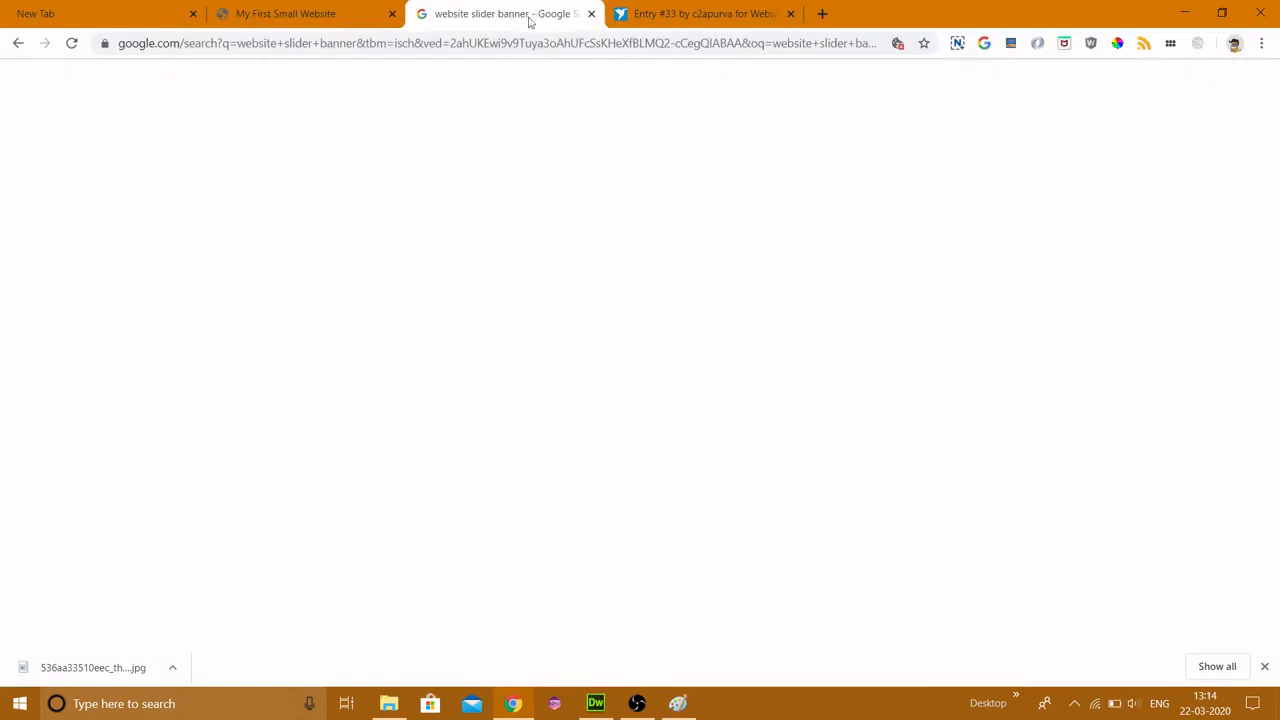
pyautogui.click(512, 42)
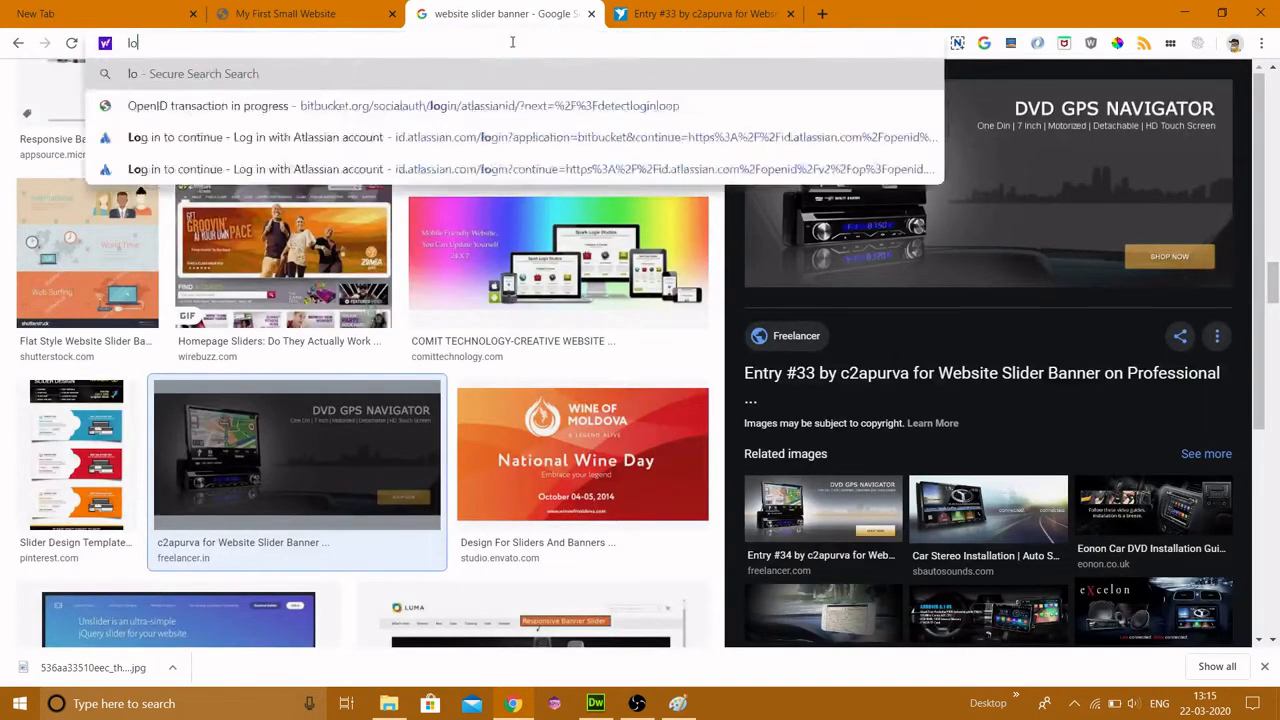
pyautogui.write('lorem ipsum')
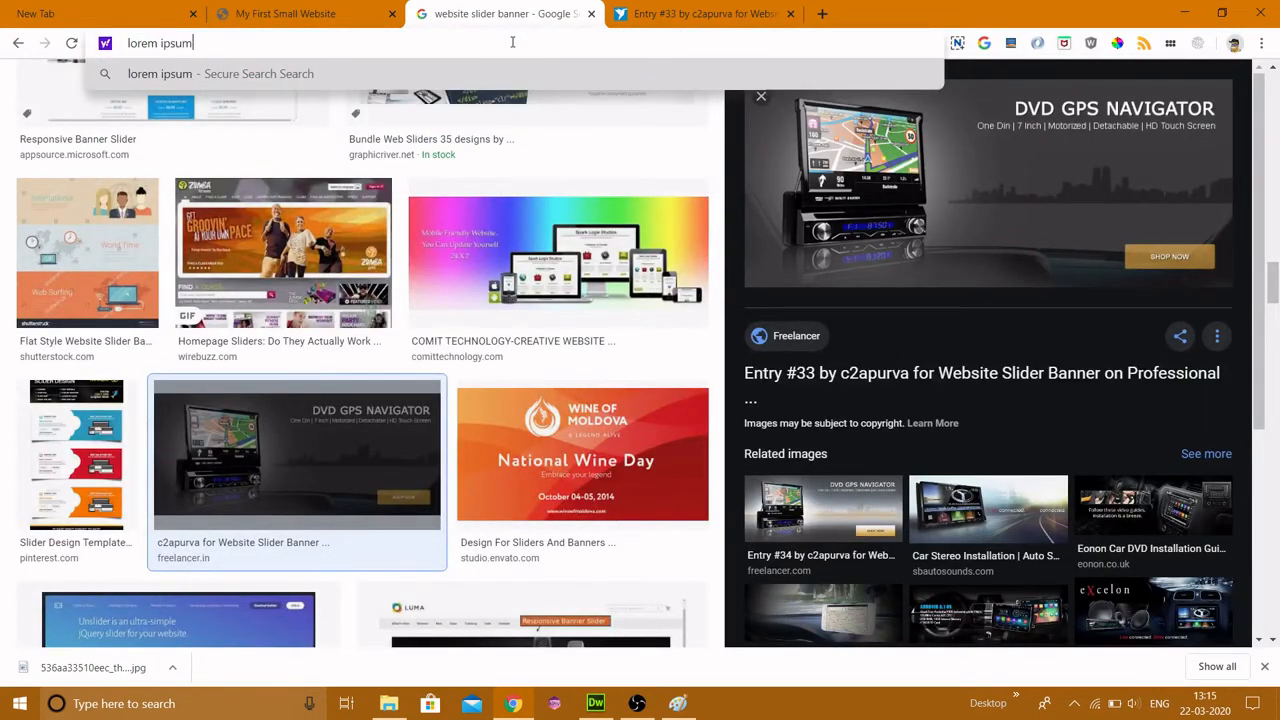
pyautogui.press('Return')
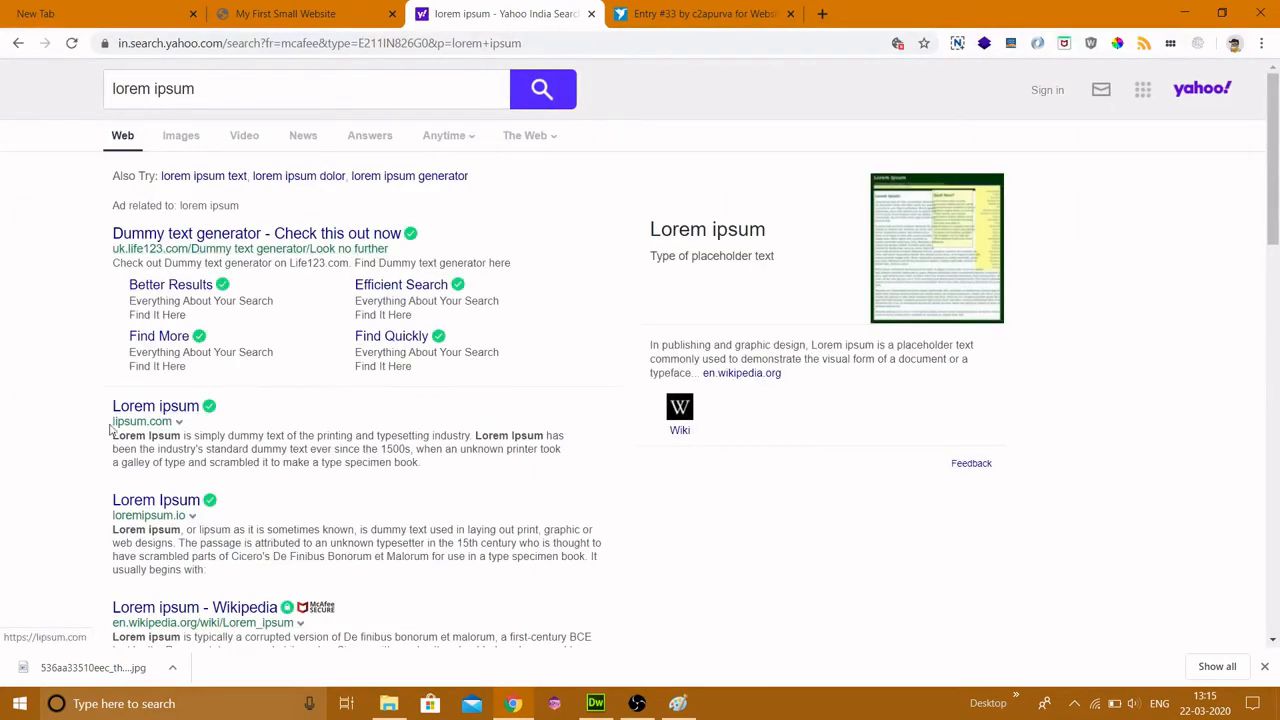
pyautogui.click(165, 502)
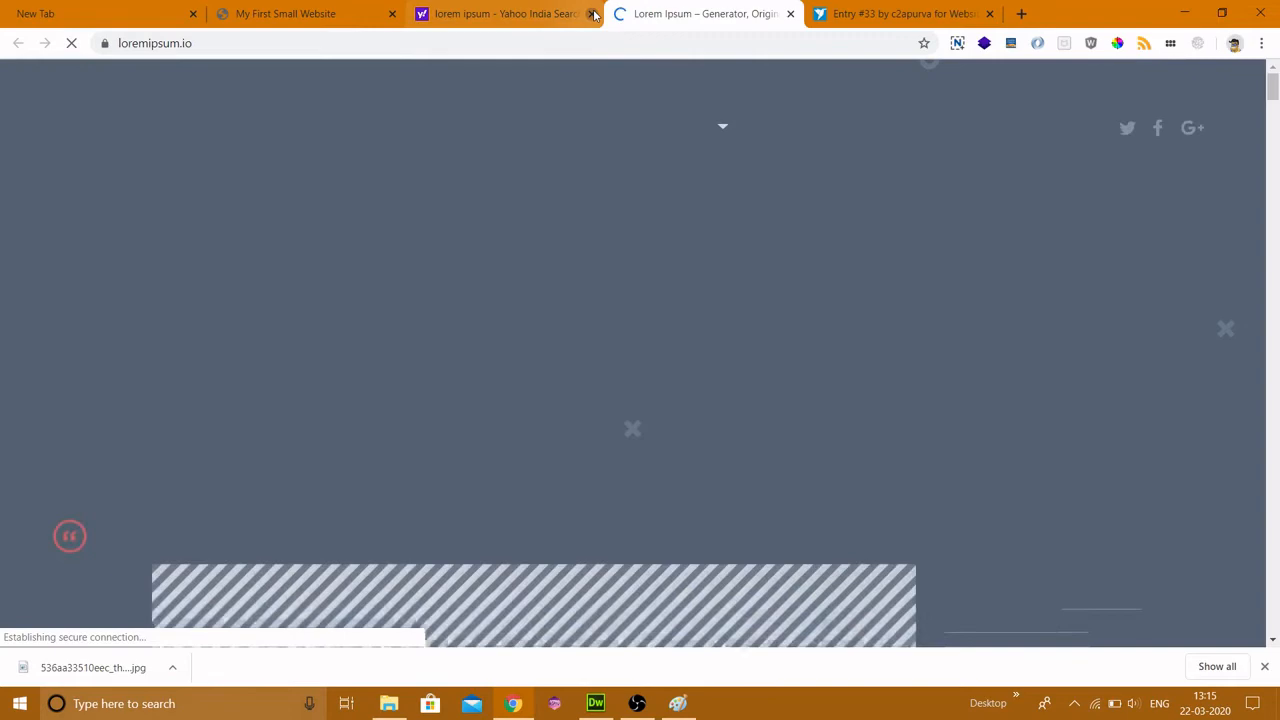
pyautogui.click(594, 14)
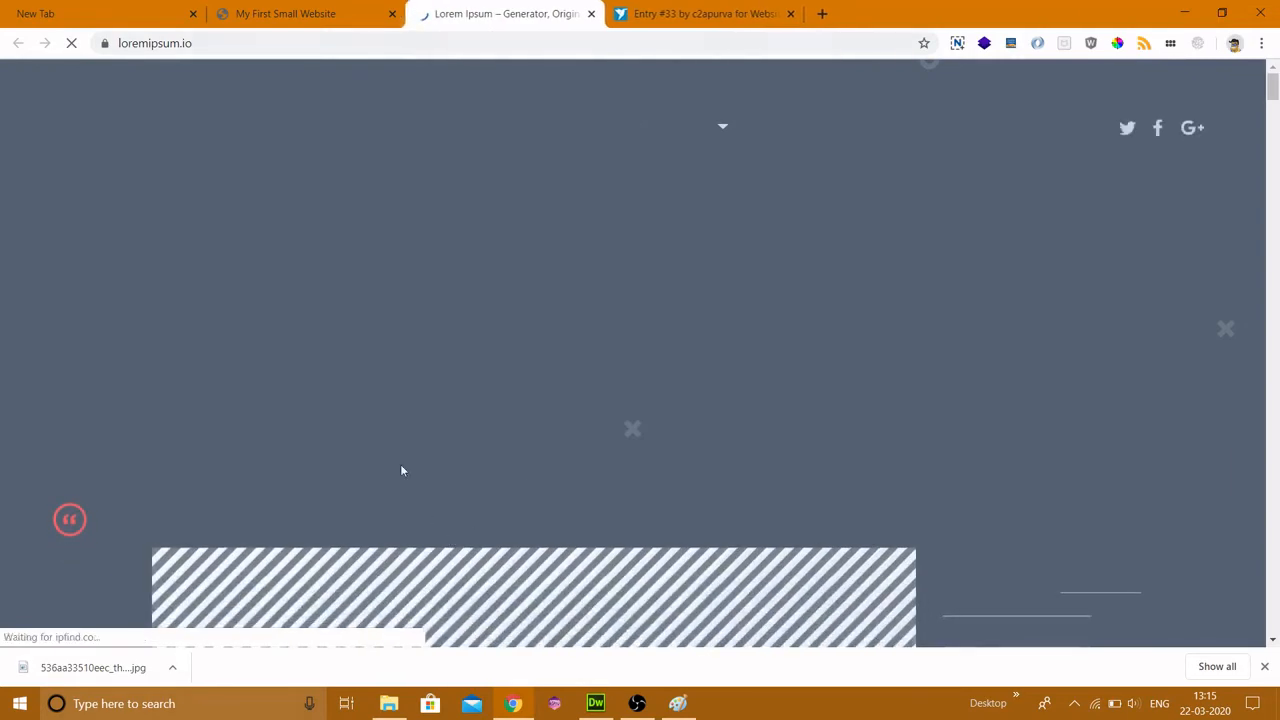
# Copy the lorem ipsum paragraph and paste it as three separate paragraphs under the welcome heading in Dreamweaver
pyautogui.moveTo(190, 258); pyautogui.dragTo(312, 459)
pyautogui.hotkey('ctrl', 'c')
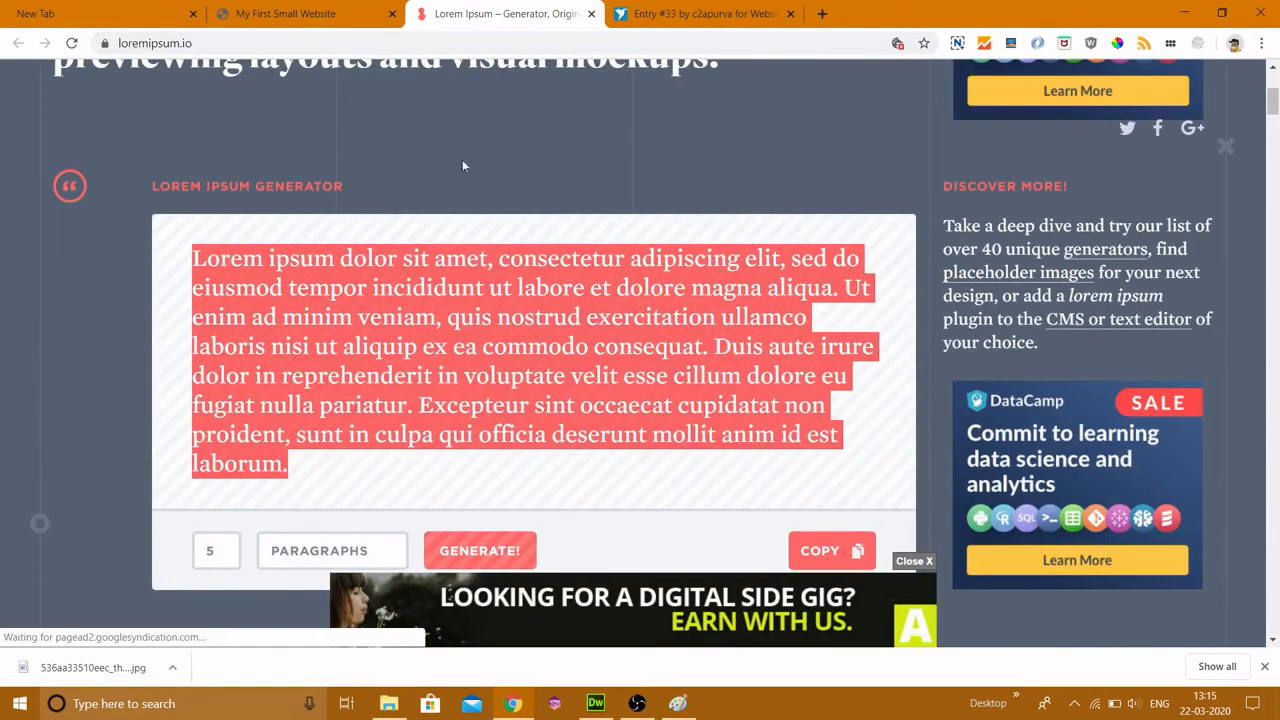
pyautogui.hotkey('alt', 'Tab')
pyautogui.hotkey('ctrl', 'v')
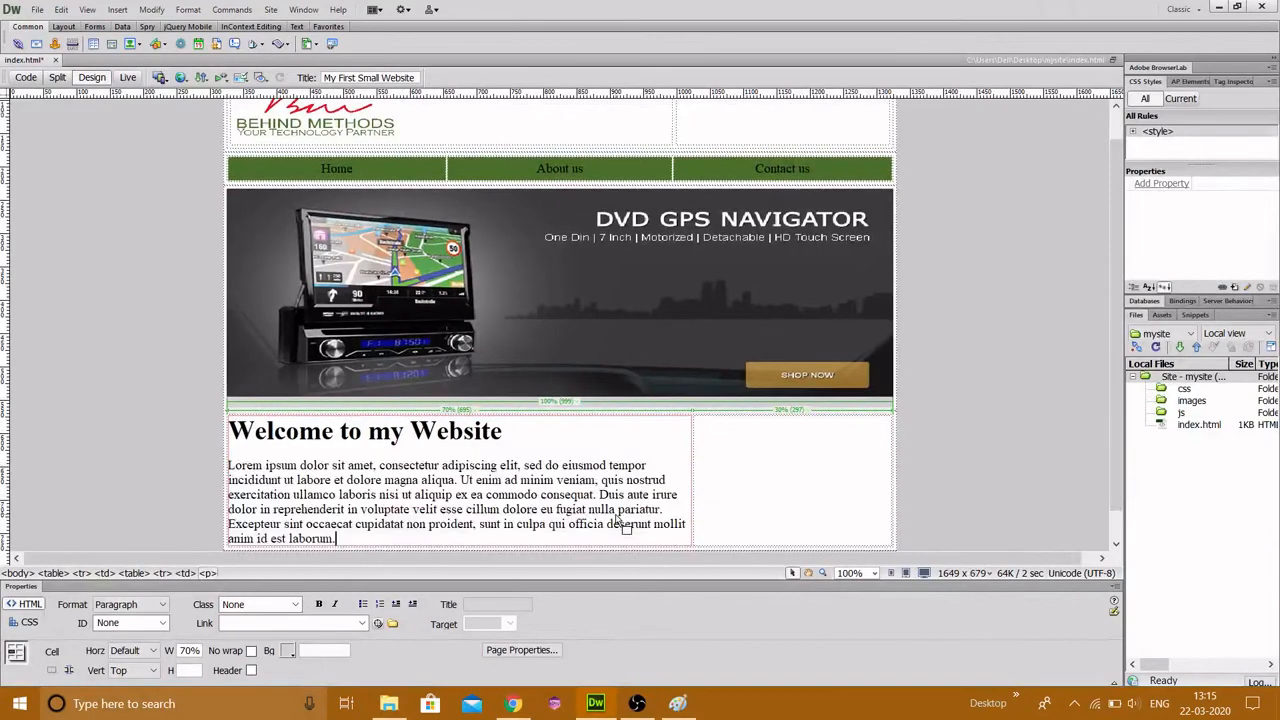
pyautogui.press('Return')
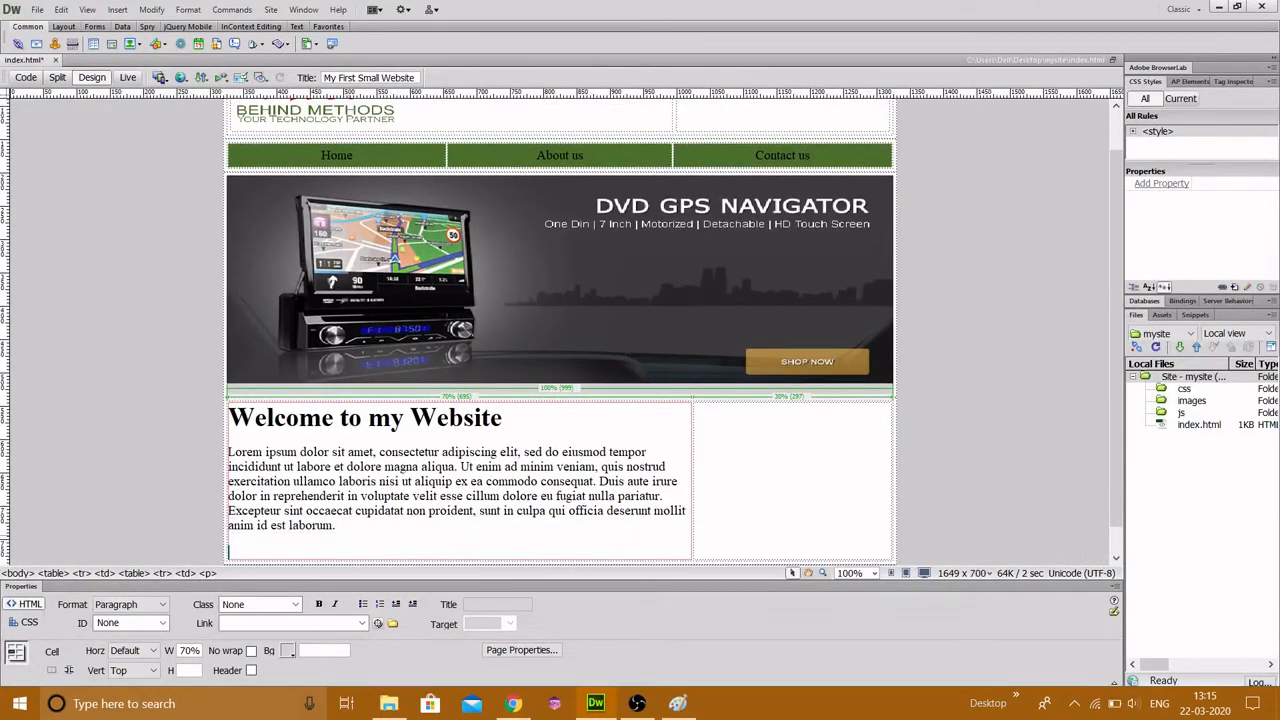
pyautogui.hotkey('ctrl', 'v')
pyautogui.press('Return')
pyautogui.hotkey('ctrl', 'v')
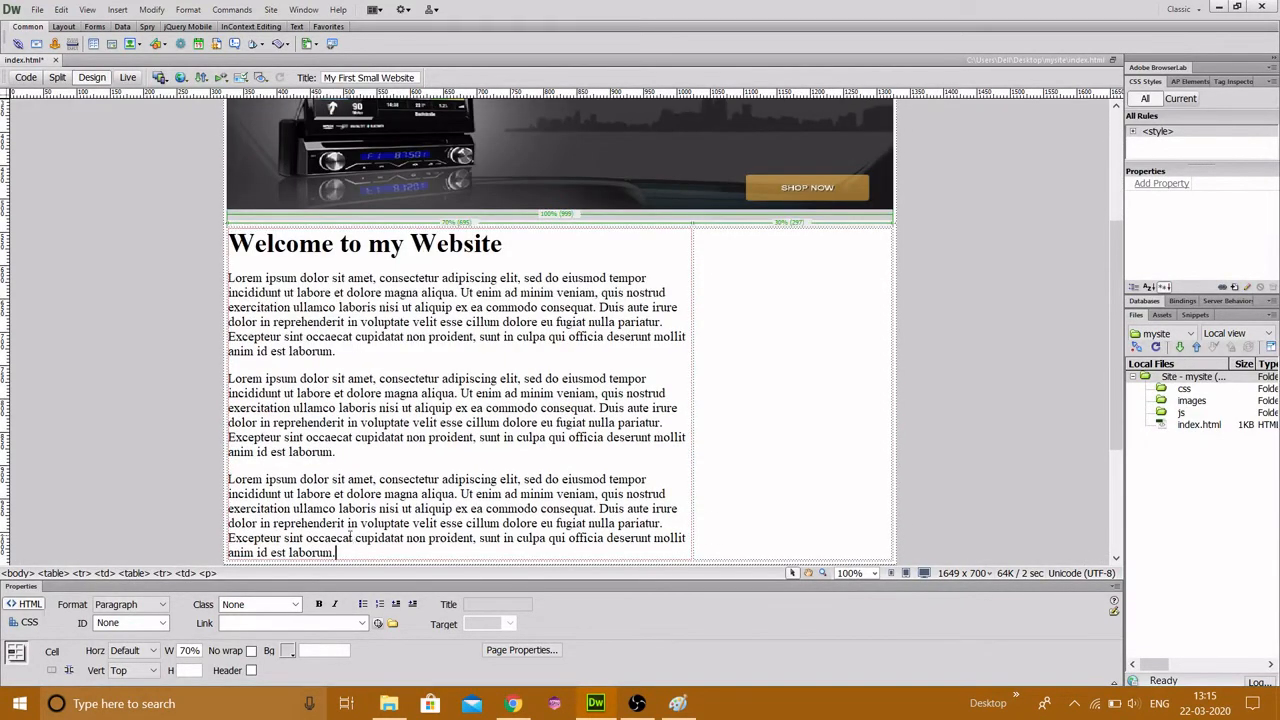
# Set the vertical alignment of the empty 30% cell beside the welcome text to Top
pyautogui.click(785, 303)
pyautogui.click(140, 670)
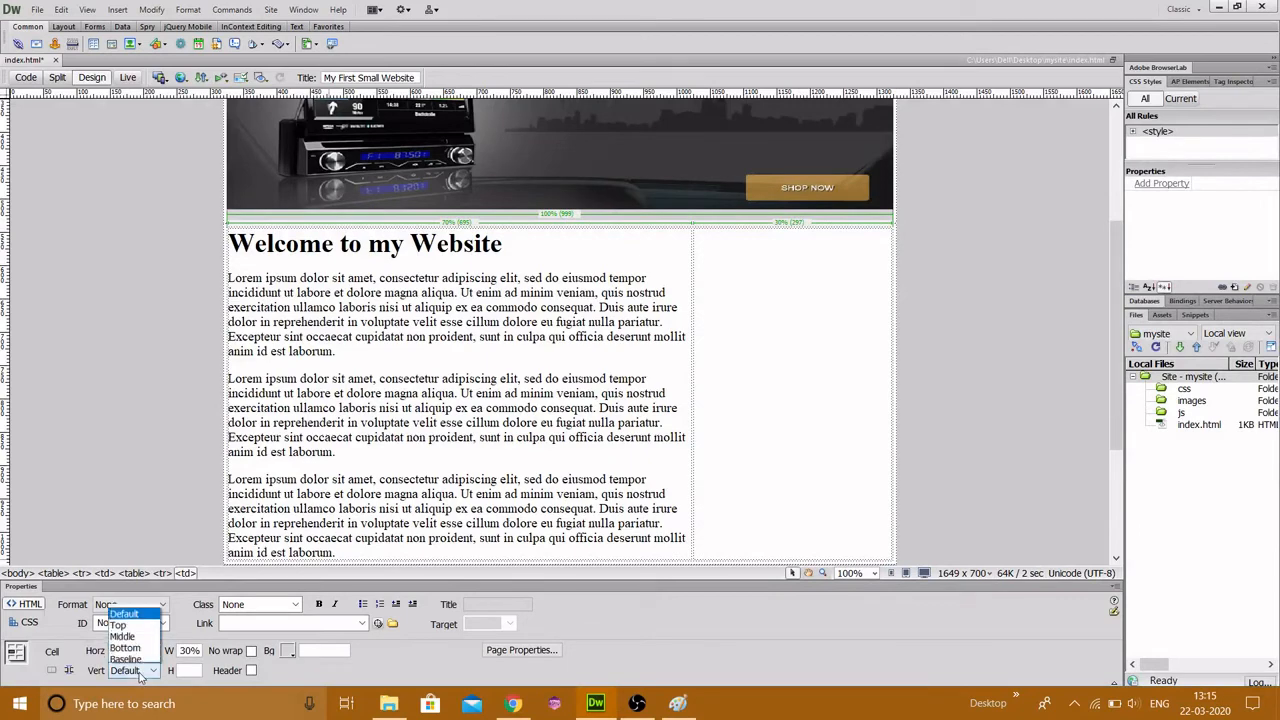
pyautogui.click(127, 623)
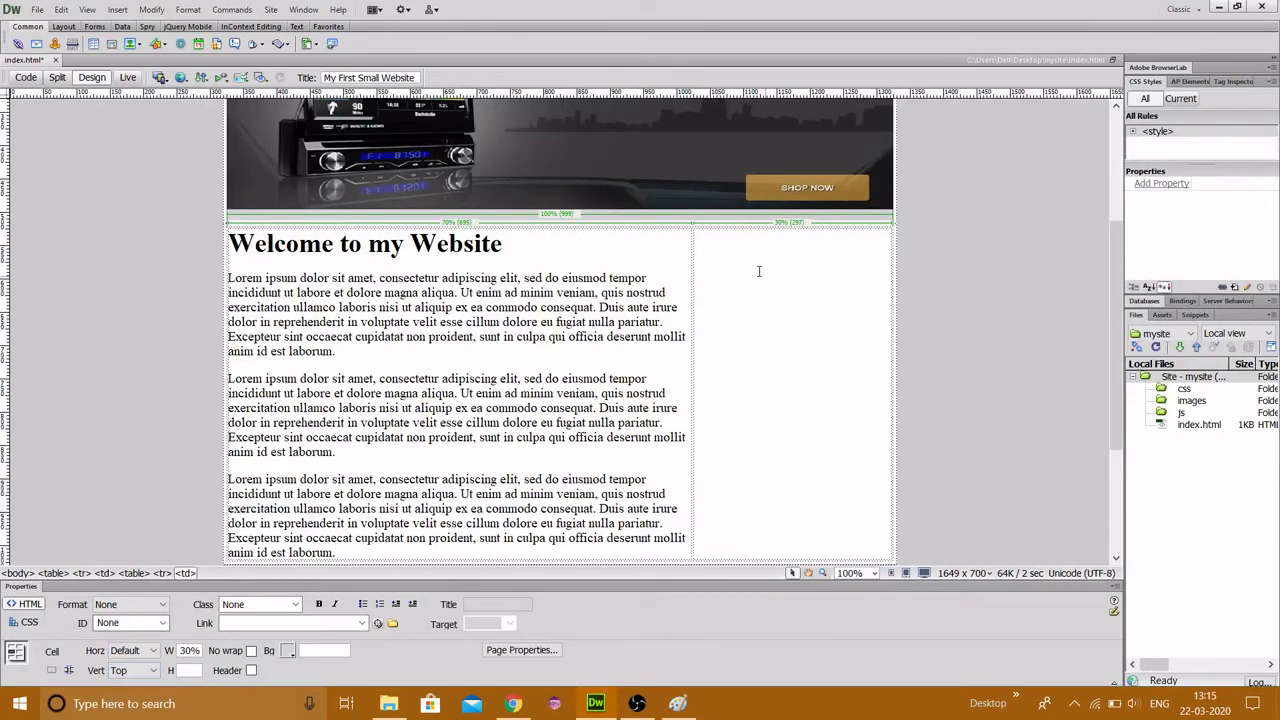
# Insert a table with 2 rows and 1 column, 100 percent wide, in the empty 30% cell
pyautogui.click(117, 9)
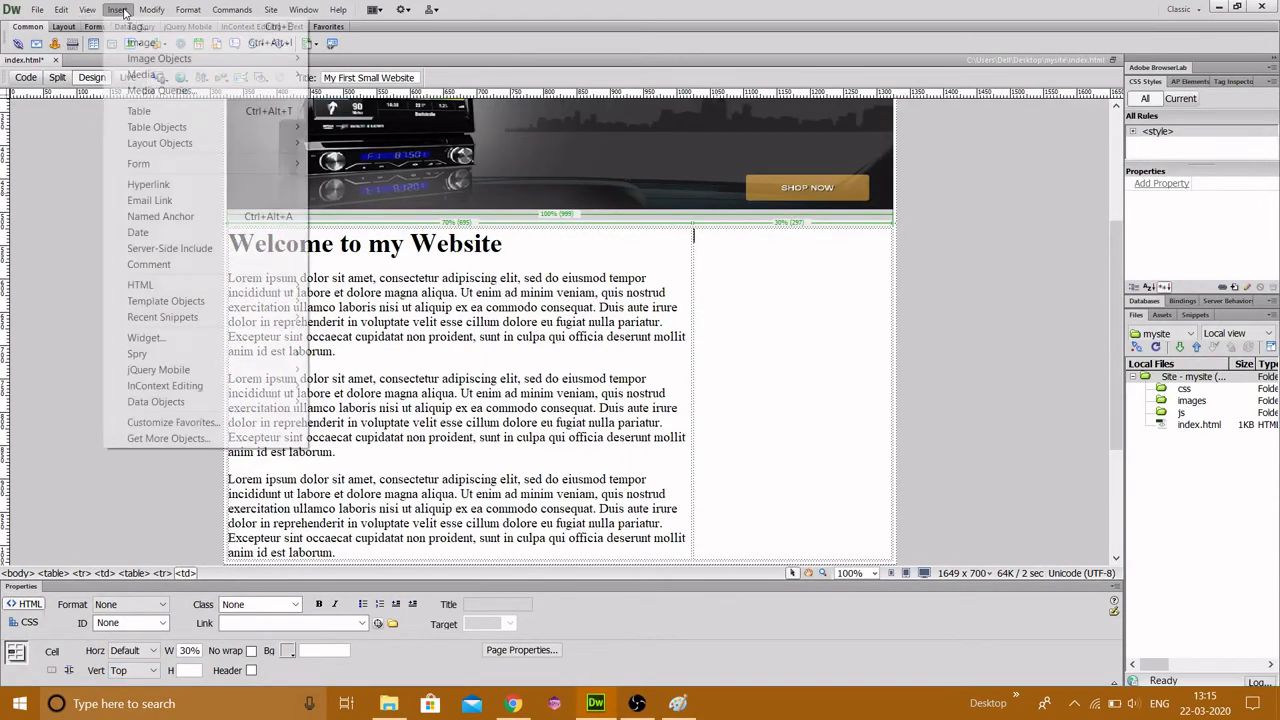
pyautogui.click(140, 111)
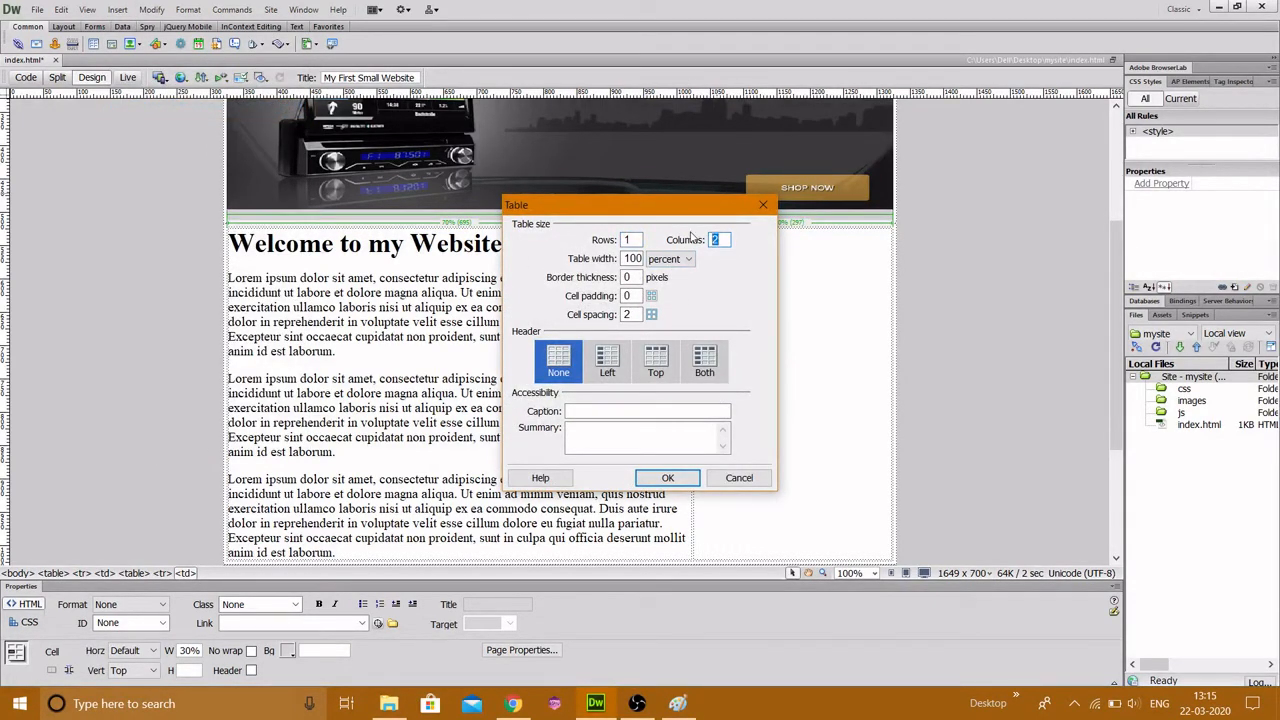
pyautogui.write('1')
pyautogui.hotkey('shift', 'Tab')
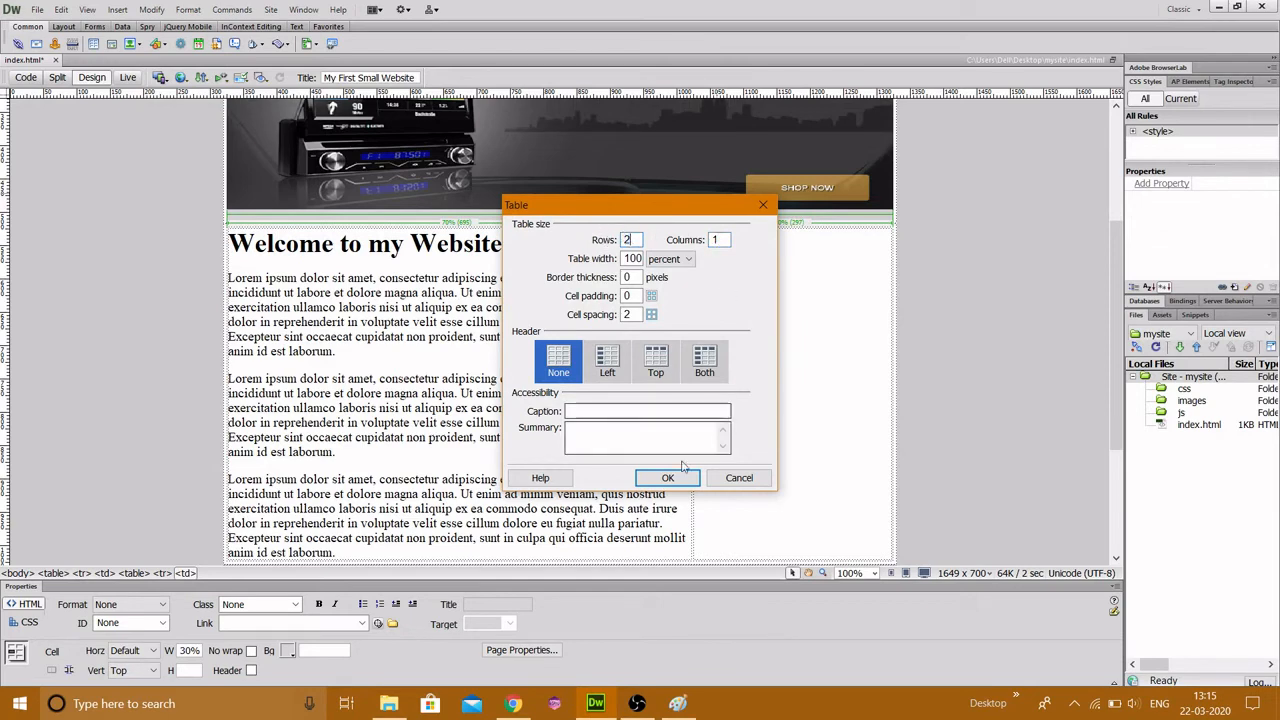
pyautogui.click(667, 478)
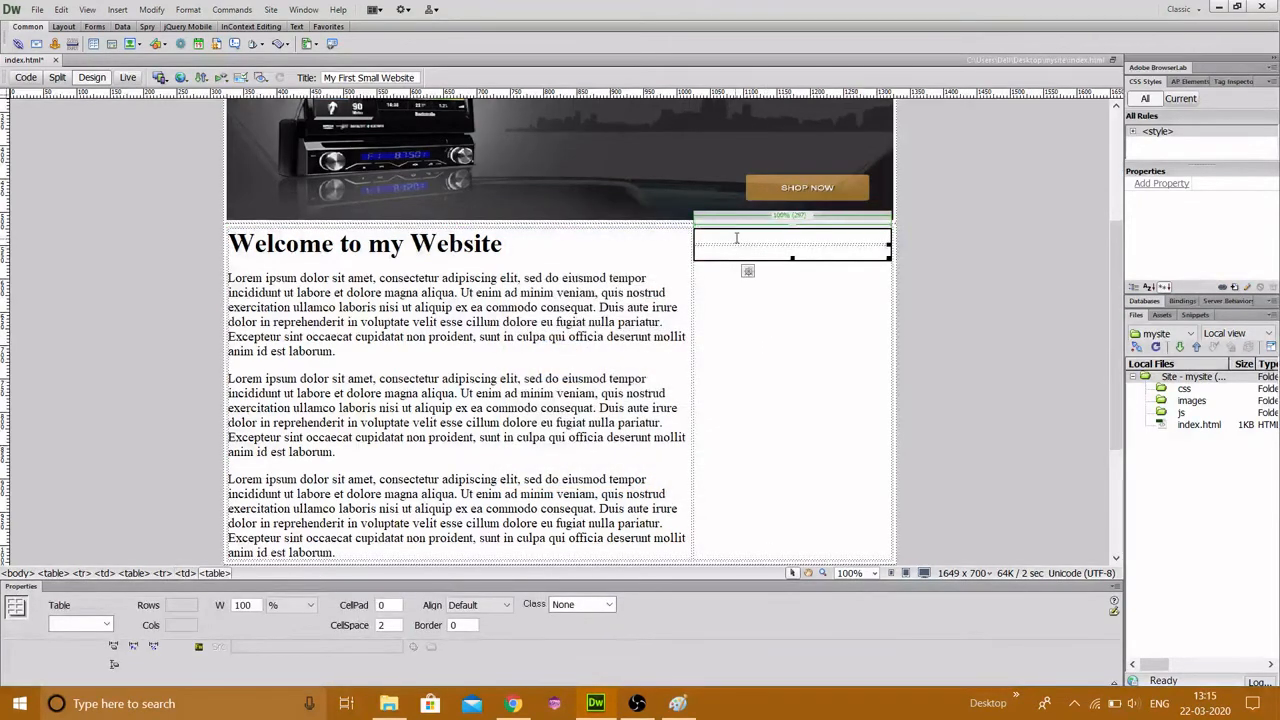
# Set the cell padding of the new two-row table to 5
pyautogui.click(736, 236)
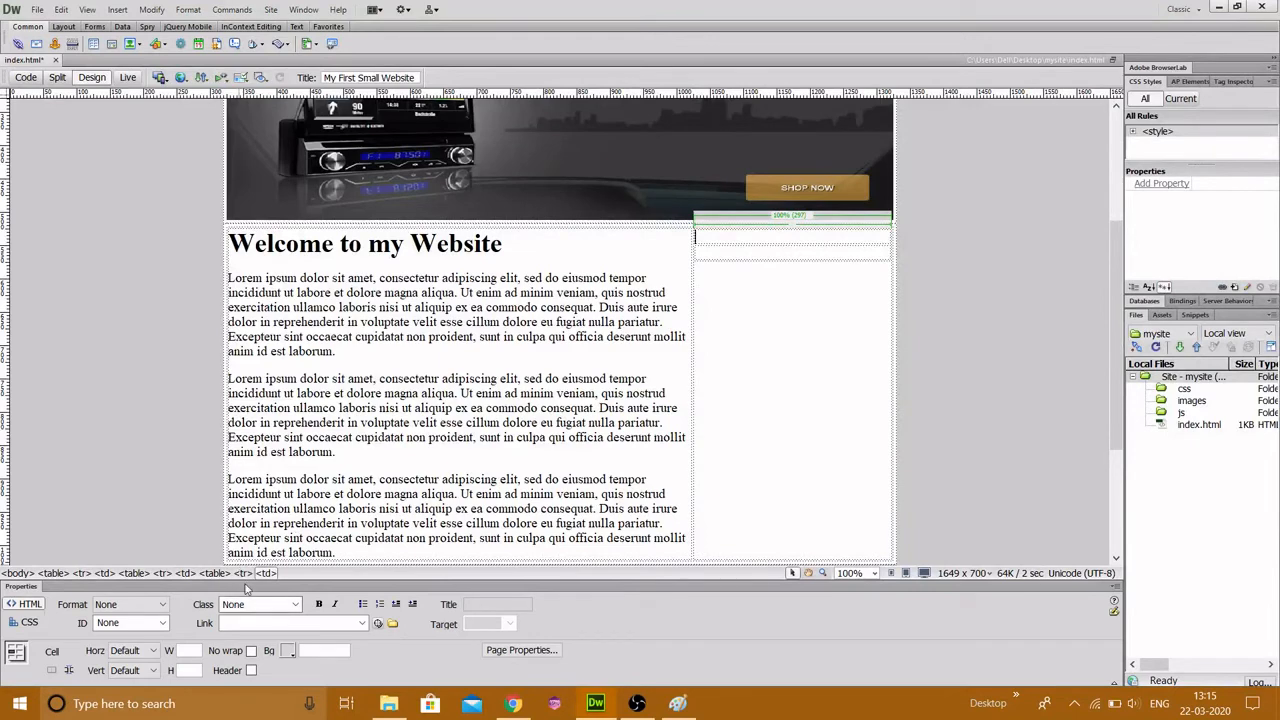
pyautogui.click(215, 573)
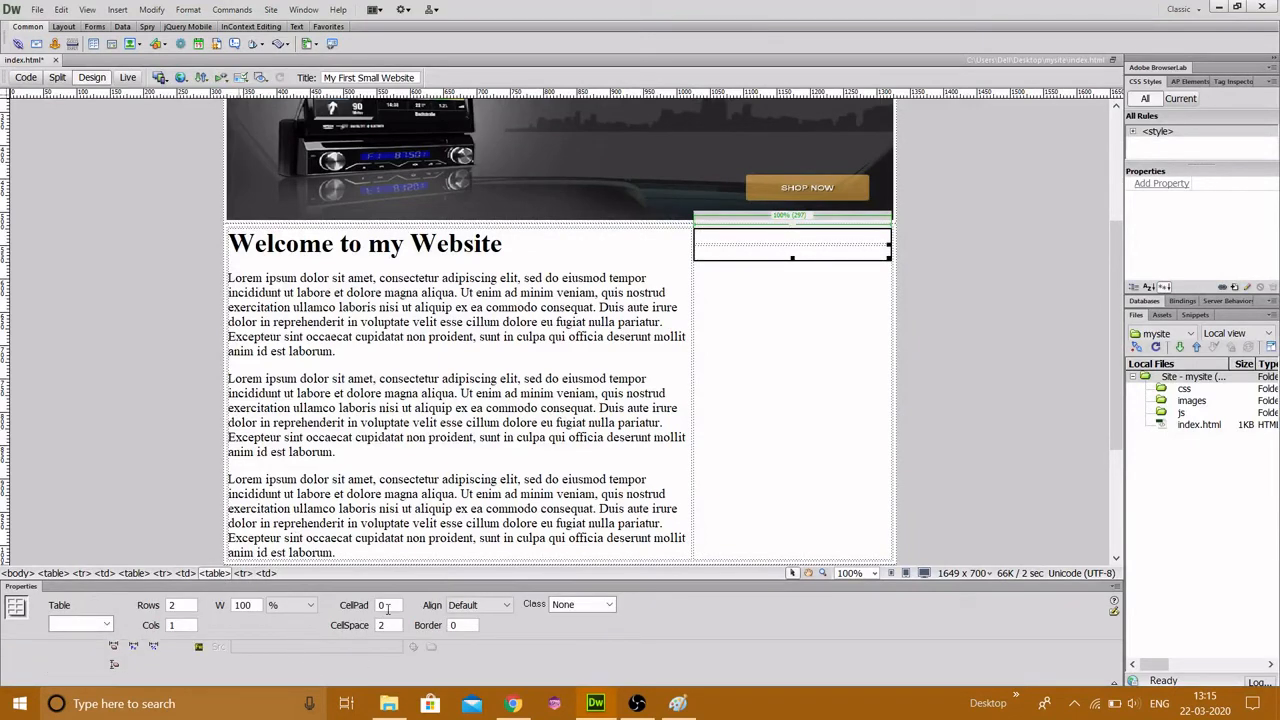
pyautogui.click(773, 453)
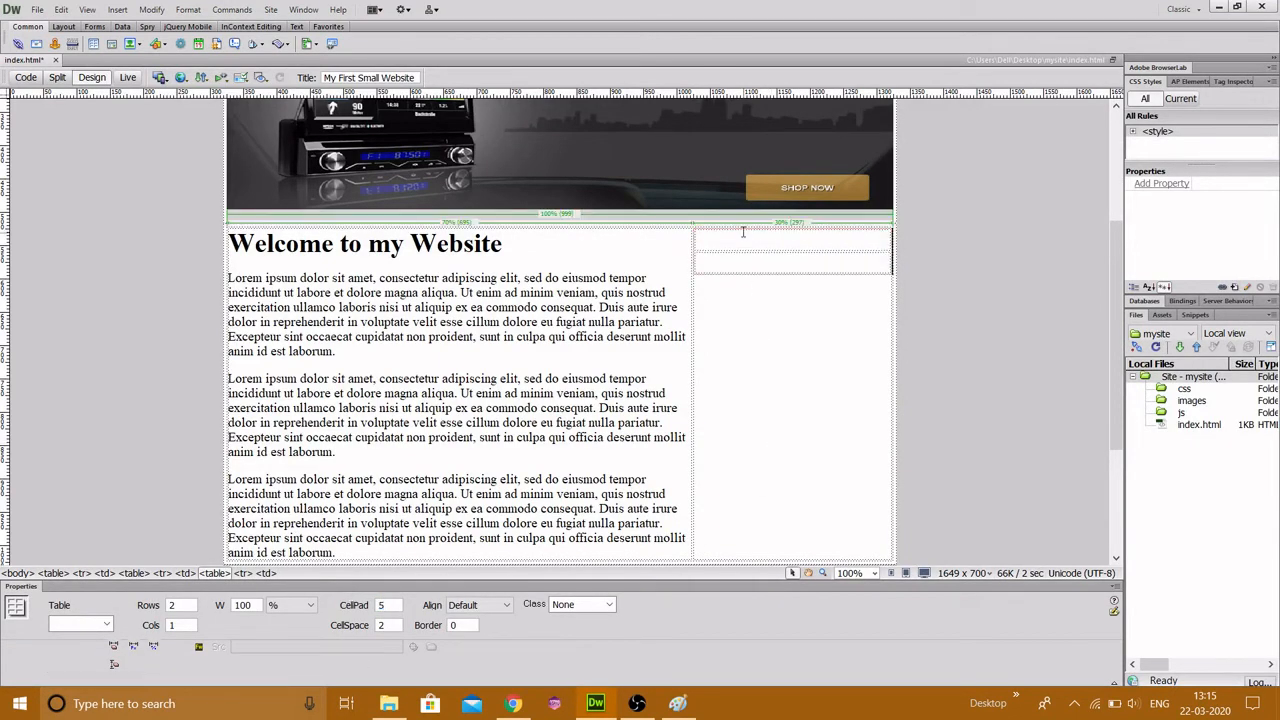
# Give the table's first cell the banner button's colour #9A7638, centre it horizontally and enter the title "Latest News"
pyautogui.click(727, 242)
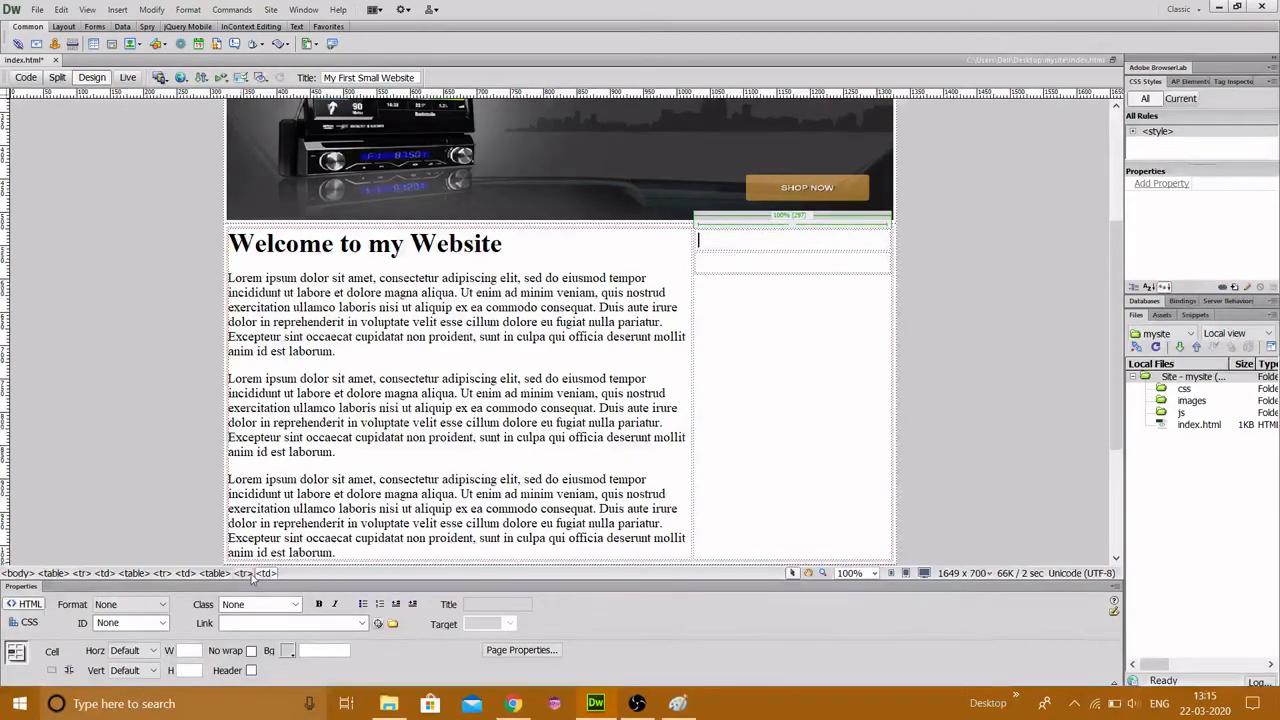
pyautogui.click(287, 651)
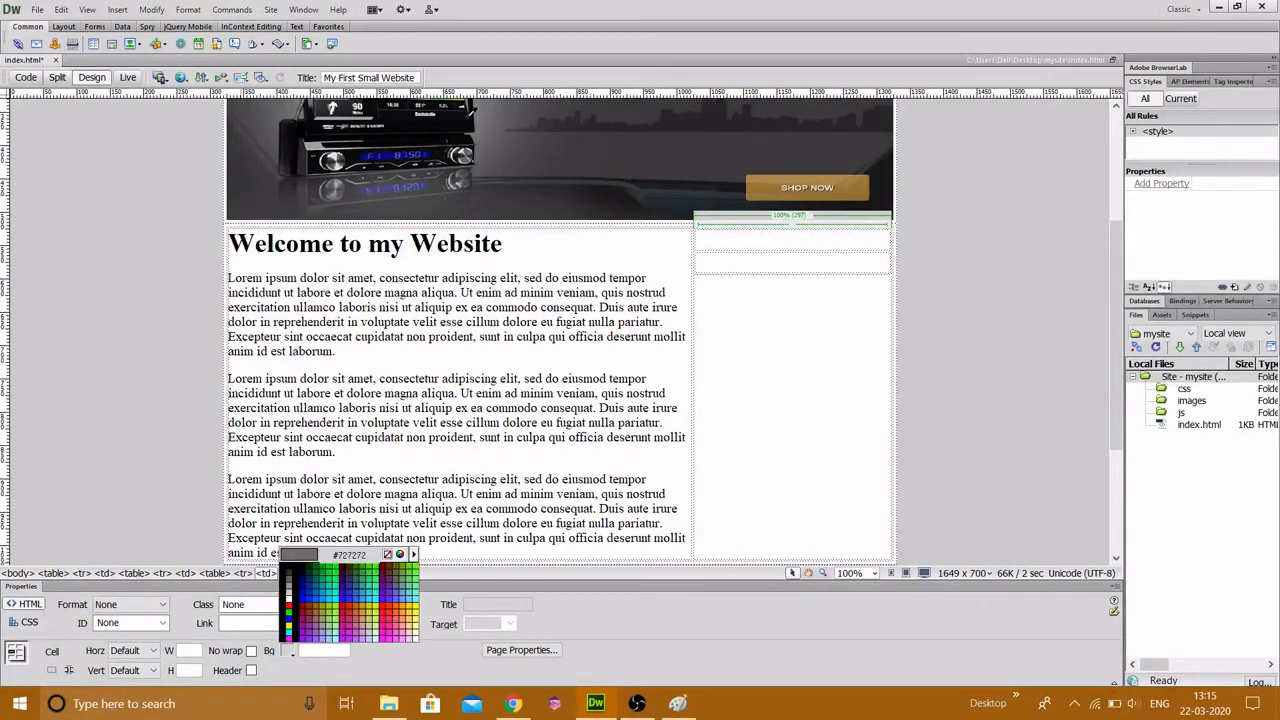
pyautogui.click(759, 185)
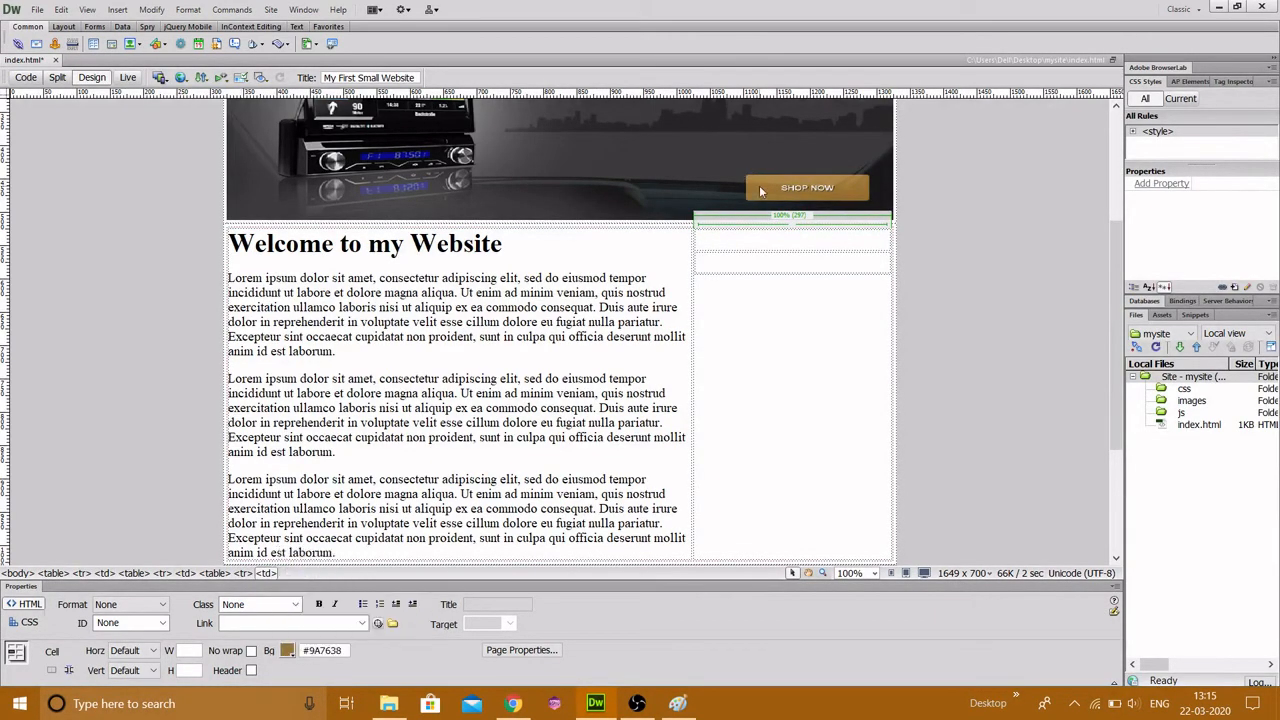
pyautogui.click(130, 650)
pyautogui.click(124, 688)
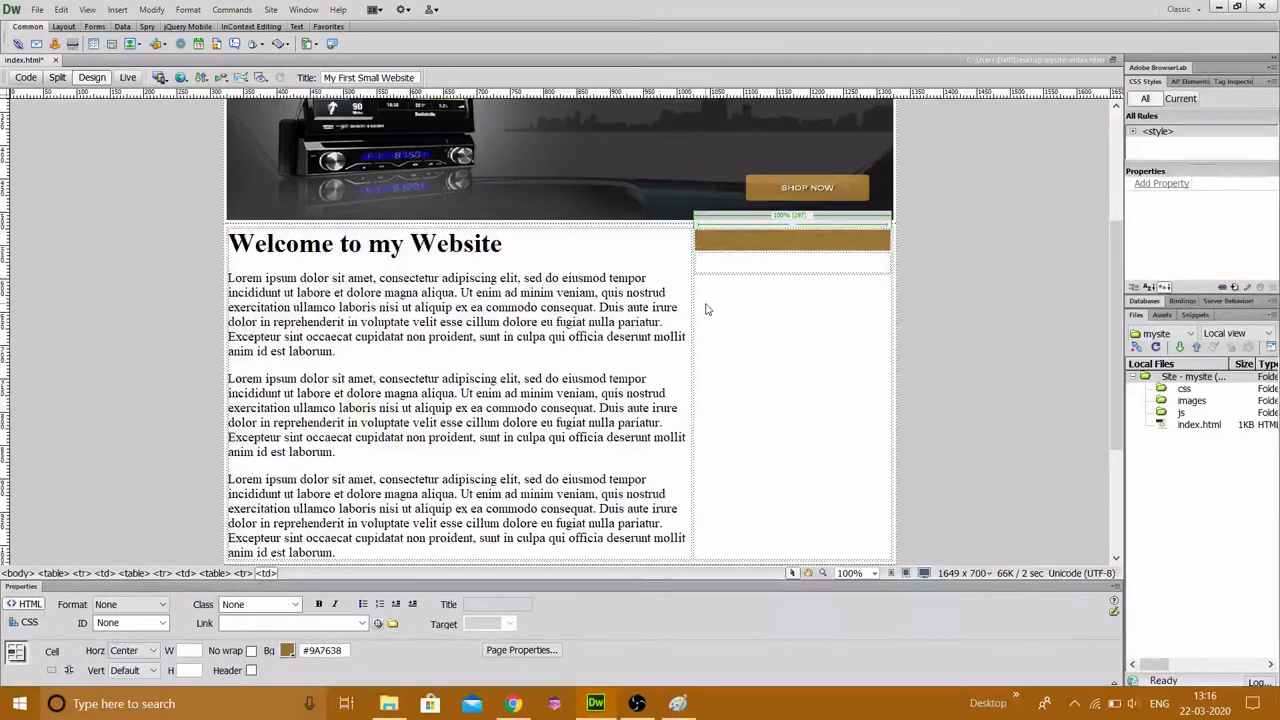
pyautogui.write('Latest News')
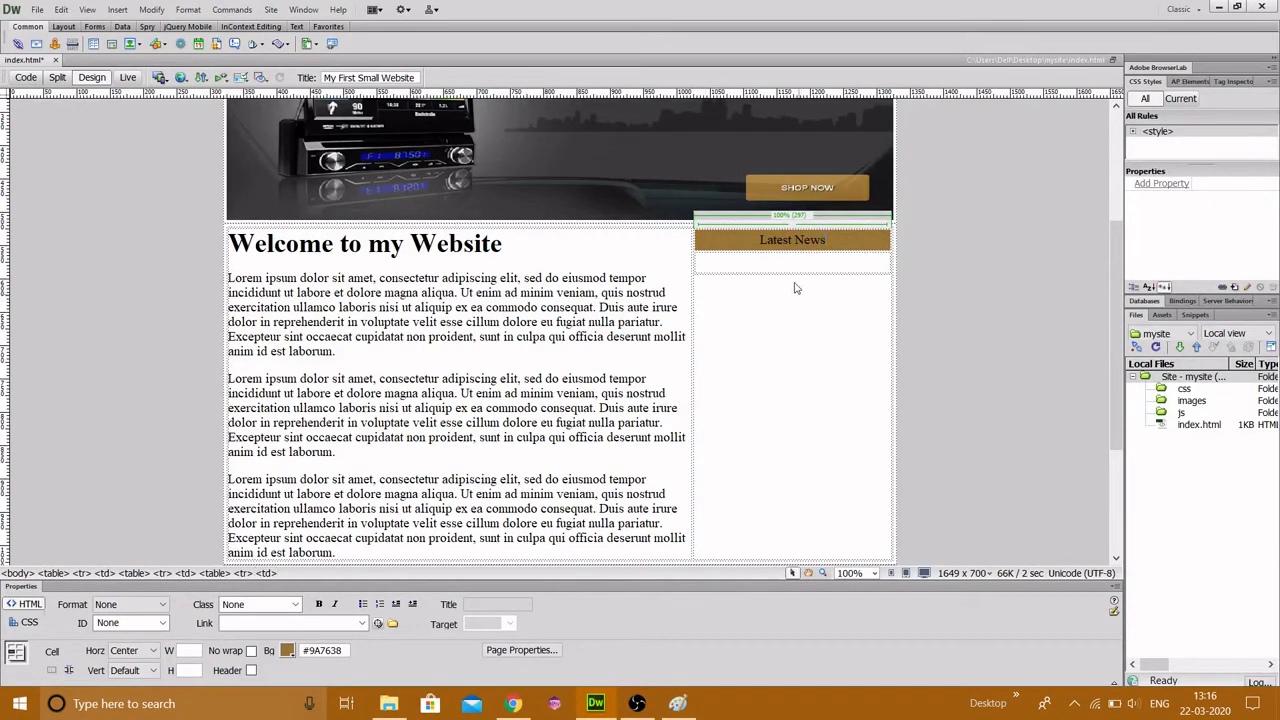
# Set the cell below Latest News to Top vertical alignment and paste a copy of the first lorem ipsum paragraph into it
pyautogui.click(776, 258)
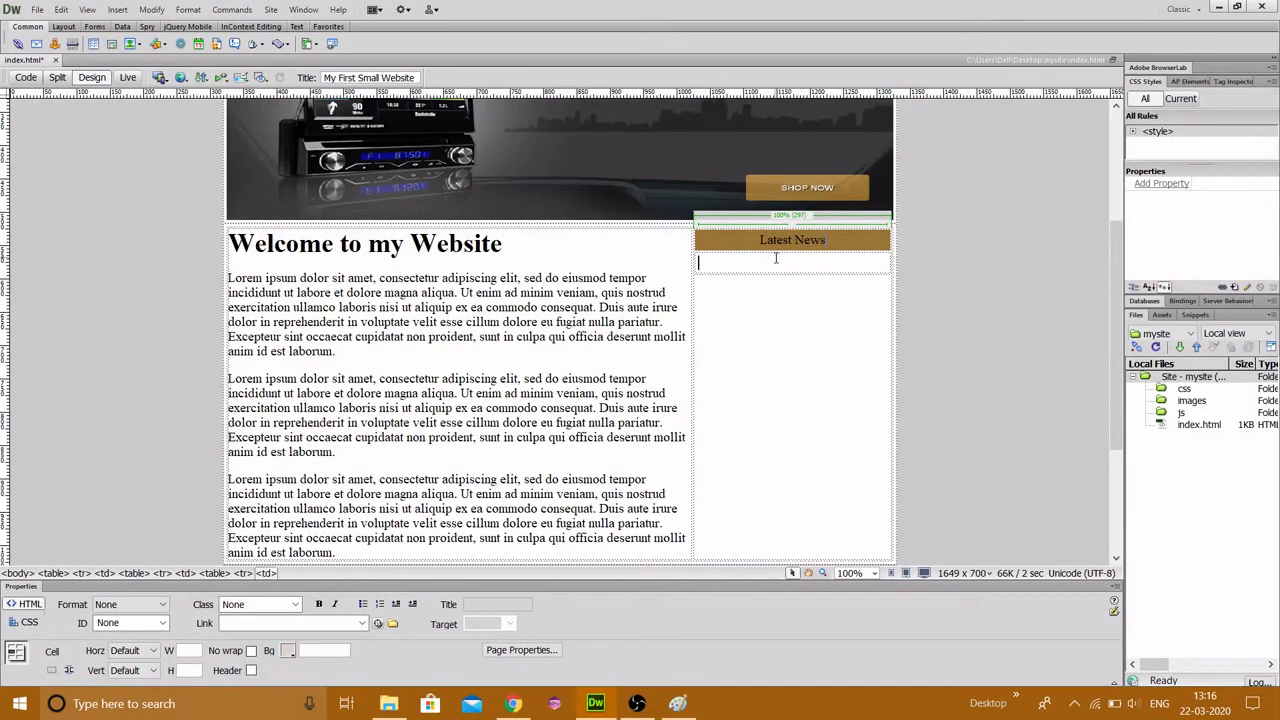
pyautogui.click(138, 670)
pyautogui.click(120, 620)
pyautogui.click(268, 452)
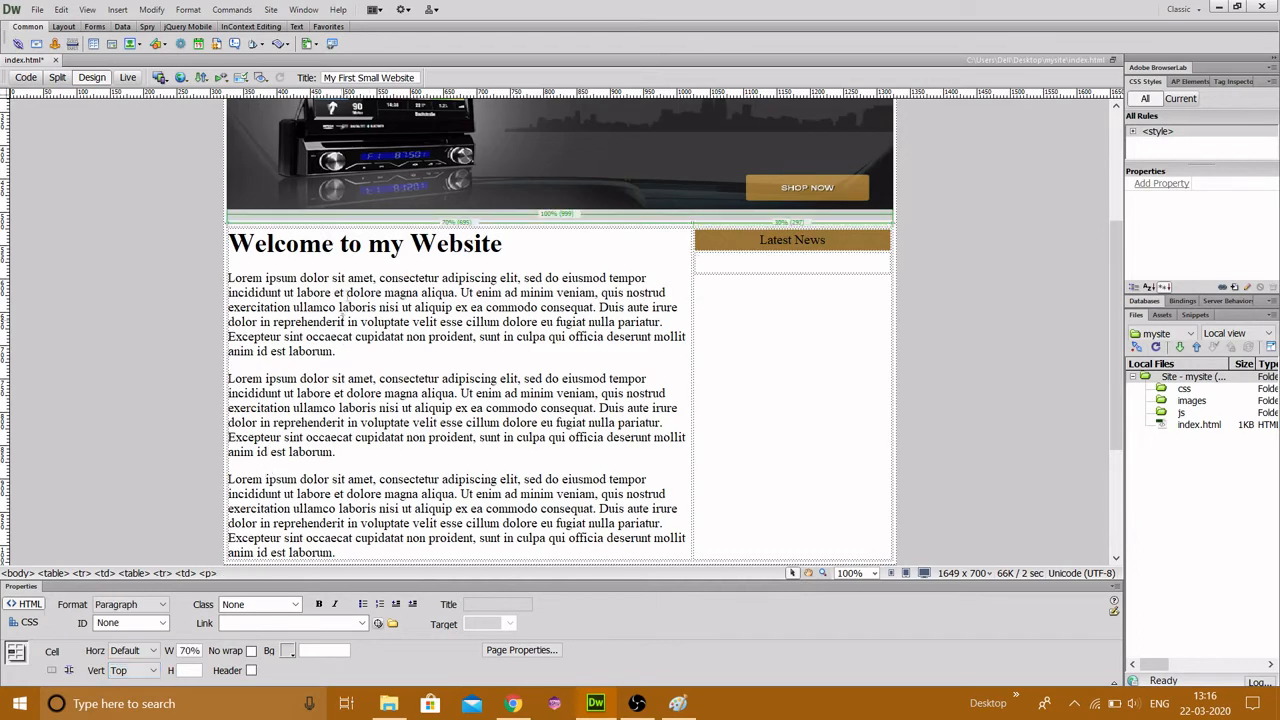
pyautogui.moveTo(338, 351); pyautogui.dragTo(208, 274)
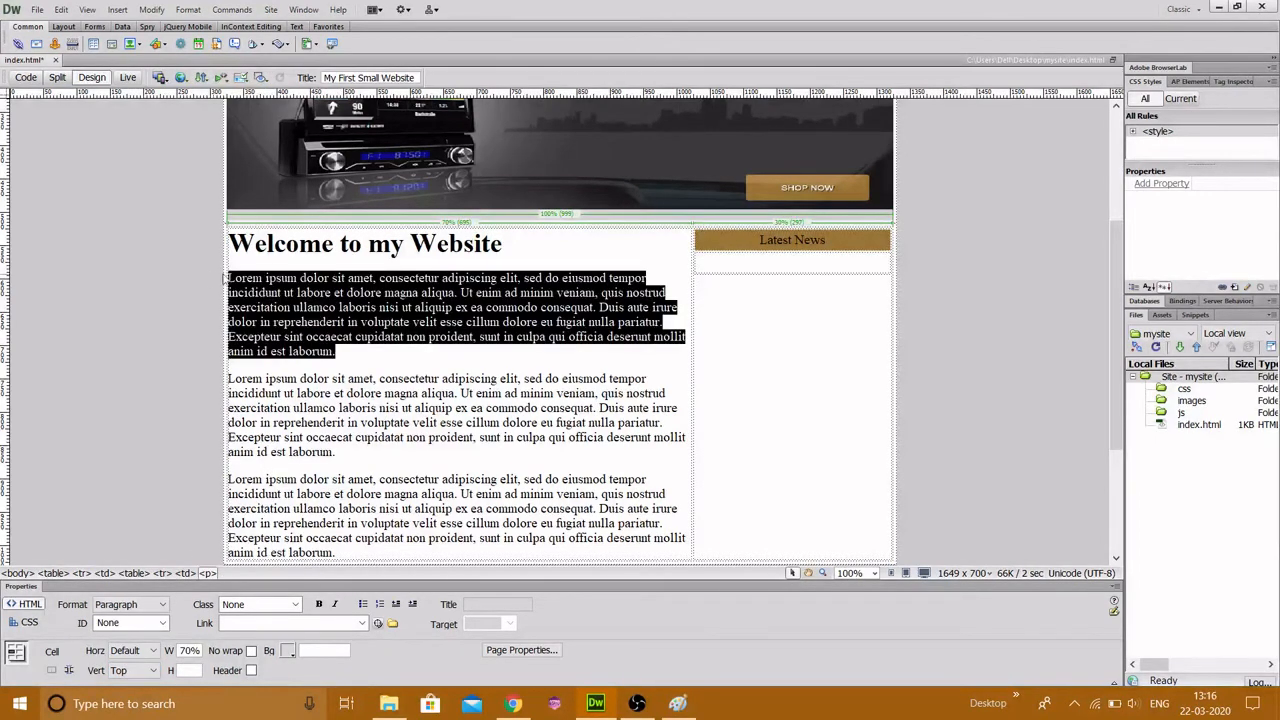
pyautogui.hotkey('ctrl', 'c')
pyautogui.click(843, 270)
pyautogui.hotkey('ctrl', 'v')
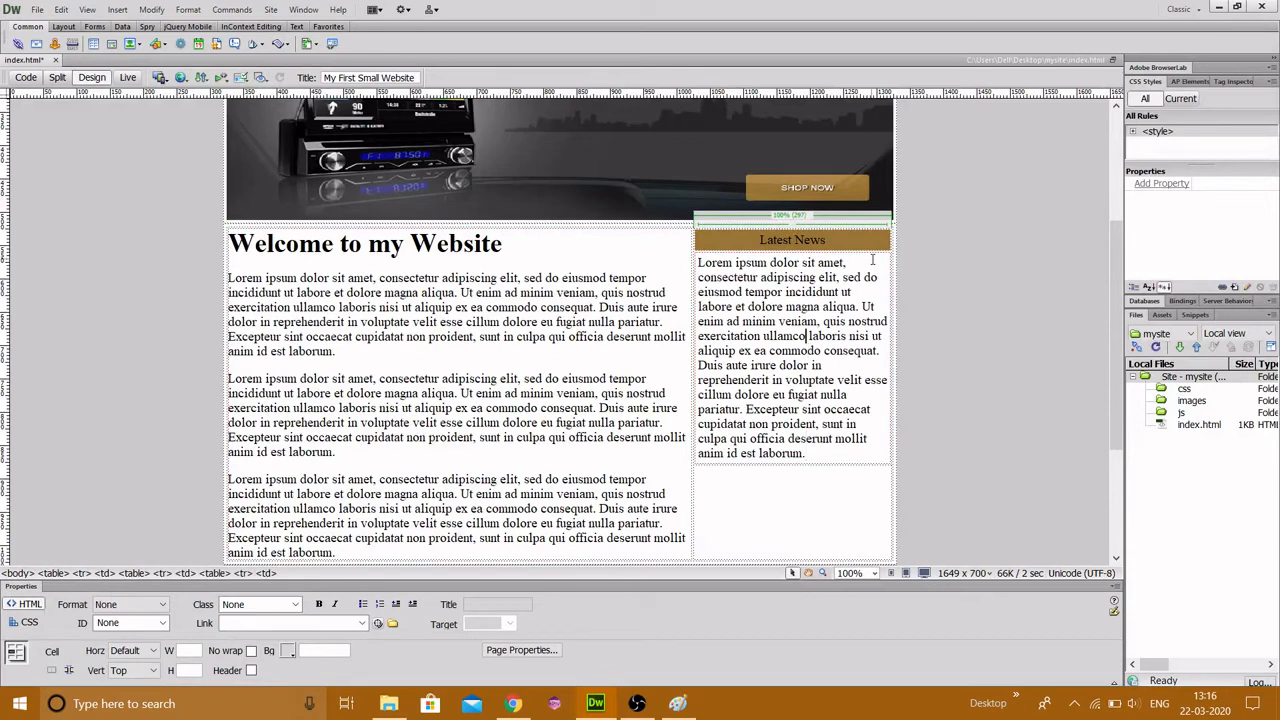
# Split the news text into four paragraphs, breaking after "incididunt ut", "ullamco laboris" and "eu fugiat nulla", and save the page
pyautogui.press('Up')
pyautogui.press('Up')
pyautogui.press('Right')
pyautogui.press('Right')
pyautogui.press('Right')
pyautogui.press('Right')
pyautogui.press('Right')
pyautogui.press('Return')
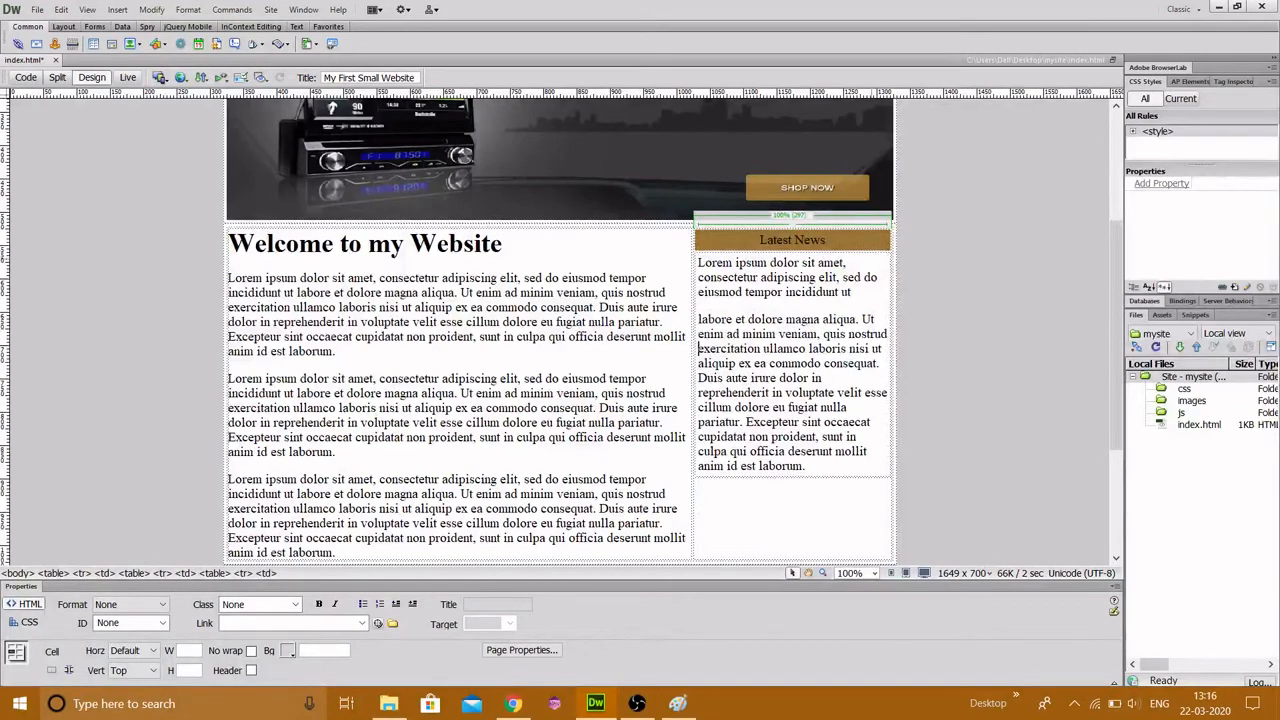
pyautogui.press('Right')
pyautogui.press('Right')
pyautogui.press('Right')
pyautogui.press('Right')
pyautogui.press('Right')
pyautogui.press('Right')
pyautogui.press('Right')
pyautogui.press('Right')
pyautogui.press('Right')
pyautogui.press('Right')
pyautogui.press('Right')
pyautogui.press('Right')
pyautogui.press('Right')
pyautogui.press('Right')
pyautogui.press('Right')
pyautogui.press('Right')
pyautogui.press('Return')
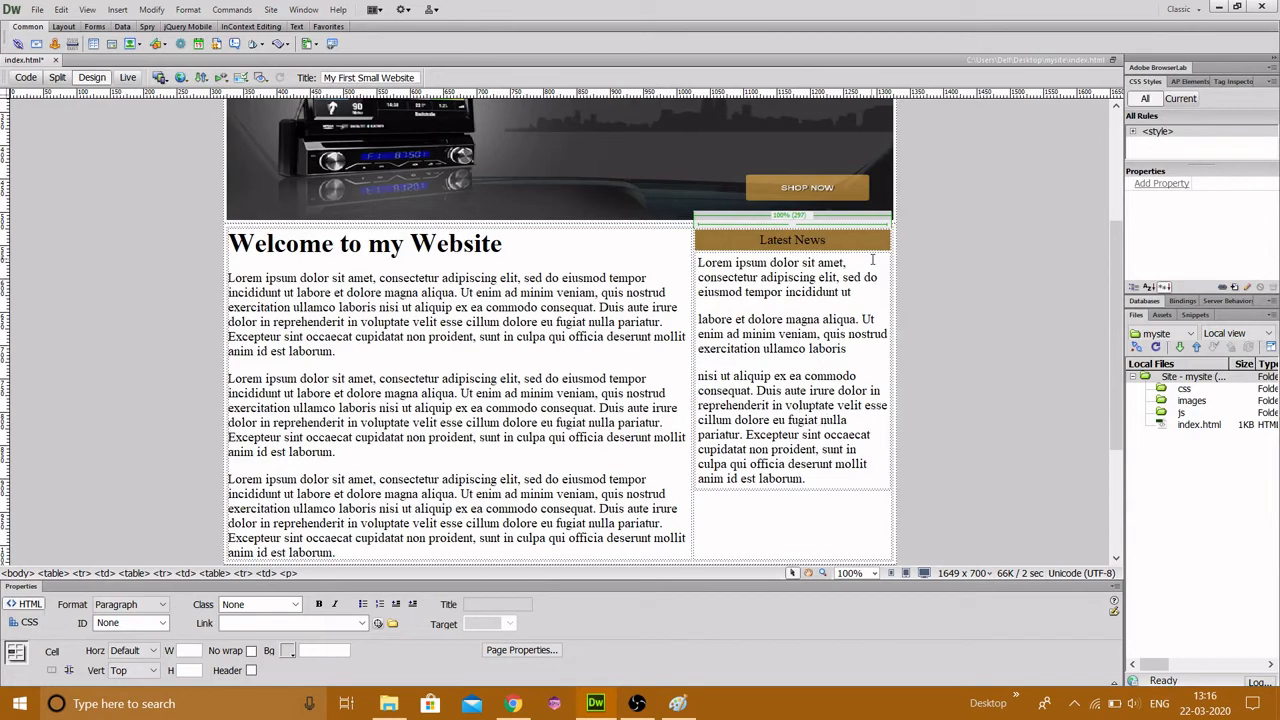
pyautogui.press('Return')
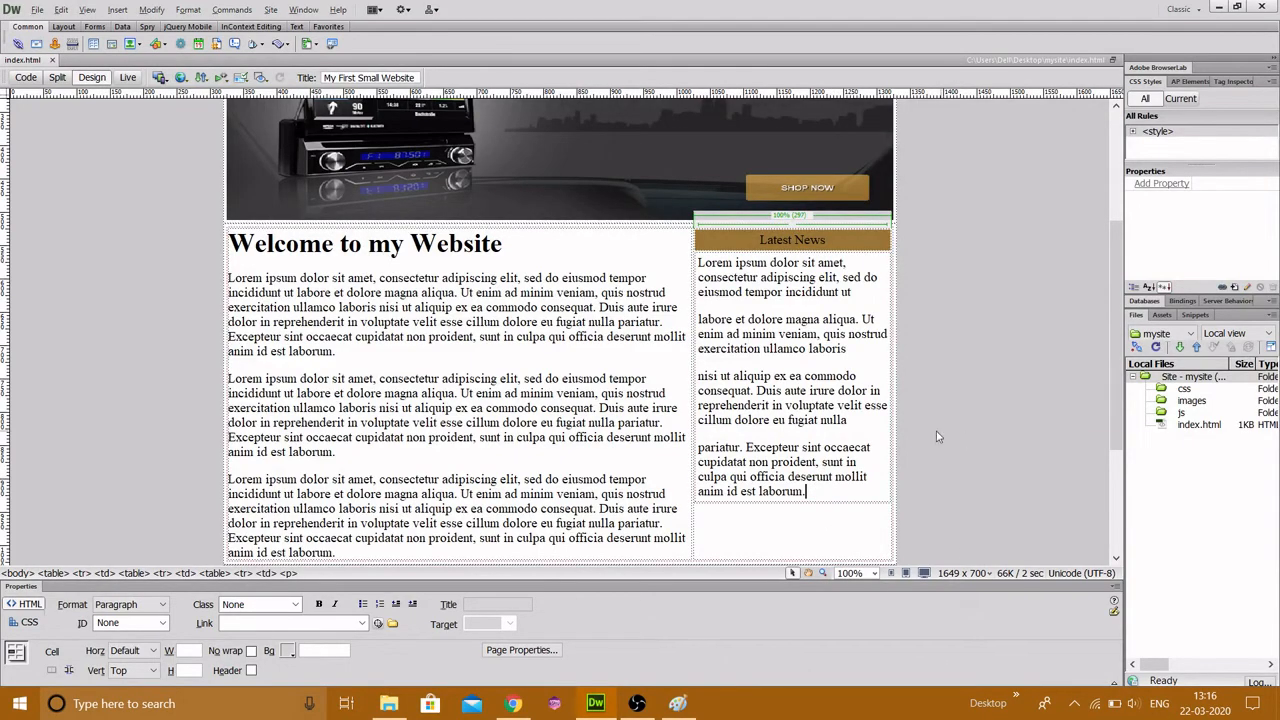
# Switch to Chrome, reload the My First Small Website page, dismiss the translation offer and check the layout down to the footer
pyautogui.hotkey('alt', 'Tab')
pyautogui.click(285, 12)
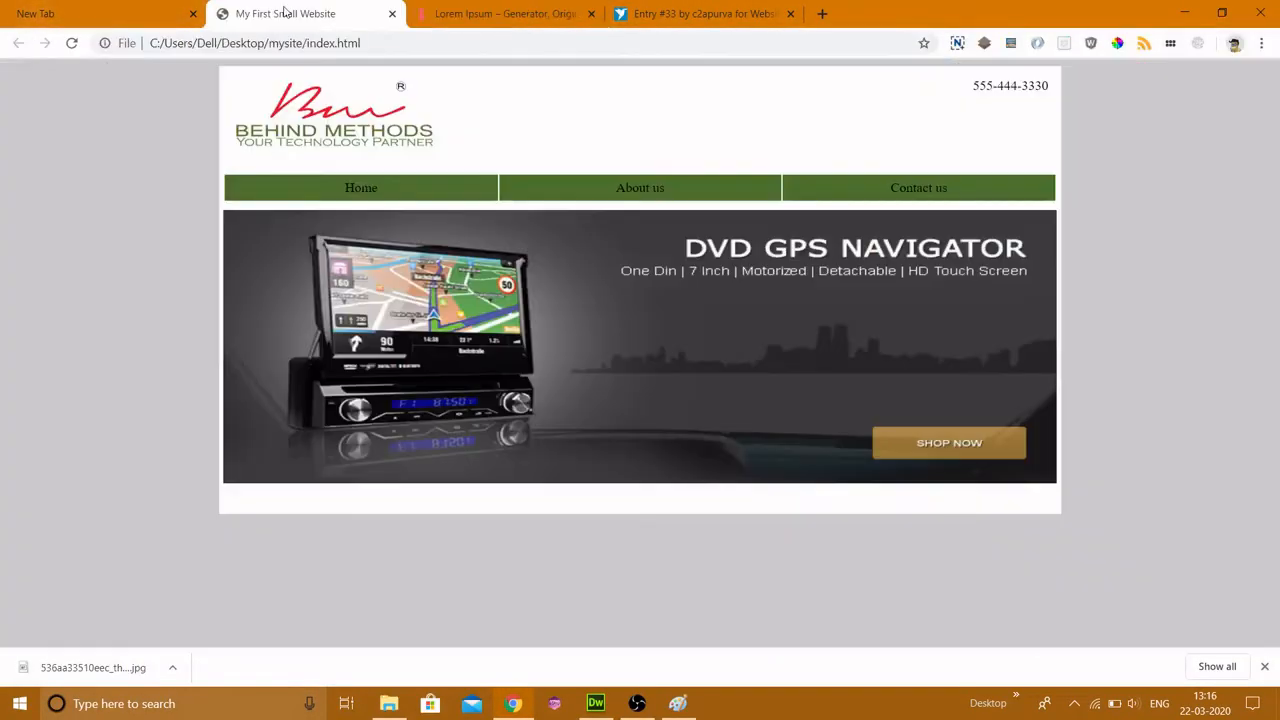
pyautogui.click(78, 44)
pyautogui.scroll(-3, 128, 415)
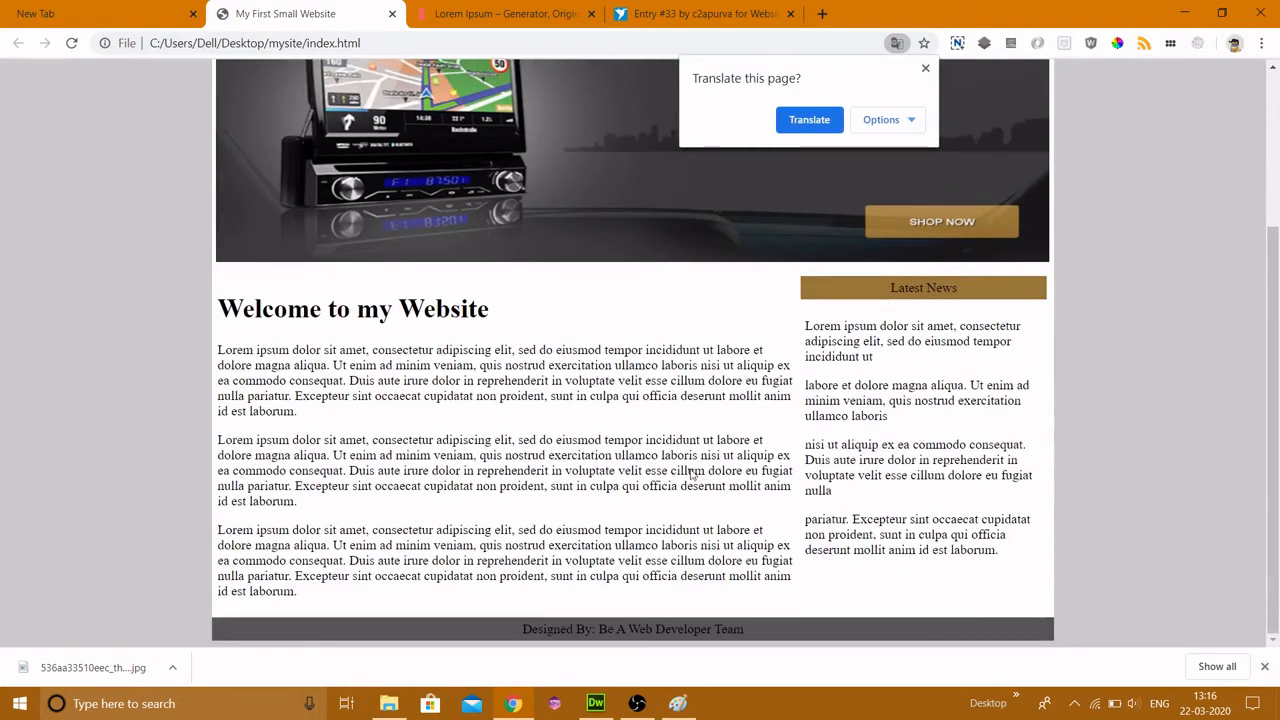
pyautogui.scroll(3, 581, 471)
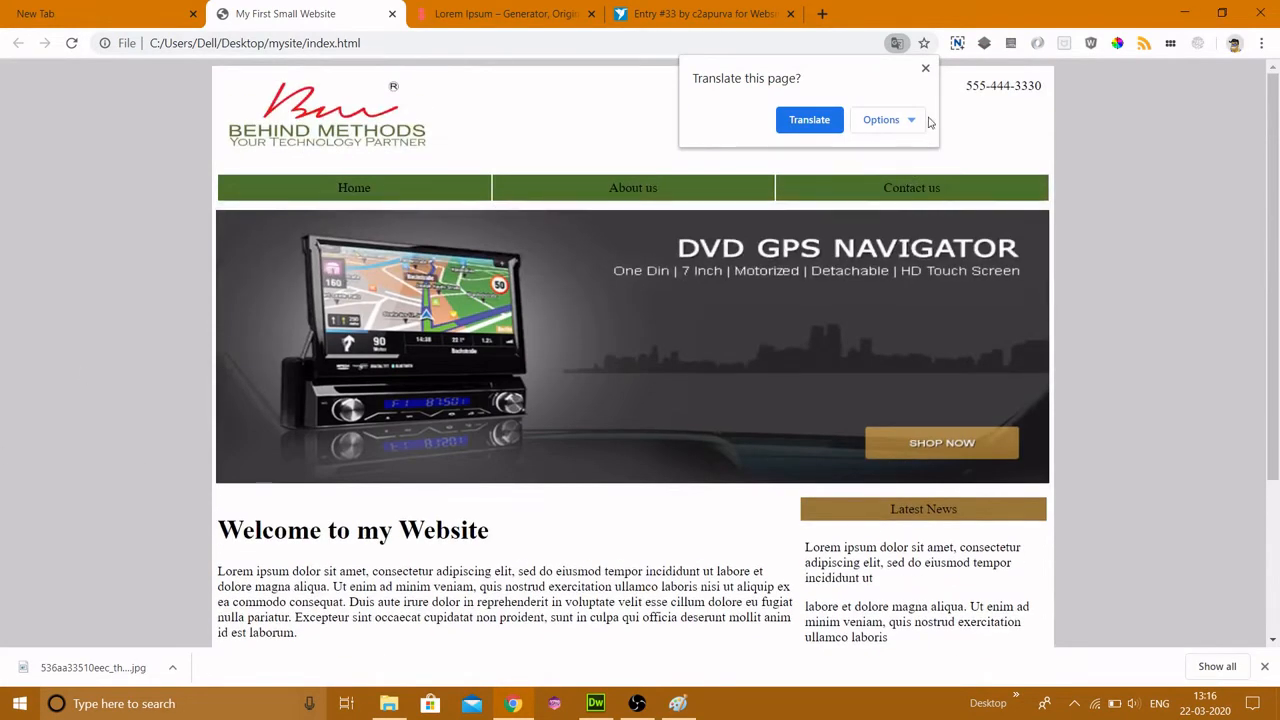
pyautogui.click(926, 69)
pyautogui.scroll(-3, 573, 468)
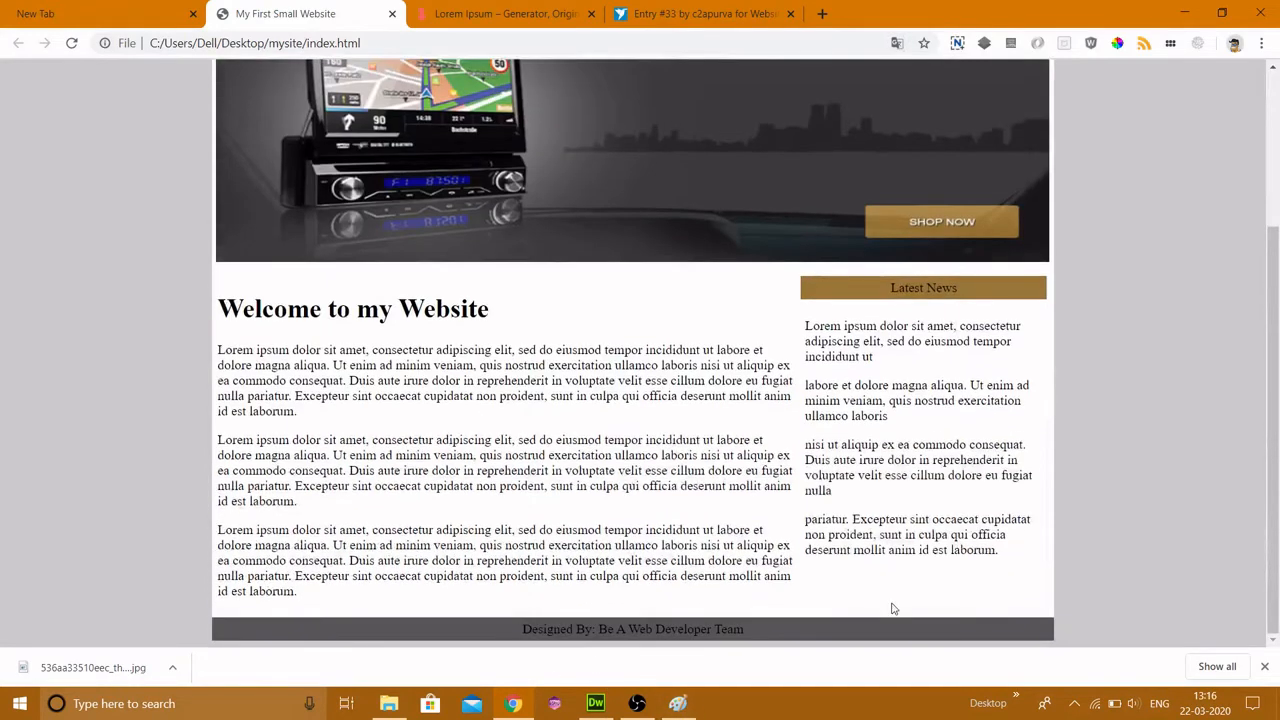
pyautogui.scroll(3, 662, 471)
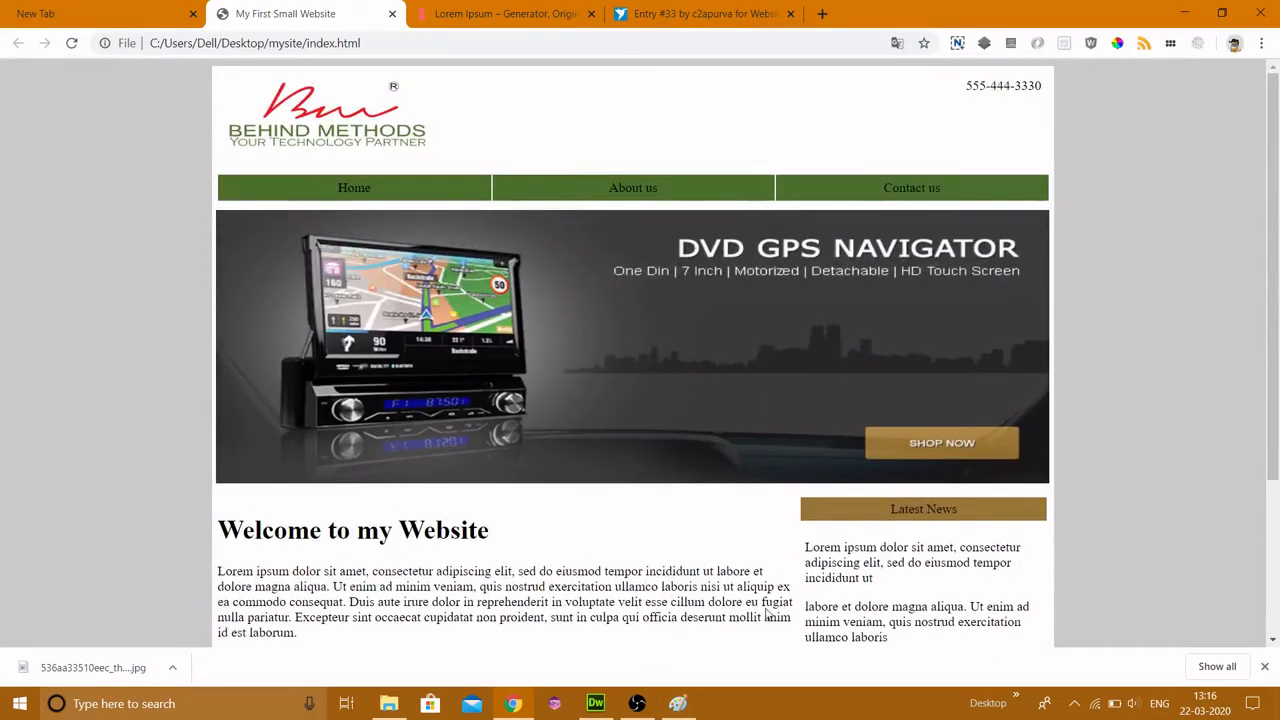
# Switch to the layout sketch in Paint and compare its sections with the page built in Dreamweaver
pyautogui.hotkey('alt', 'Tab')
pyautogui.hotkey('alt', 'Tab')
pyautogui.hotkey('alt', 'Tab')
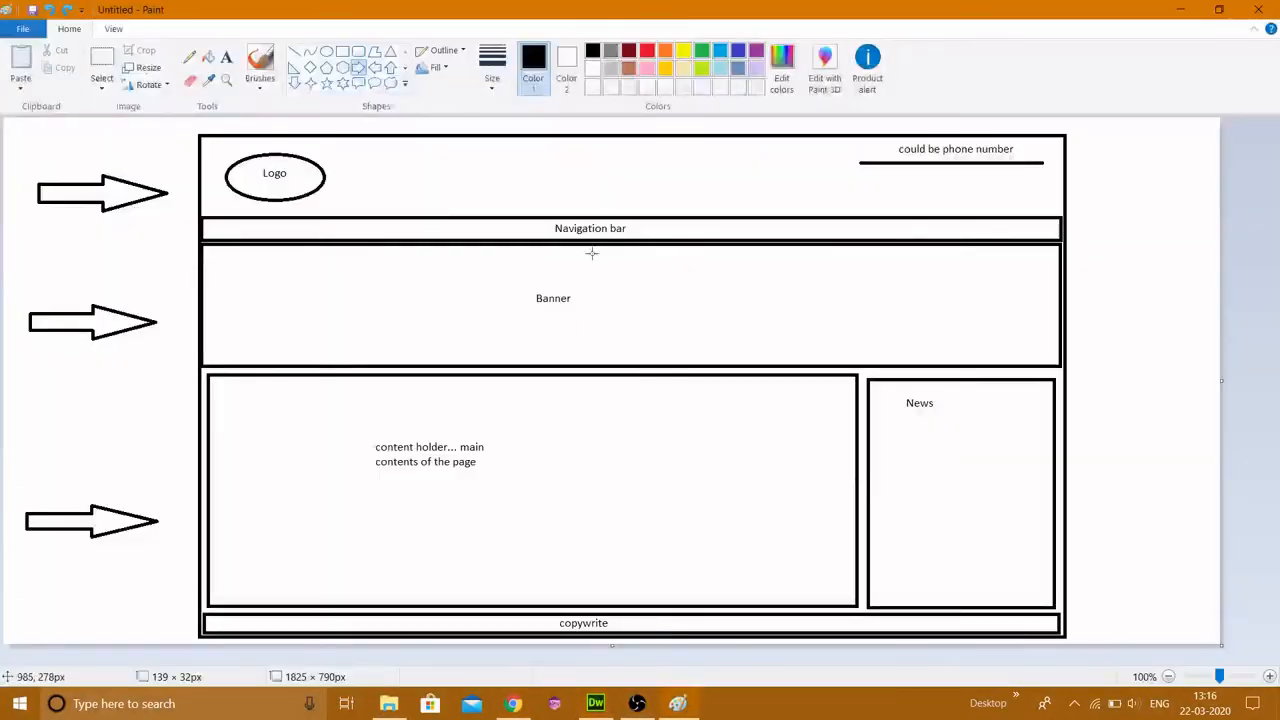
pyautogui.hotkey('alt', 'Tab')
pyautogui.scroll(2, 614, 300)
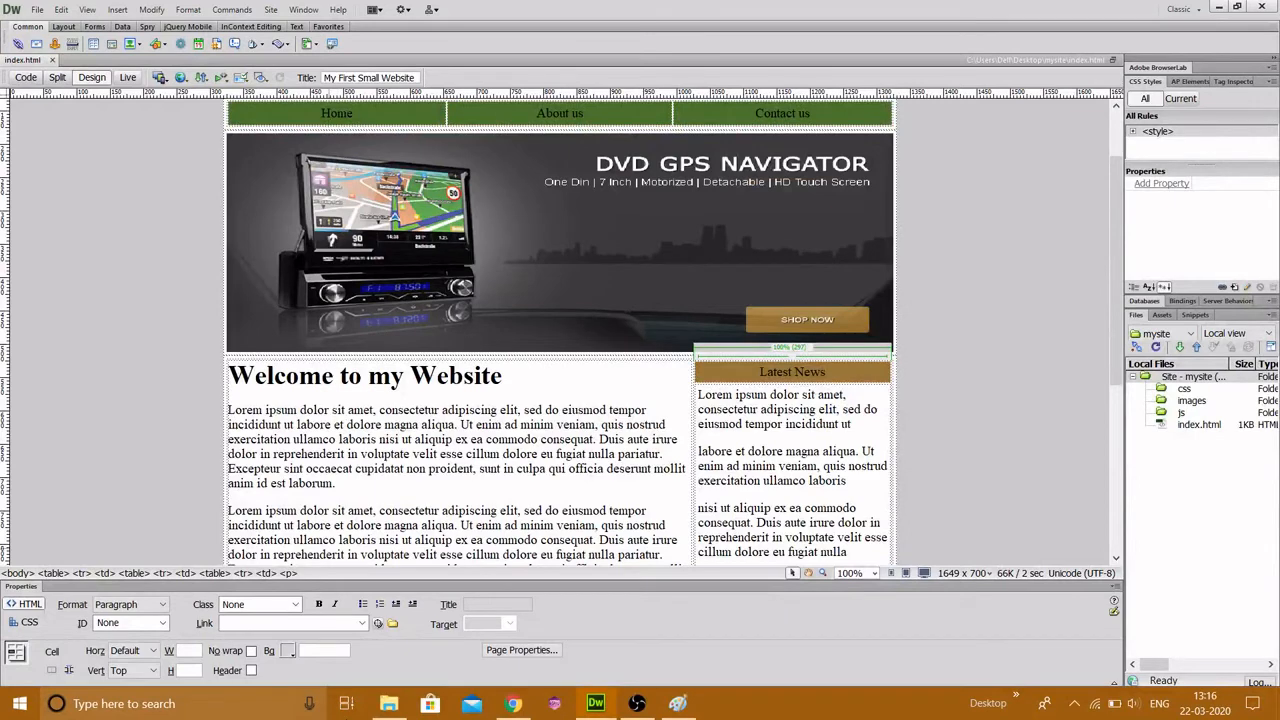
pyautogui.click(596, 705)
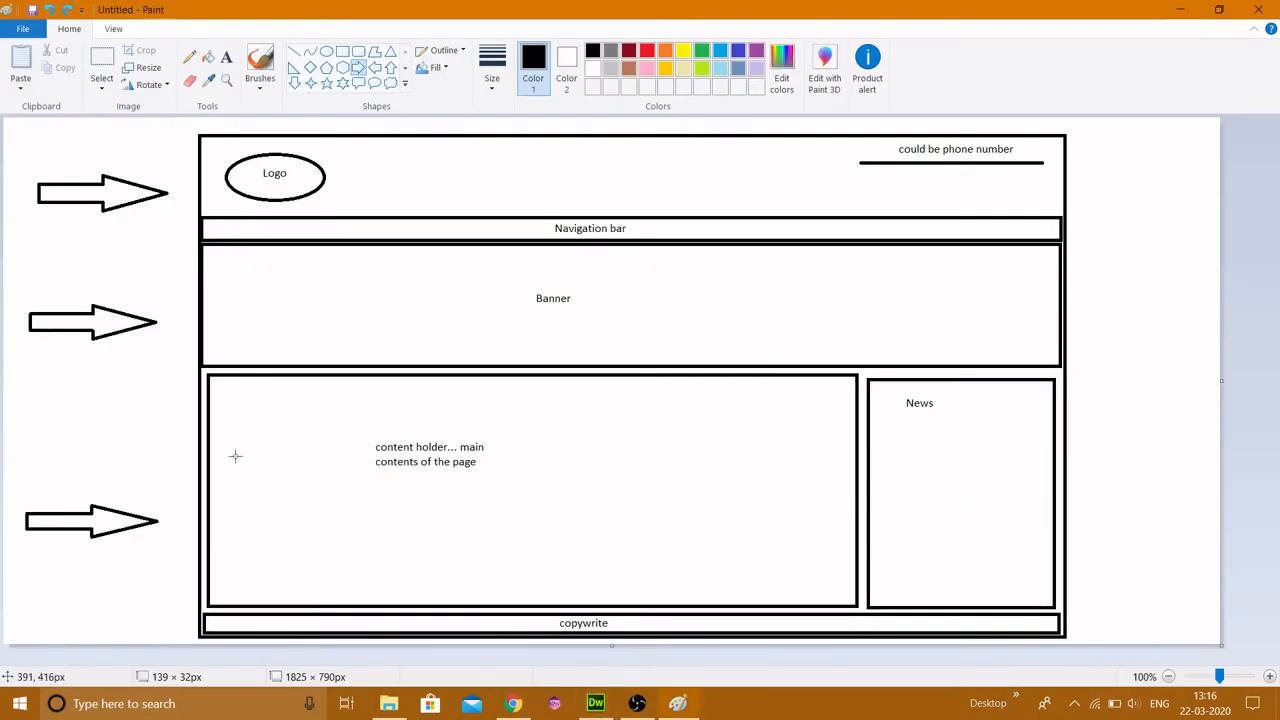
# Switch back to Dreamweaver and link the Home text in the navigation bar to index.html
pyautogui.click(599, 706)
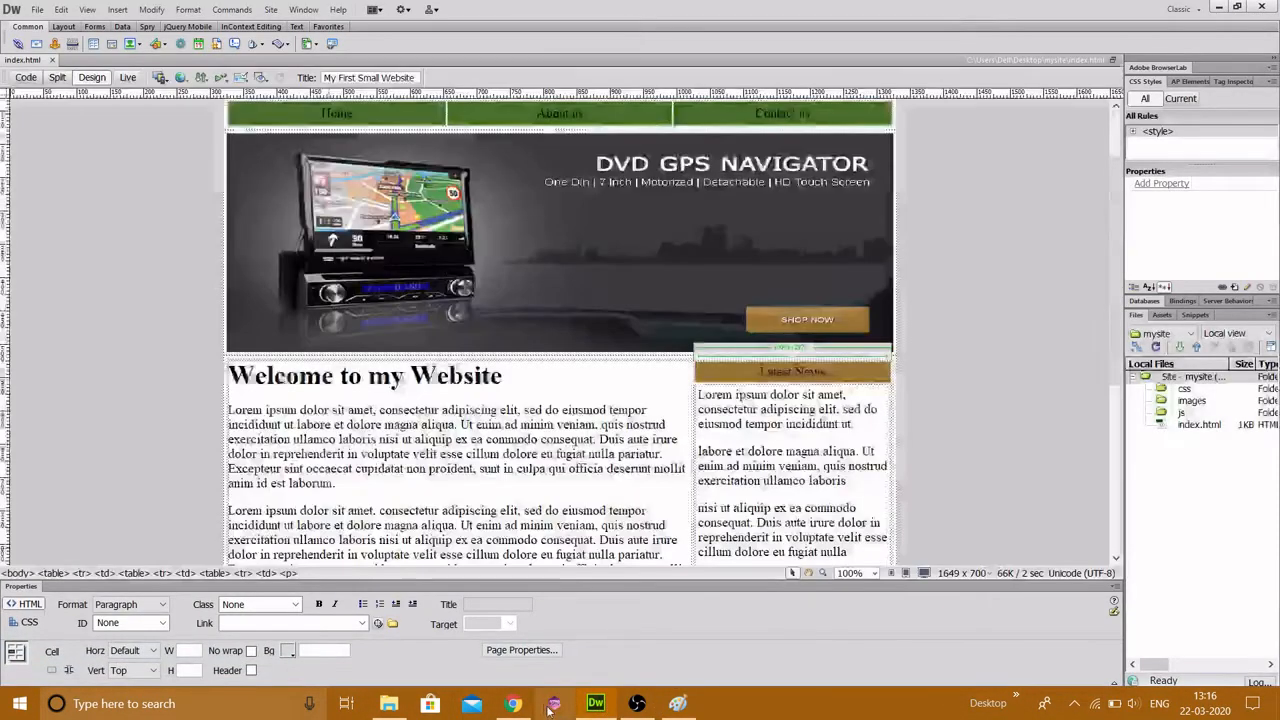
pyautogui.doubleClick(350, 113)
pyautogui.click(246, 623)
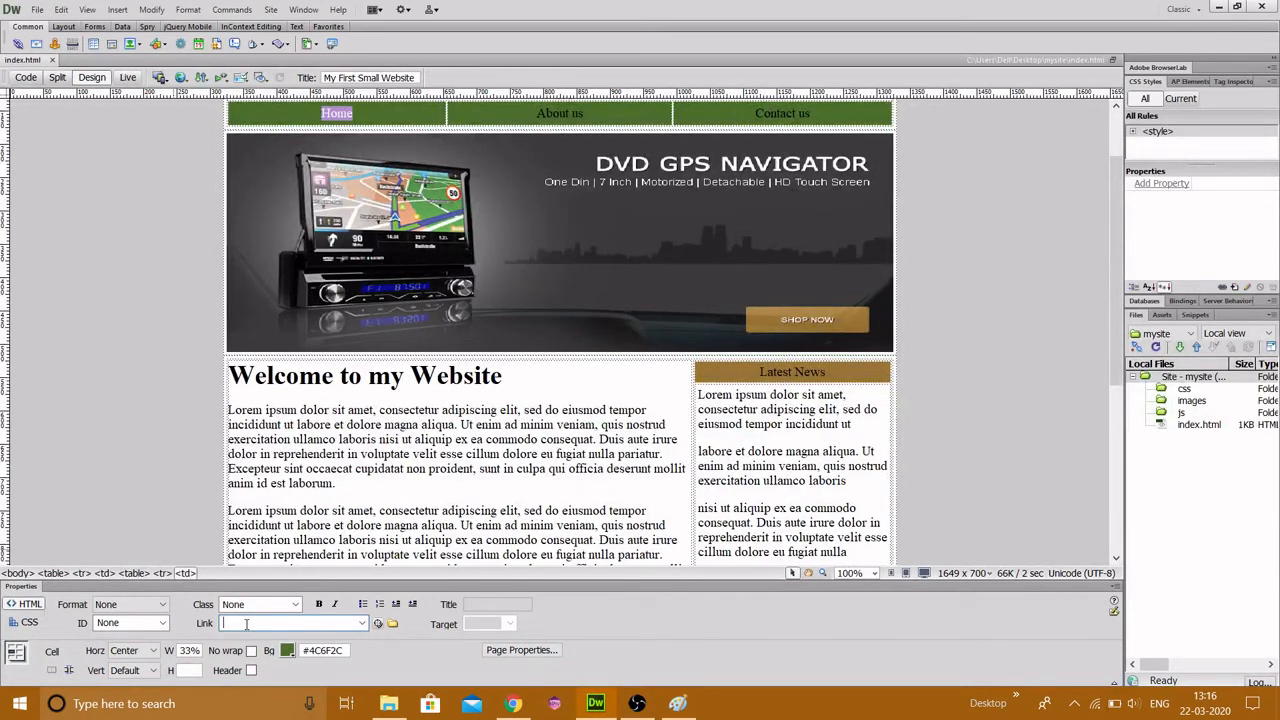
pyautogui.write('index.html')
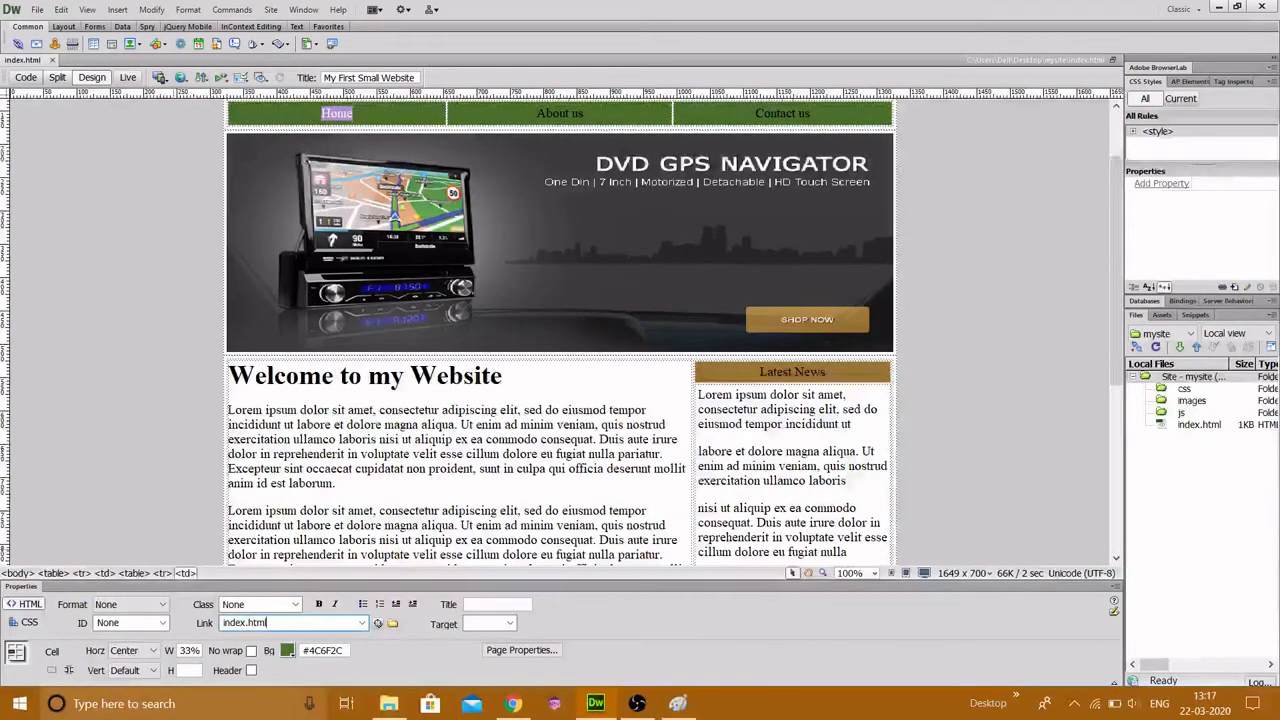
pyautogui.click(527, 469)
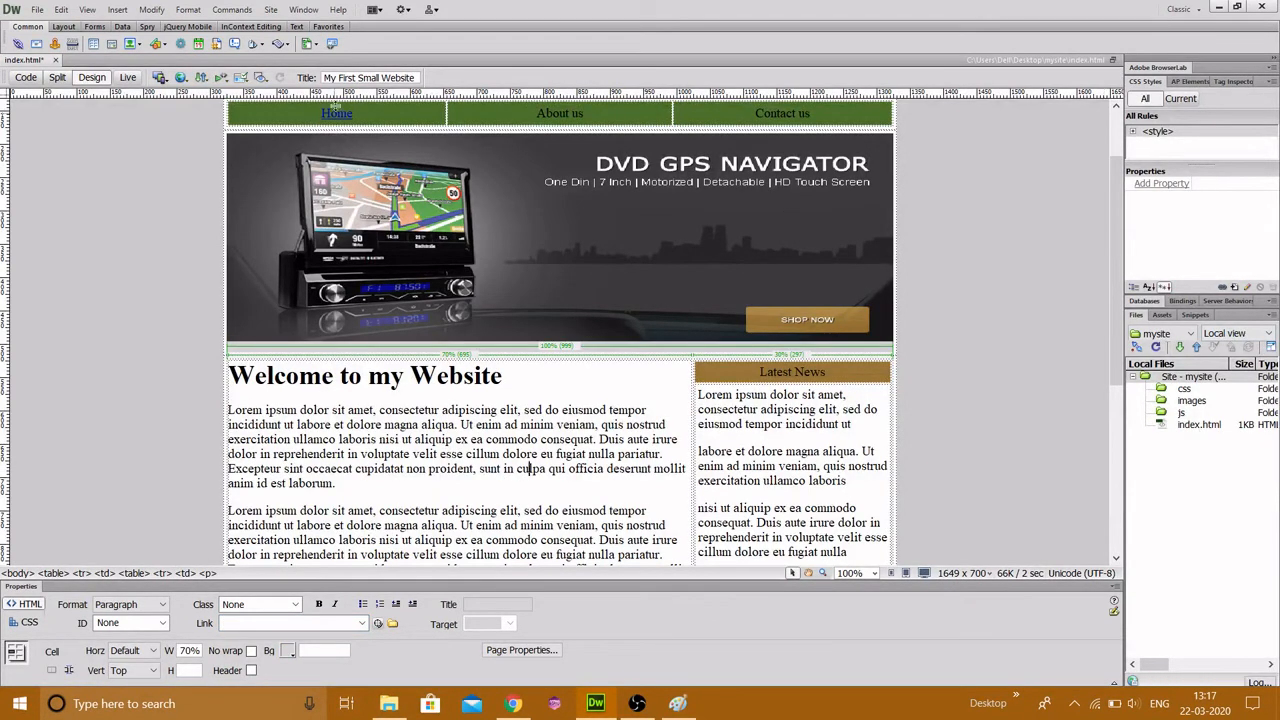
# Link the About us text in the navigation bar to about.html
pyautogui.moveTo(604, 113); pyautogui.dragTo(537, 113)
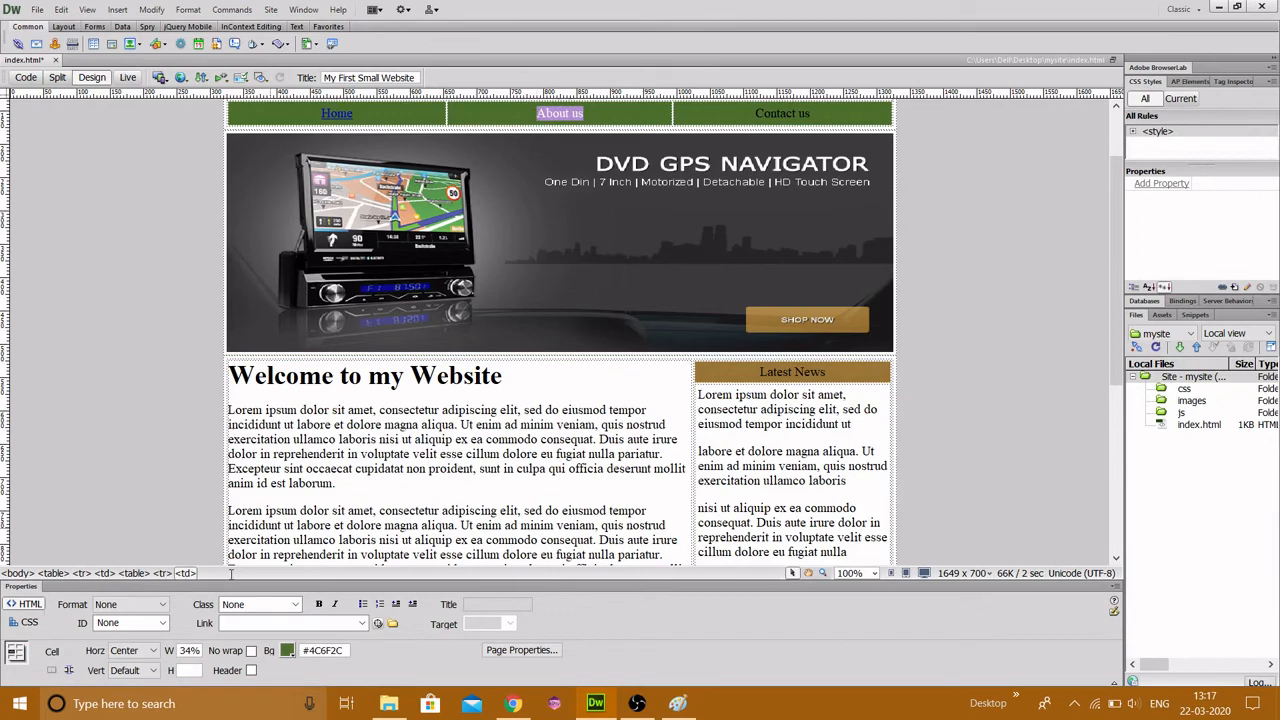
pyautogui.click(227, 624)
pyautogui.write('about')
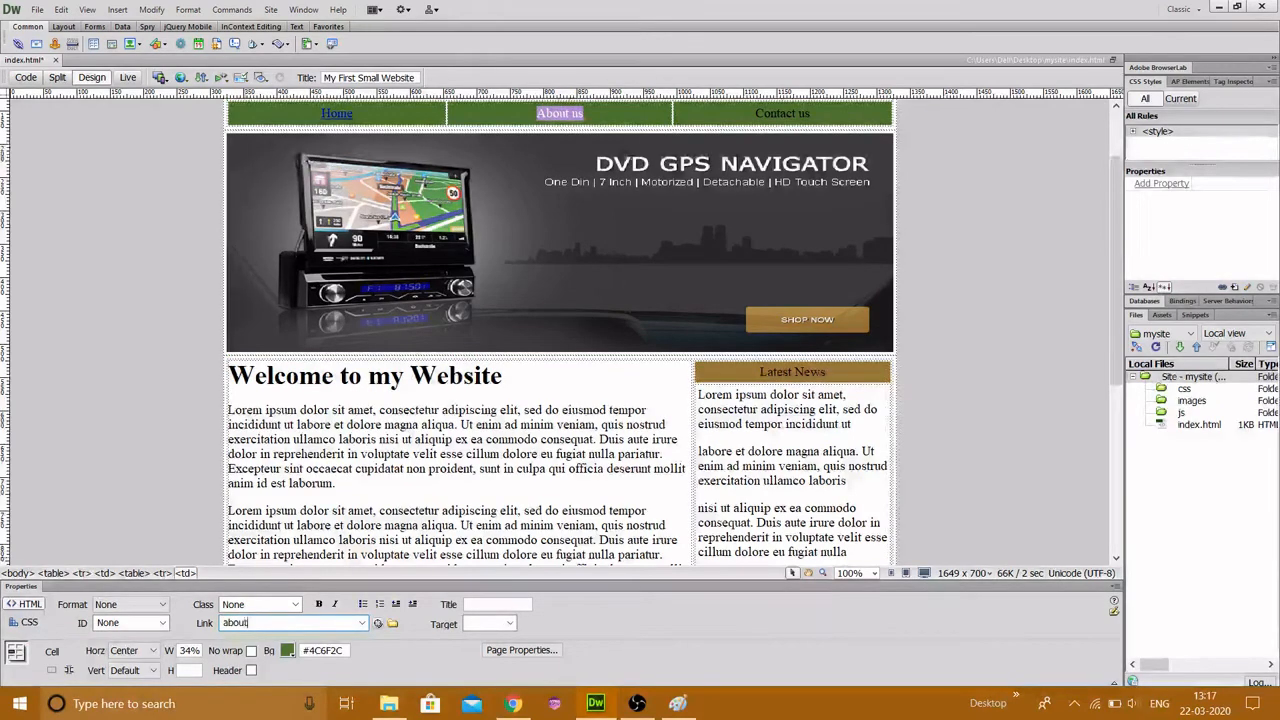
pyautogui.write('ushtml')
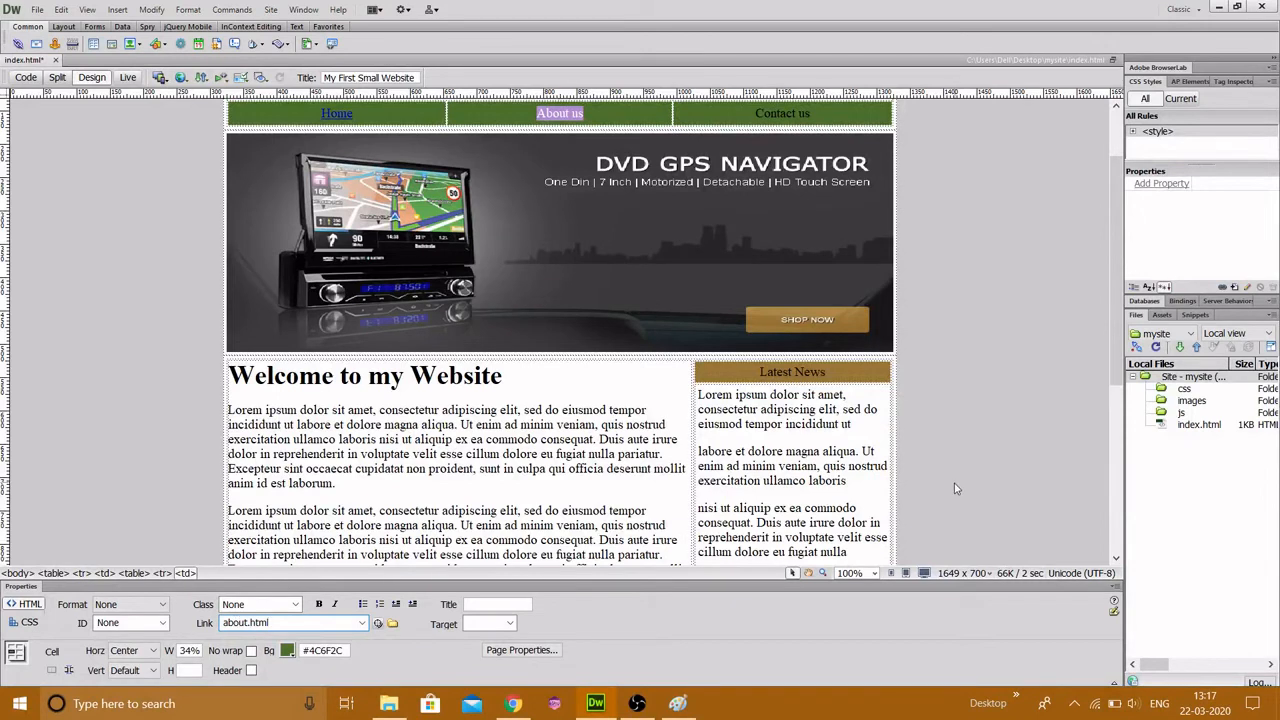
pyautogui.click(439, 514)
# Link the Contact us text in the navigation bar to contact.html
pyautogui.moveTo(810, 113); pyautogui.dragTo(755, 113)
pyautogui.click(252, 624)
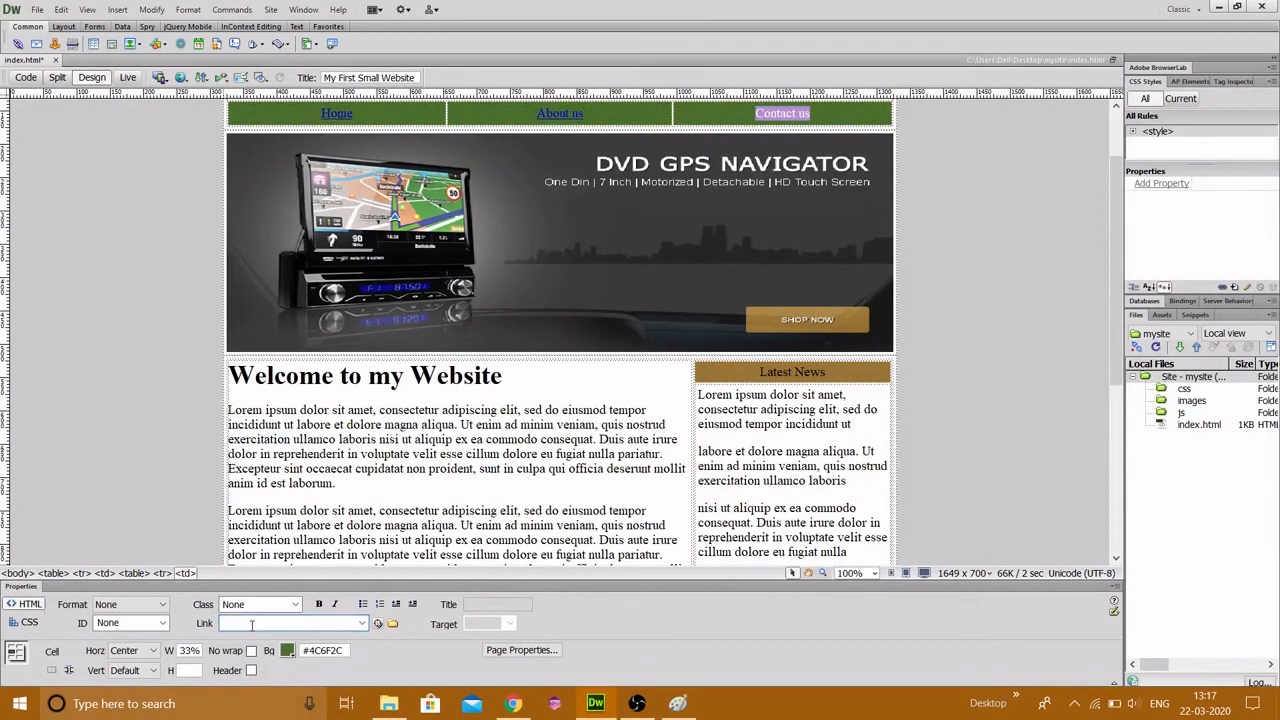
pyautogui.write('contact.ht')
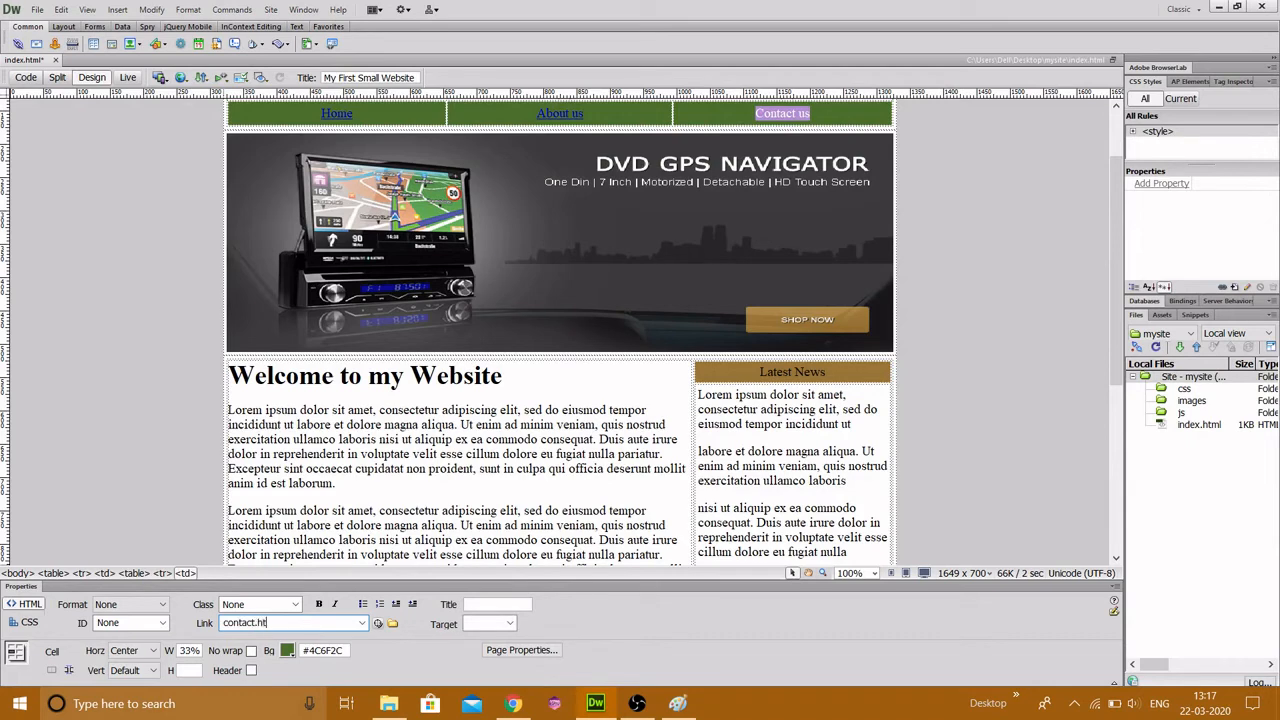
pyautogui.write('ml')
pyautogui.click(543, 511)
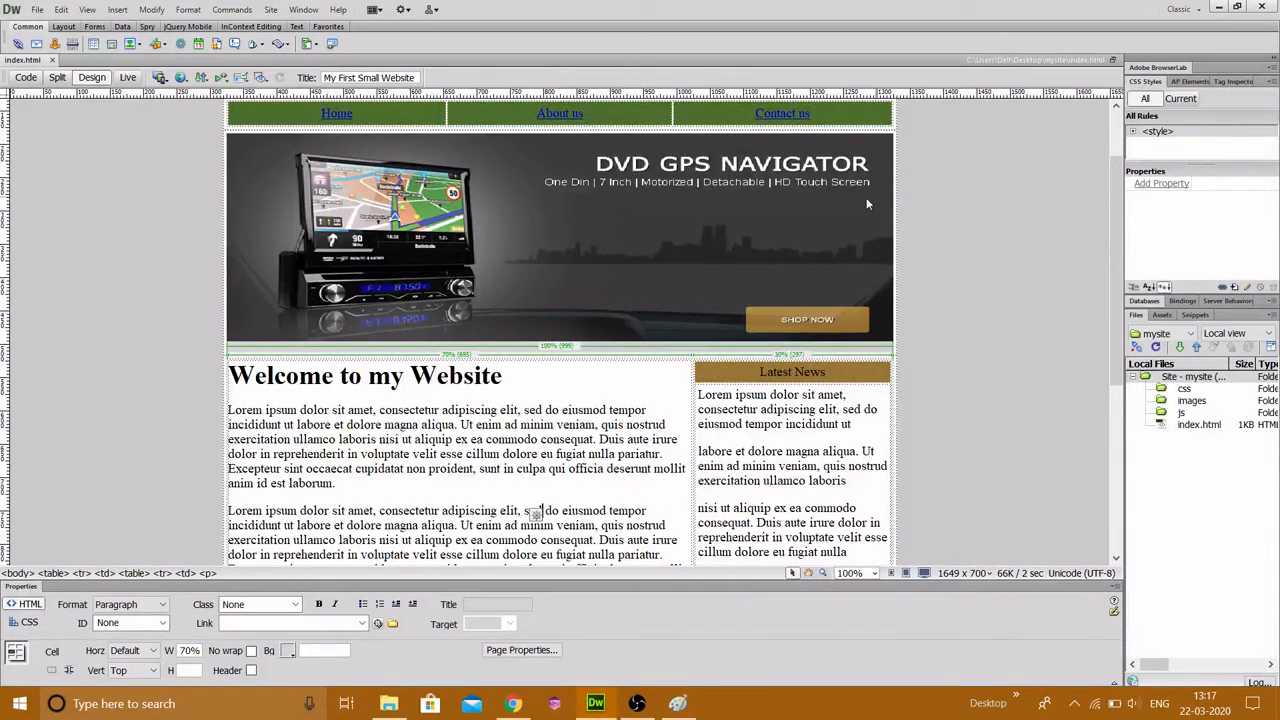
# Examine the style block in the page's code and the Appearance (CSS) settings in the page properties
pyautogui.scroll(2, 468, 148)
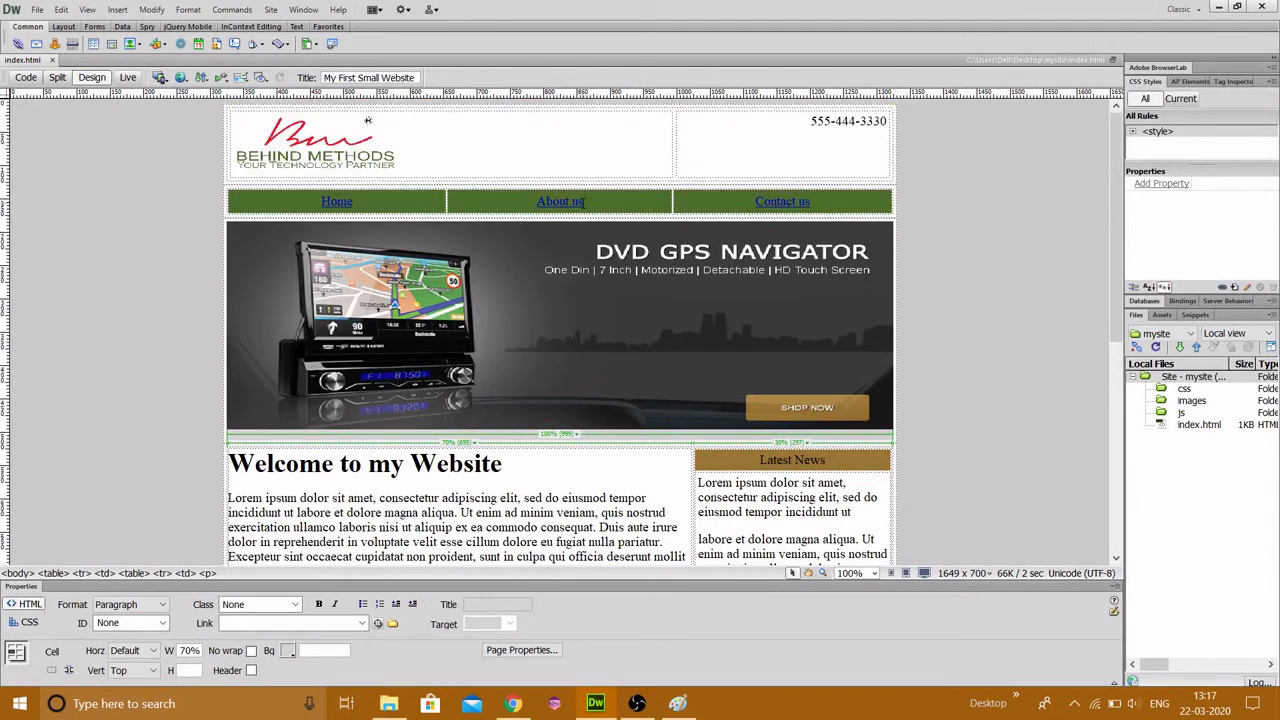
pyautogui.click(337, 203)
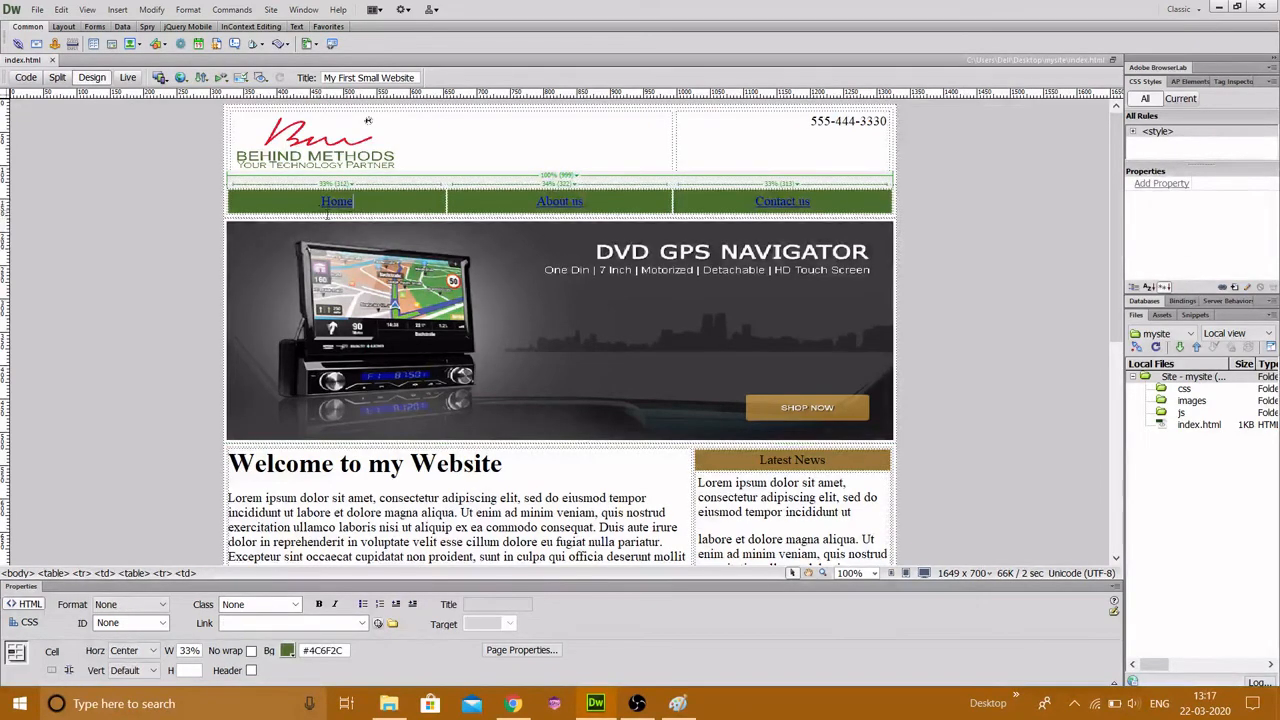
pyautogui.click(22, 78)
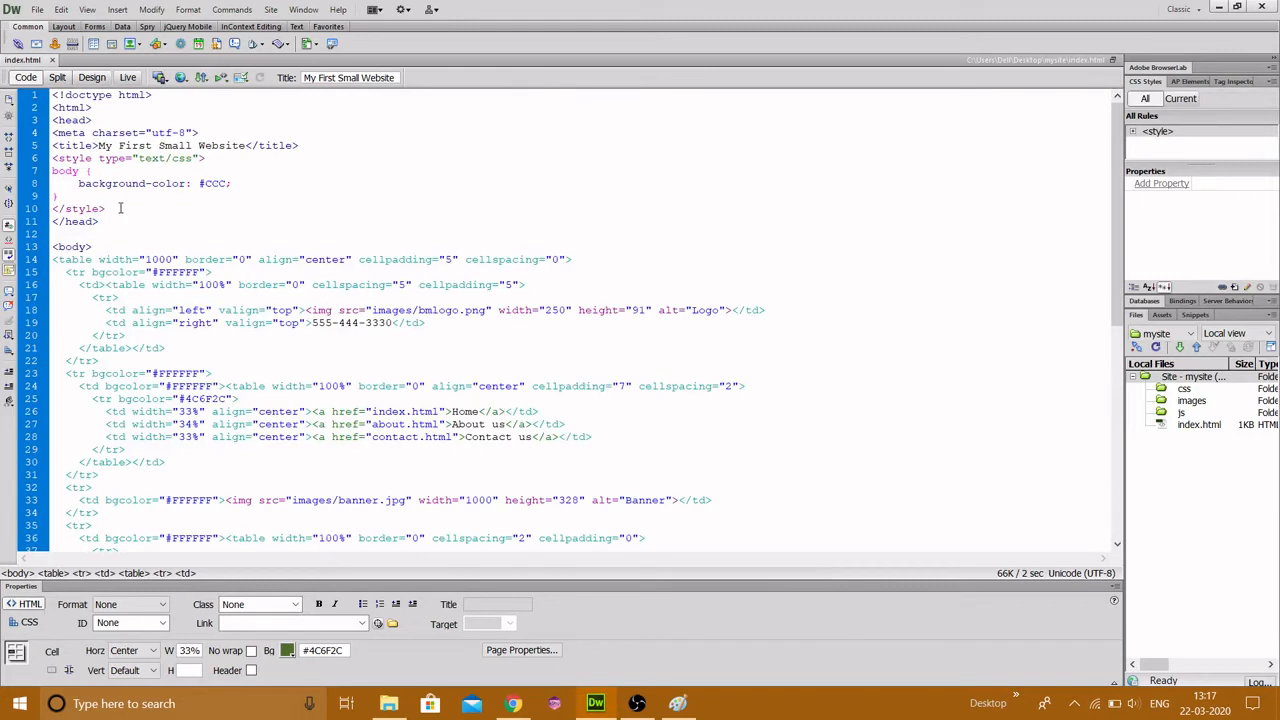
pyautogui.click(68, 196)
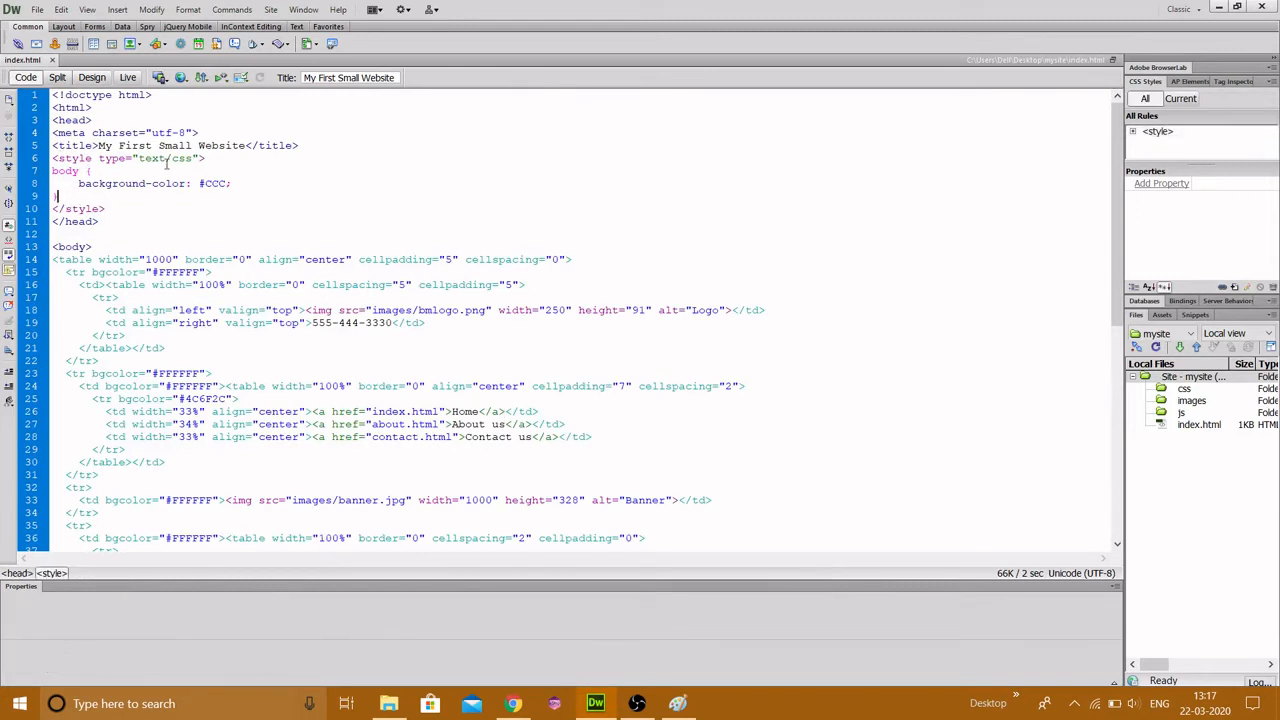
pyautogui.click(91, 78)
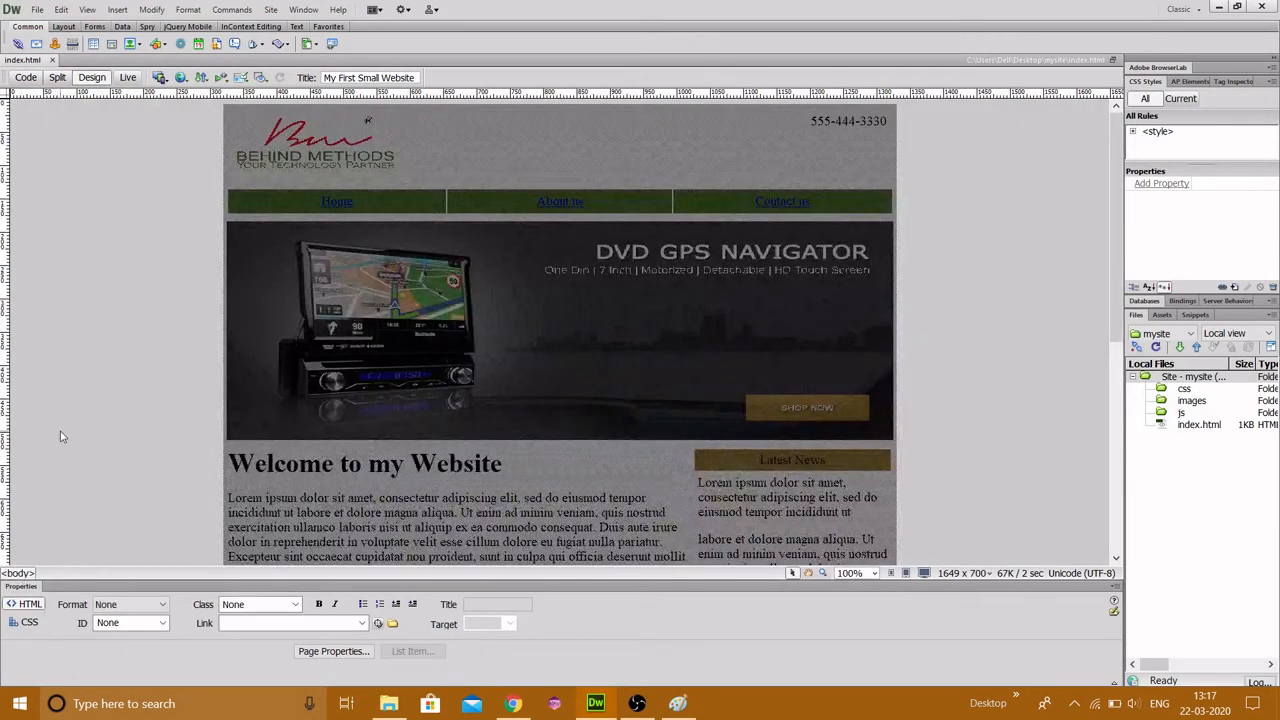
pyautogui.rightClick(60, 436)
pyautogui.click(121, 677)
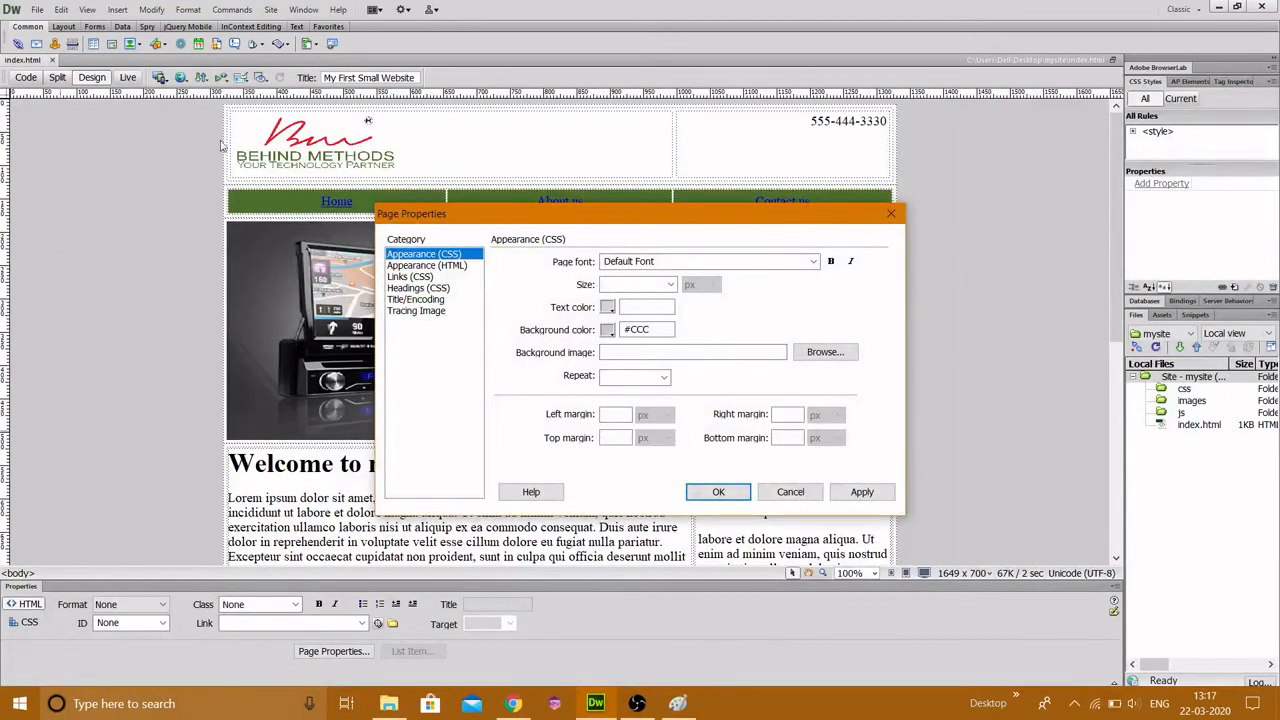
pyautogui.click(790, 491)
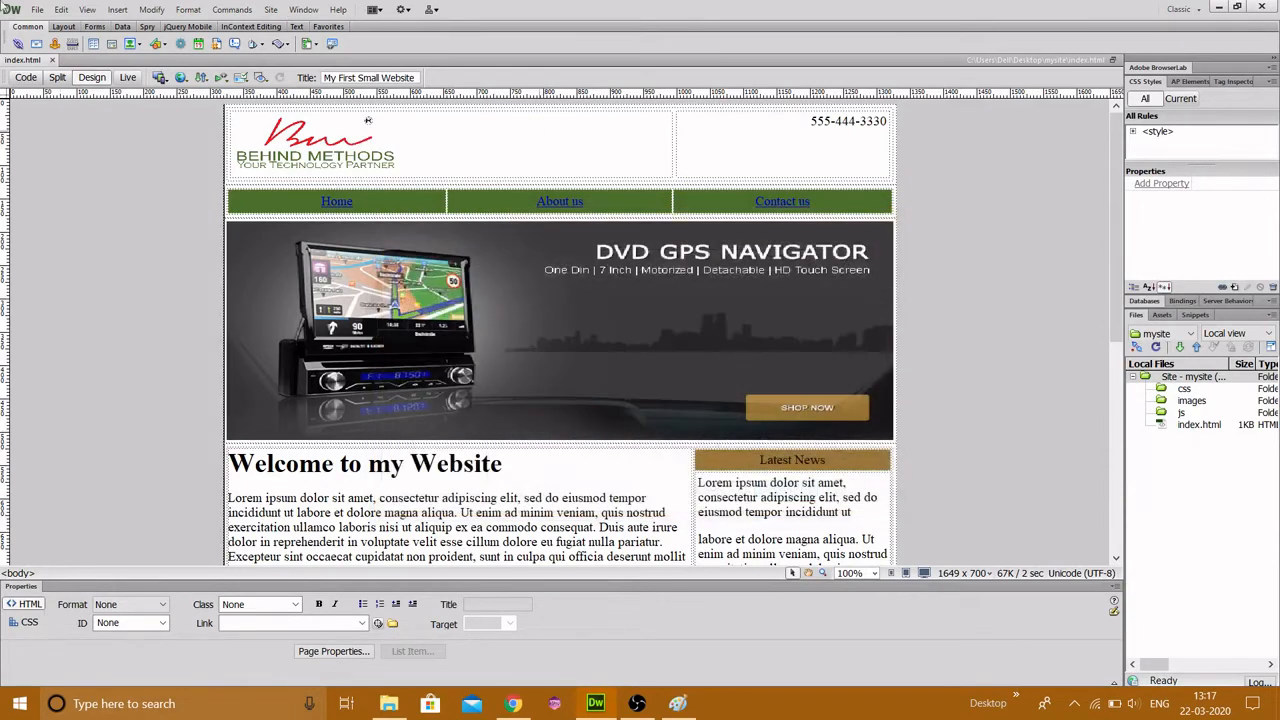
# In the page code, insert three empty lines after the body rule in the style block
pyautogui.click(30, 78)
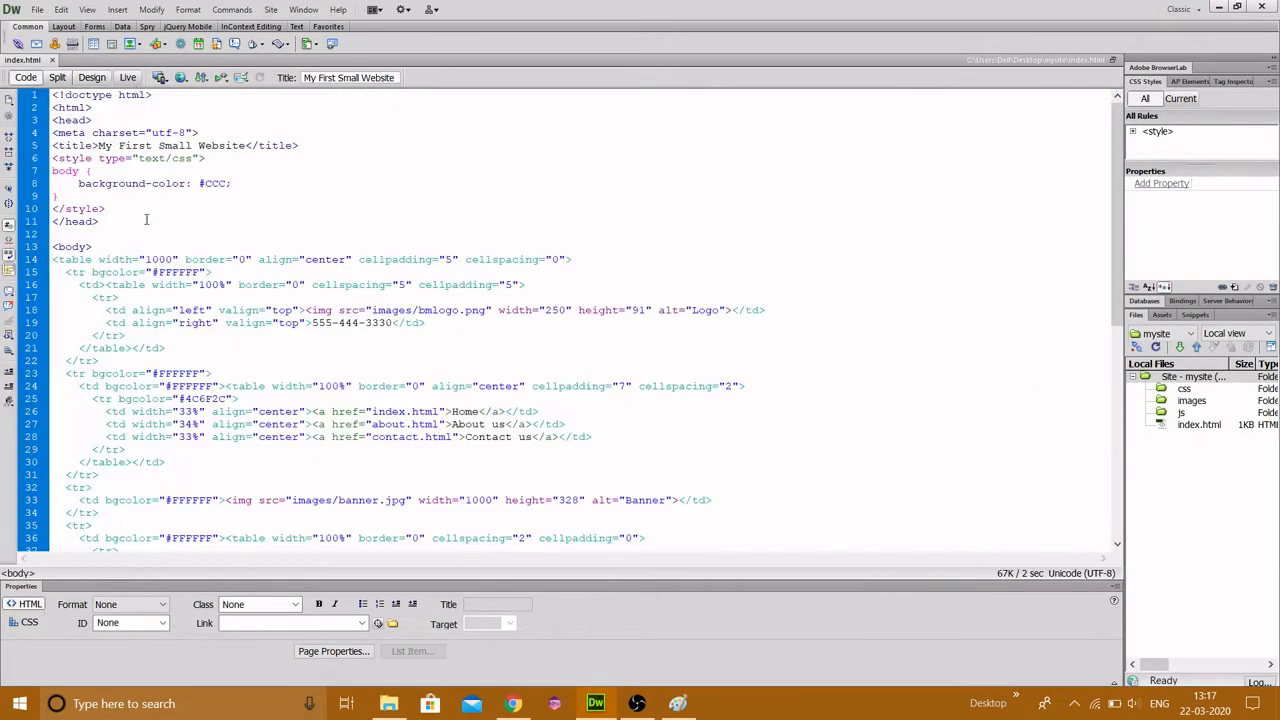
pyautogui.click(66, 196)
pyautogui.press('Return')
pyautogui.press('Return')
pyautogui.press('Return')
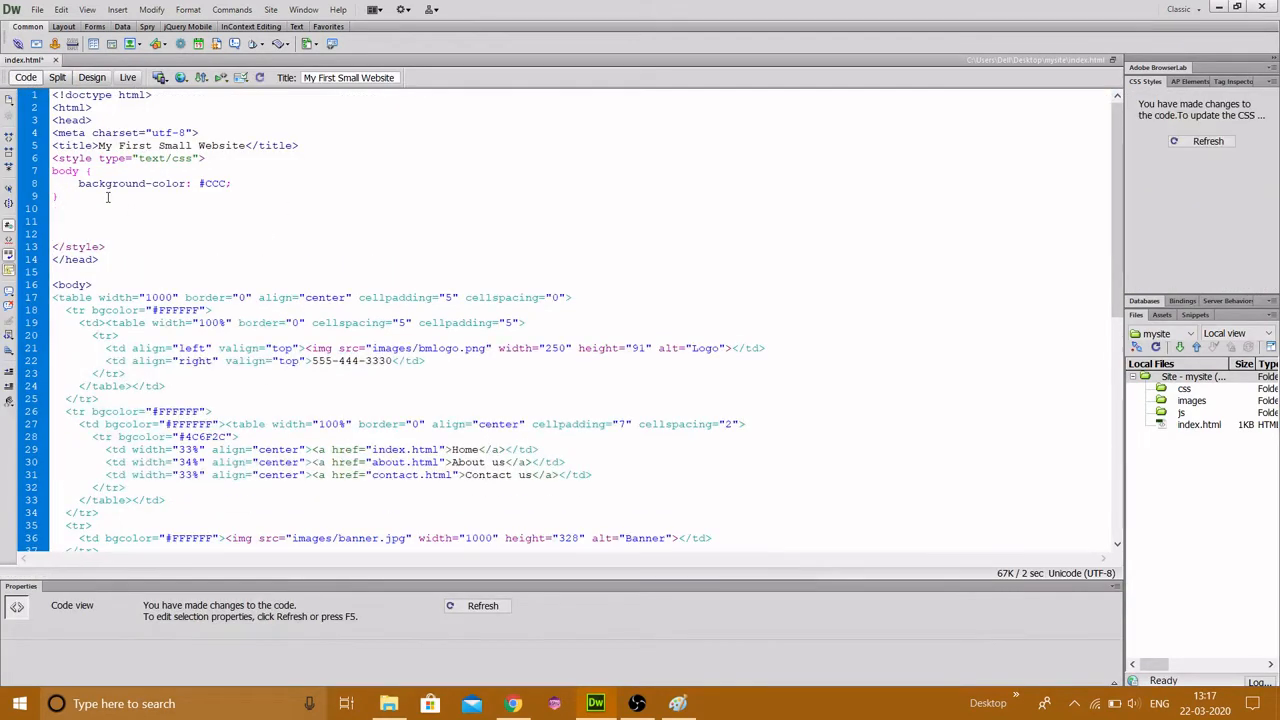
pyautogui.press('Up')
pyautogui.press('Up')
# Locate the Home link's anchor tag in the code and start an empty a{} rule below the body rule in the style block
pyautogui.scroll(-3, 338, 443)
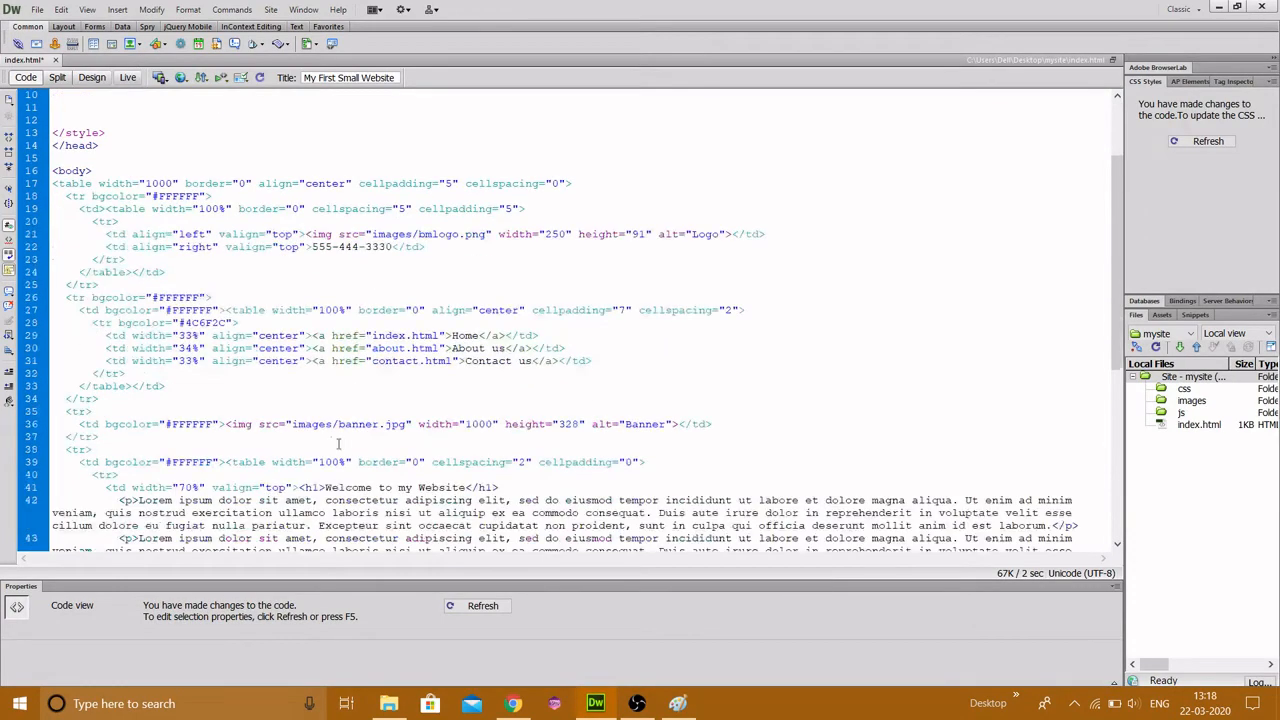
pyautogui.scroll(-2, 327, 449)
pyautogui.click(91, 77)
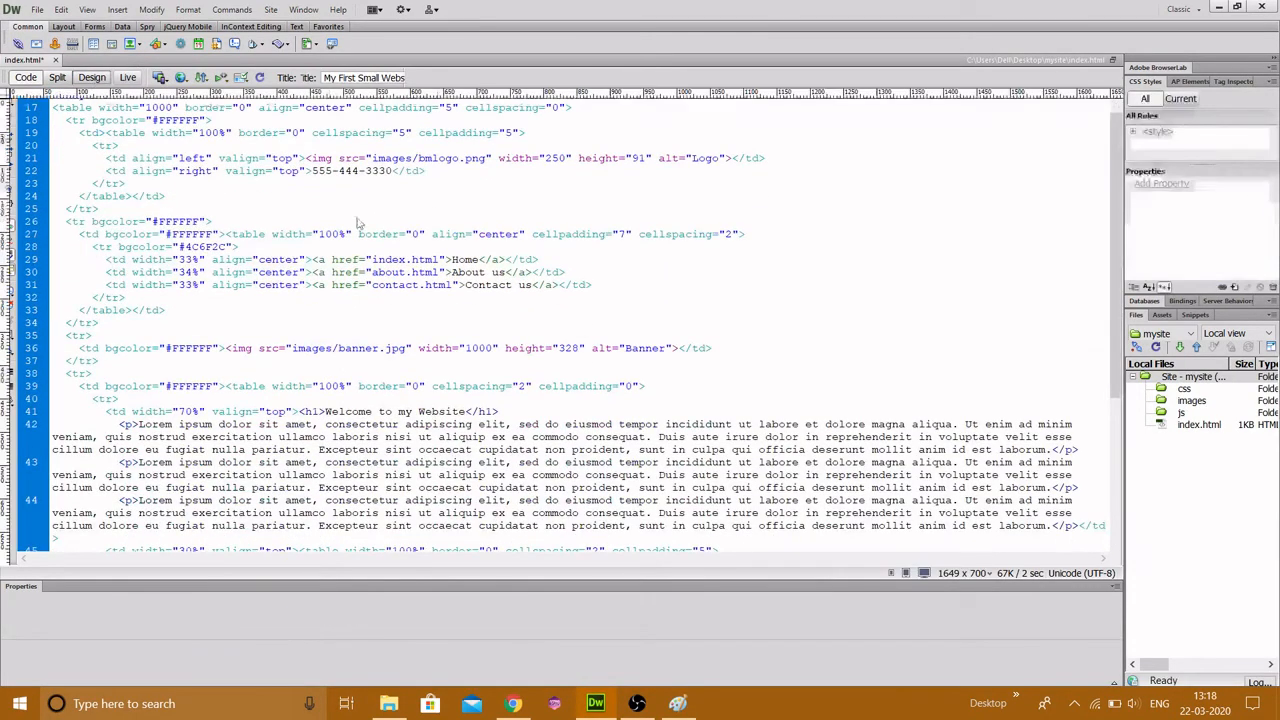
pyautogui.moveTo(354, 202); pyautogui.dragTo(321, 202)
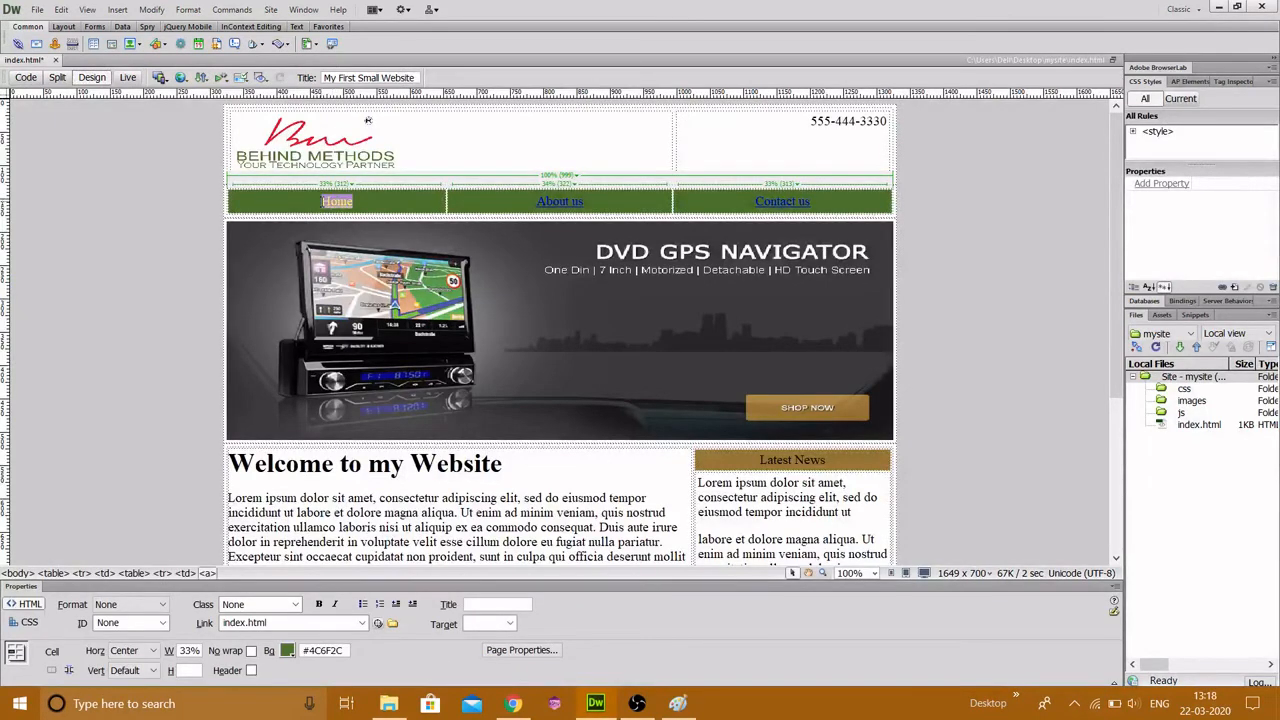
pyautogui.click(25, 77)
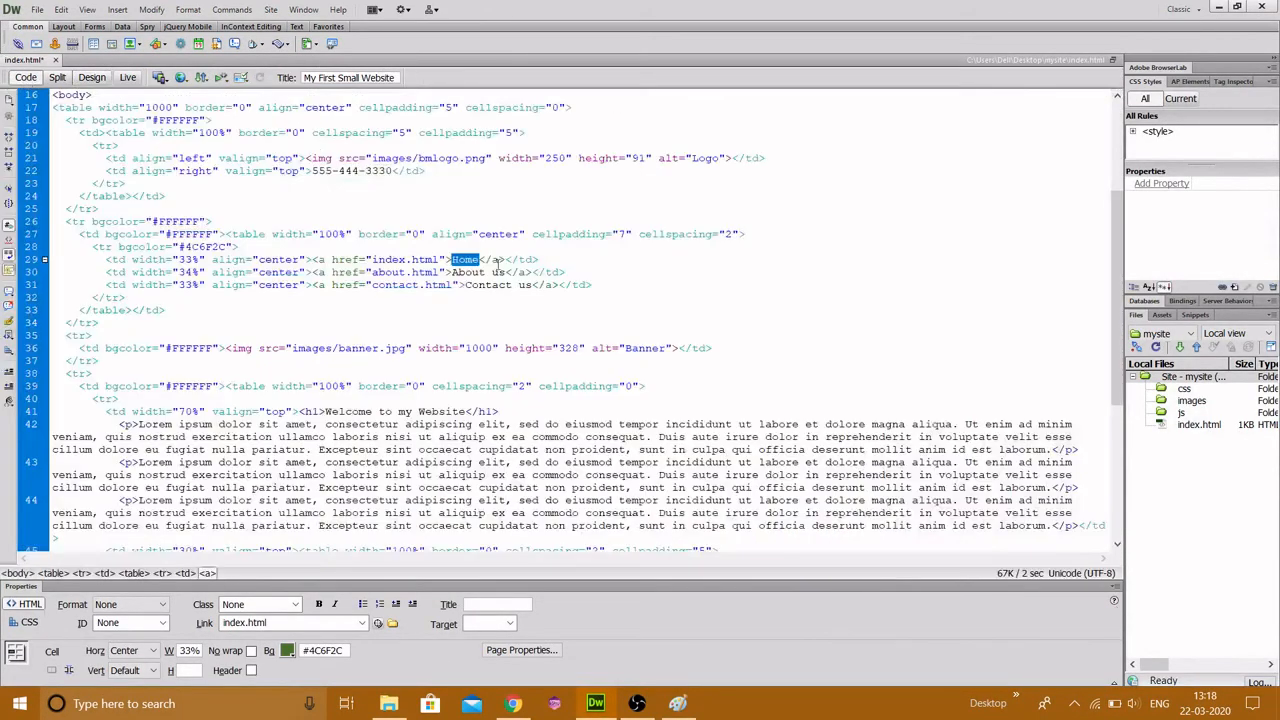
pyautogui.scroll(5, 100, 200)
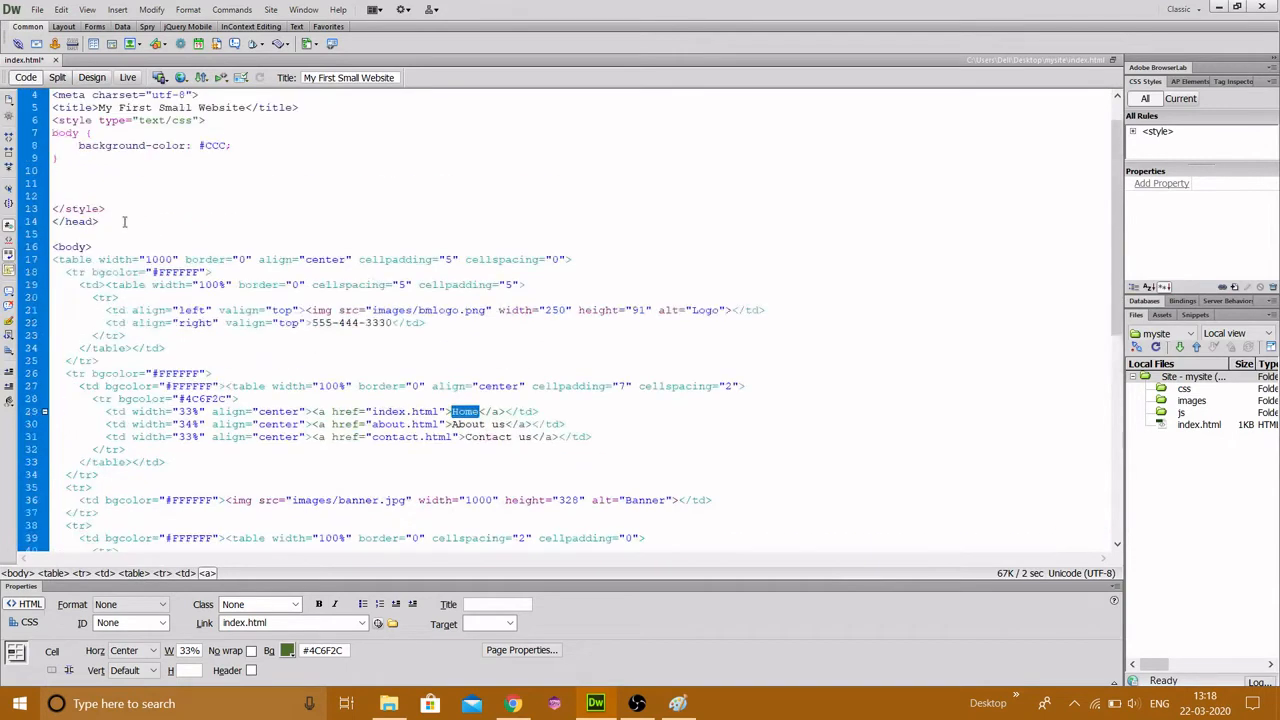
pyautogui.click(86, 210)
pyautogui.write('a{}')
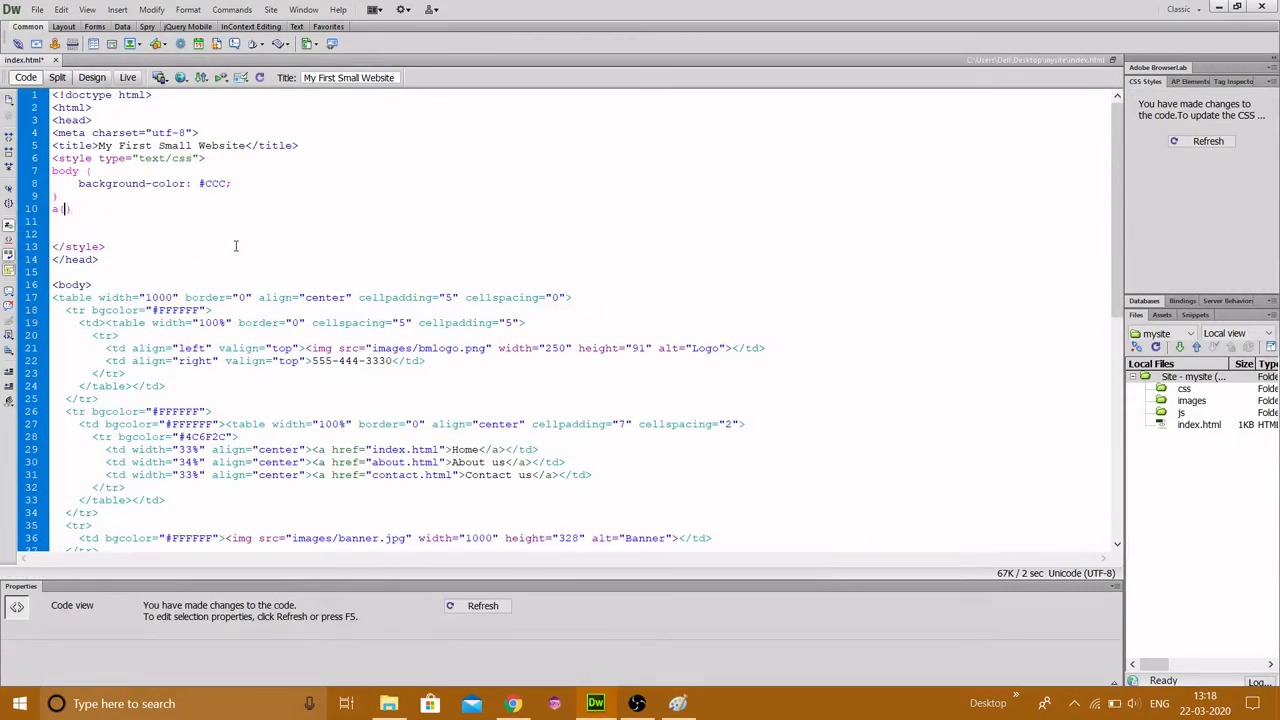
pyautogui.press('Return')
pyautogui.press('Return')
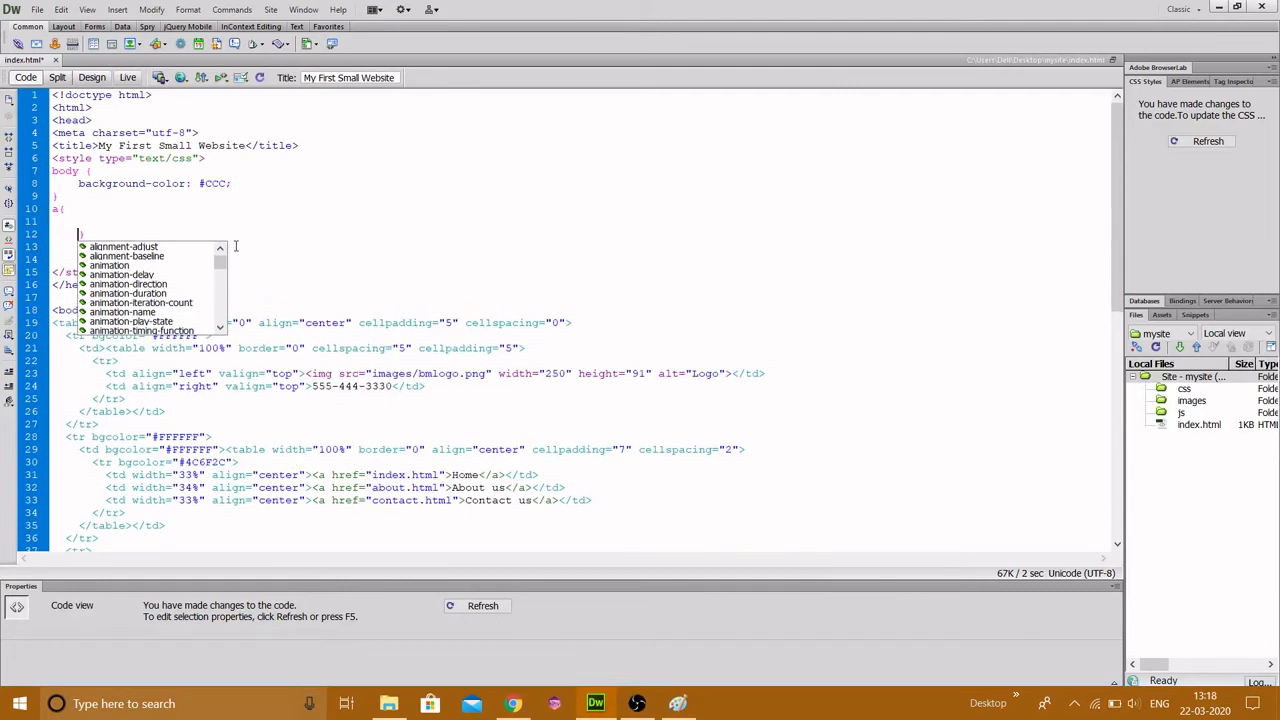
# Add color:#fff; to the a rule and put its closing brace unindented on its own line
pyautogui.write('color:')
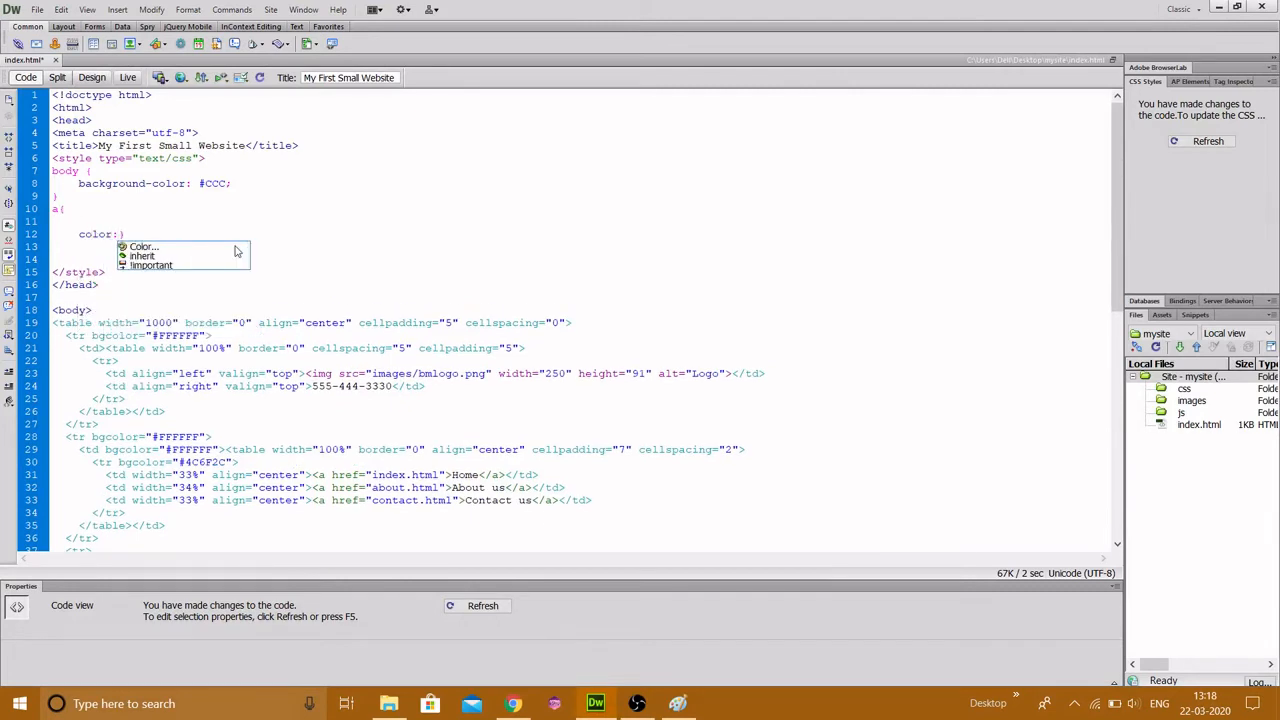
pyautogui.press('Return')
pyautogui.write('#fff;')
pyautogui.press('Return')
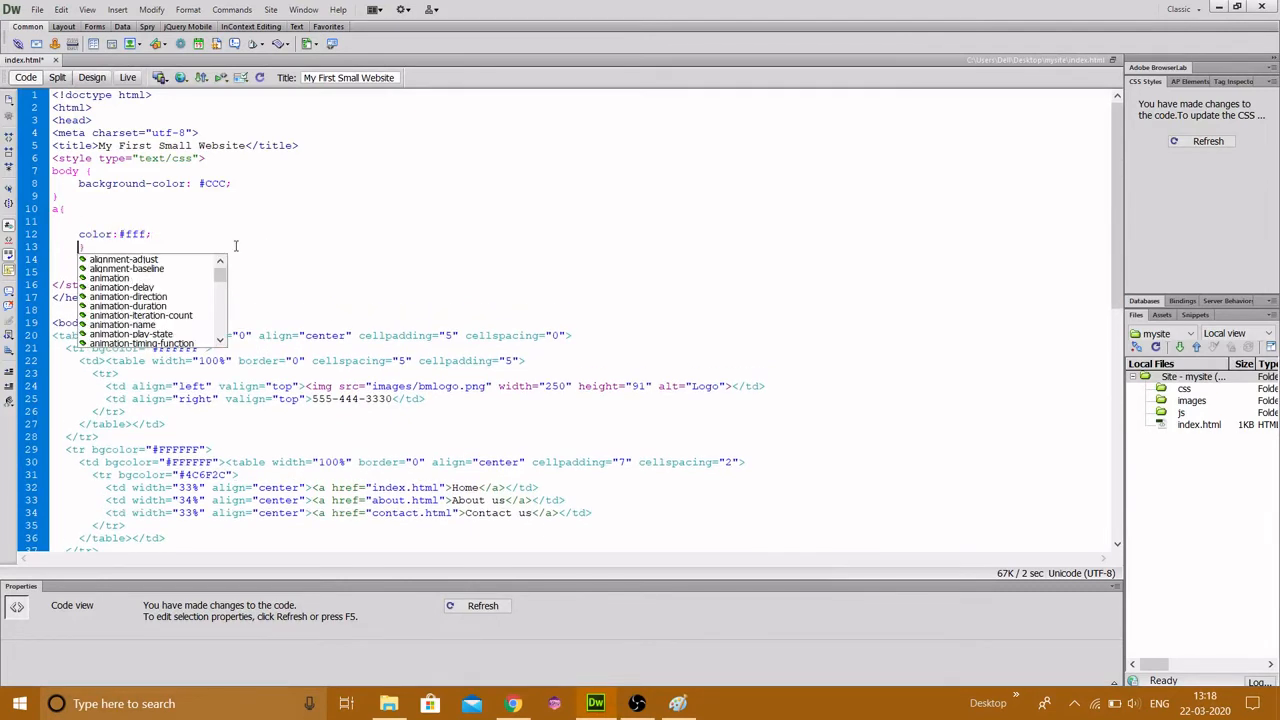
pyautogui.press('BackSpace')
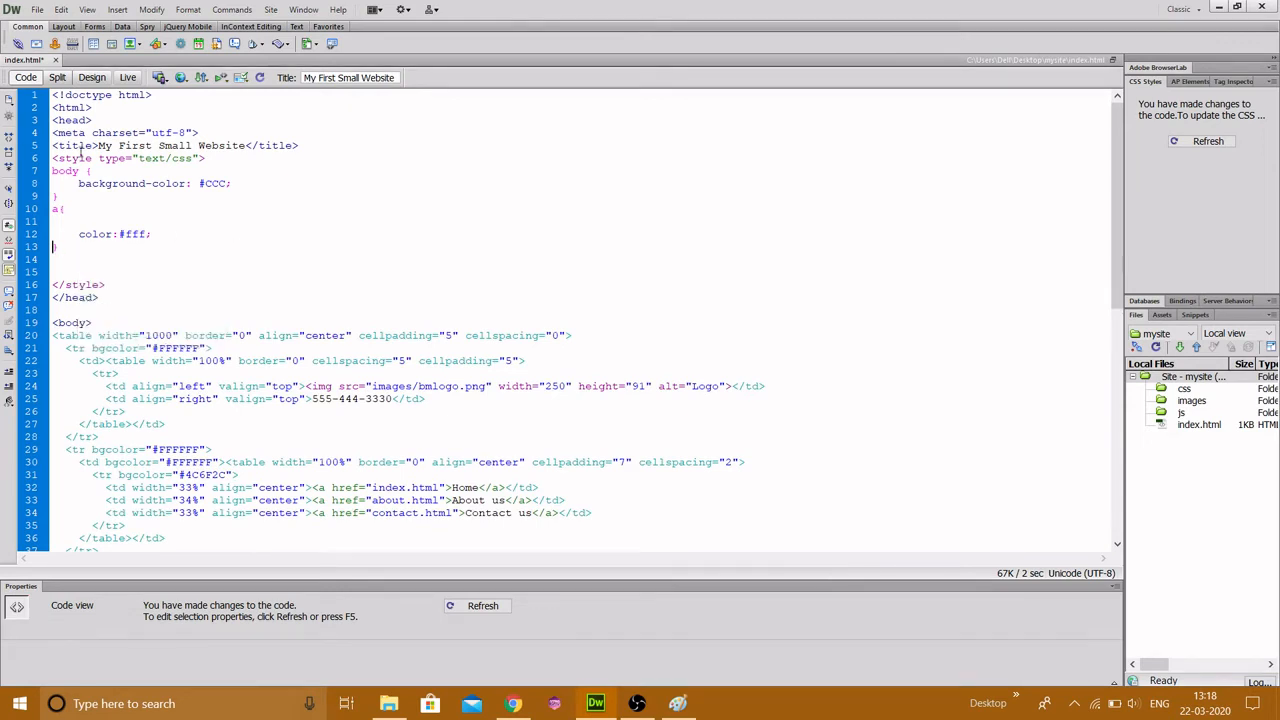
# Replace the color value in the a rule with #FFF
pyautogui.moveTo(67, 209); pyautogui.dragTo(78, 222)
pyautogui.press('BackSpace')
pyautogui.press('BackSpace')
pyautogui.press('BackSpace')
pyautogui.press('BackSpace')
pyautogui.press('BackSpace')
pyautogui.write('white')
pyautogui.press('BackSpace')
pyautogui.press('BackSpace')
pyautogui.press('BackSpace')
pyautogui.press('BackSpace')
pyautogui.press('BackSpace')
pyautogui.write('#')
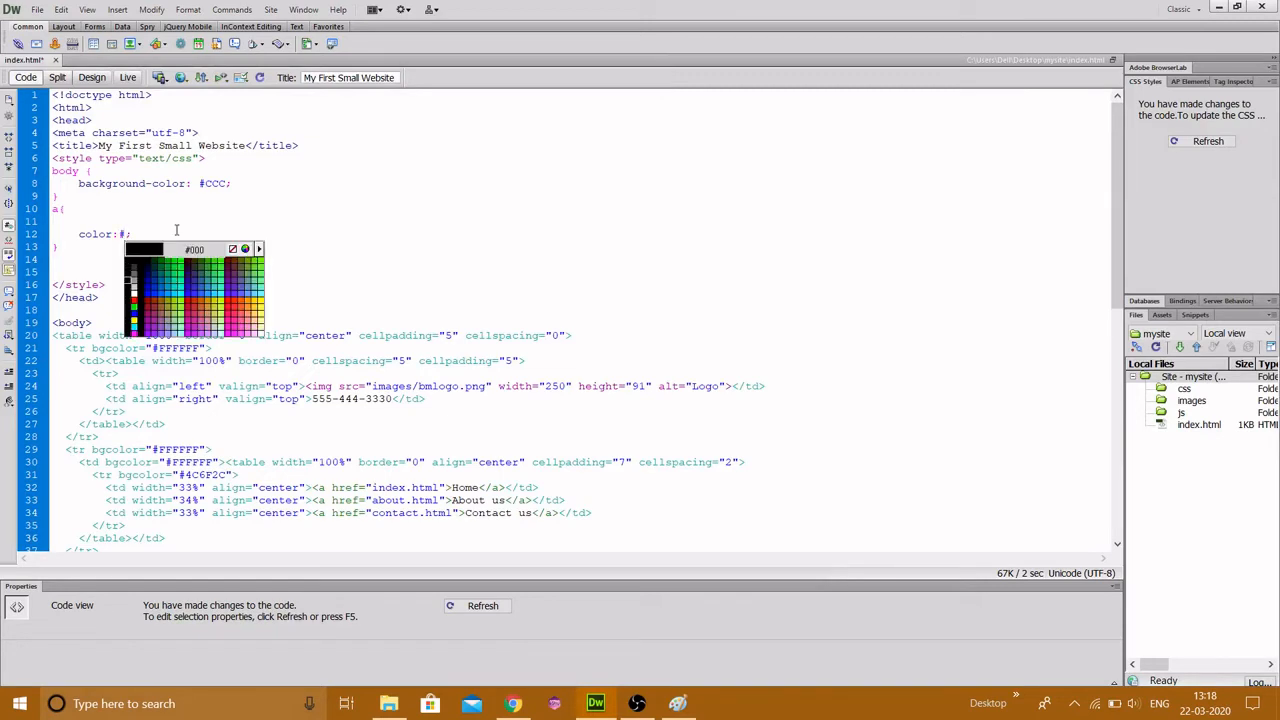
pyautogui.write('FFF')
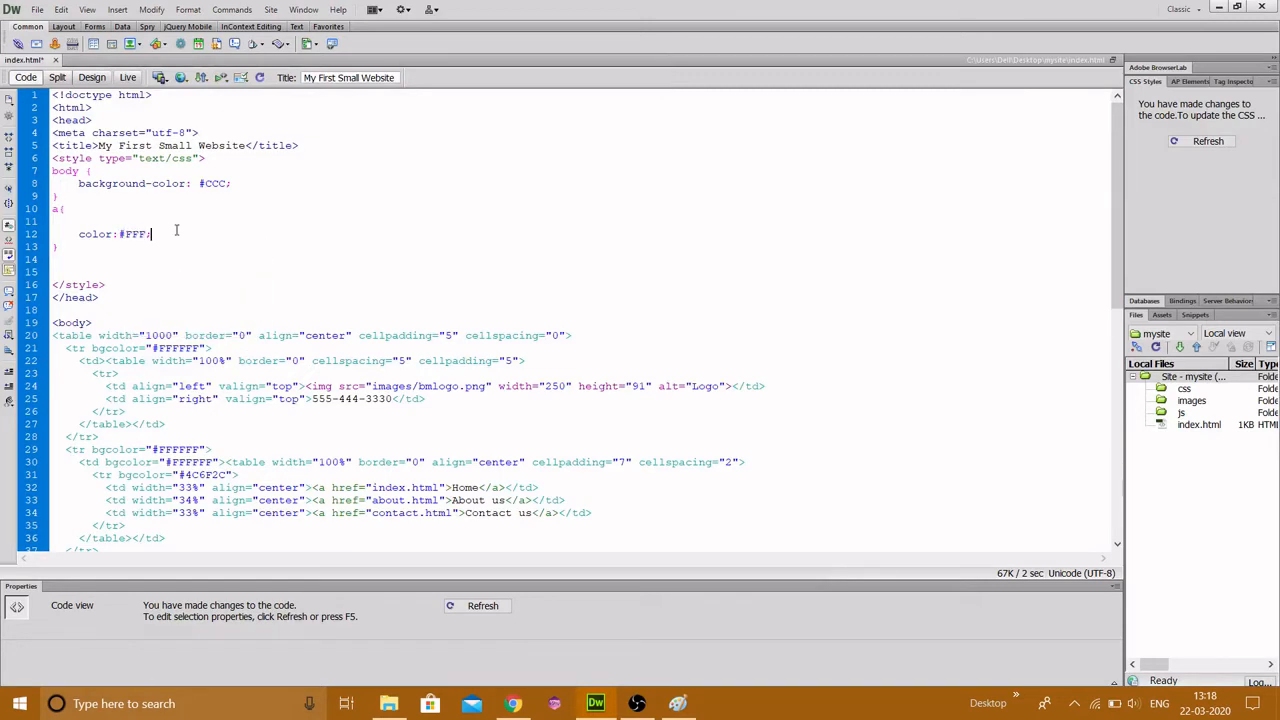
# Add a text-decoration:none declaration below the color in the a rule
pyautogui.press('Return')
pyautogui.write('text')
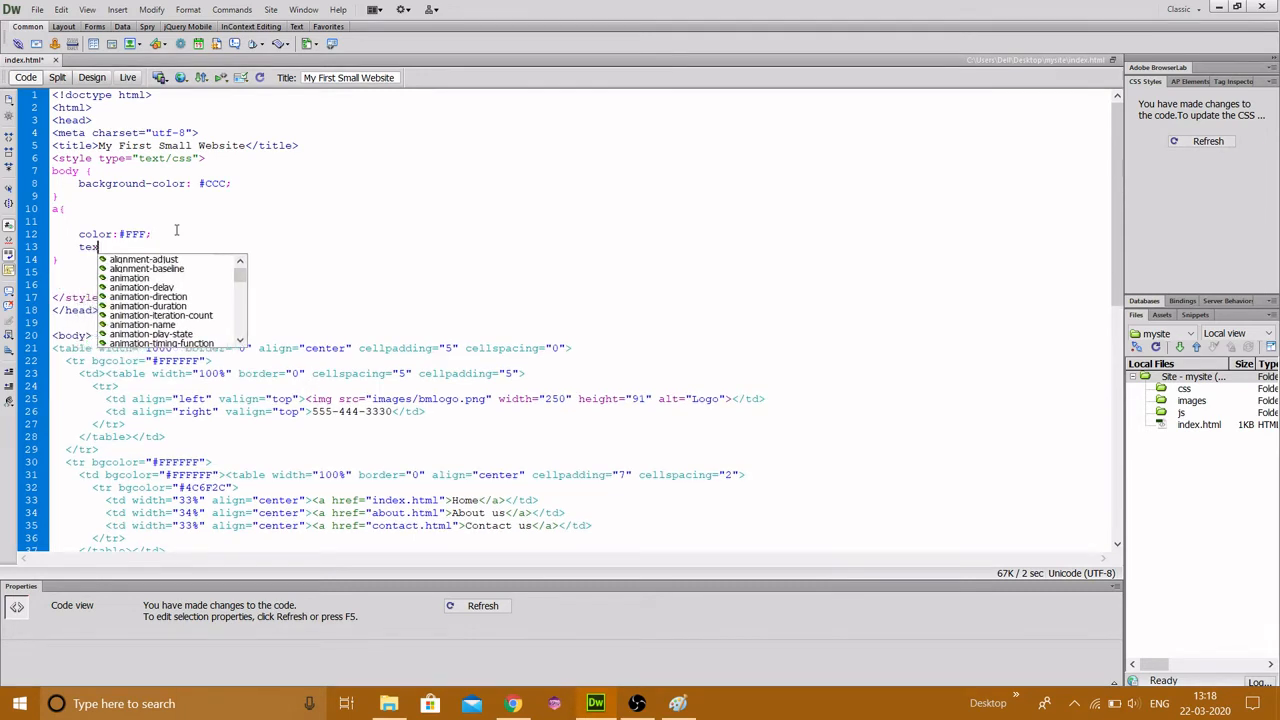
pyautogui.press('Down')
pyautogui.press('Down')
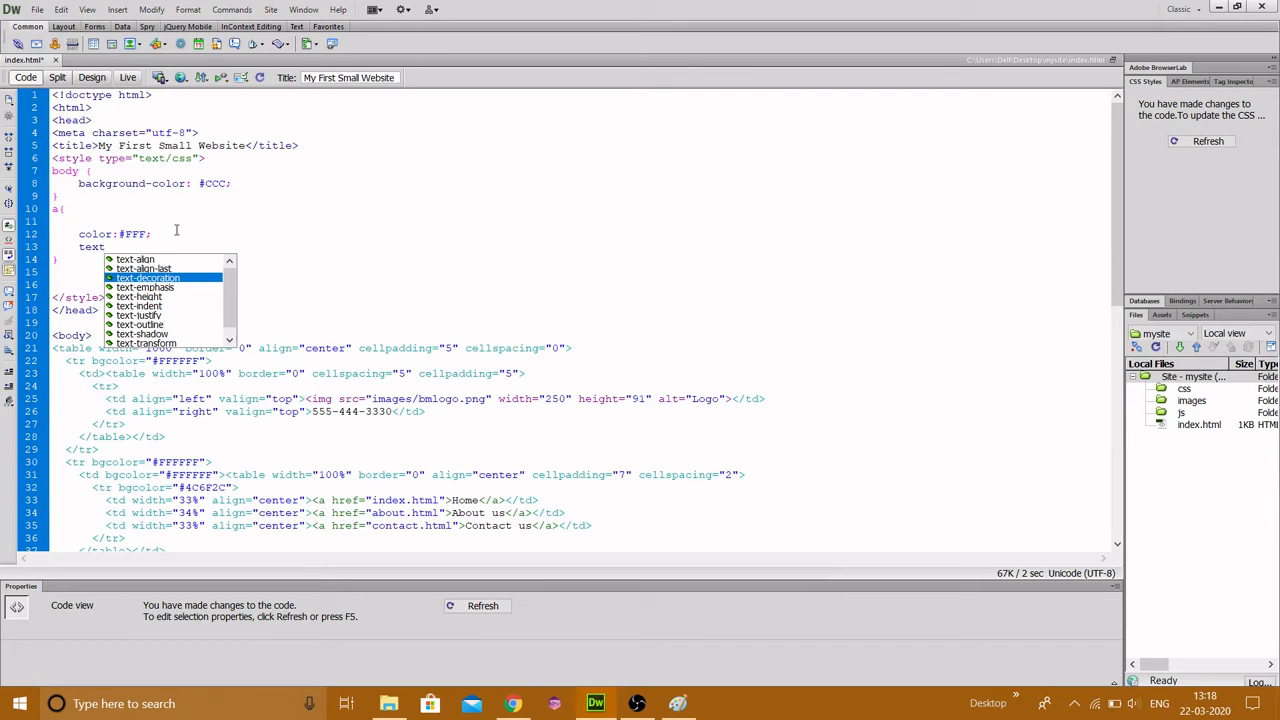
pyautogui.press('Return')
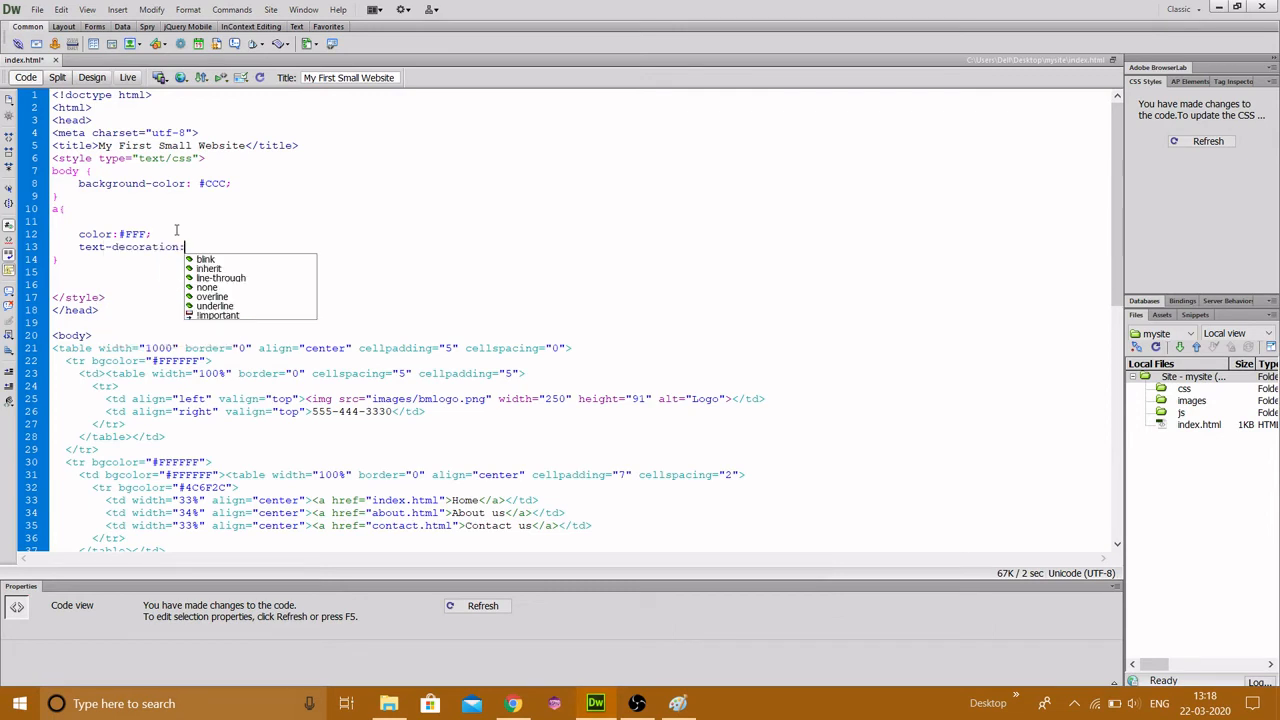
pyautogui.press('Down')
pyautogui.press('Down')
pyautogui.press('Down')
pyautogui.press('Down')
pyautogui.press('Return')
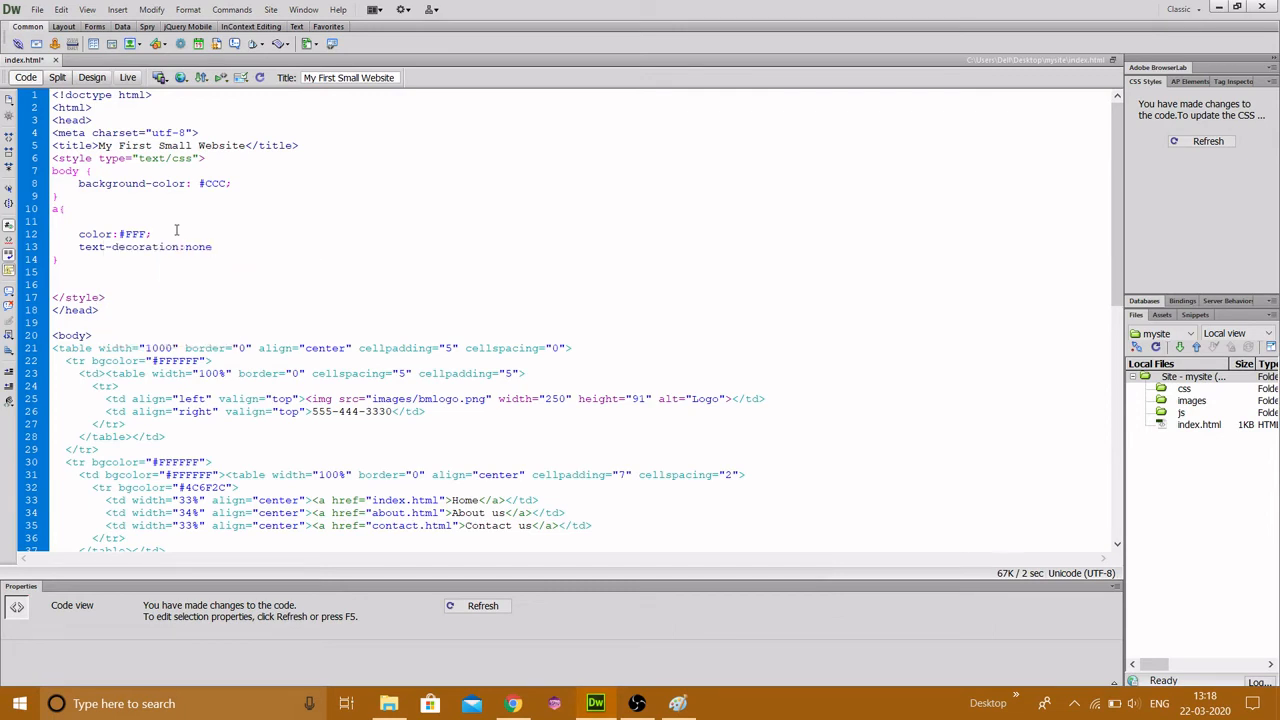
# Remove the empty line inside the a rule and one after it, and save index.html
pyautogui.hotkey('ctrl', 's')
pyautogui.press('BackSpace')
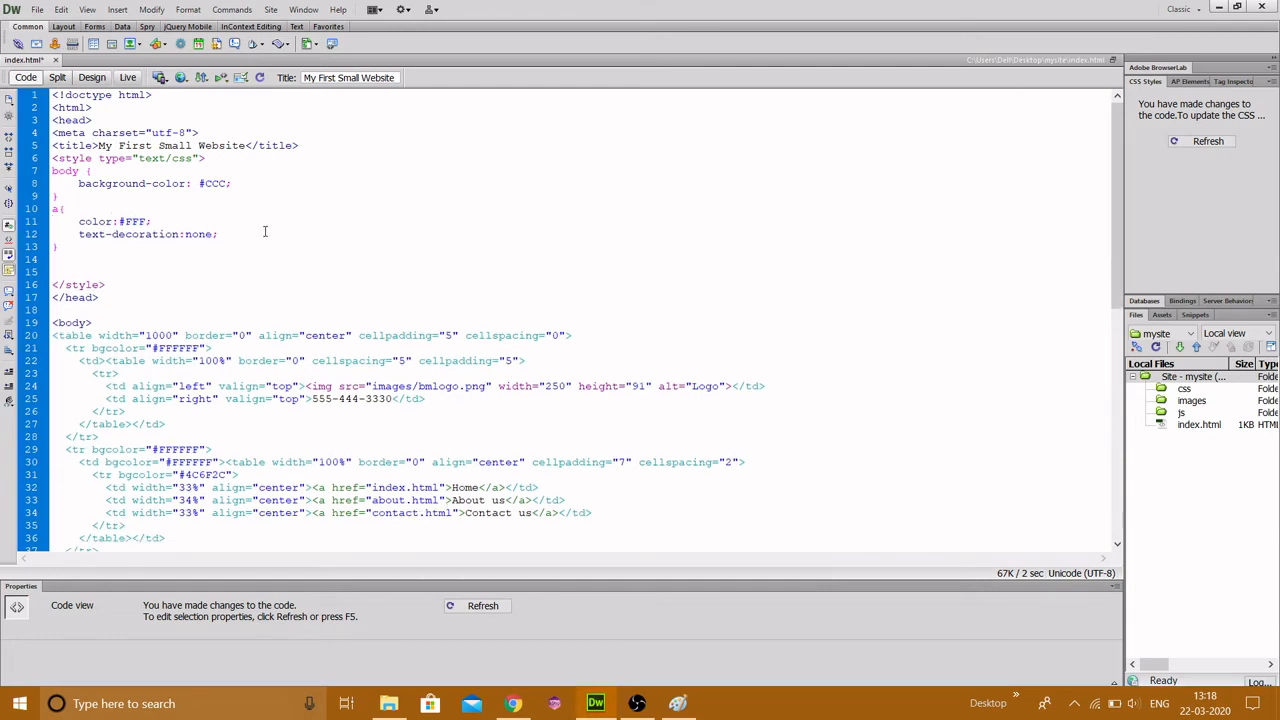
pyautogui.hotkey('ctrl', 's')
pyautogui.moveTo(71, 250); pyautogui.dragTo(52, 171)
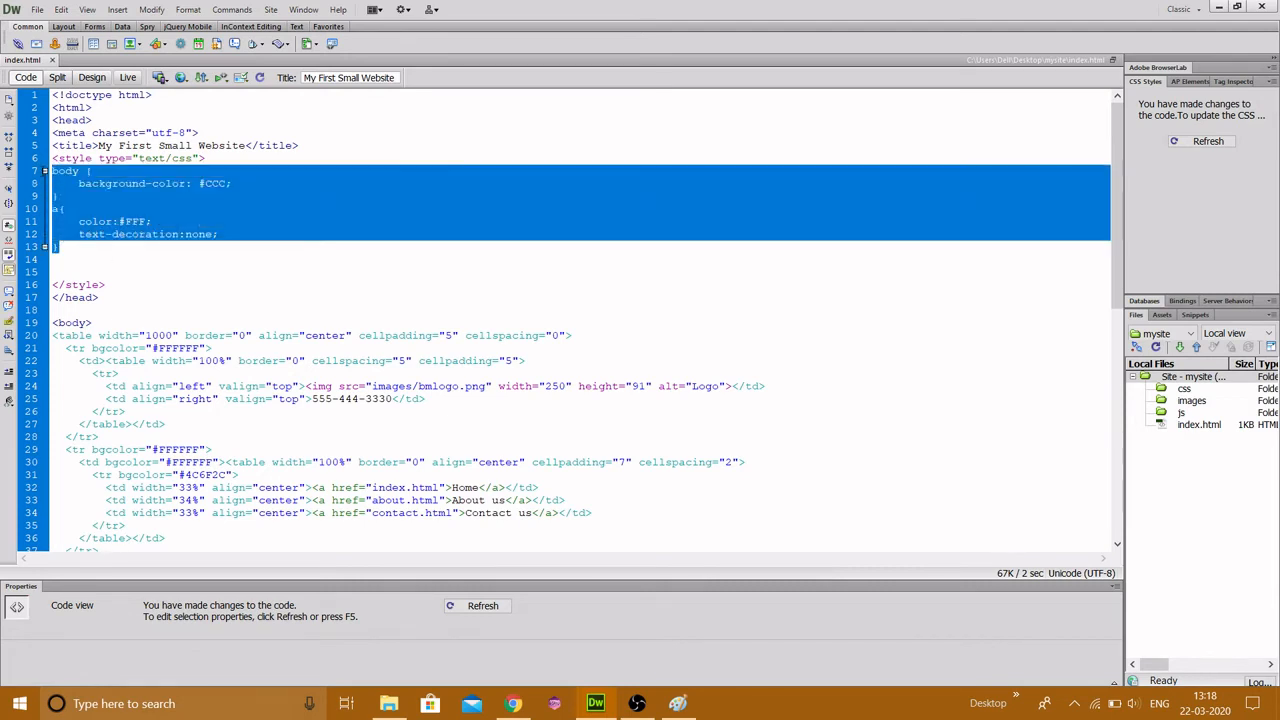
pyautogui.click(229, 279)
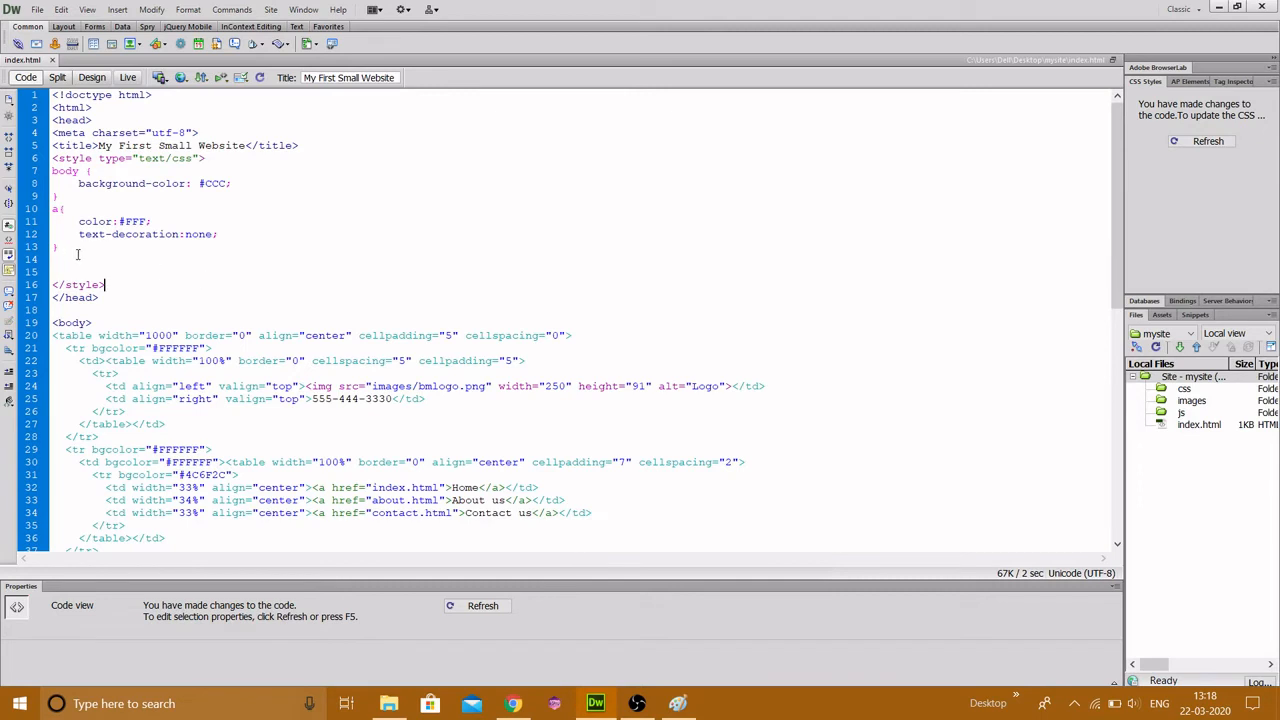
pyautogui.press('Delete')
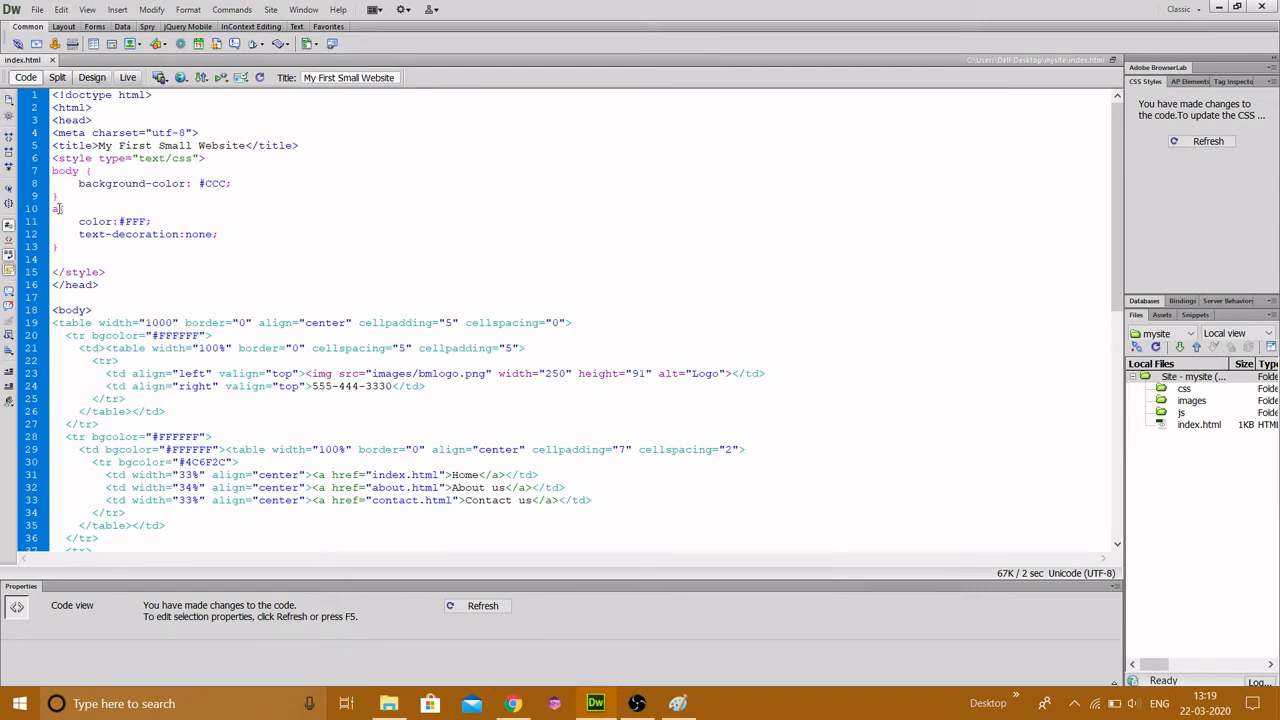
# Review the a rule's declarations, switch to Design view and check the navigation links and the page down to the footer
pyautogui.doubleClick(57, 208)
pyautogui.moveTo(257, 234); pyautogui.dragTo(76, 234)
pyautogui.click(118, 184)
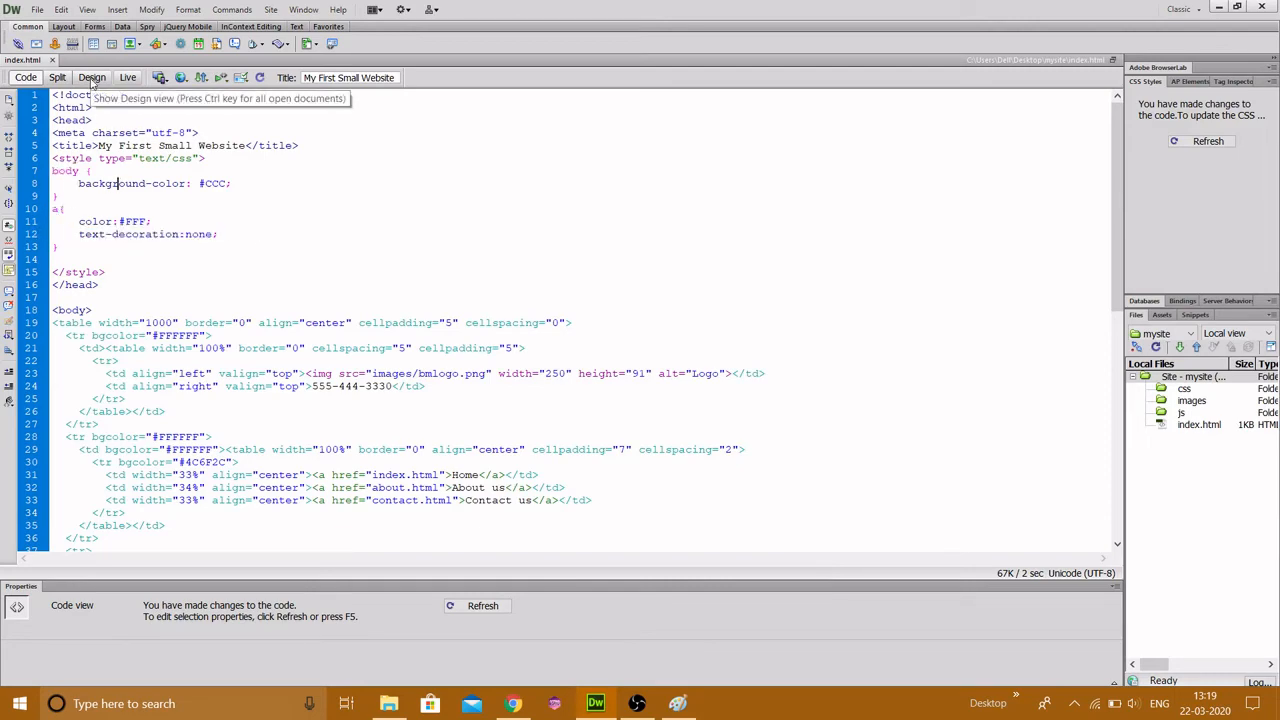
pyautogui.click(92, 78)
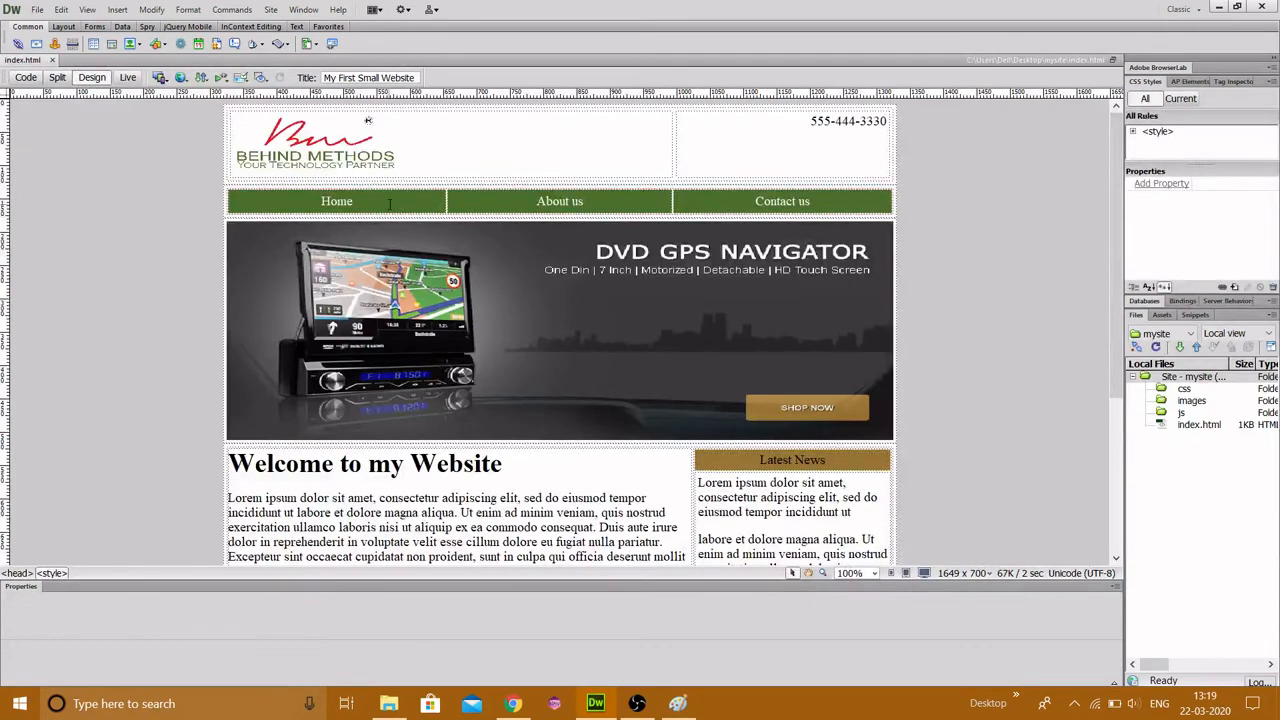
pyautogui.scroll(-5, 819, 229)
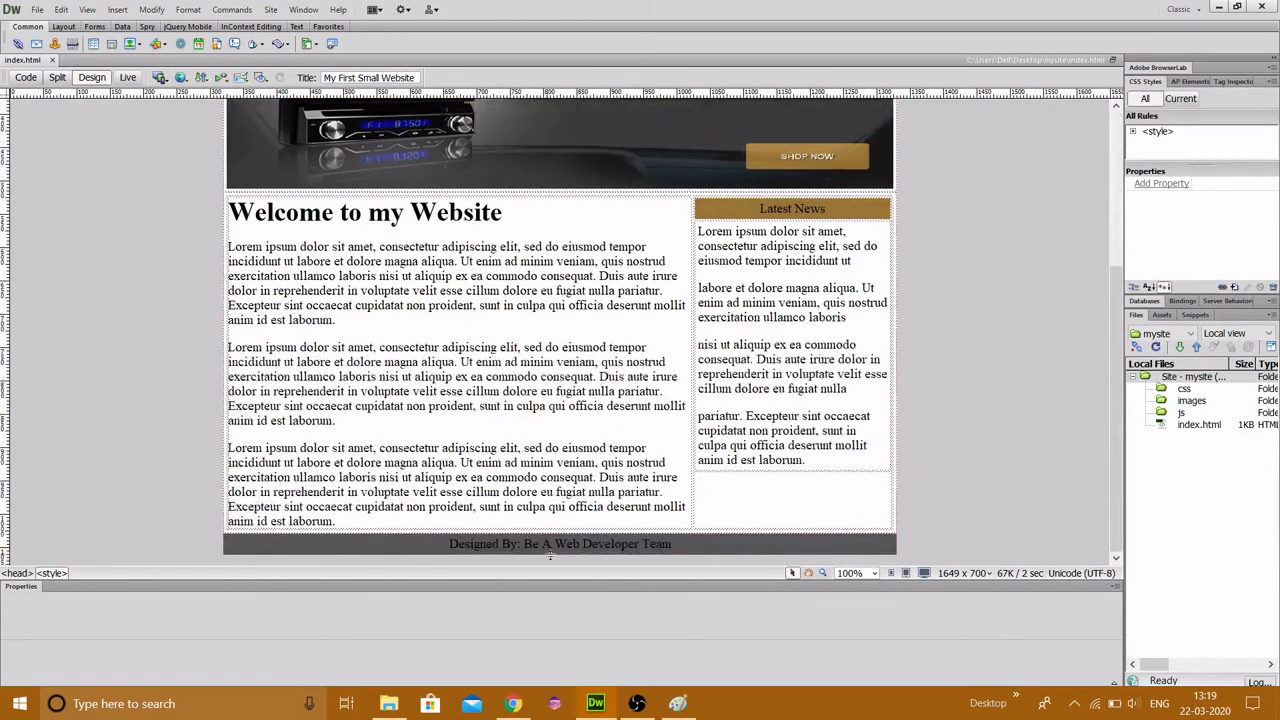
# Copy index.html in the mysite local files and paste a duplicate into the site folder
pyautogui.scroll(5, 475, 190)
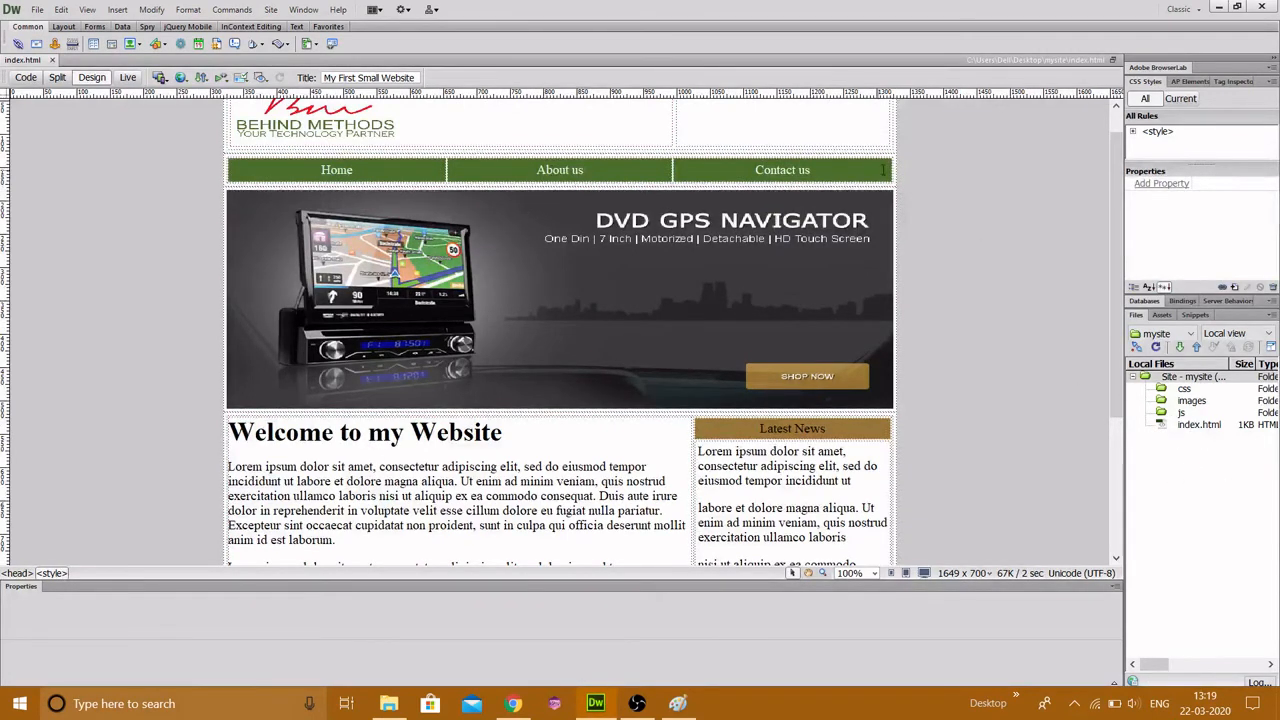
pyautogui.click(1176, 427)
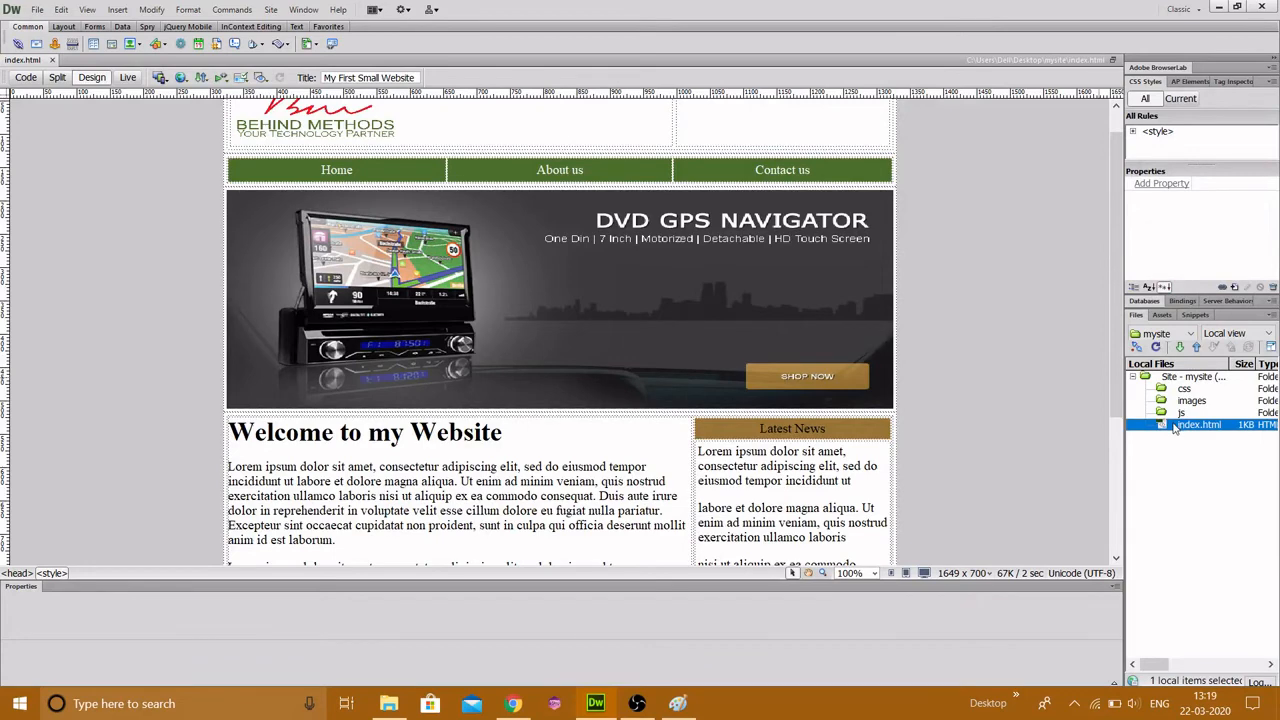
pyautogui.rightClick(1176, 427)
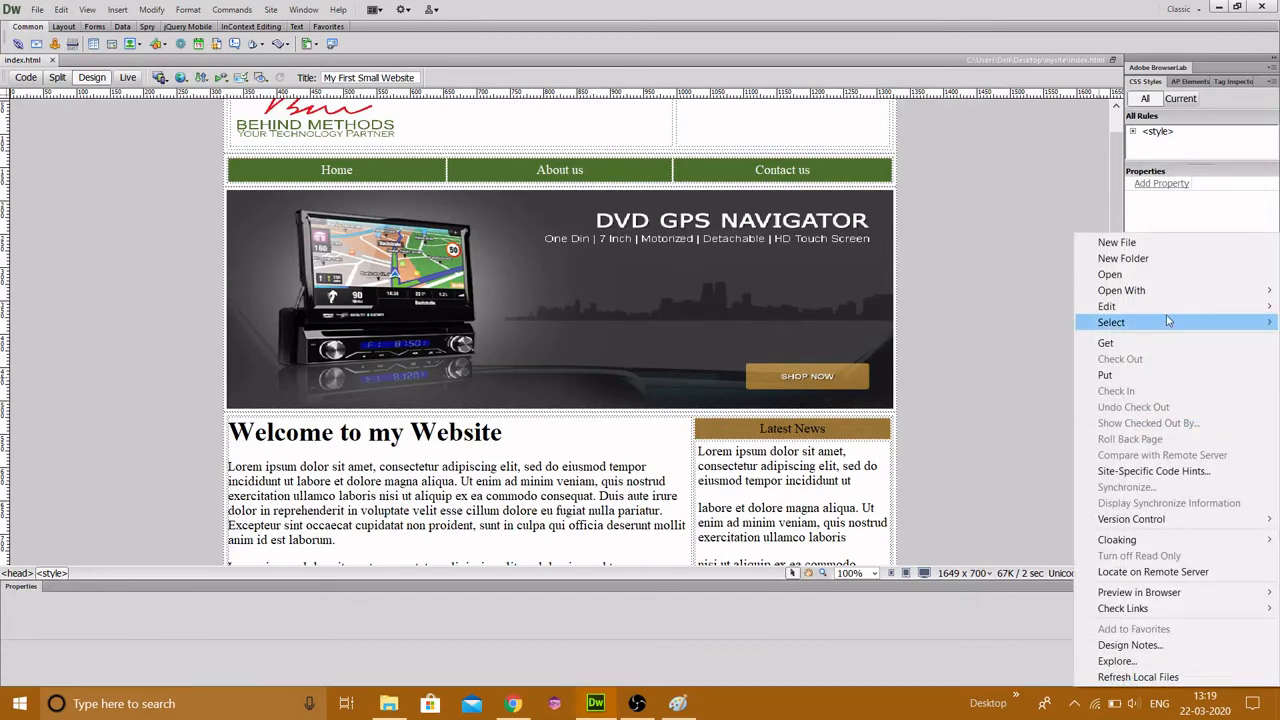
pyautogui.moveTo(1125, 316)
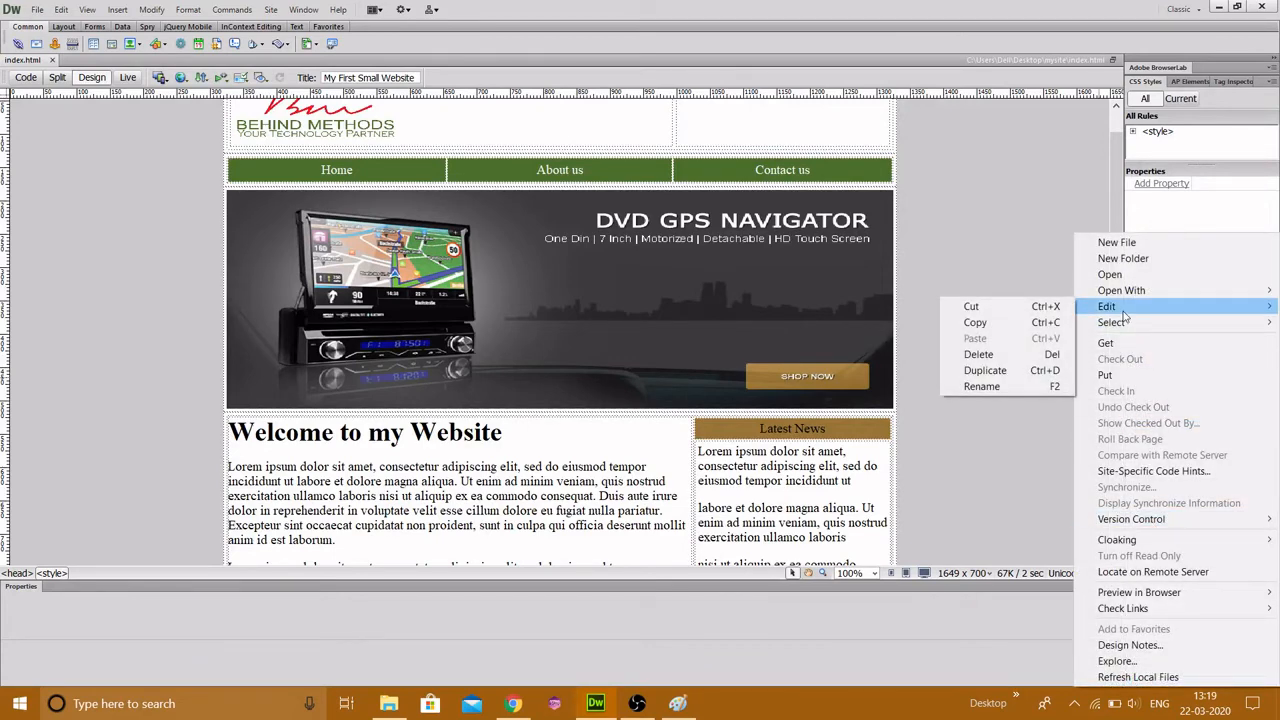
pyautogui.click(985, 323)
pyautogui.rightClick(1211, 467)
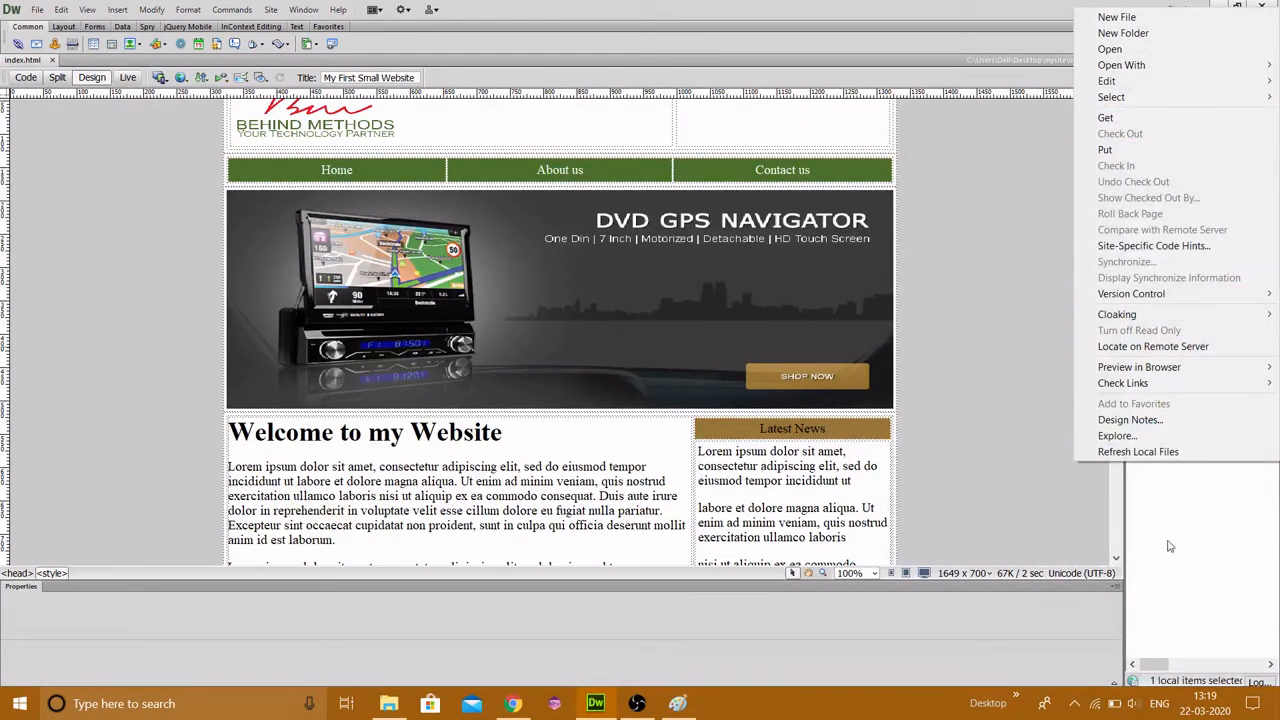
pyautogui.moveTo(1108, 88)
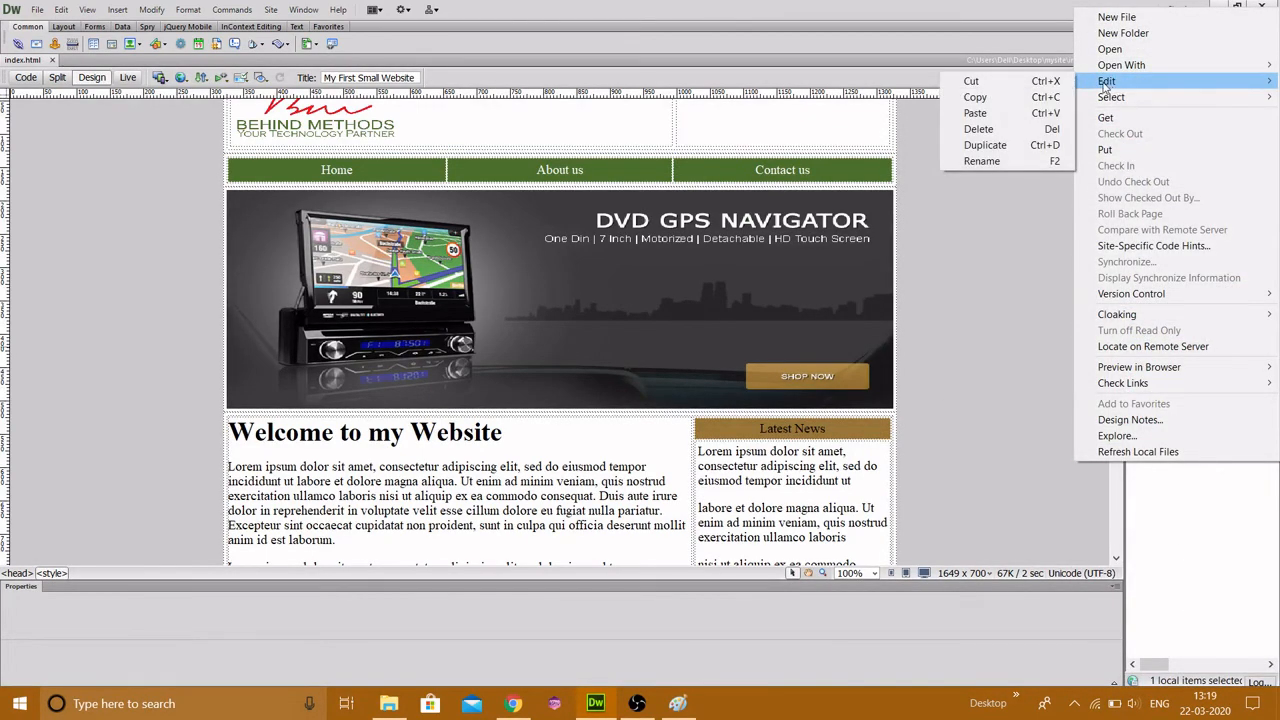
pyautogui.click(994, 123)
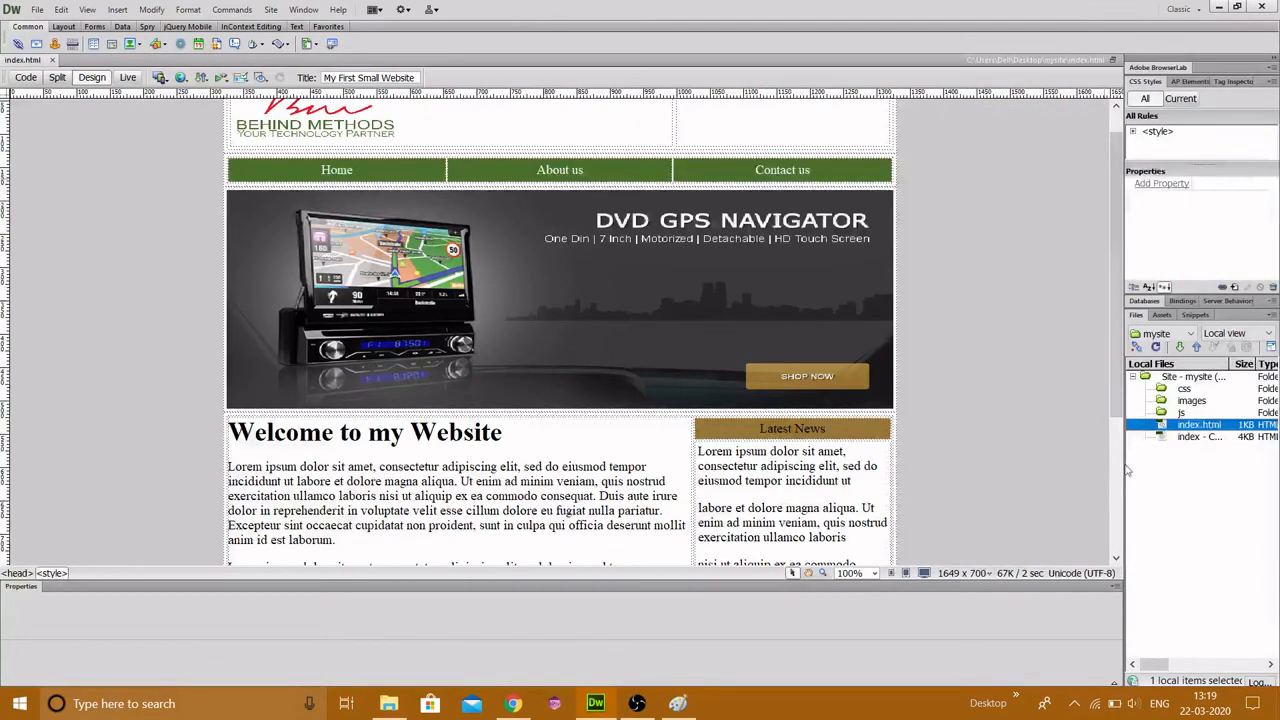
# Widen the file list and its name column, and rename the copy of index.html to about.html
pyautogui.moveTo(1122, 463); pyautogui.dragTo(988, 463)
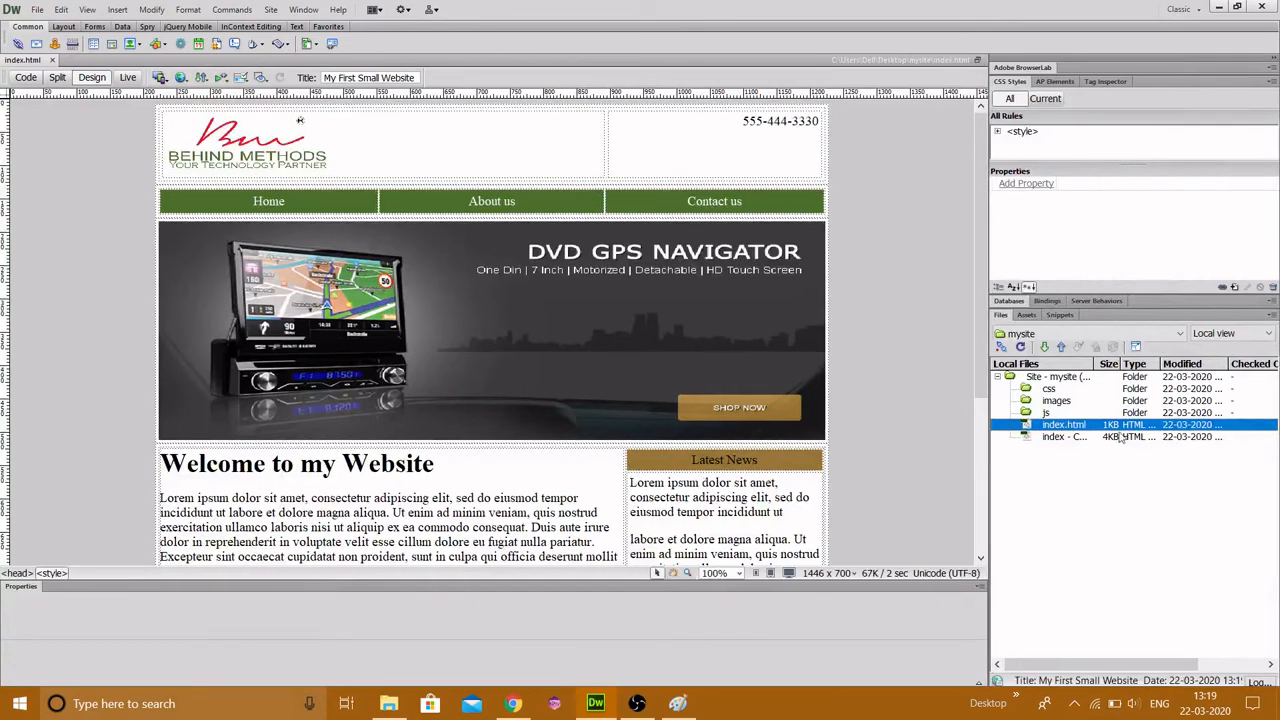
pyautogui.moveTo(1093, 364); pyautogui.dragTo(1171, 364)
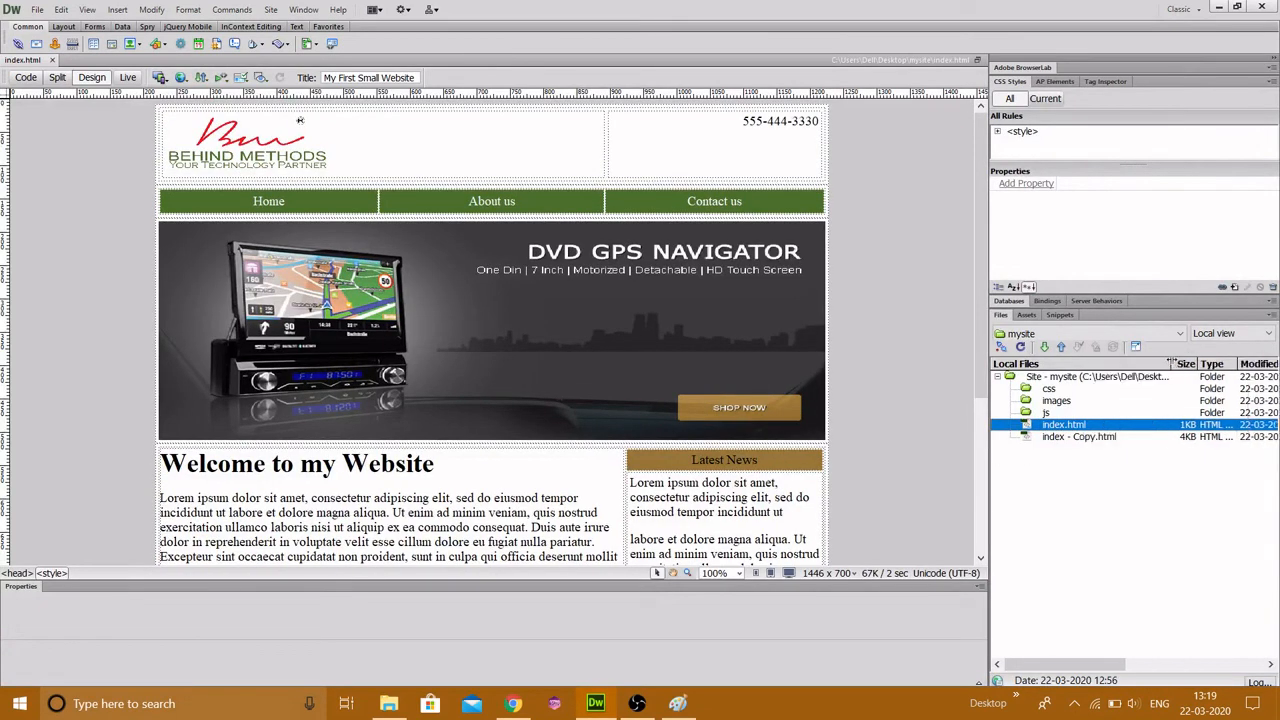
pyautogui.click(1078, 438)
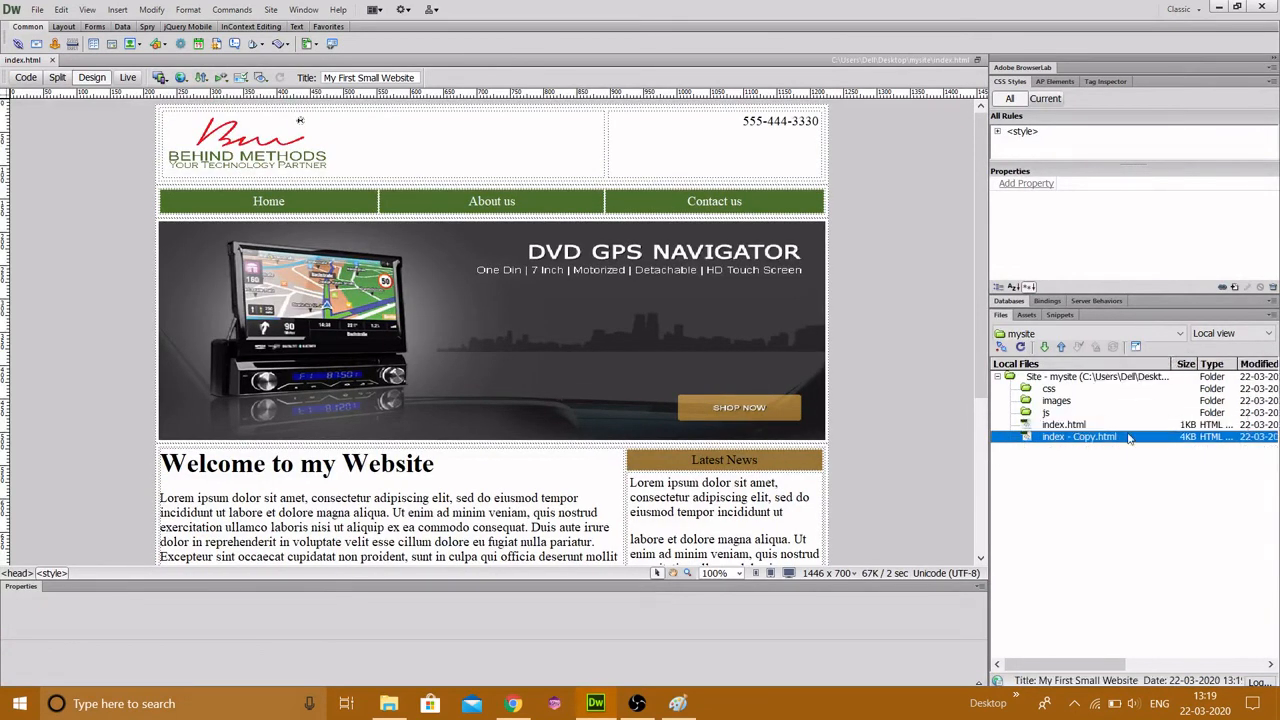
pyautogui.rightClick(1106, 443)
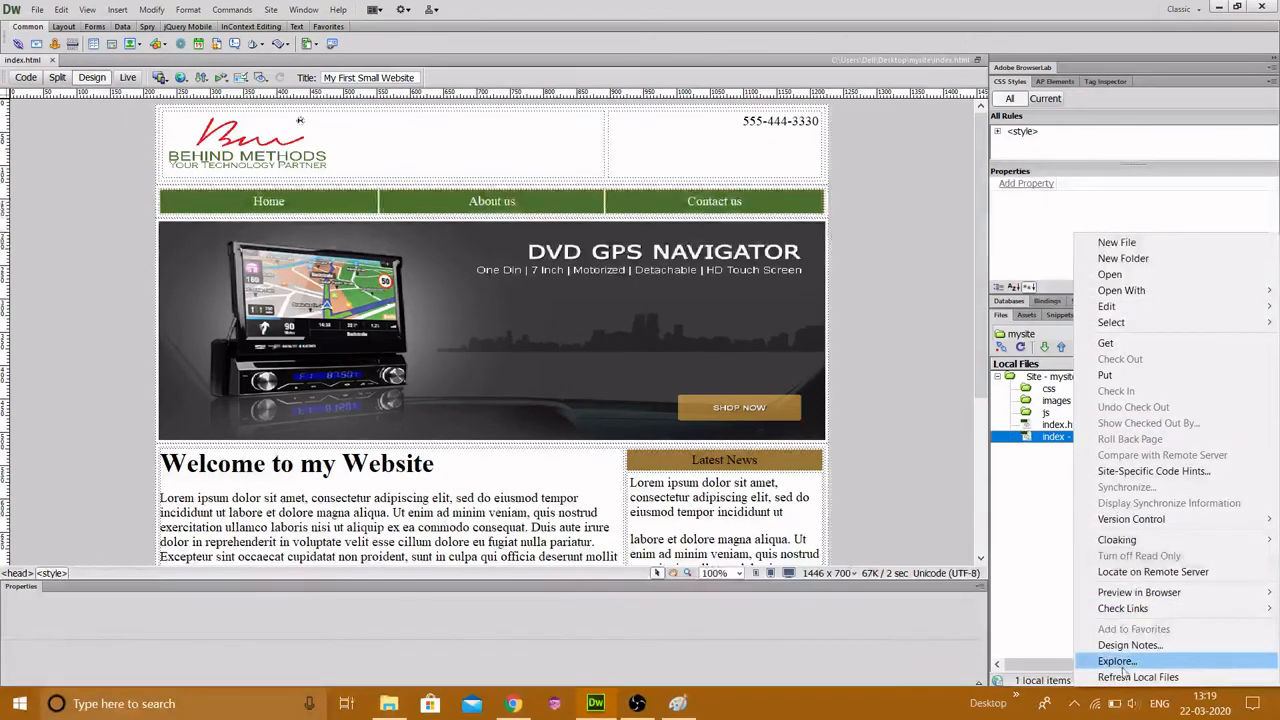
pyautogui.moveTo(1104, 306)
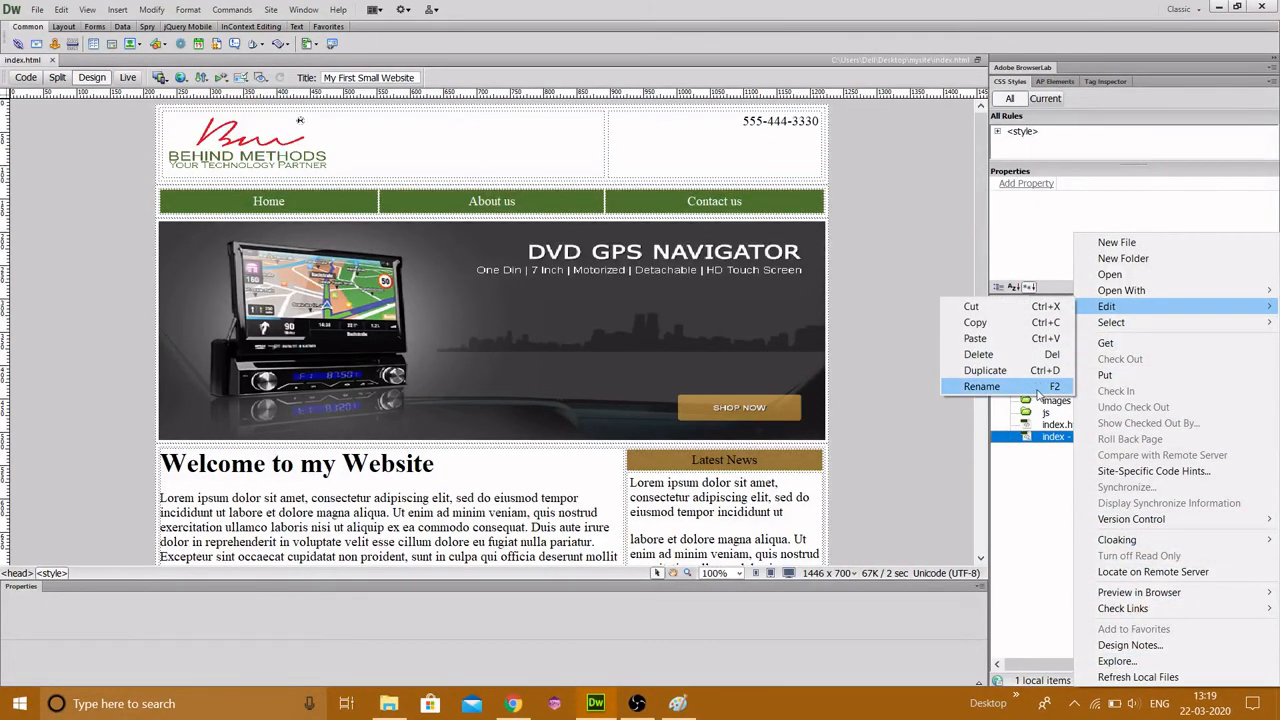
pyautogui.click(1031, 388)
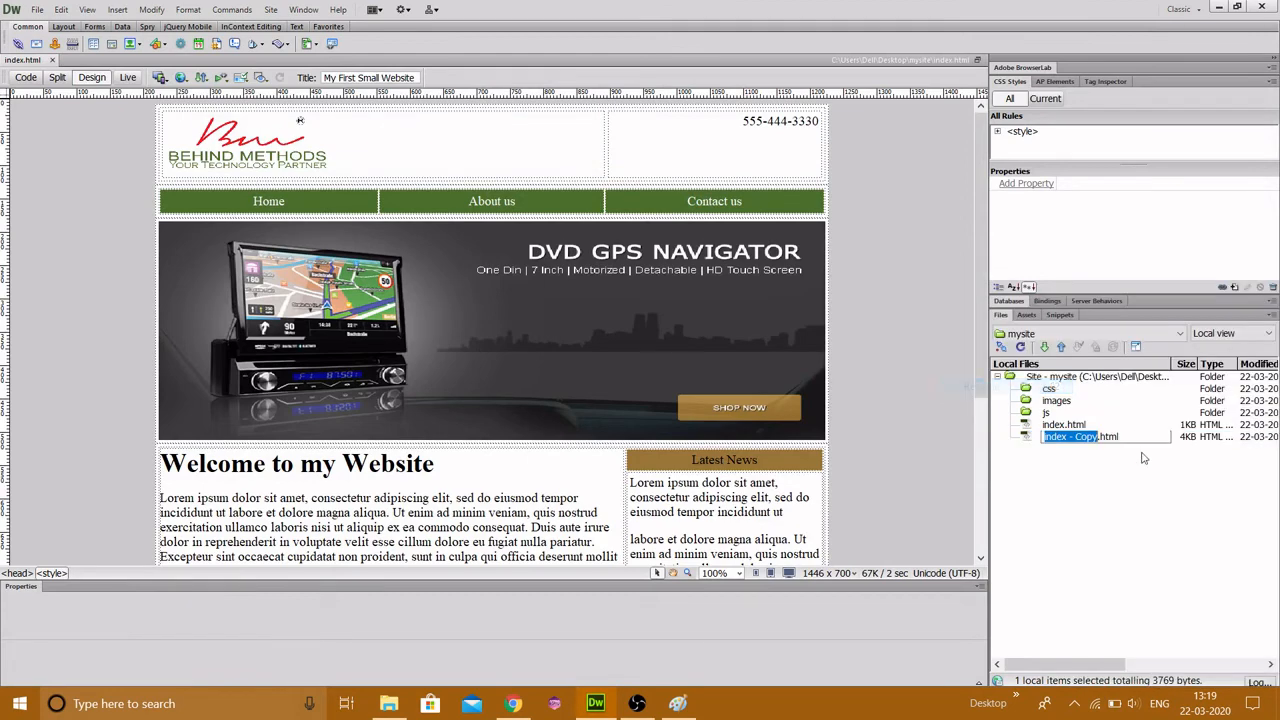
pyautogui.write('about')
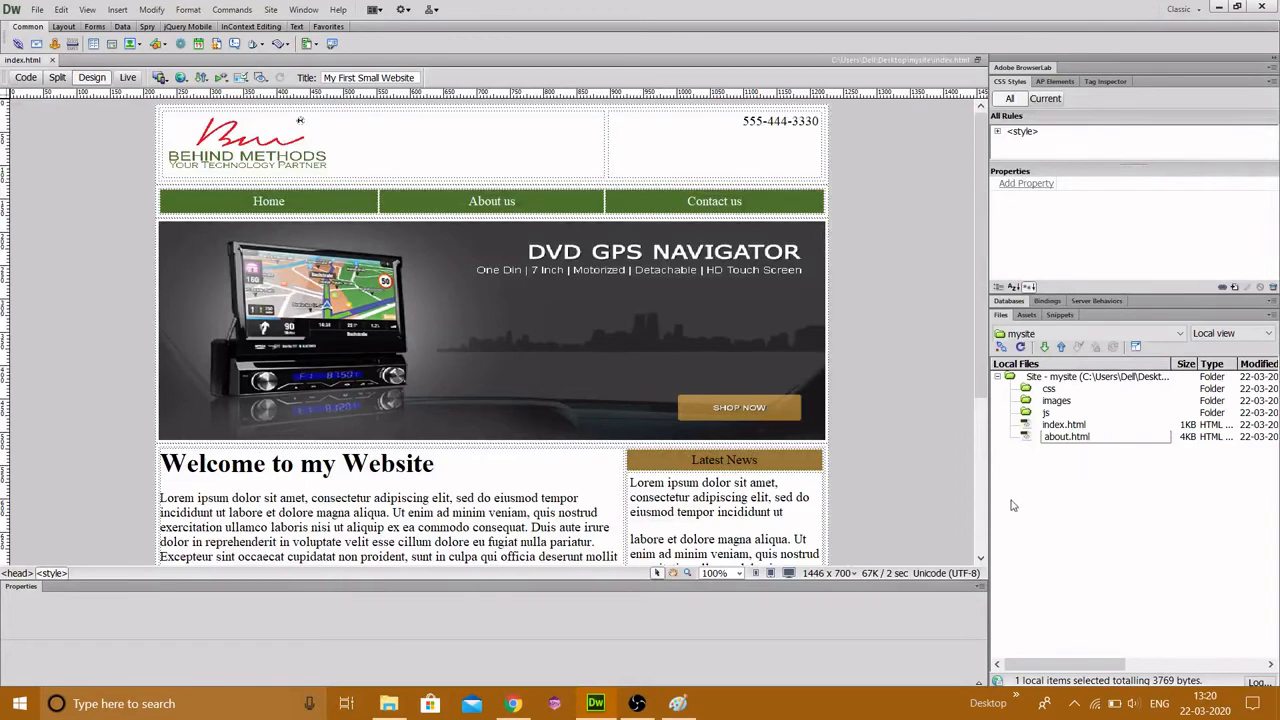
pyautogui.press('Return')
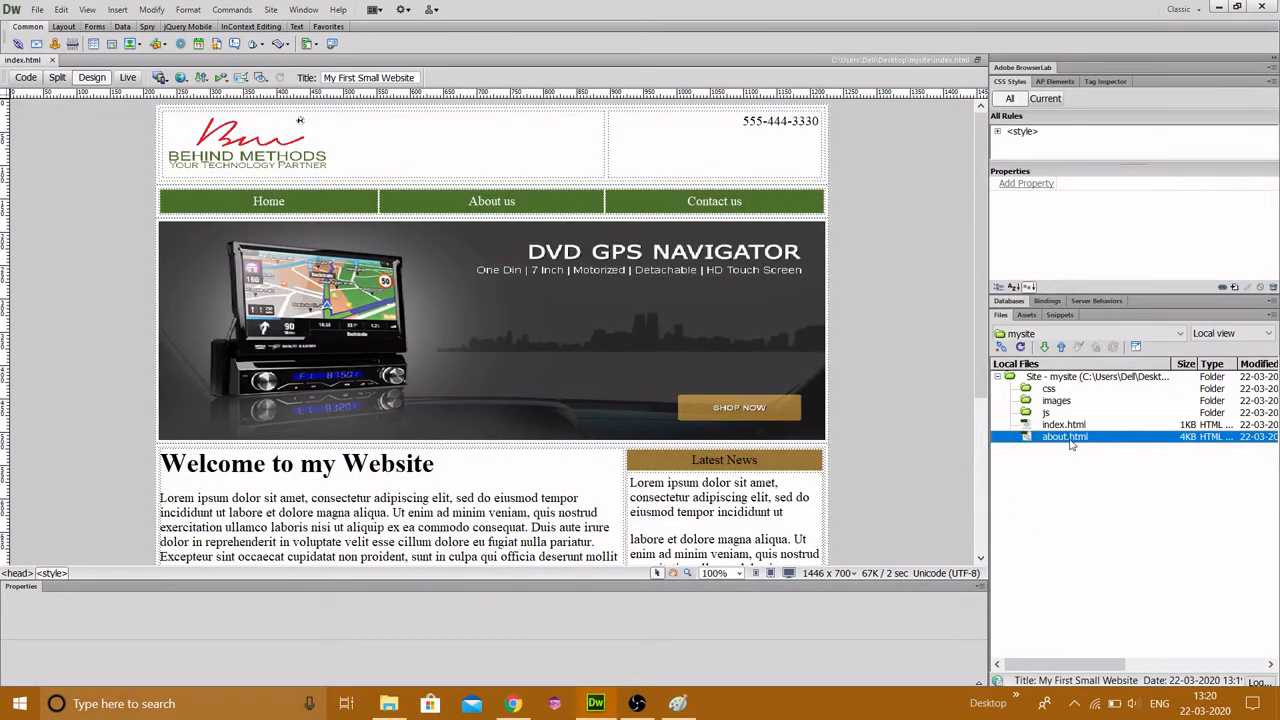
# Switch to File Explorer, go up to the mysite folder and duplicate about.html there
pyautogui.click(389, 704)
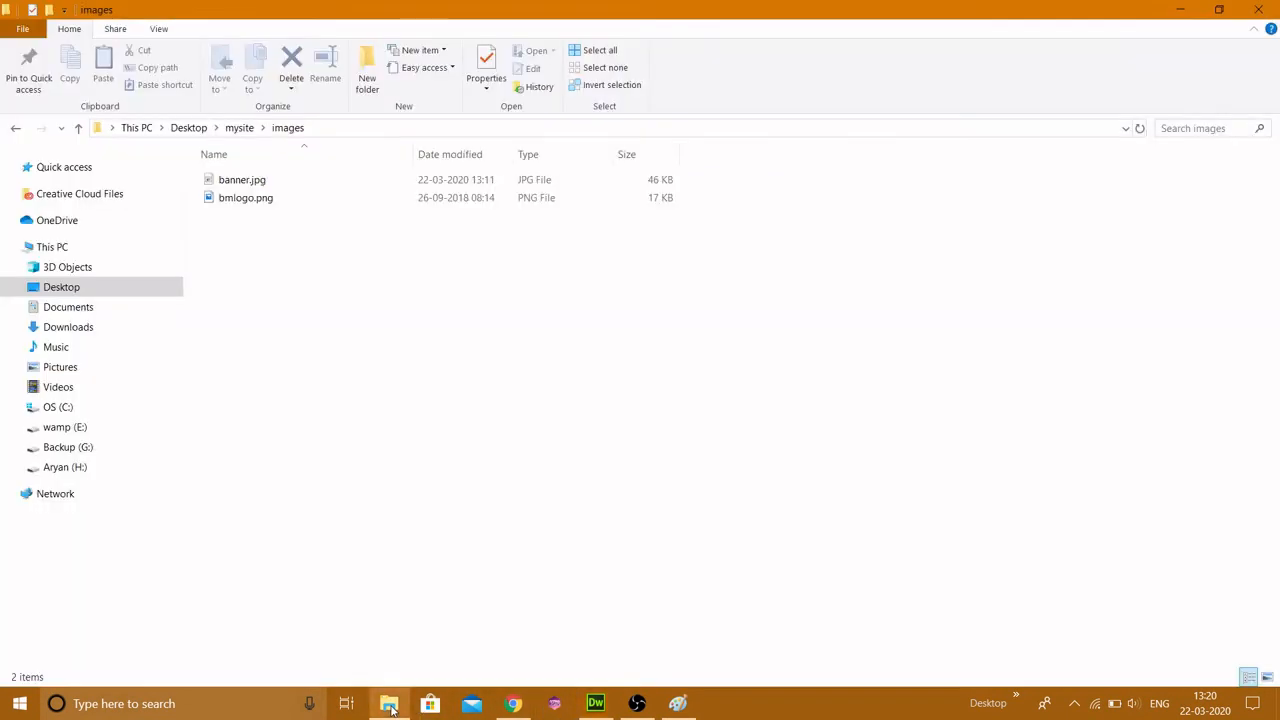
pyautogui.click(240, 128)
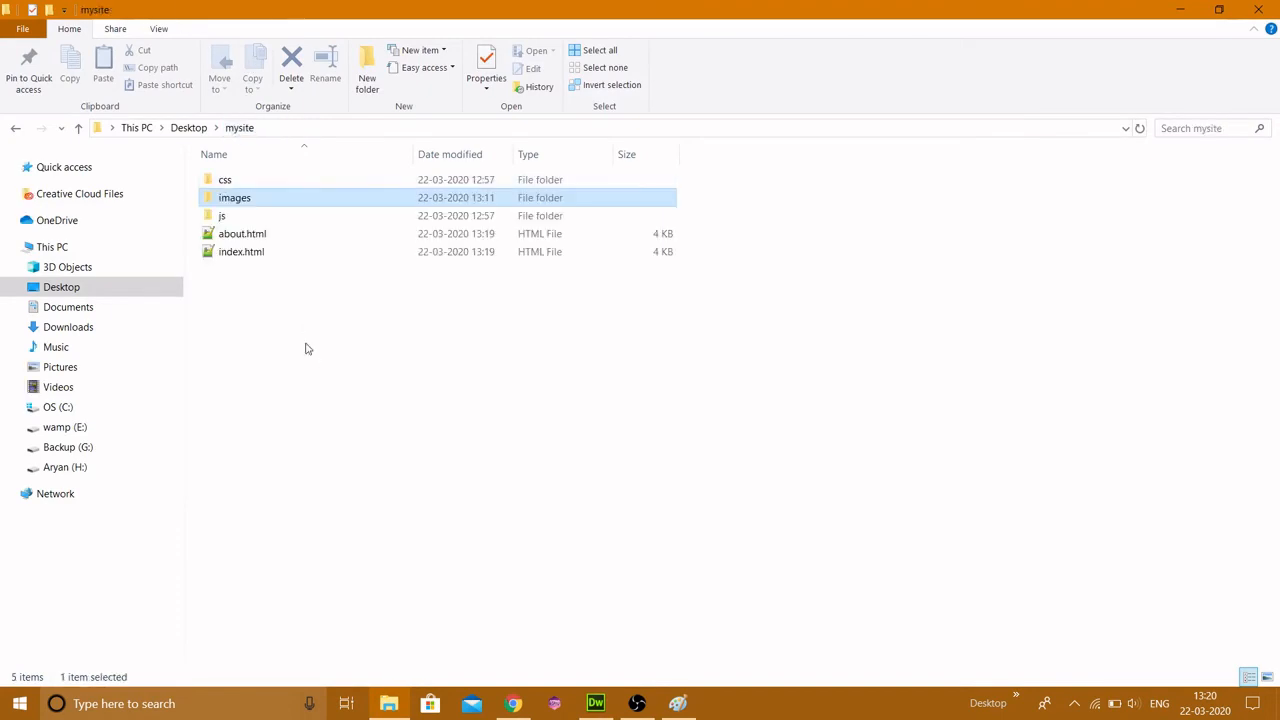
pyautogui.click(237, 234)
pyautogui.rightClick(237, 236)
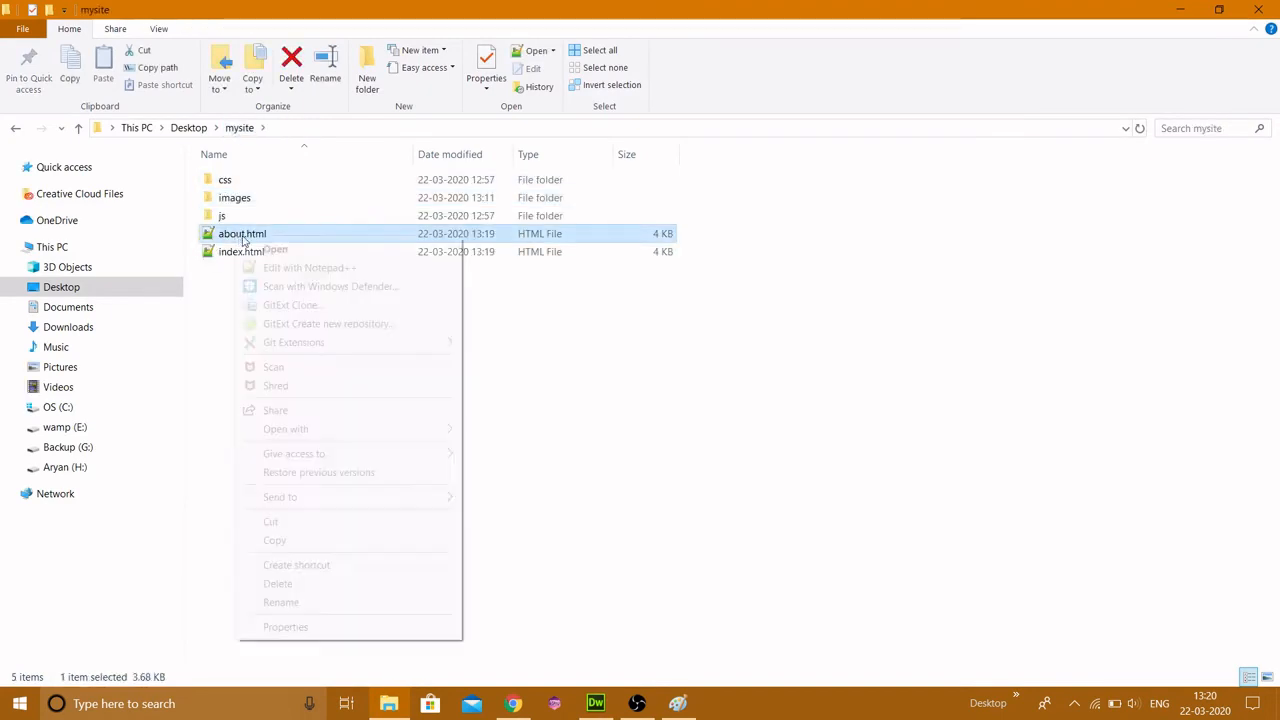
pyautogui.click(300, 540)
pyautogui.rightClick(345, 405)
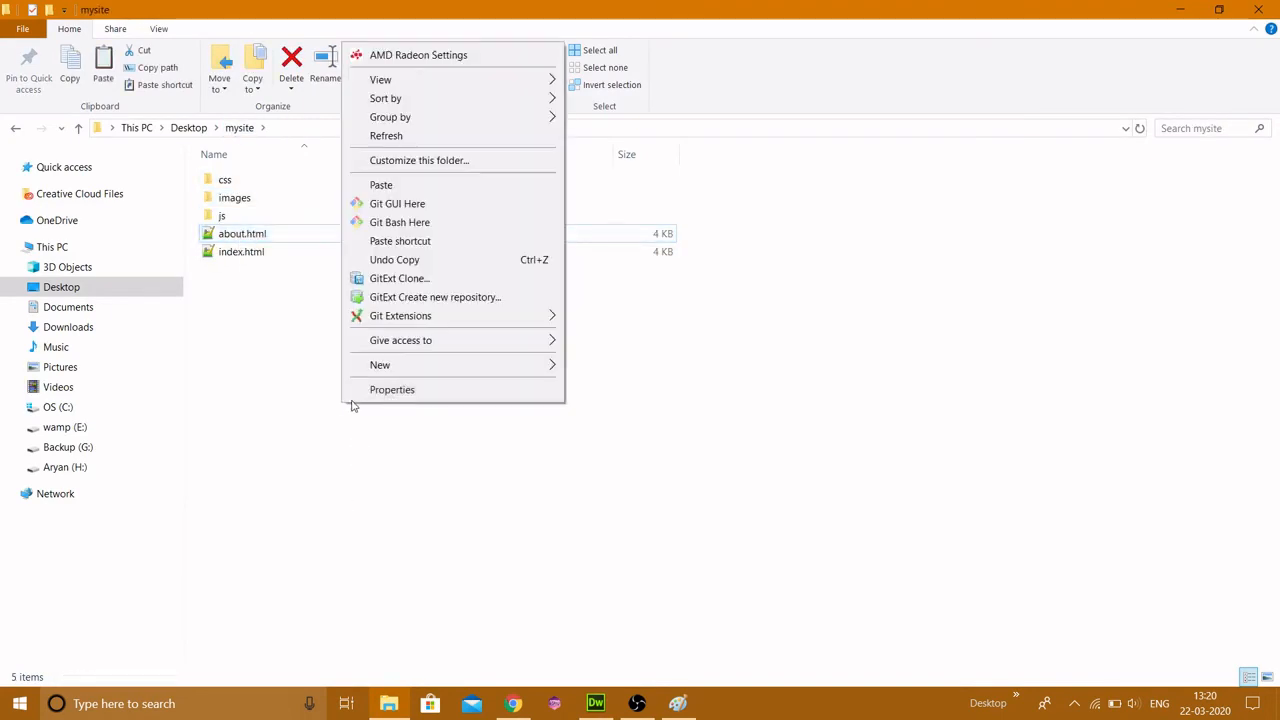
pyautogui.click(412, 186)
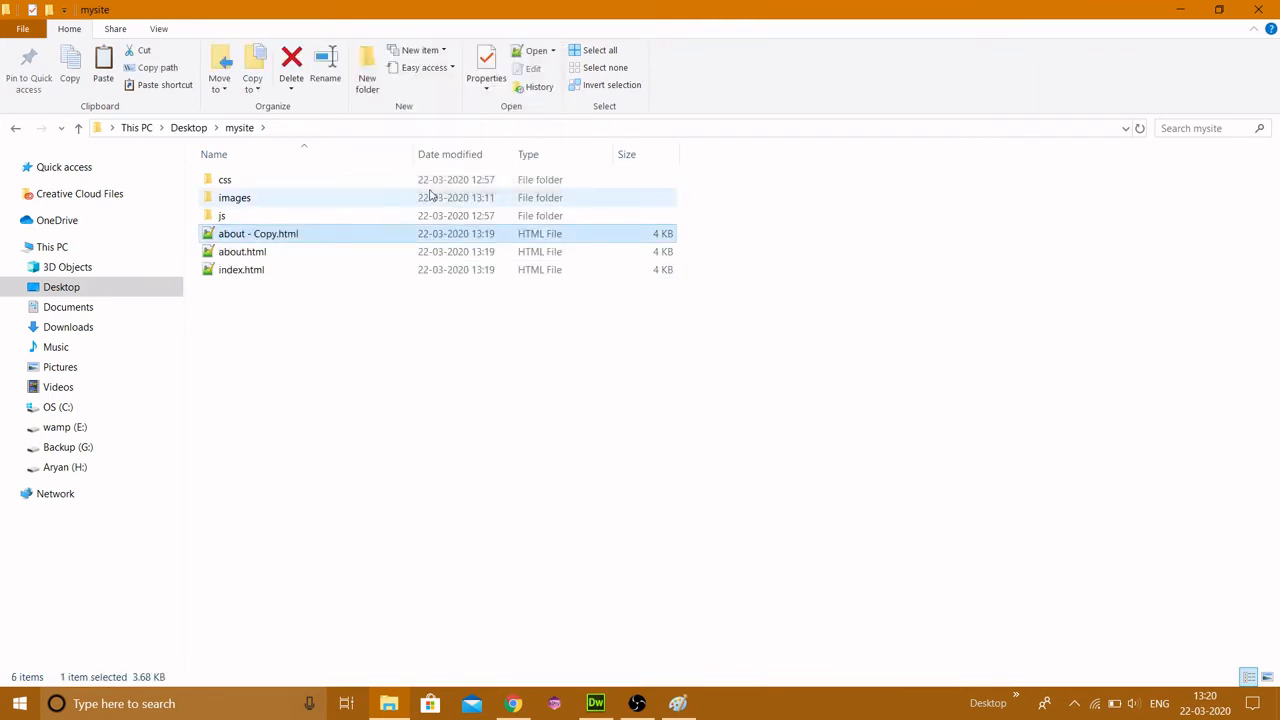
# Rename the copy of about.html to contact.html
pyautogui.press('F2')
pyautogui.write('conta')
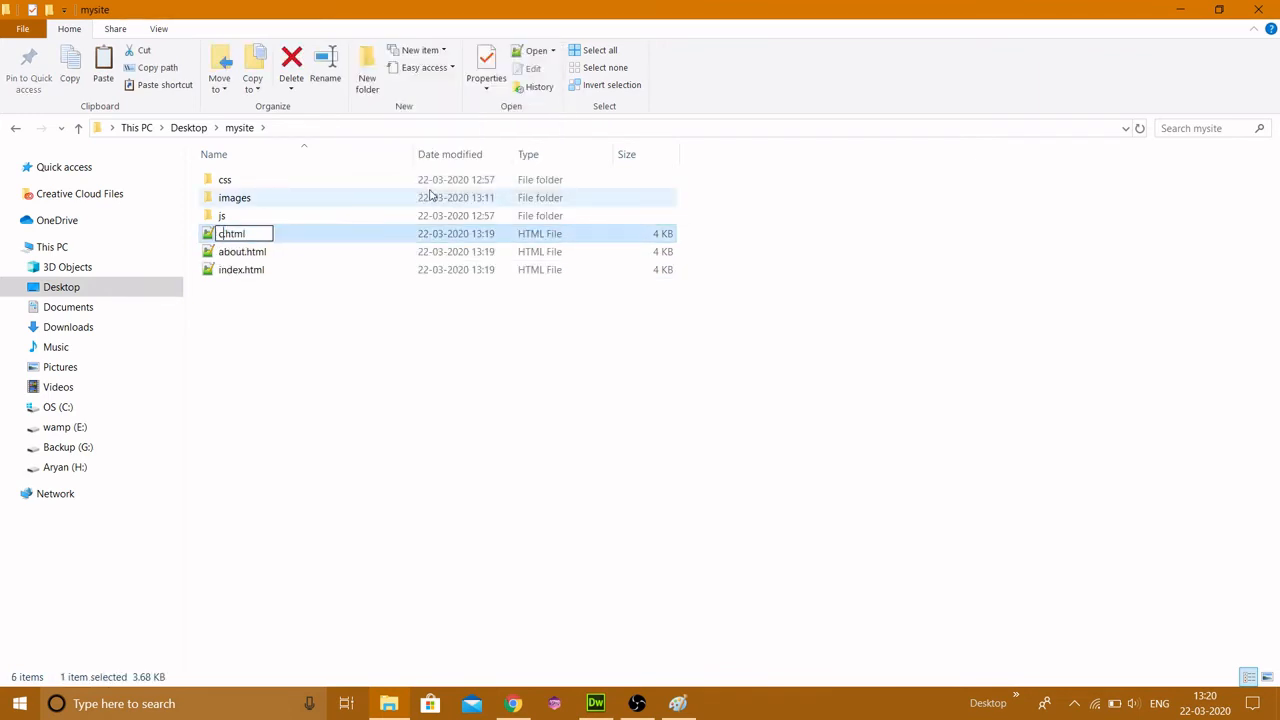
pyautogui.write('ct')
pyautogui.press('Return')
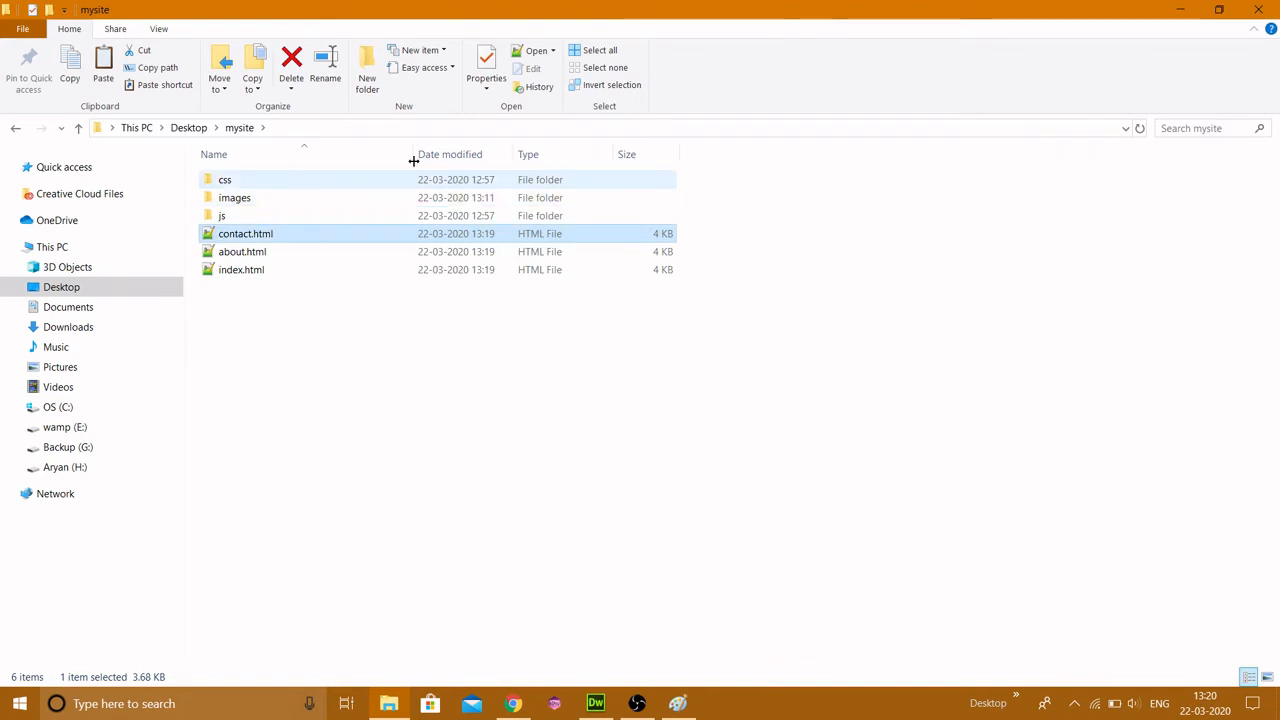
# Switch to Chrome, reload index.html and test the About us and Contact us navigation links, checking the page addresses
pyautogui.click(513, 703)
pyautogui.click(71, 43)
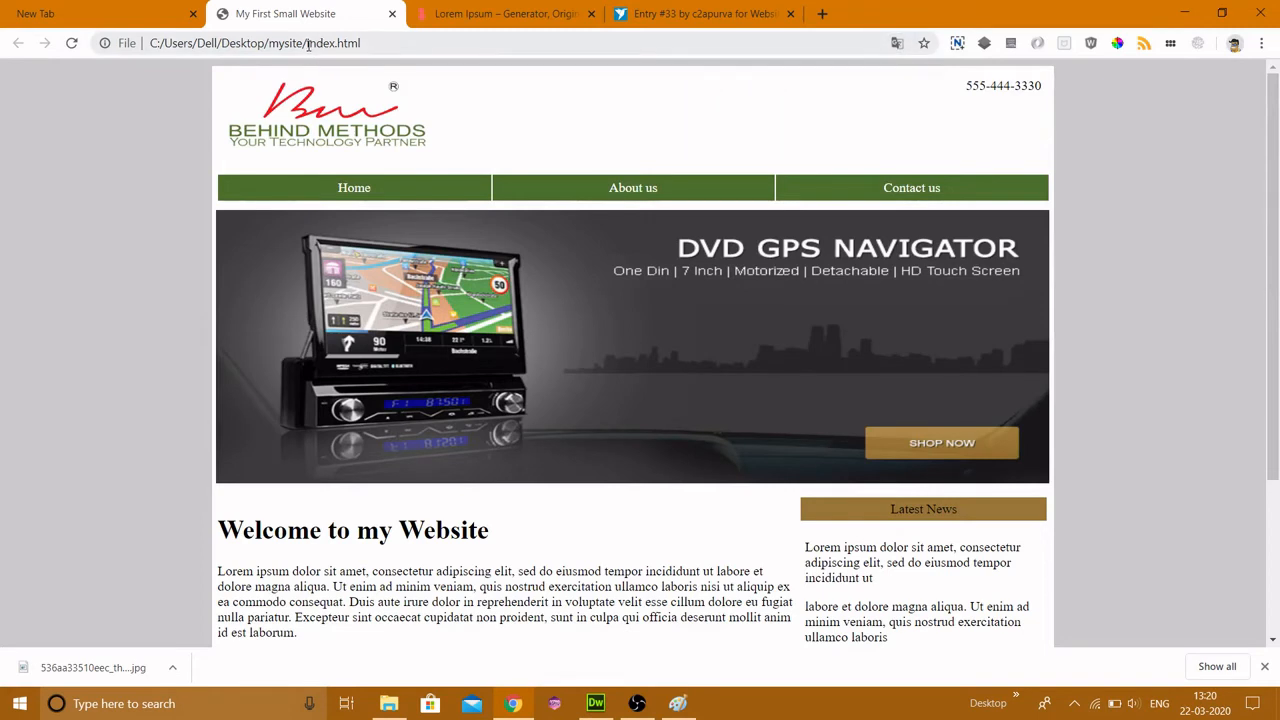
pyautogui.moveTo(307, 44); pyautogui.dragTo(406, 48)
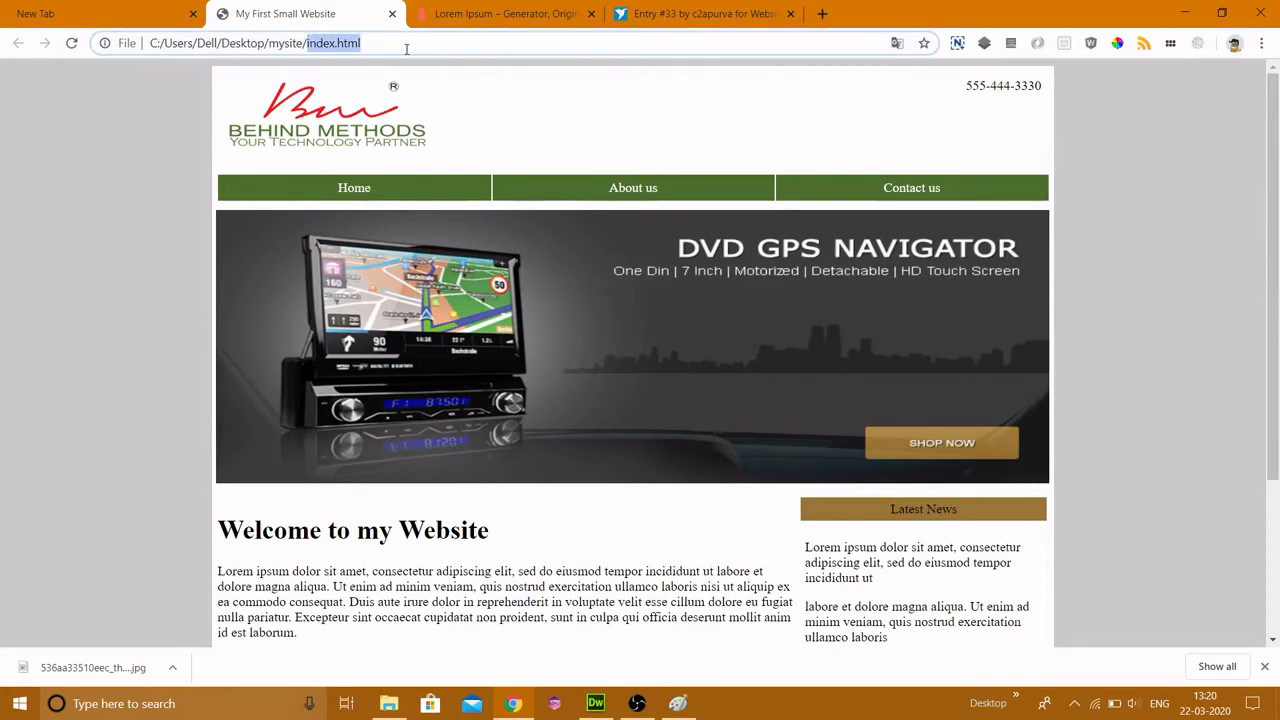
pyautogui.click(627, 189)
pyautogui.hotkey('ctrl', 'l')
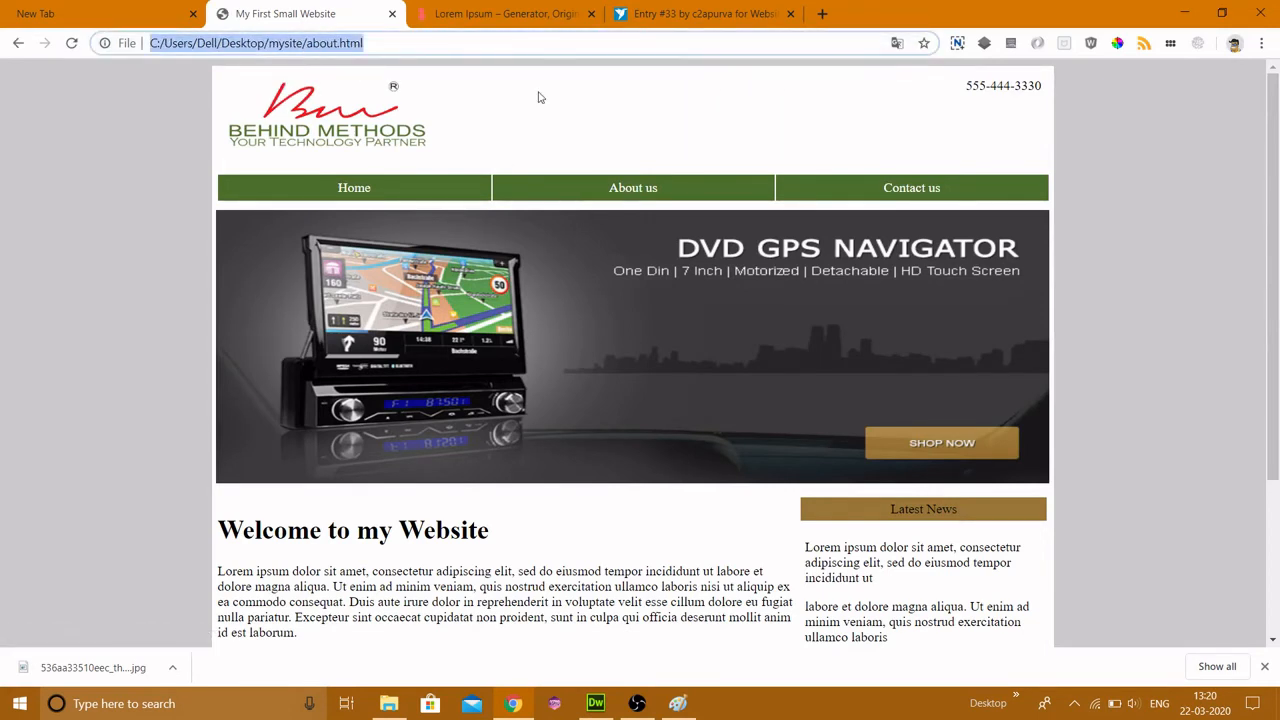
pyautogui.click(907, 193)
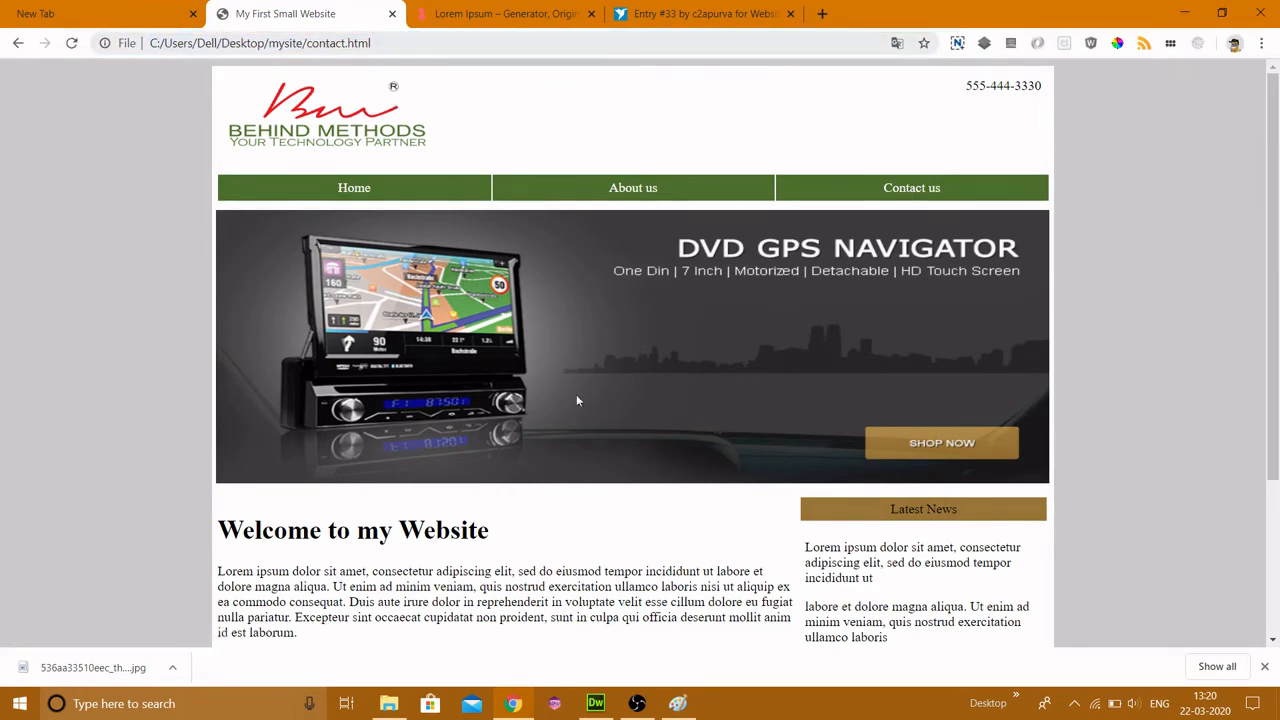
# Switch back to Dreamweaver, refresh the mysite local file list and open about.html
pyautogui.click(595, 703)
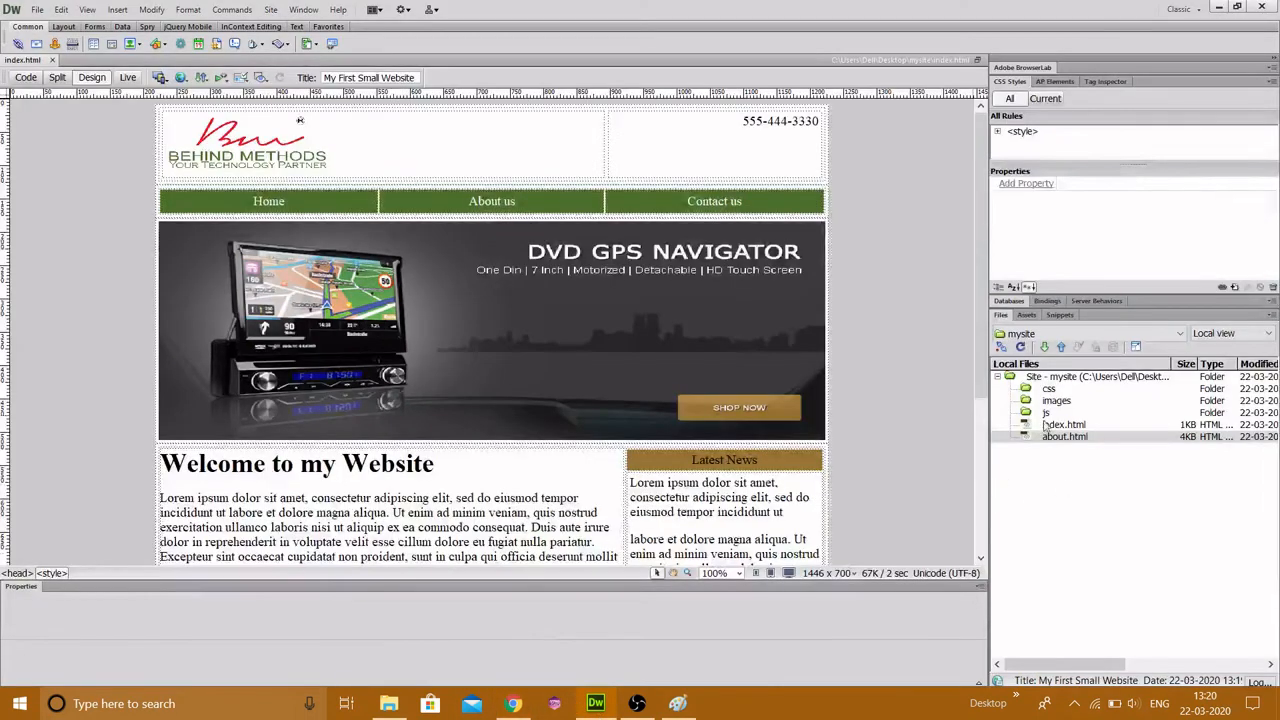
pyautogui.click(1020, 346)
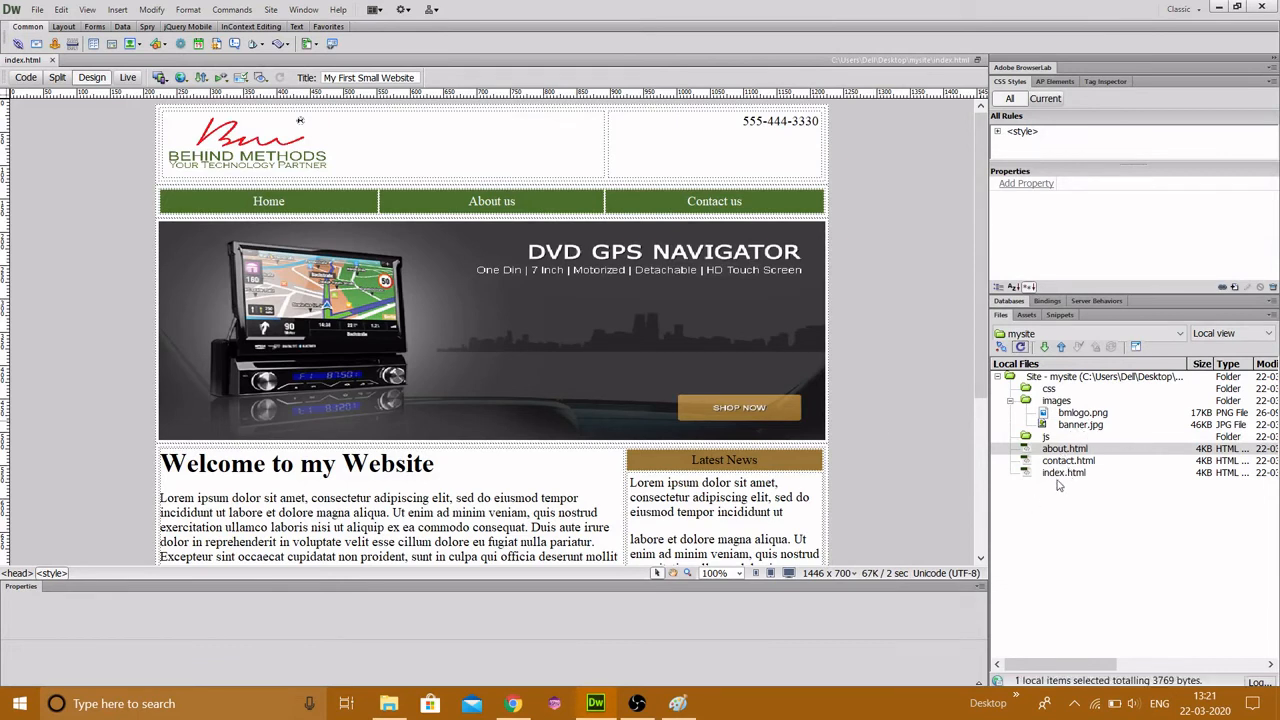
pyautogui.doubleClick(1064, 449)
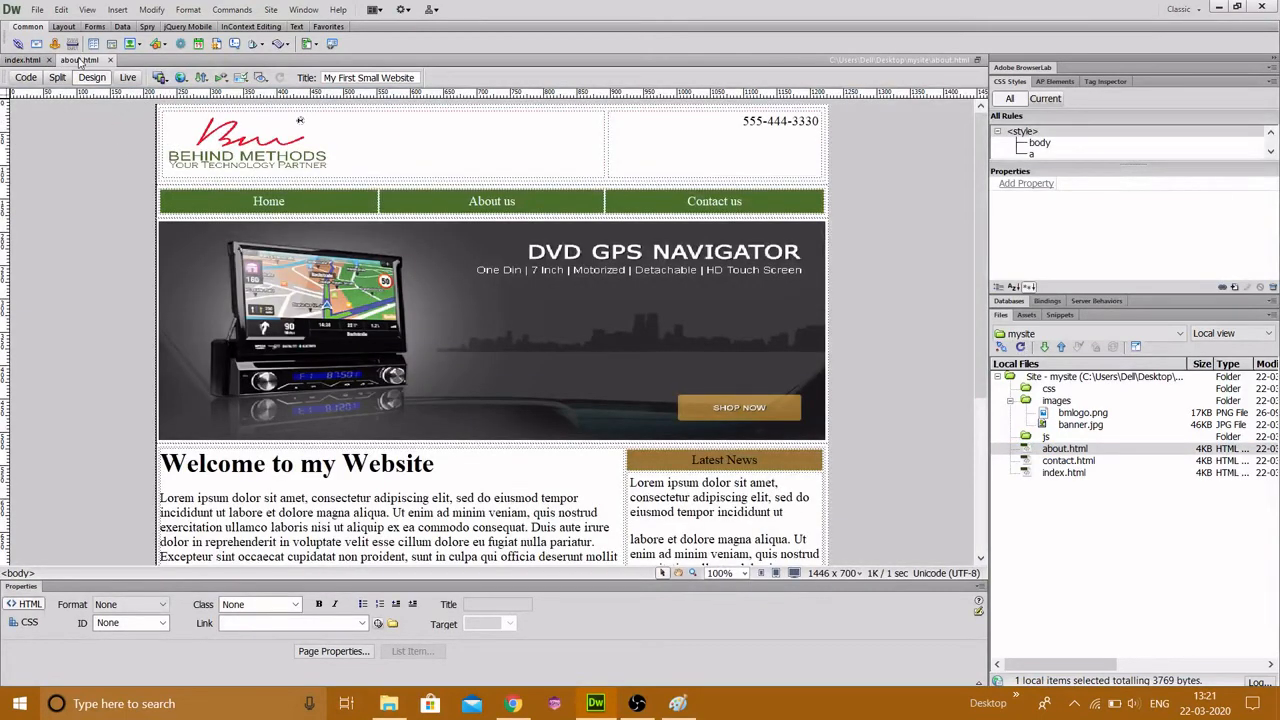
# Replace the "Welcome to my Website" heading in about.html with "About us" and save the page
pyautogui.moveTo(433, 467); pyautogui.dragTo(168, 470)
pyautogui.write('ABout')
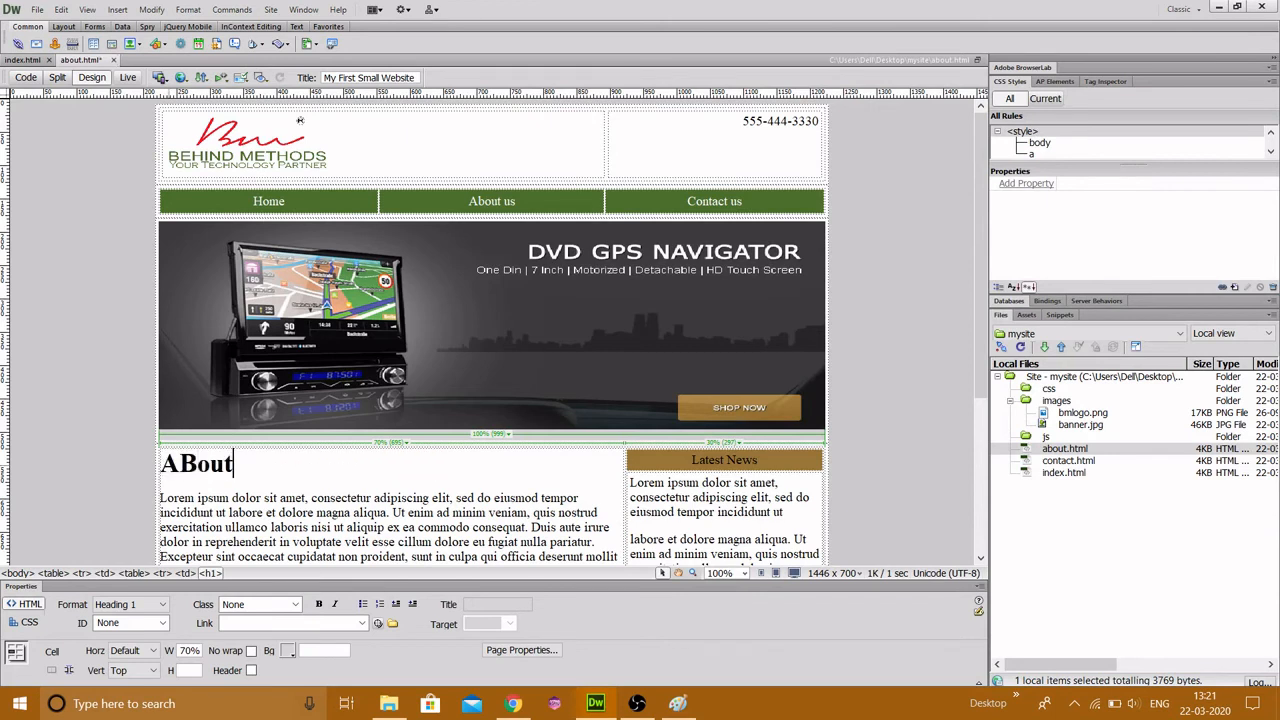
pyautogui.press('BackSpace')
pyautogui.press('BackSpace')
pyautogui.press('BackSpace')
pyautogui.press('BackSpace')
pyautogui.write('bout us')
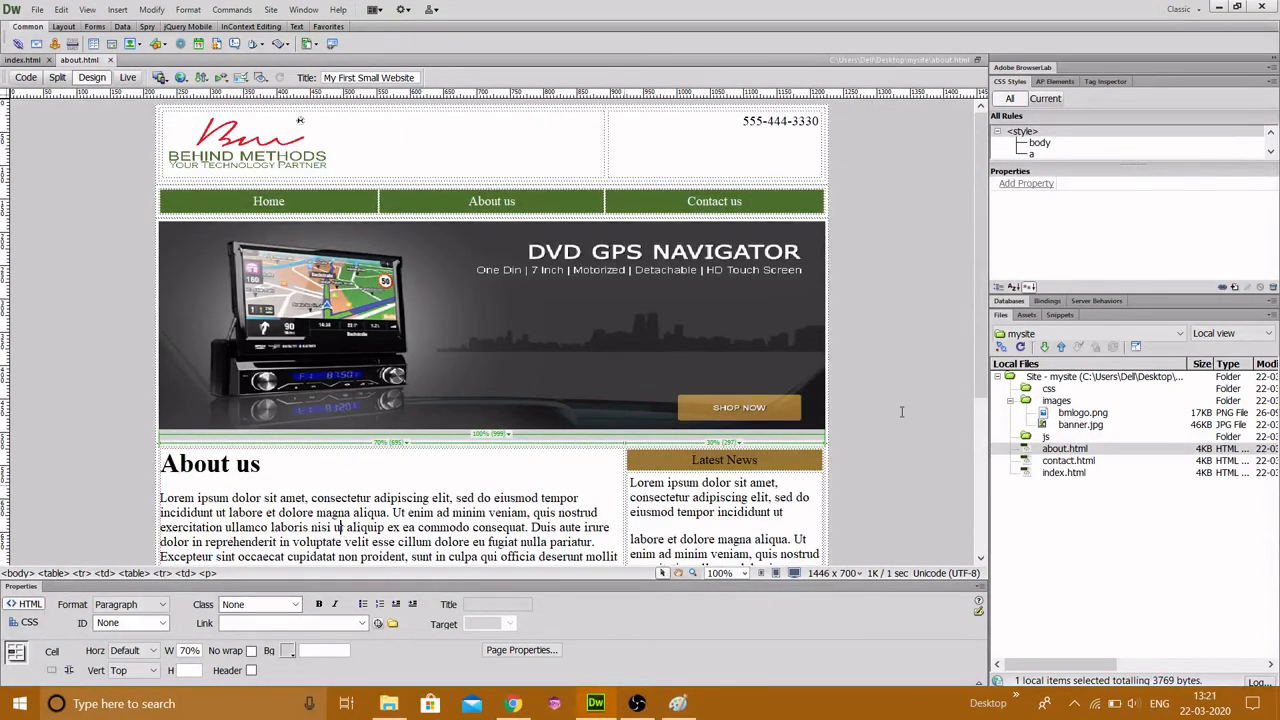
# Open contact.html and replace its "Welcome to my Website" heading with "Contact us"
pyautogui.doubleClick(1068, 461)
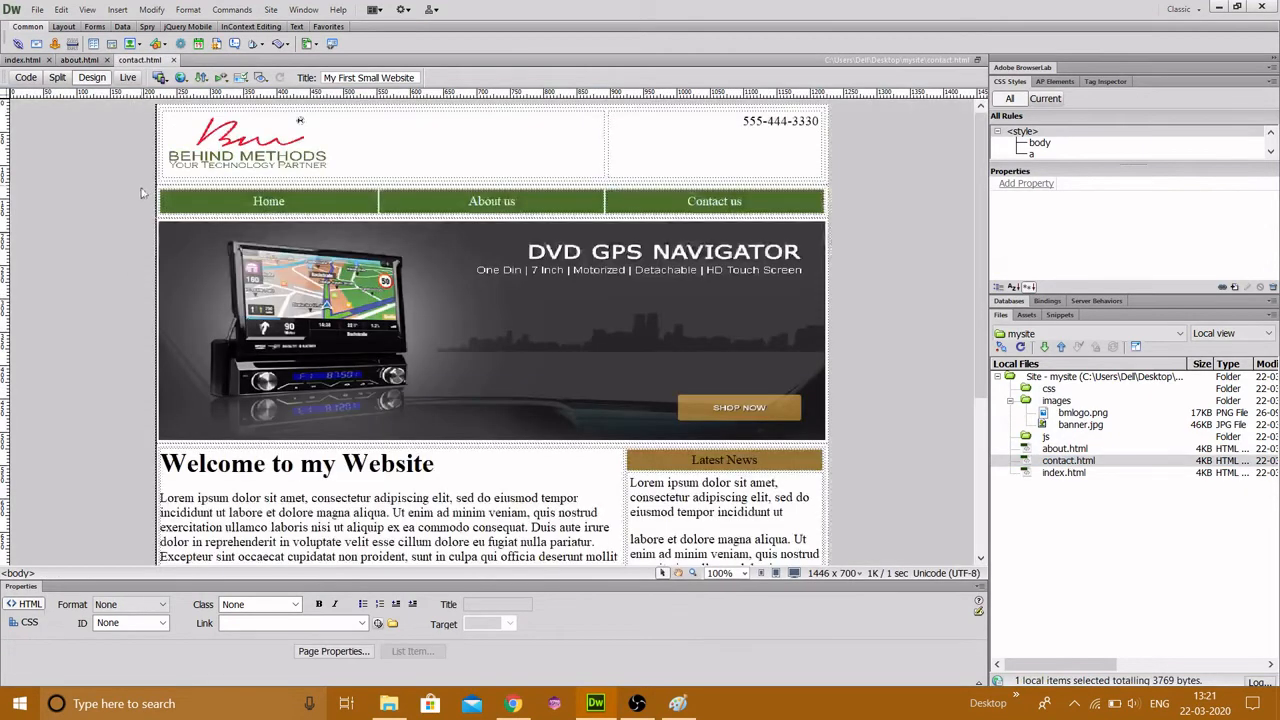
pyautogui.moveTo(436, 465); pyautogui.dragTo(141, 464)
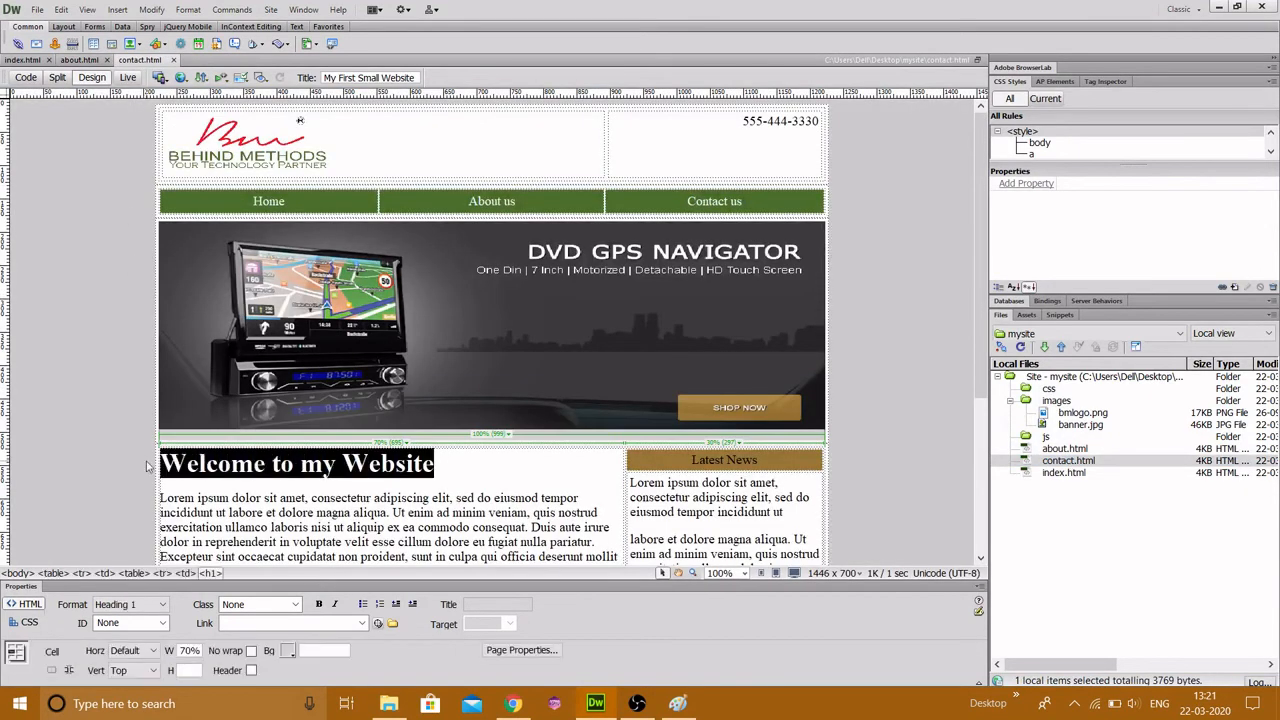
pyautogui.write('Conts')
pyautogui.press('BackSpace')
pyautogui.press('BackSpace')
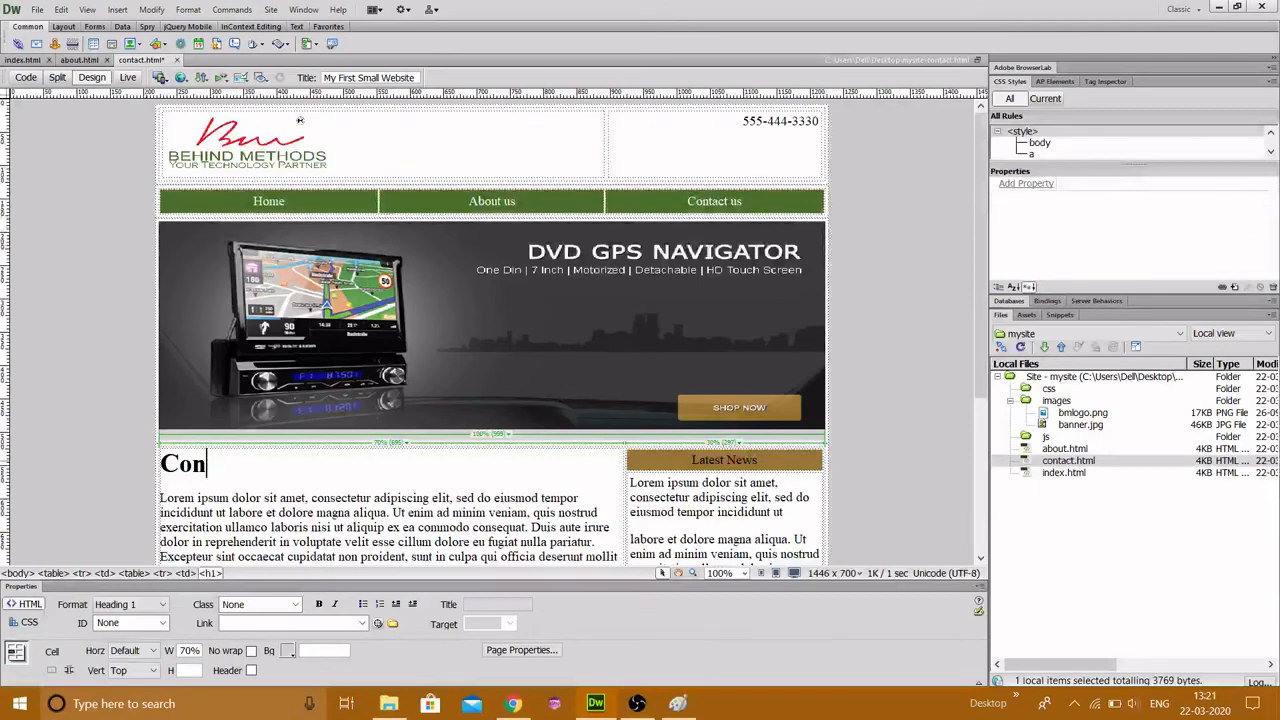
pyautogui.write('tact us')
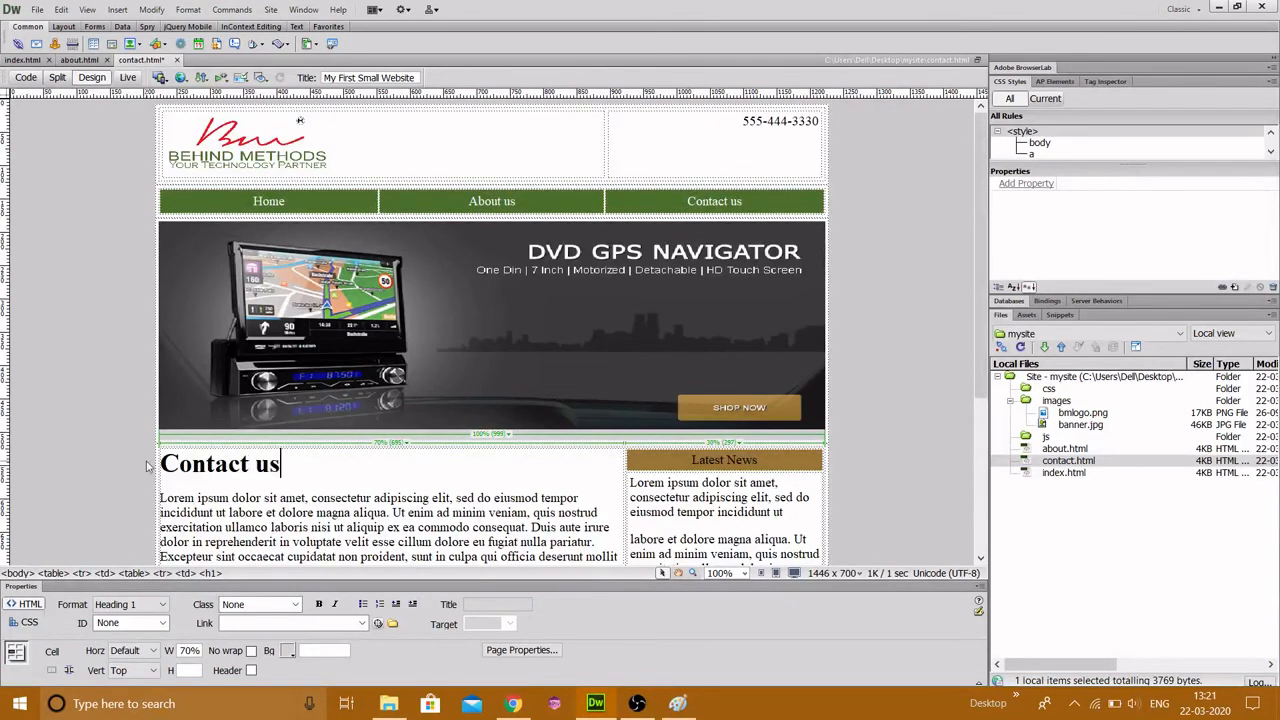
# Switch to Chrome, reload the site and test the Home, About us and Contact us links, checking each page's heading
pyautogui.click(513, 703)
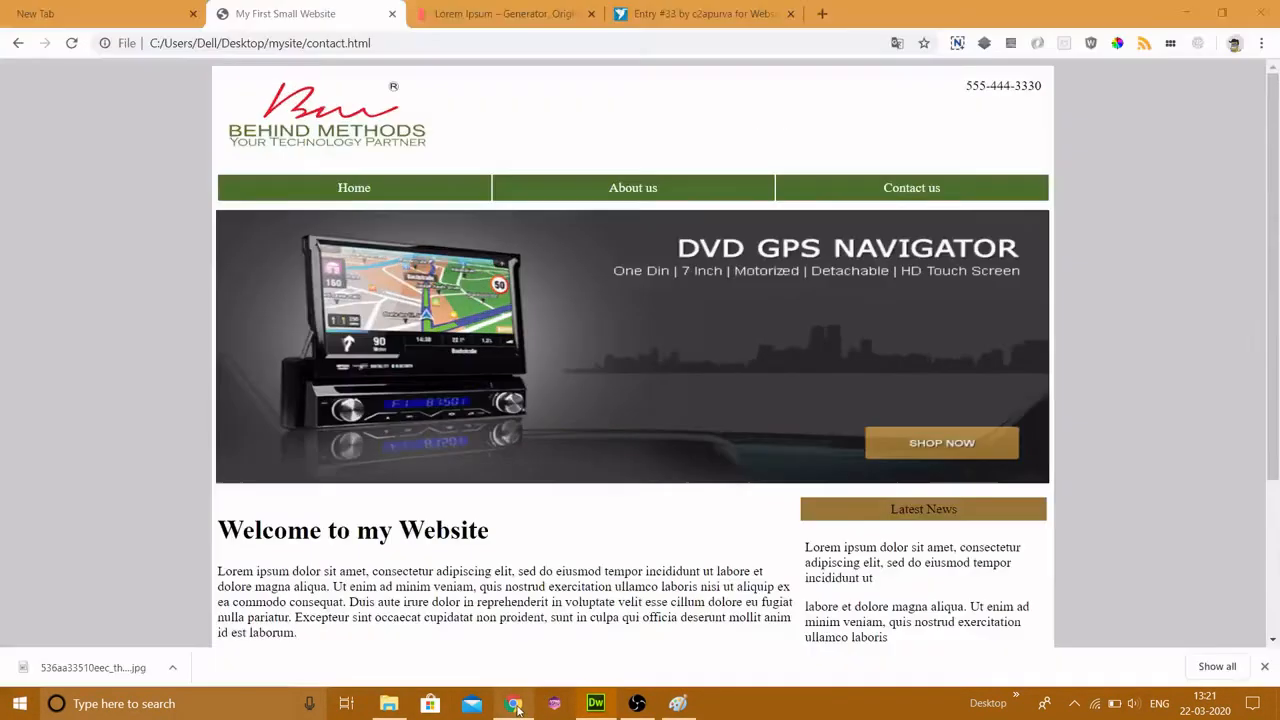
pyautogui.click(71, 43)
pyautogui.click(362, 190)
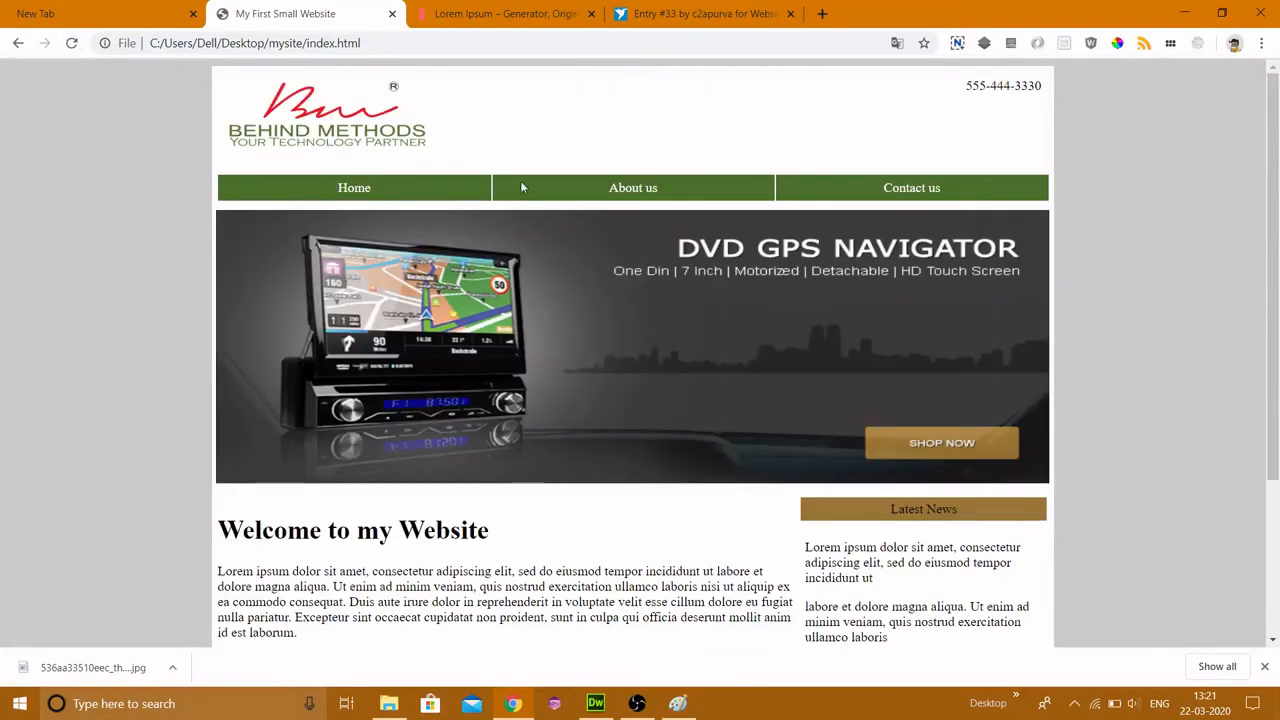
pyautogui.click(638, 190)
pyautogui.click(905, 188)
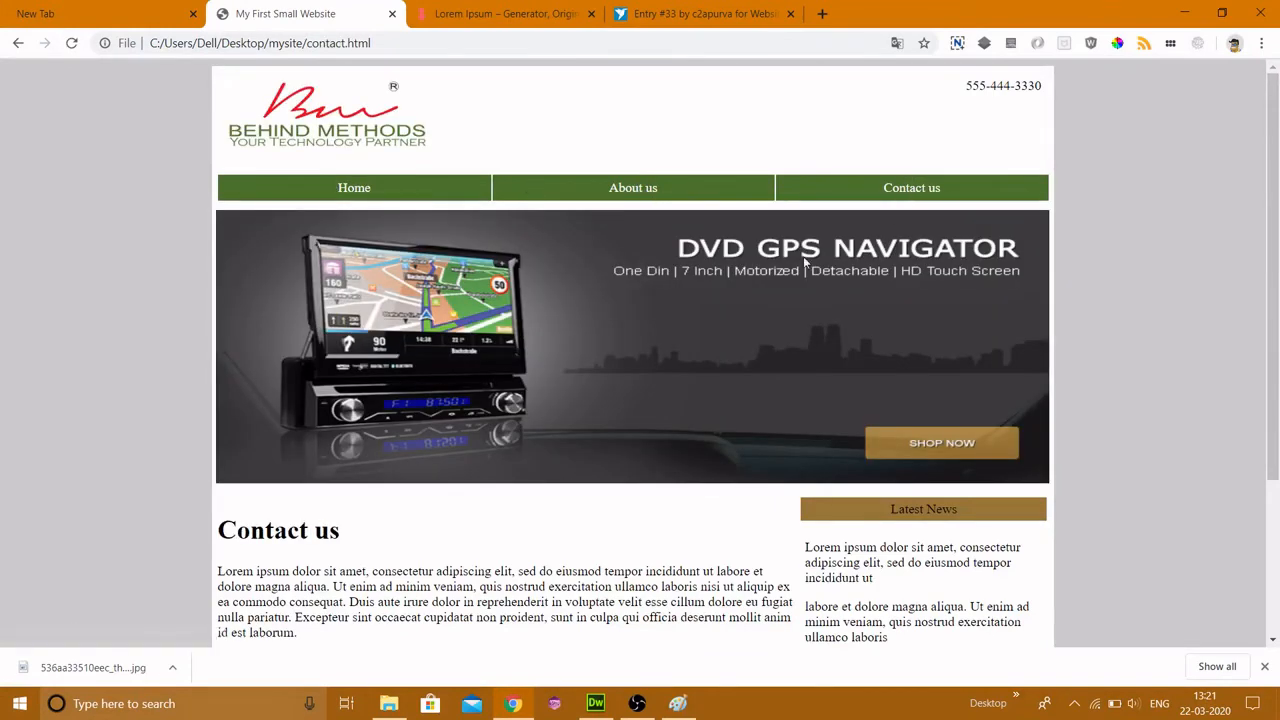
pyautogui.scroll(-3, 537, 390)
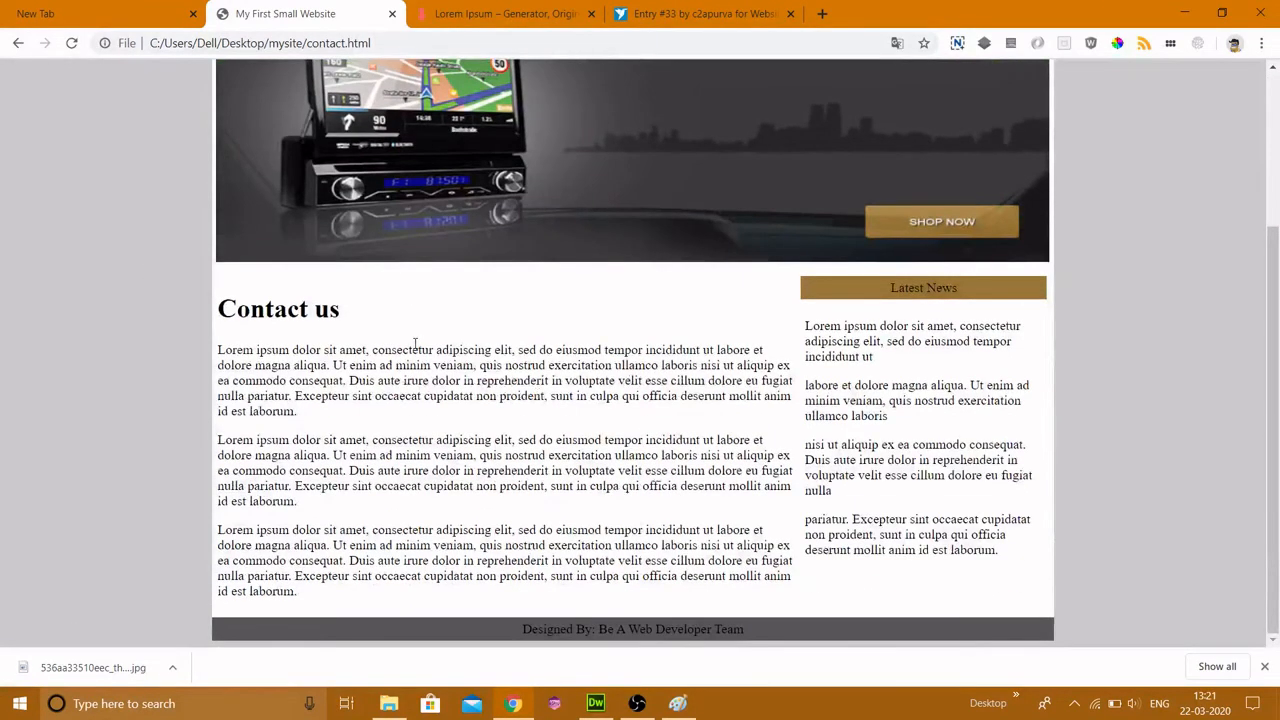
# Switch back to Dreamweaver and delete the placeholder text in contact.html's content cell, keeping only the first two lines under the heading
pyautogui.hotkey('alt', 'Tab')
pyautogui.scroll(-5, 490, 330)
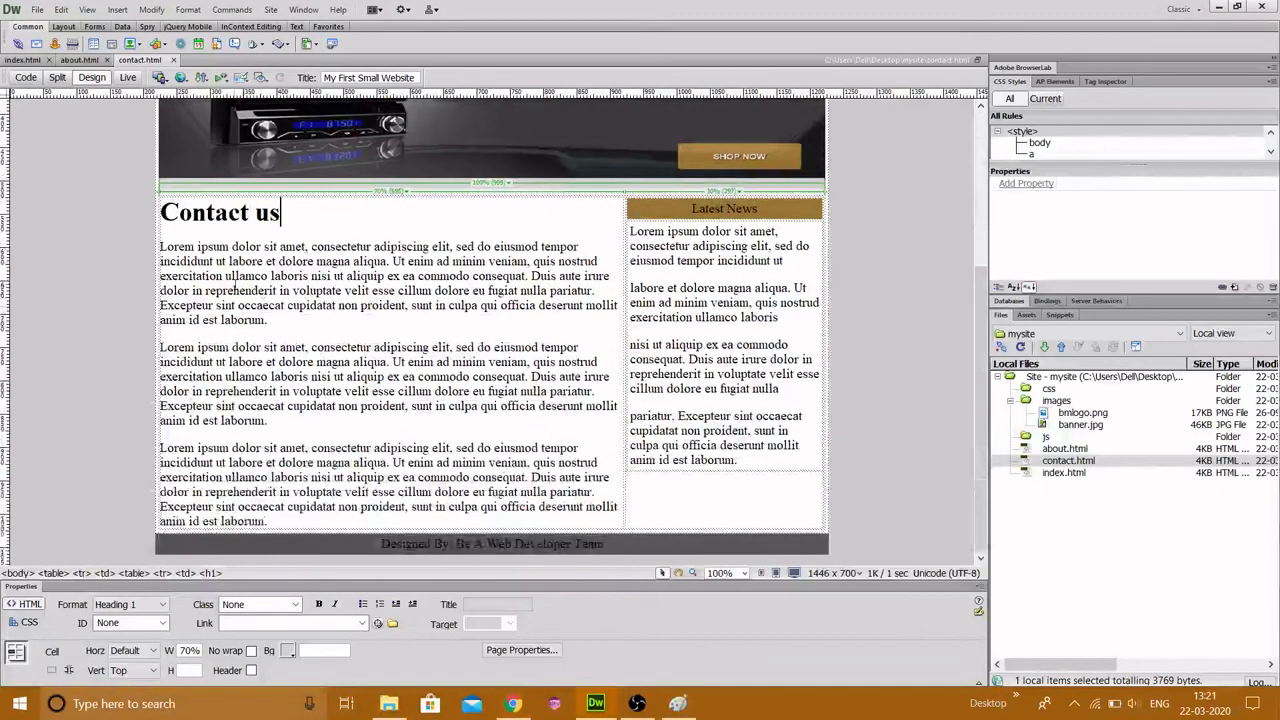
pyautogui.moveTo(277, 315); pyautogui.dragTo(158, 268)
pyautogui.press('BackSpace')
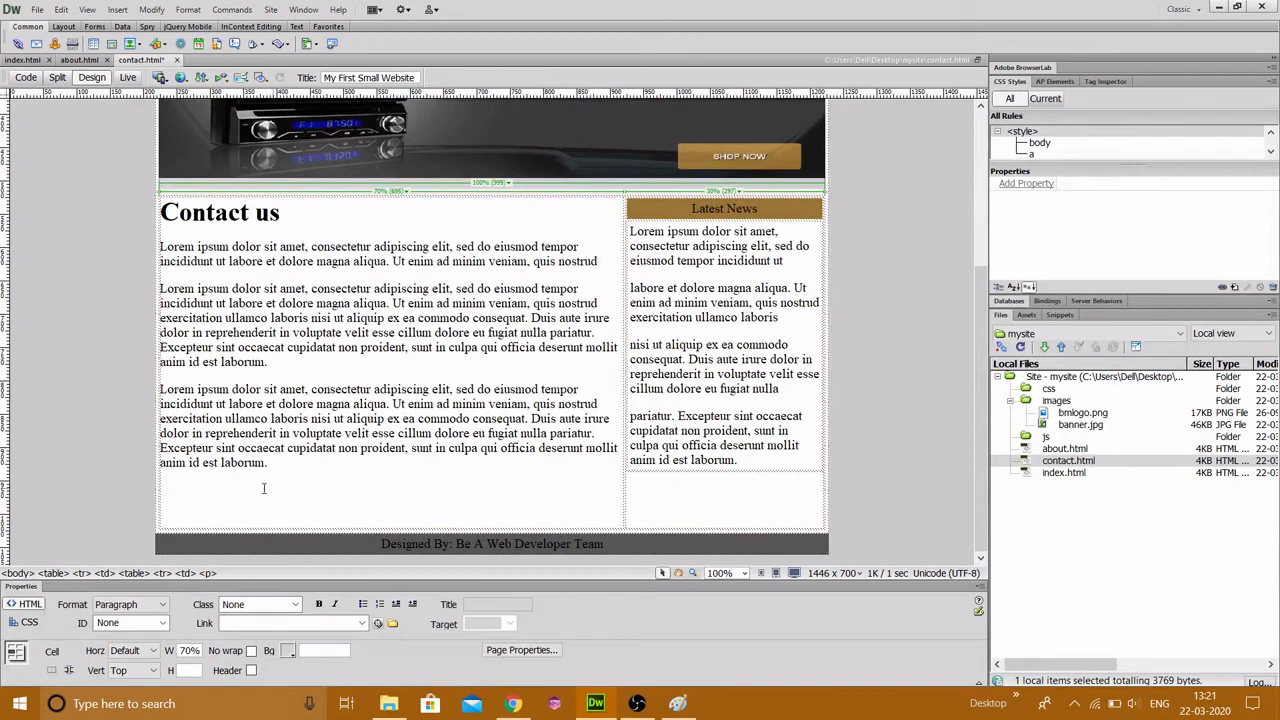
pyautogui.moveTo(268, 463); pyautogui.dragTo(154, 295)
pyautogui.press('BackSpace')
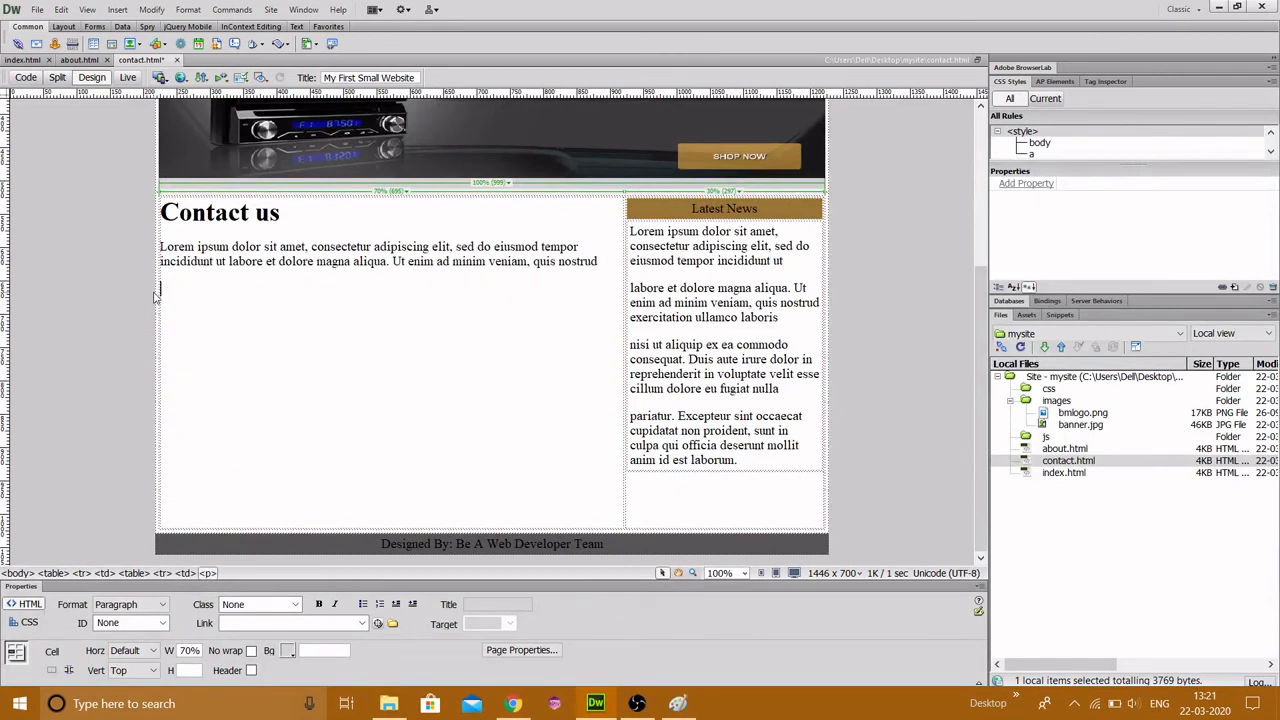
# Insert a blank form below the remaining paragraph in contact.html
pyautogui.click(117, 11)
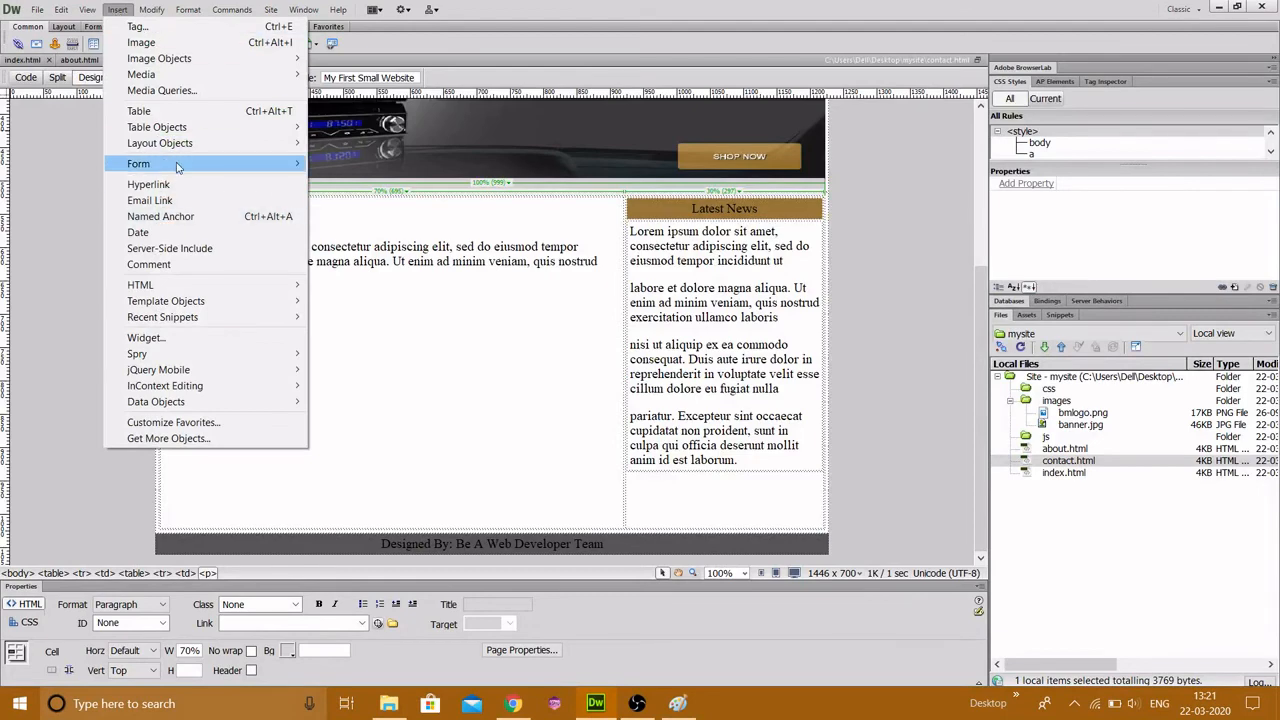
pyautogui.moveTo(182, 164)
pyautogui.click(331, 166)
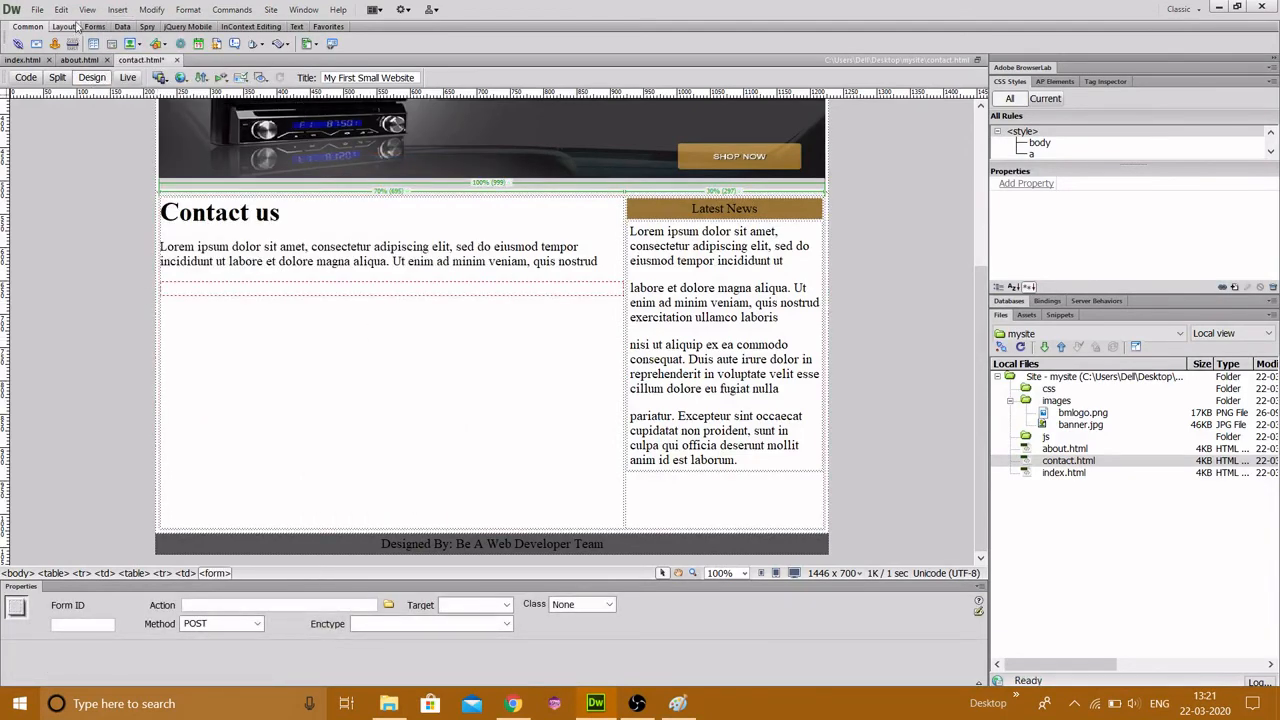
# Insert a table with 4 rows and 2 columns inside the form, 100 percent wide with cell padding 2, cell spacing 2 and border 0
pyautogui.click(117, 10)
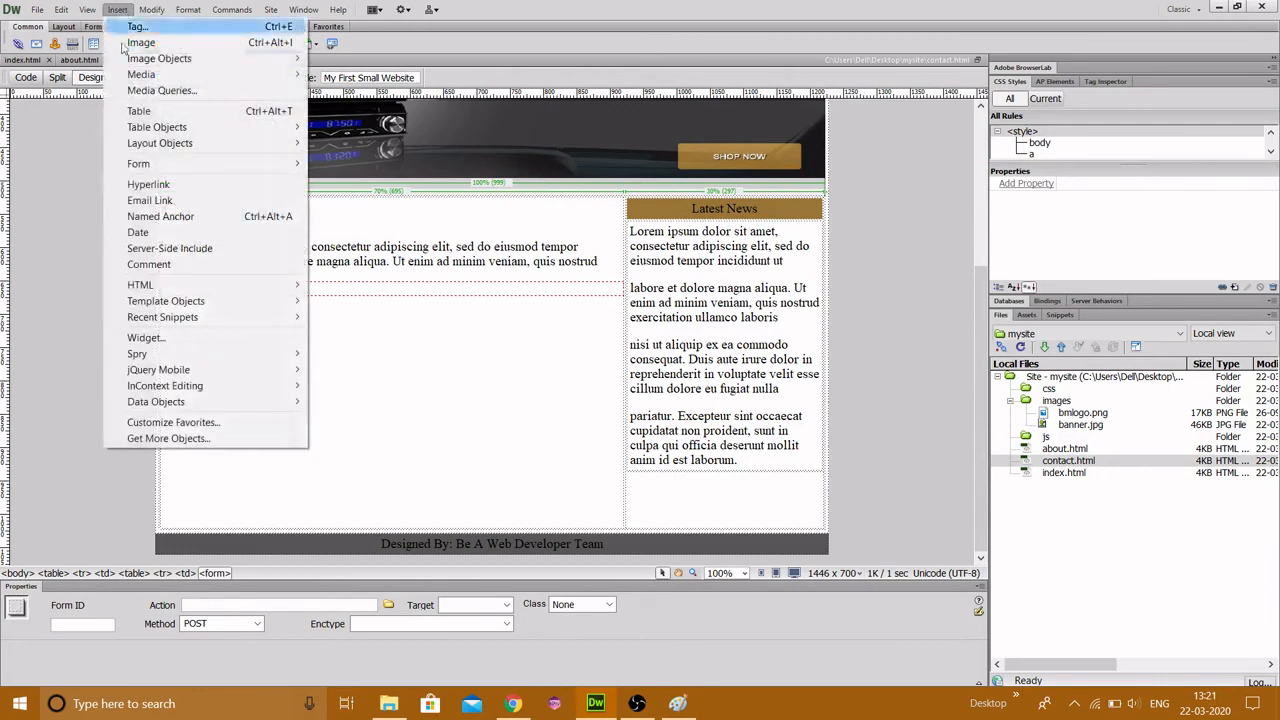
pyautogui.click(163, 110)
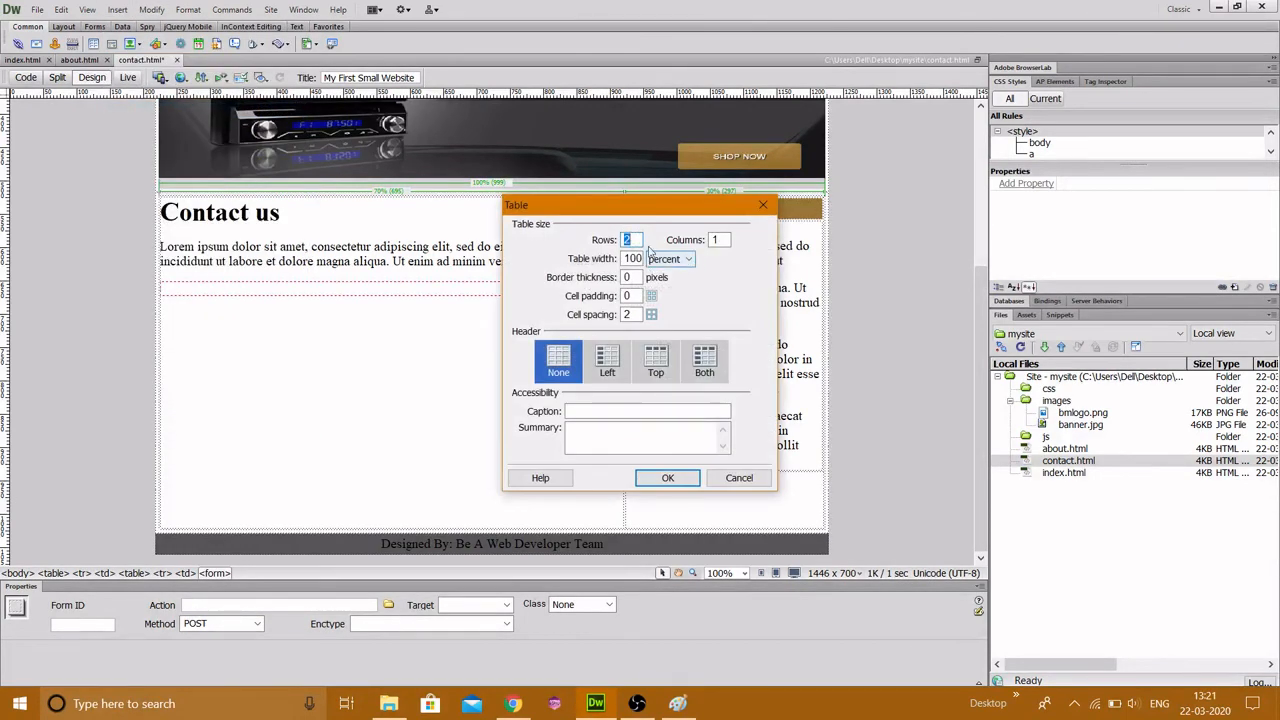
pyautogui.doubleClick(720, 241)
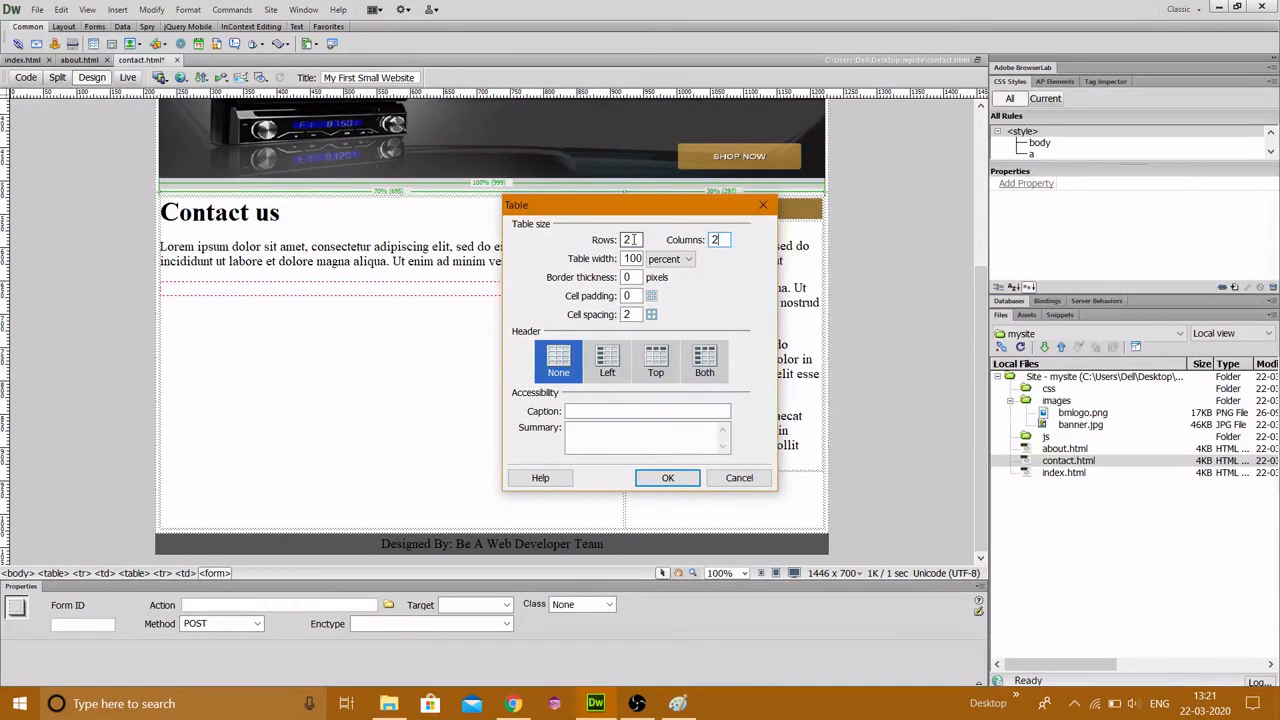
pyautogui.moveTo(632, 240); pyautogui.dragTo(622, 243)
pyautogui.write('2')
pyautogui.click(667, 478)
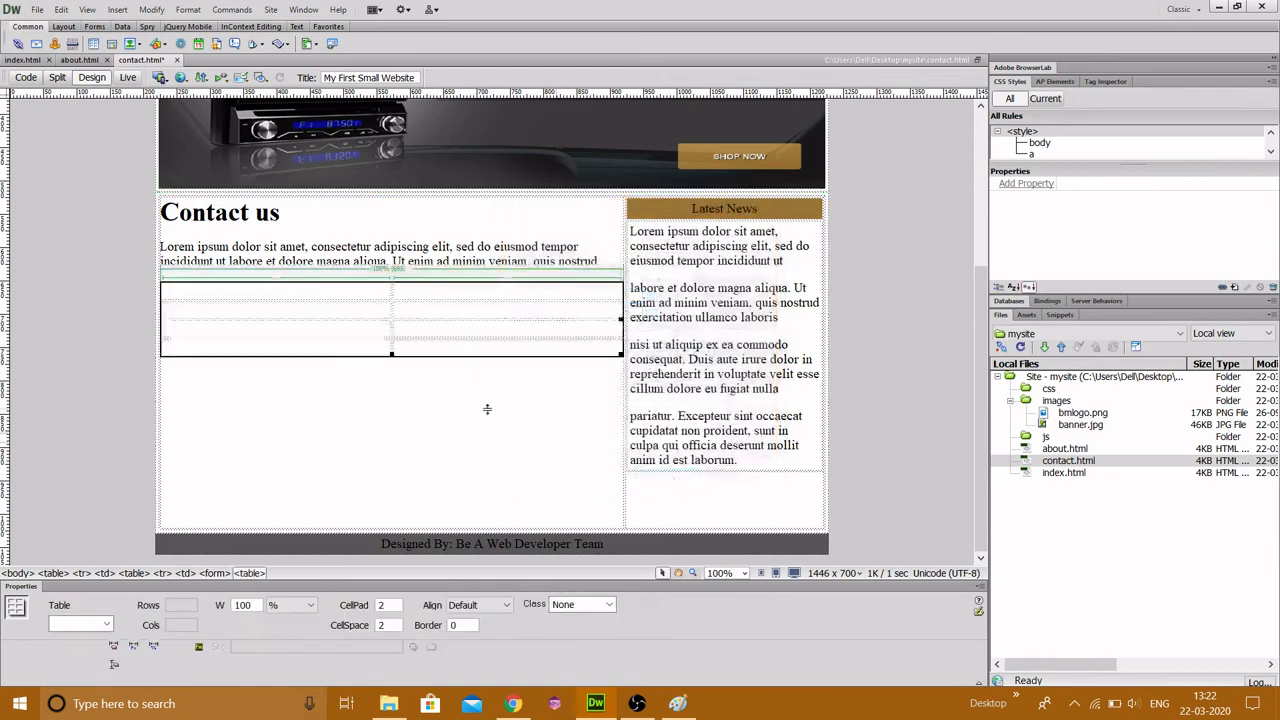
# Enter the labels "Enter Name", "Enter Email Address" and "Enter Message" in the first column of the form table's first three rows
pyautogui.click(245, 291)
pyautogui.write('Fir')
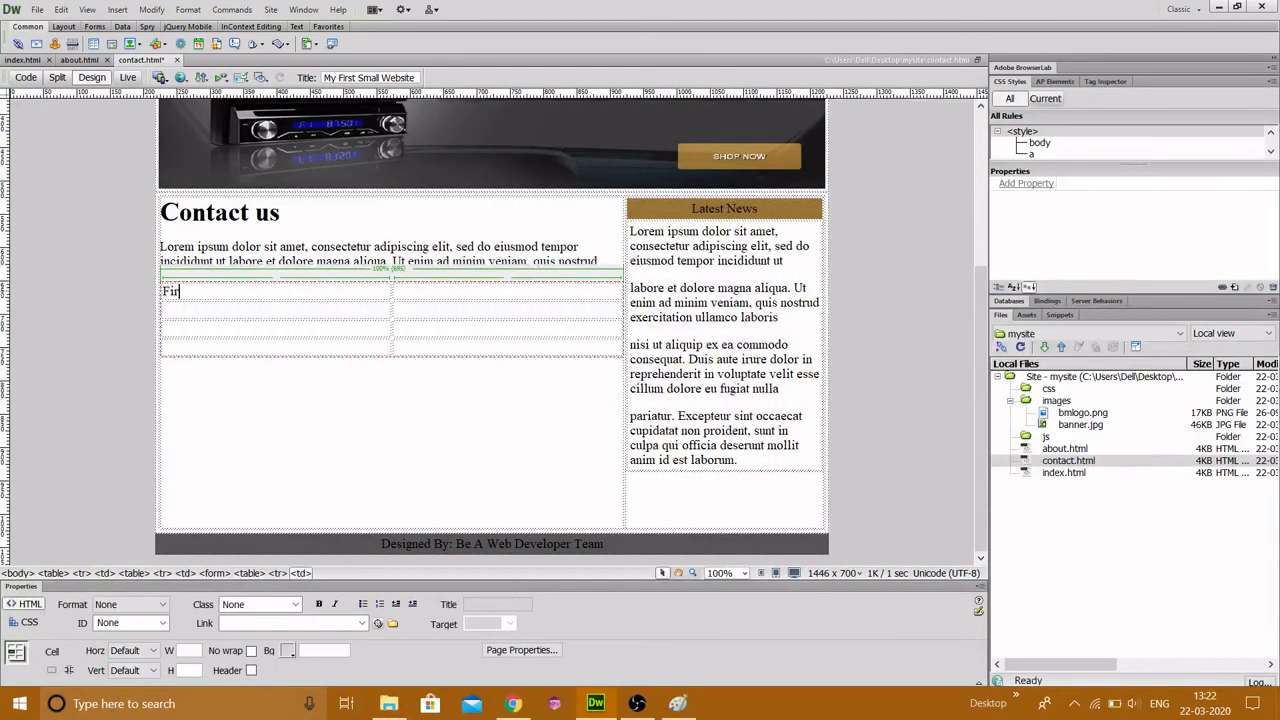
pyautogui.write('st am')
pyautogui.press('BackSpace')
pyautogui.press('BackSpace')
pyautogui.press('BackSpace')
pyautogui.write('Enter Name')
pyautogui.write('Enter ')
pyautogui.write('Email Address')
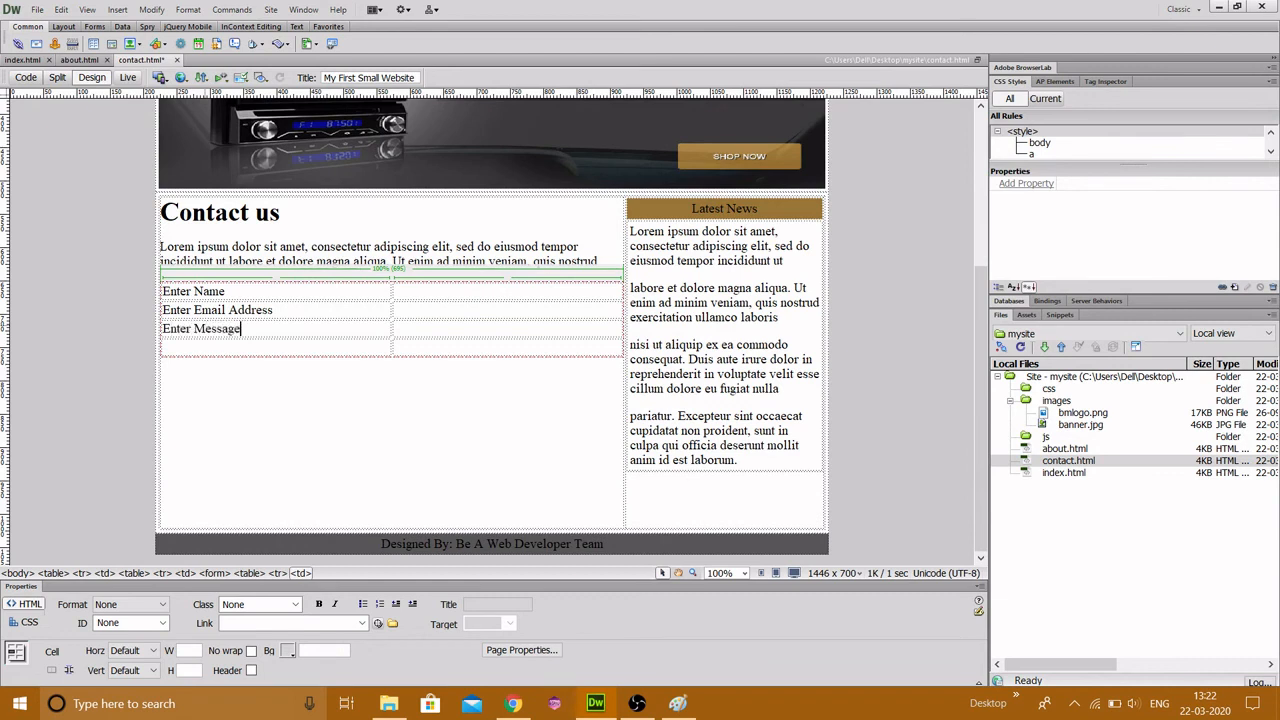
# Insert a text field beside the "Enter Name" label, leaving its ID and label blank
pyautogui.click(414, 349)
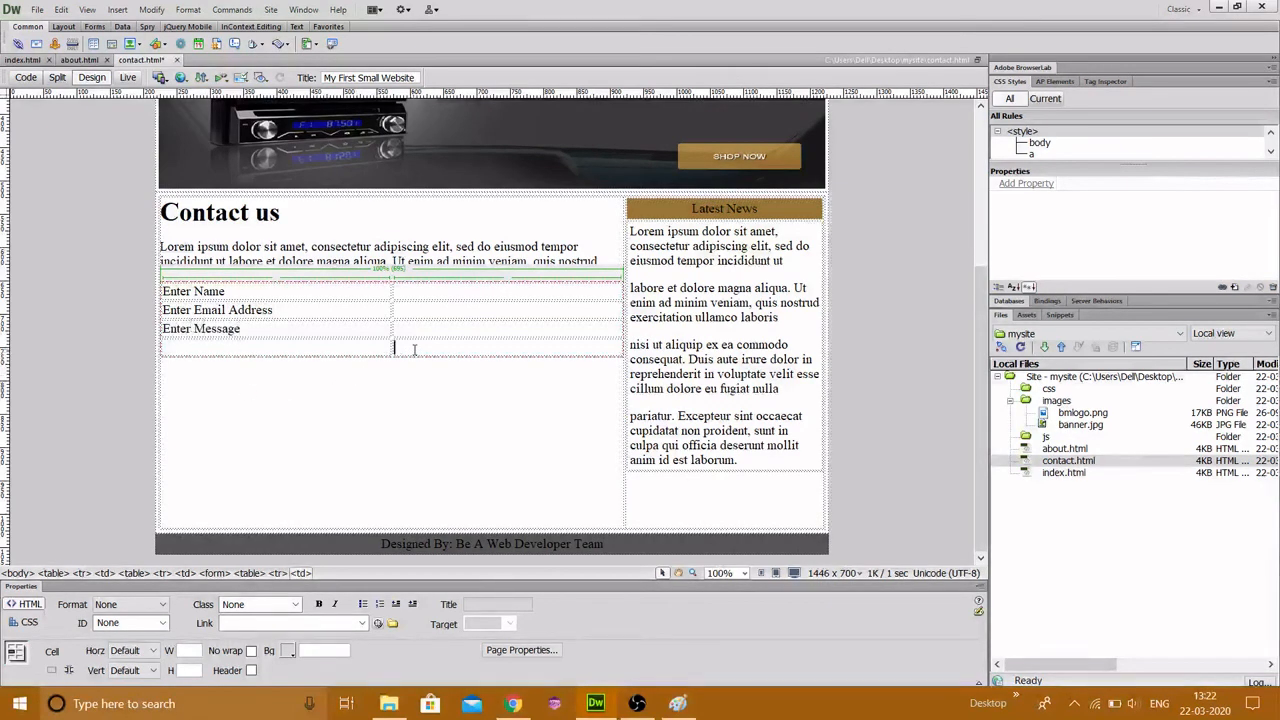
pyautogui.click(435, 293)
pyautogui.click(117, 9)
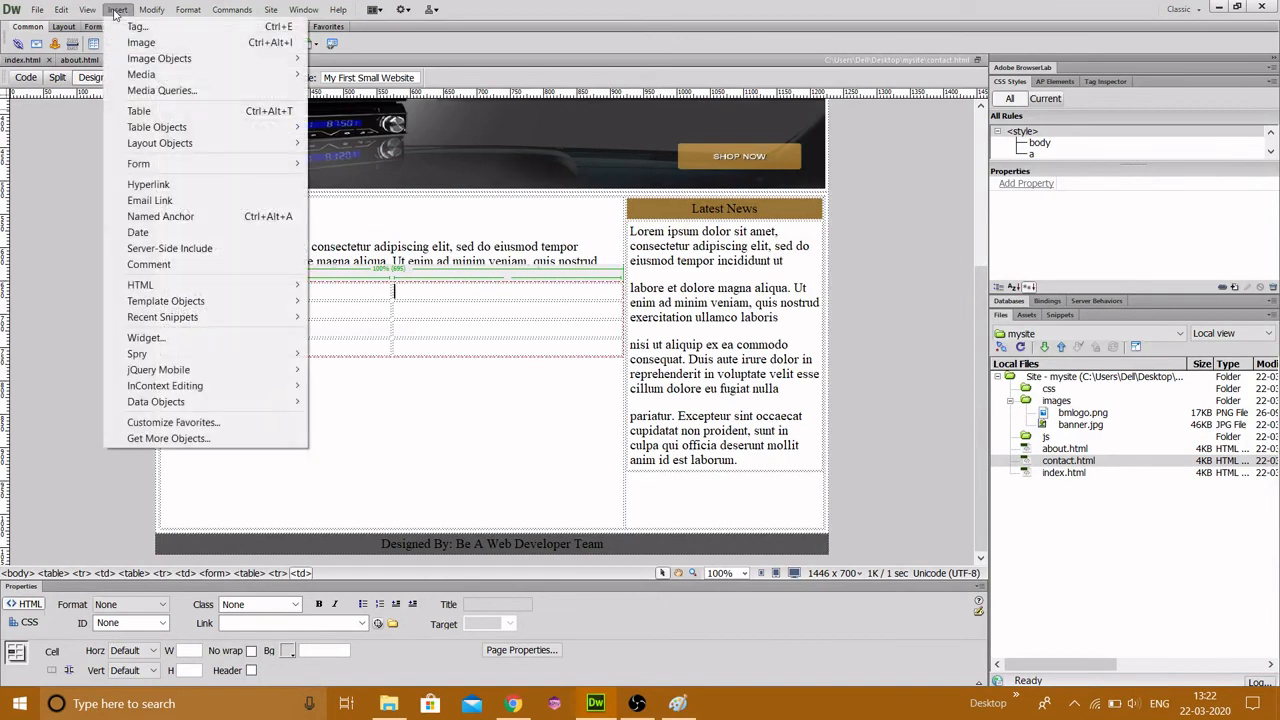
pyautogui.moveTo(200, 163)
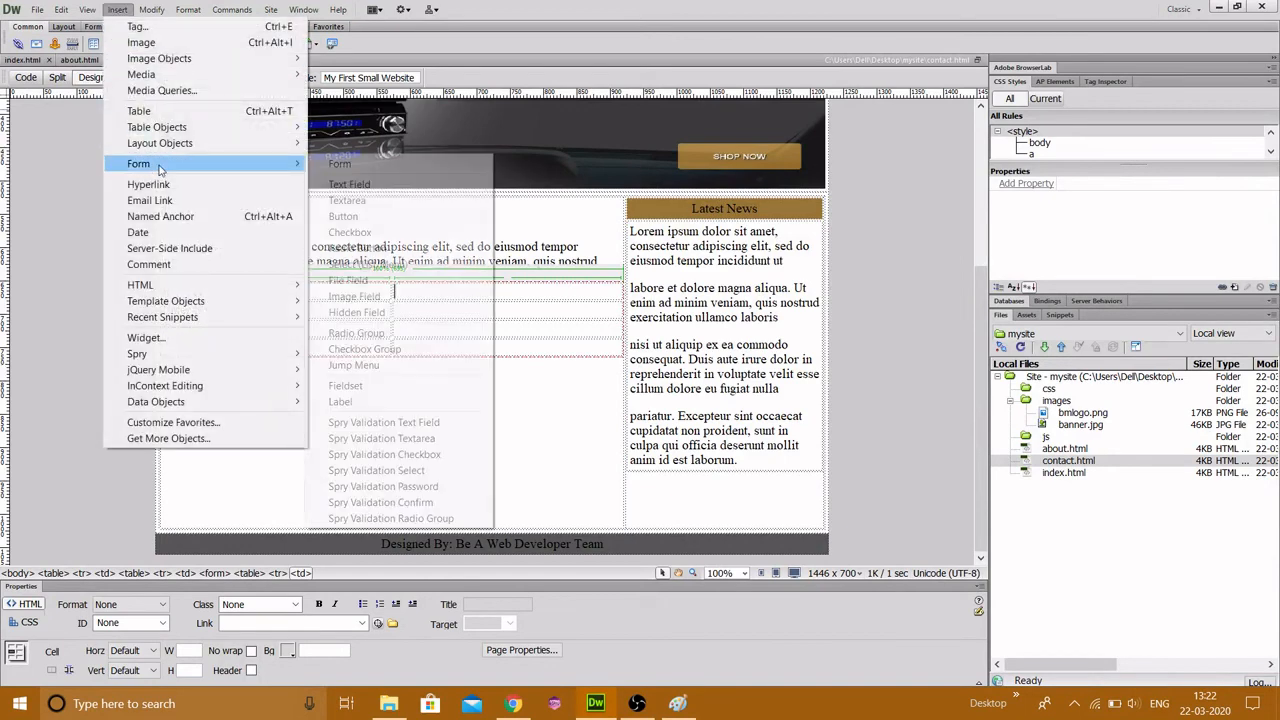
pyautogui.click(369, 189)
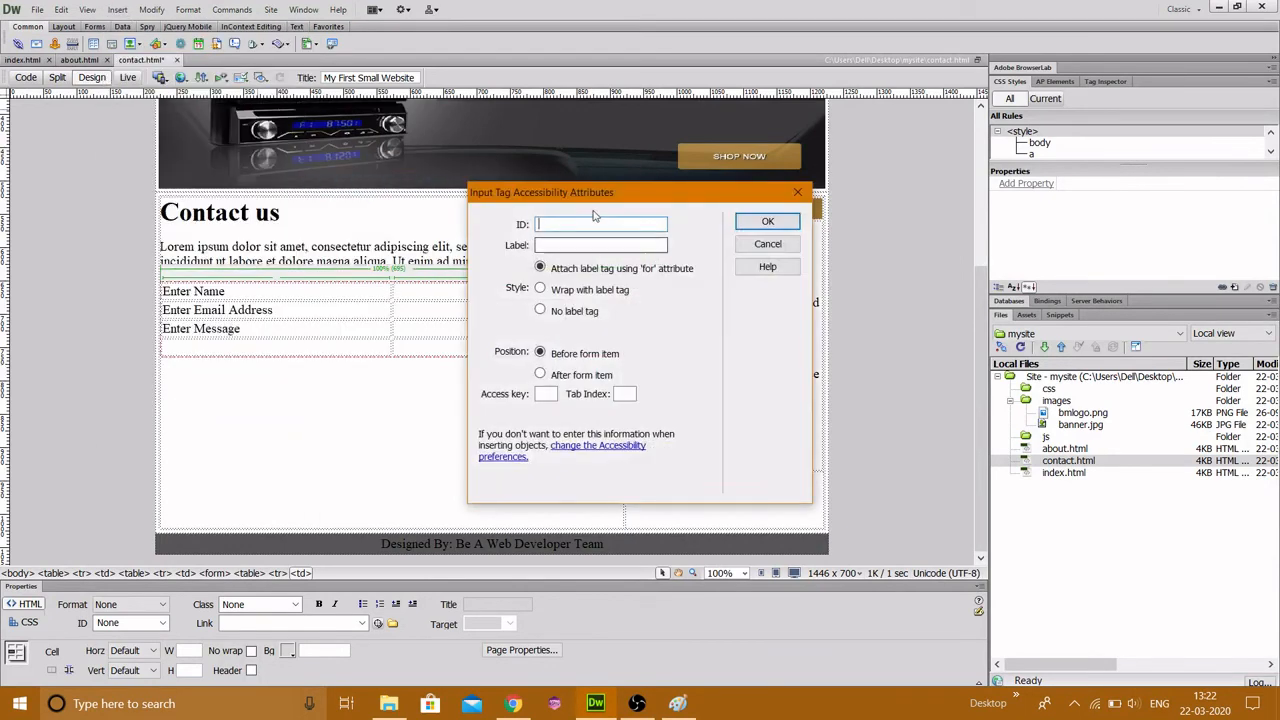
pyautogui.click(760, 228)
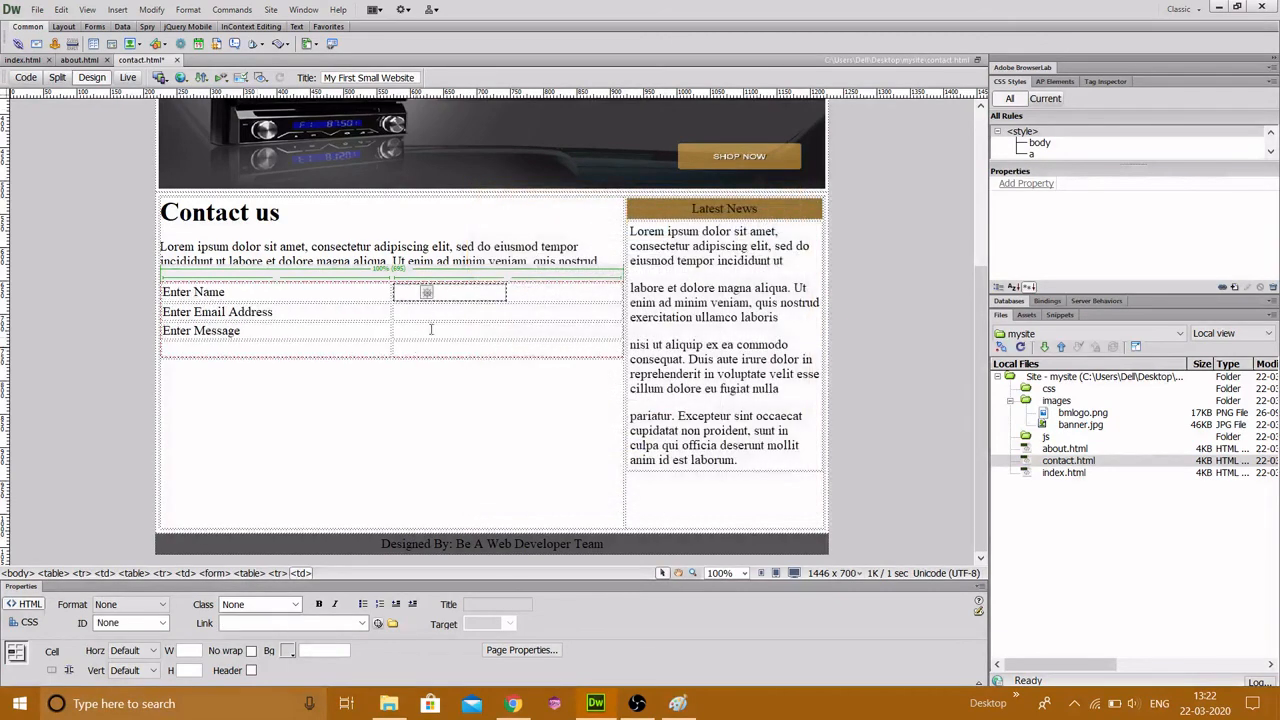
# Insert a text field beside the "Enter Email Address" label, leaving its ID and label blank
pyautogui.click(405, 311)
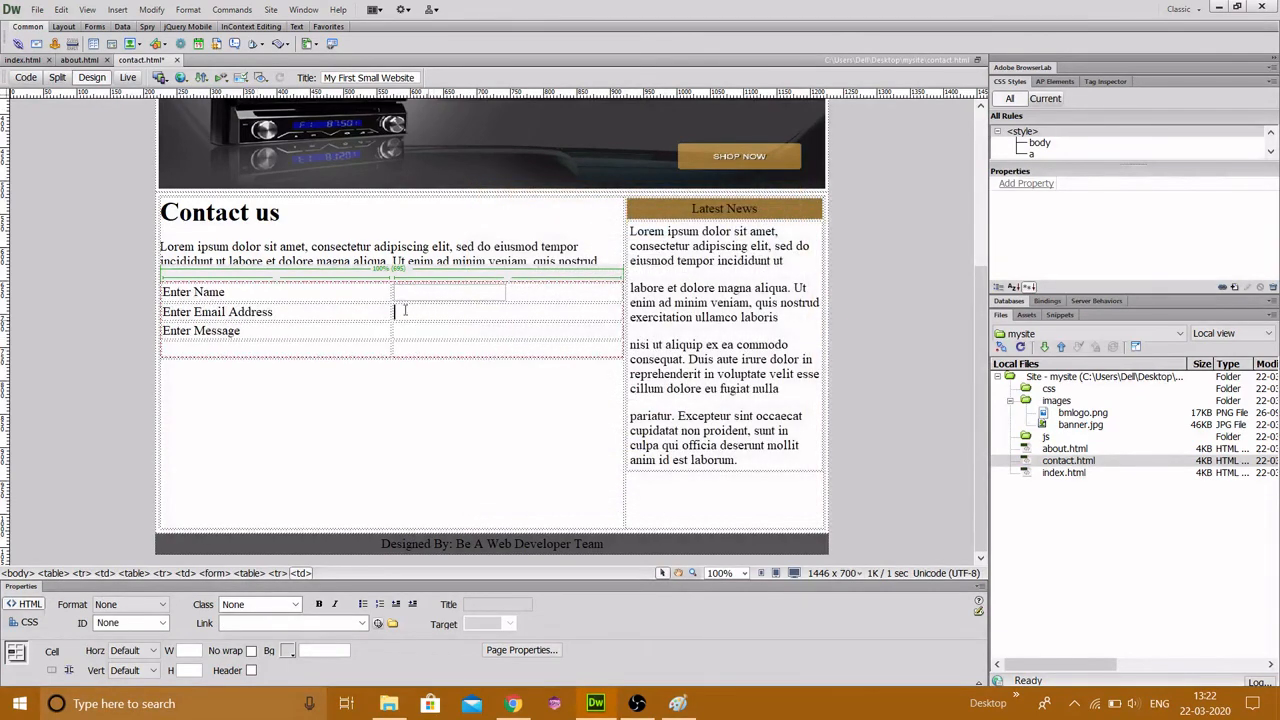
pyautogui.click(117, 9)
pyautogui.moveTo(150, 167)
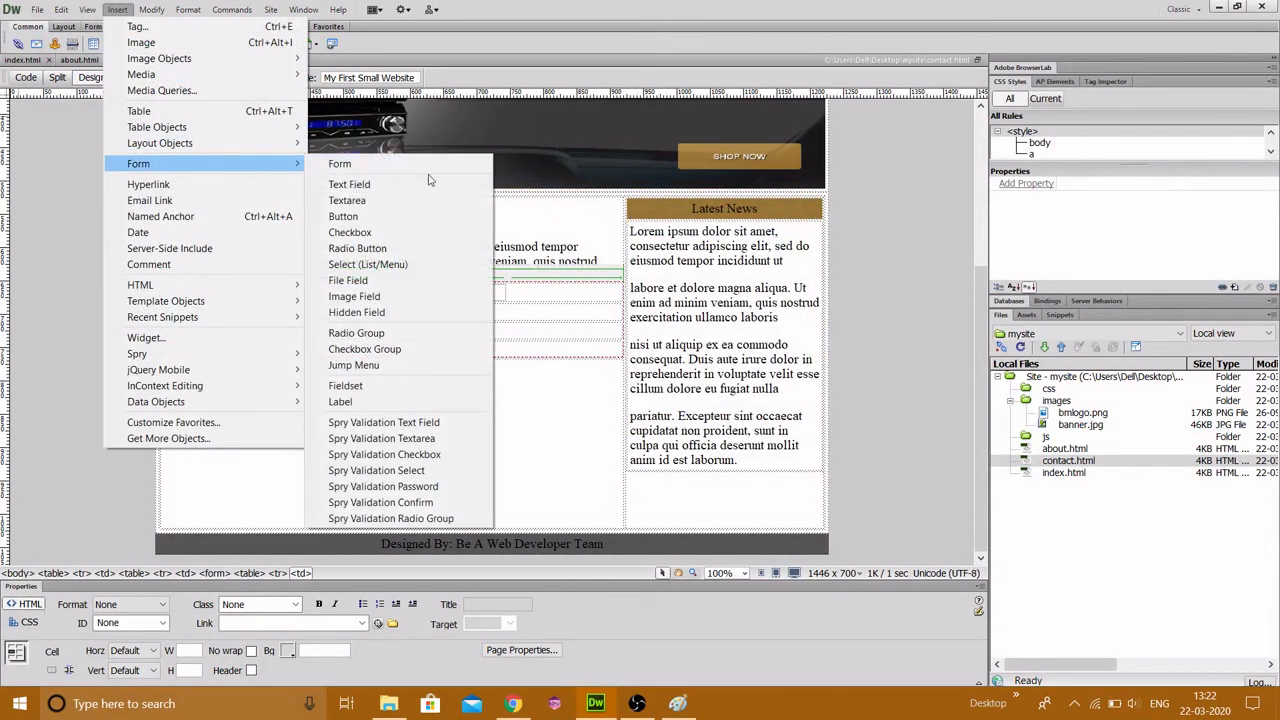
pyautogui.click(403, 186)
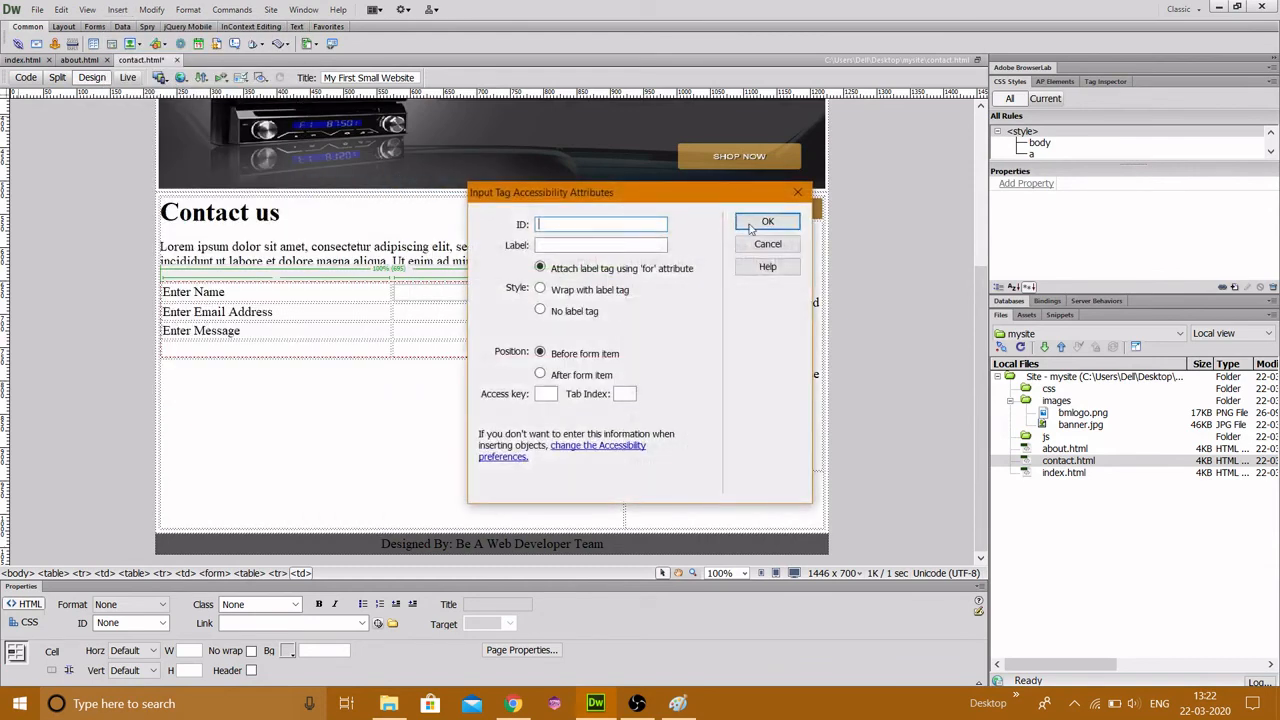
pyautogui.click(760, 224)
# Insert a textarea beside the "Enter Message" label with the default accessibility attributes
pyautogui.click(420, 333)
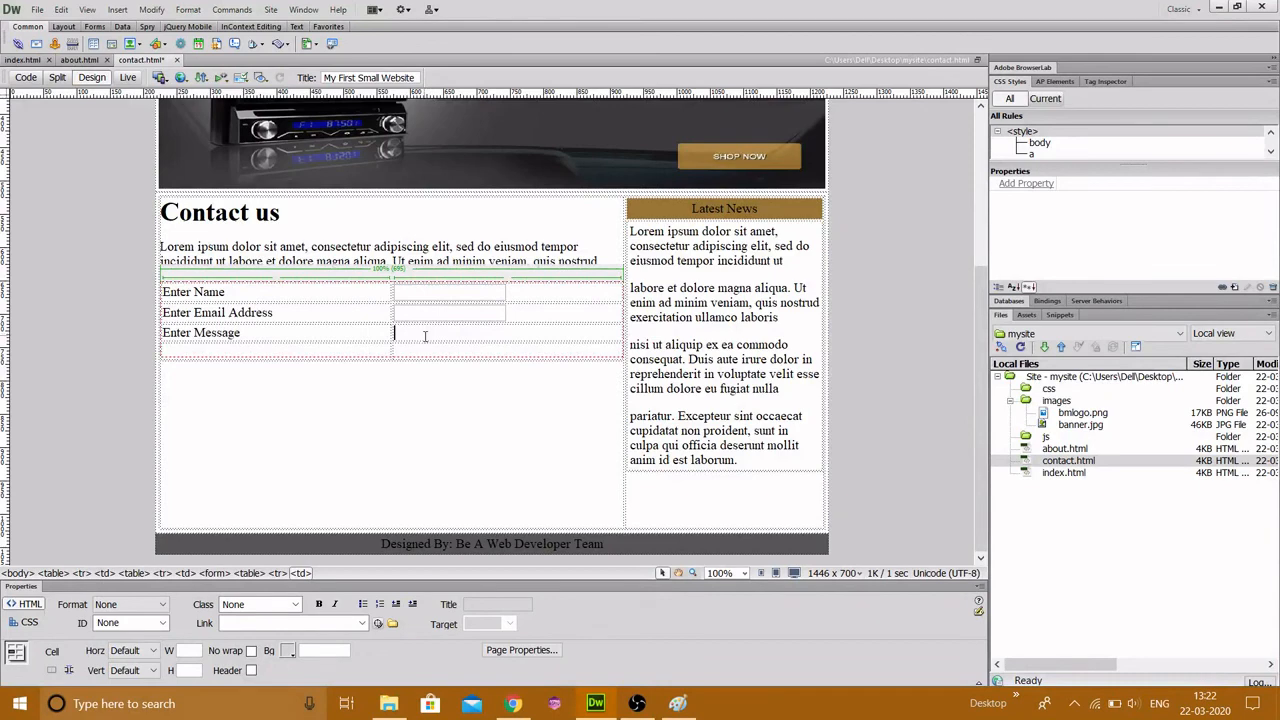
pyautogui.click(117, 9)
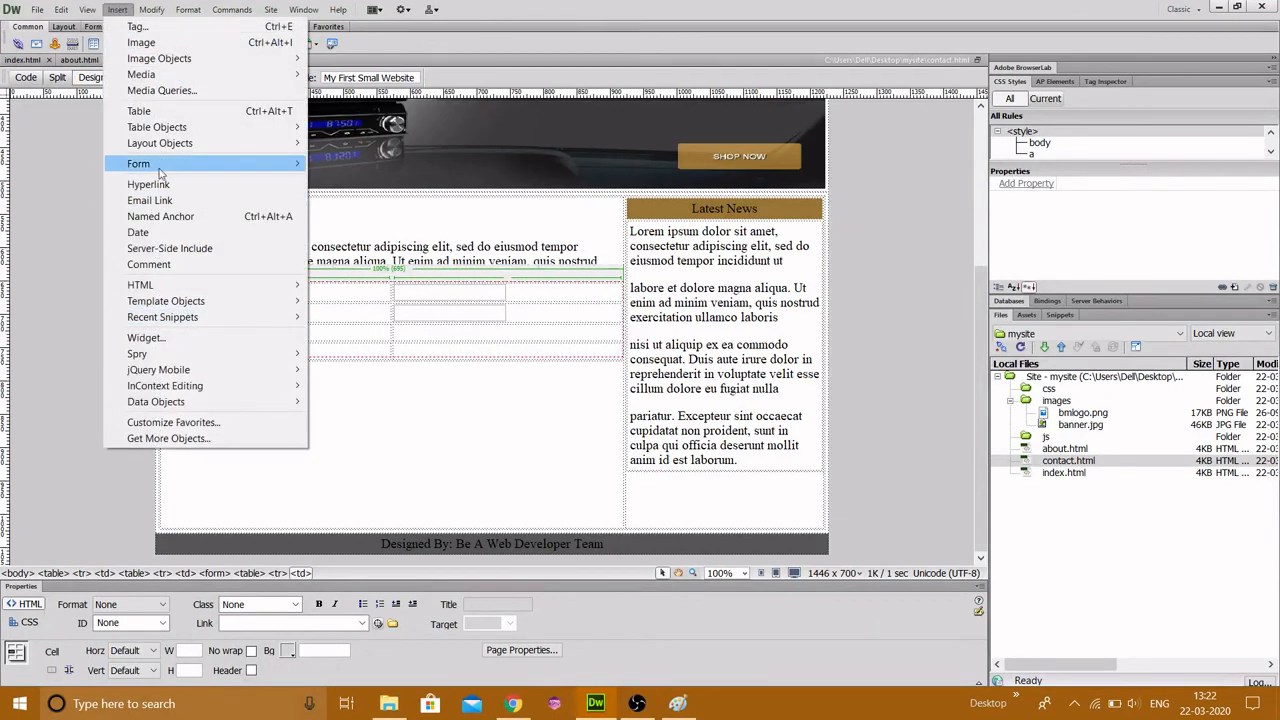
pyautogui.moveTo(158, 166)
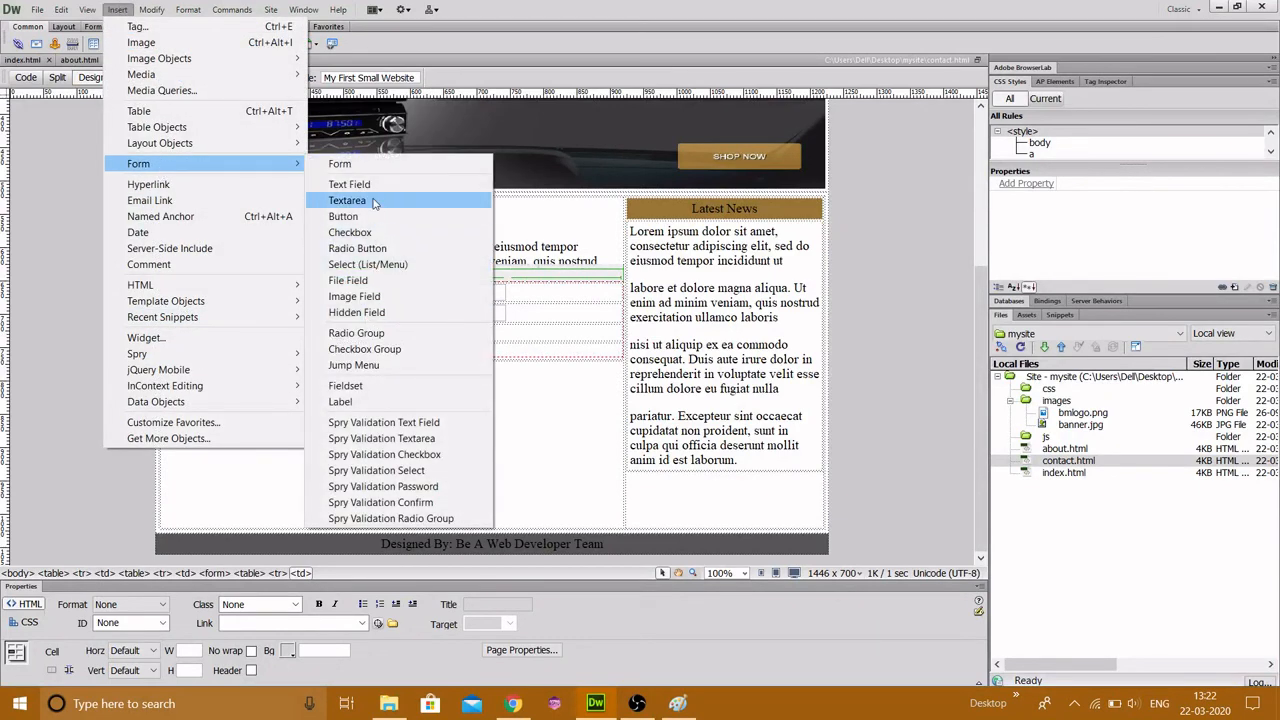
pyautogui.click(374, 203)
pyautogui.click(763, 220)
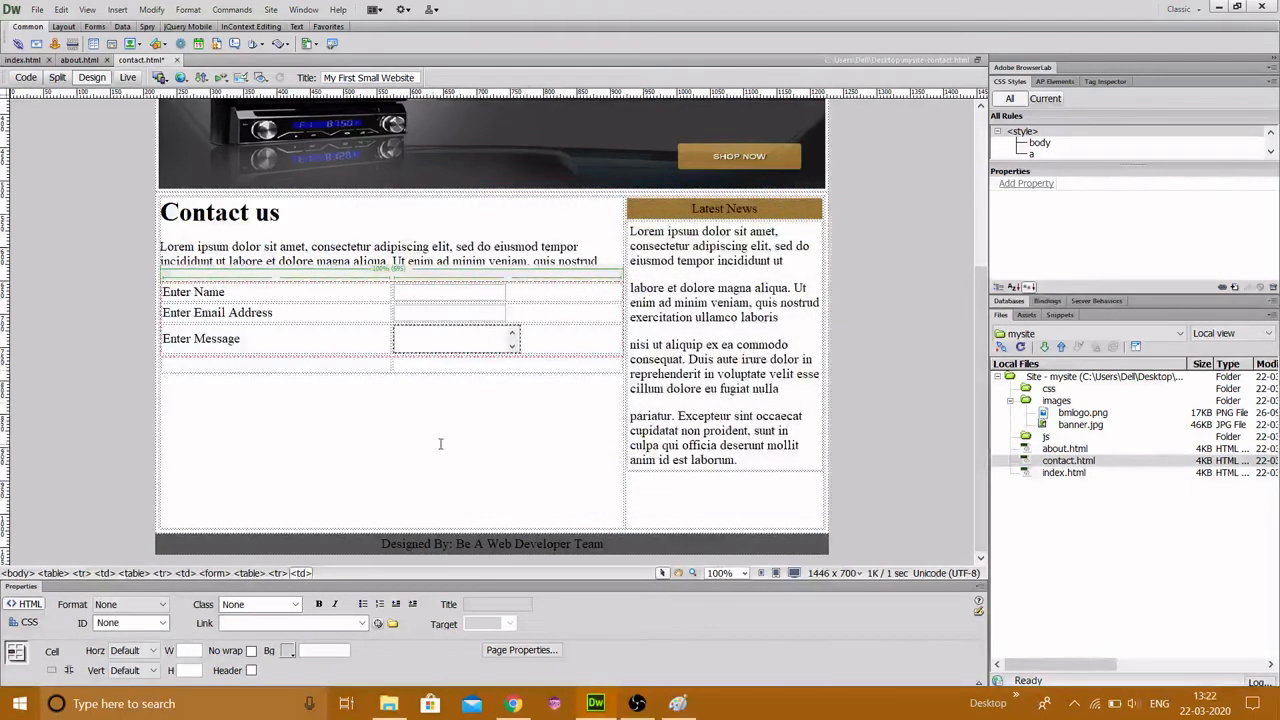
# Merge the two cells of the form table's last row and set the merged cell's horizontal alignment to Center
pyautogui.click(414, 365)
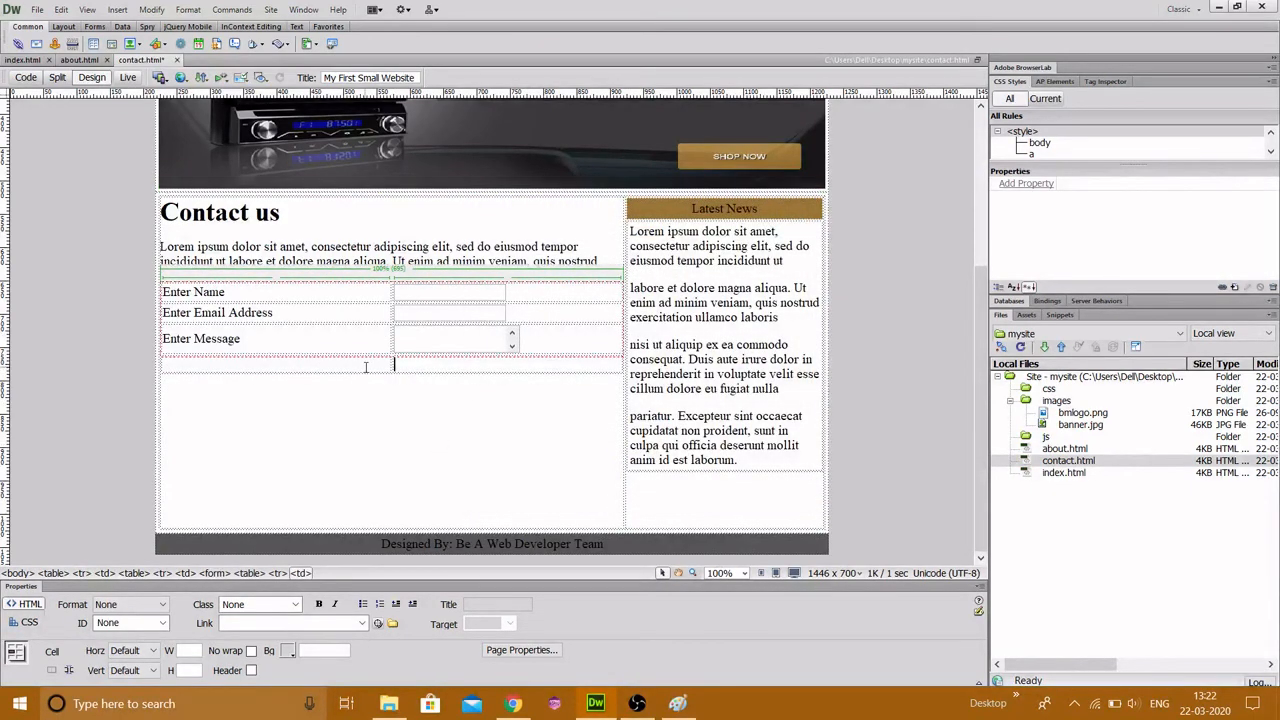
pyautogui.moveTo(374, 365); pyautogui.dragTo(440, 370)
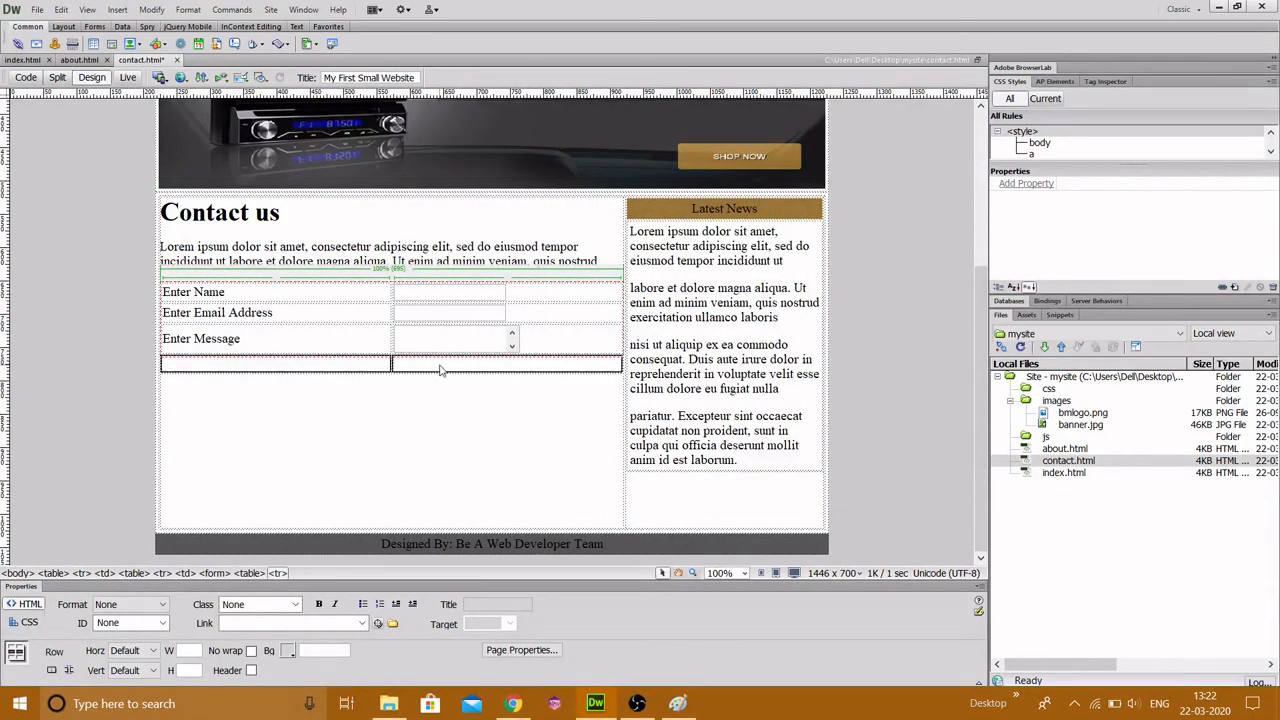
pyautogui.moveTo(342, 360); pyautogui.dragTo(455, 364)
pyautogui.rightClick(431, 366)
pyautogui.moveTo(517, 294)
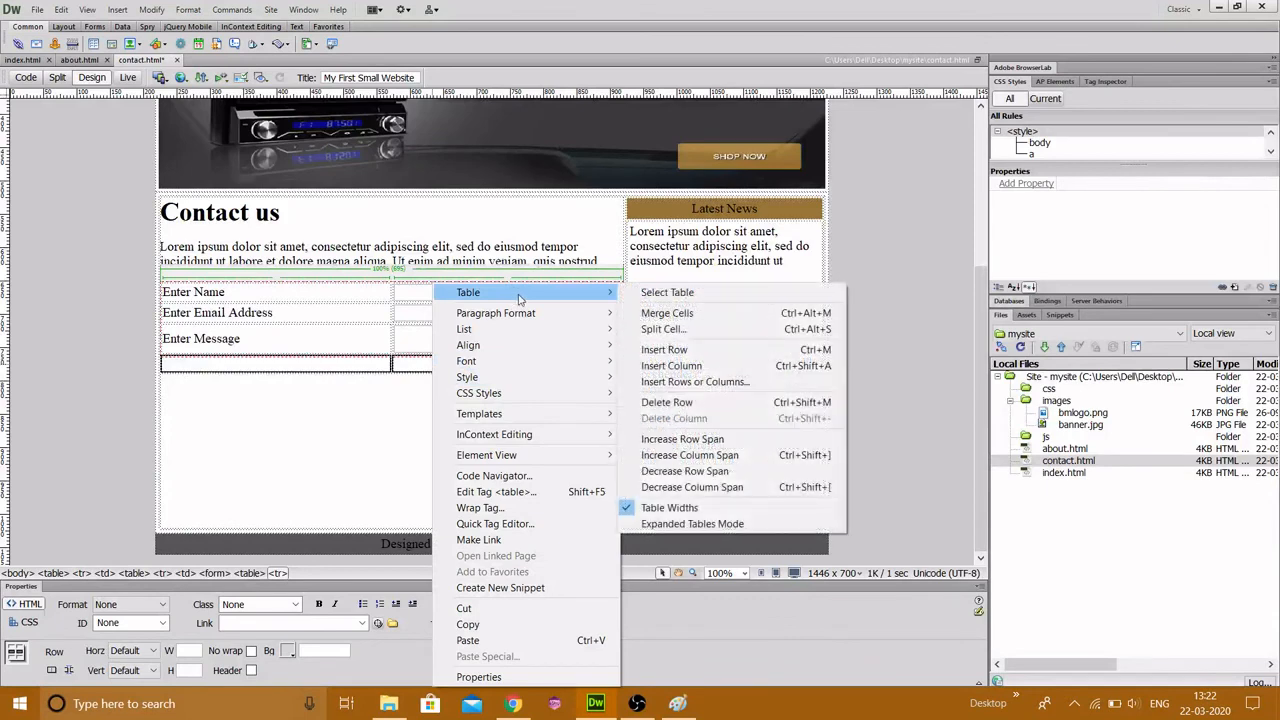
pyautogui.click(667, 313)
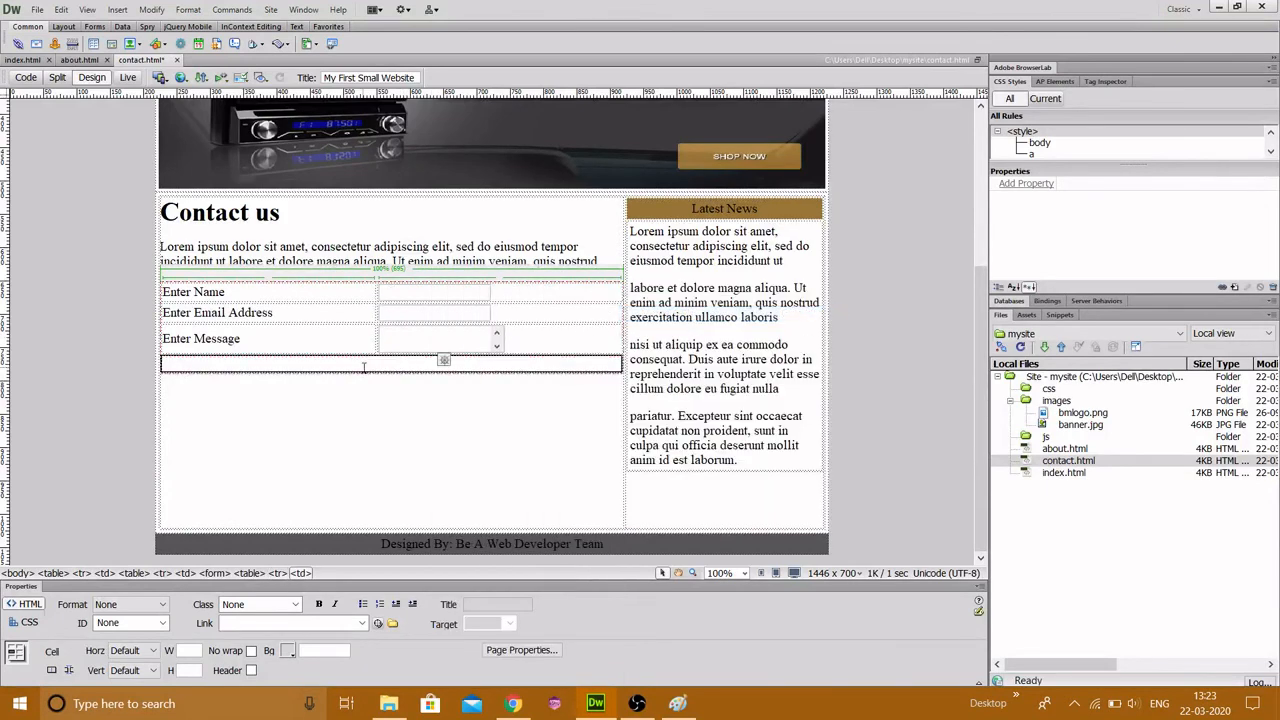
pyautogui.click(131, 651)
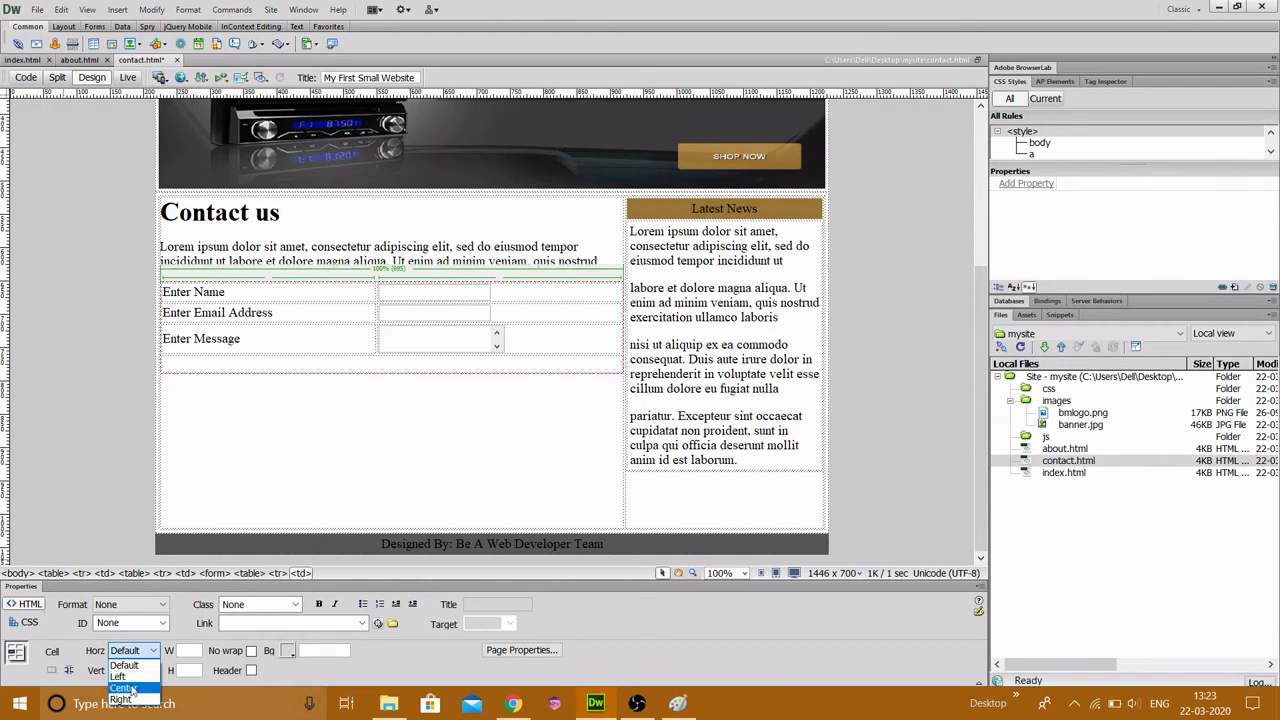
pyautogui.click(124, 688)
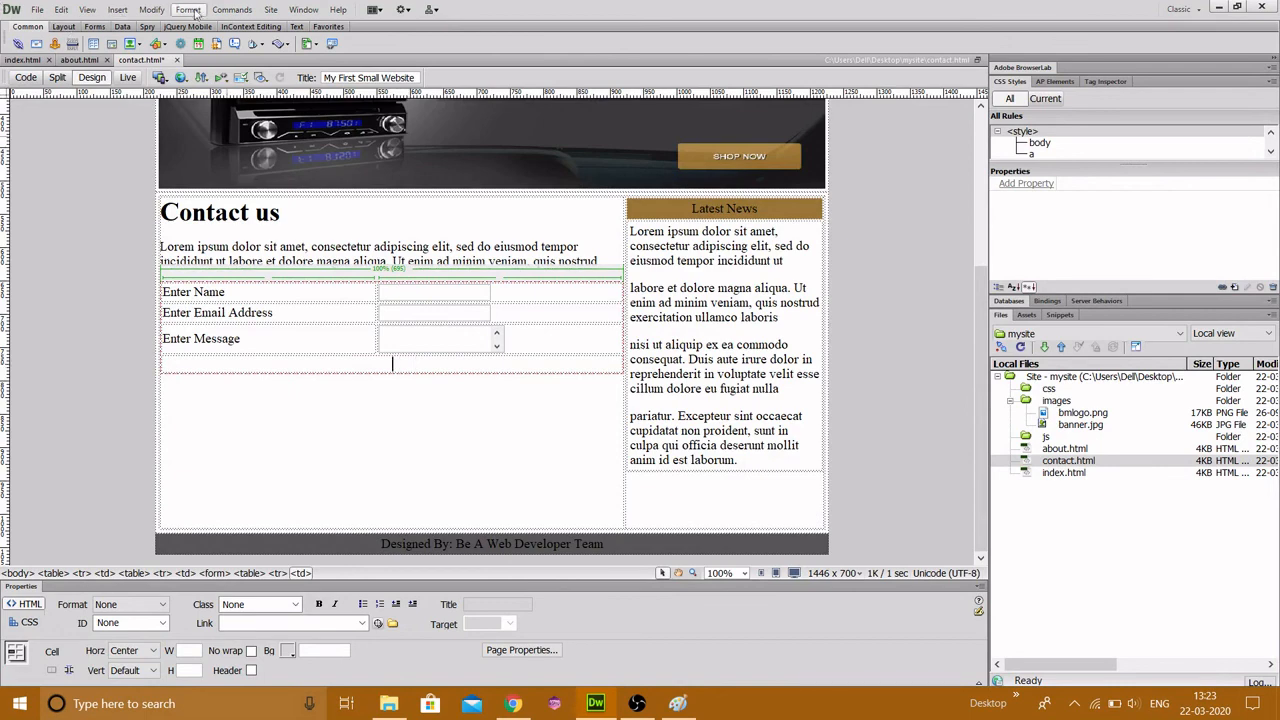
# Insert a Submit button in the merged last row of the form table with the default accessibility attributes
pyautogui.click(117, 9)
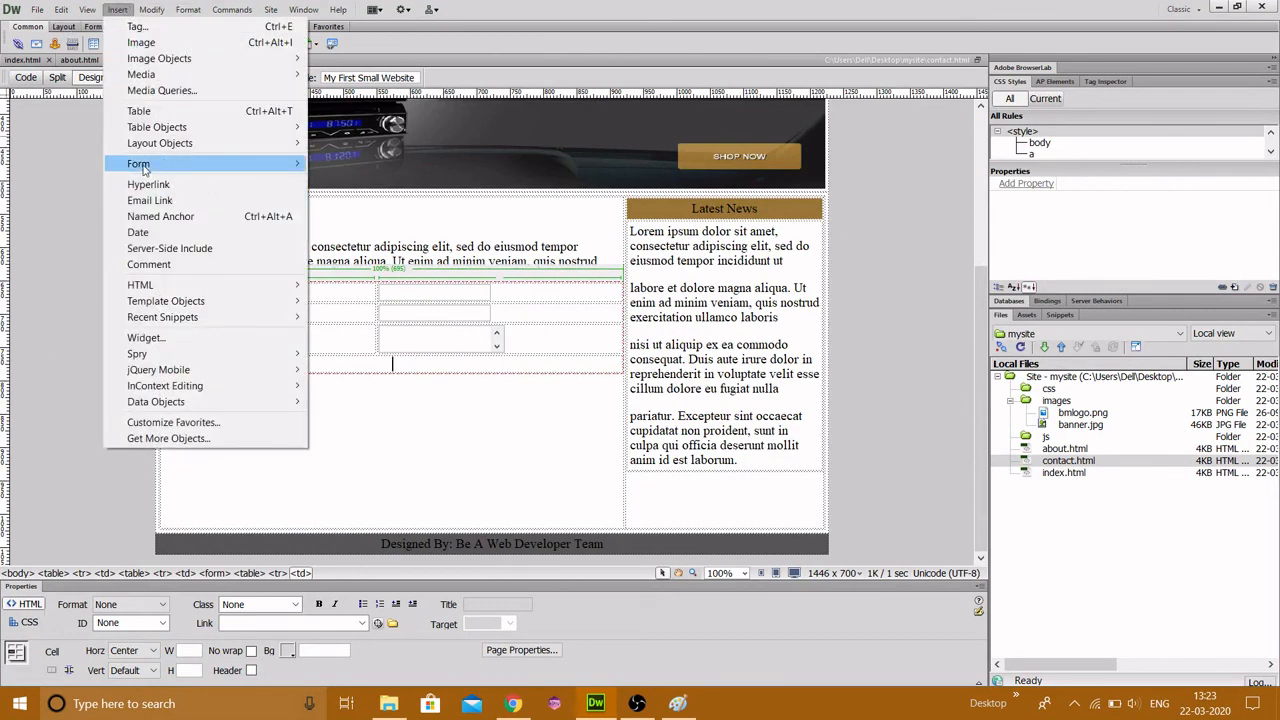
pyautogui.moveTo(168, 164)
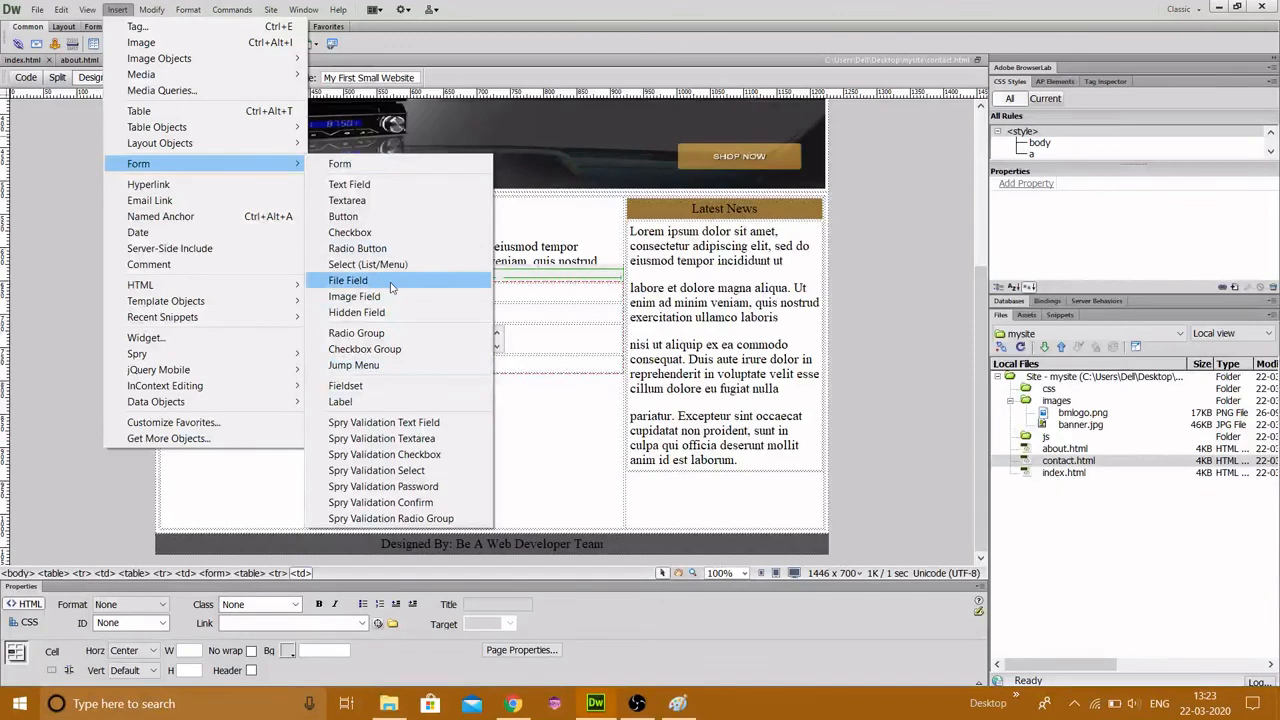
pyautogui.click(365, 200)
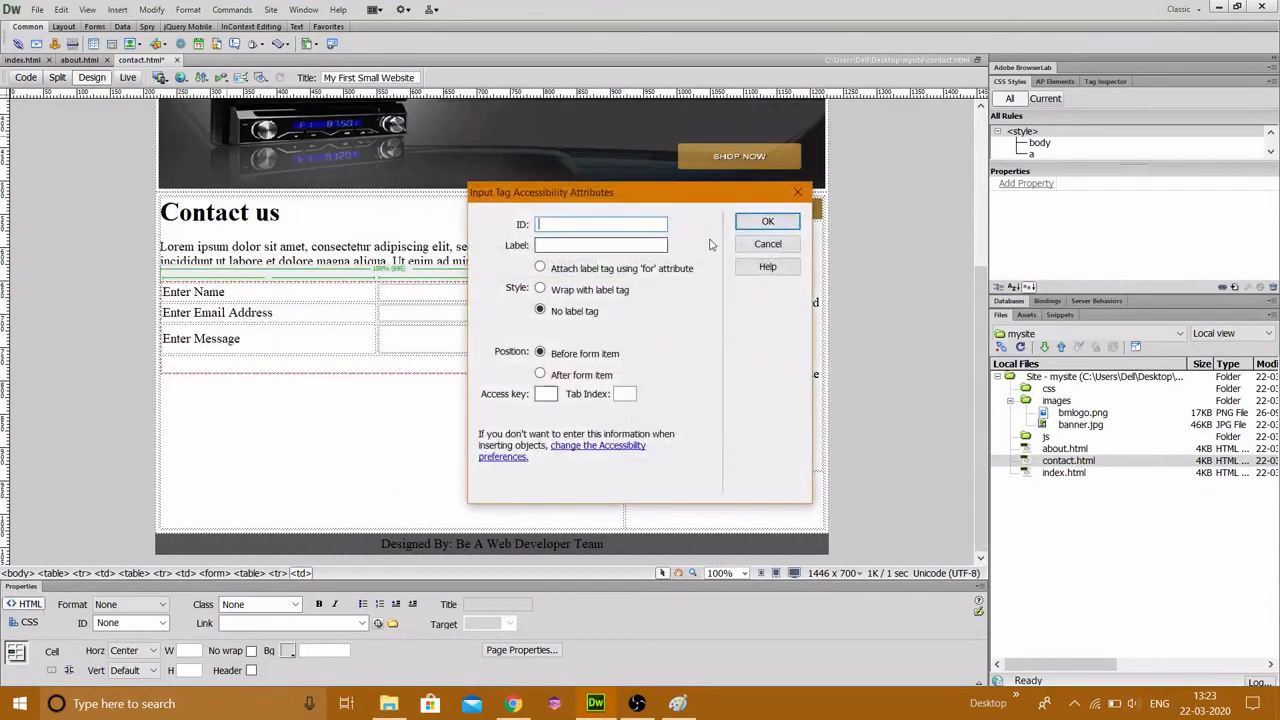
pyautogui.click(767, 221)
pyautogui.click(400, 392)
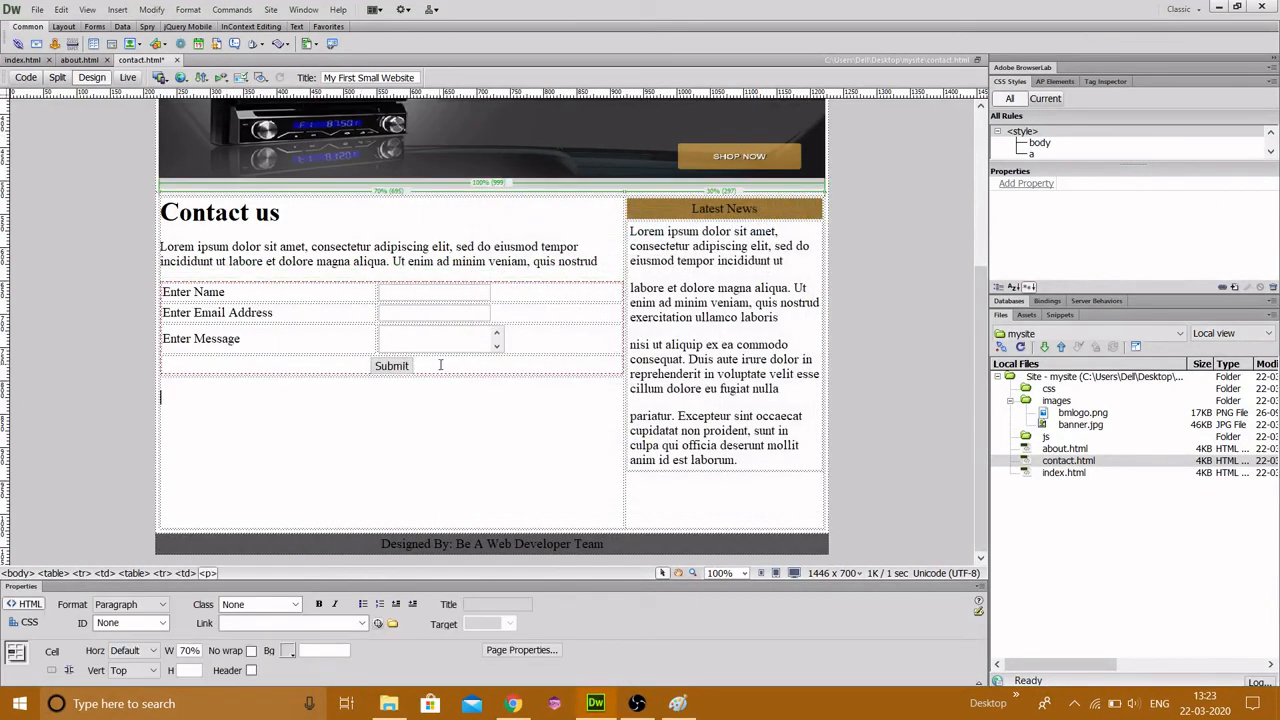
# Switch to Chrome and reload contact.html to preview the contact form
pyautogui.click(514, 704)
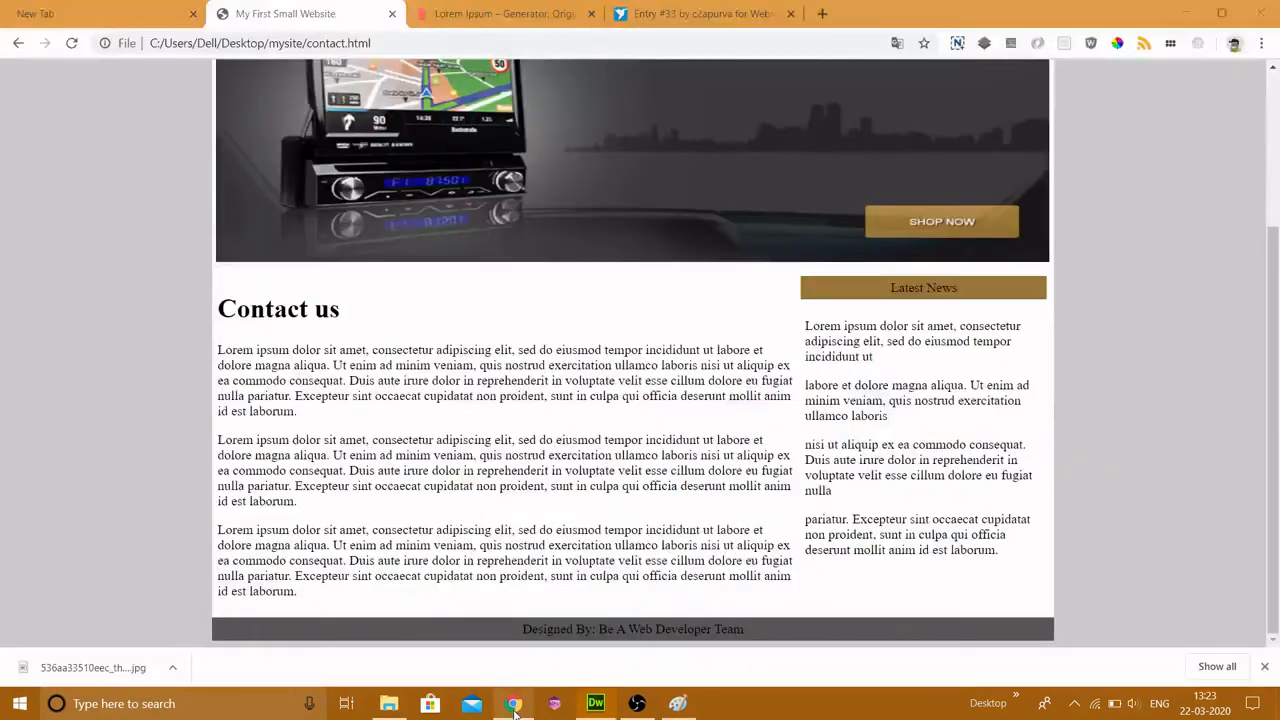
pyautogui.click(71, 43)
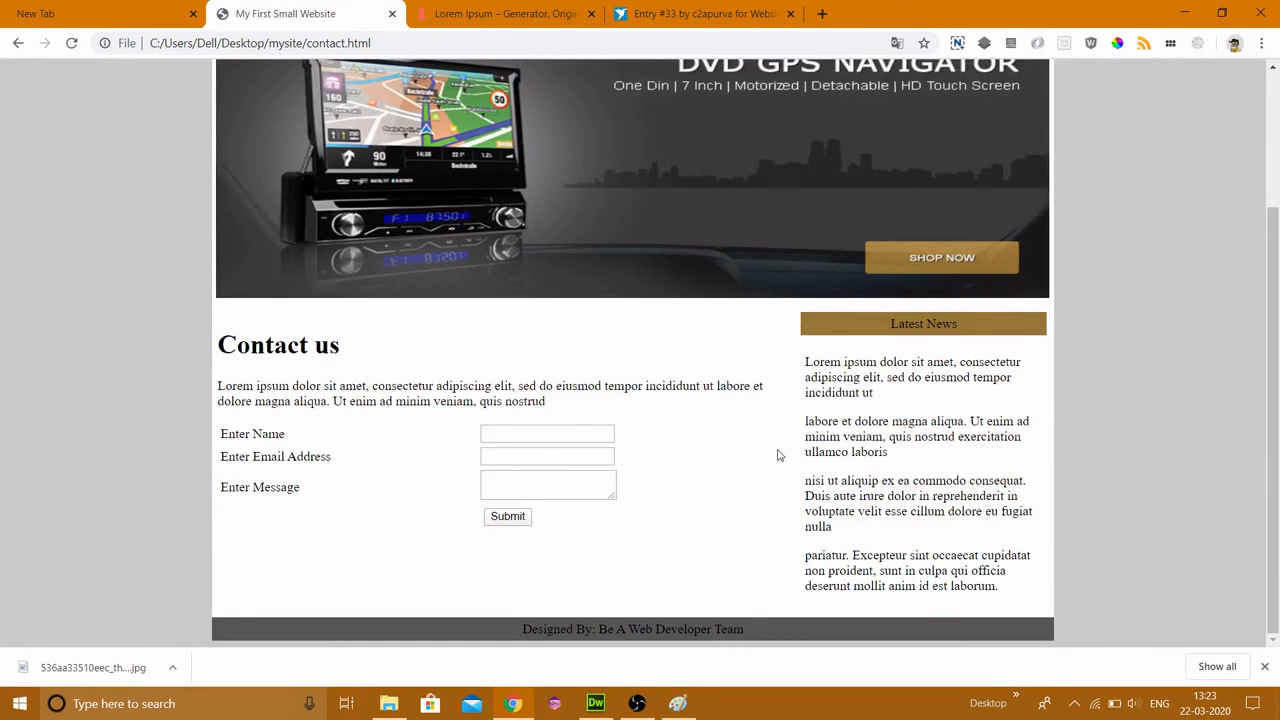
pyautogui.scroll(3, 760, 440)
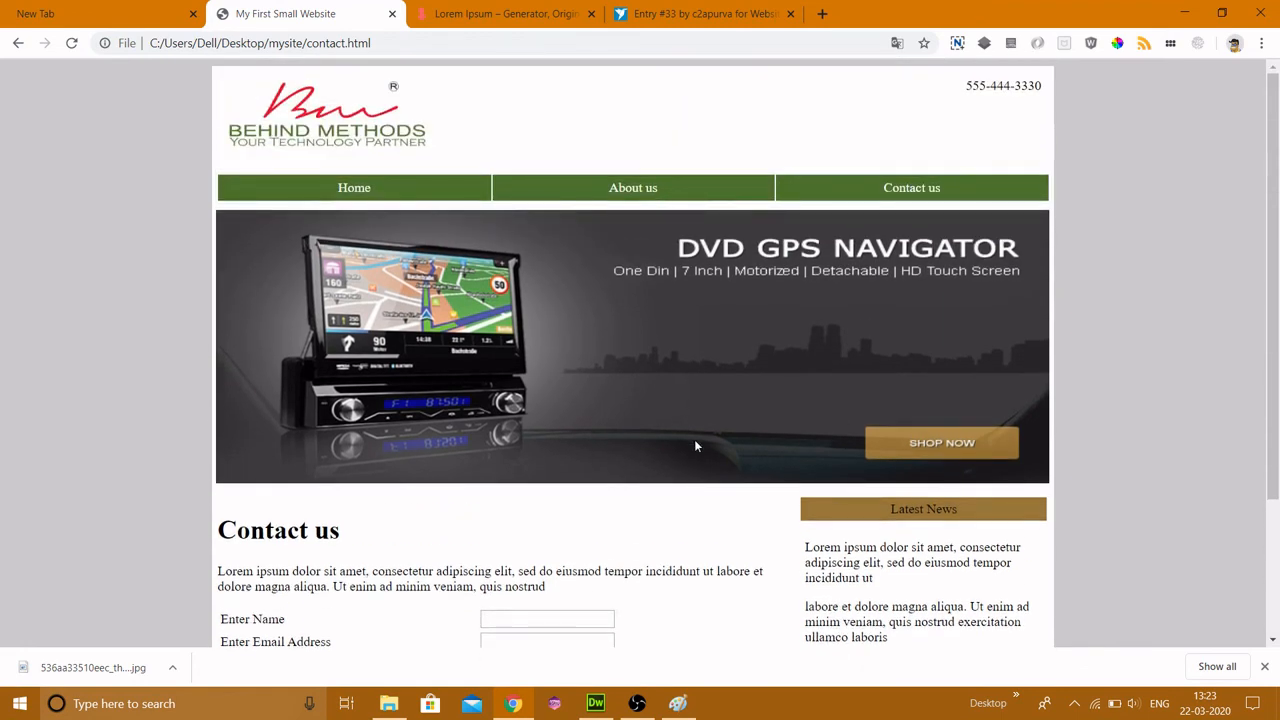
# Test the Home, About us and Contact us navigation links in turn, ending at the contact form
pyautogui.click(363, 191)
pyautogui.click(625, 192)
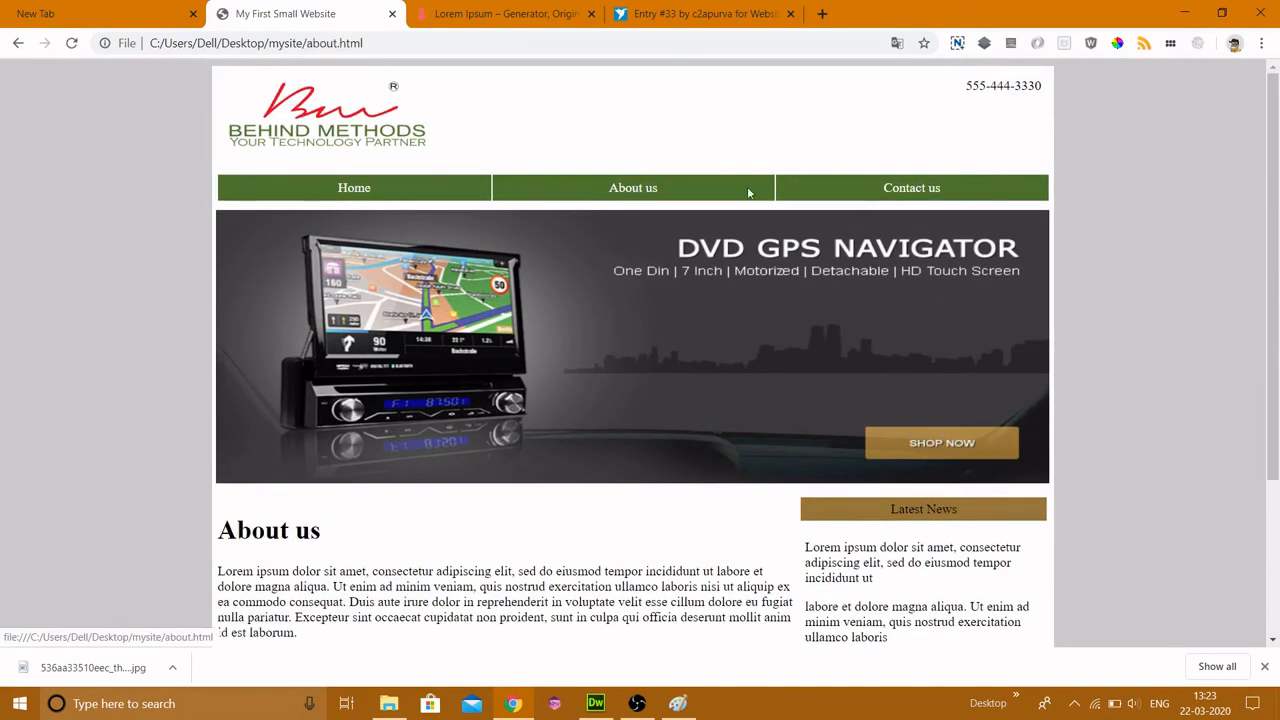
pyautogui.click(927, 192)
pyautogui.scroll(-2, 377, 514)
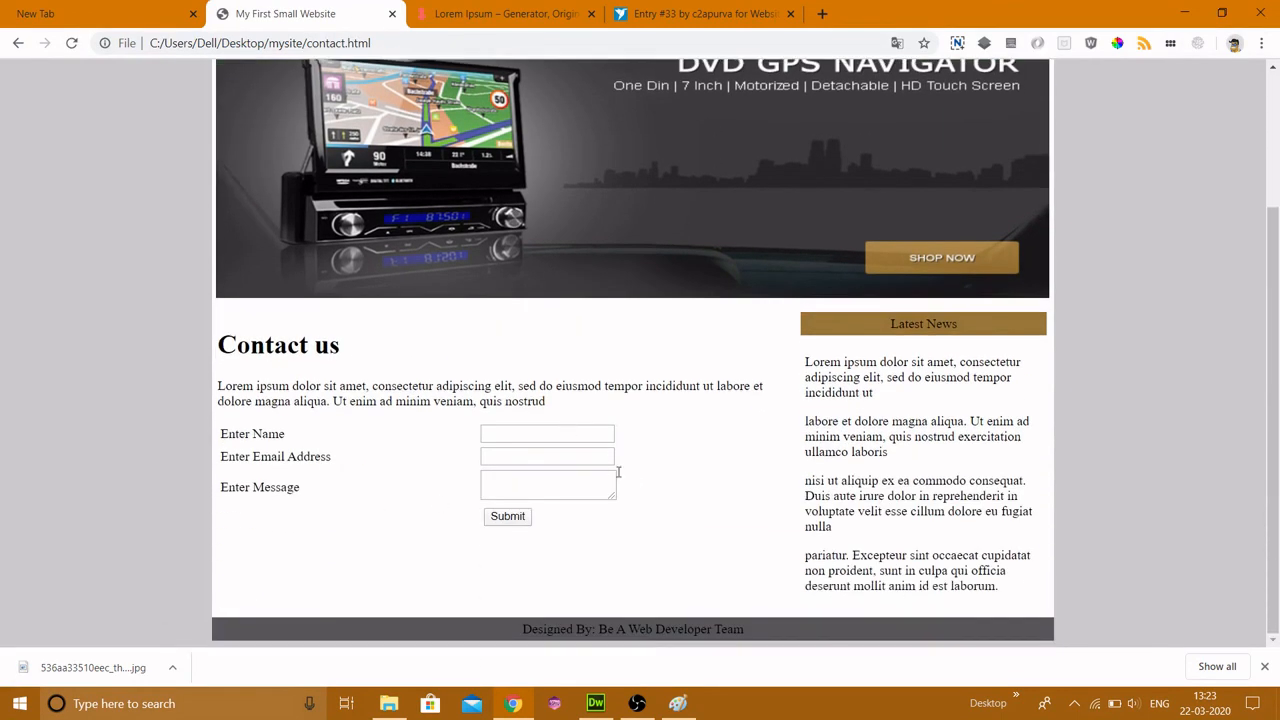
# Examine the Contact us page from header to footer, including the form fields and the Latest News text
pyautogui.scroll(3, 725, 510)
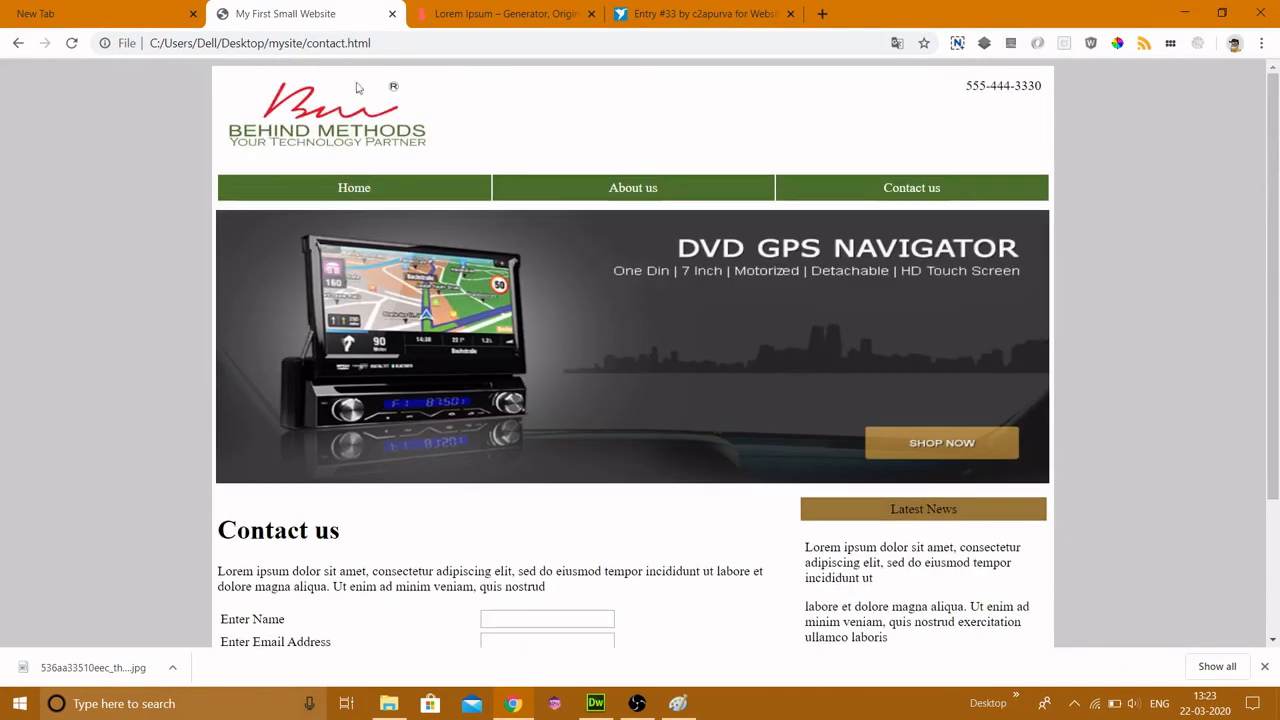
pyautogui.scroll(-3, 709, 386)
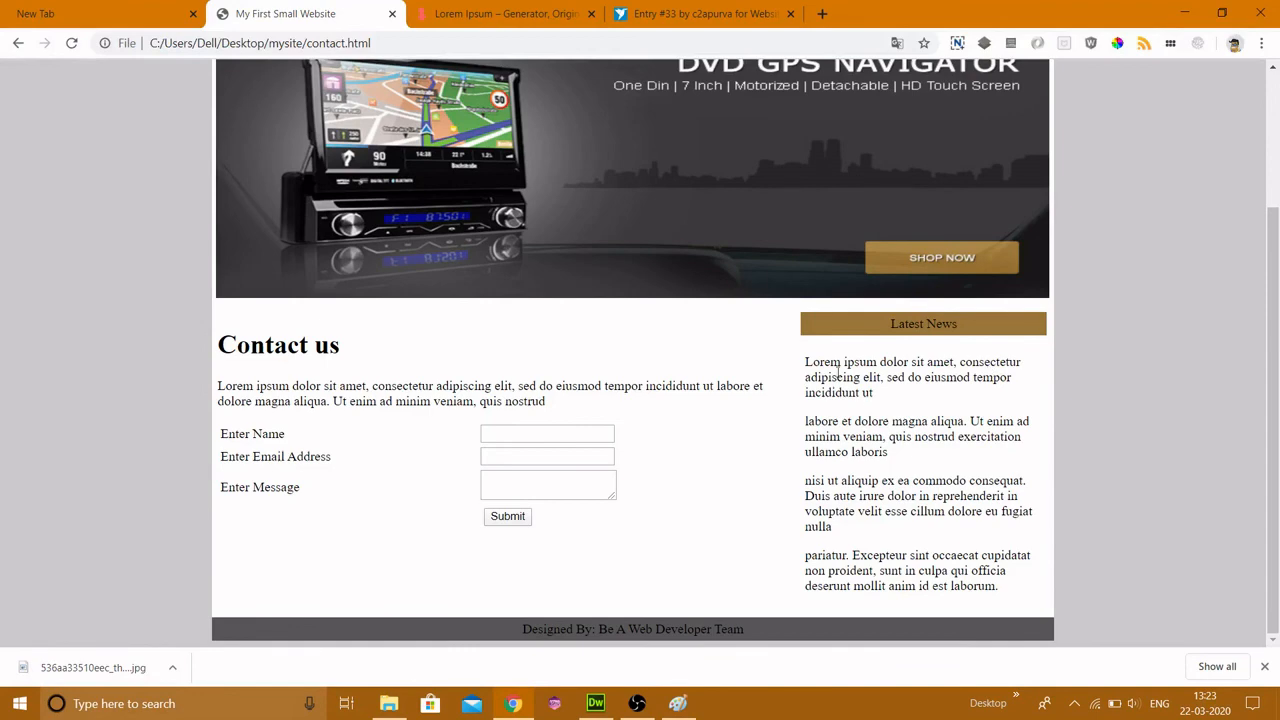
pyautogui.moveTo(806, 362); pyautogui.dragTo(922, 555)
pyautogui.click(925, 538)
pyautogui.scroll(3, 916, 435)
pyautogui.scroll(-3, 909, 391)
pyautogui.scroll(3, 528, 449)
pyautogui.scroll(-3, 513, 433)
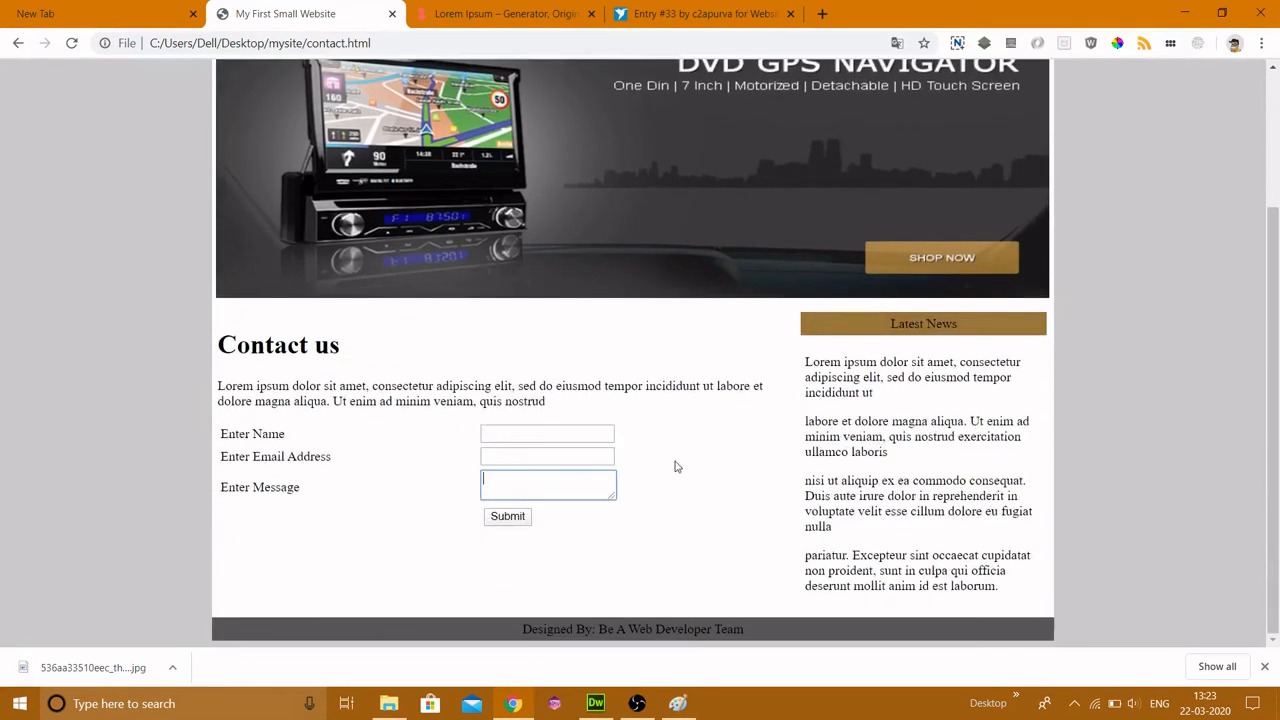
pyautogui.scroll(3, 588, 241)
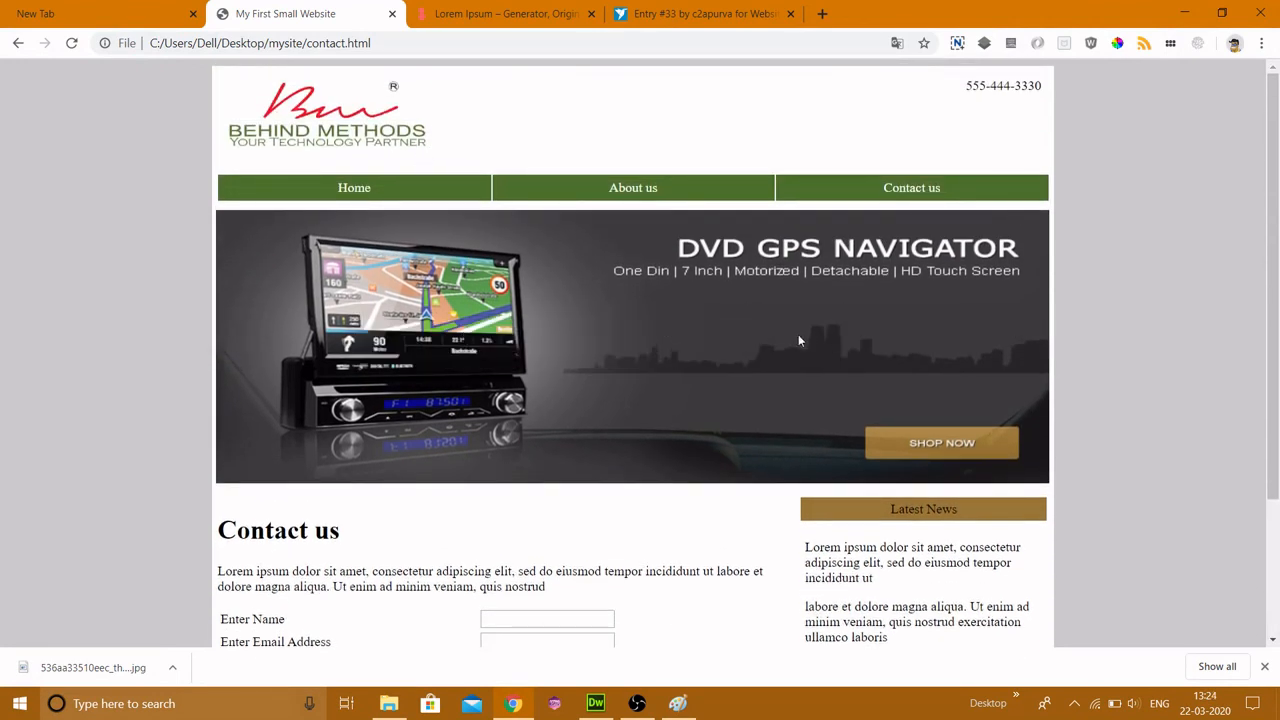
# Revisit the Home, About us and Contact us pages through the navigation bar and review their content
pyautogui.click(357, 187)
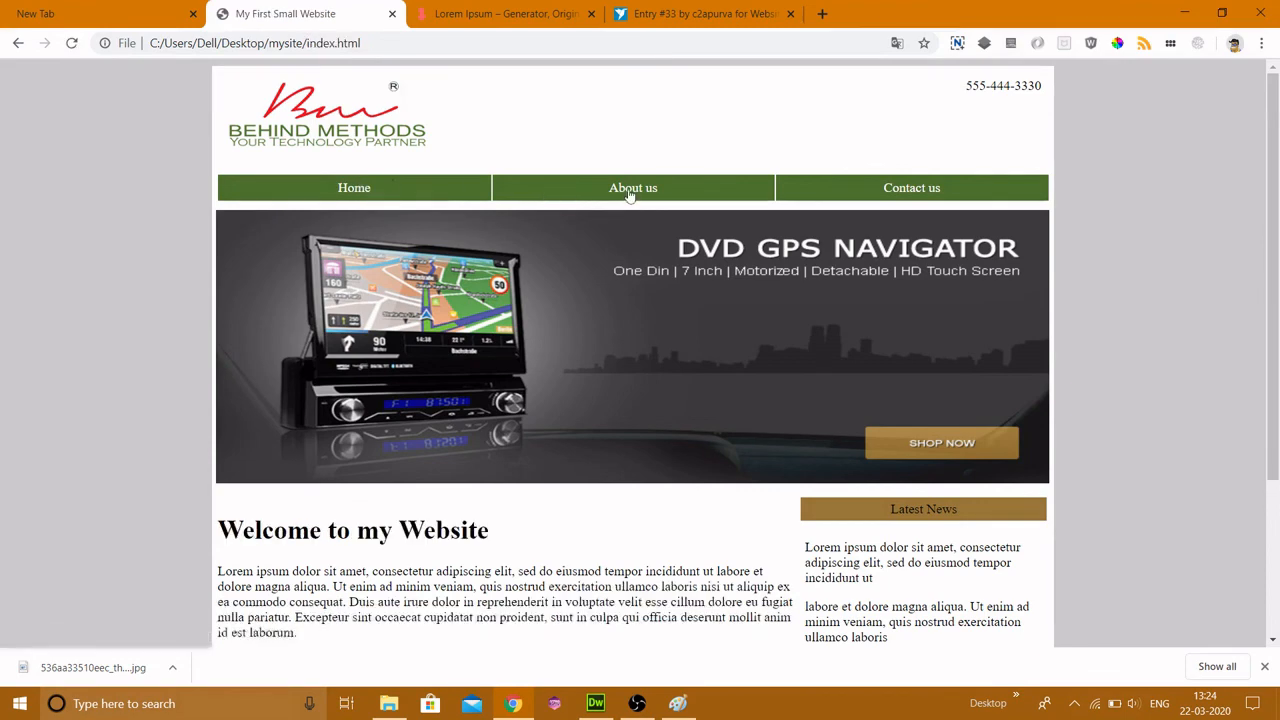
pyautogui.click(650, 193)
pyautogui.scroll(-3, 525, 473)
pyautogui.scroll(3, 880, 201)
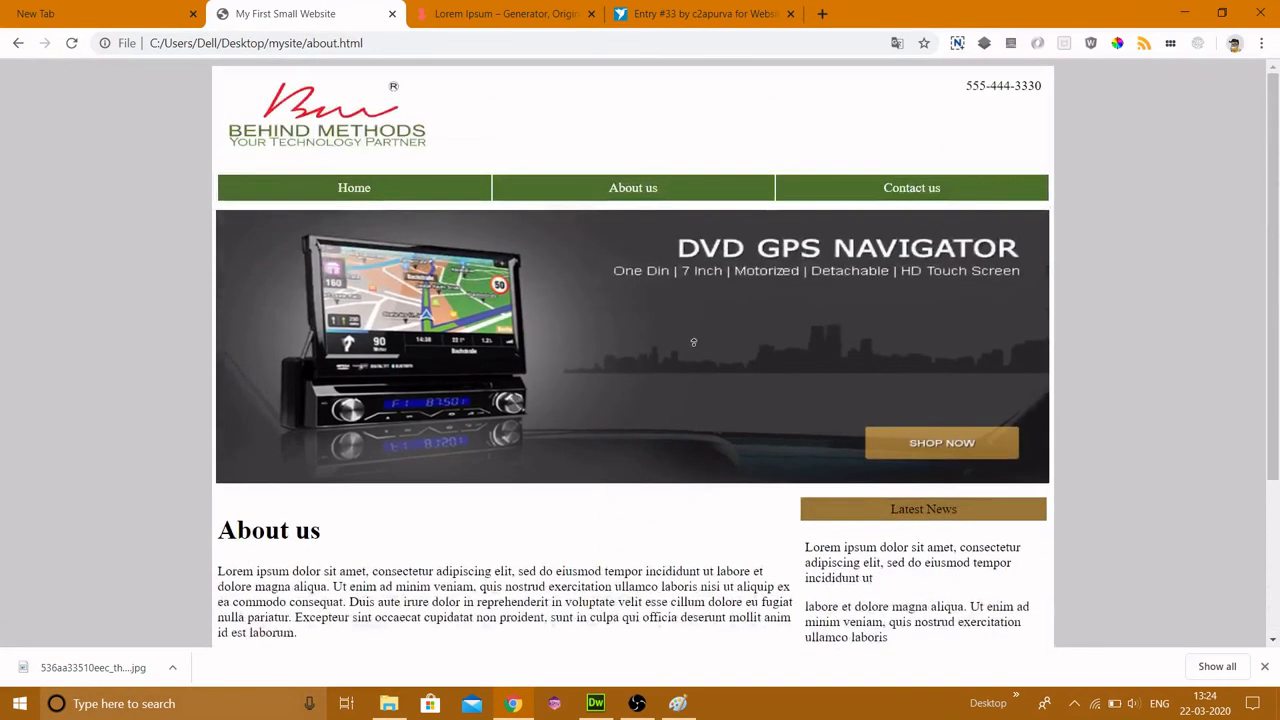
pyautogui.click(910, 193)
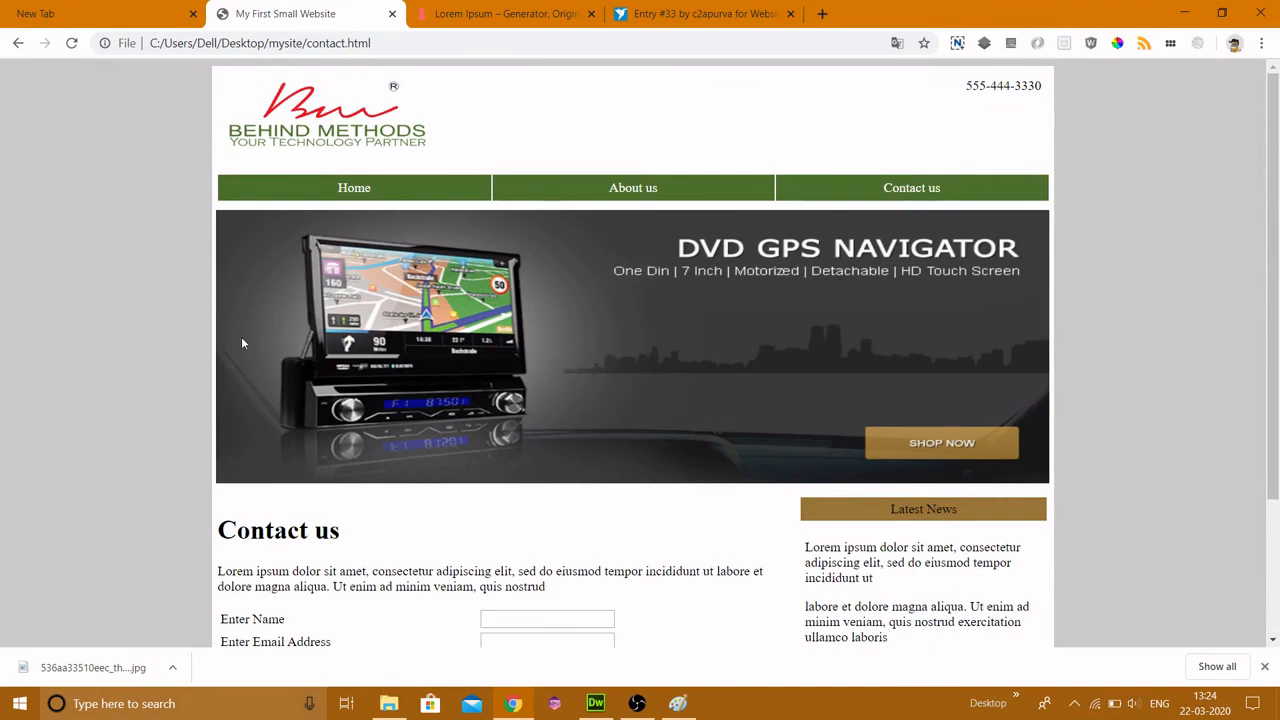
pyautogui.scroll(-2, 650, 585)
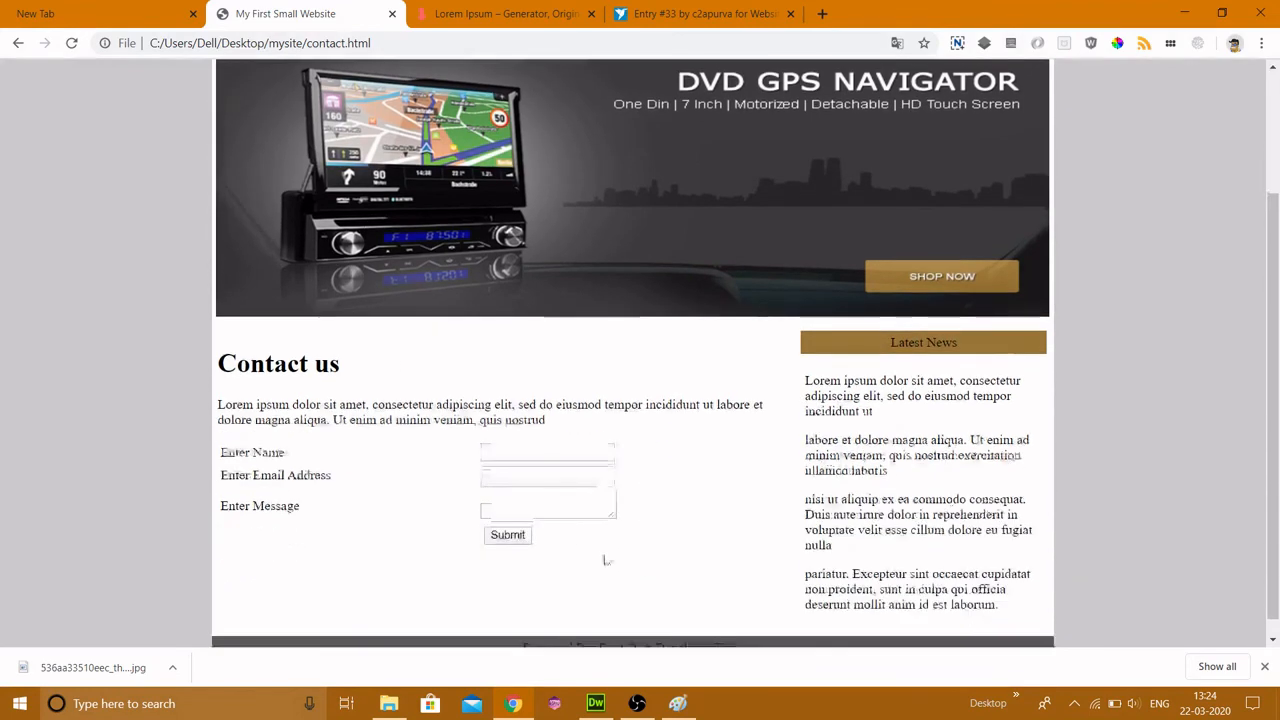